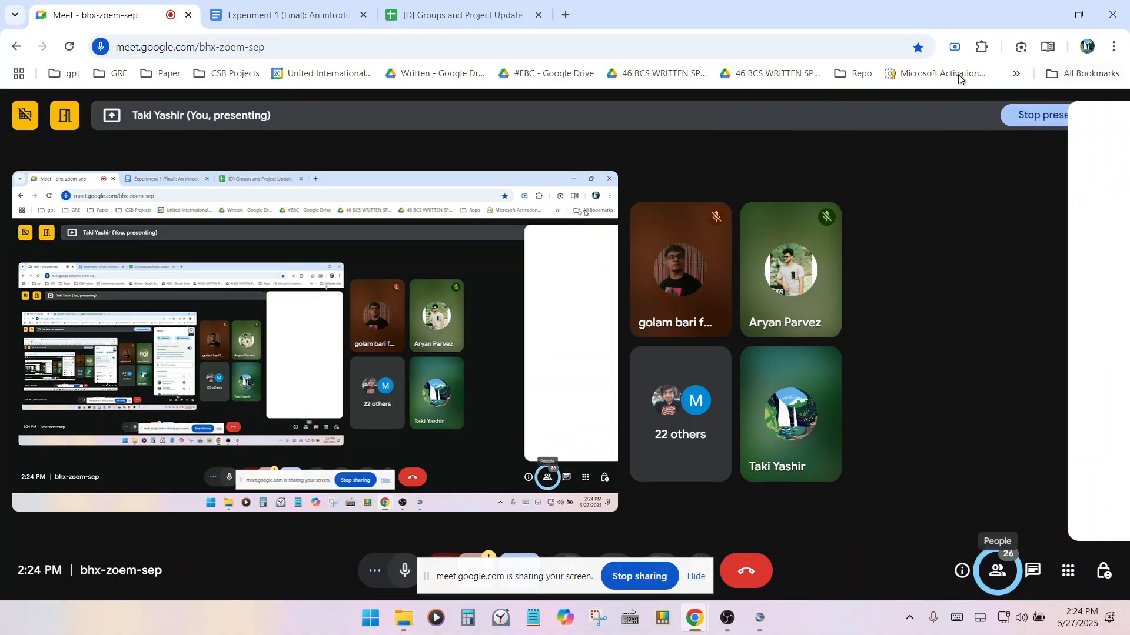
Step: Switch to the Experiment 1 document and examine the Ex 1A procedure, from starting a new Proteus project to running the simulation
left_click(317, 5)
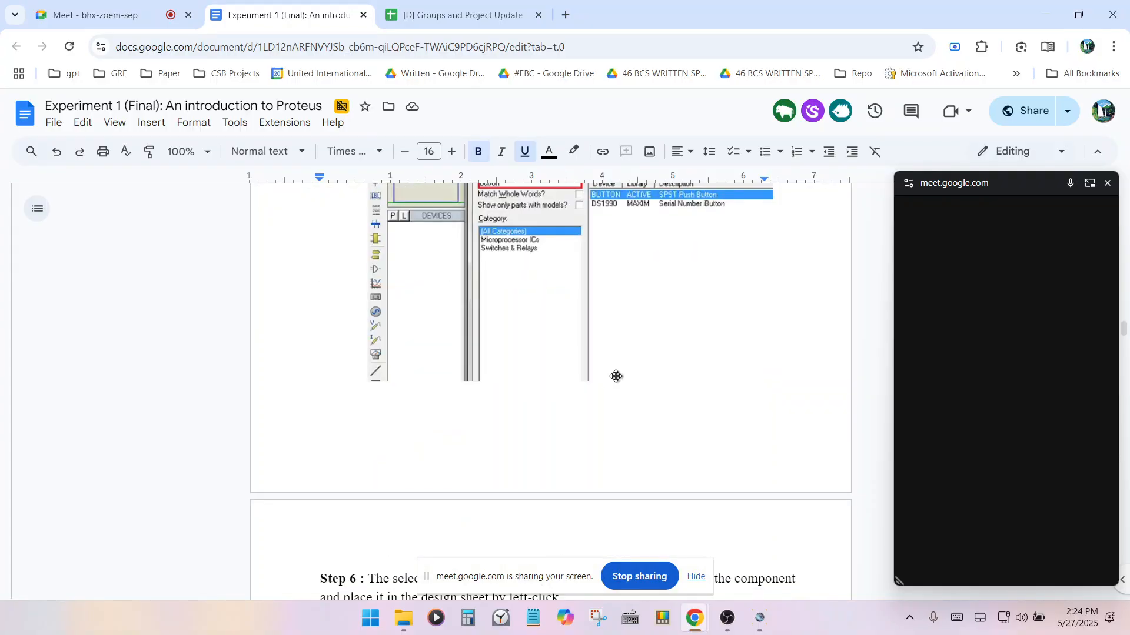
scroll(612, 389, "down", 12)
scroll(613, 382, "down", 1)
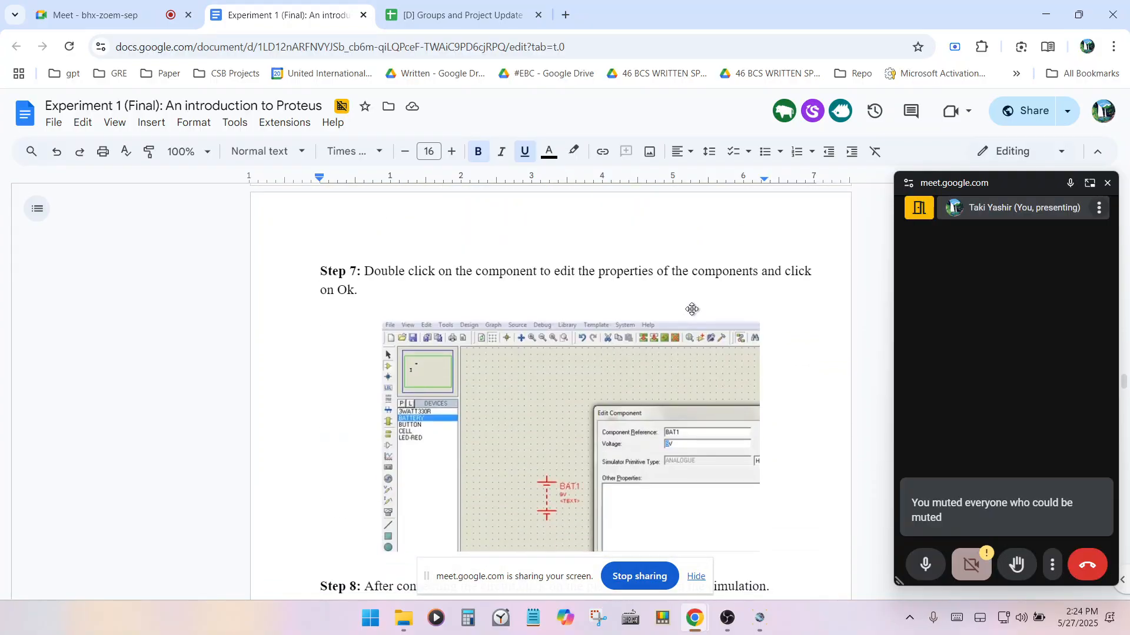
scroll(515, 347, "down", 8)
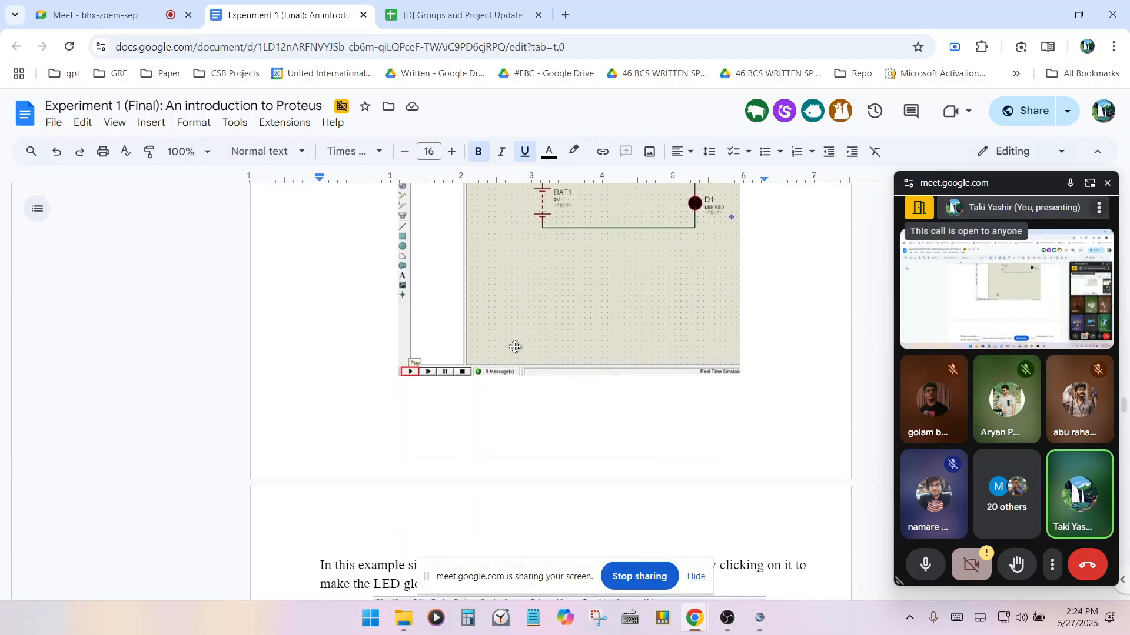
scroll(515, 347, "down", 5)
scroll(512, 353, "up", 15)
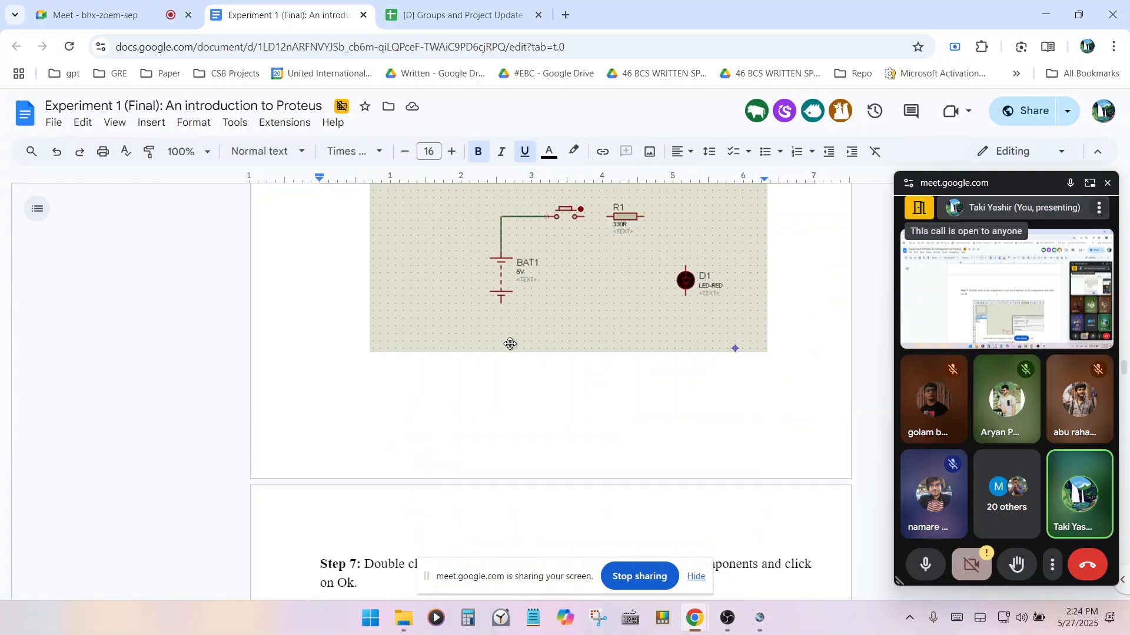
scroll(510, 342, "up", 12)
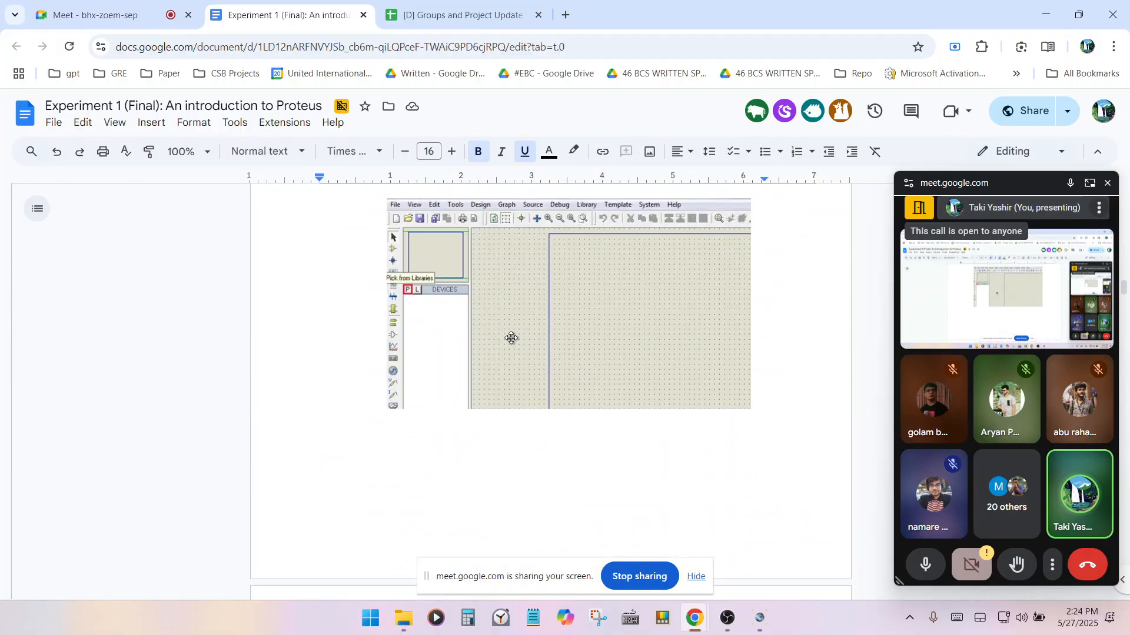
scroll(510, 337, "up", 20)
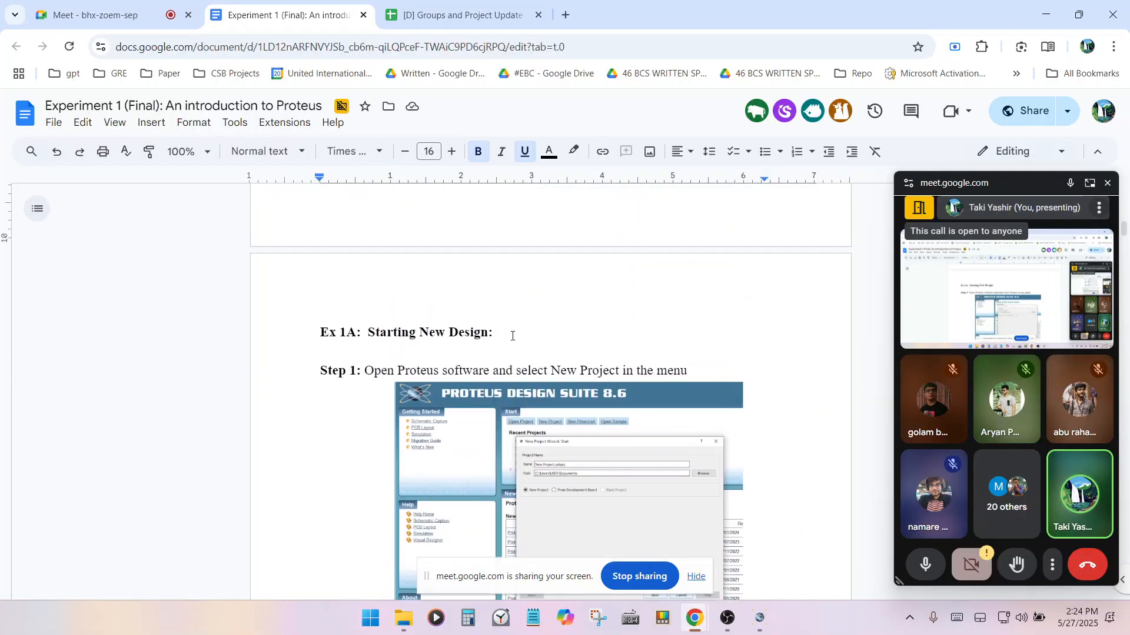
scroll(518, 332, "down", 20)
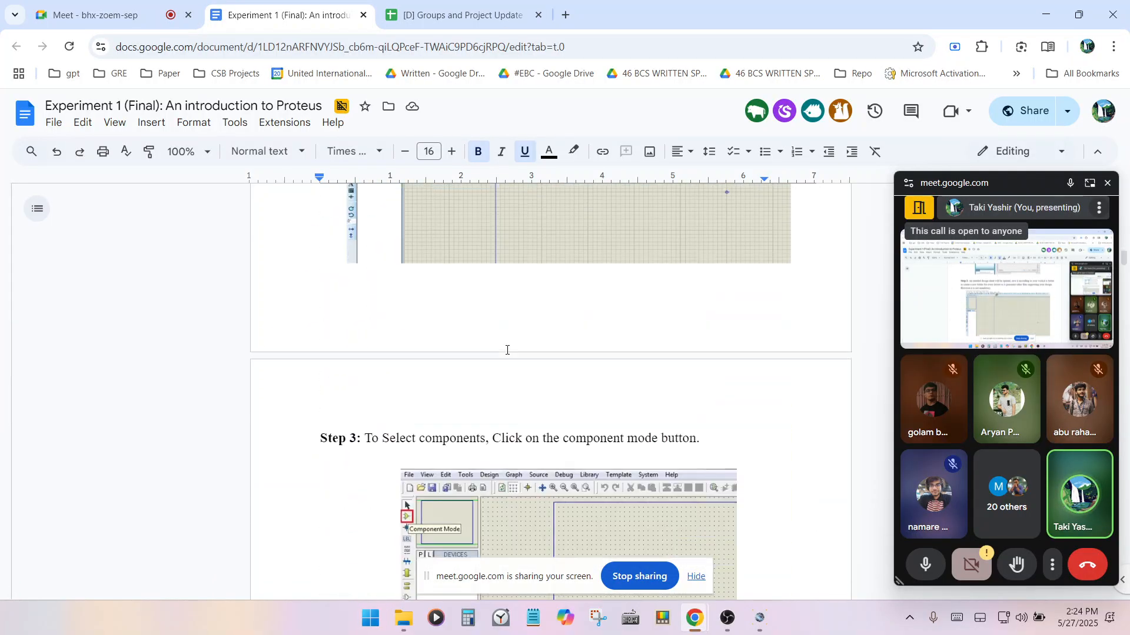
scroll(510, 350, "down", 15)
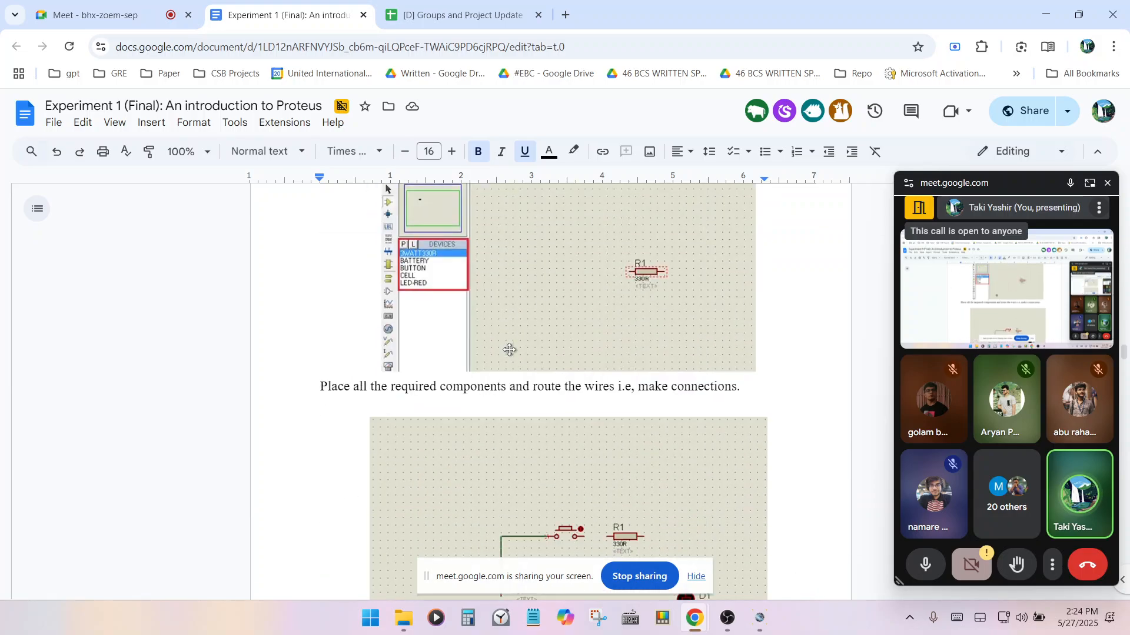
scroll(509, 350, "down", 15)
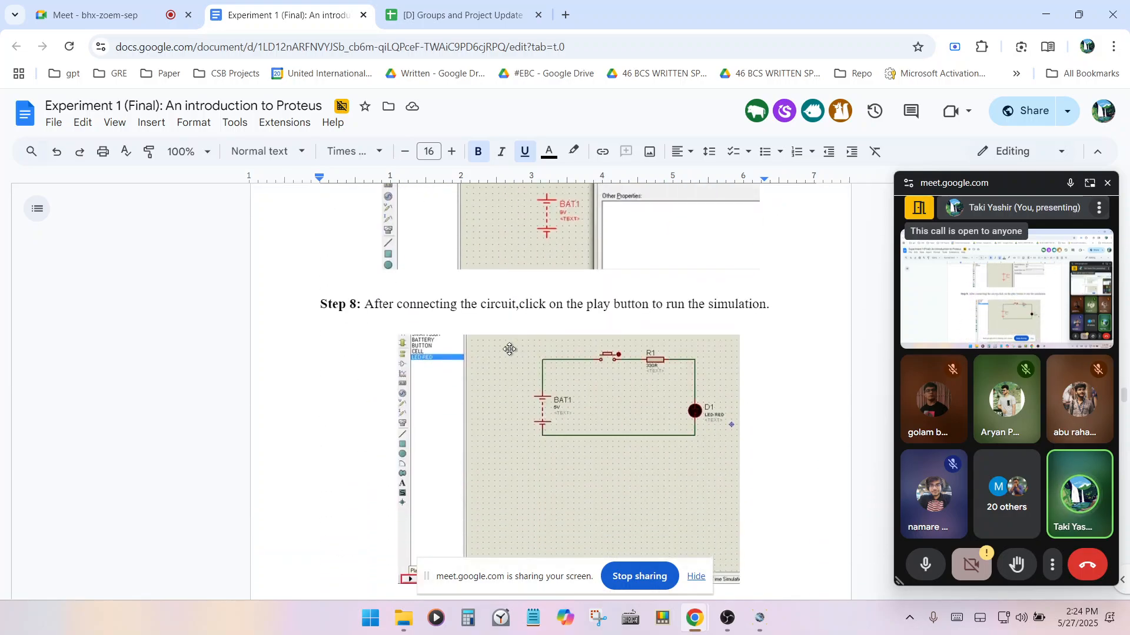
scroll(509, 347, "down", 15)
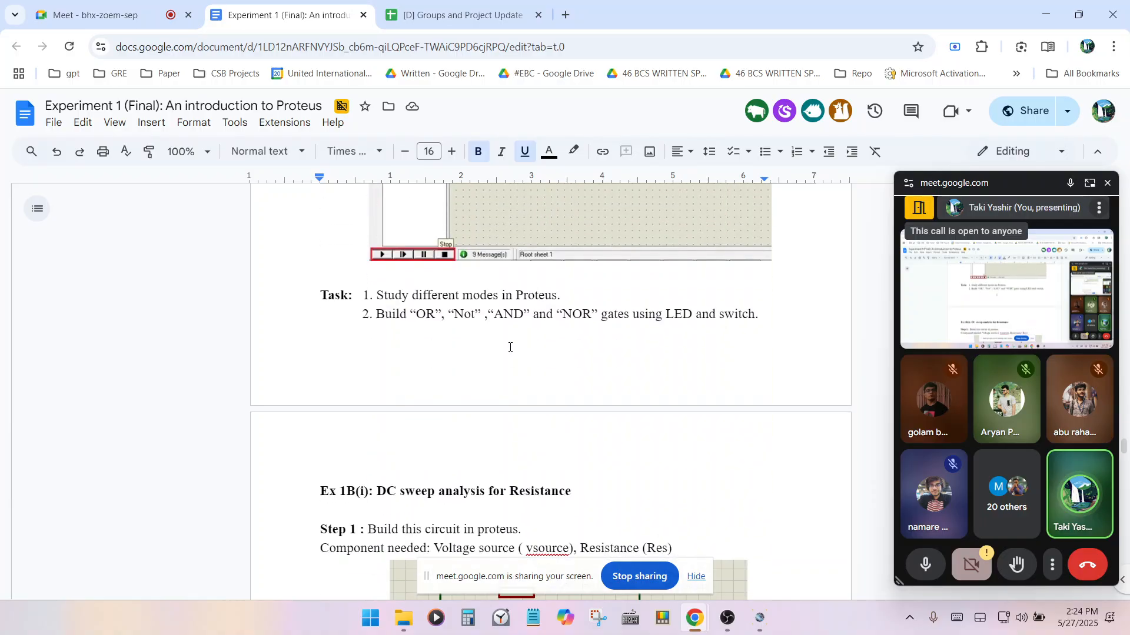
Step: Examine the Ex 1A task list, then the Ex 1B(i) resistance circuit and its DC Sweep graph selection in Step 2
scroll(509, 347, "up", 2)
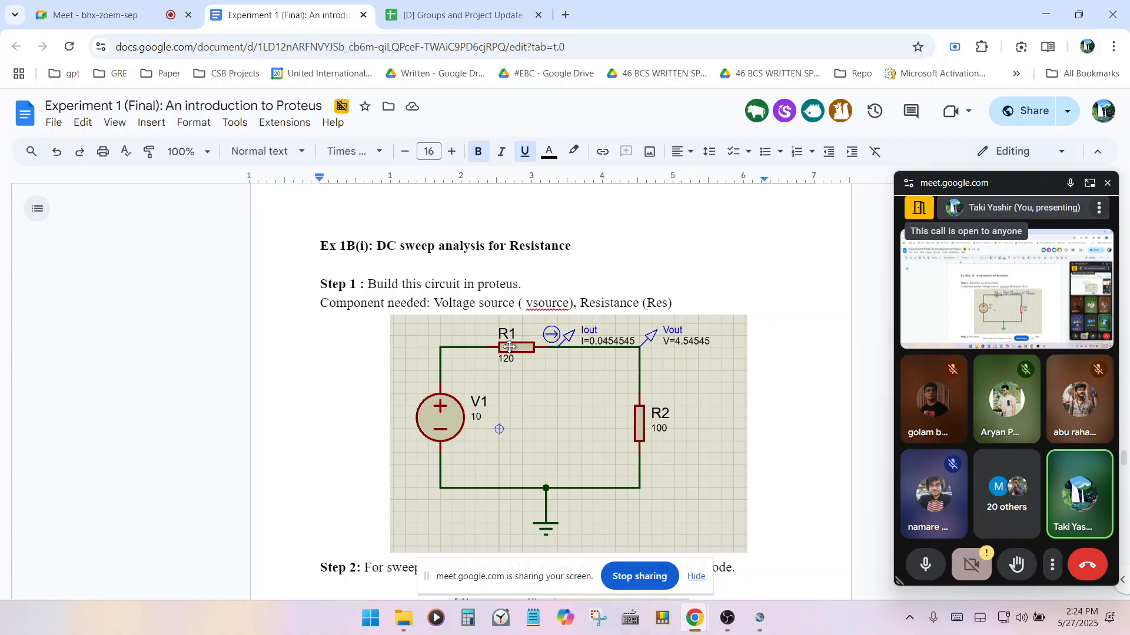
scroll(509, 341, "up", 4)
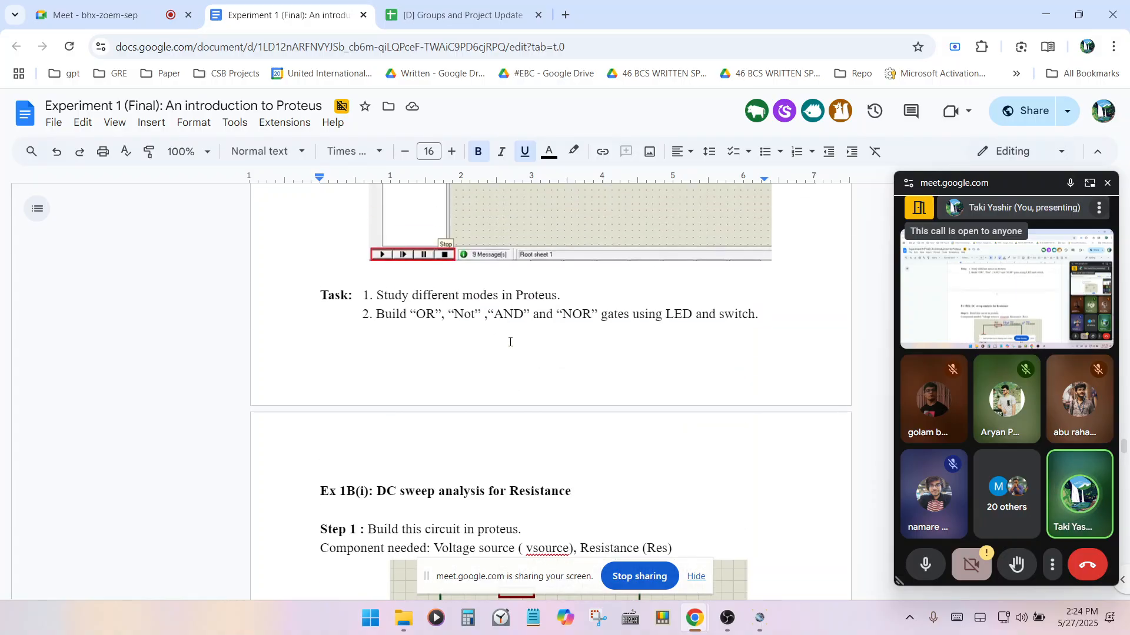
scroll(509, 341, "down", 4)
scroll(510, 343, "up", 2)
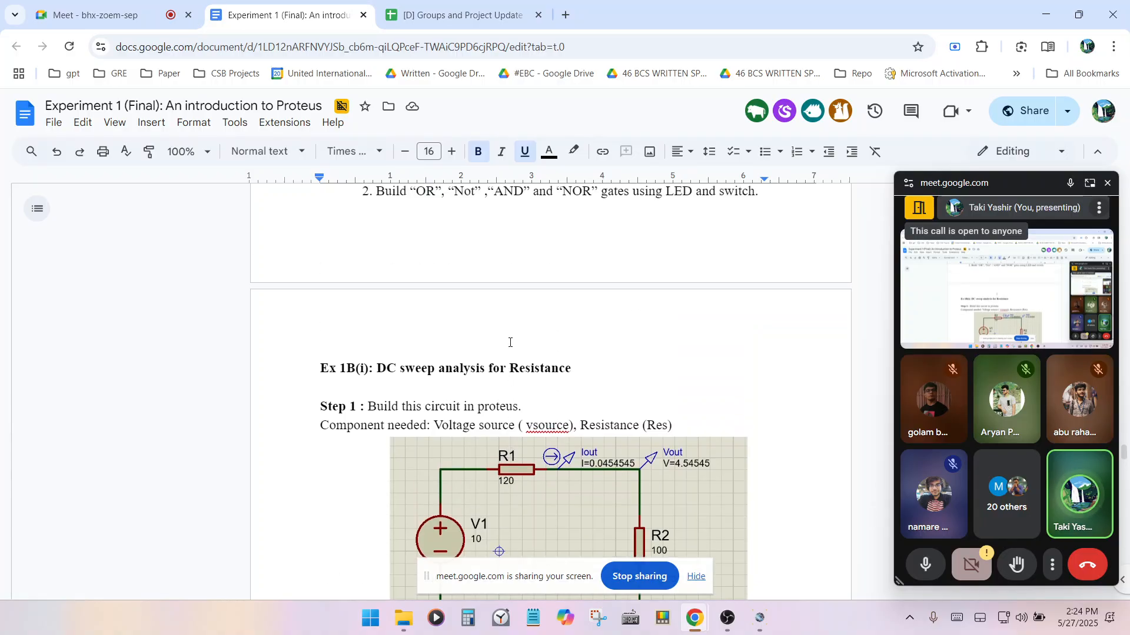
scroll(509, 342, "down", 2)
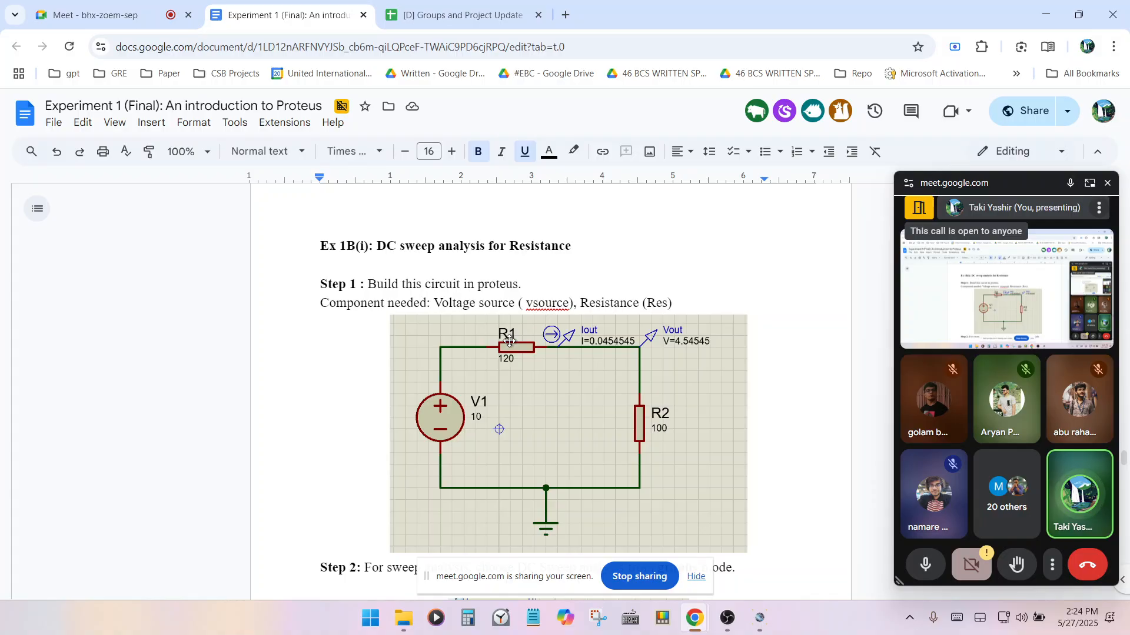
scroll(510, 341, "down", 12)
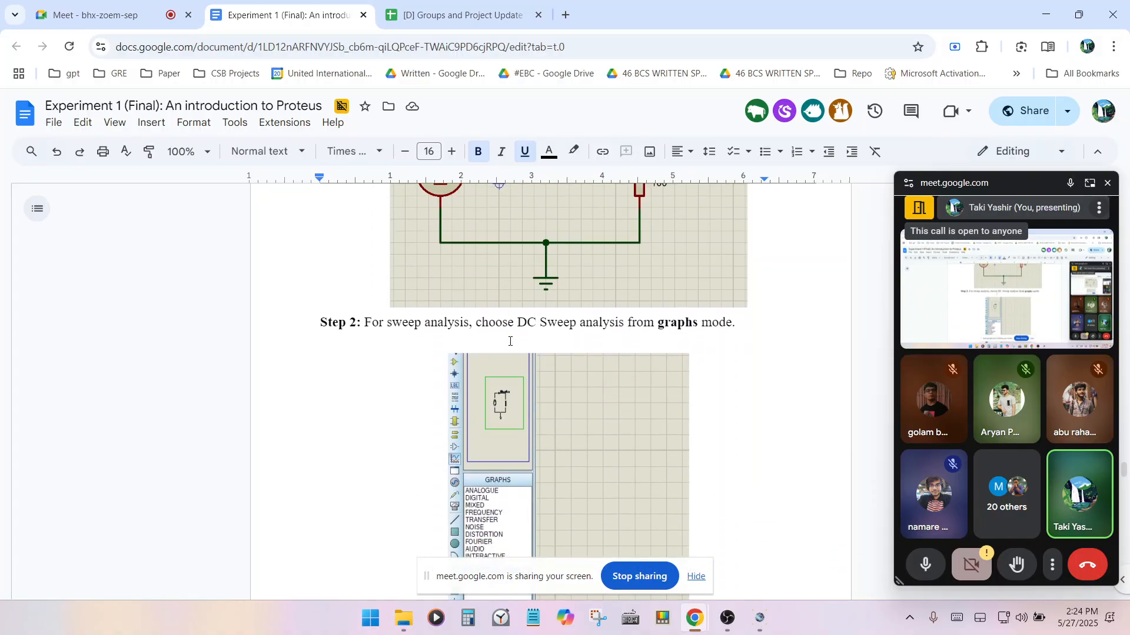
scroll(510, 340, "down", 5)
scroll(512, 339, "up", 20)
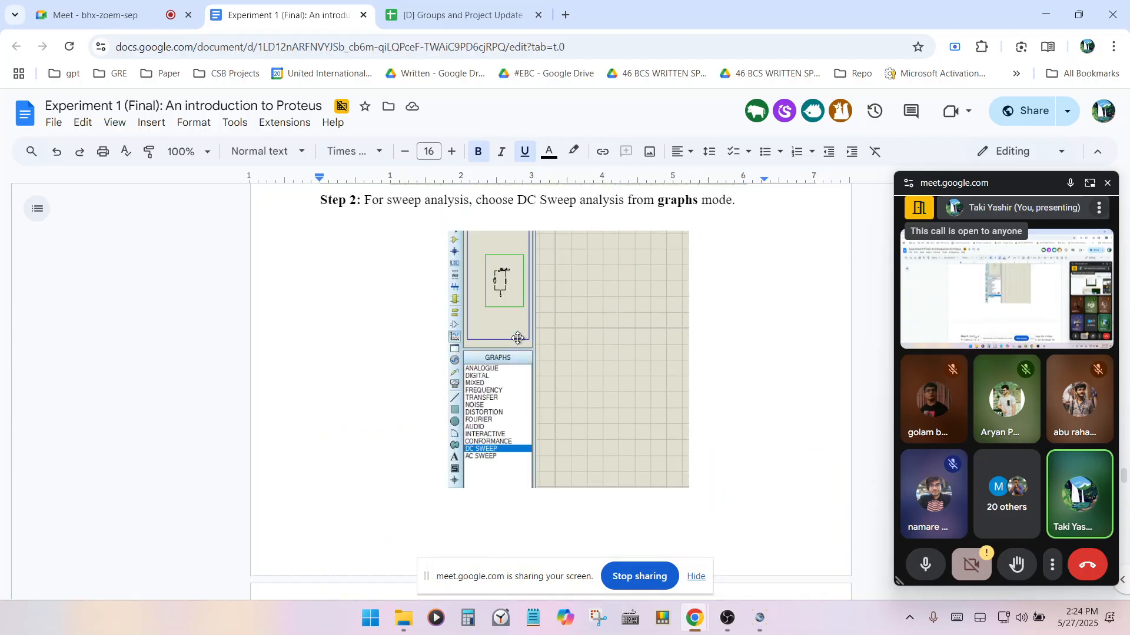
Step: Review the Ex 1A simulation instructions around Step 8 and return to the Ex 1B(i) heading
scroll(514, 334, "down", 2)
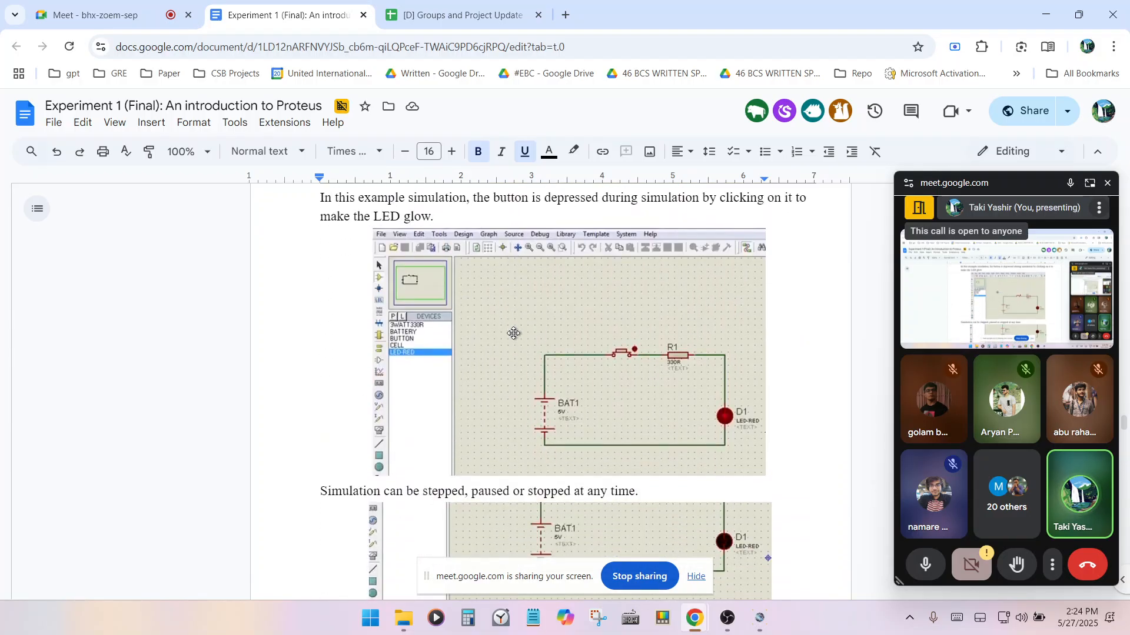
scroll(514, 334, "up", 10)
scroll(514, 334, "up", 3)
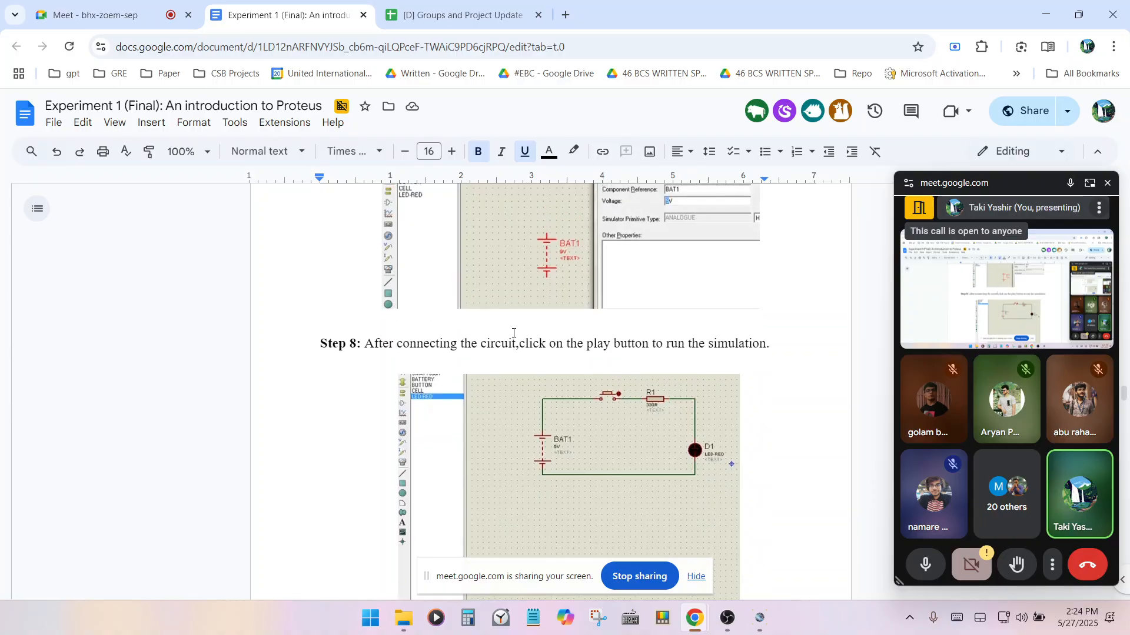
scroll(515, 331, "down", 11)
scroll(515, 330, "down", 15)
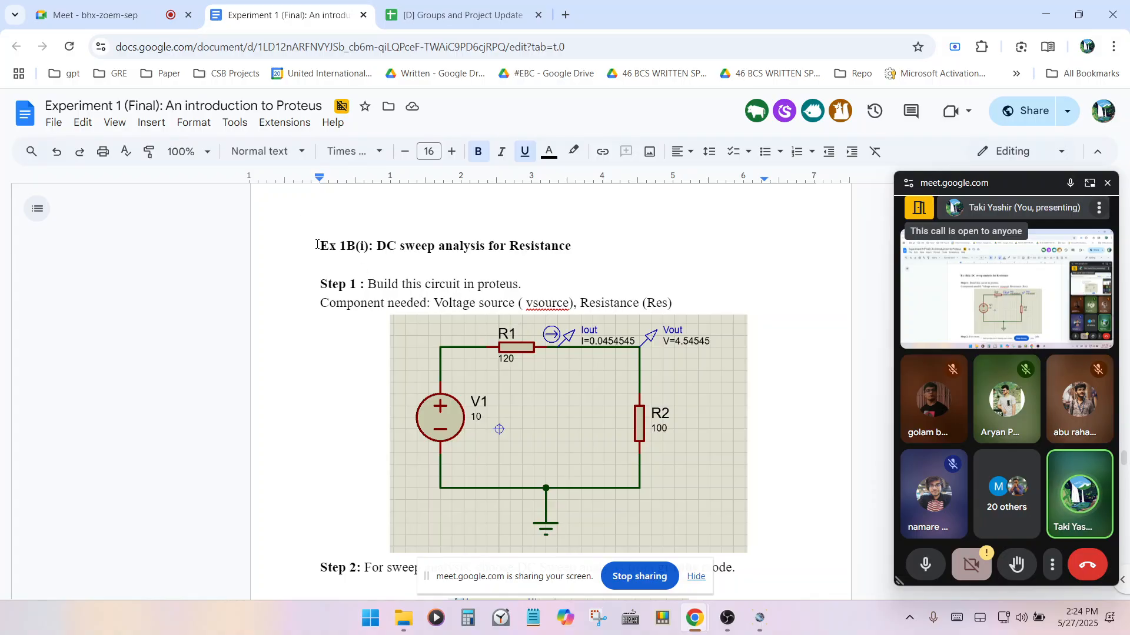
Step: Highlight the Ex 1B(i) heading and read through its DC sweep steps and graph to the Ex 1B(ii) diode circuit
triple_click(548, 243)
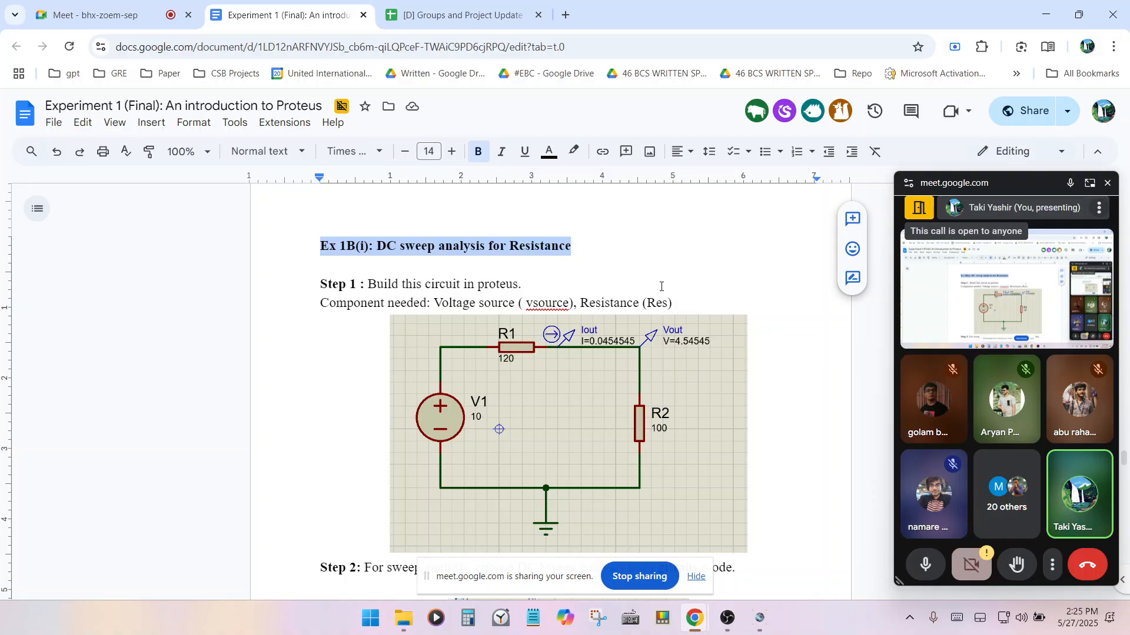
scroll(590, 399, "down", 4)
scroll(590, 399, "down", 15)
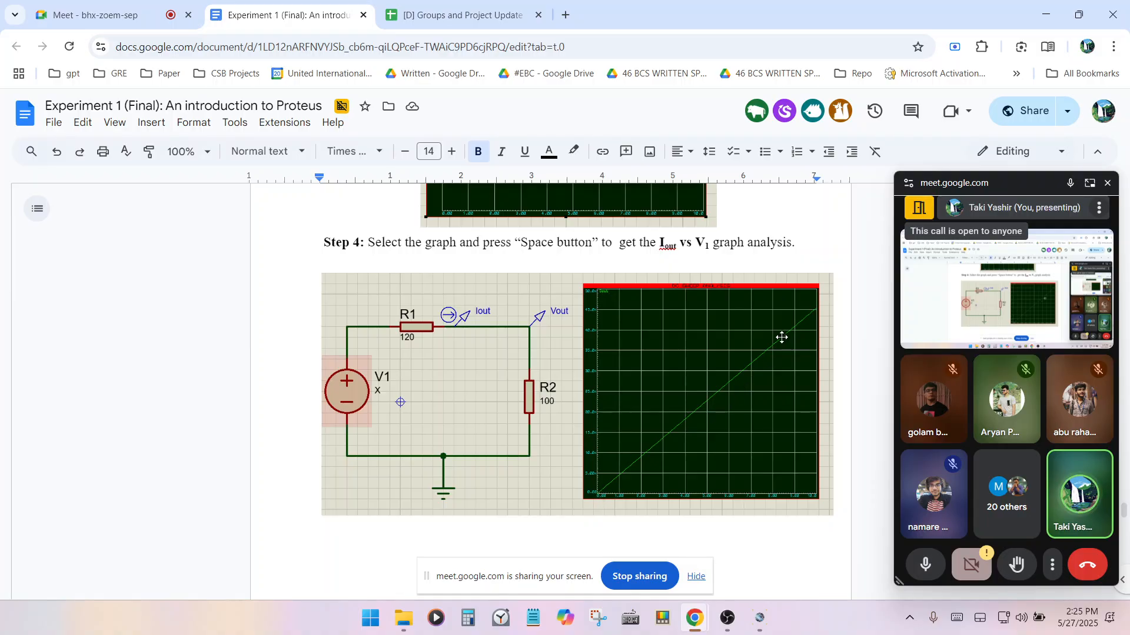
scroll(609, 472, "down", 2)
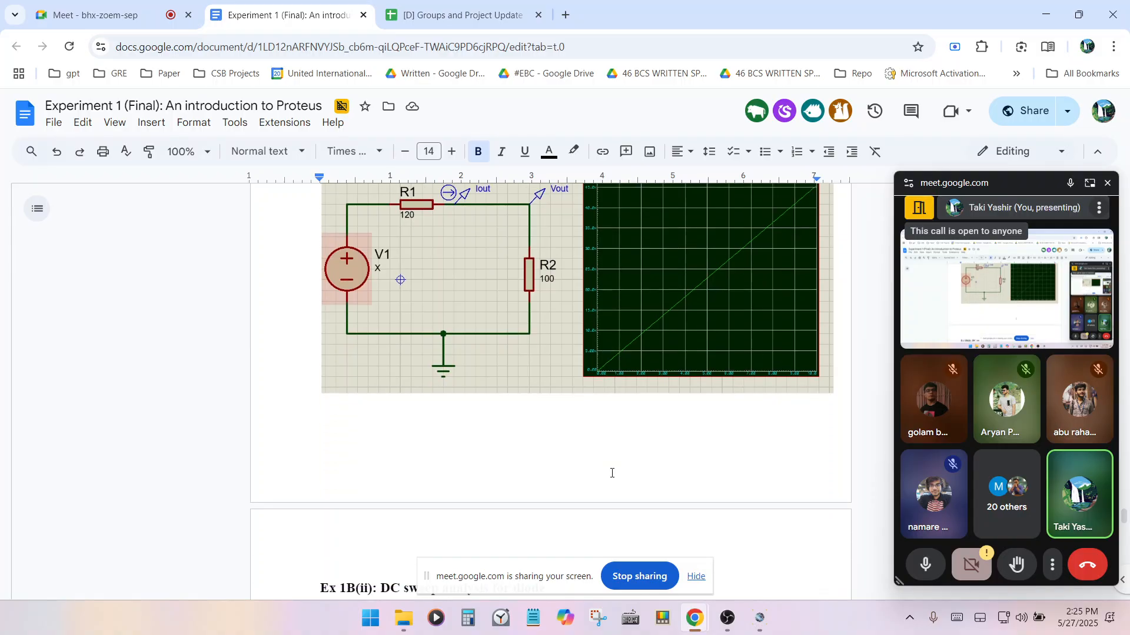
scroll(611, 462, "down", 4)
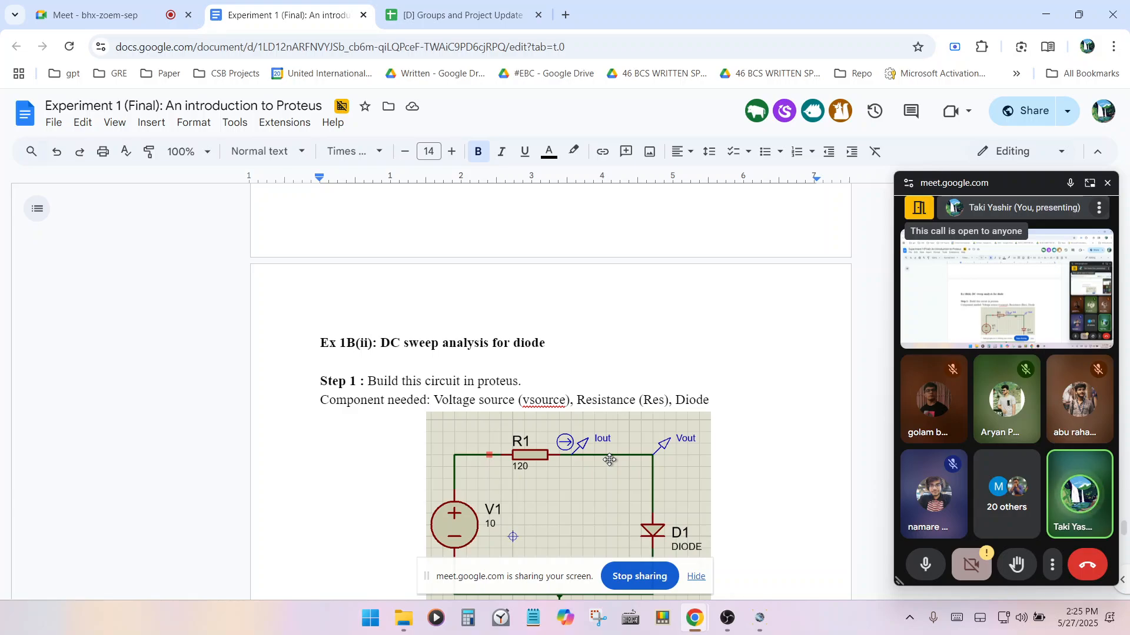
scroll(610, 460, "down", 2)
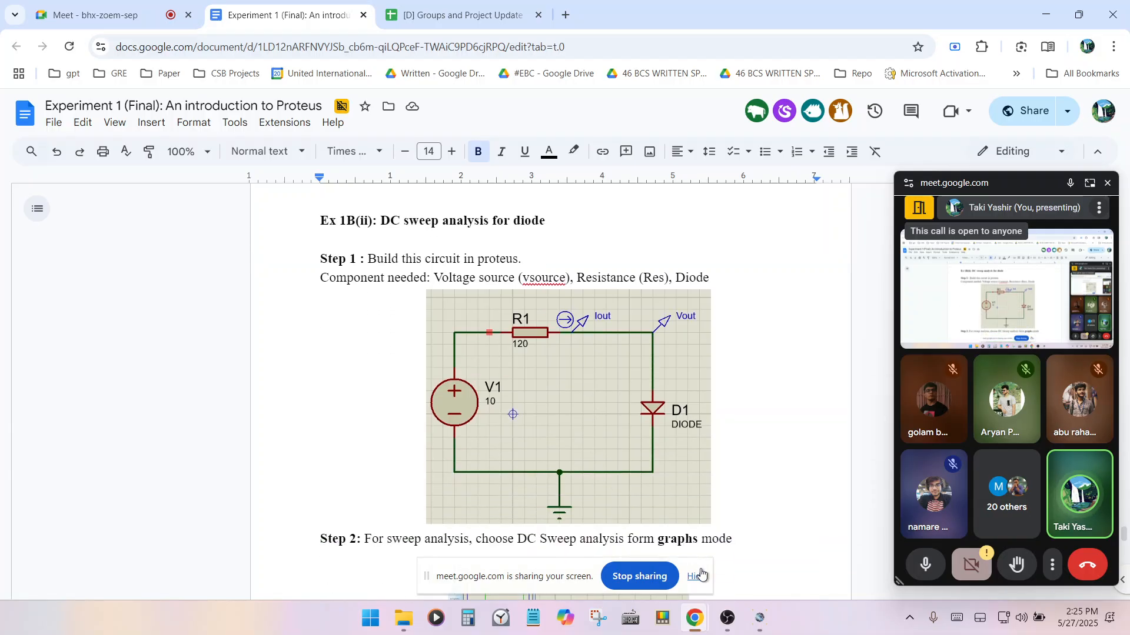
Step: Hide the screen-sharing notice and read the diode DC sweep procedure through the Step 4 graph and final tasks
left_click(696, 583)
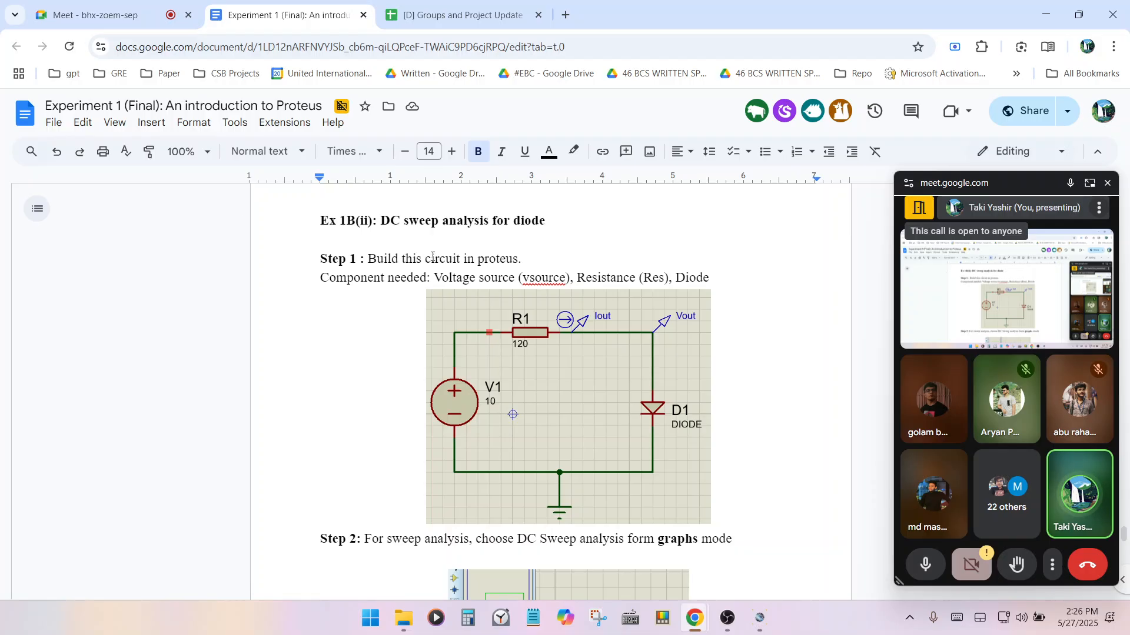
scroll(451, 294, "down", 1)
scroll(451, 294, "down", 14)
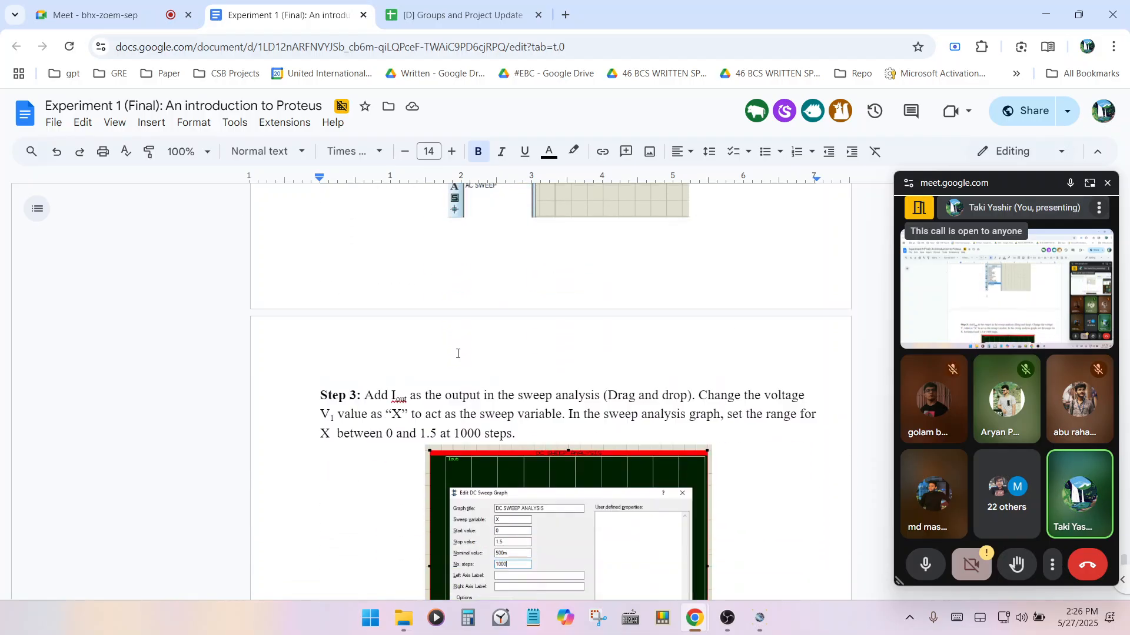
scroll(459, 360, "down", 1)
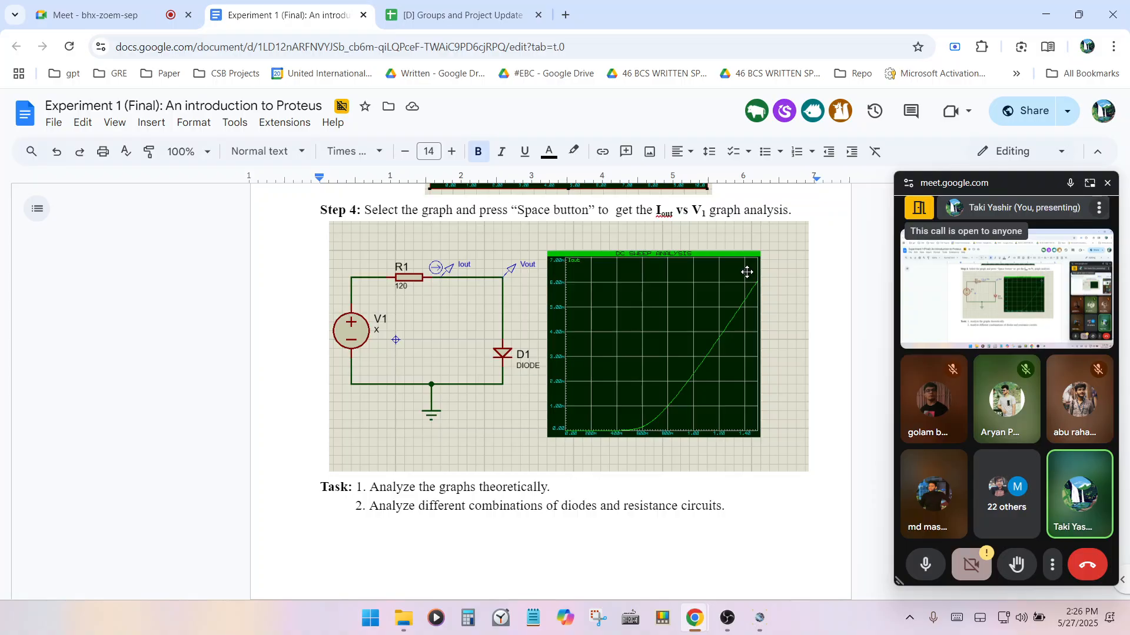
Step: Go back over the resistance sweep graph to the Ex 1B(i) heading and clear the heading's text selection
scroll(714, 341, "up", 10)
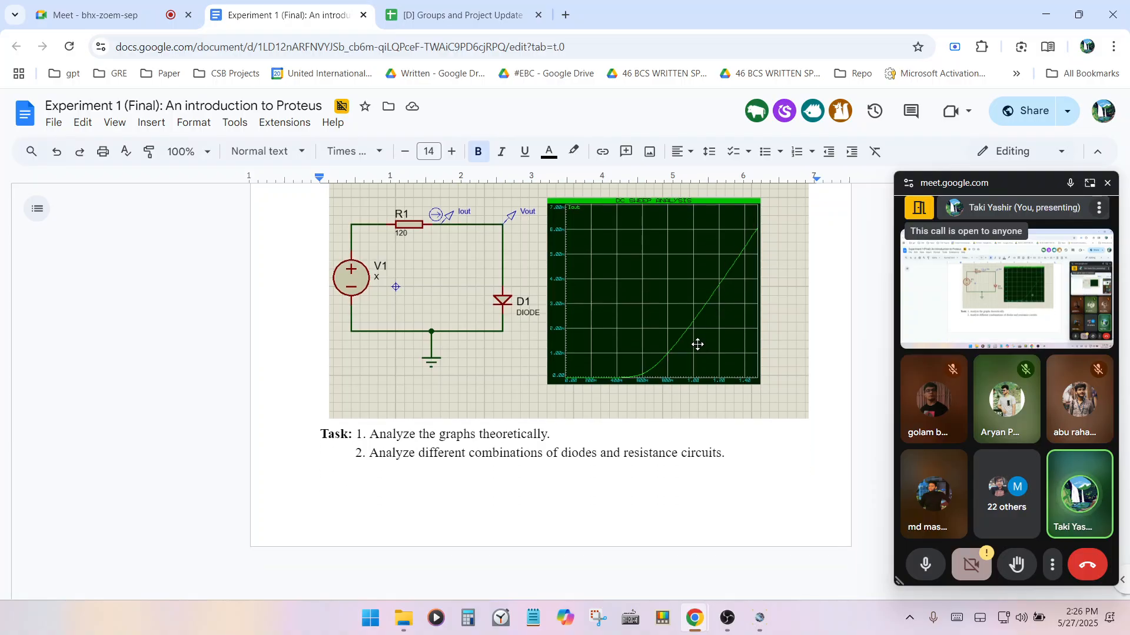
scroll(698, 325, "up", 10)
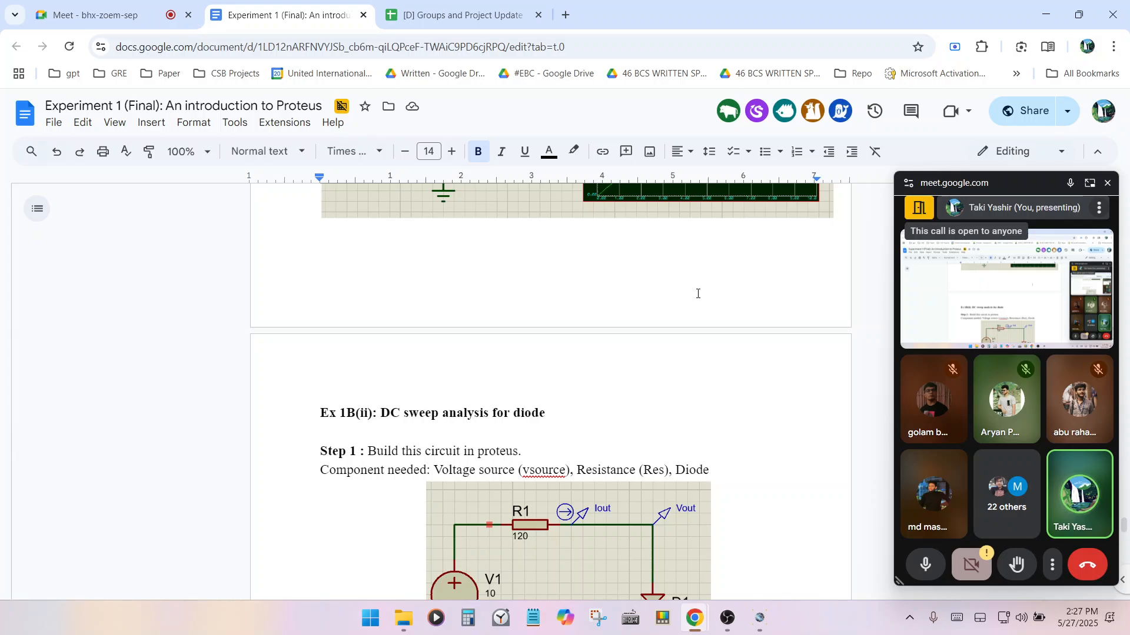
scroll(698, 293, "up", 5)
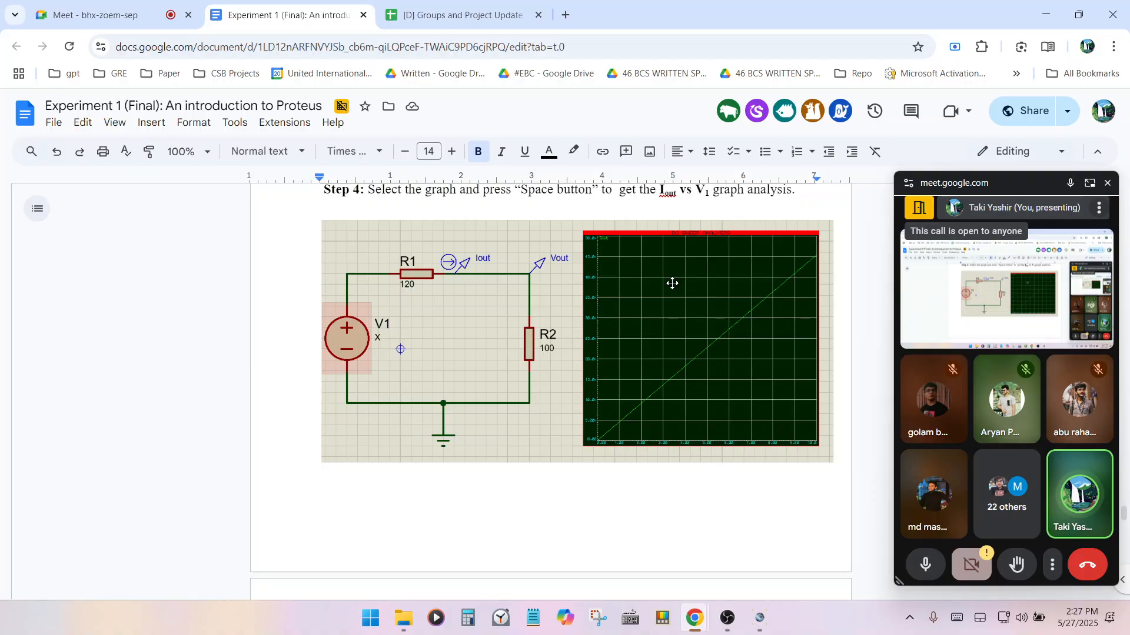
scroll(671, 282, "up", 2)
scroll(671, 283, "up", 20)
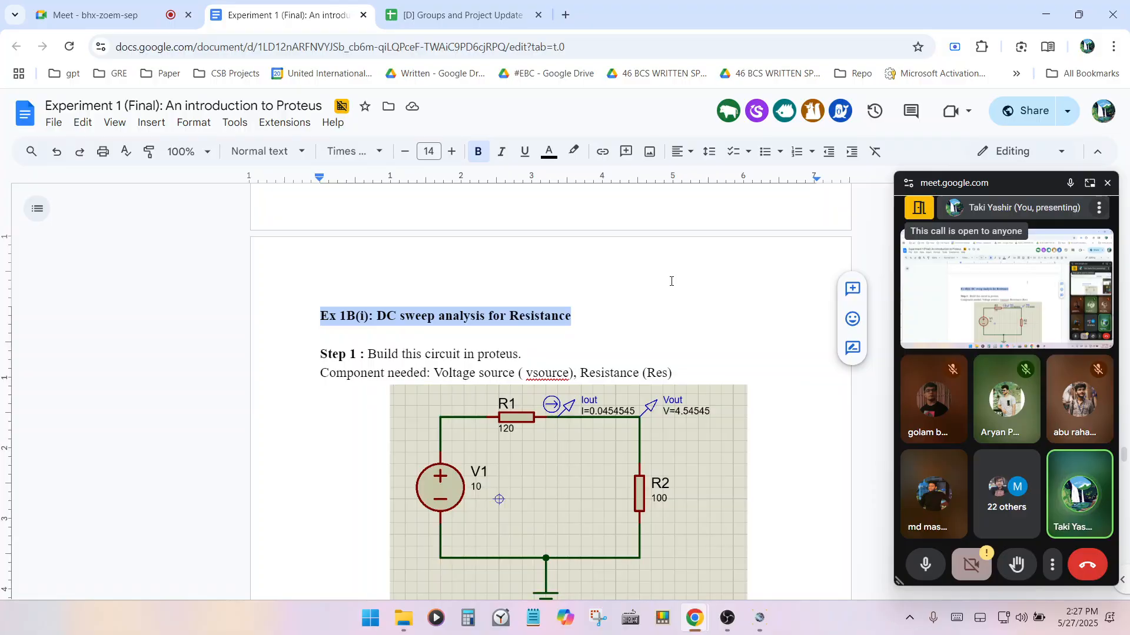
left_click(601, 313)
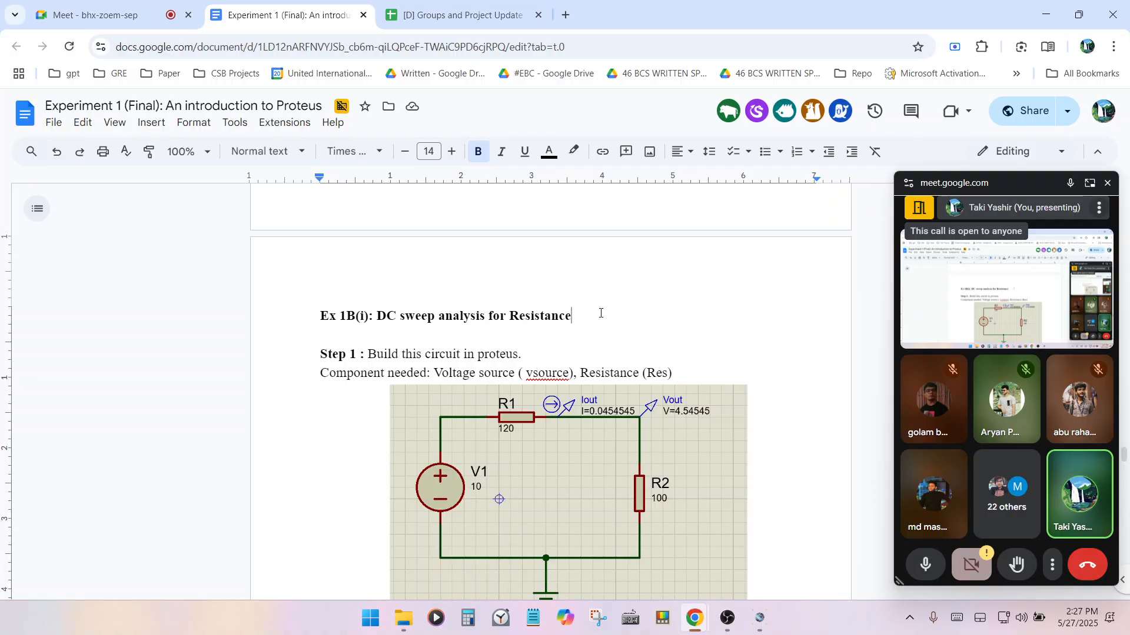
Step: Revisit the Ex 1A instructions on wiring the components, editing their properties in Step 7 and running the simulation in Step 8
scroll(580, 351, "down", 4)
scroll(588, 353, "up", 15)
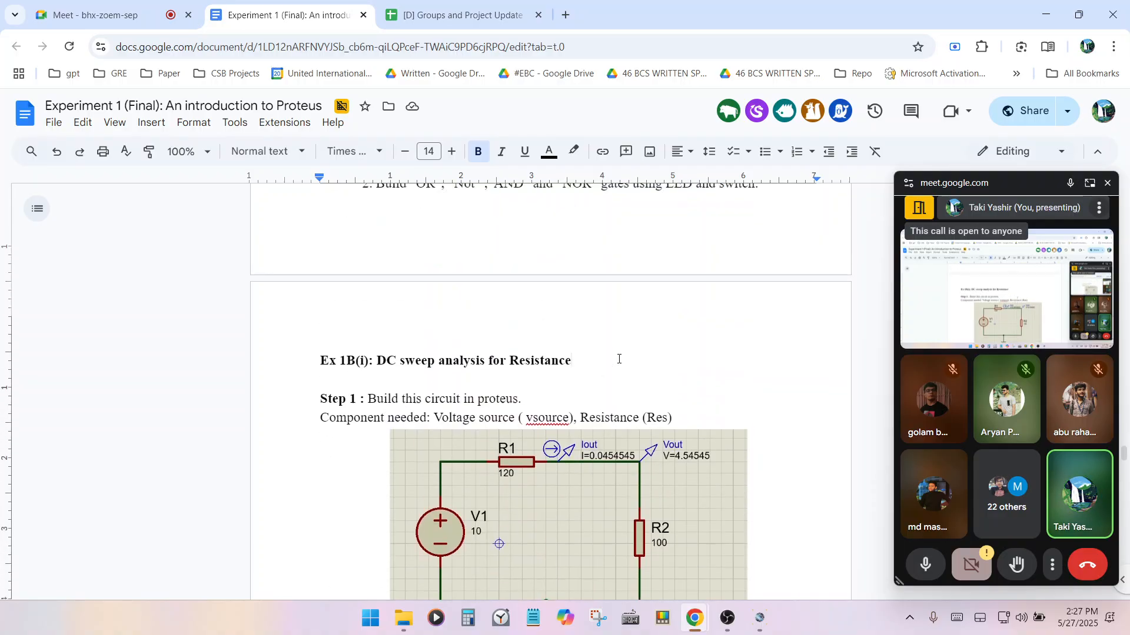
scroll(617, 358, "up", 18)
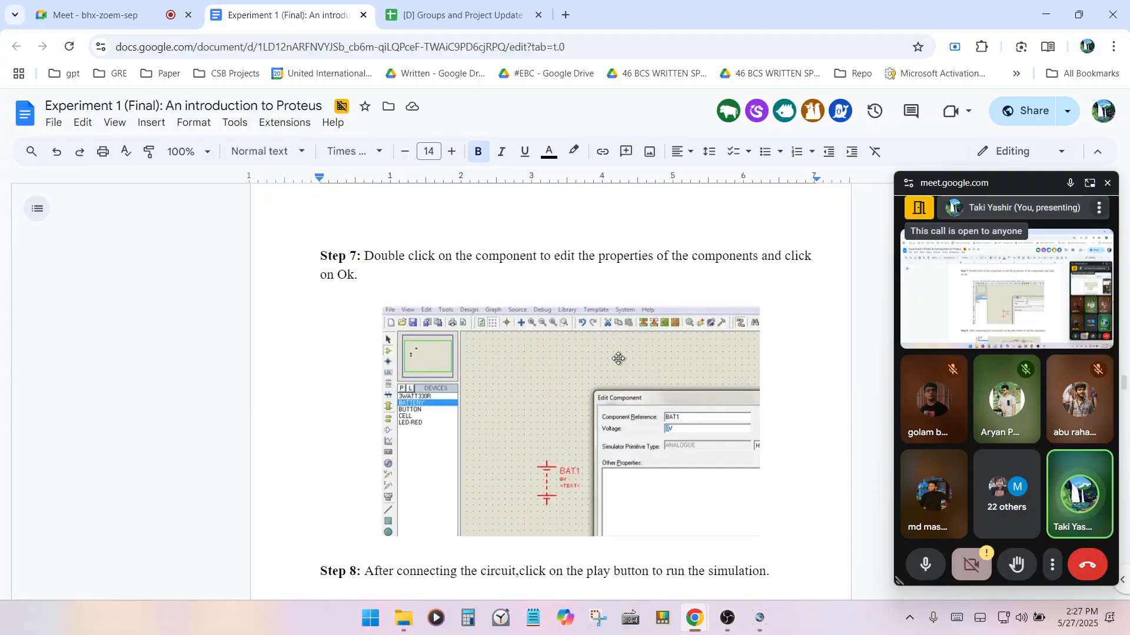
scroll(612, 401, "down", 8)
scroll(606, 398, "up", 14)
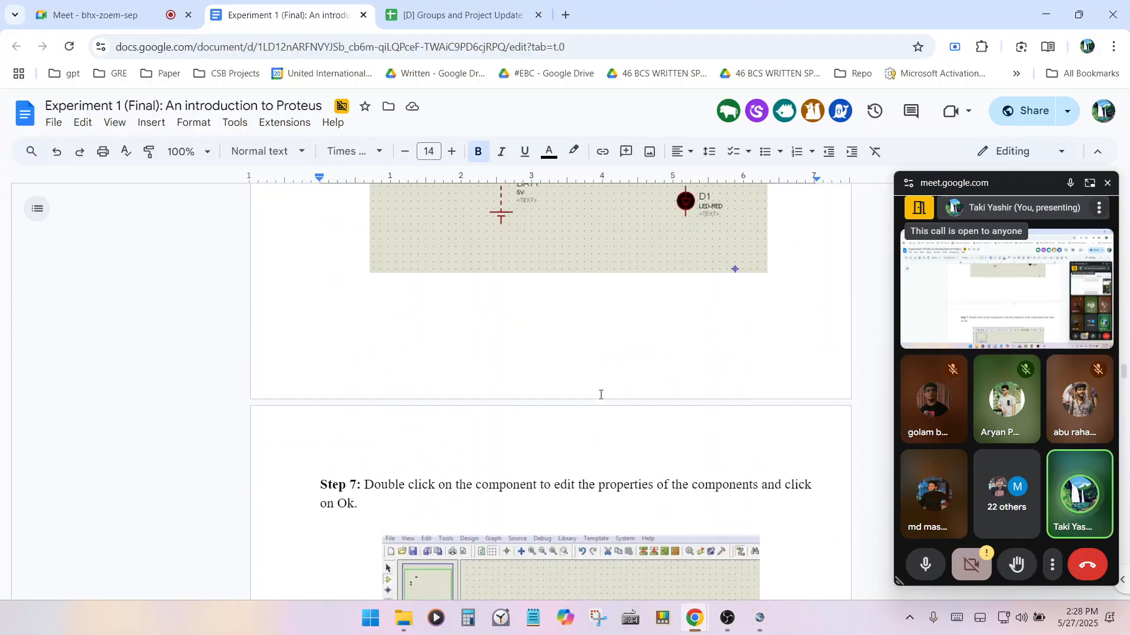
Step: Find the wired LED circuit figure with the highlighted Play control and close the floating meeting window
scroll(600, 394, "down", 12)
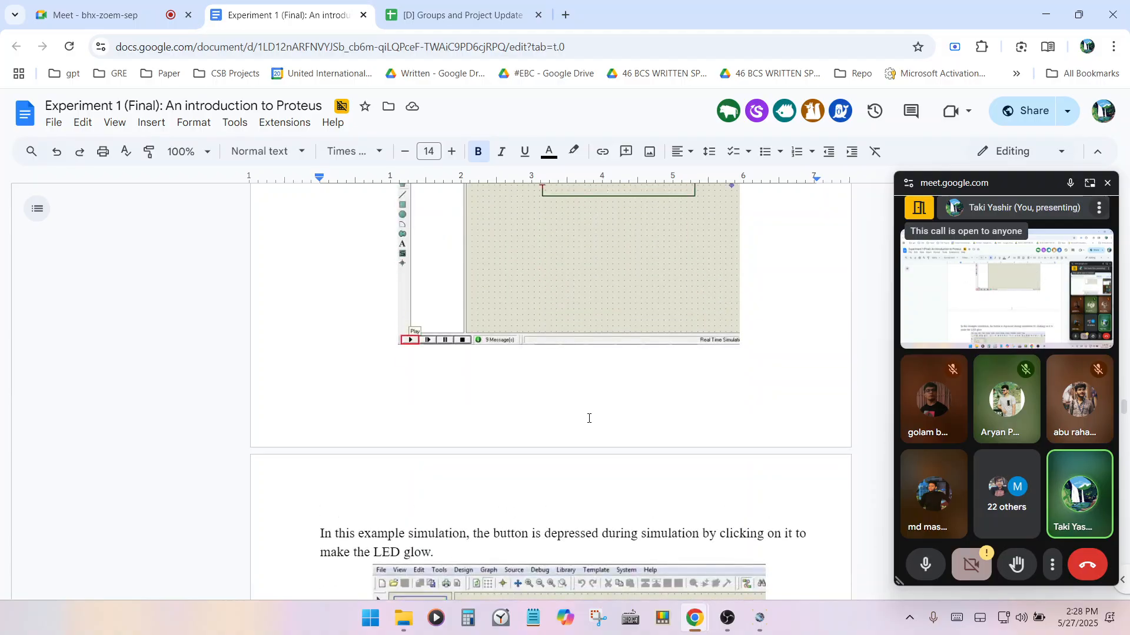
scroll(640, 390, "up", 5)
scroll(653, 404, "down", 2)
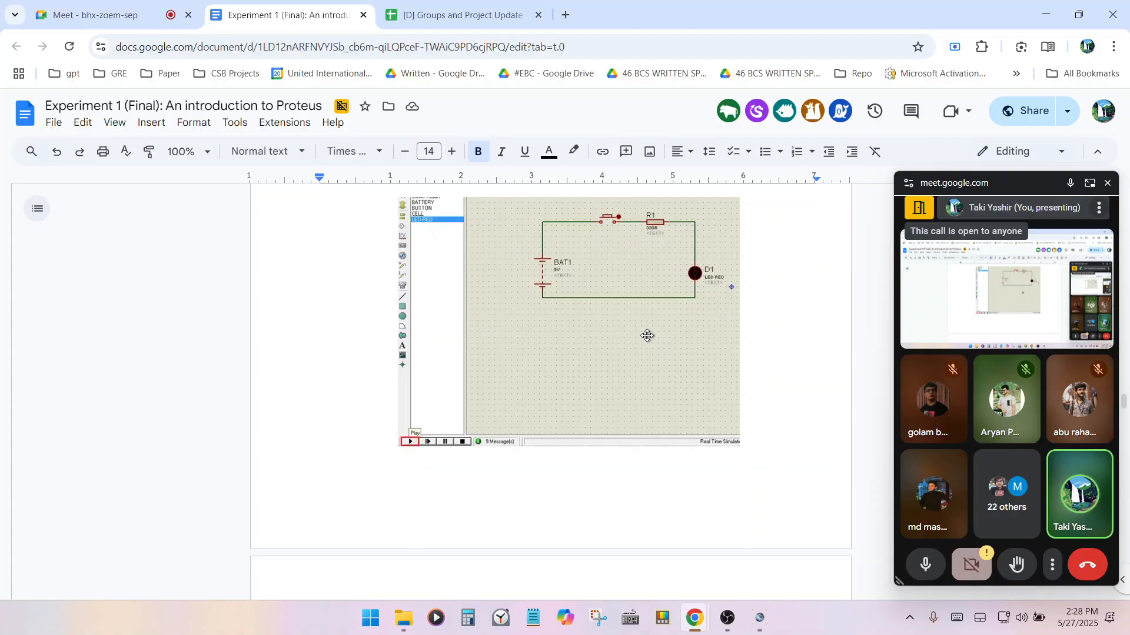
left_click(1107, 183)
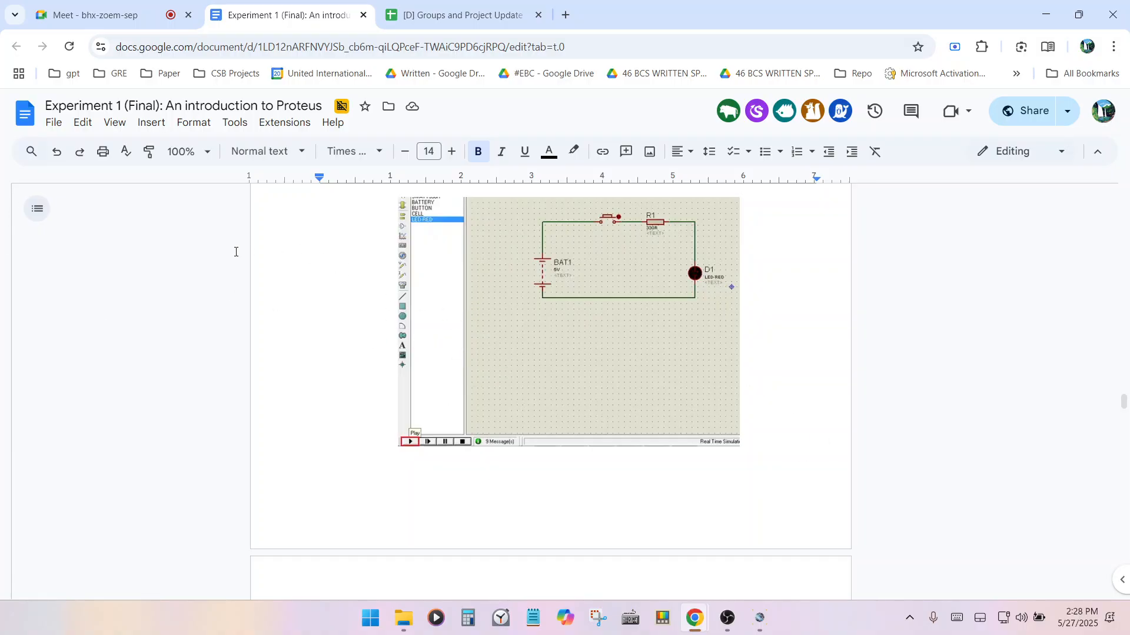
left_click(761, 624)
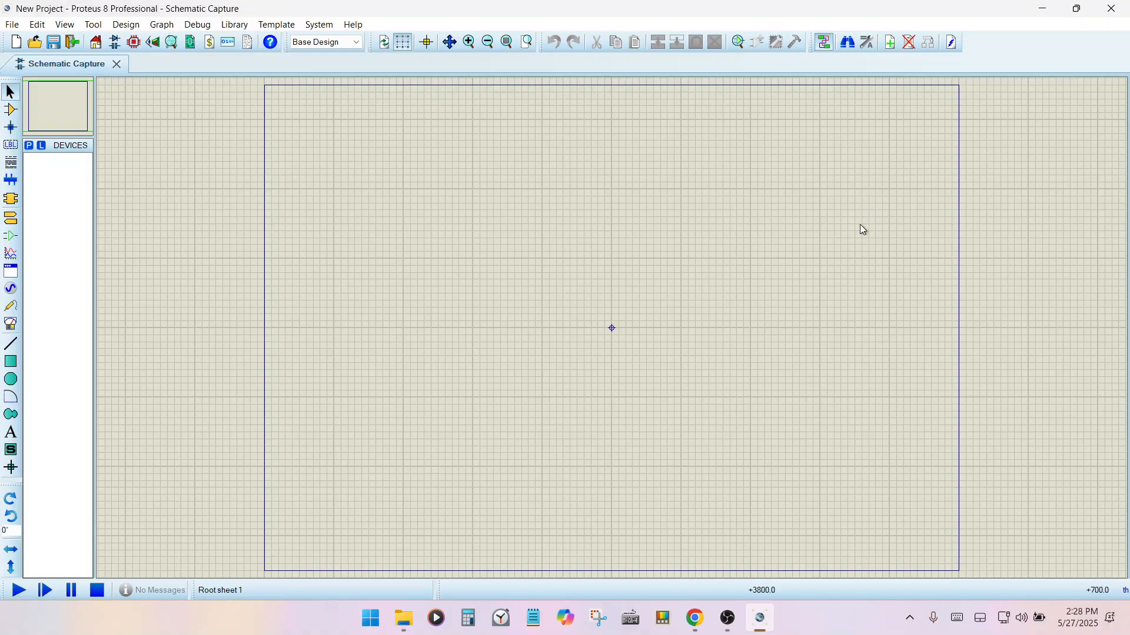
left_click(696, 616)
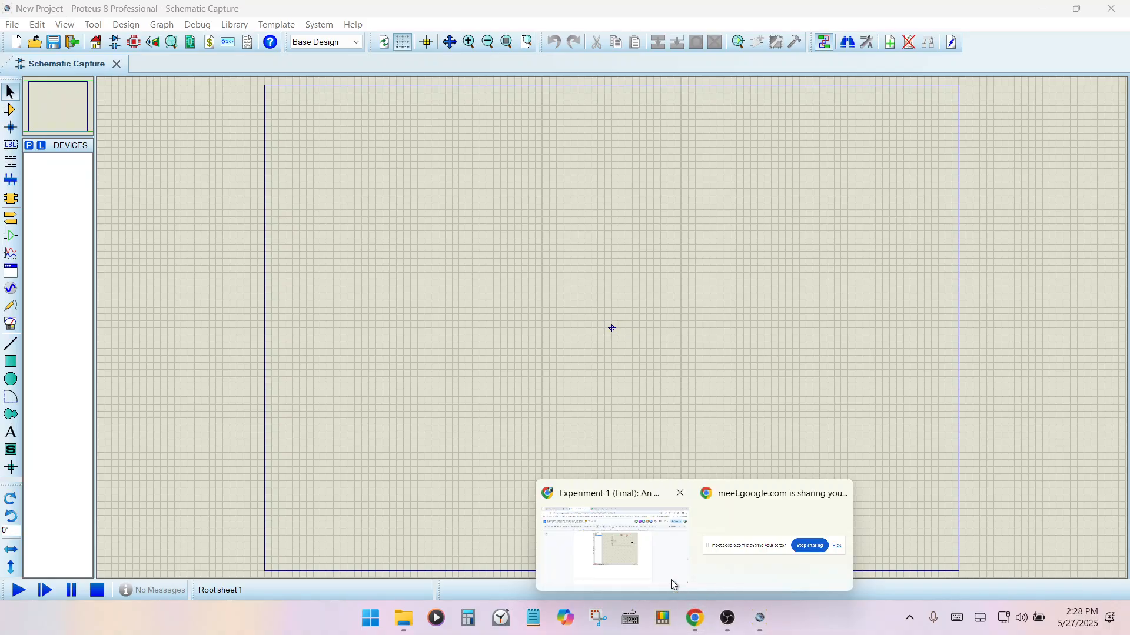
left_click(656, 559)
Step: Enlarge the document to 200% and show the whole wired battery, button, resistor and LED circuit
scroll(639, 340, "down", 4)
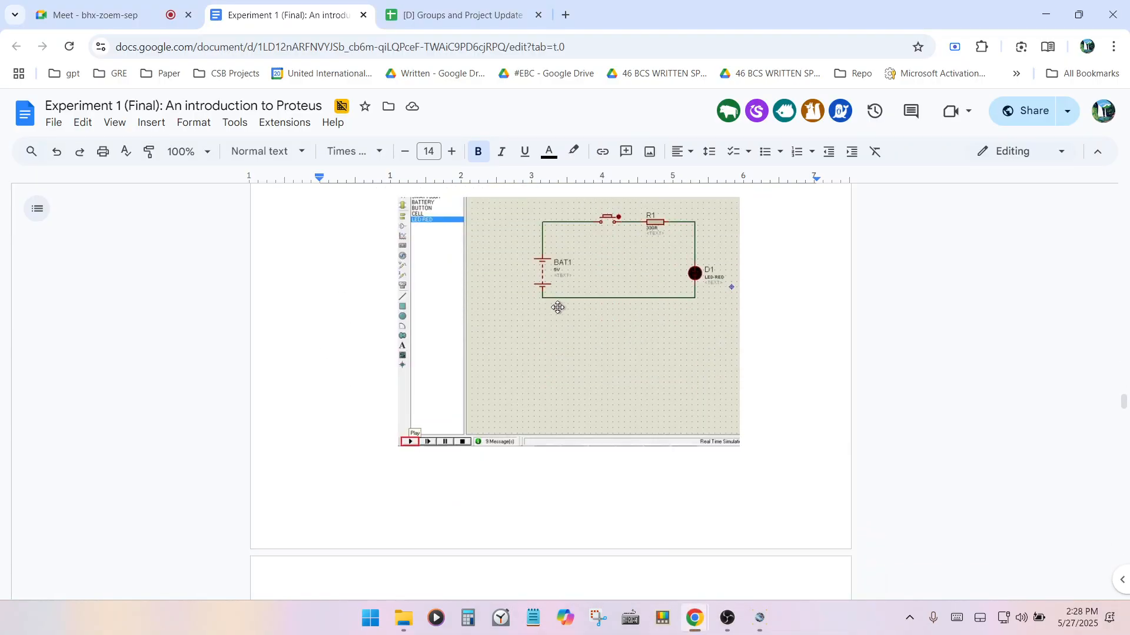
left_click(207, 154)
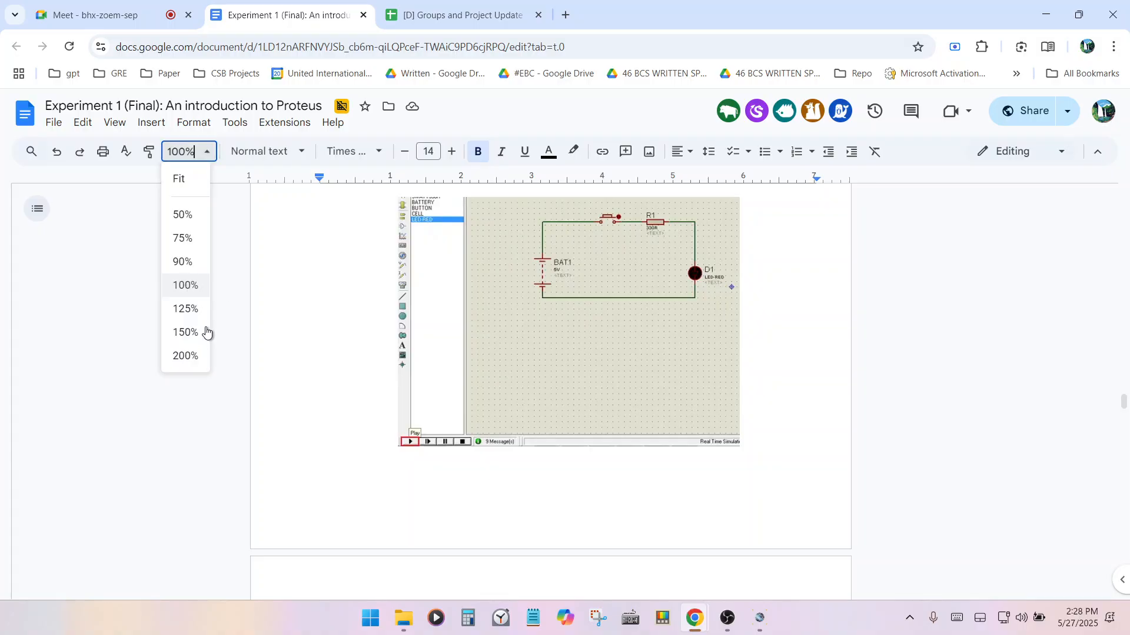
left_click(186, 356)
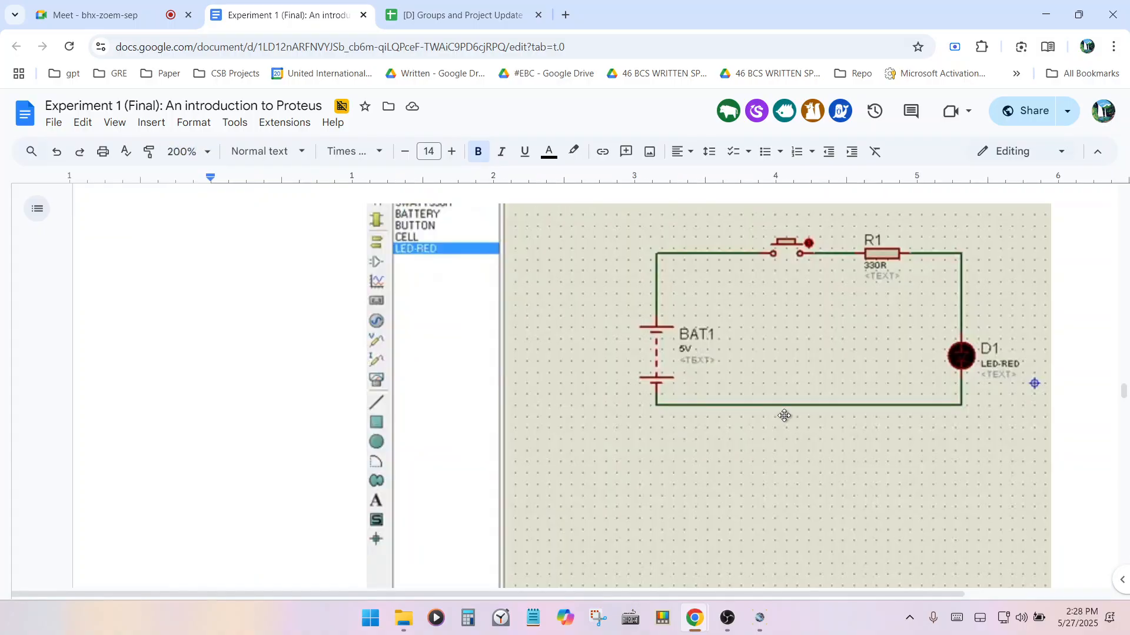
left_click_drag(692, 593, 867, 599)
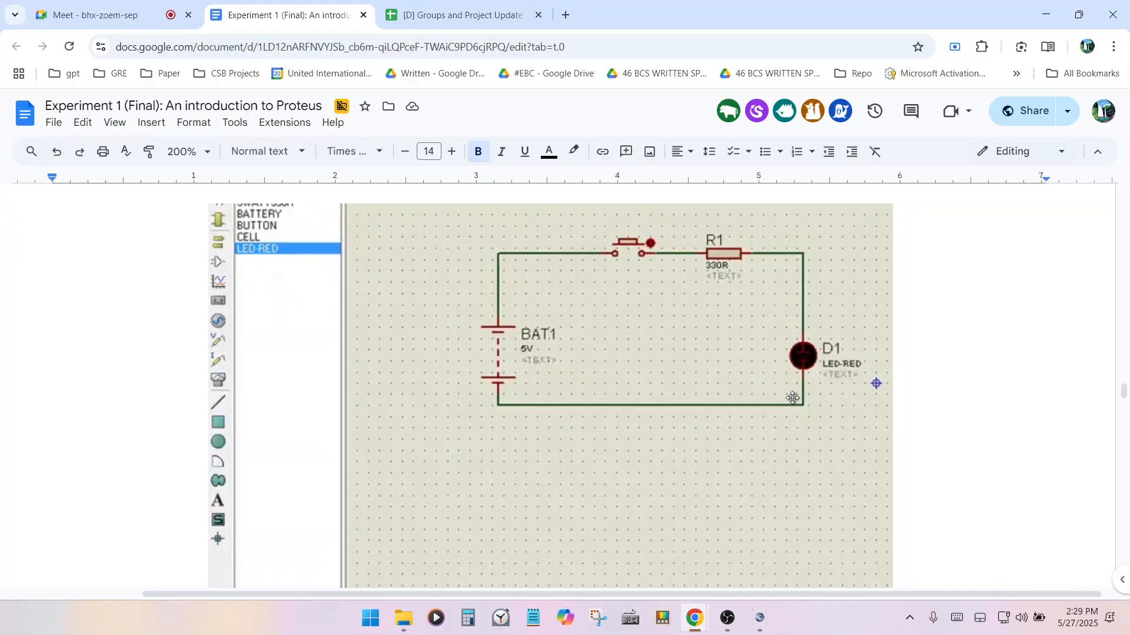
Step: Switch to Proteus, search the device library for LED and add LED-GREEN to the project's devices
left_click(759, 618)
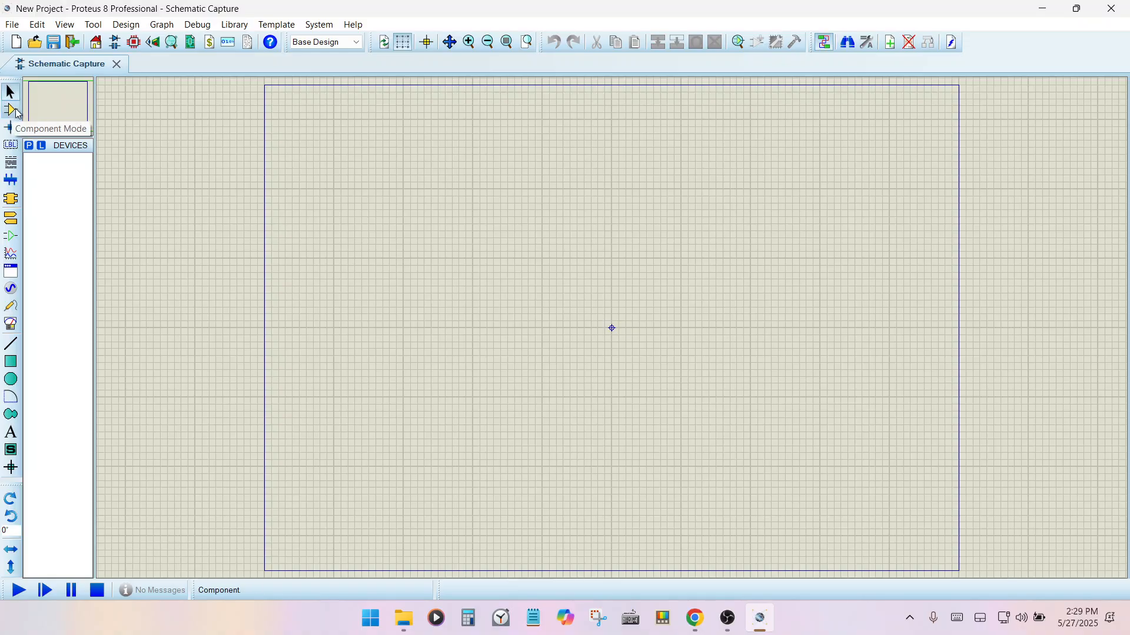
left_click(12, 112)
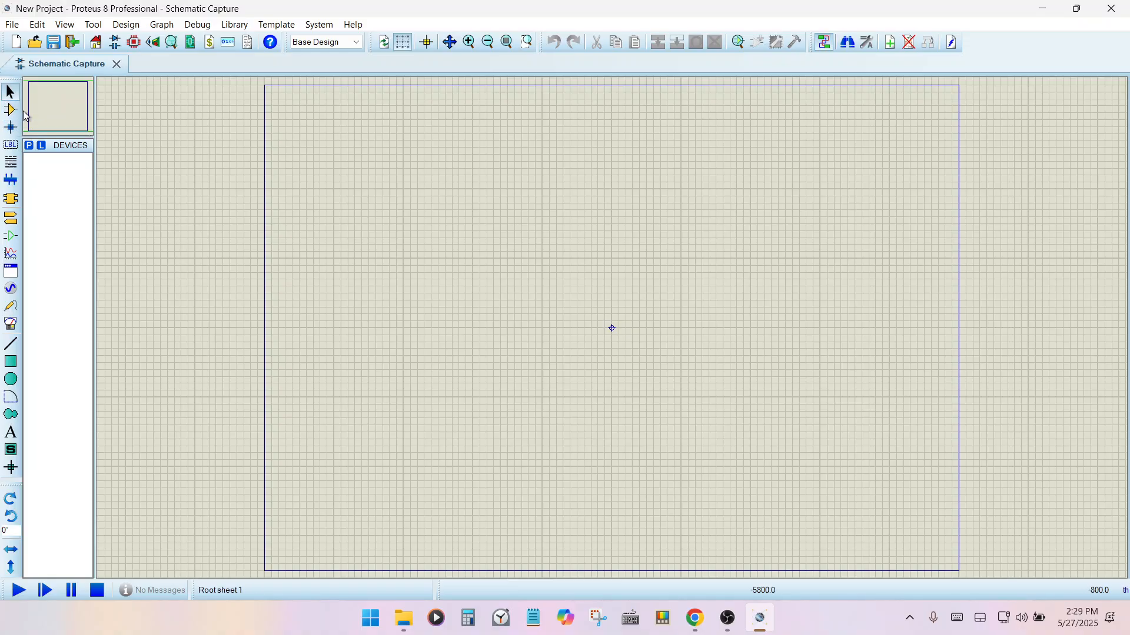
left_click(29, 147)
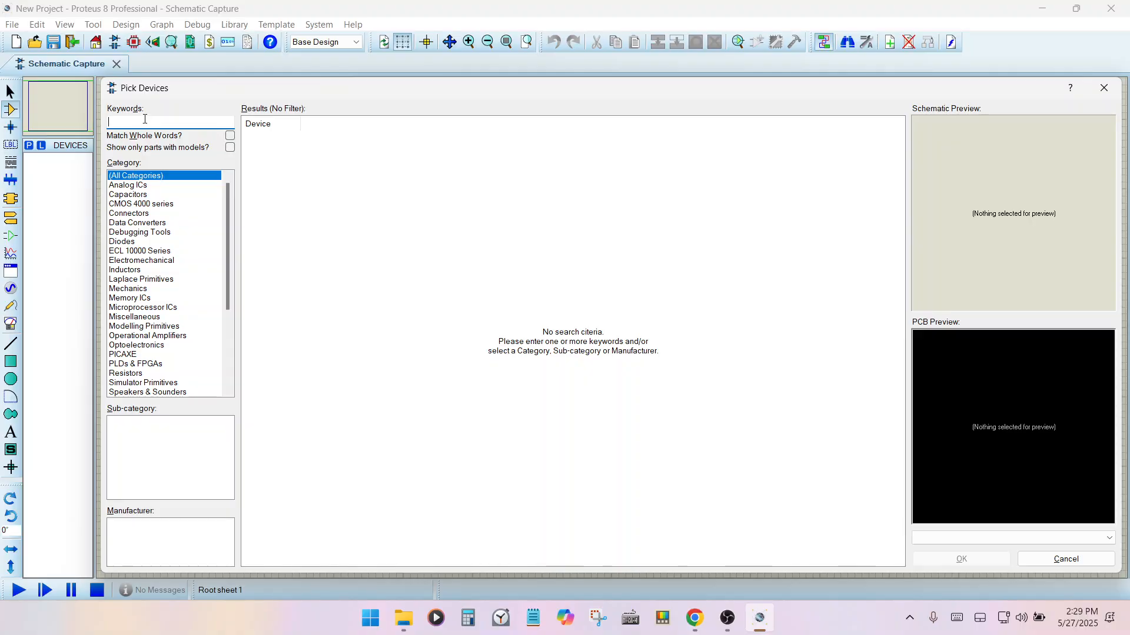
type("LED")
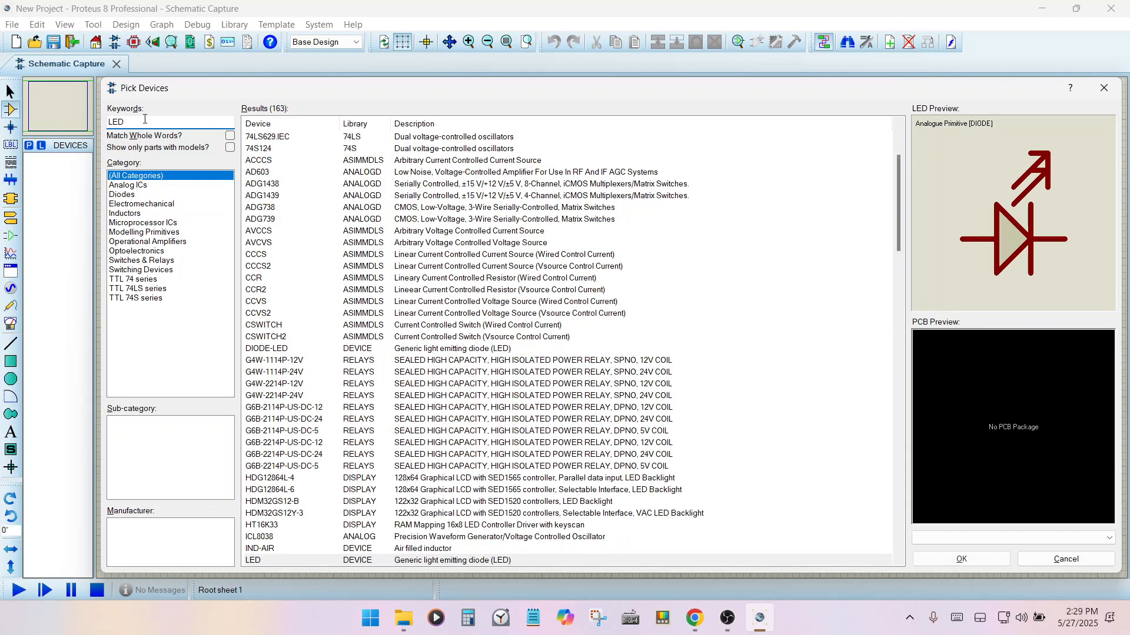
scroll(369, 469, "down", 2)
scroll(369, 469, "down", 4)
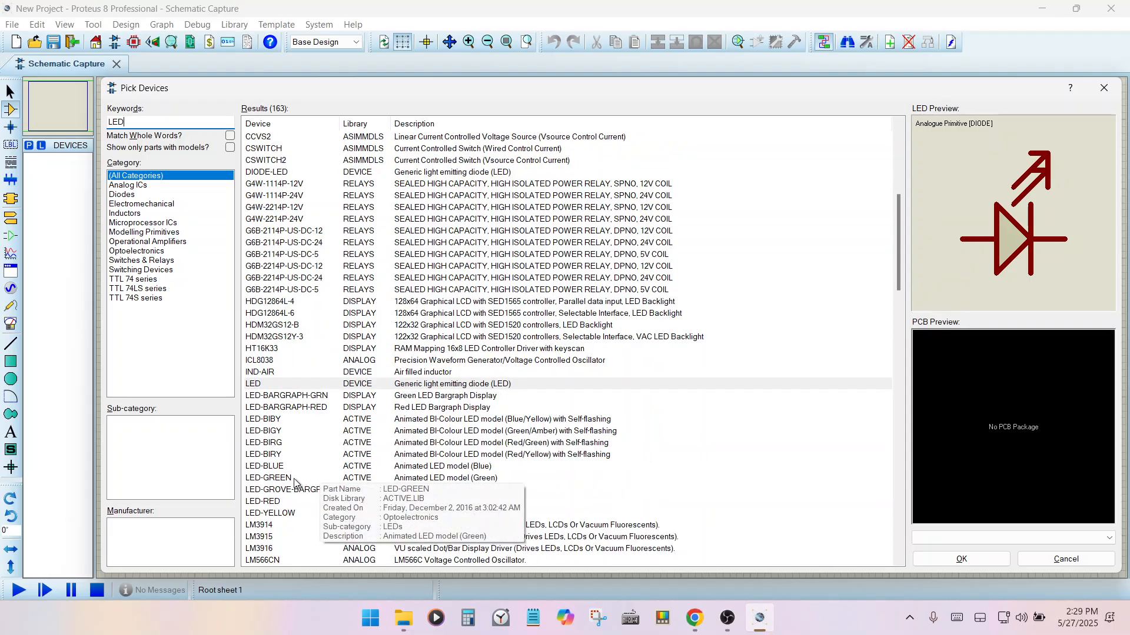
left_click(294, 478)
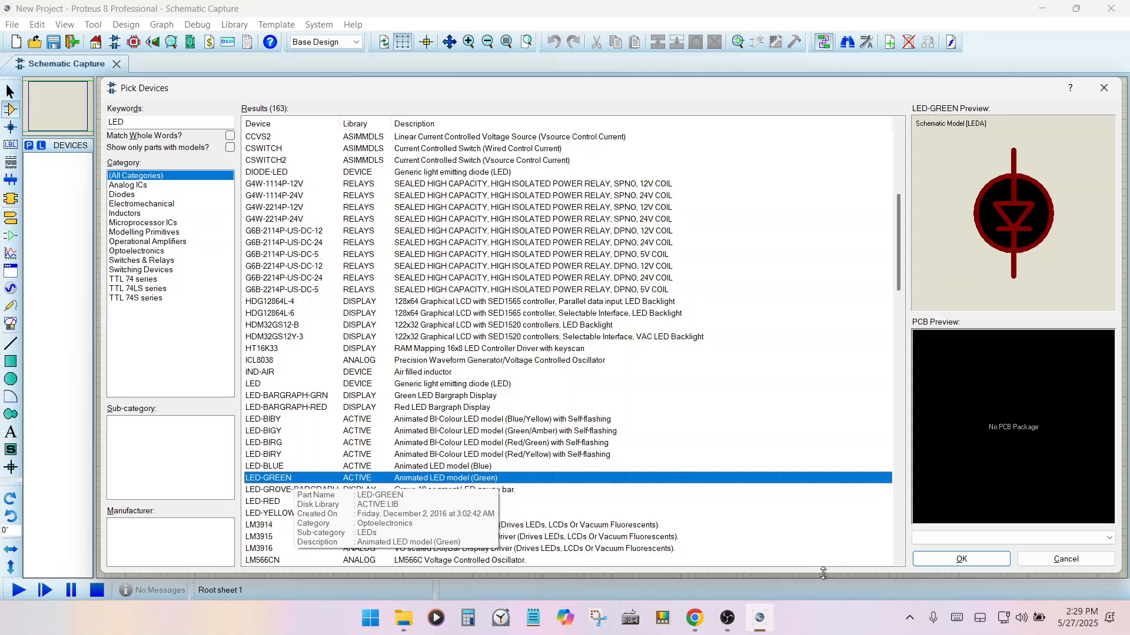
left_click(965, 558)
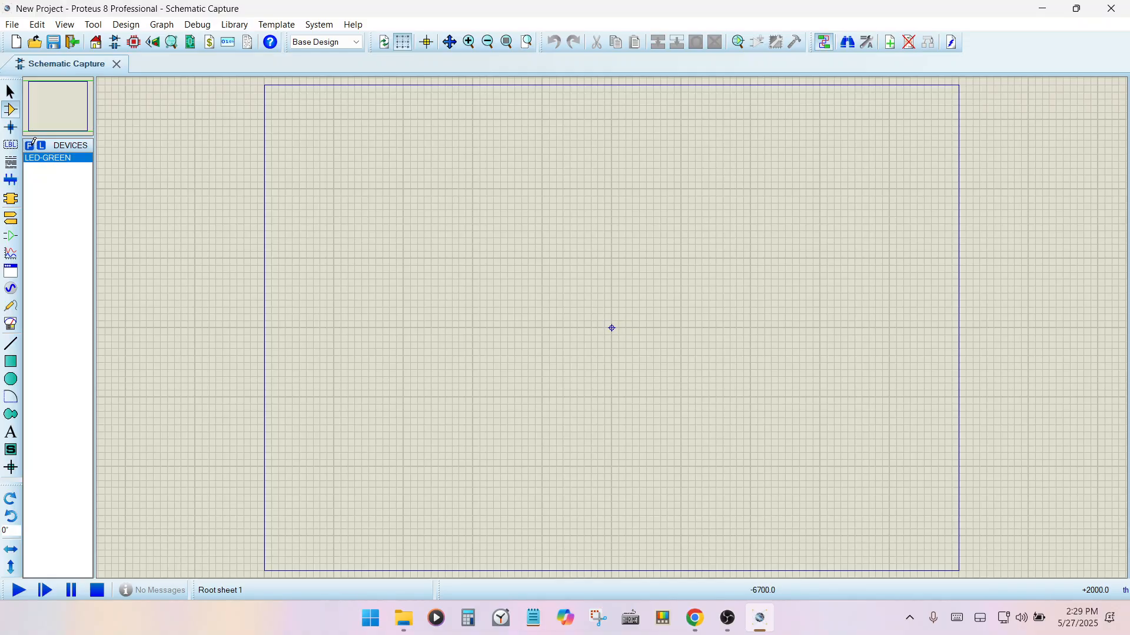
Step: Search the device library for push and add the SPST push button BUTTON to the project's devices
left_click(30, 145)
type("p")
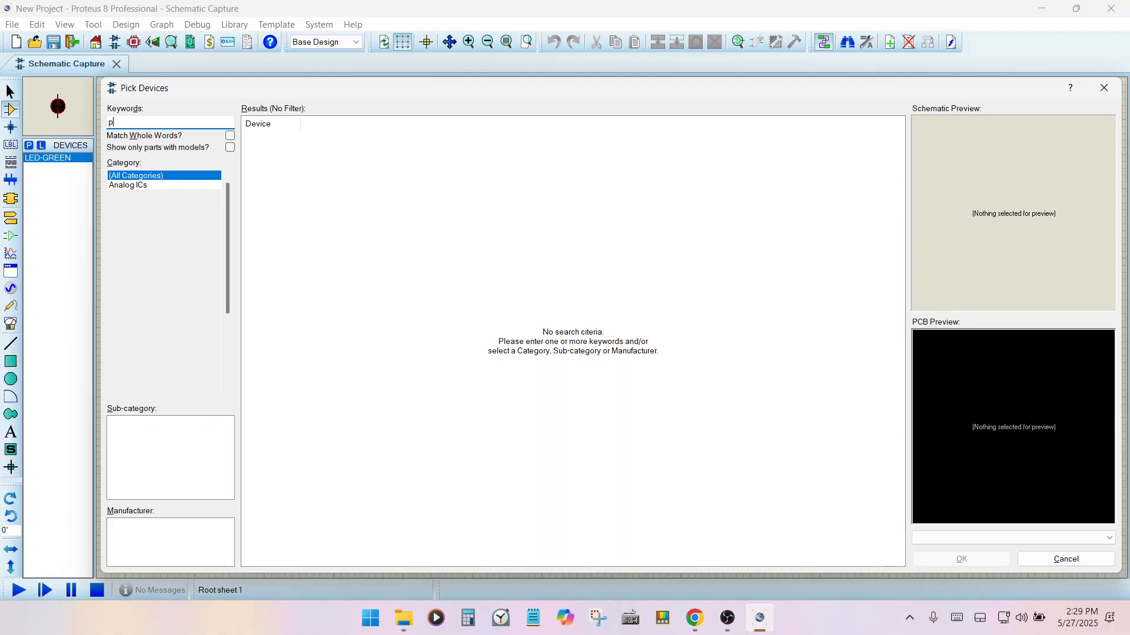
type("ushu")
key("BackSpace")
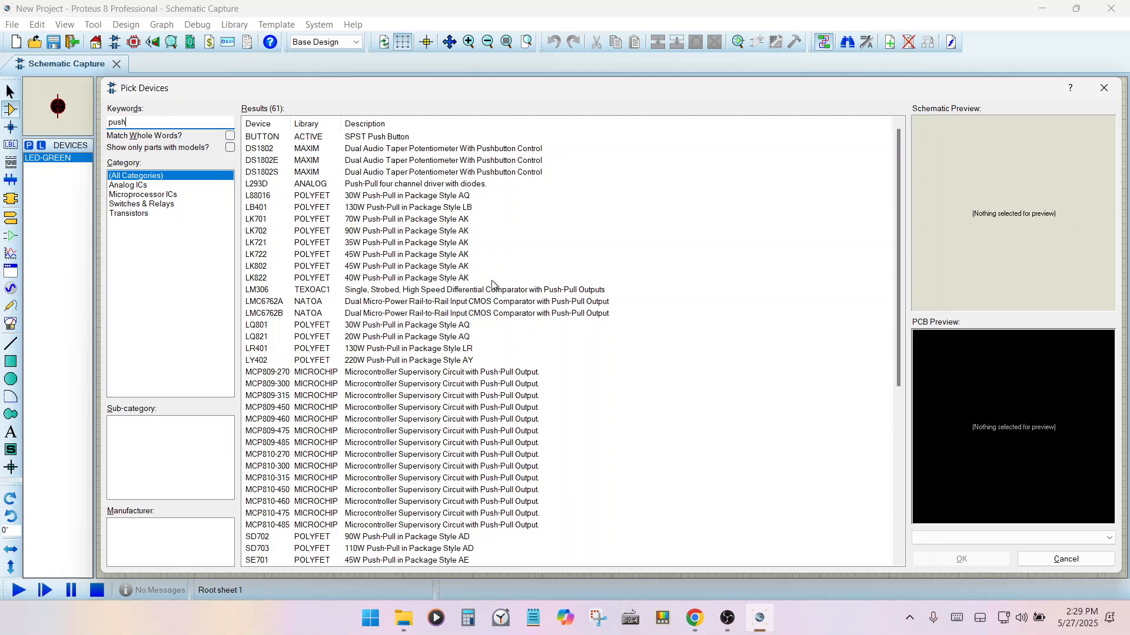
scroll(470, 270, "down", 2)
scroll(388, 212, "up", 2)
left_click(358, 138)
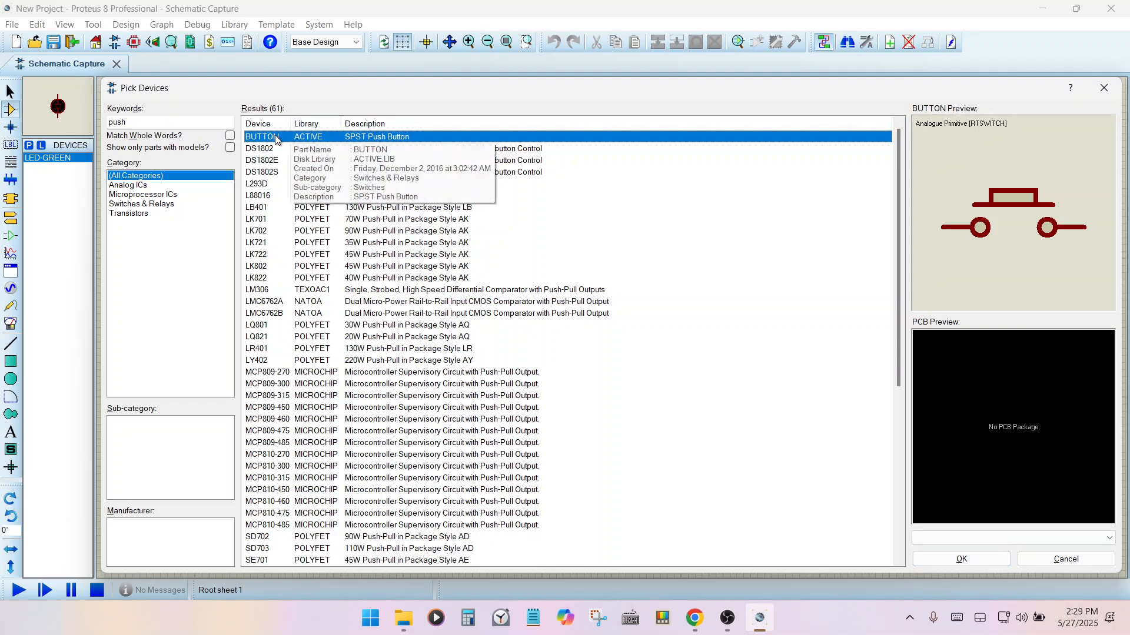
left_click(979, 558)
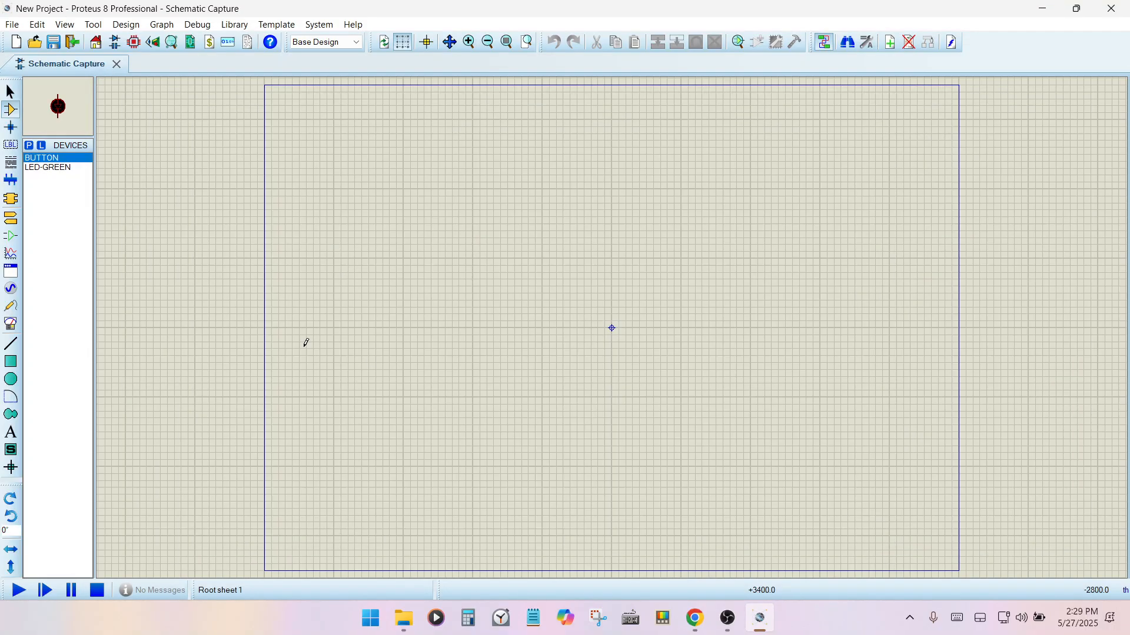
Step: Search the device library for res and add the generic resistor RES to the project's devices
left_click(29, 145)
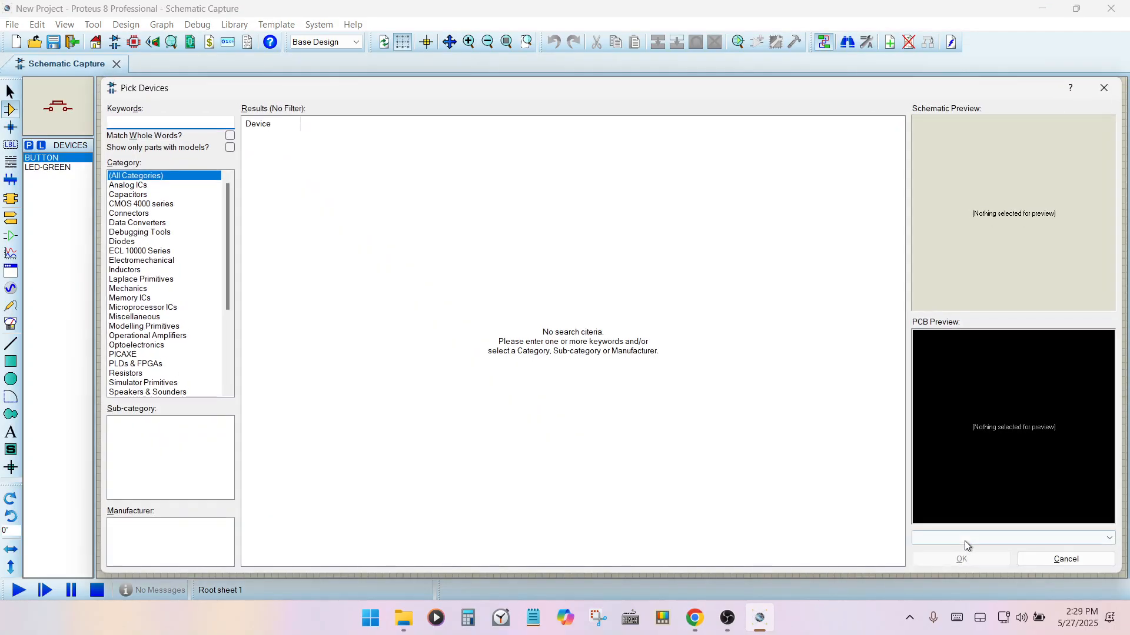
type("res")
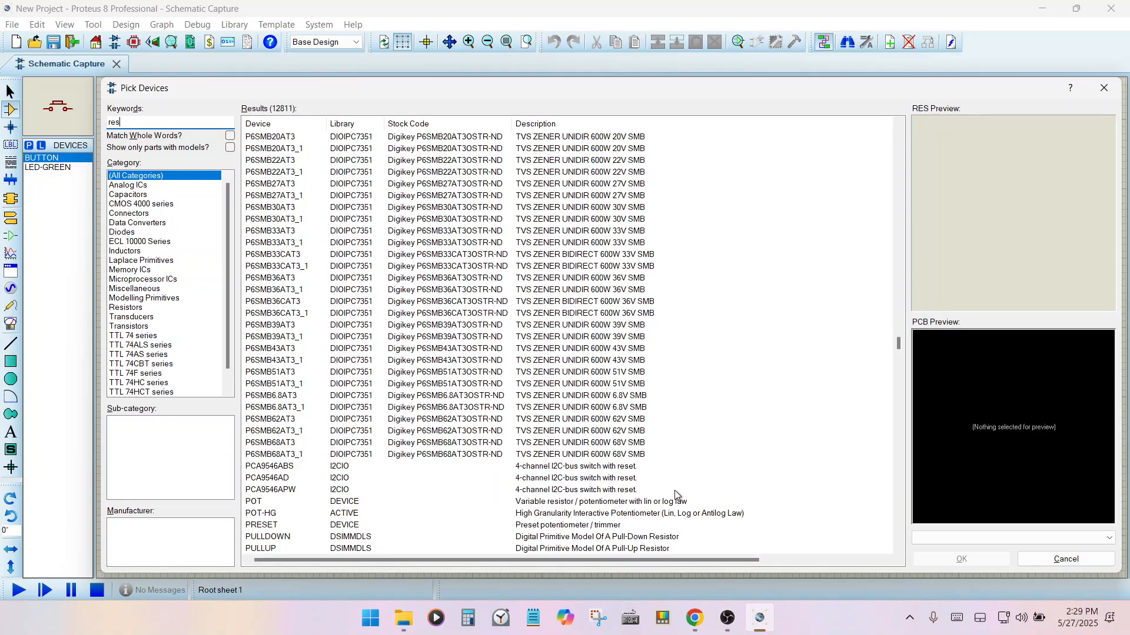
left_click(312, 502)
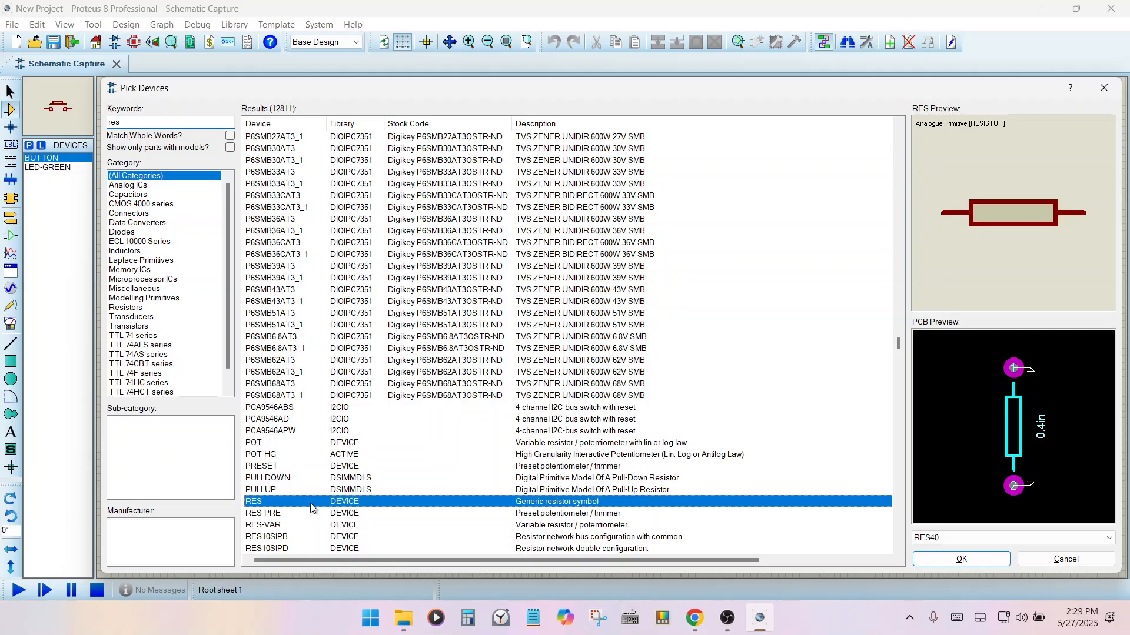
left_click(969, 560)
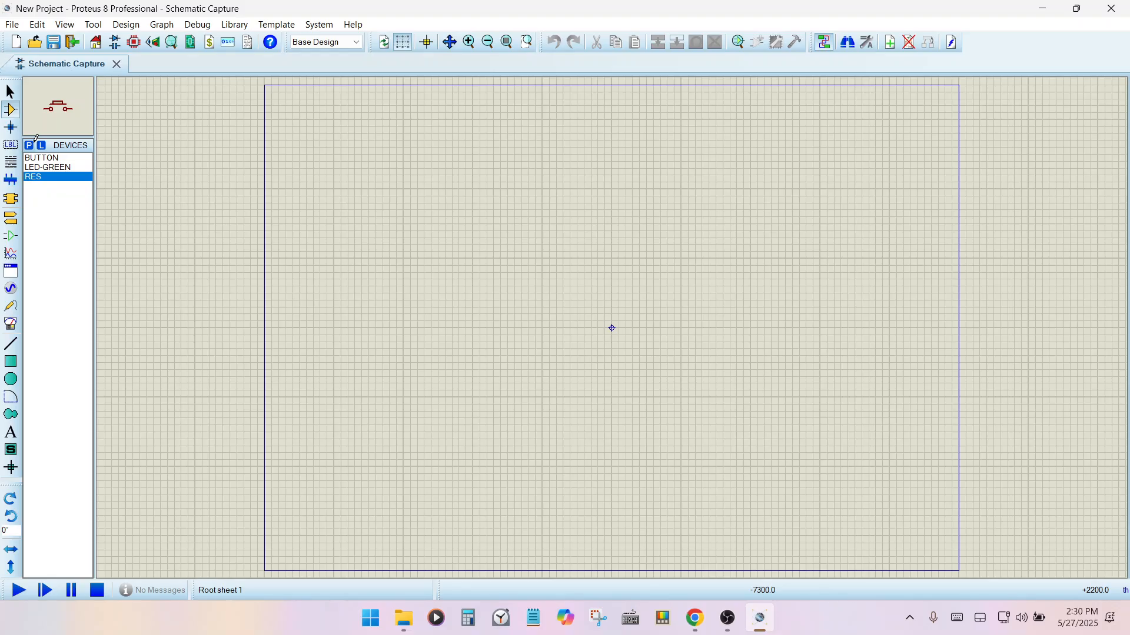
Step: Search the device library for batt and add the DC voltage source BATTERY from the ACTIVE library to the project's devices
left_click(28, 145)
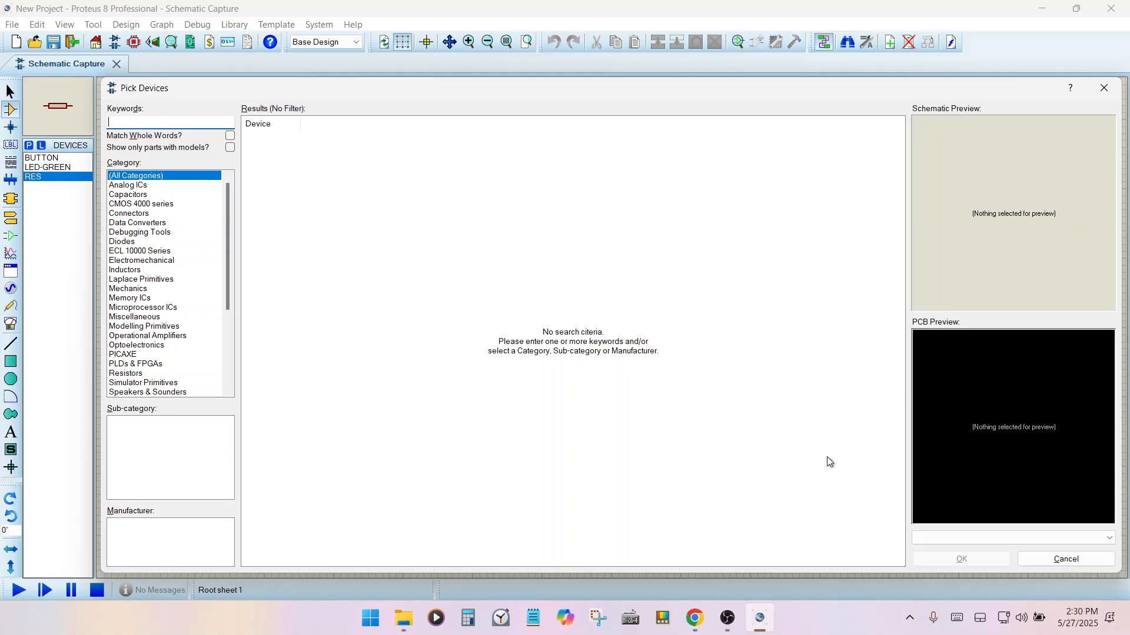
type("batt")
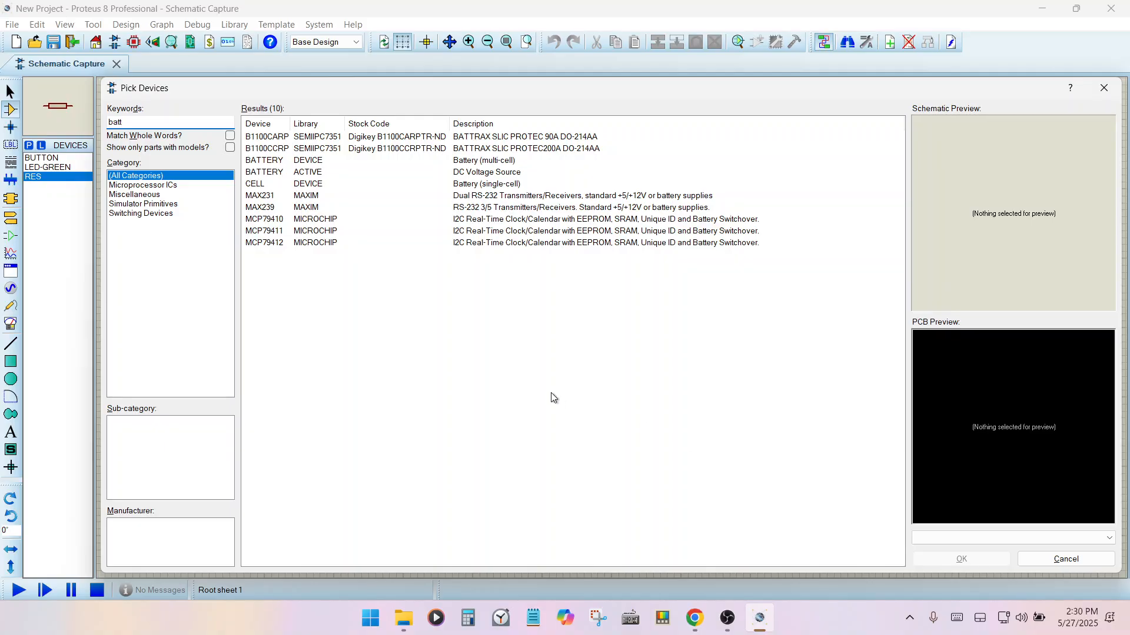
left_click(302, 160)
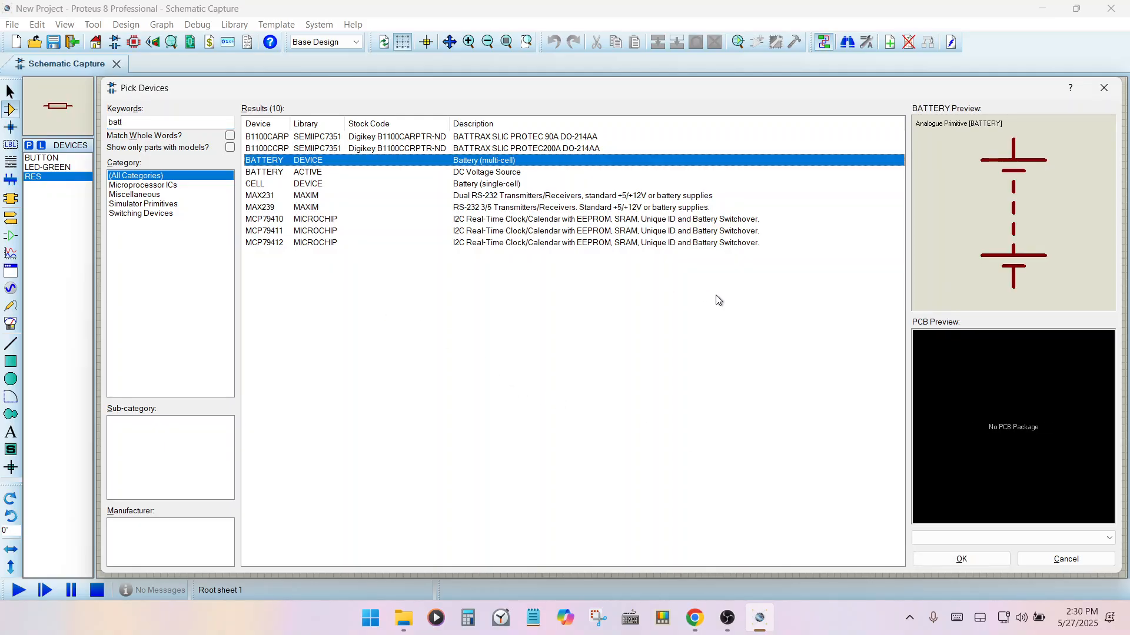
left_click(431, 173)
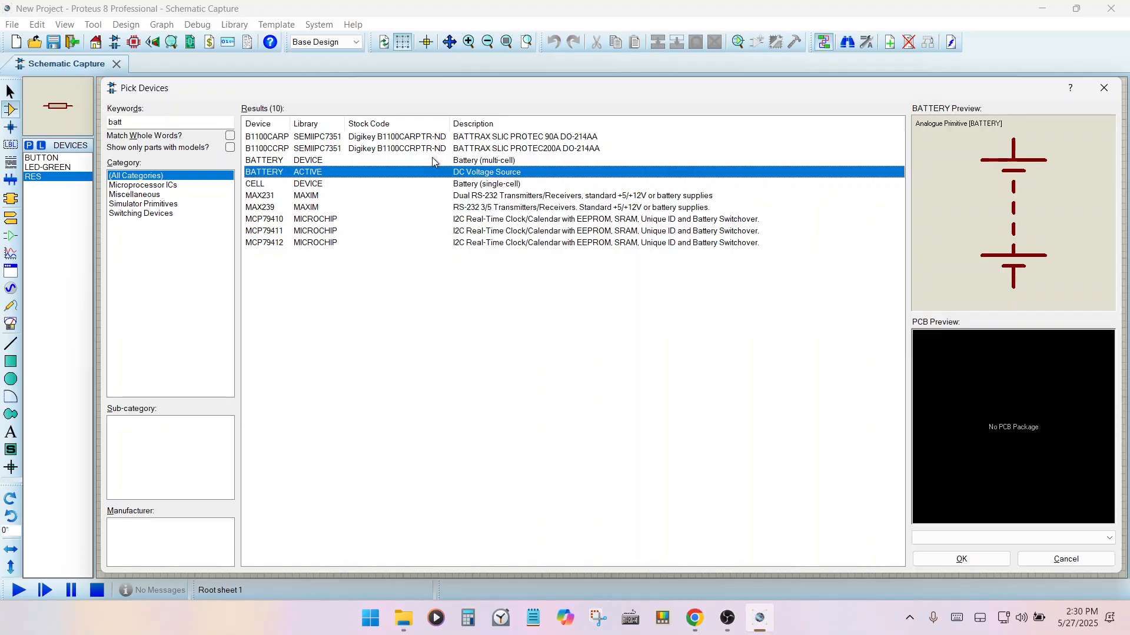
left_click(432, 158)
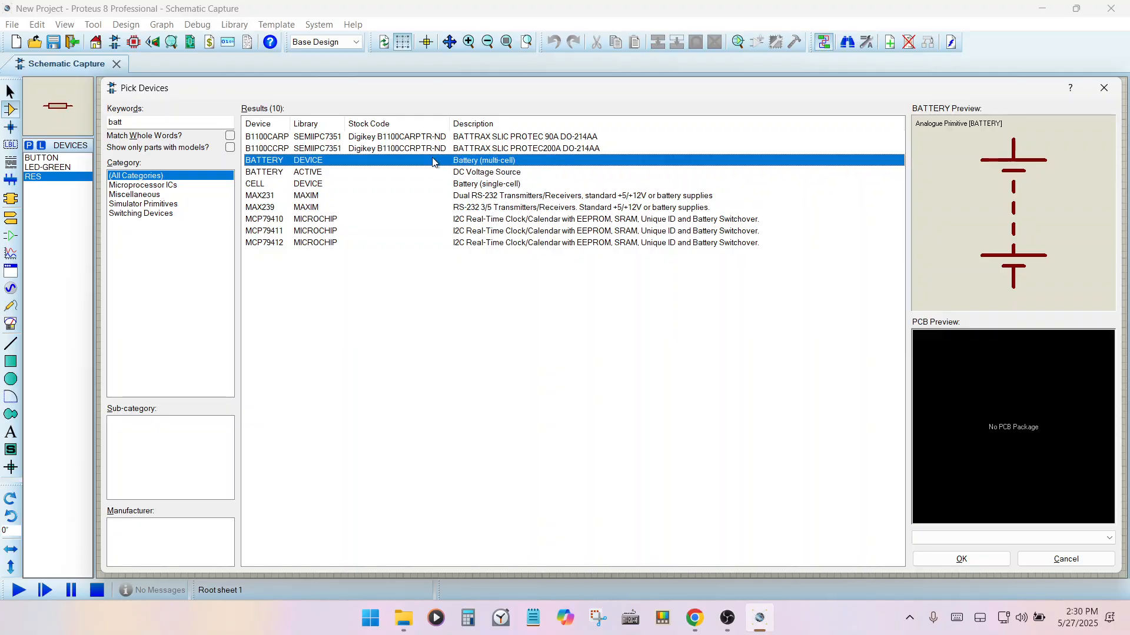
left_click(464, 173)
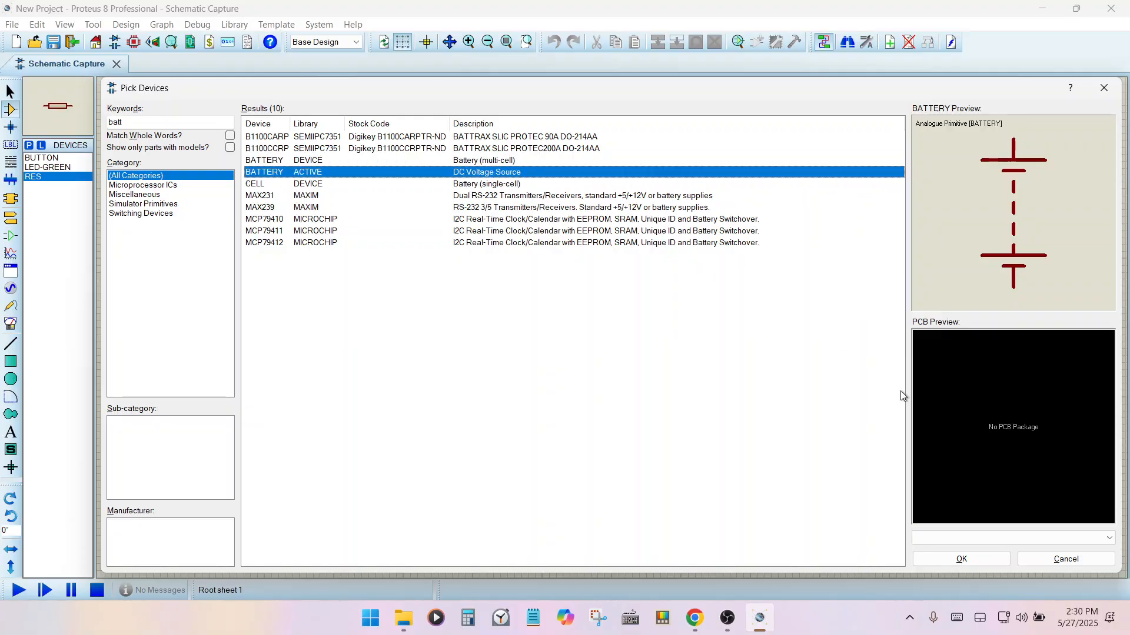
left_click(976, 559)
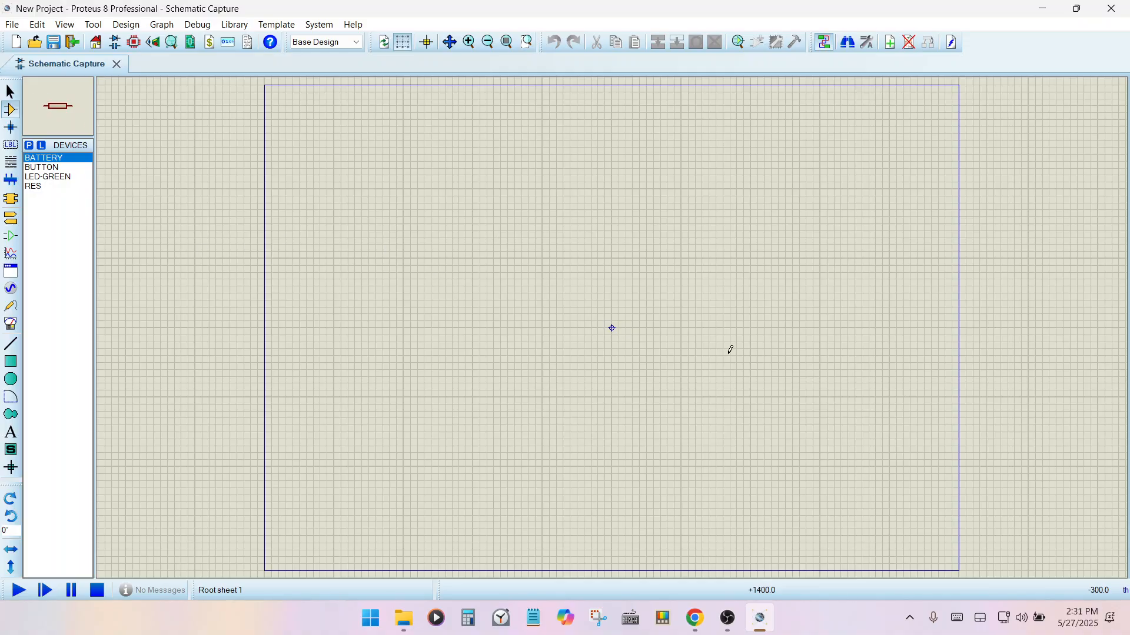
Step: Place the battery upright on the schematic, well left of the origin, and the push button above and to the right of it
scroll(670, 336, "up", 2)
scroll(582, 324, "up", 1)
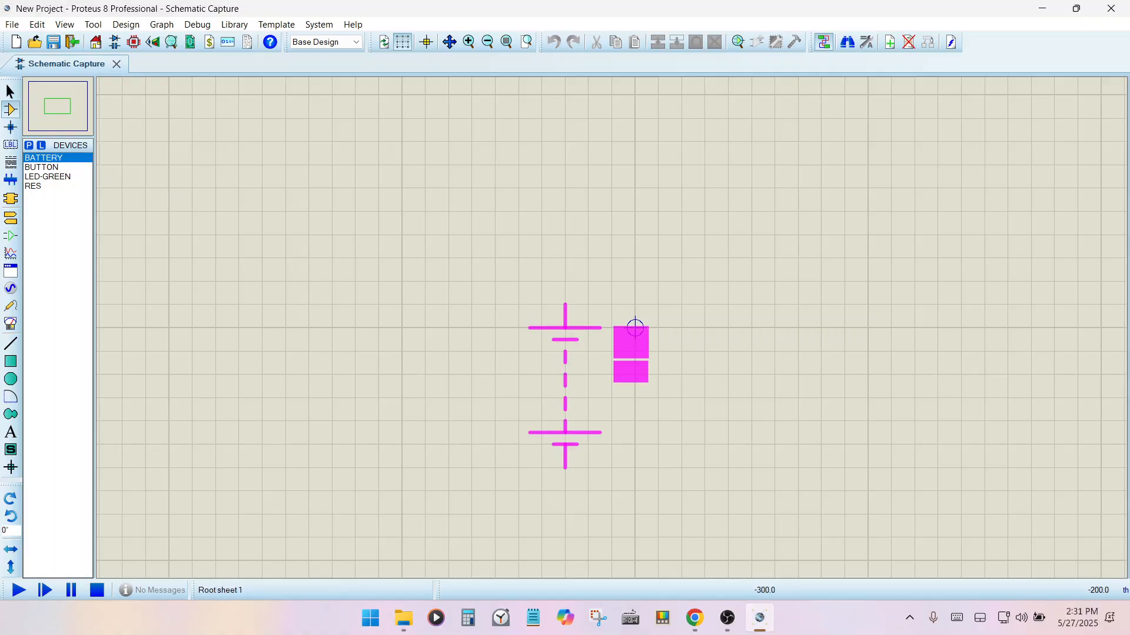
left_click(238, 339)
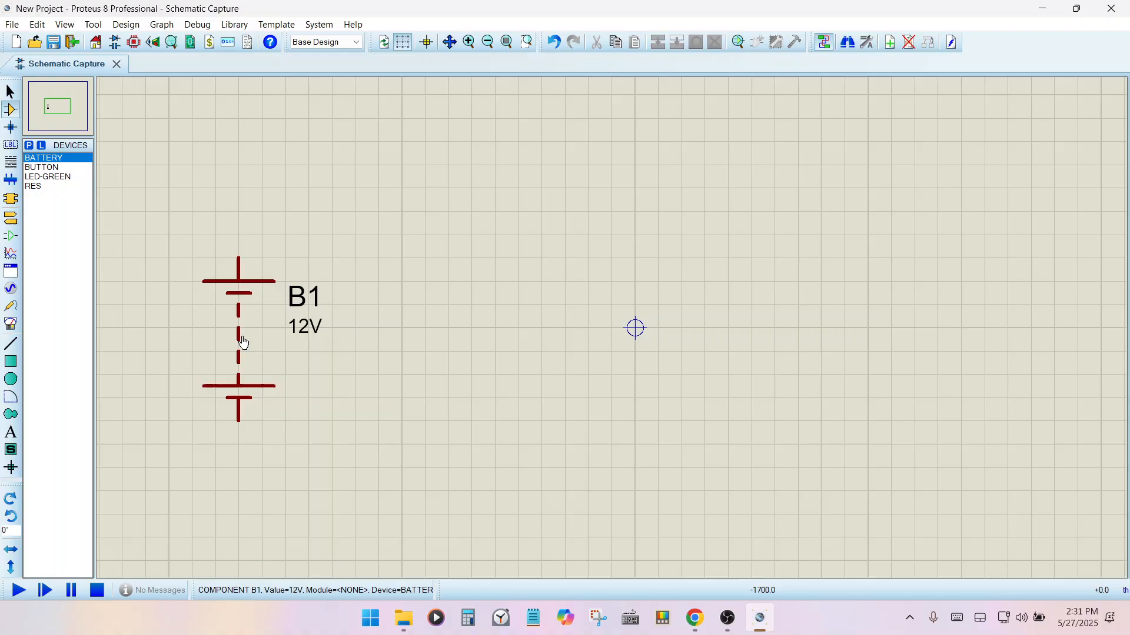
left_click(55, 167)
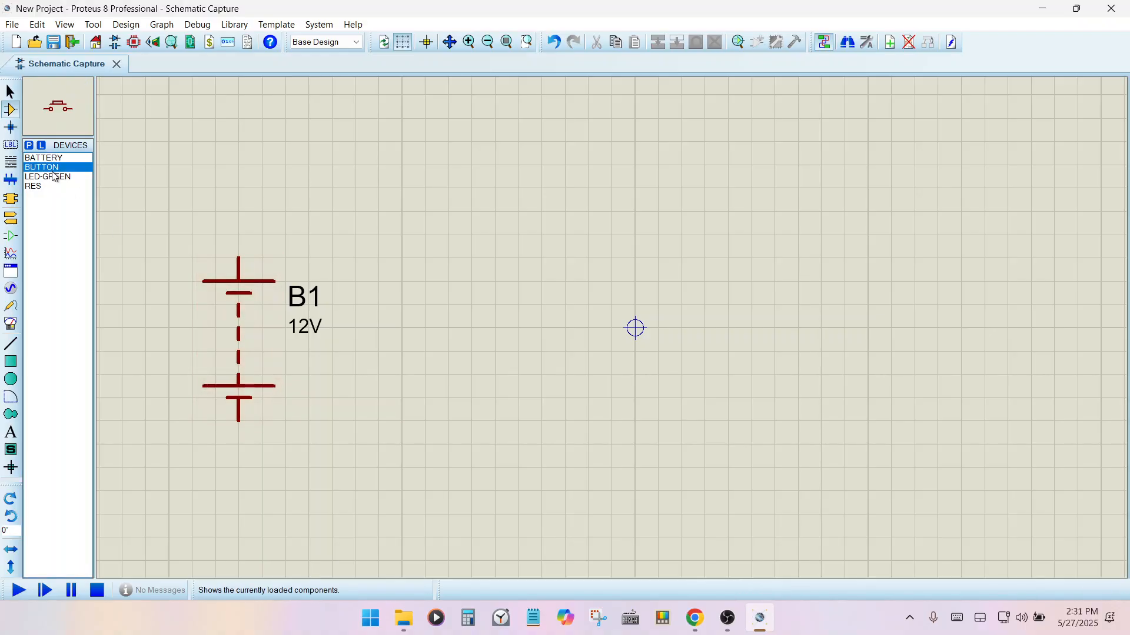
left_click(448, 154)
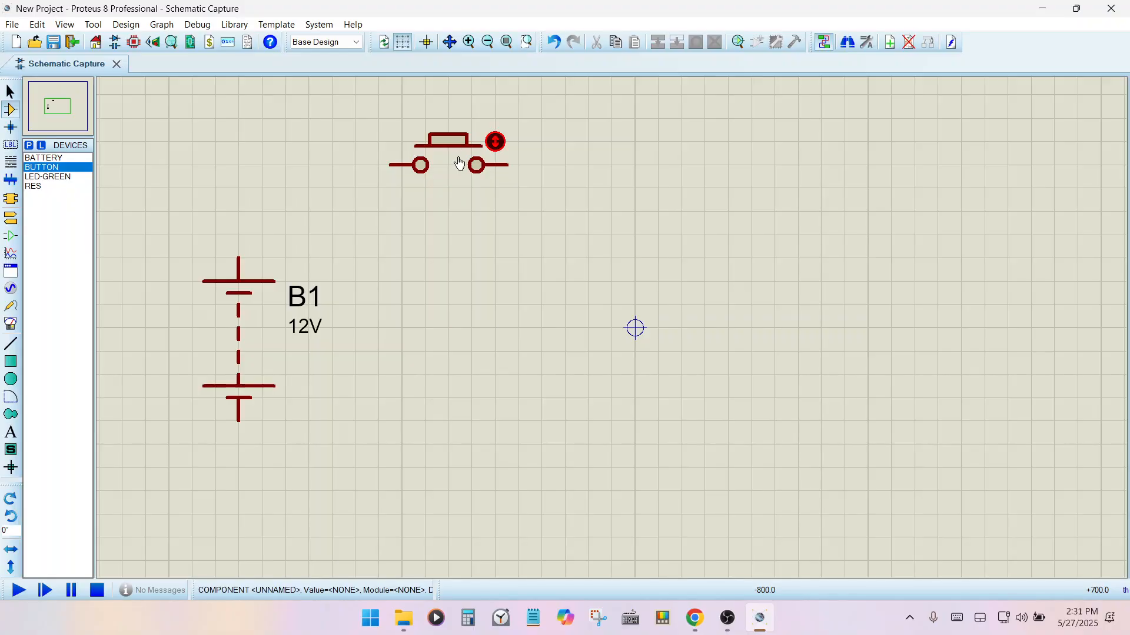
Step: Place the RES resistor to the right of the push button, level with it, and the LED-GREEN upright farther right and lower
left_click(45, 185)
left_click(676, 177)
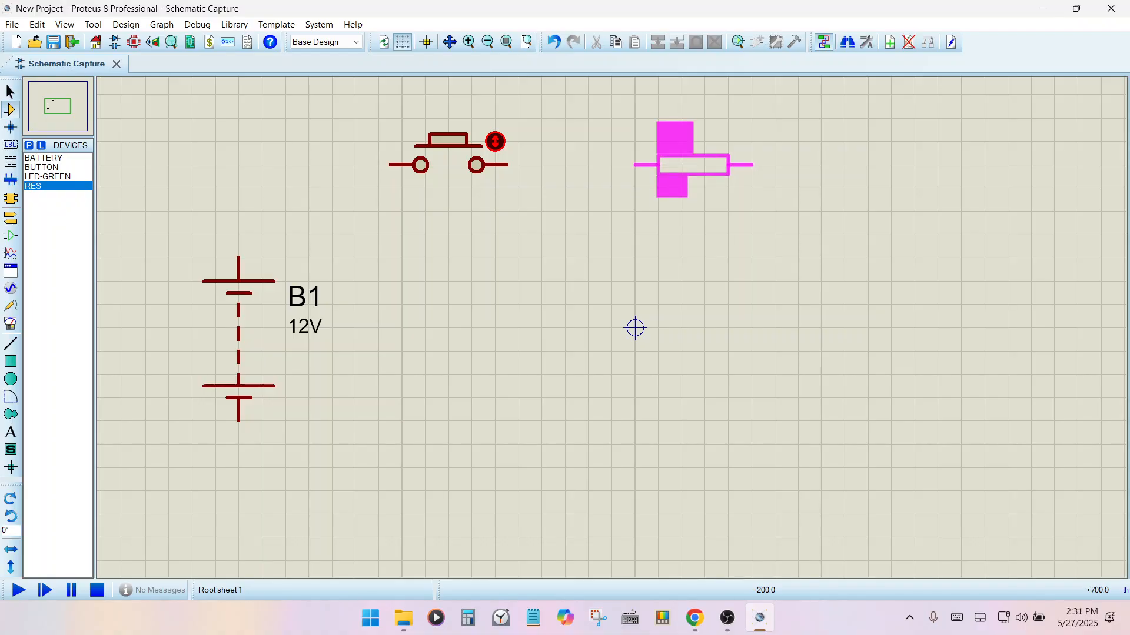
left_click(693, 164)
left_click(55, 177)
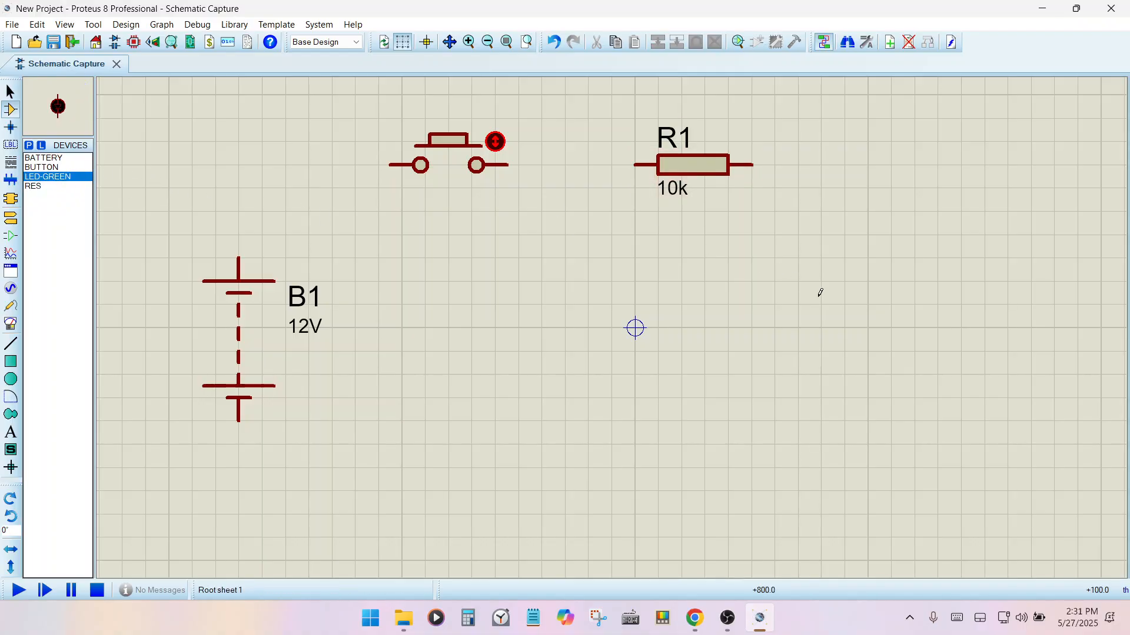
left_click(868, 327)
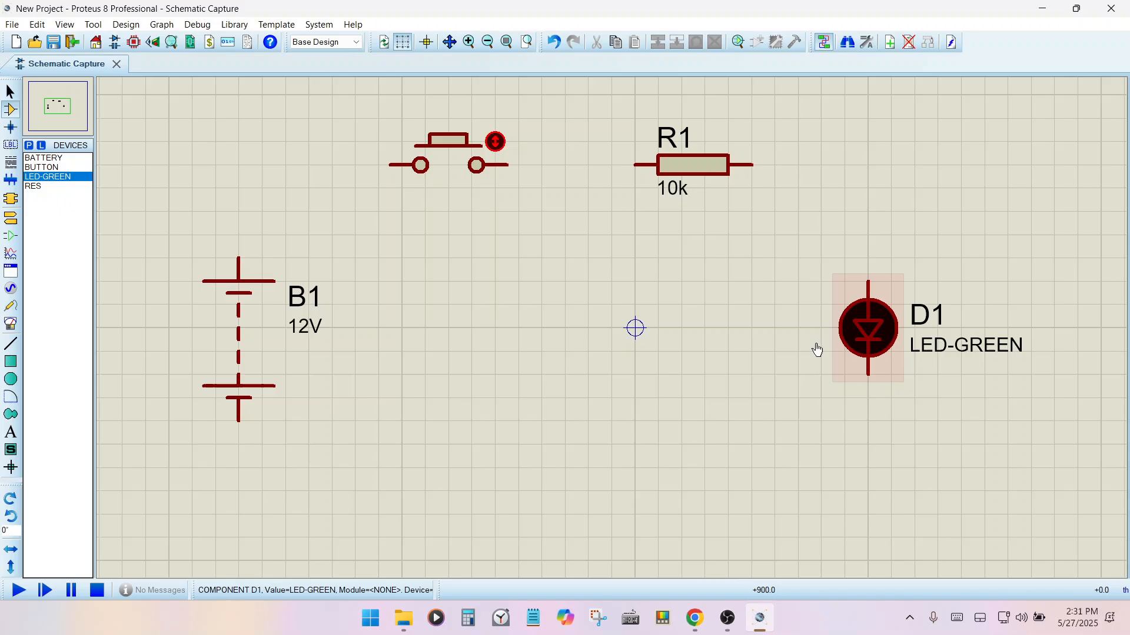
Step: Wire the battery, push button, resistor and LED in series, routing the LED's cathode back to the battery's negative terminal below the components
left_click(238, 257)
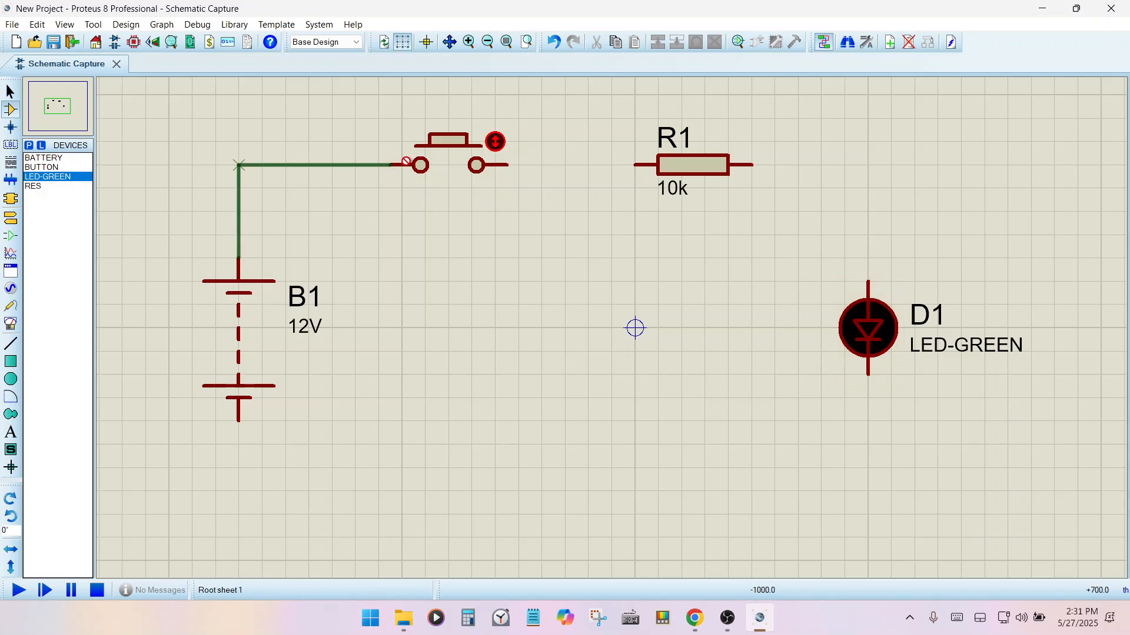
left_click(390, 164)
left_click(510, 164)
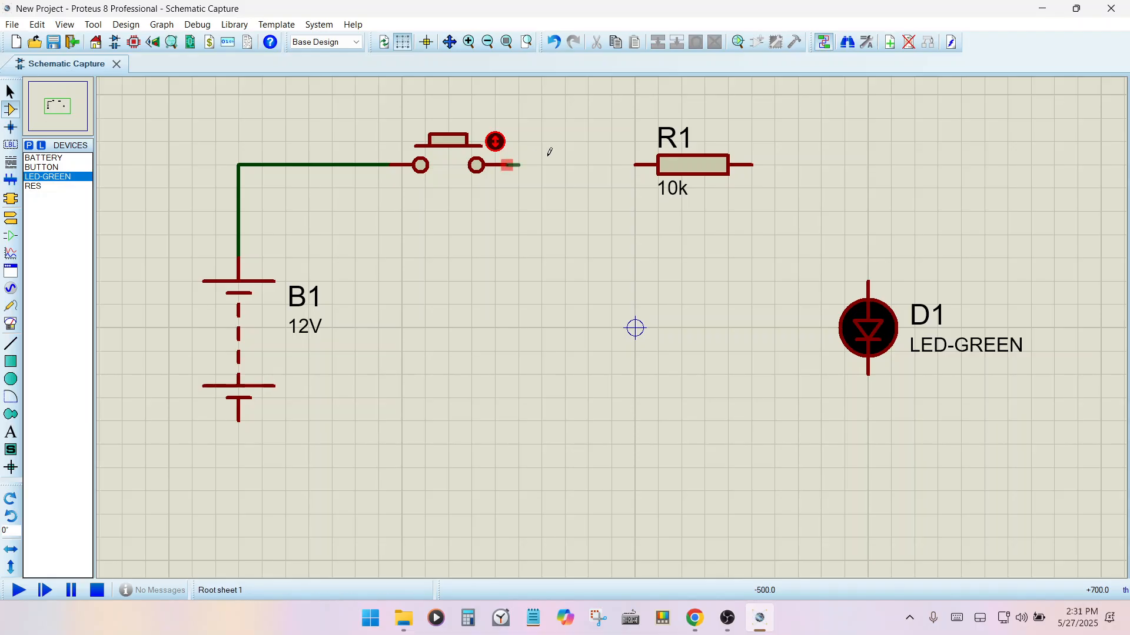
left_click(633, 165)
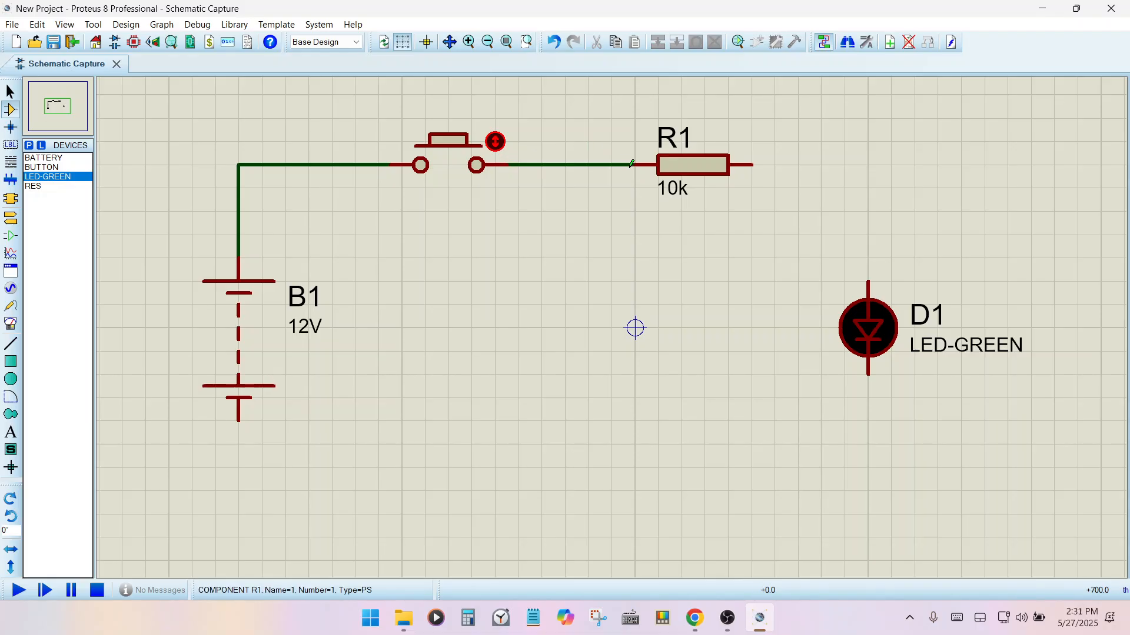
left_click(752, 164)
left_click(869, 282)
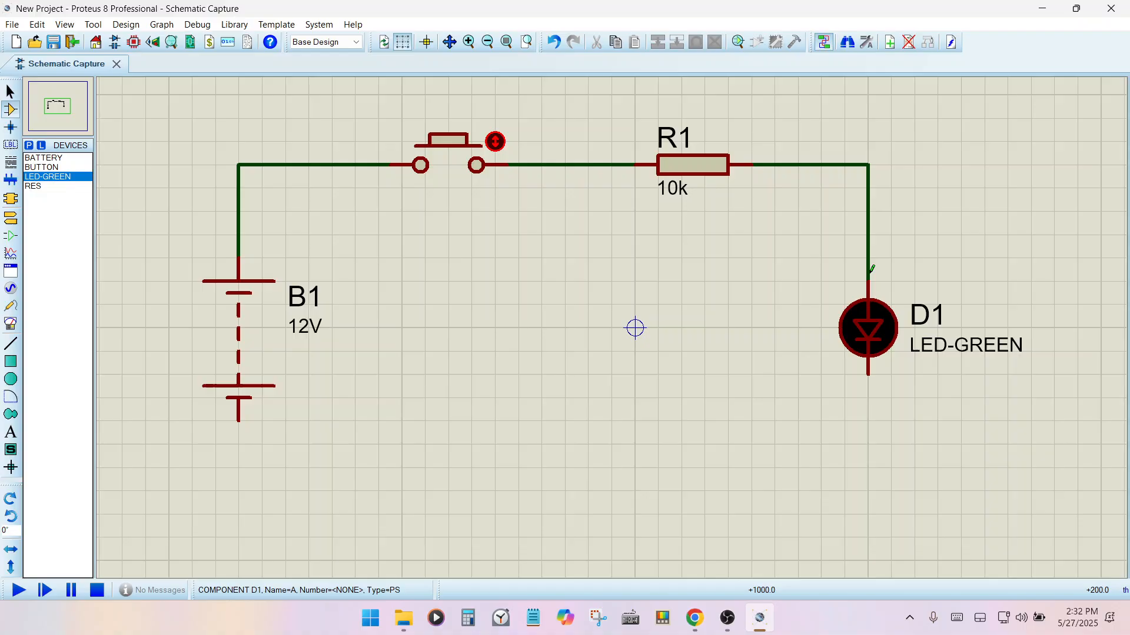
left_click(869, 375)
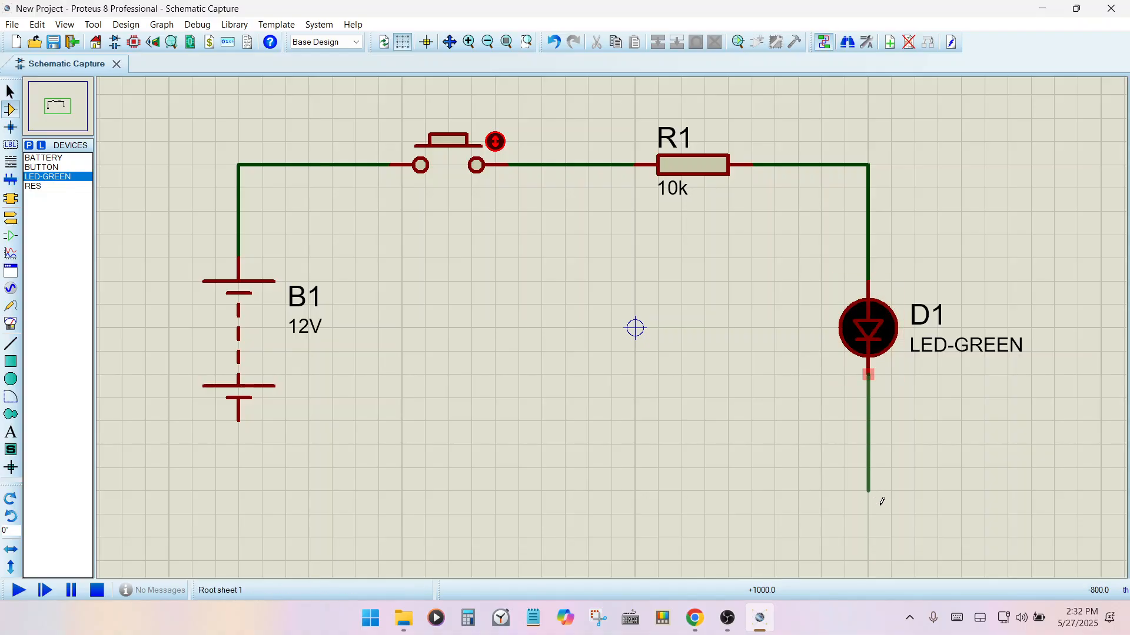
left_click(868, 537)
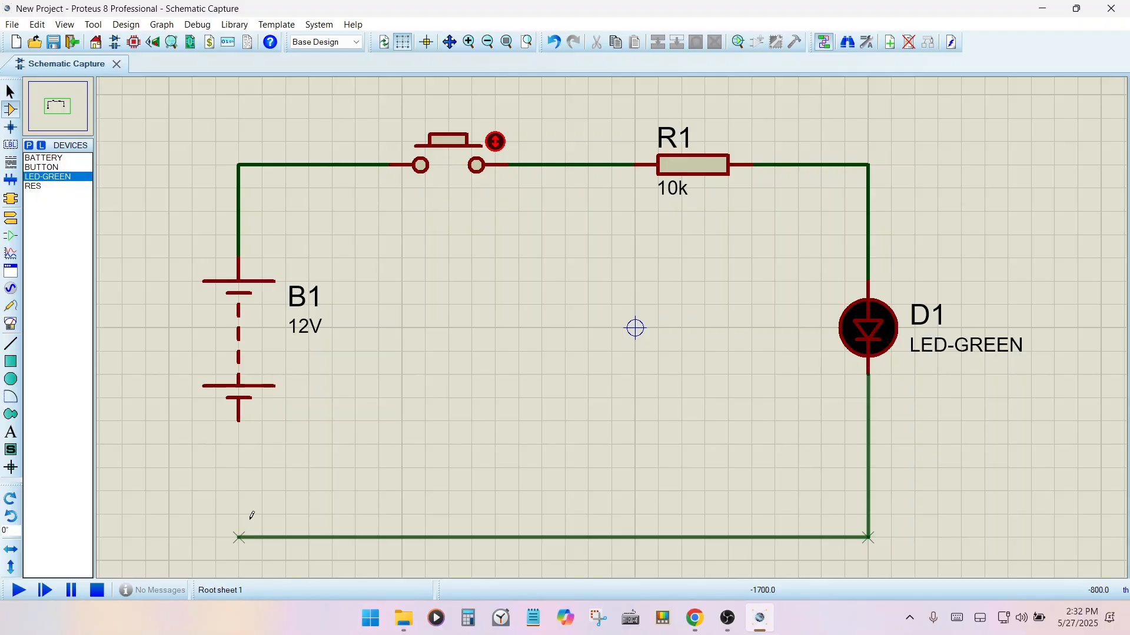
left_click(239, 416)
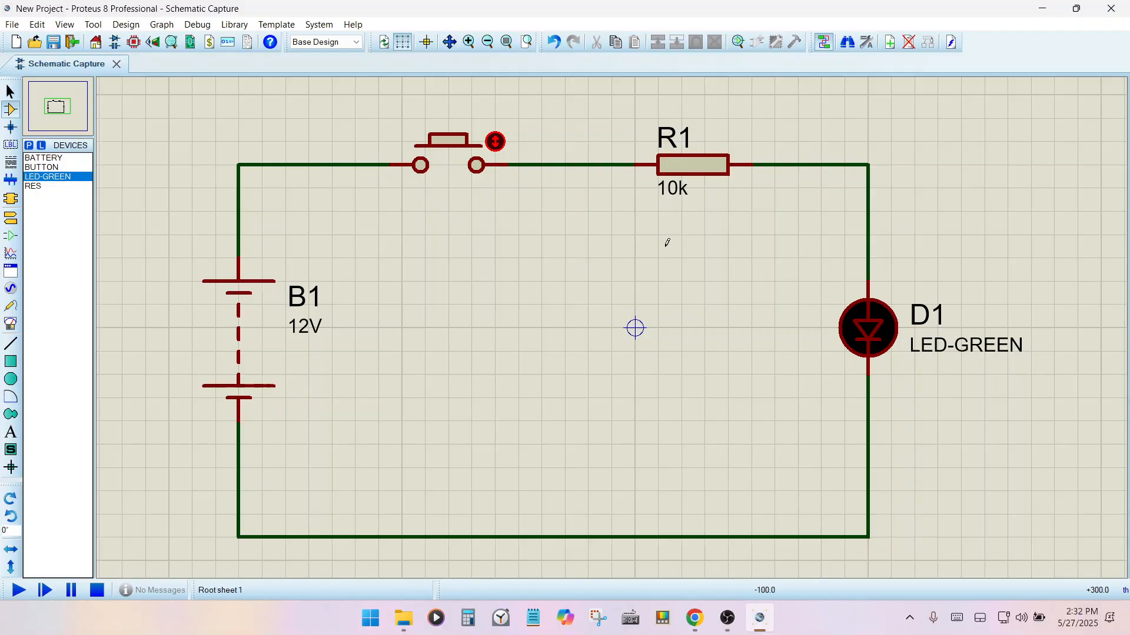
Step: Place a GROUND terminal on the return wire between the battery's negative terminal and the LED's cathode
left_click(11, 218)
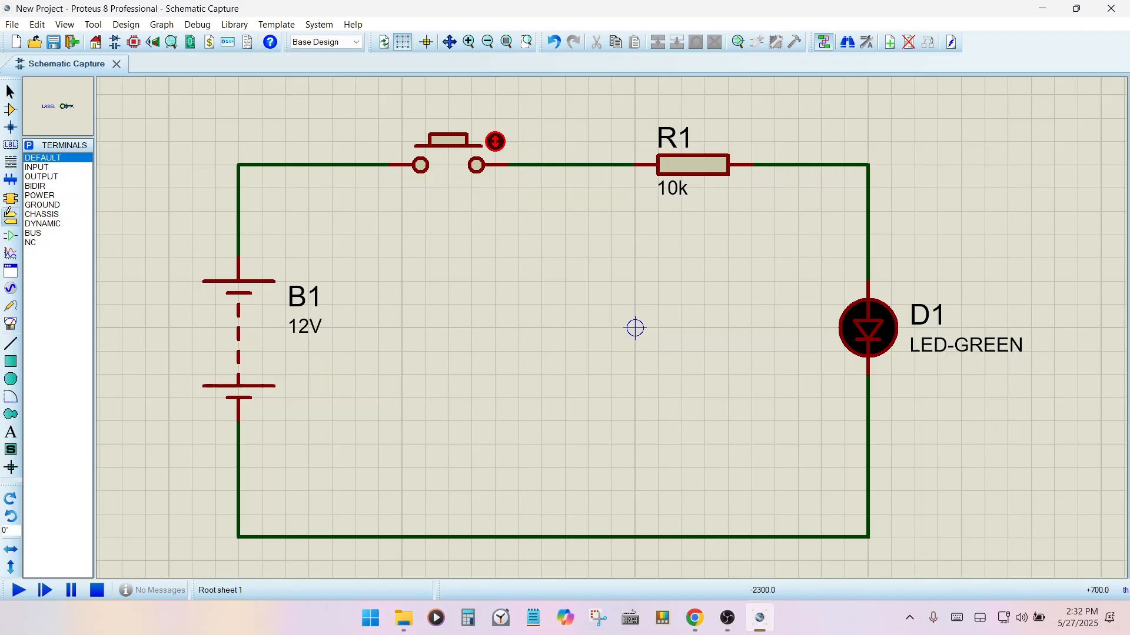
left_click(41, 204)
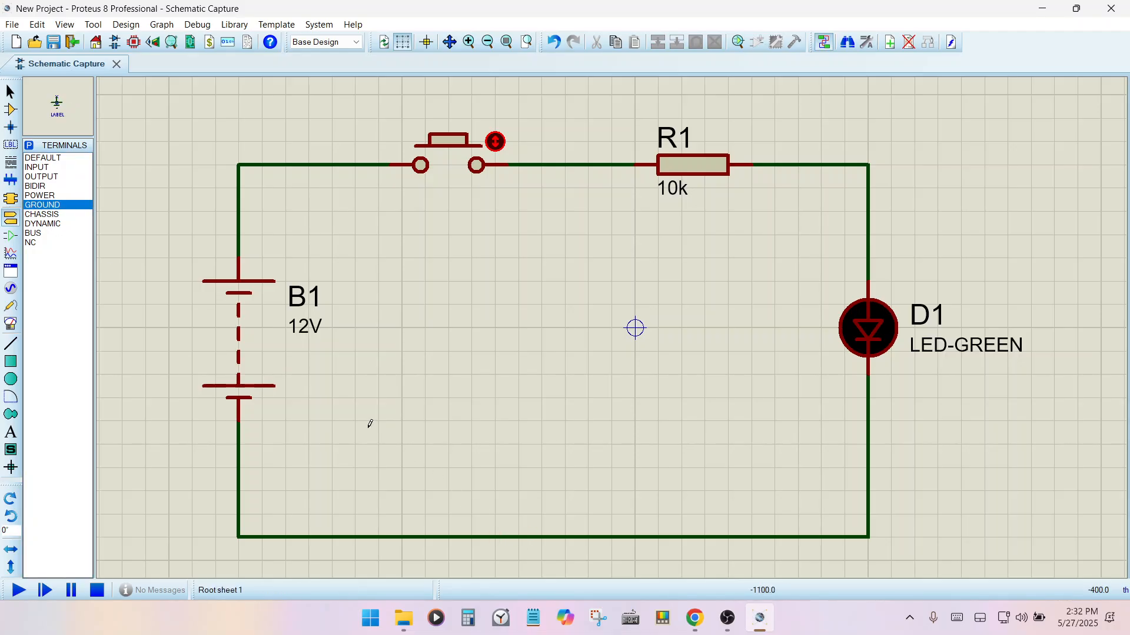
left_click(565, 537)
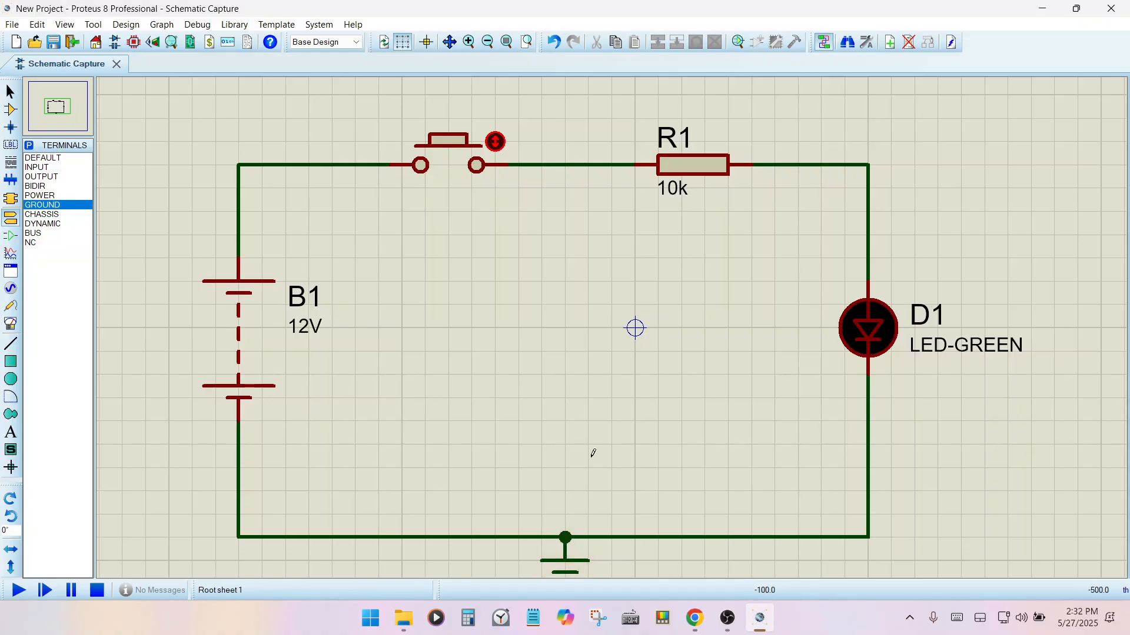
Step: Set the battery's voltage to 15V
scroll(590, 453, "down", 2)
scroll(567, 358, "up", 2)
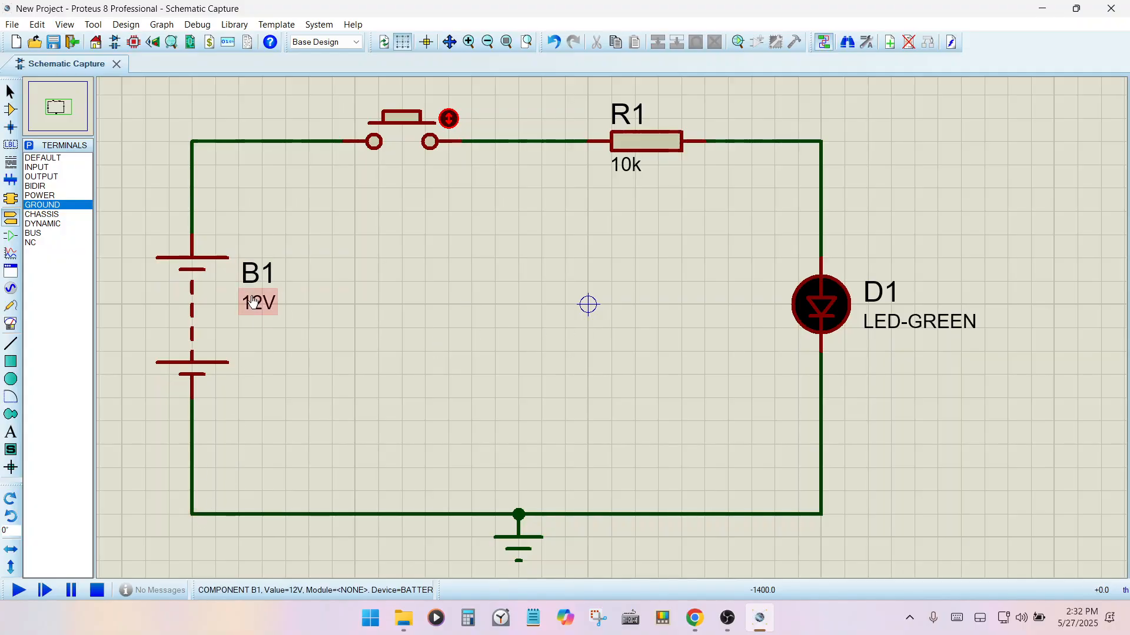
double_click(194, 320)
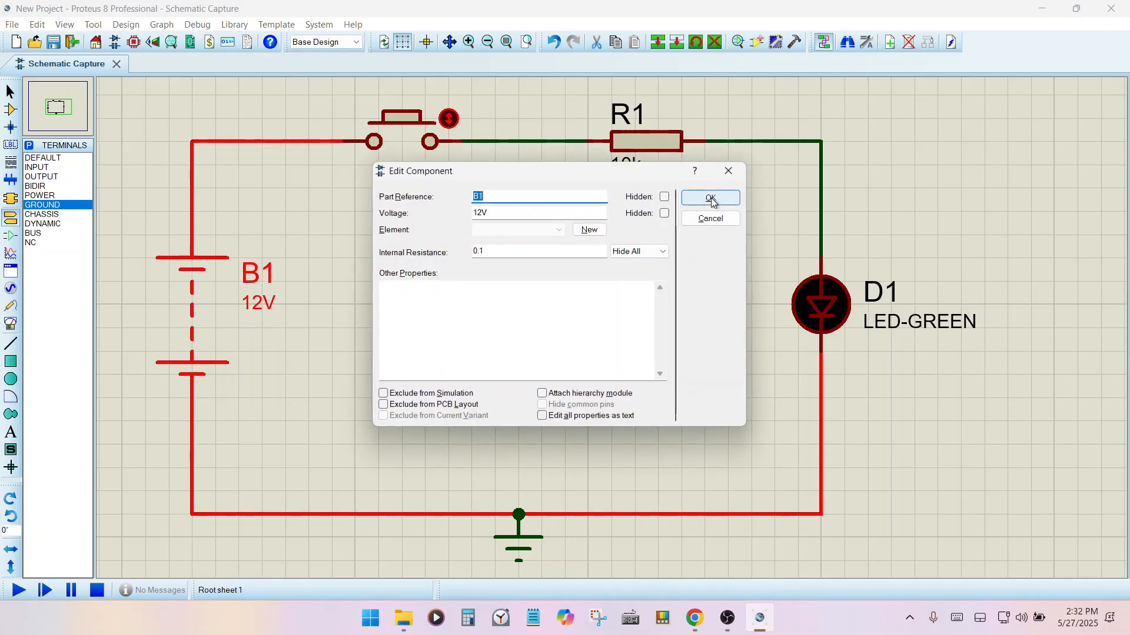
left_click(486, 211)
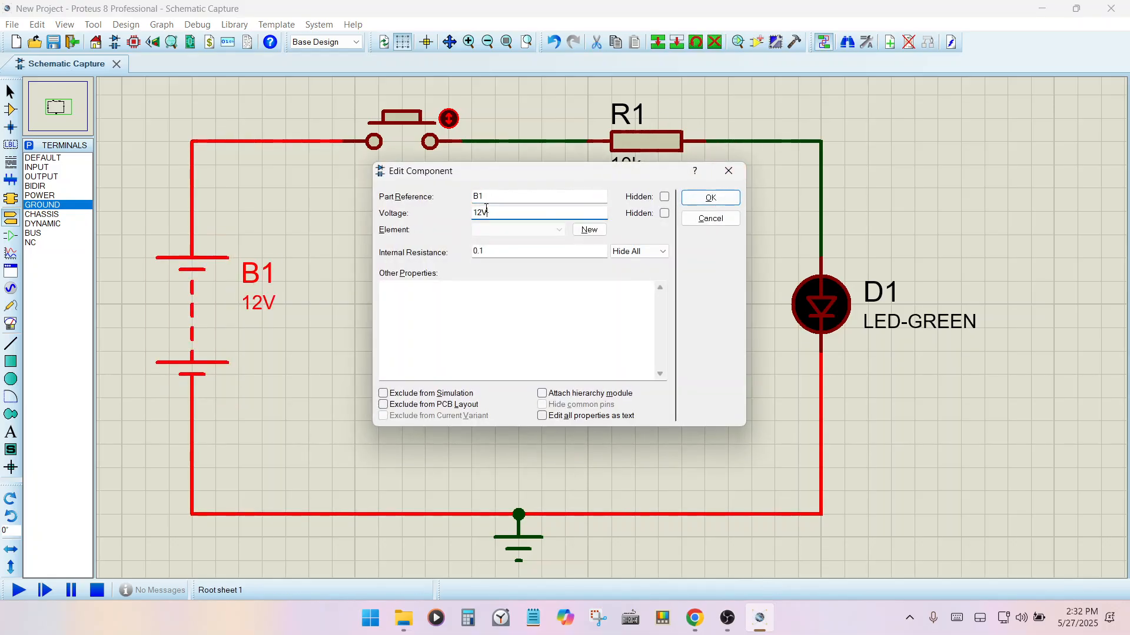
key("BackSpace")
key("Return")
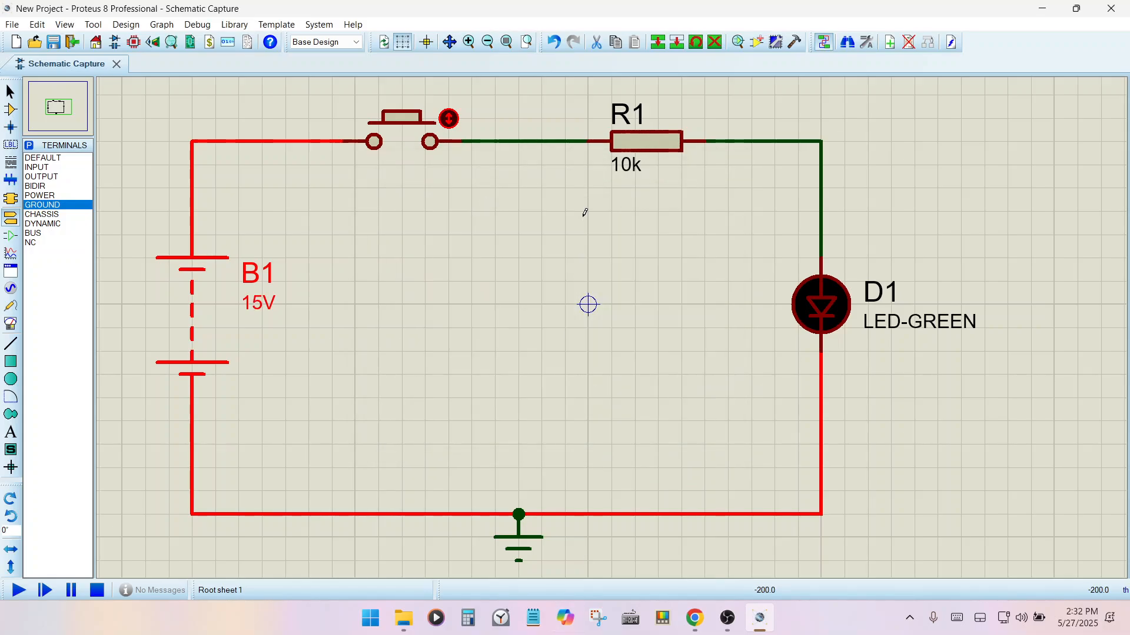
Step: Set the resistor's value to 1k
double_click(640, 172)
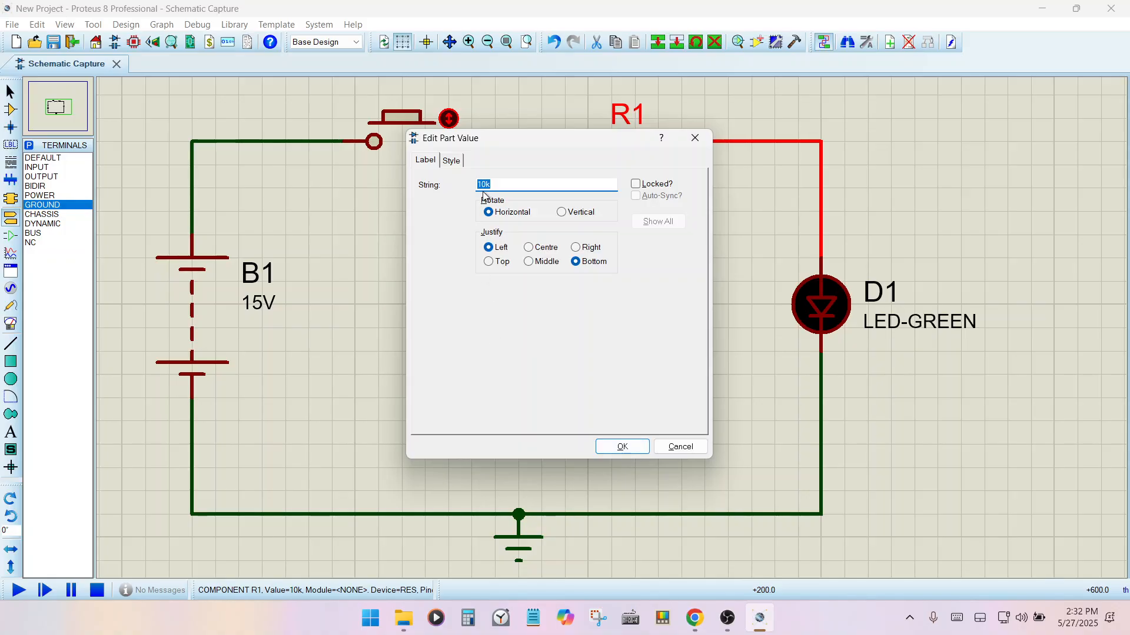
key("BackSpace")
key("Return")
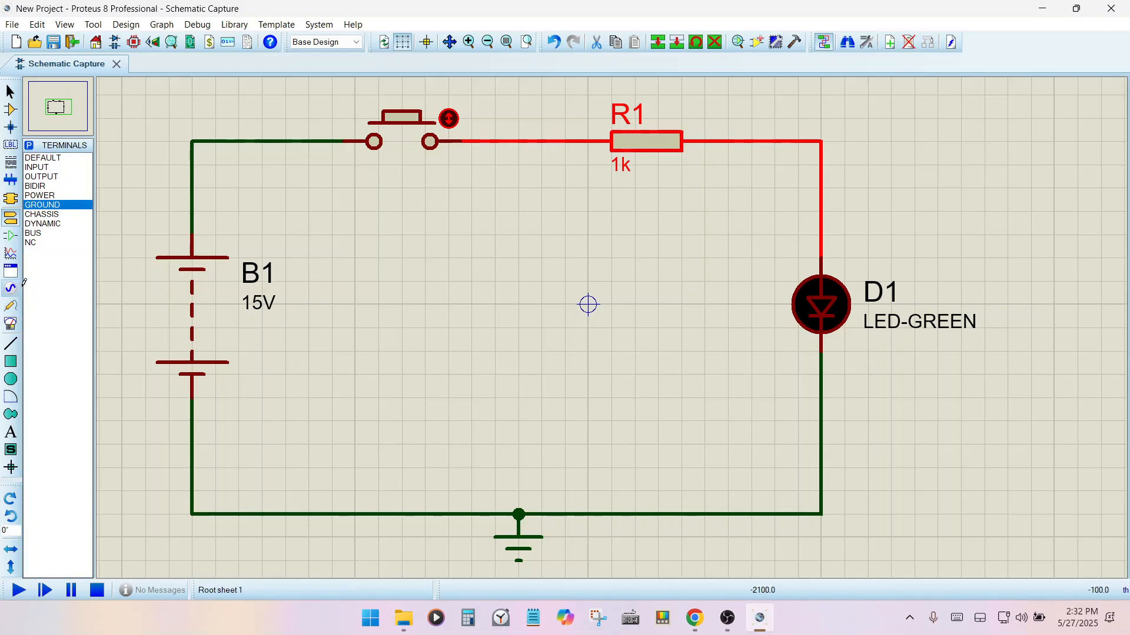
Step: Place a voltage probe at the wire corner between the resistor and LED, and a current probe on the wire between battery and push button
left_click(10, 306)
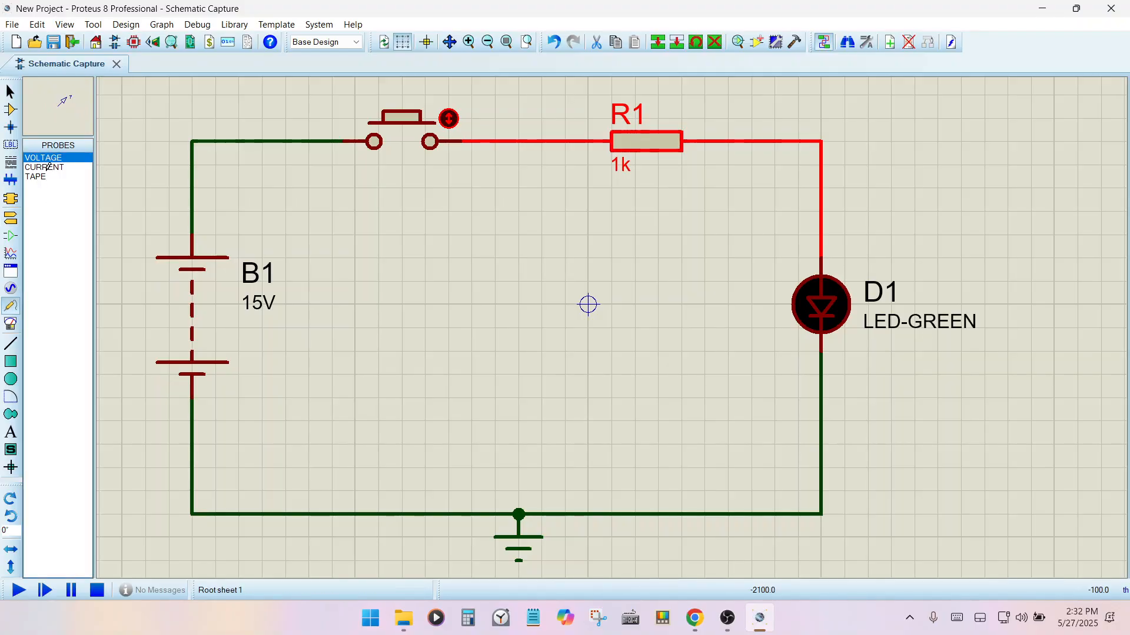
left_click(913, 203)
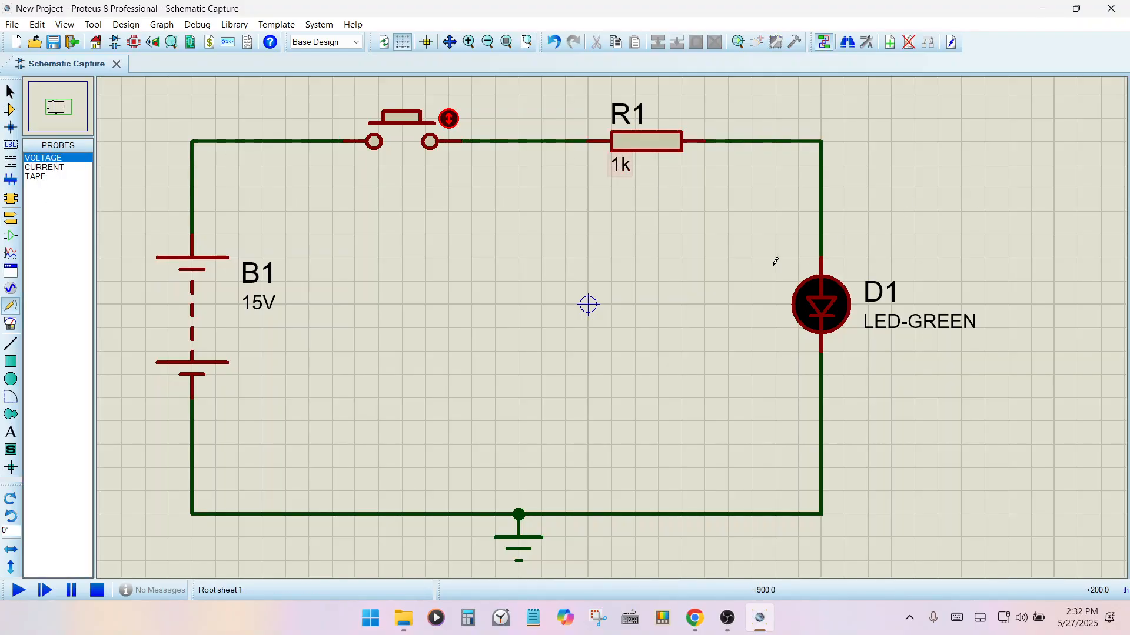
left_click(821, 135)
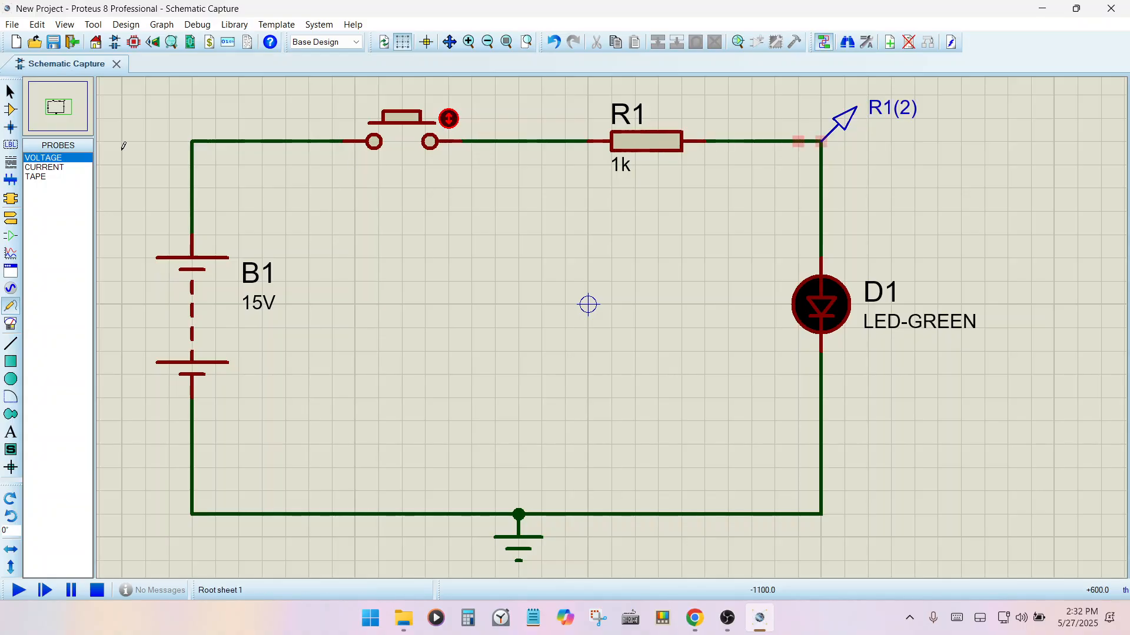
left_click(36, 167)
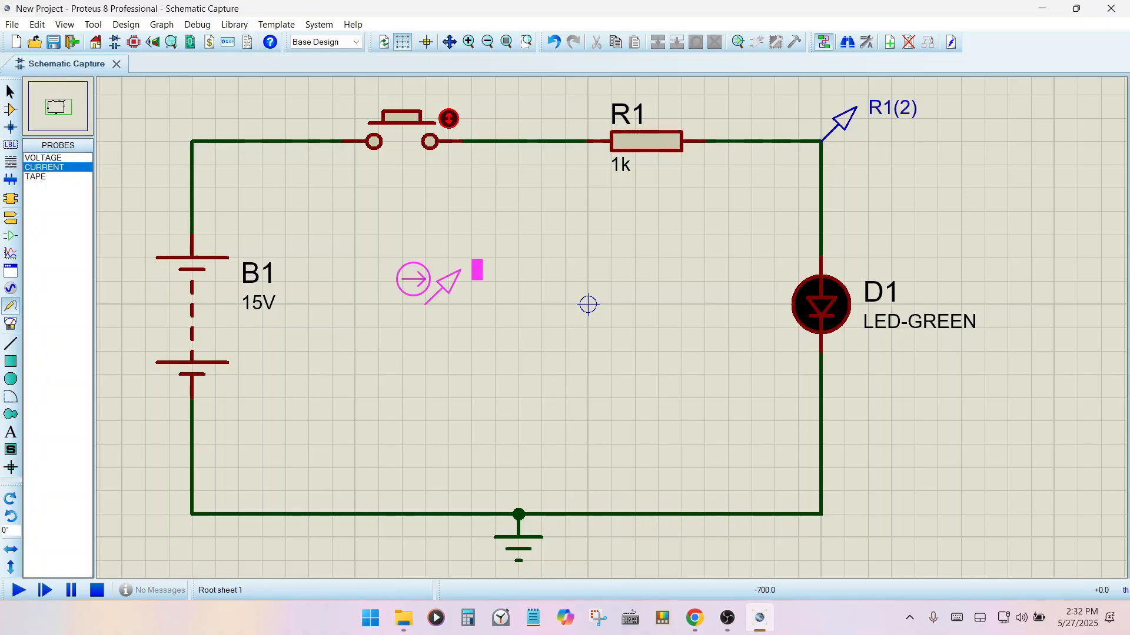
left_click(286, 140)
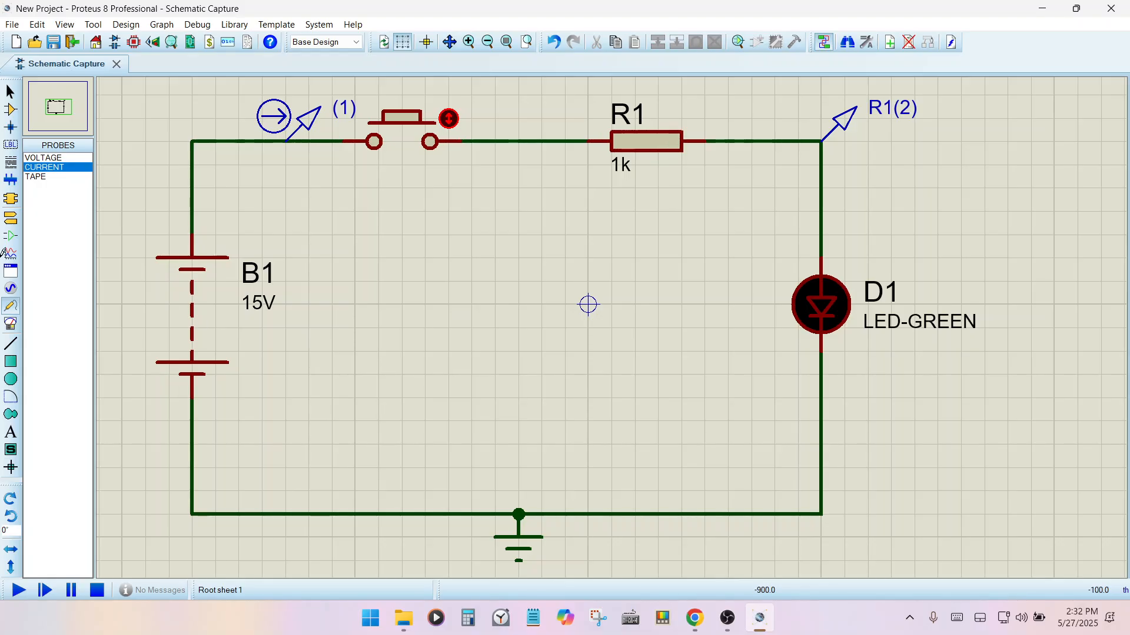
Step: Run and stop the simulation with the push button open, and move the current probe onto the wire between the button and resistor
left_click(20, 590)
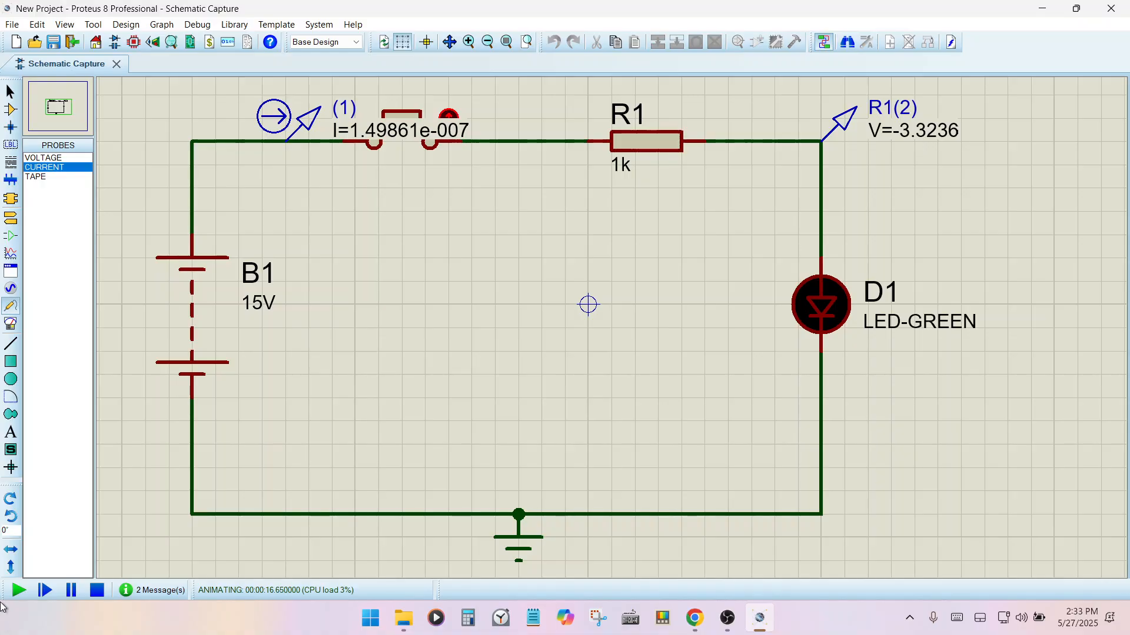
left_click(99, 589)
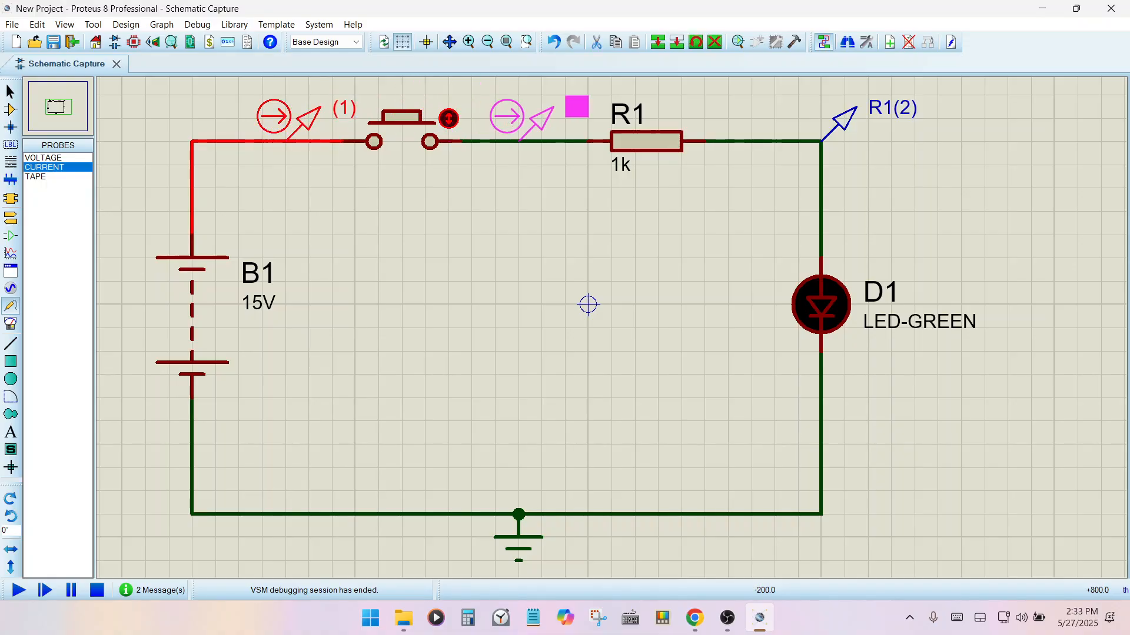
left_click_drag(576, 107, 600, 107)
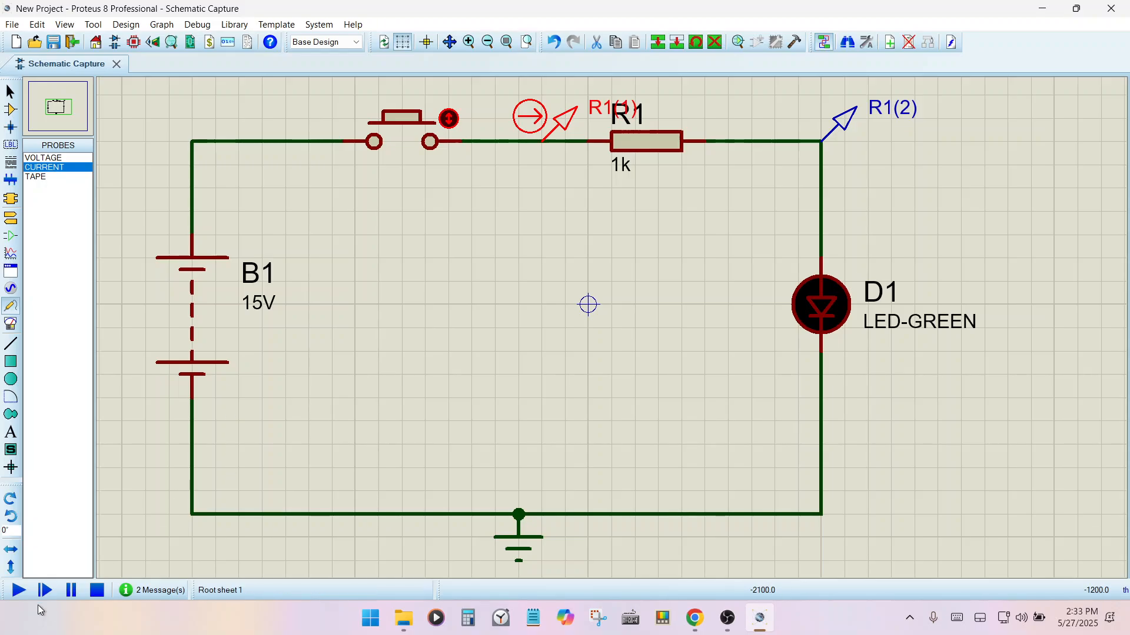
Step: Run the simulation, latch the push button closed to power the LED, and stop the simulation
left_click(19, 590)
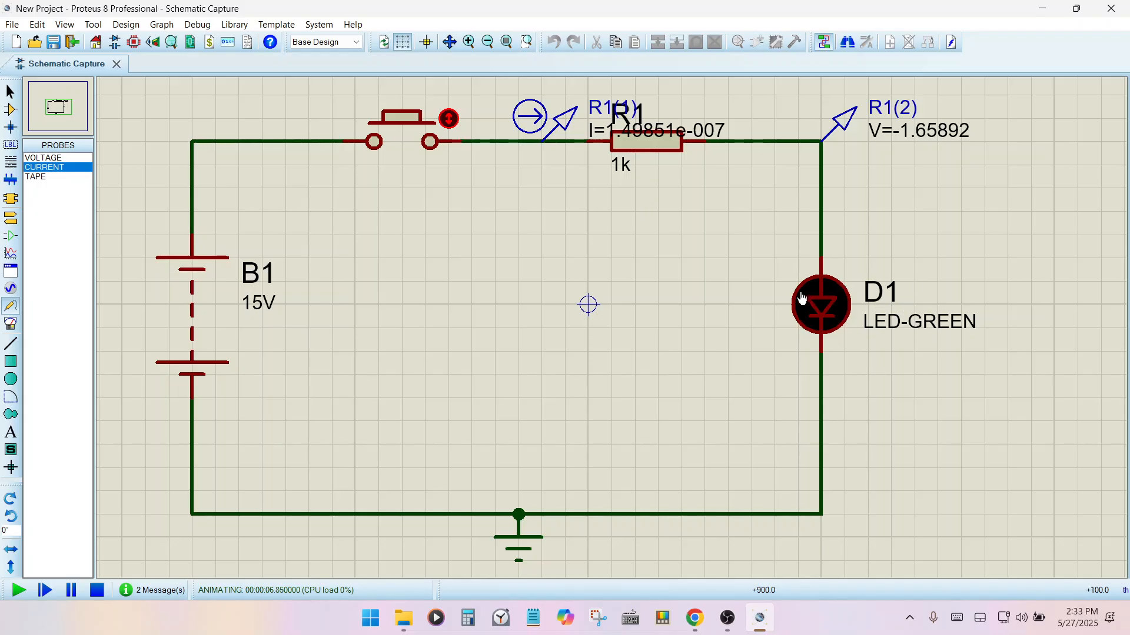
left_click(450, 116)
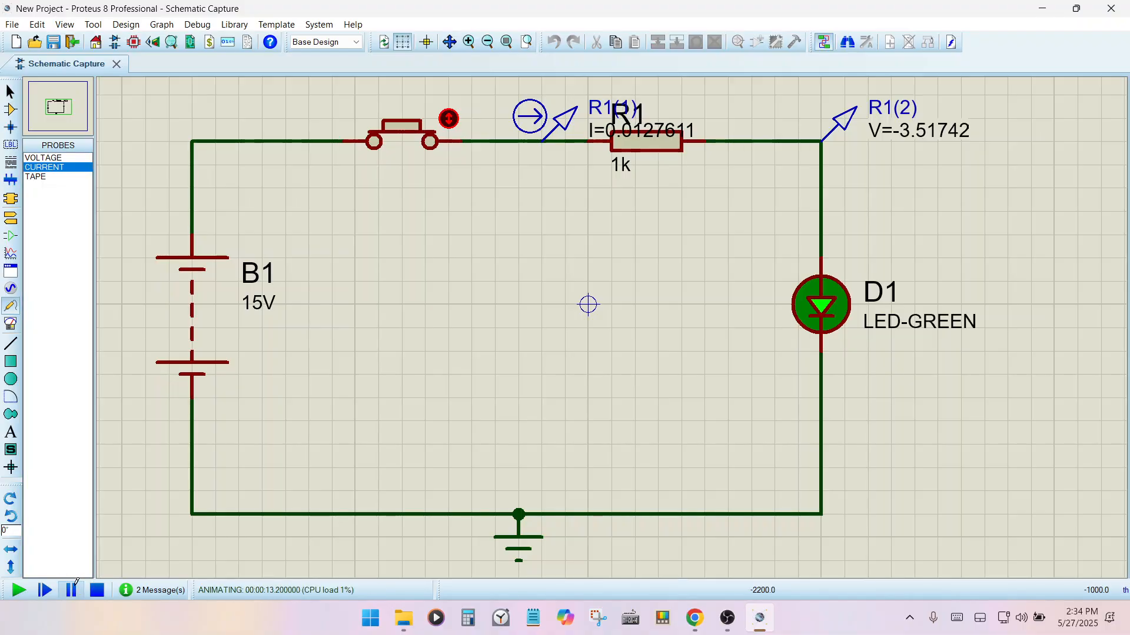
left_click(97, 590)
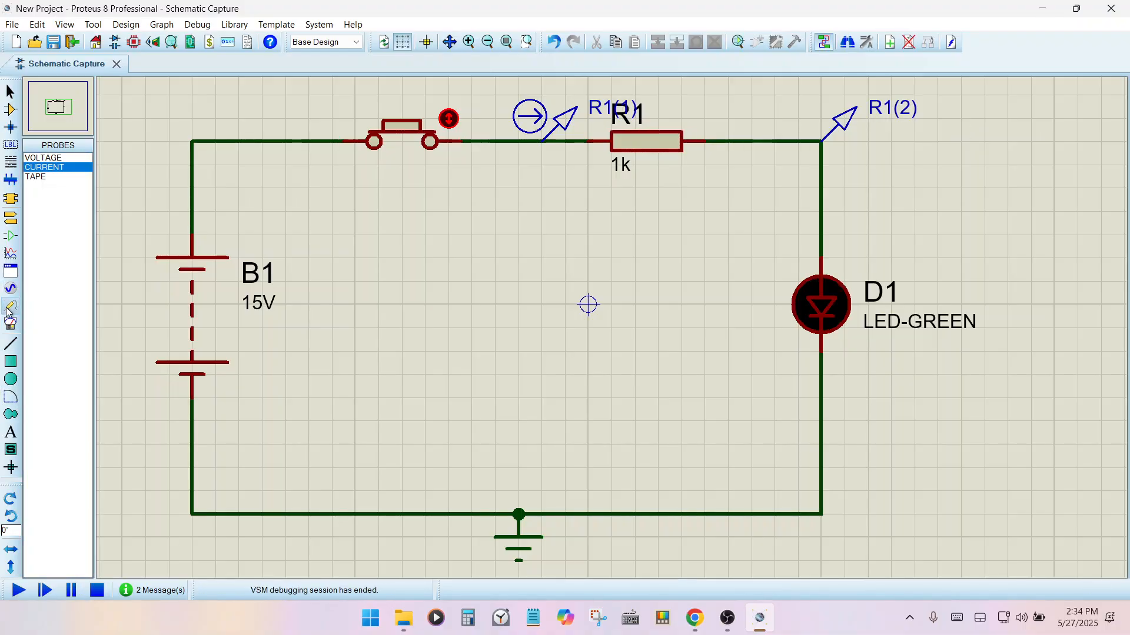
Step: Add a voltage probe on the return wire between the ground and the LED's cathode, and run and stop the simulation with it
left_click(48, 158)
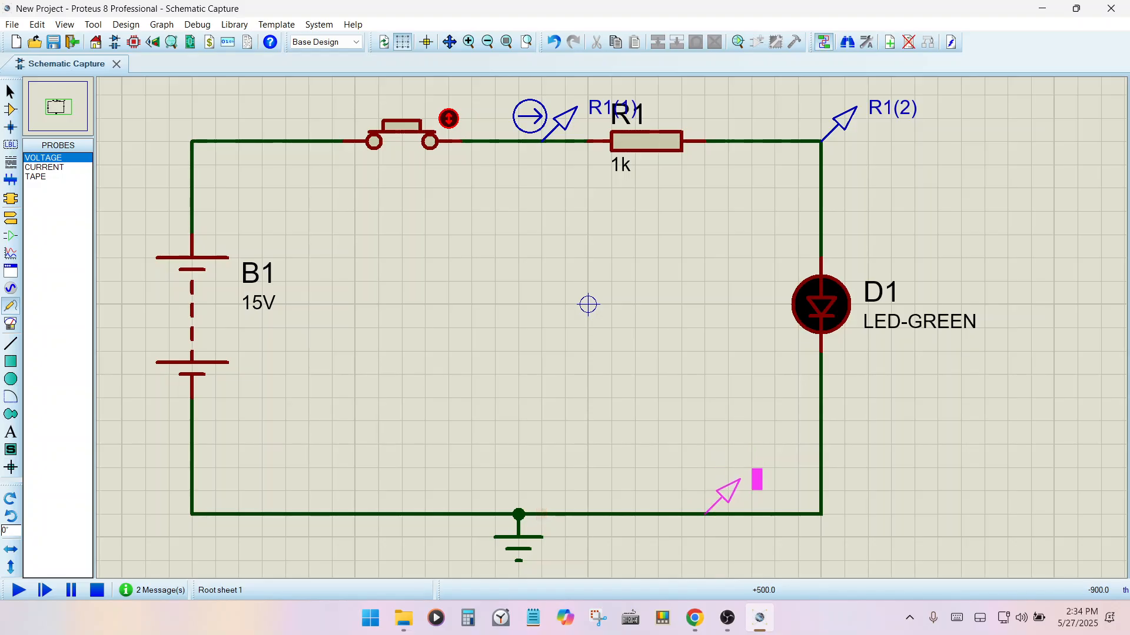
left_click(707, 513)
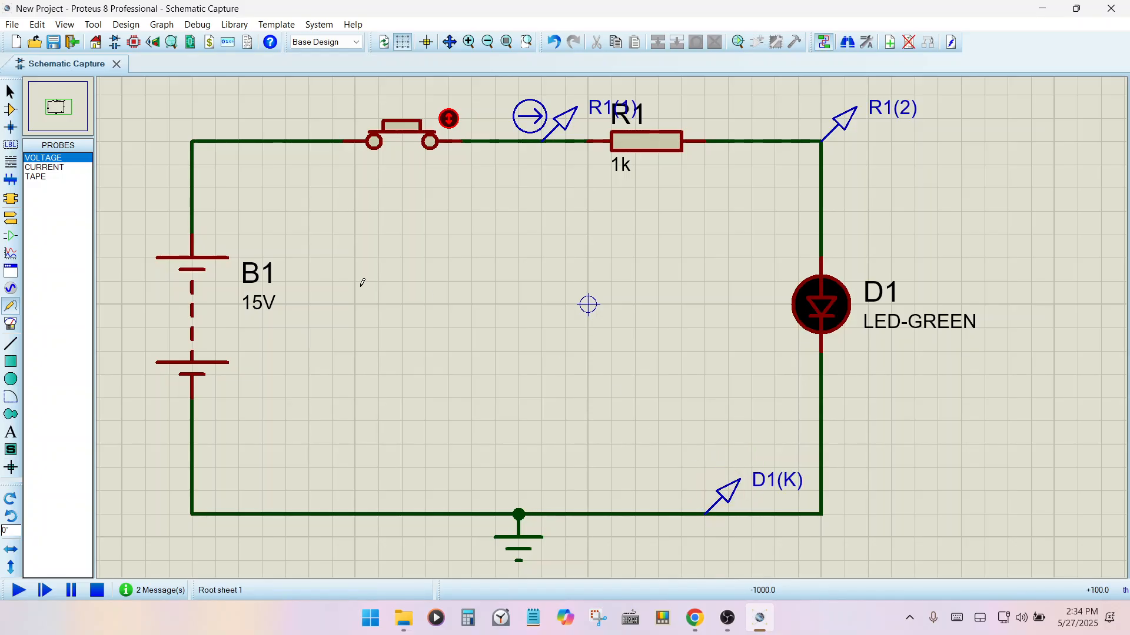
left_click(19, 592)
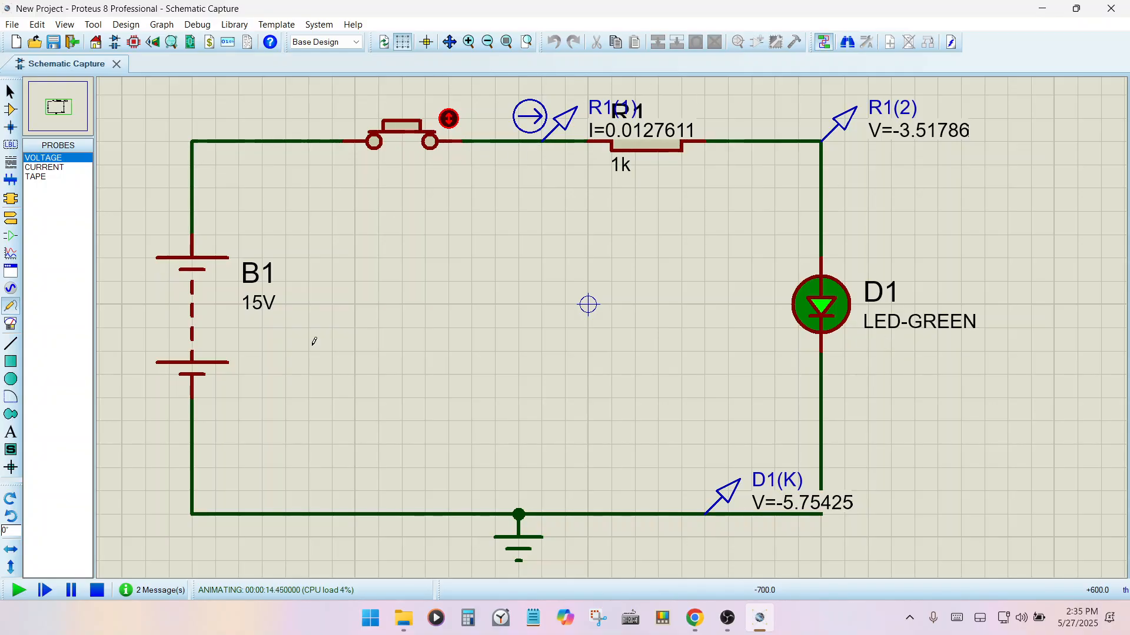
left_click(101, 586)
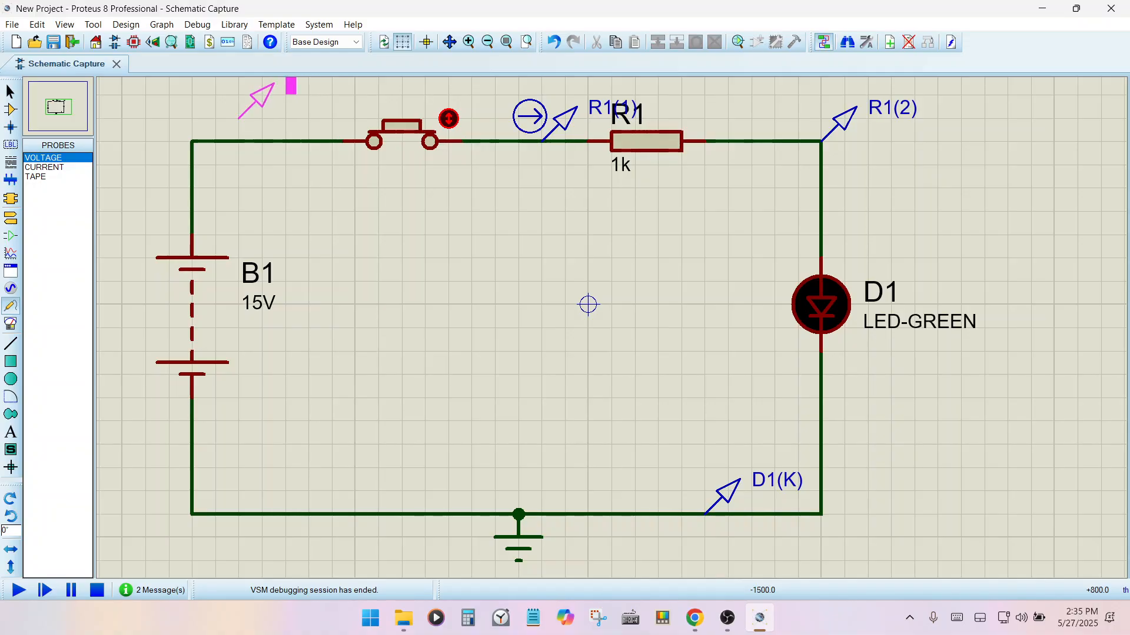
Step: Place a voltage probe on the wire between the battery's positive terminal and the push button
left_click(239, 141)
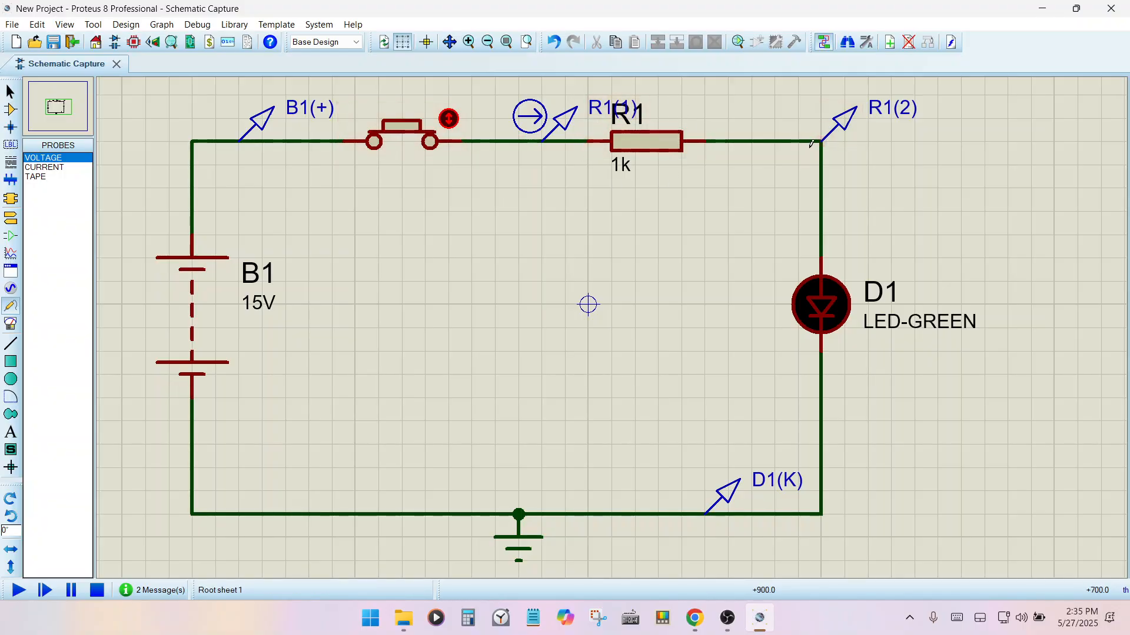
Step: Run the simulation with all the probes in place and unlatch the push button to open the LED circuit
key("F12")
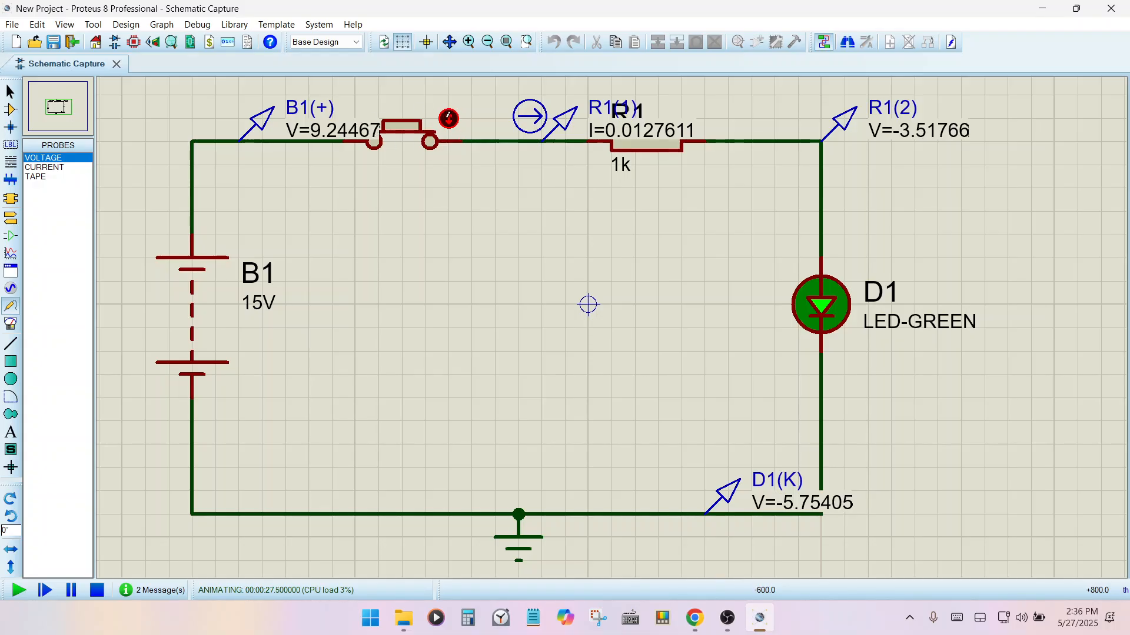
left_click(449, 118)
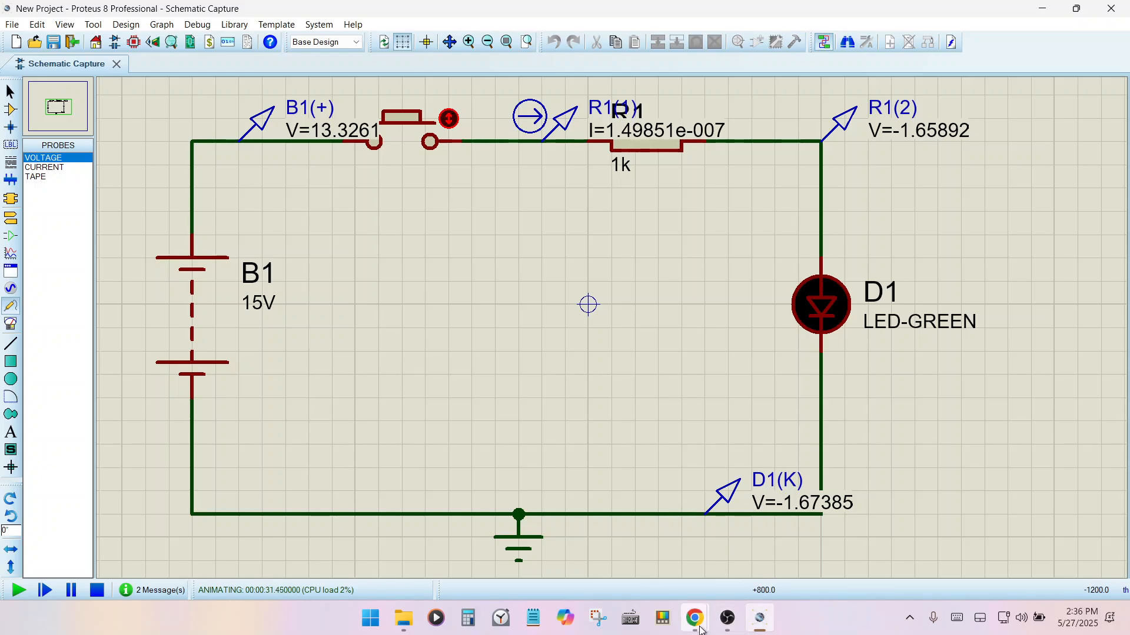
Step: Switch to the Experiment 1 document in Chrome and highlight the first task, "Study different modes in Proteus."
mouse_move(695, 618)
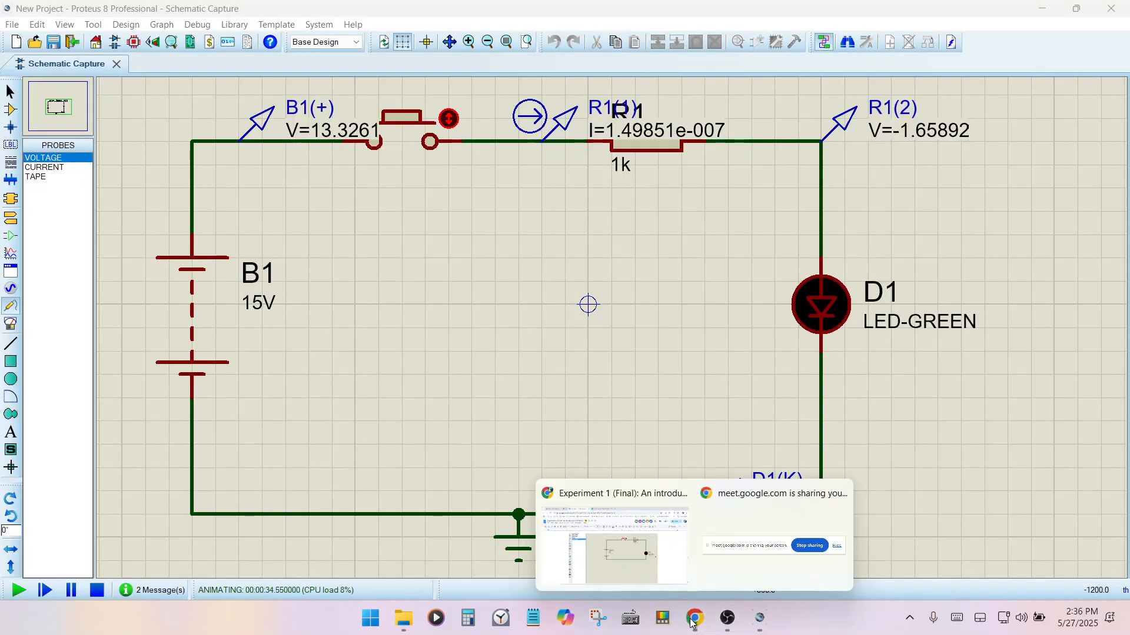
left_click(615, 541)
scroll(579, 436, "down", 15)
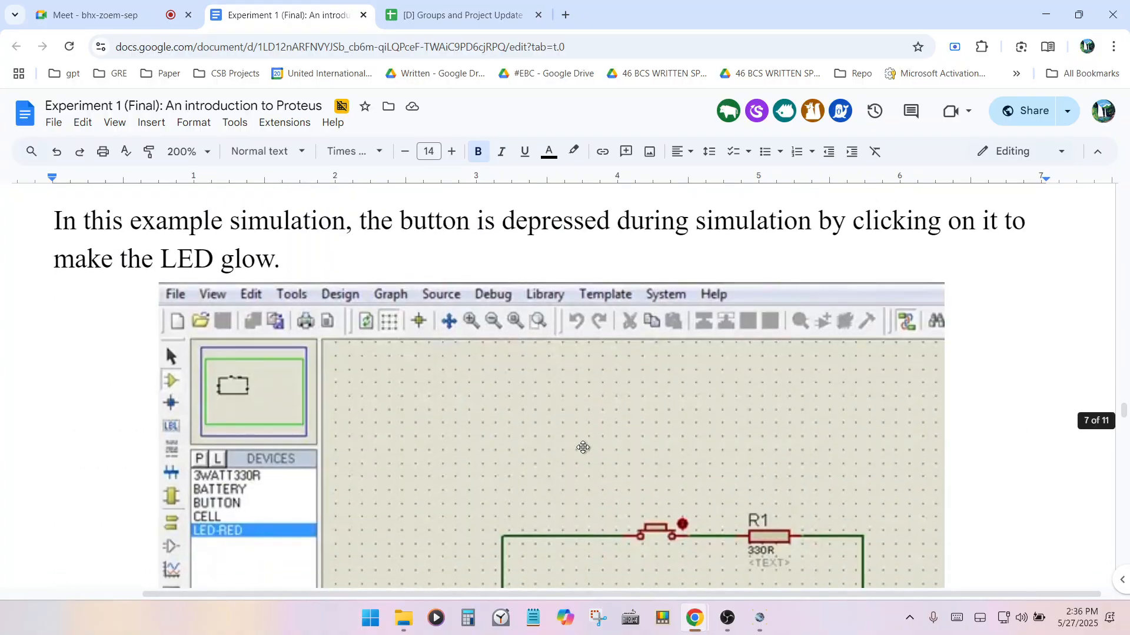
scroll(583, 450, "down", 12)
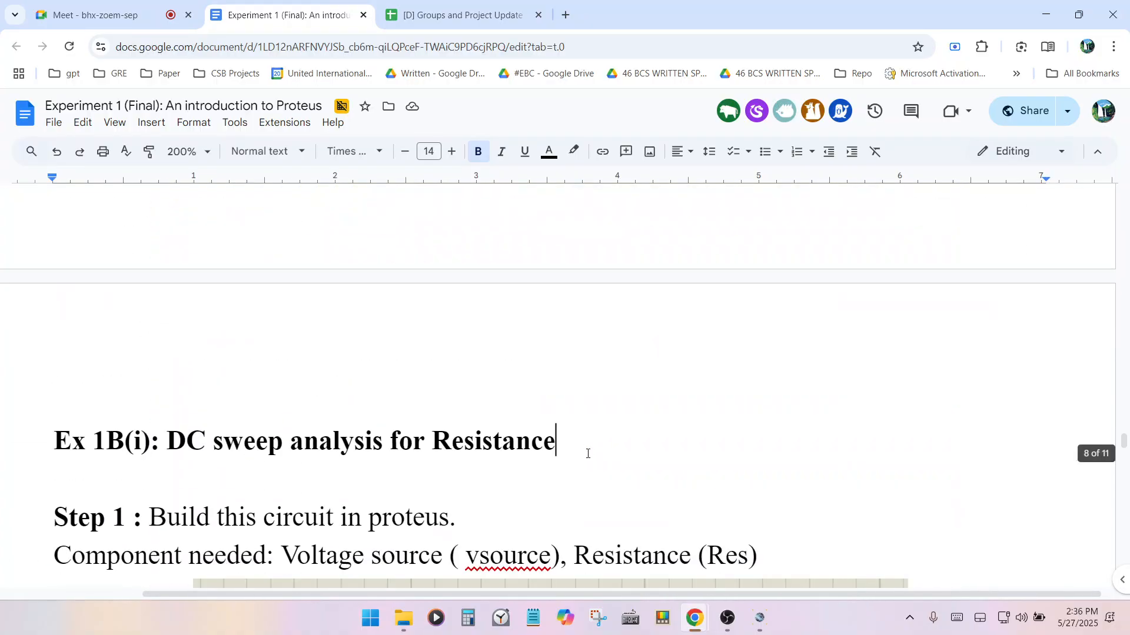
scroll(582, 454, "up", 8)
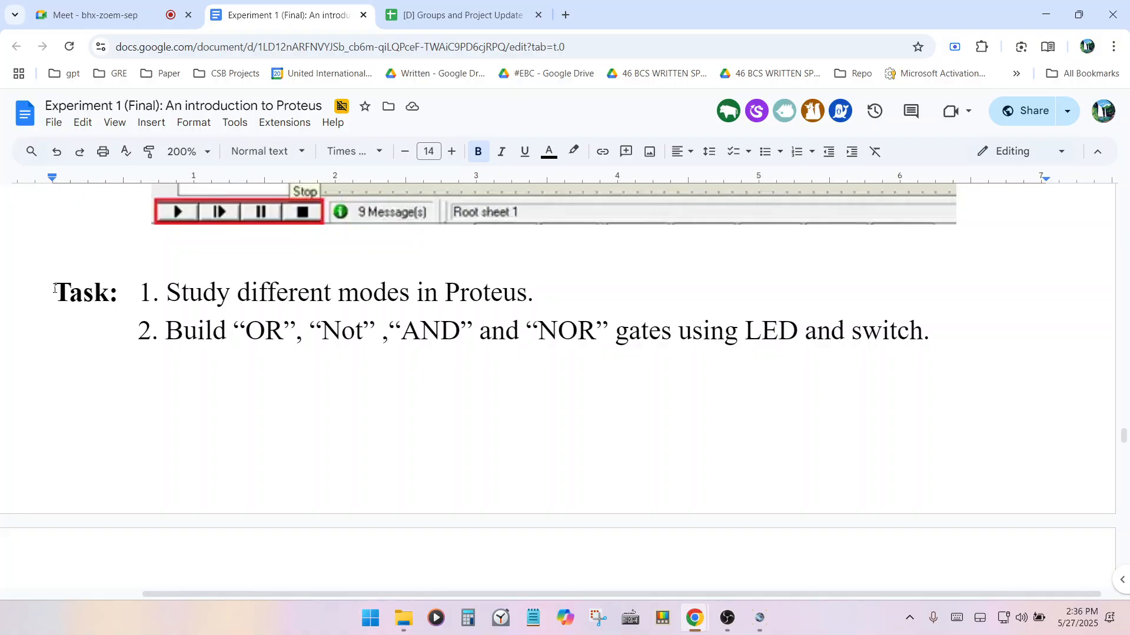
left_click_drag(147, 297, 533, 312)
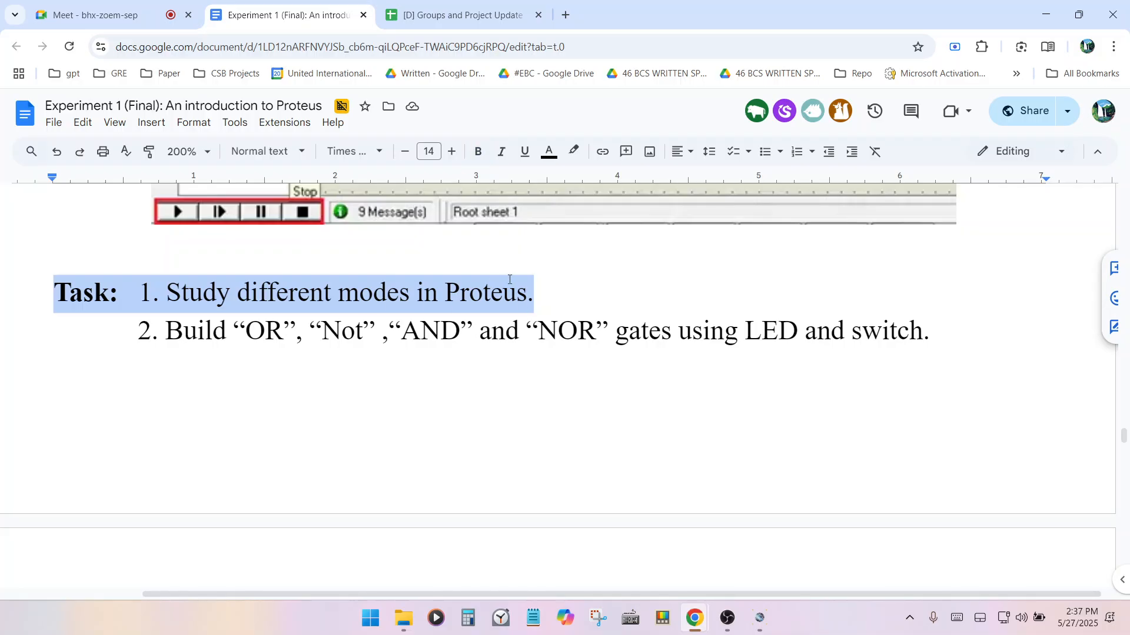
left_click(554, 300)
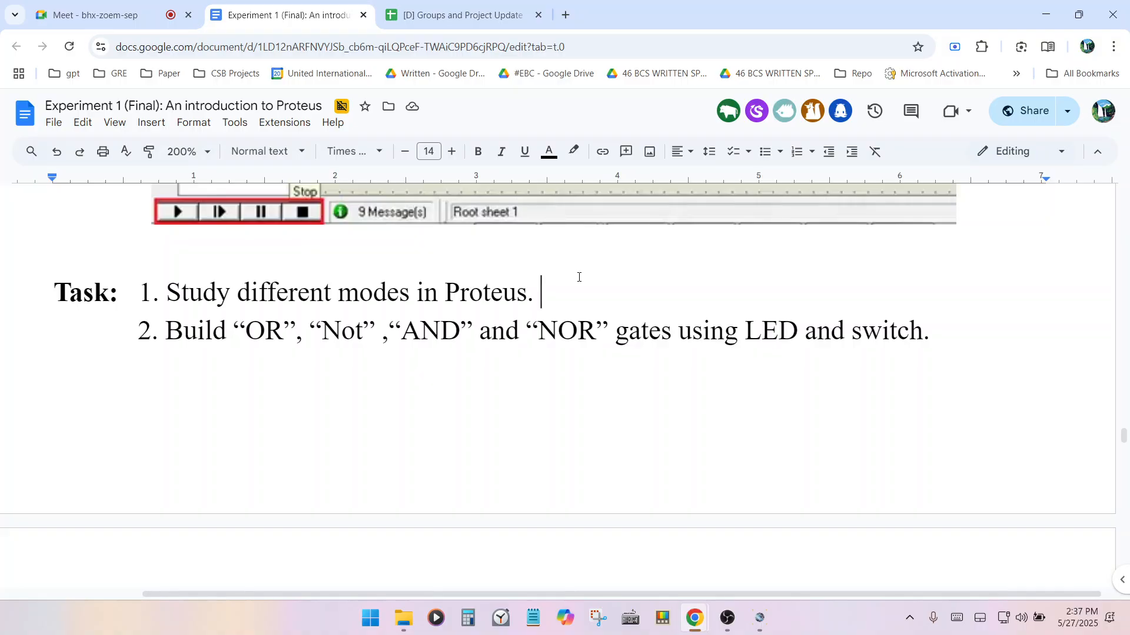
left_click_drag(132, 293, 557, 295)
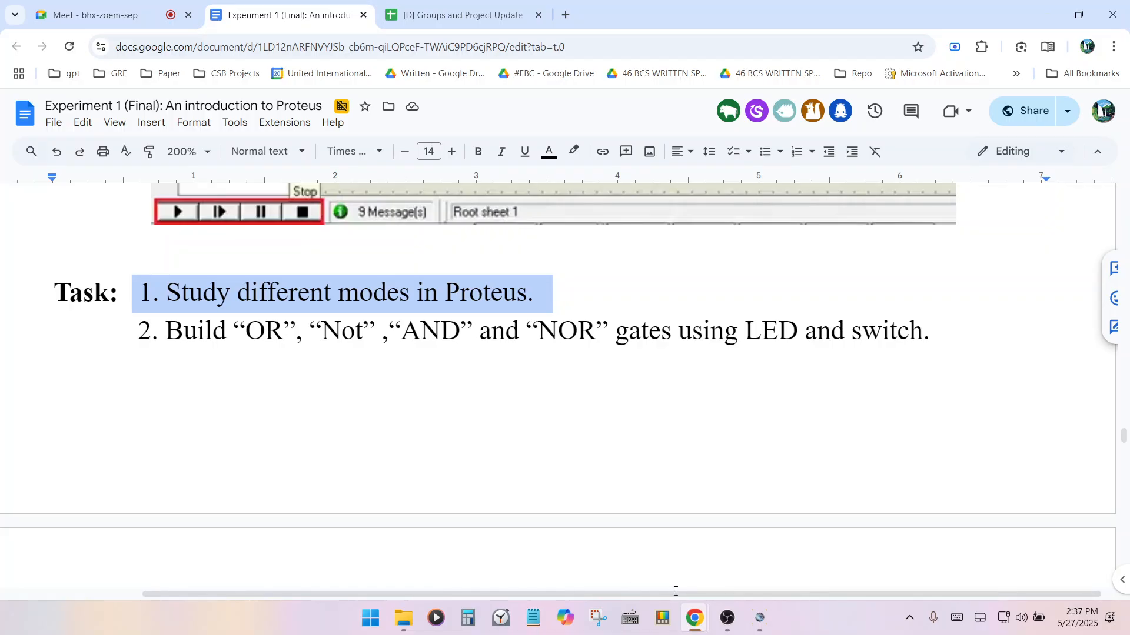
Step: Highlight the second task about building "OR", "Not", "AND" and "NOR" gates using LED and switch
scroll(681, 390, "up", 15)
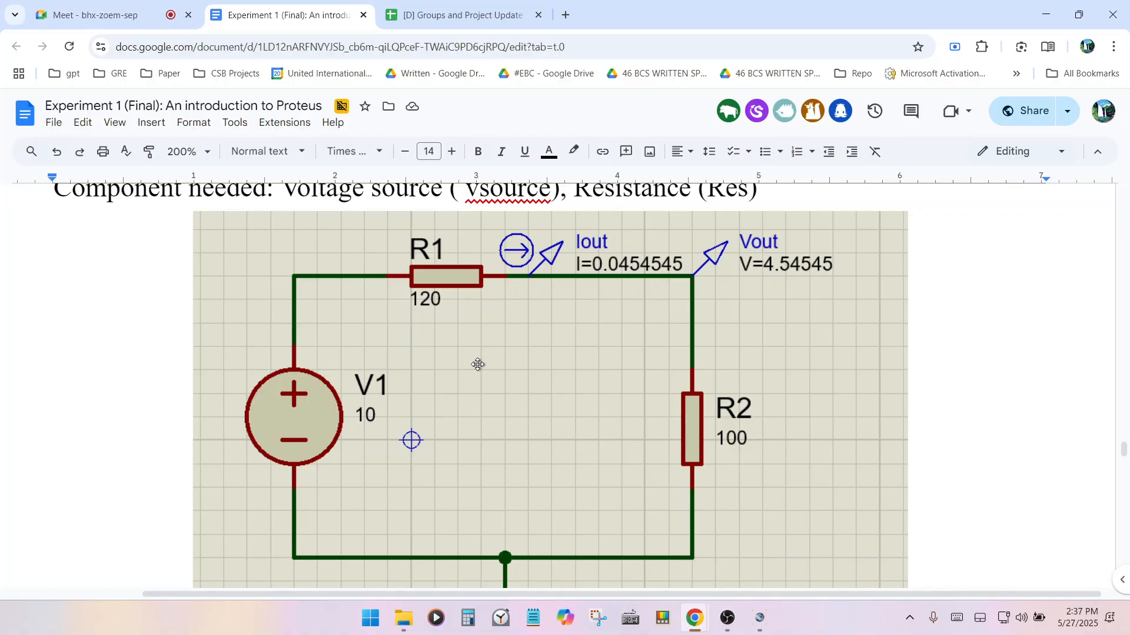
scroll(478, 365, "down", 15)
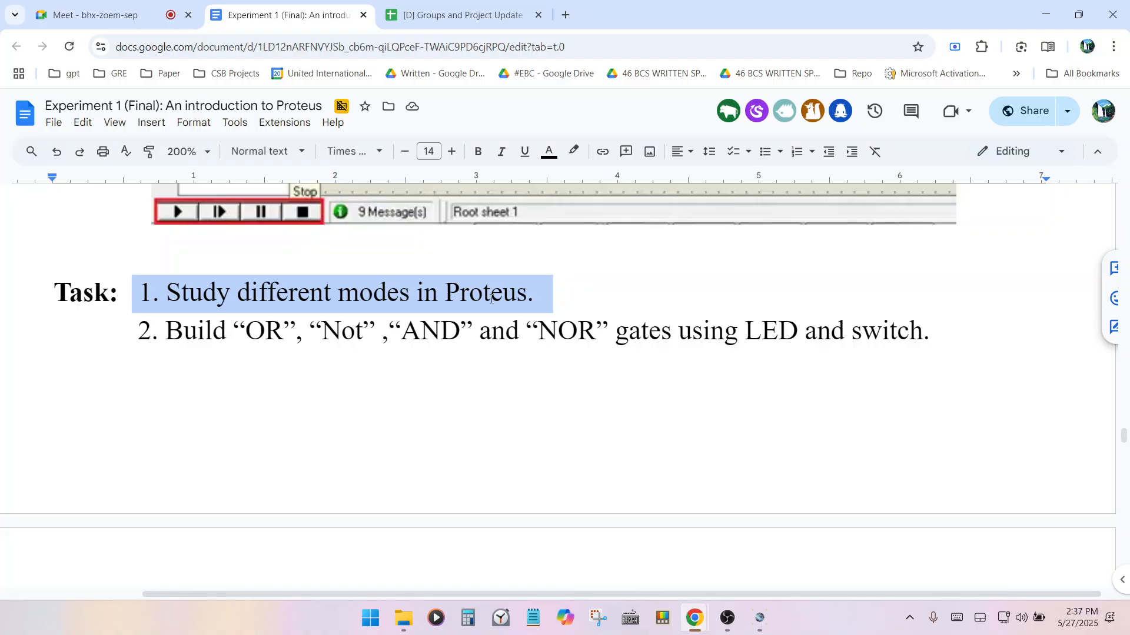
scroll(492, 298, "up", 4)
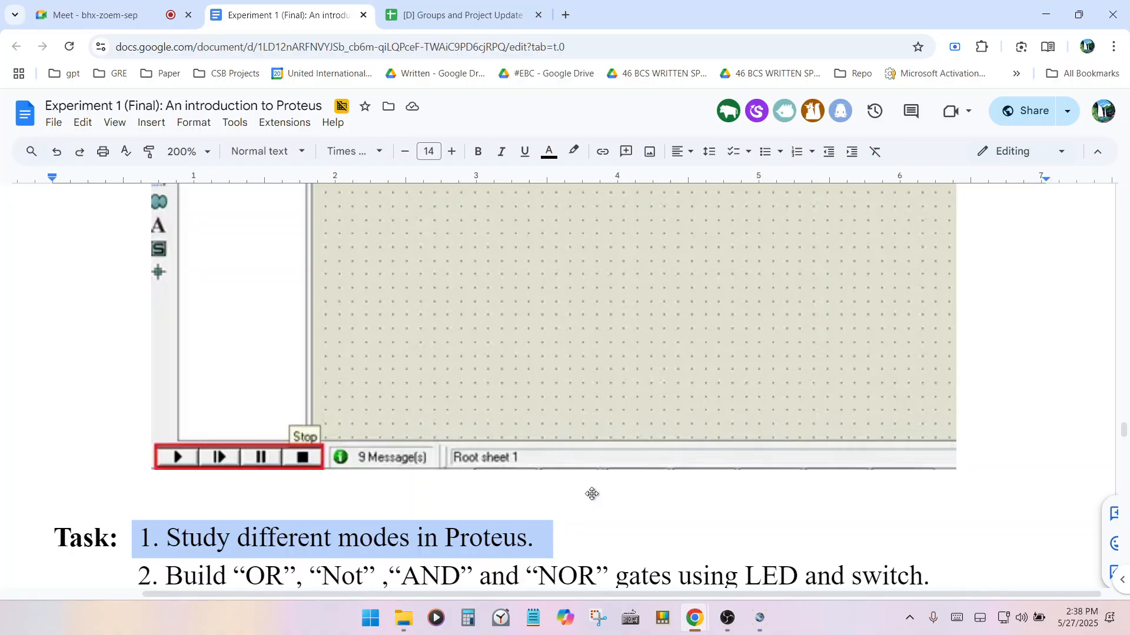
left_click(591, 523)
scroll(585, 502, "down", 1)
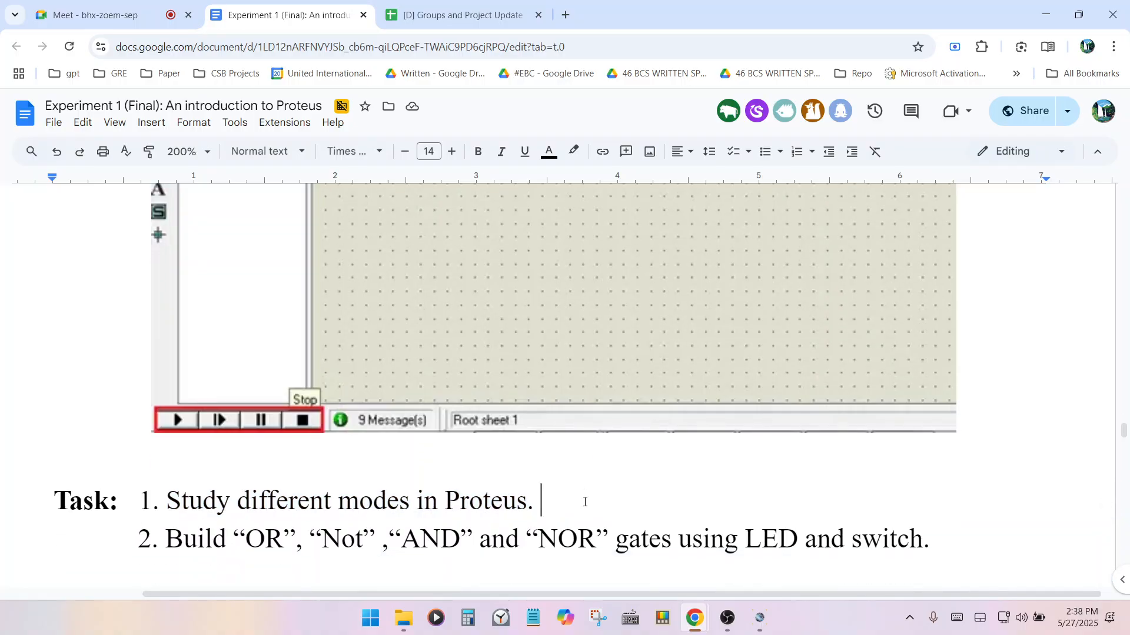
scroll(585, 501, "down", 2)
left_click(175, 459)
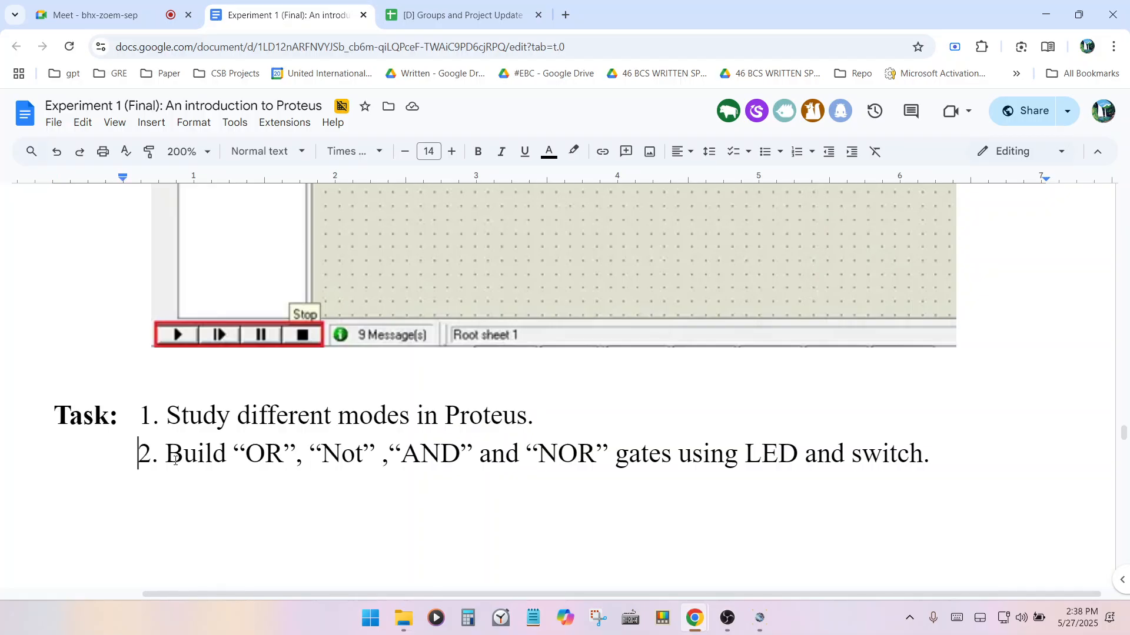
left_click_drag(175, 460, 999, 487)
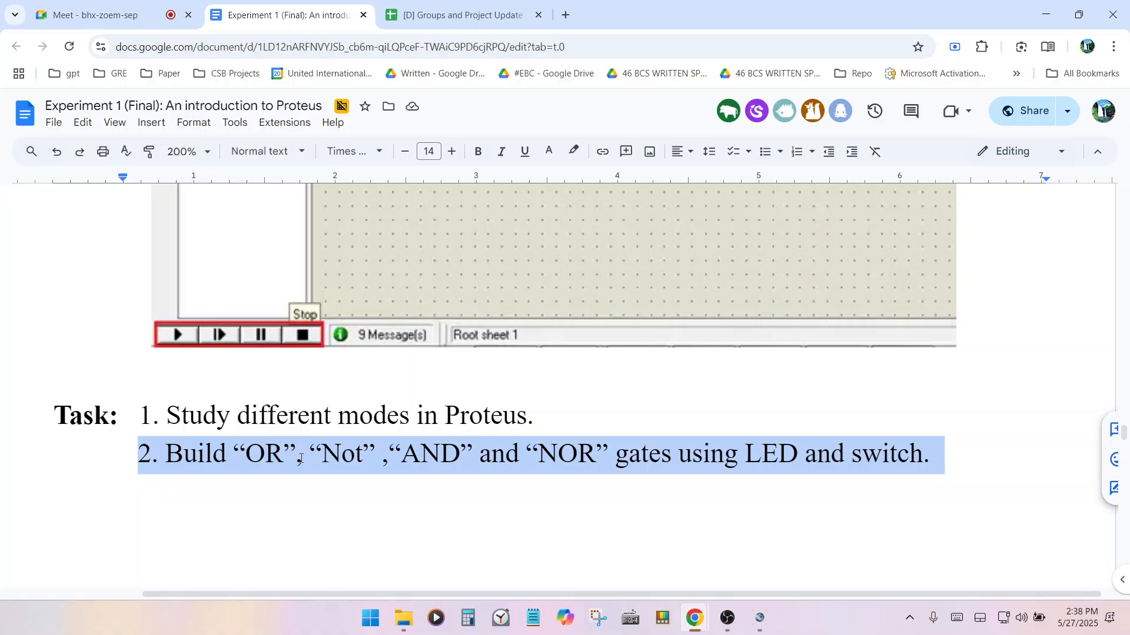
Step: Look over the pages between the task list and the "Ex 1B(i): DC sweep analysis for Resistance" section
scroll(303, 459, "down", 3)
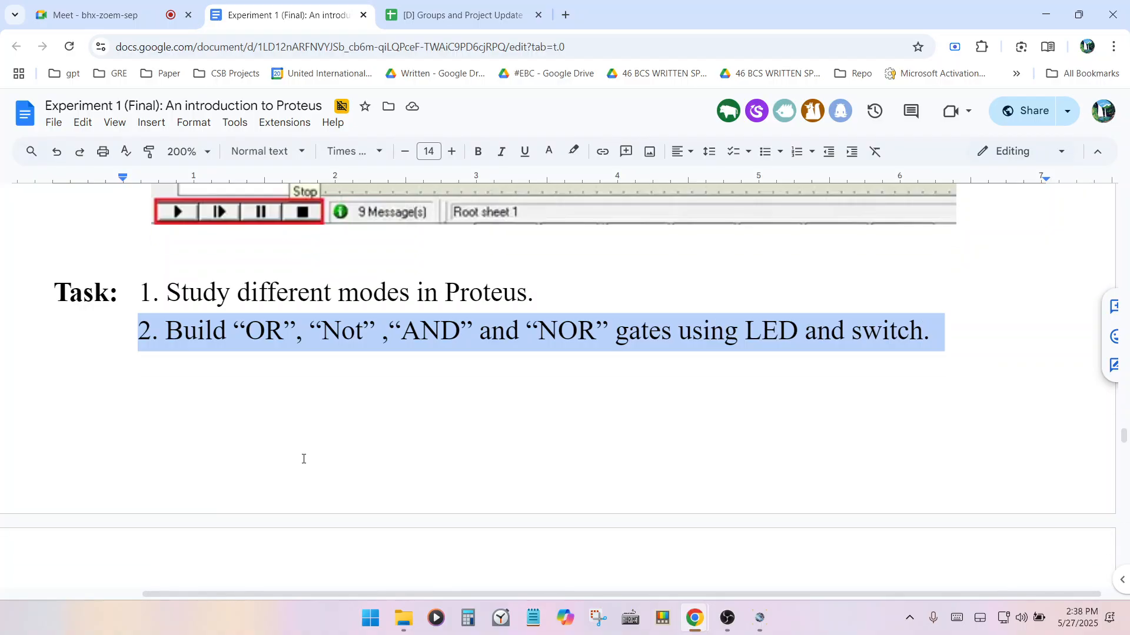
scroll(314, 458, "down", 4)
scroll(56, 323, "up", 4)
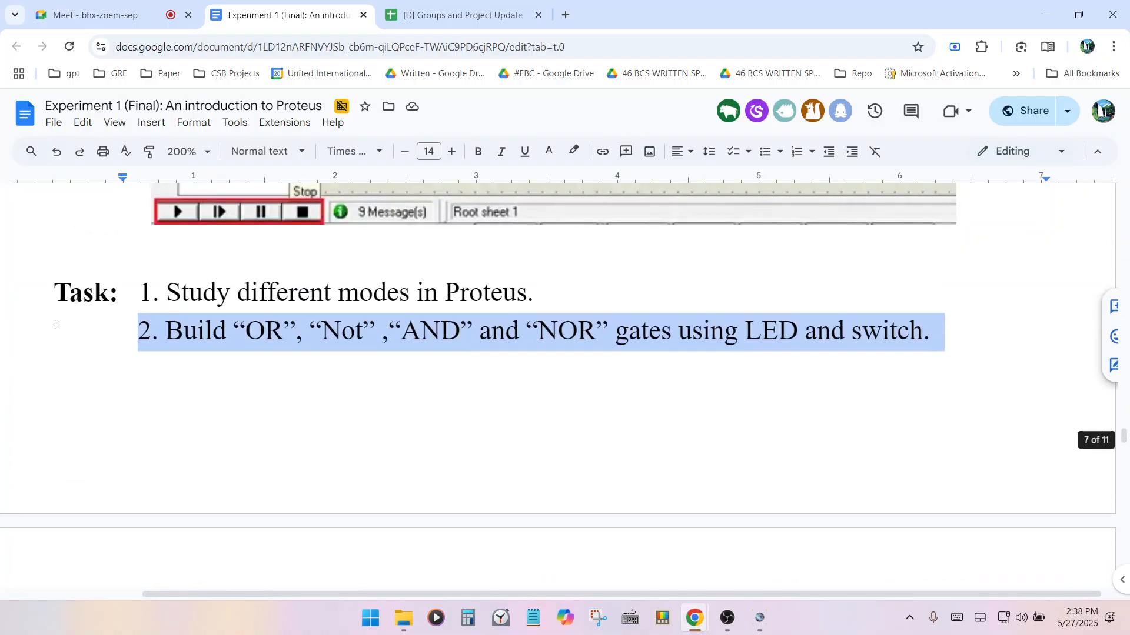
scroll(198, 380, "down", 2)
scroll(198, 381, "down", 3)
scroll(169, 394, "down", 4)
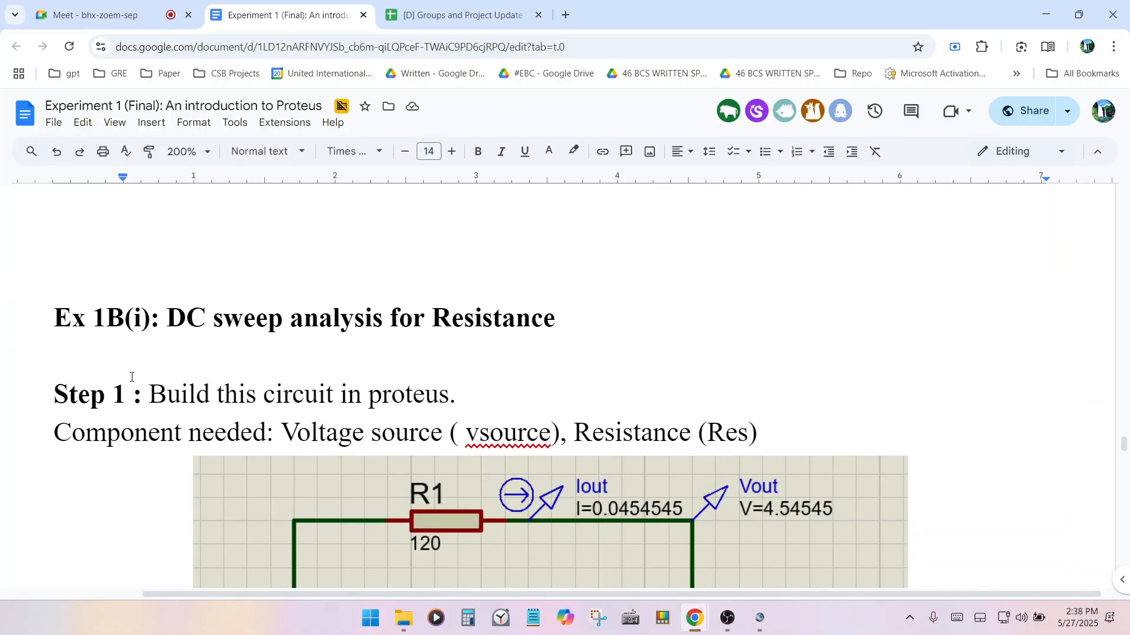
scroll(128, 387, "up", 2)
scroll(326, 424, "up", 5)
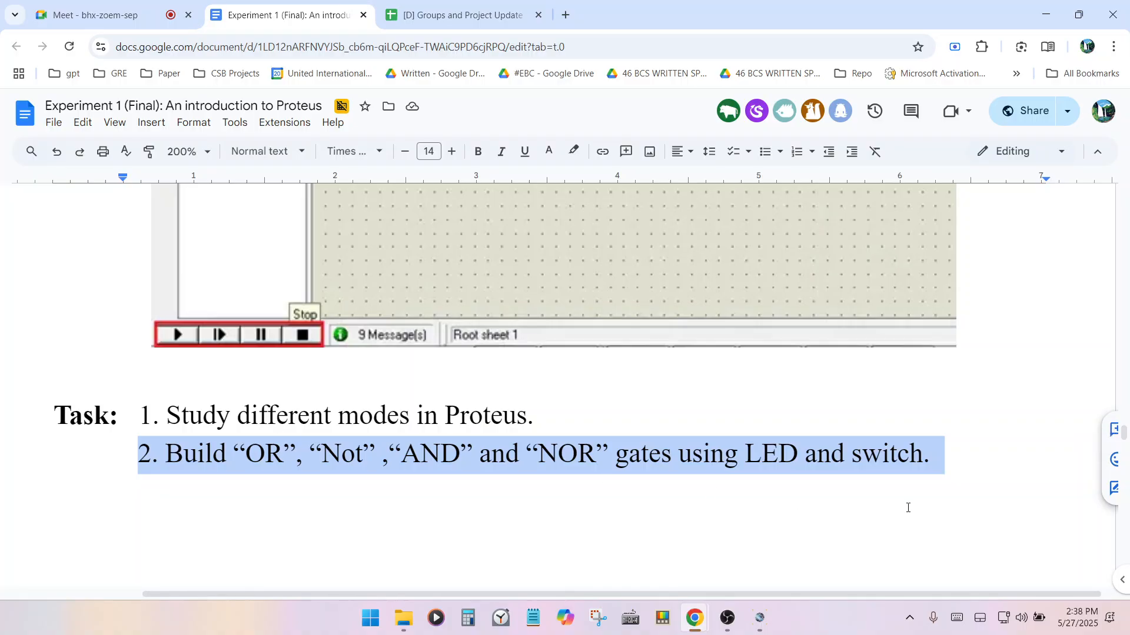
Step: Set the document zoom to 100% and highlight the heading "Ex 1A: Starting New Design:"
scroll(448, 451, "up", 15)
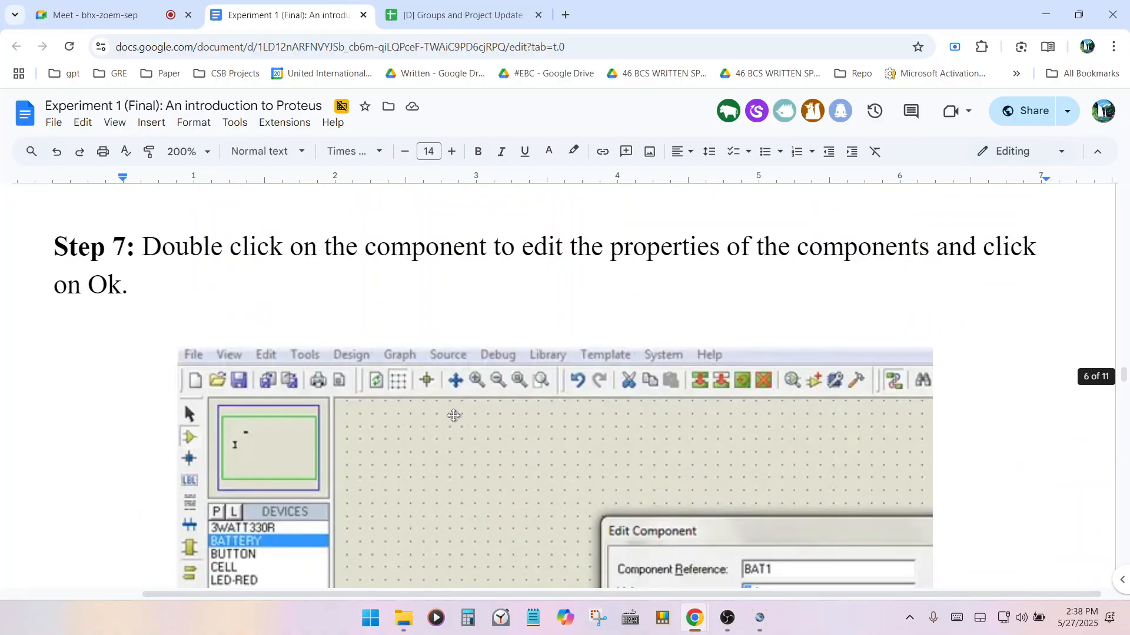
scroll(453, 415, "up", 15)
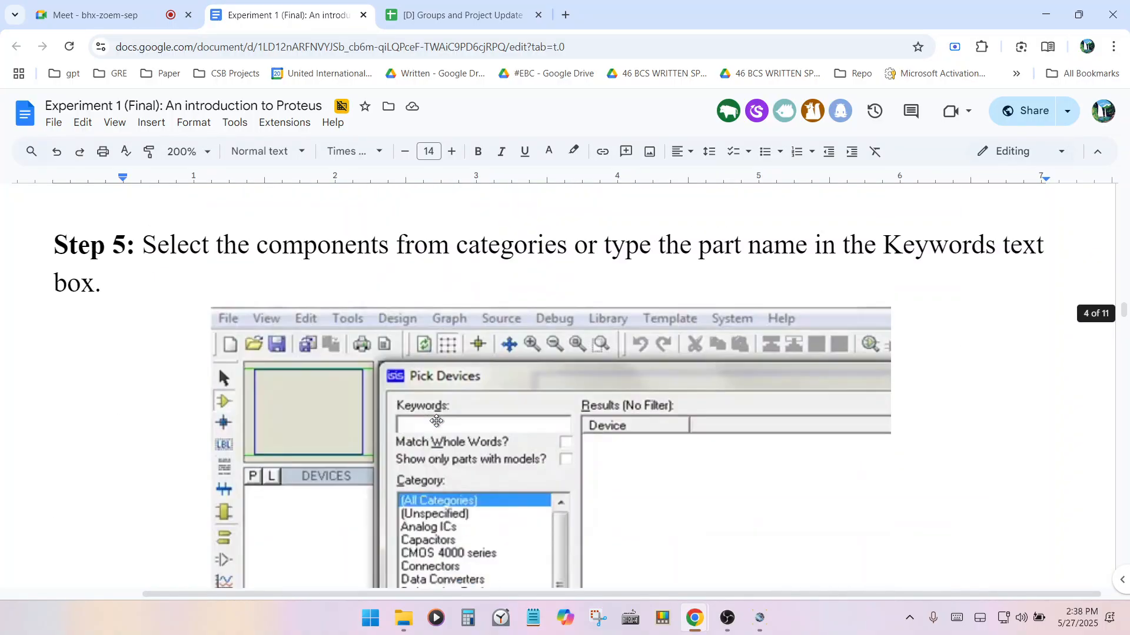
key("ctrl+minus")
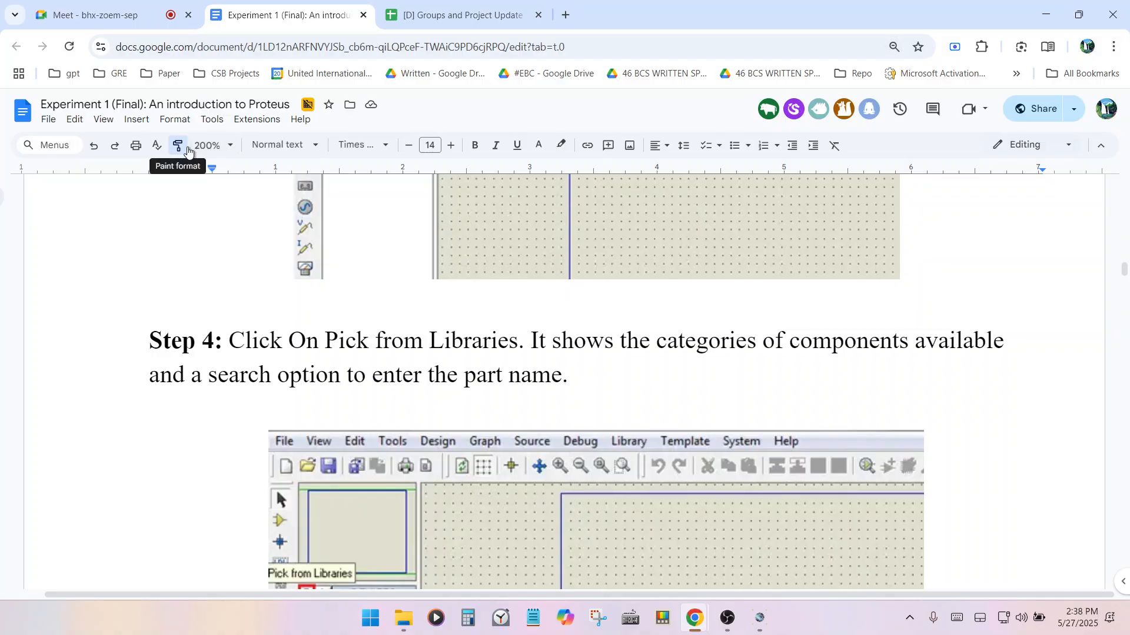
left_click(227, 147)
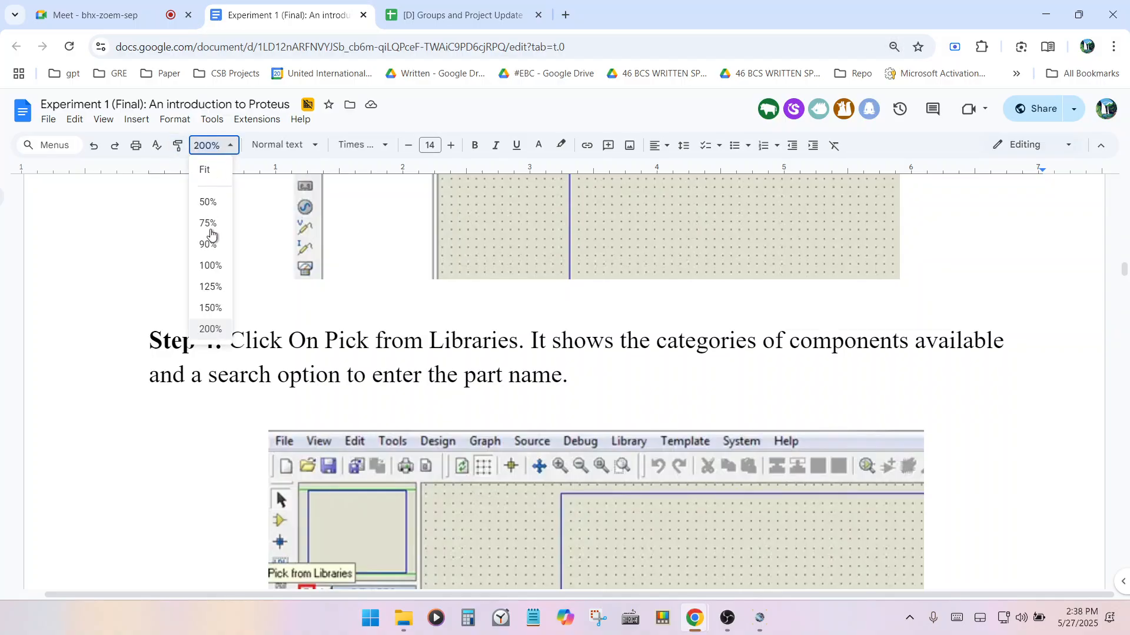
left_click(215, 268)
scroll(698, 386, "up", 15)
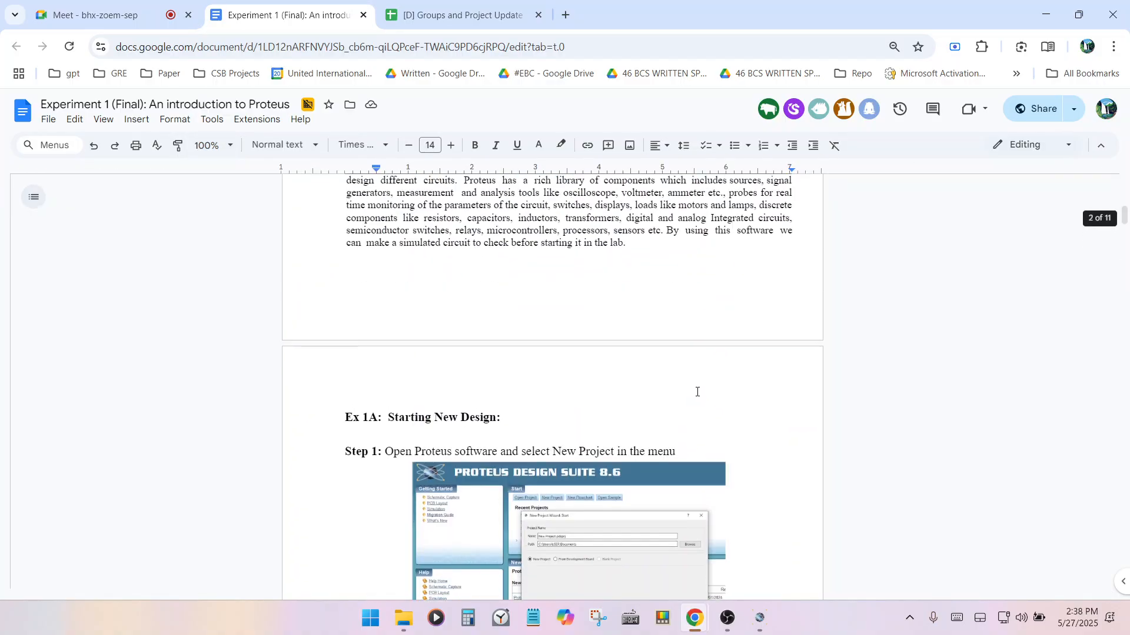
scroll(698, 387, "down", 9)
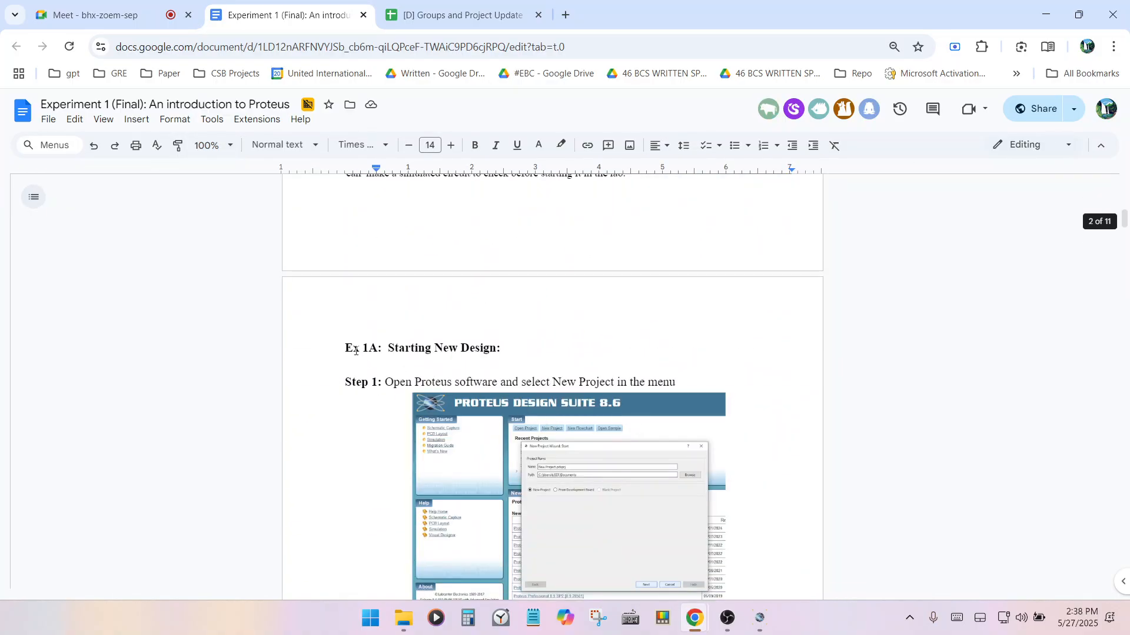
left_click(353, 347)
left_click_drag(360, 346, 502, 353)
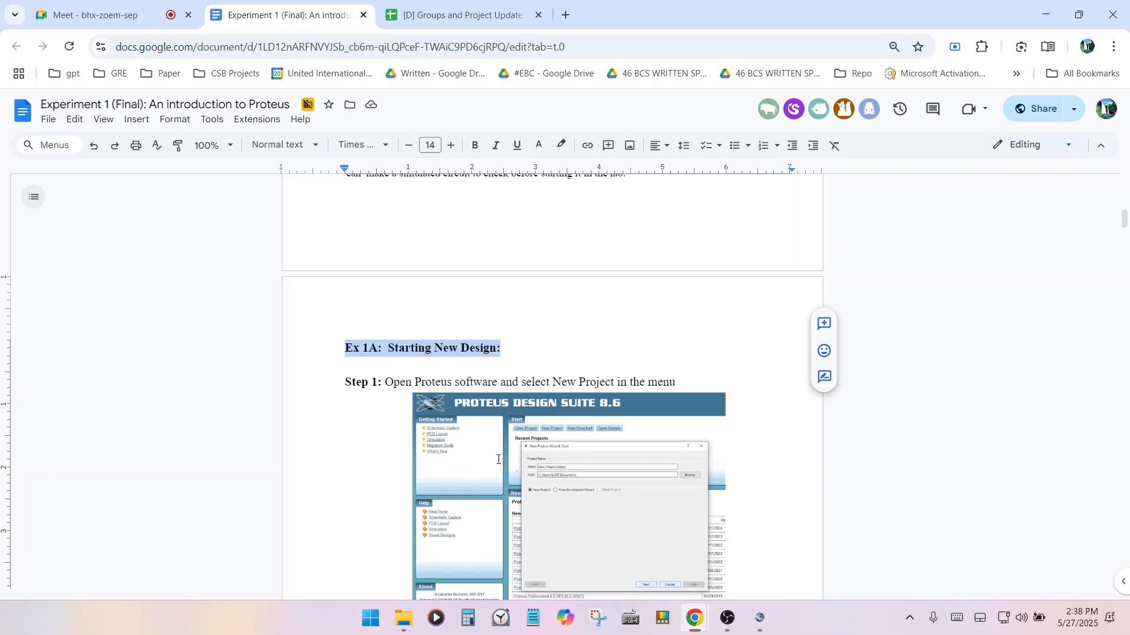
Step: Highlight the heading "Ex 1B(i): DC sweep analysis for Resistance" and review the document through the tasks ending Ex 1B(ii)
scroll(498, 459, "down", 20)
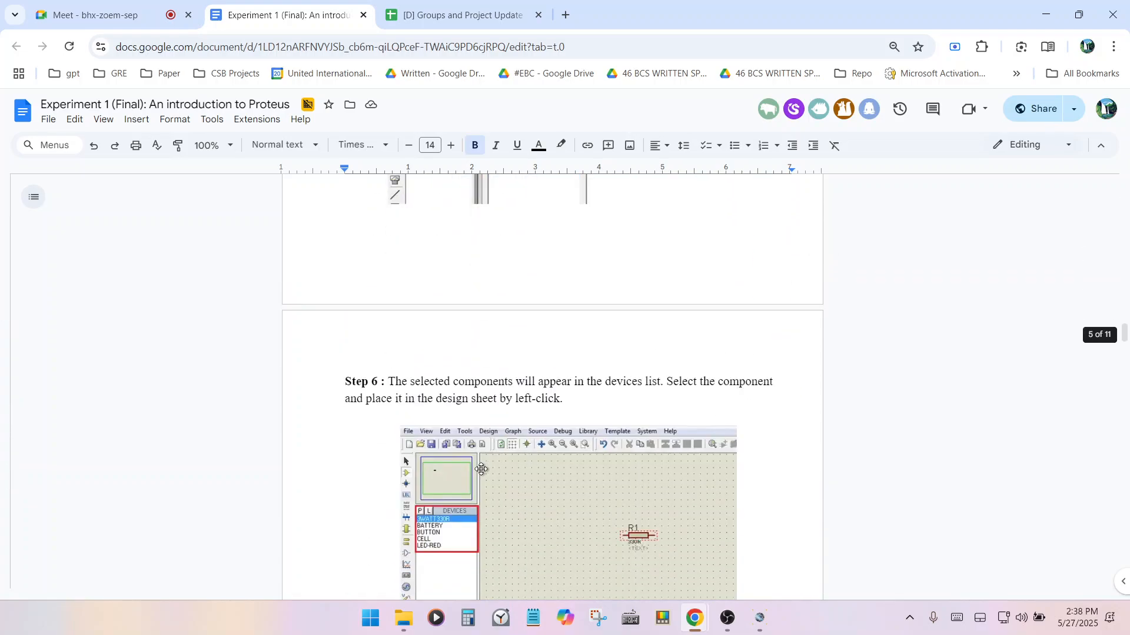
scroll(479, 465, "down", 20)
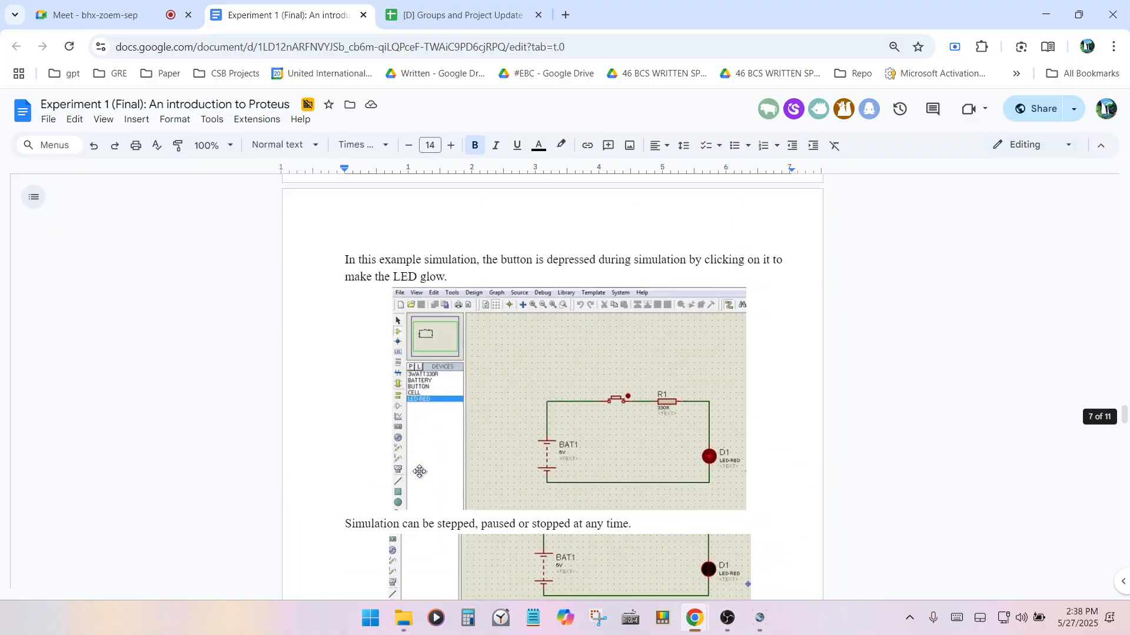
scroll(419, 471, "down", 10)
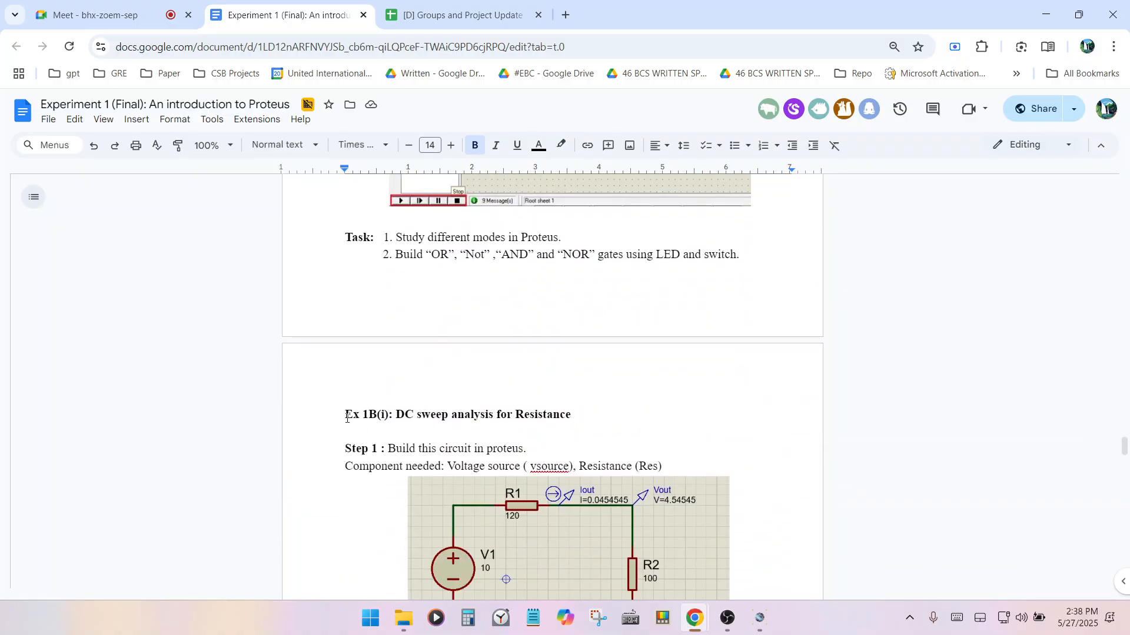
left_click_drag(346, 417, 574, 416)
scroll(541, 470, "down", 10)
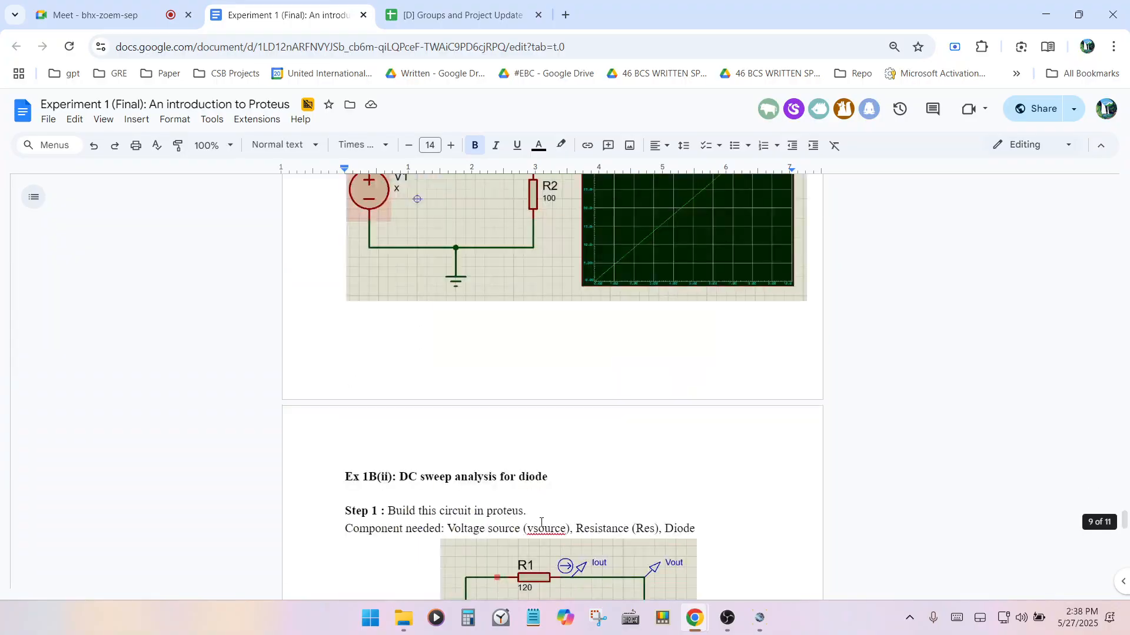
scroll(542, 522, "down", 10)
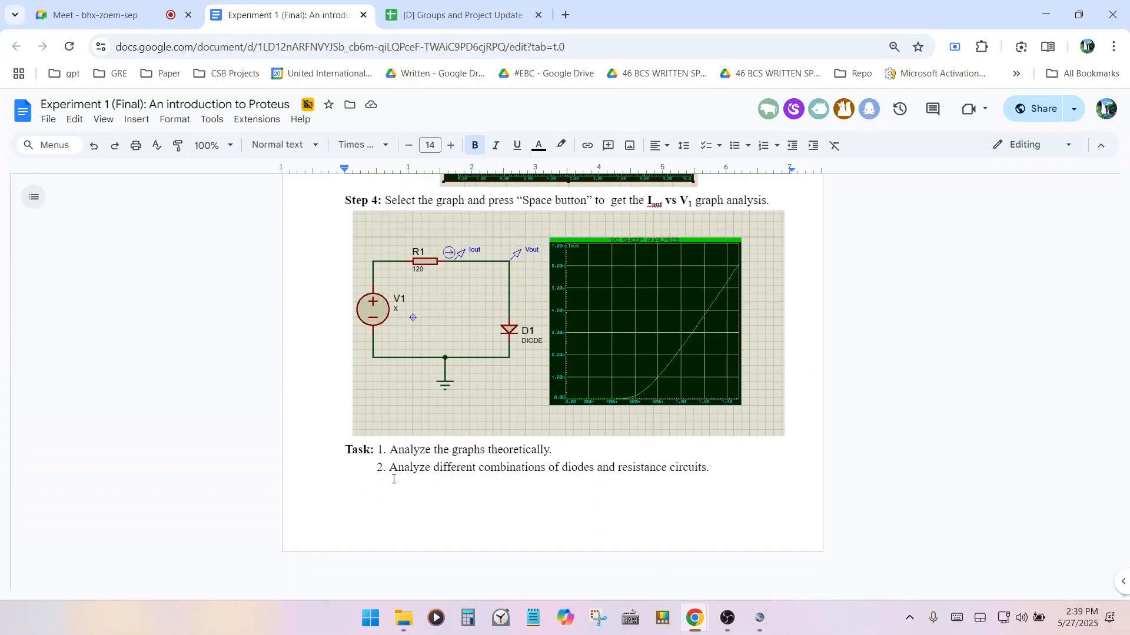
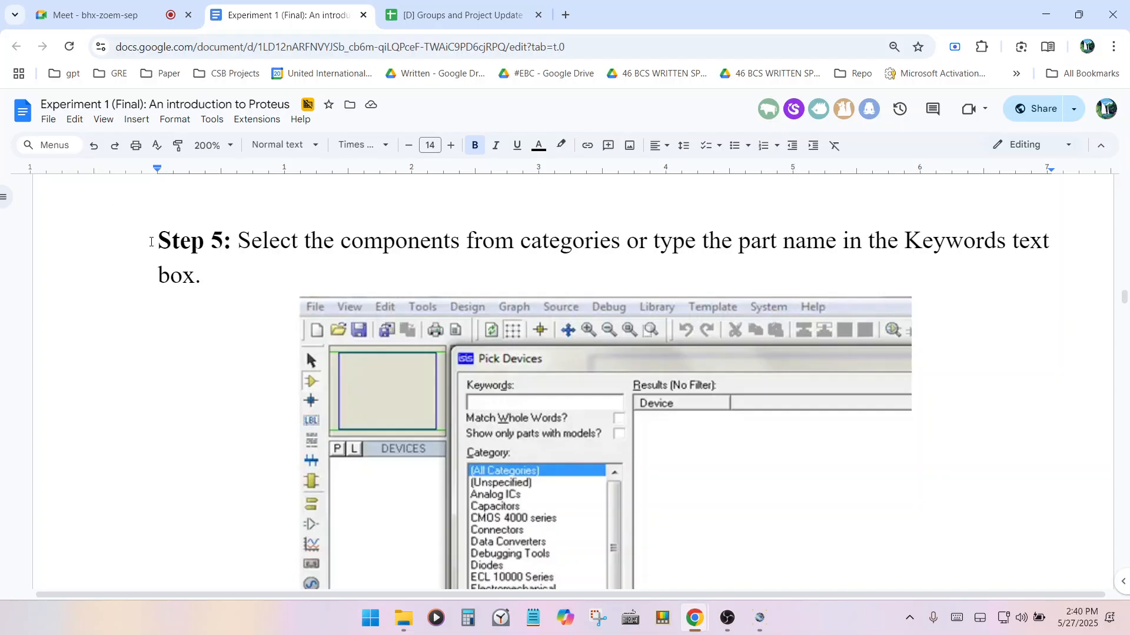
Step: Review the component-picking instructions in Steps 5 and 4 of the document and switch back to Proteus
scroll(164, 245, "up", 4)
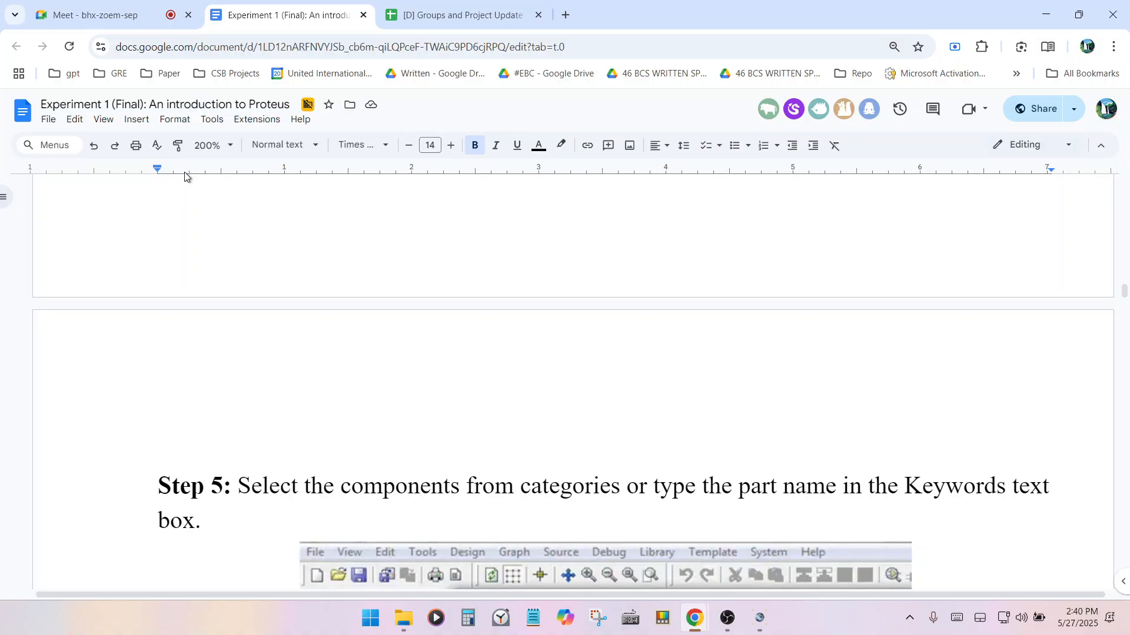
scroll(288, 268, "up", 8)
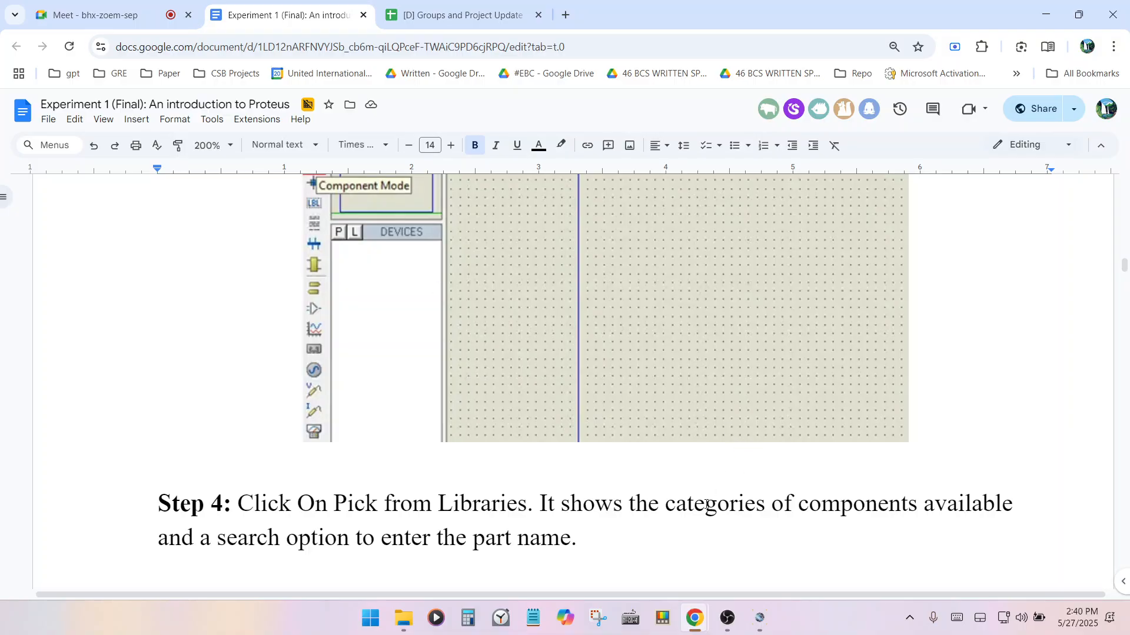
left_click(759, 618)
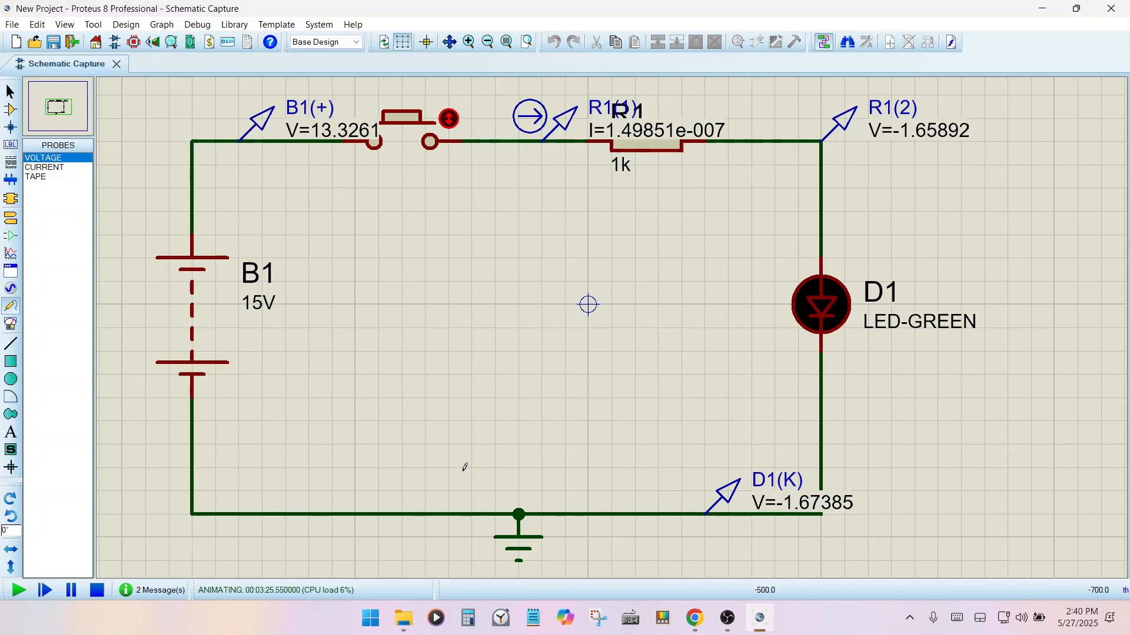
Step: Stop the circuit simulation and switch to the Experiment 1 lab document in Chrome
left_click(97, 590)
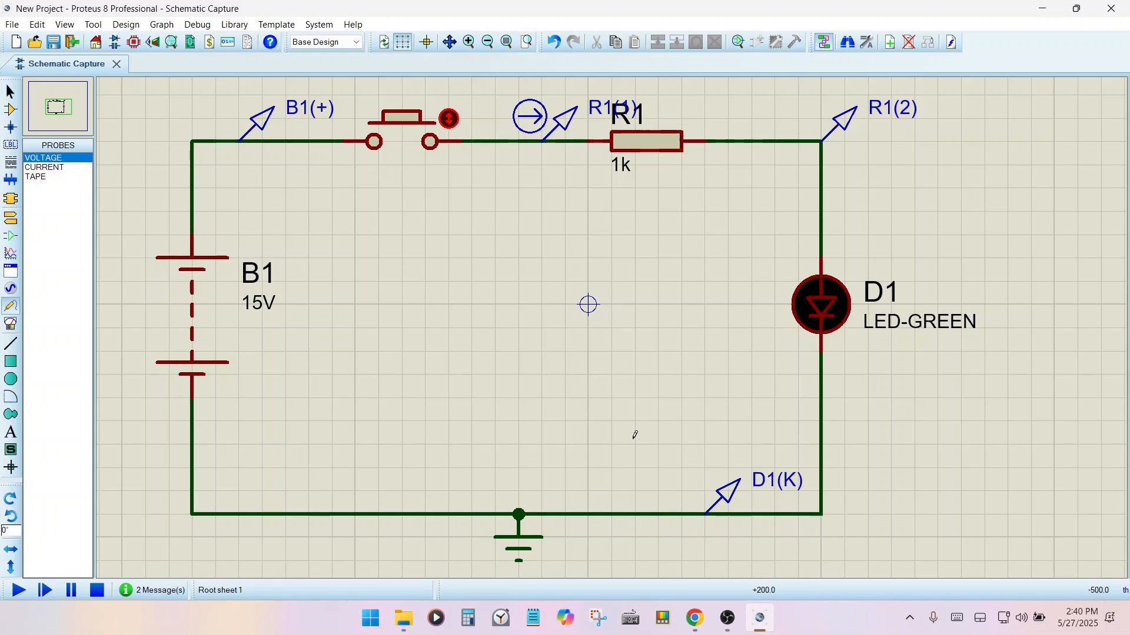
left_click(706, 630)
left_click(655, 562)
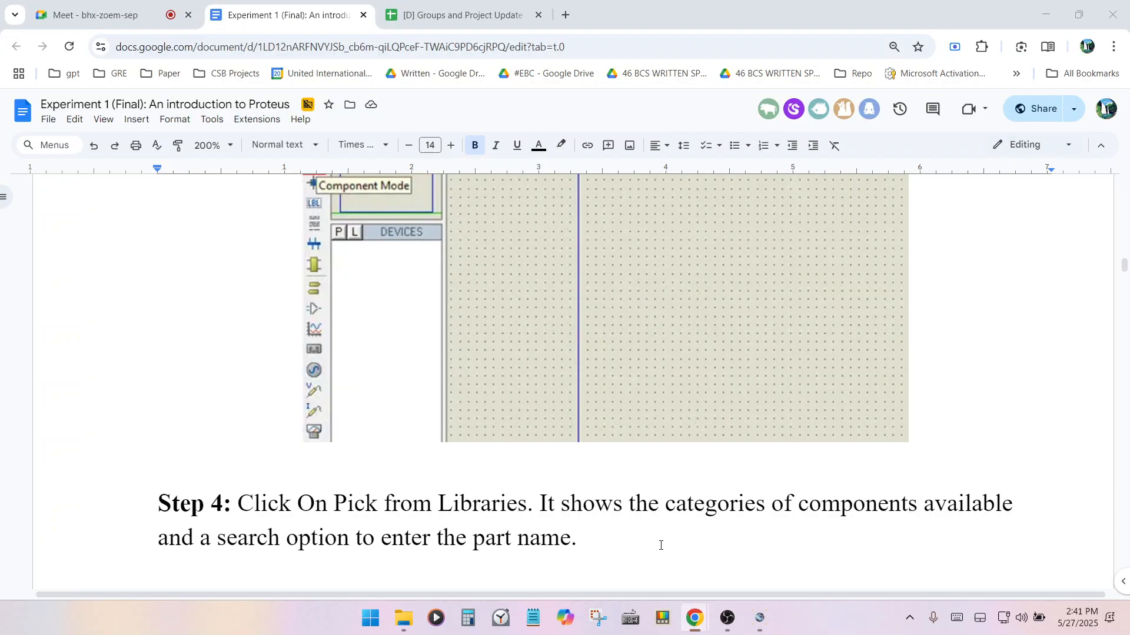
Step: Find the Ex 1B(i) section in the document and highlight its heading "Ex 1B(i): DC sweep analysis for Resistance"
scroll(576, 488, "down", 10)
scroll(567, 462, "down", 15)
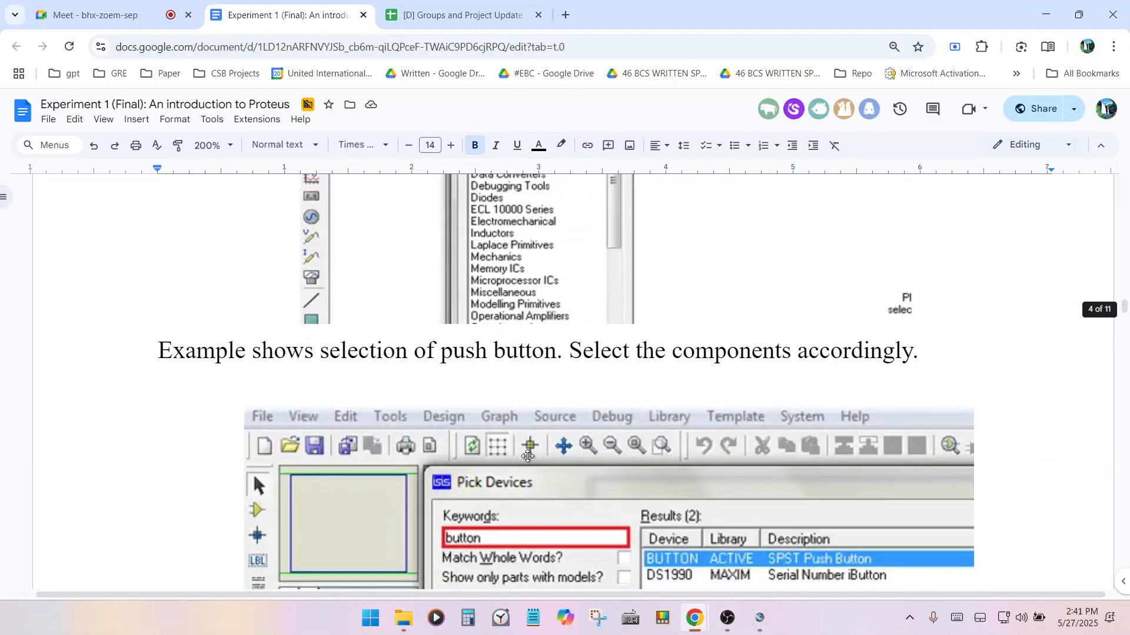
scroll(509, 456, "down", 15)
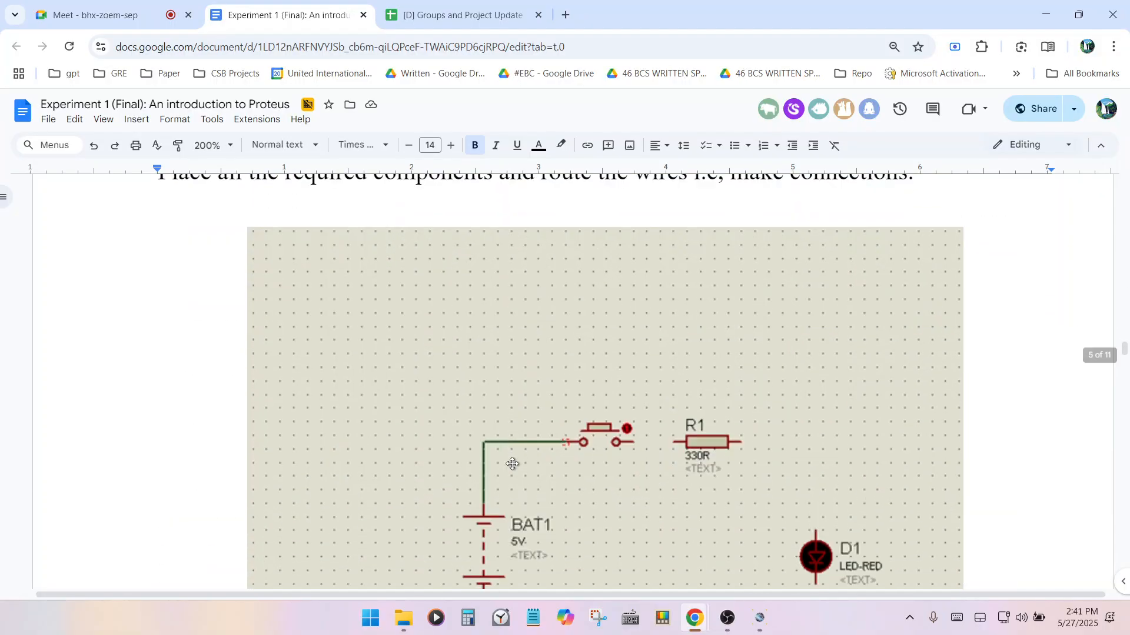
scroll(512, 464, "down", 15)
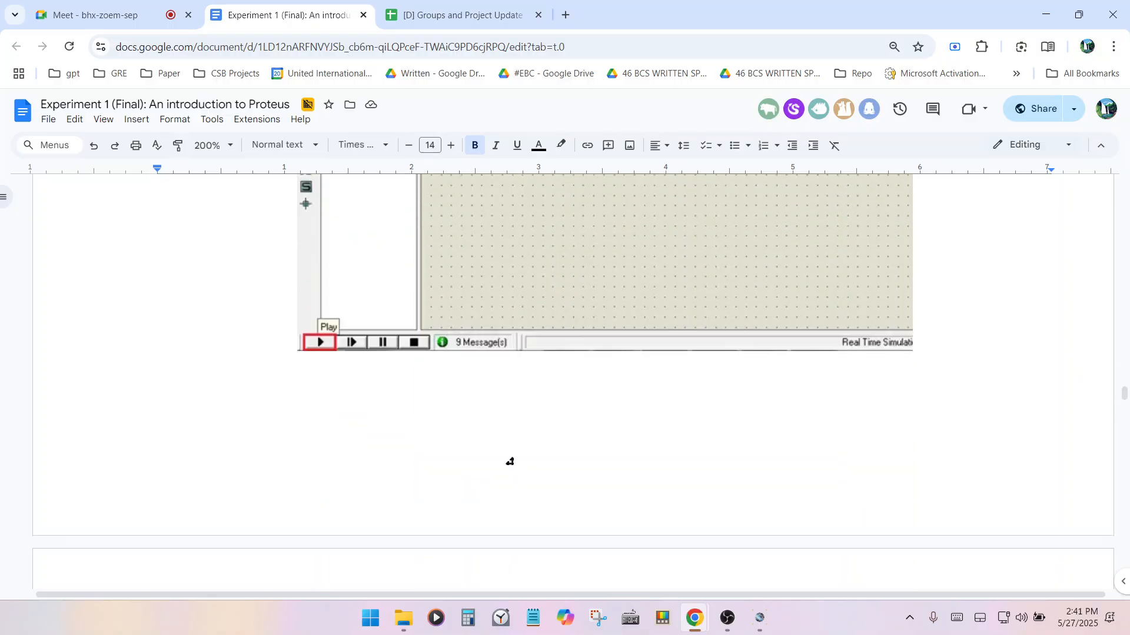
scroll(512, 464, "down", 15)
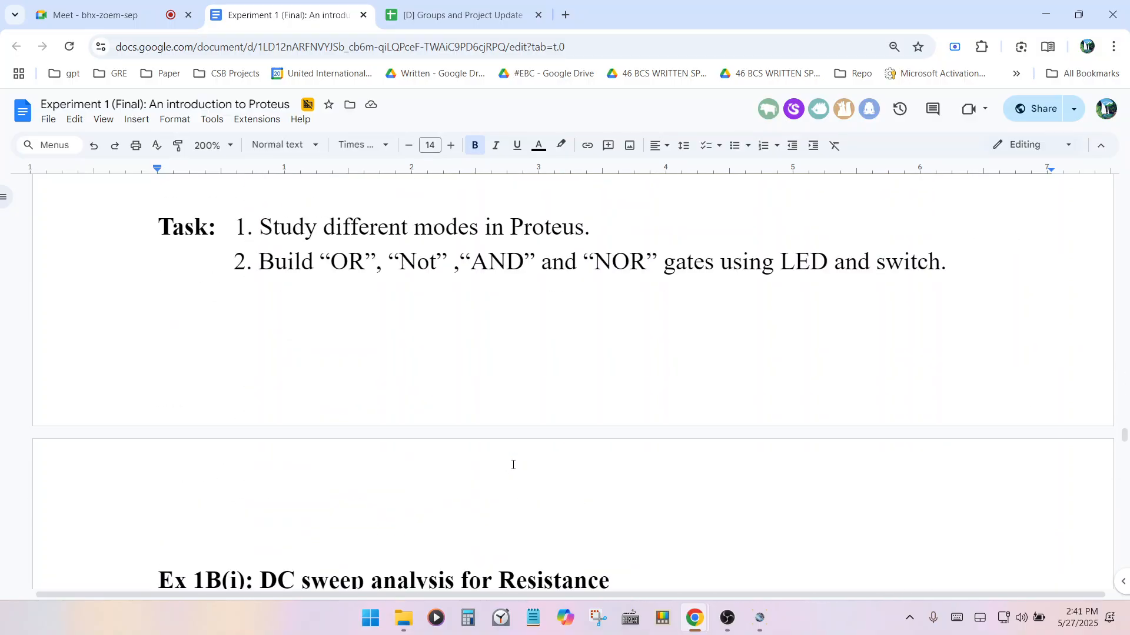
left_click_drag(157, 334, 632, 335)
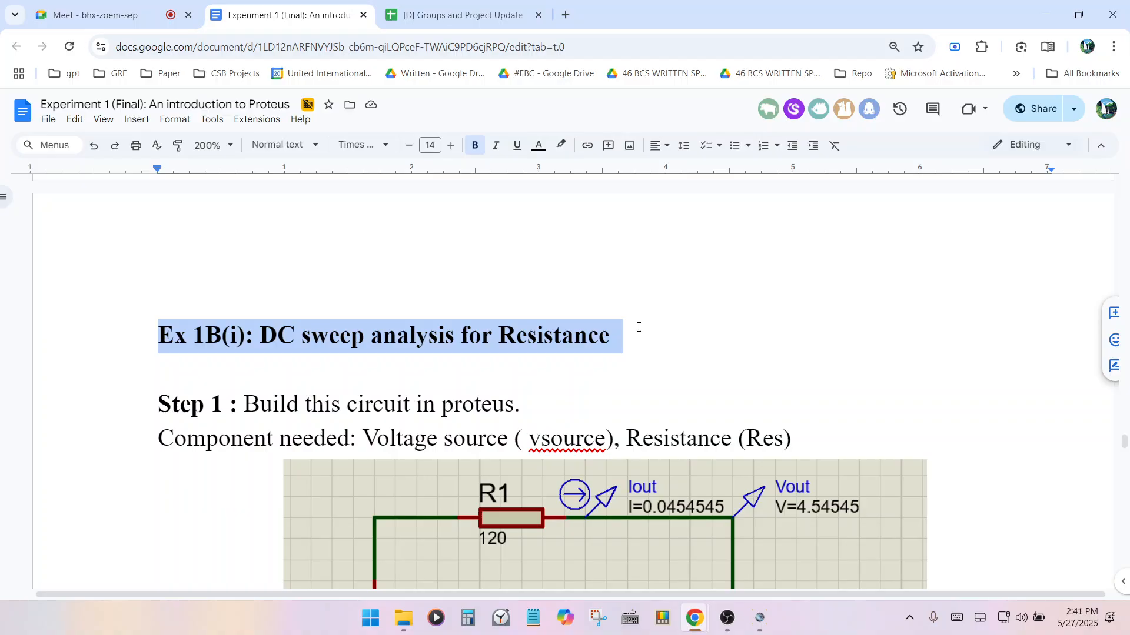
Step: Examine the Ex 1B(i) circuit, Steps 2 and 3, the Edit DC Sweep Graph settings and the resulting Iout plot
scroll(416, 424, "down", 4)
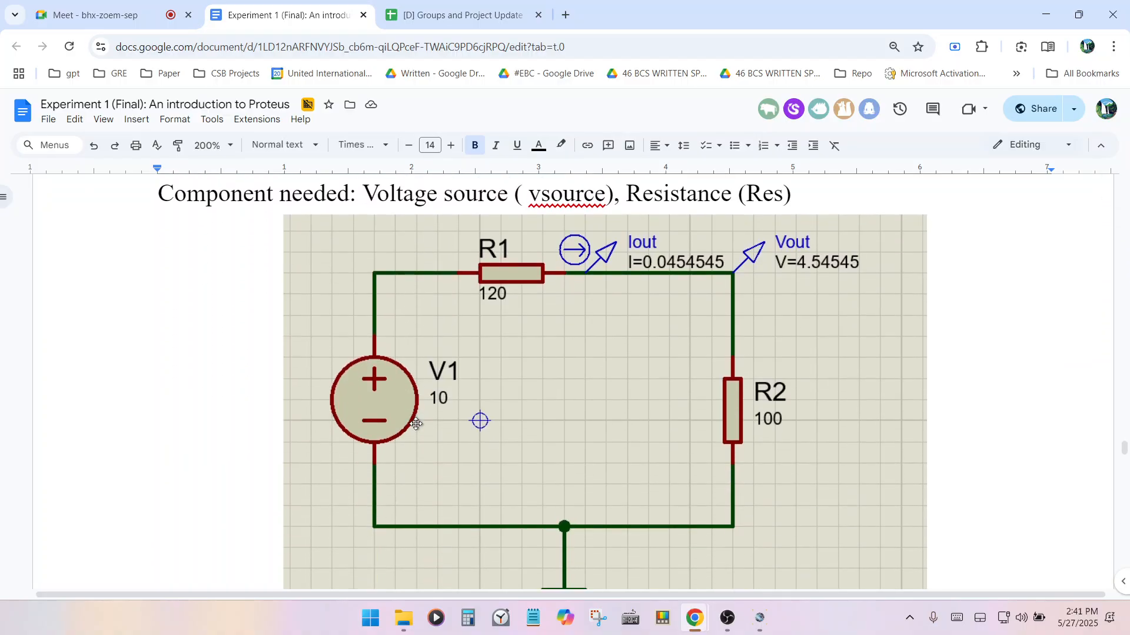
scroll(395, 486, "down", 8)
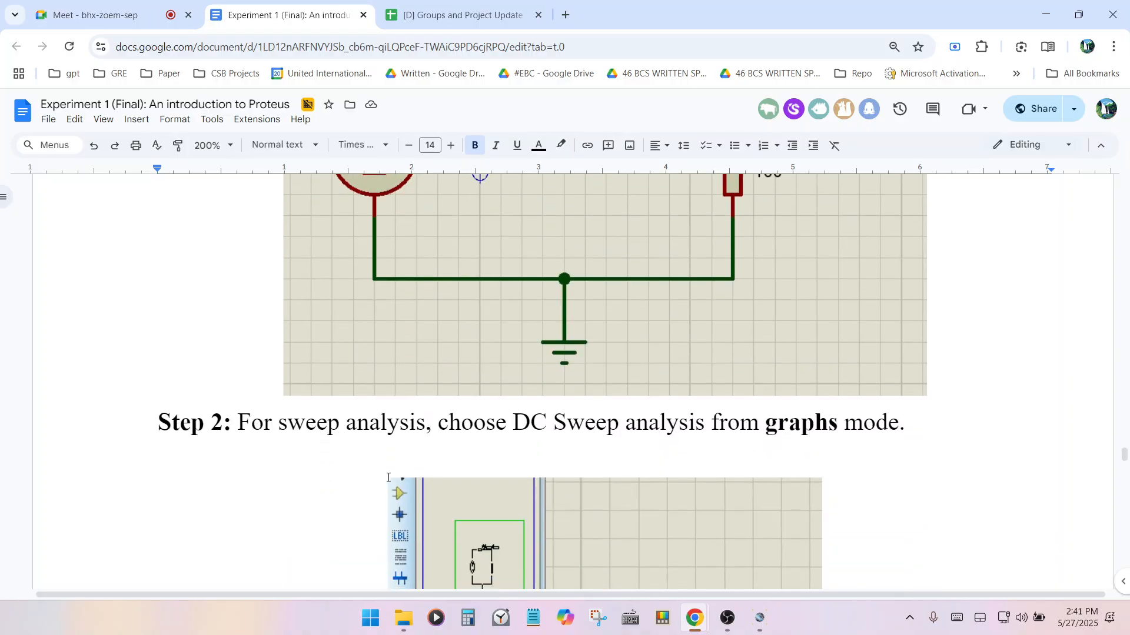
scroll(379, 468, "down", 15)
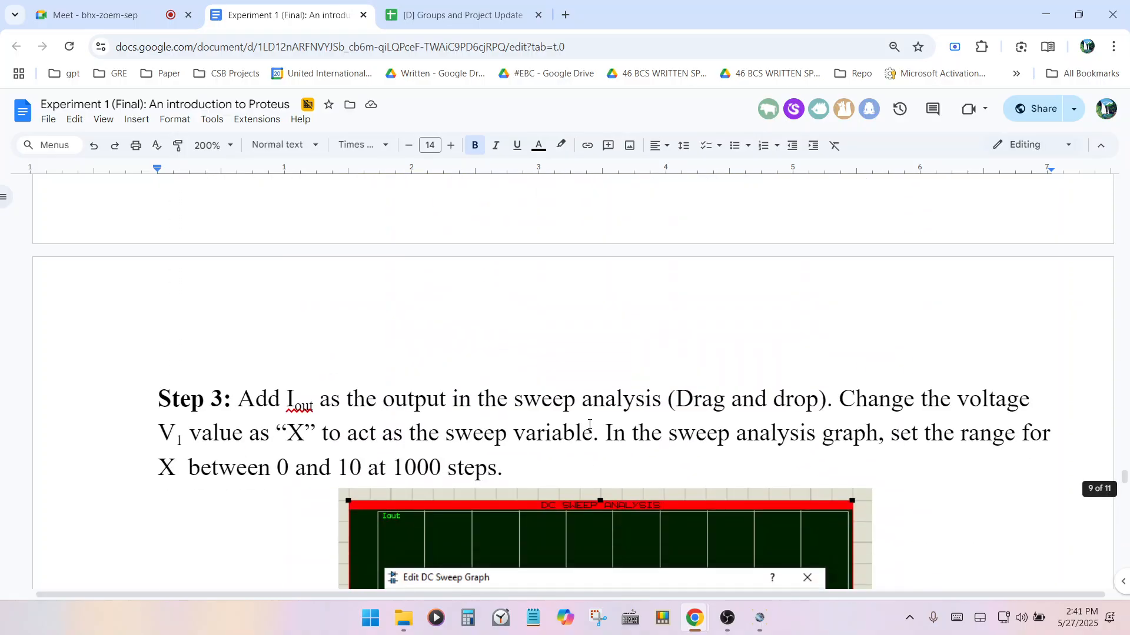
scroll(718, 476, "down", 2)
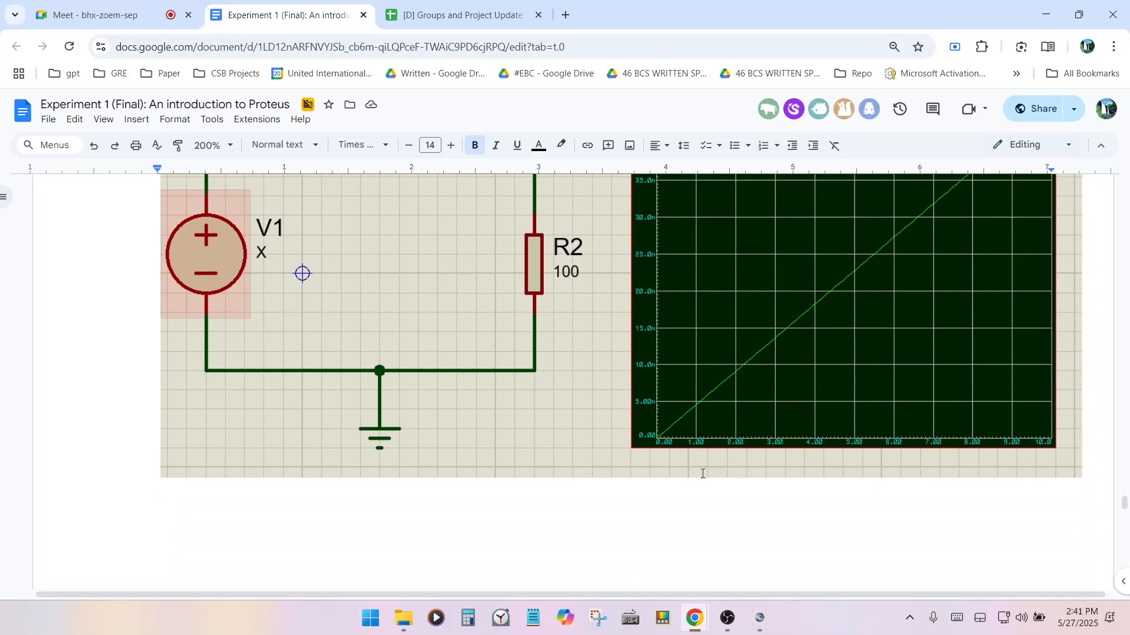
scroll(687, 448, "up", 2)
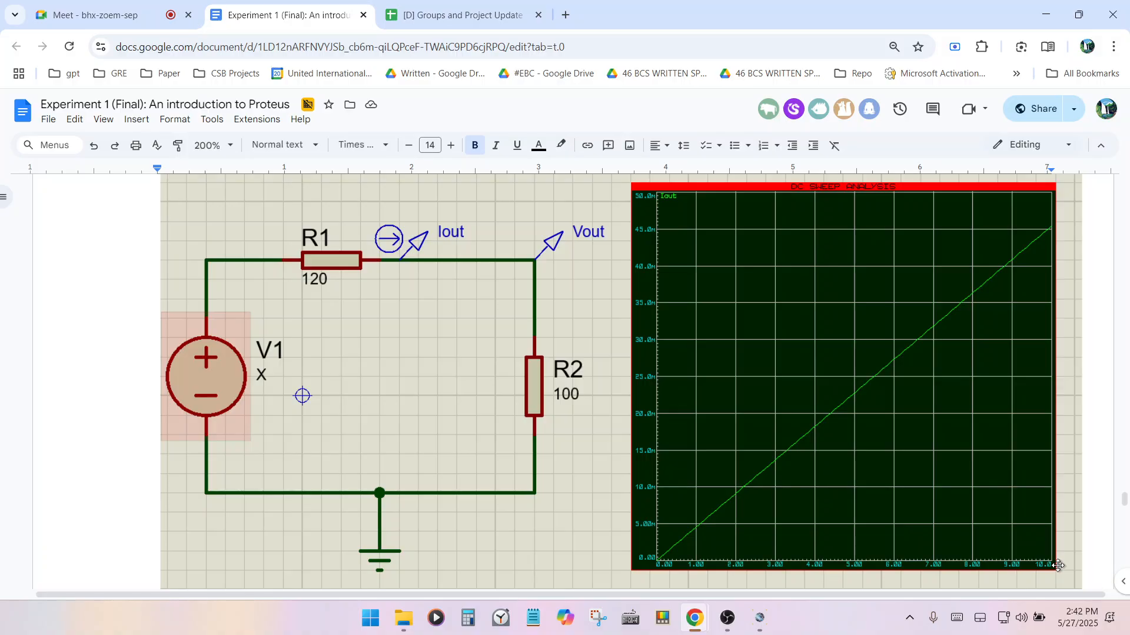
scroll(908, 522, "up", 10)
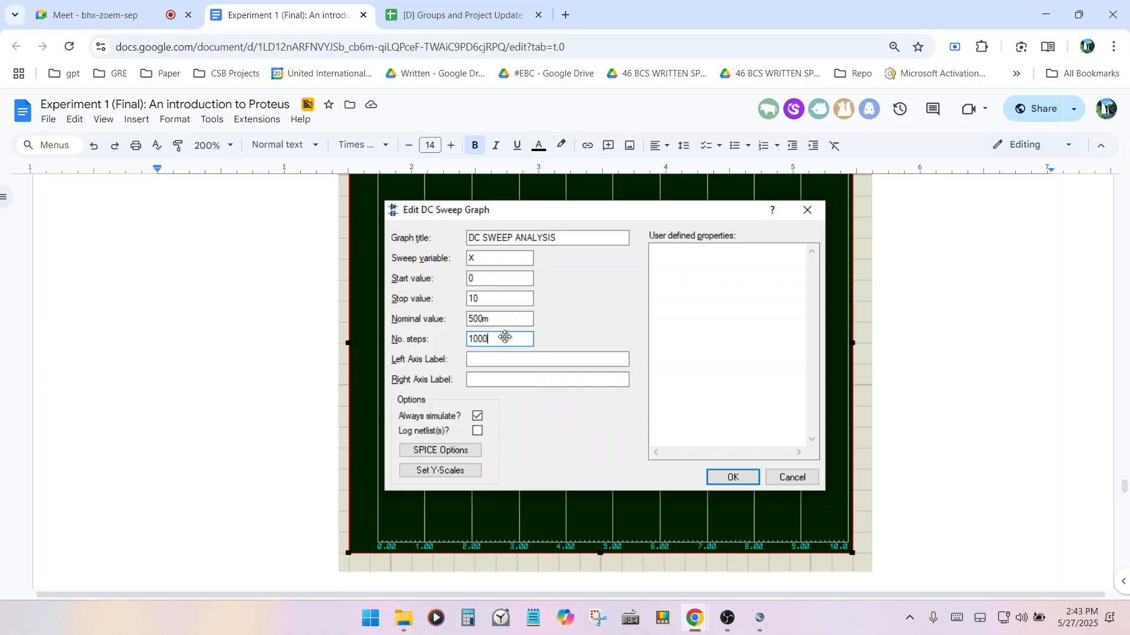
scroll(507, 333, "down", 10)
scroll(686, 412, "up", 2)
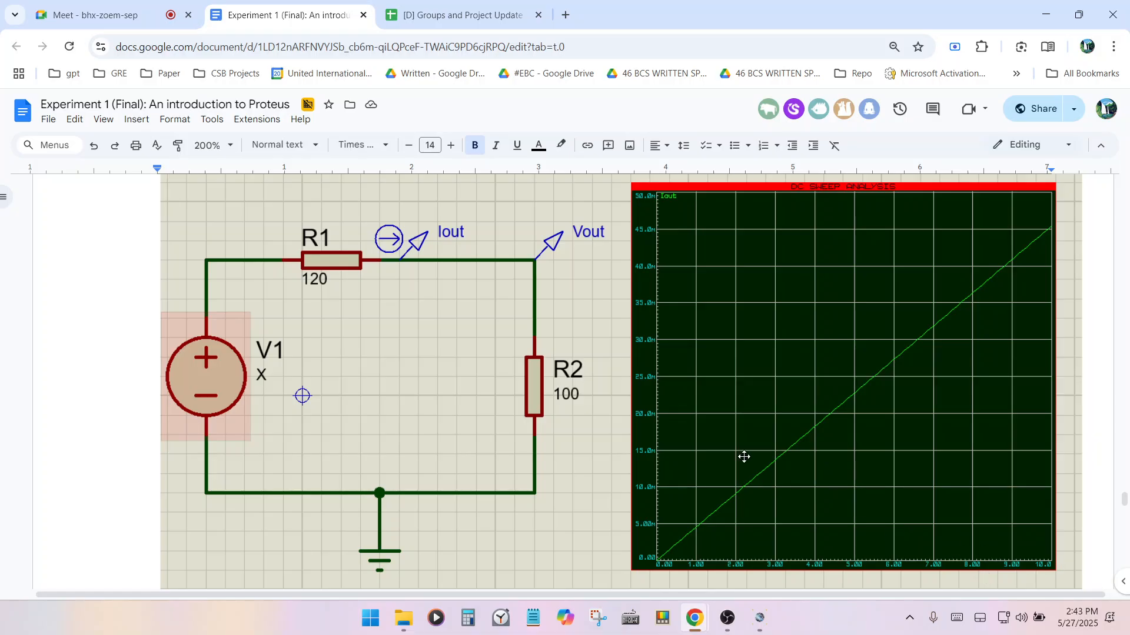
Step: Return to the Ex 1B(i) heading and highlight only the words "DC sweep analysis"
scroll(743, 454, "up", 10)
scroll(738, 447, "up", 10)
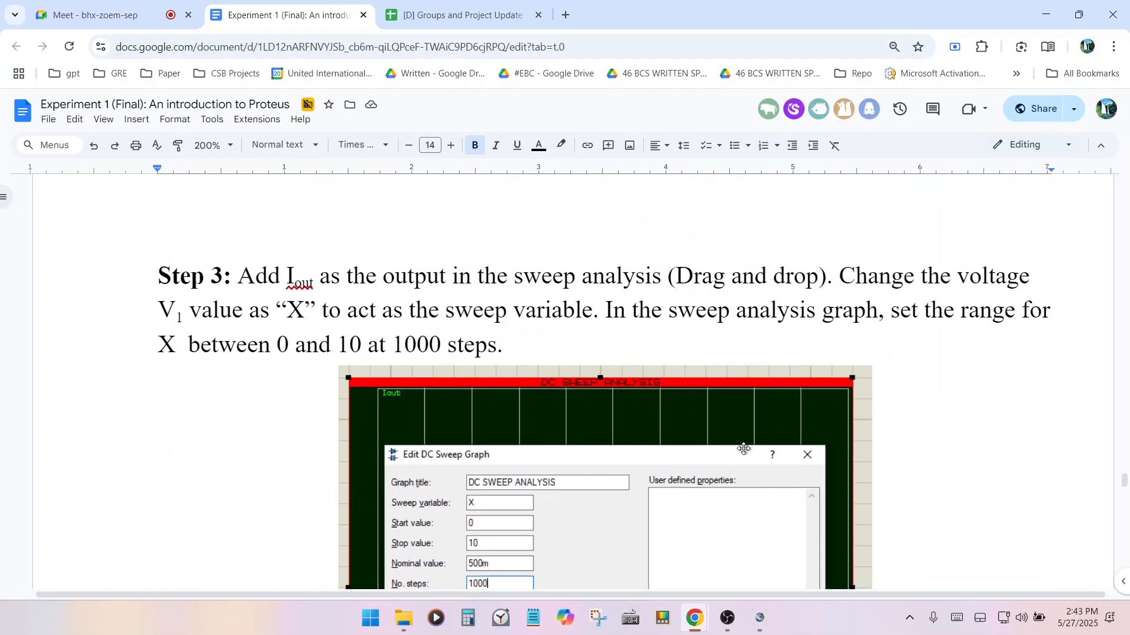
scroll(653, 427, "up", 15)
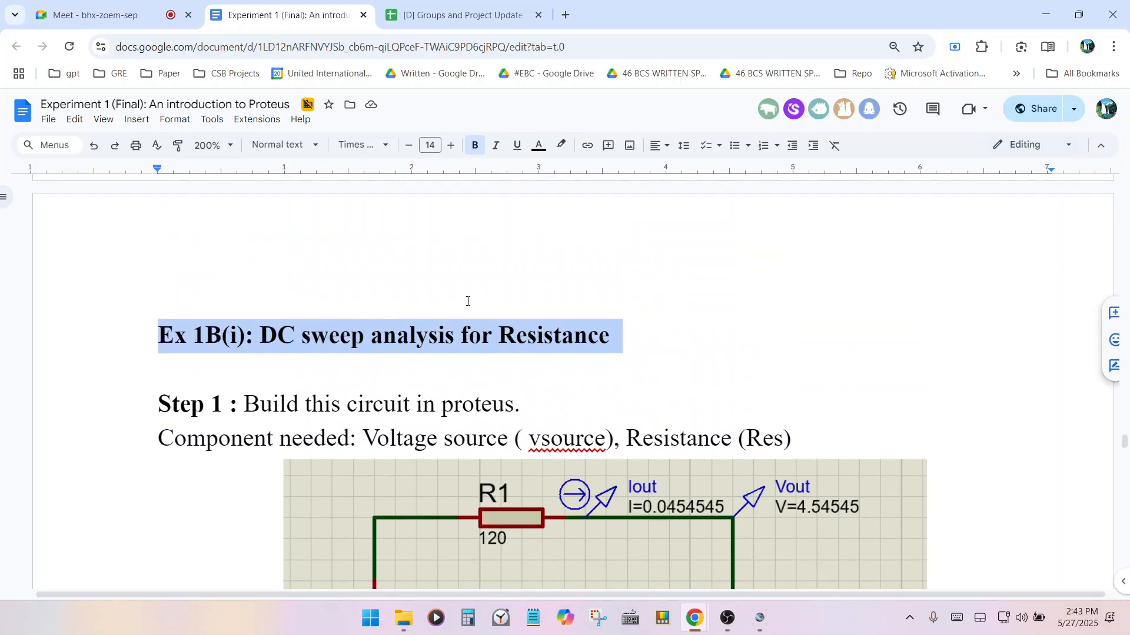
left_click(637, 334)
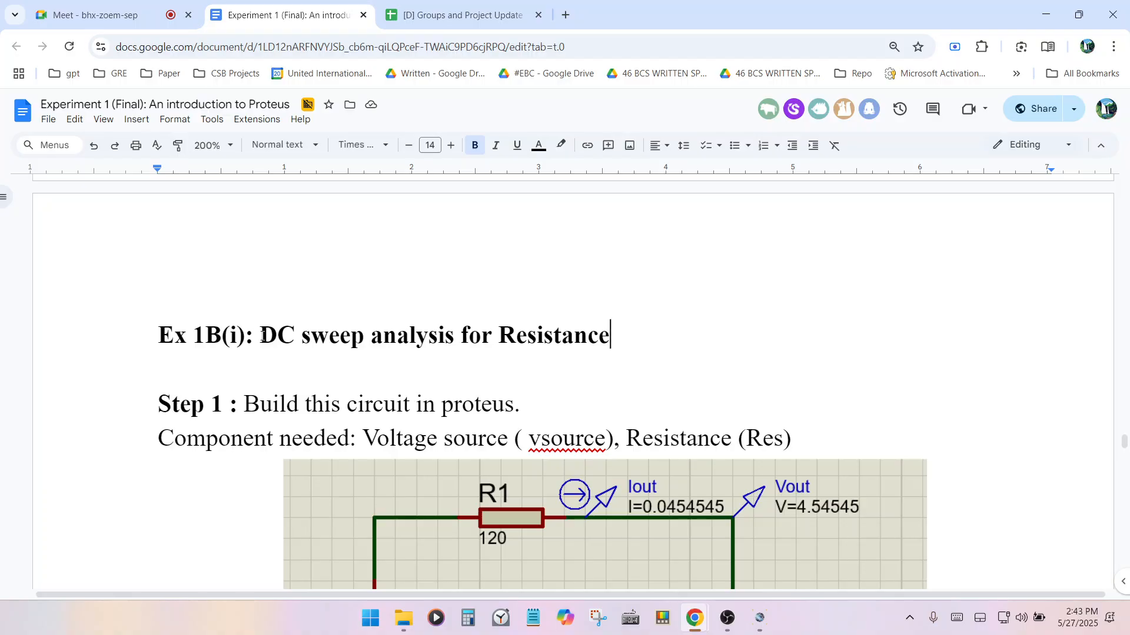
left_click_drag(263, 335, 451, 337)
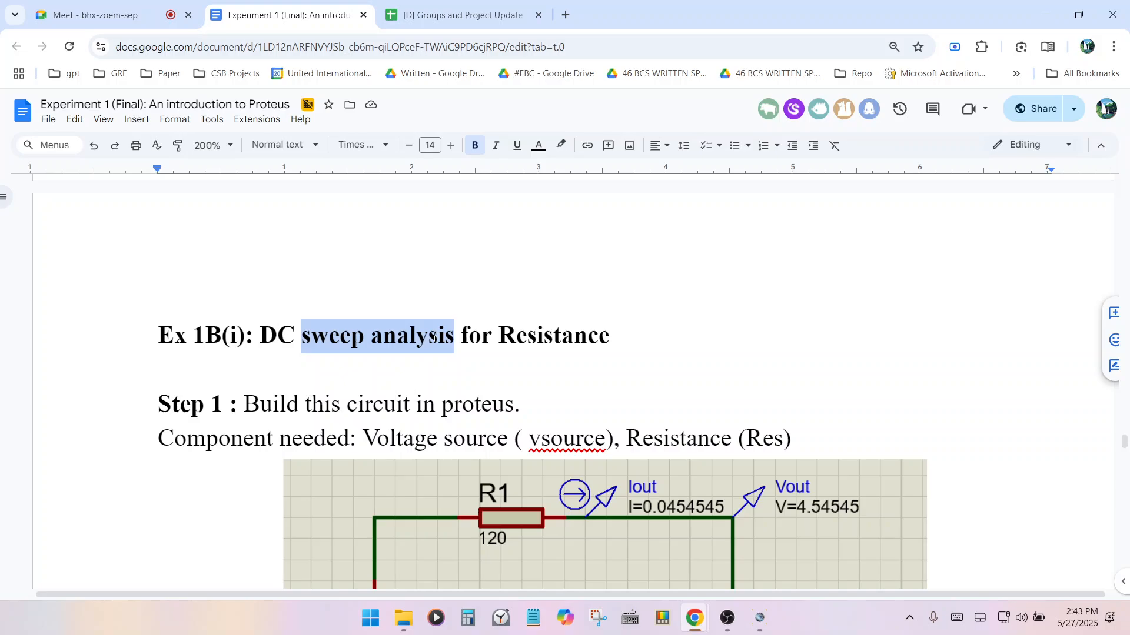
left_click_drag(267, 340, 451, 341)
Step: Review the Ex 1B(i) instructions again from the Step 1 circuit to the final Iout graph and return to the heading
scroll(707, 382, "down", 4)
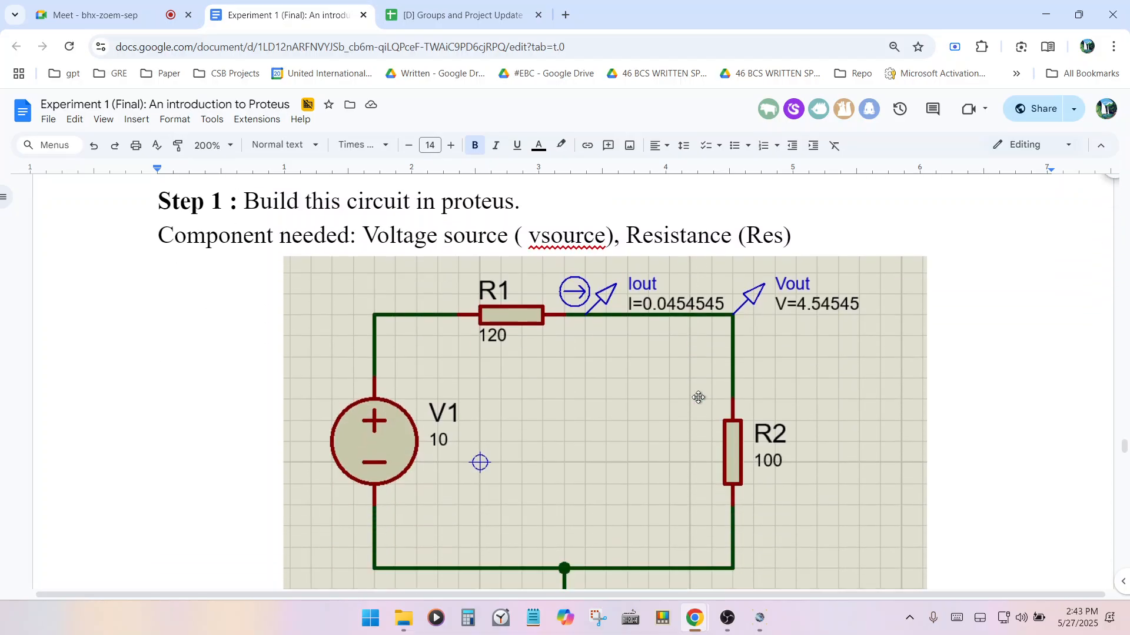
scroll(465, 404, "down", 7)
scroll(464, 403, "down", 15)
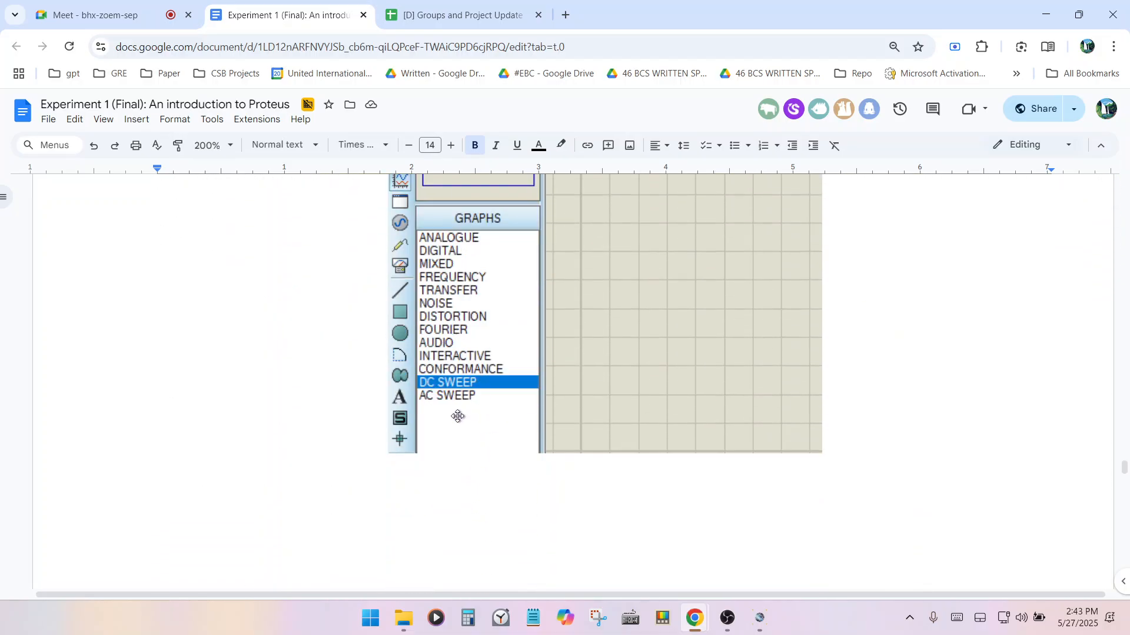
scroll(428, 432, "down", 4)
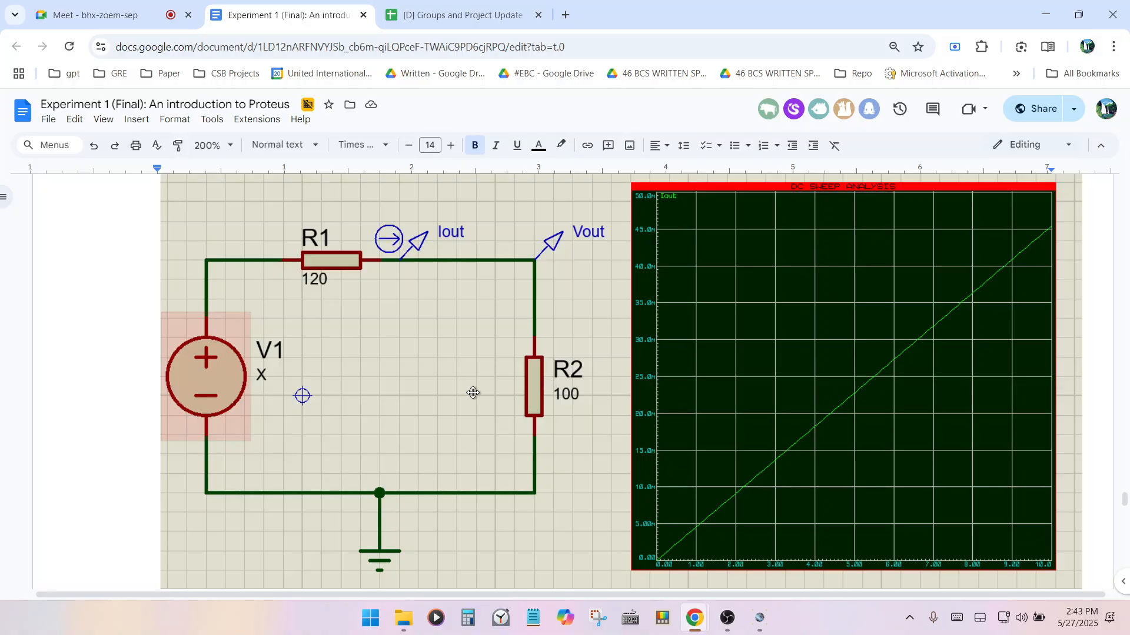
scroll(562, 429, "down", 2)
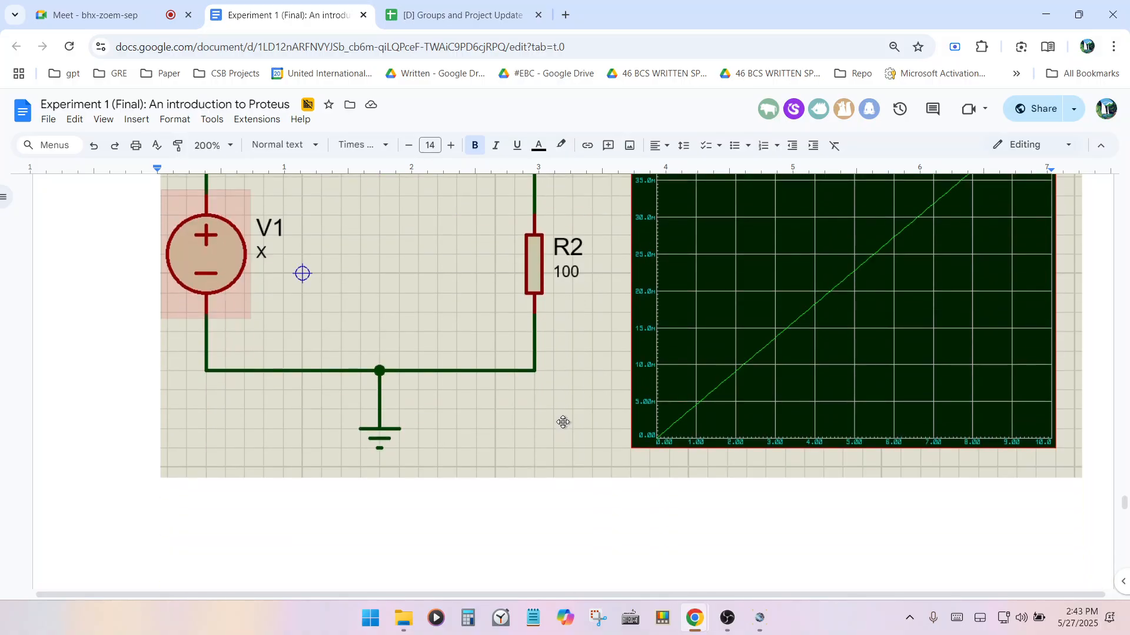
scroll(563, 421, "up", 2)
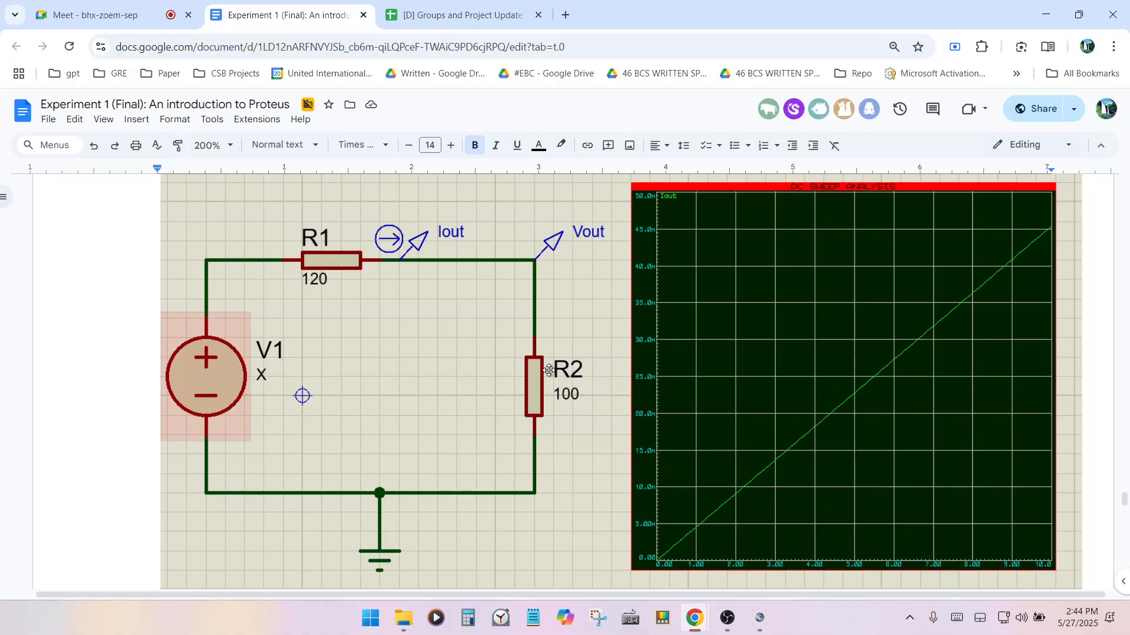
scroll(548, 370, "up", 20)
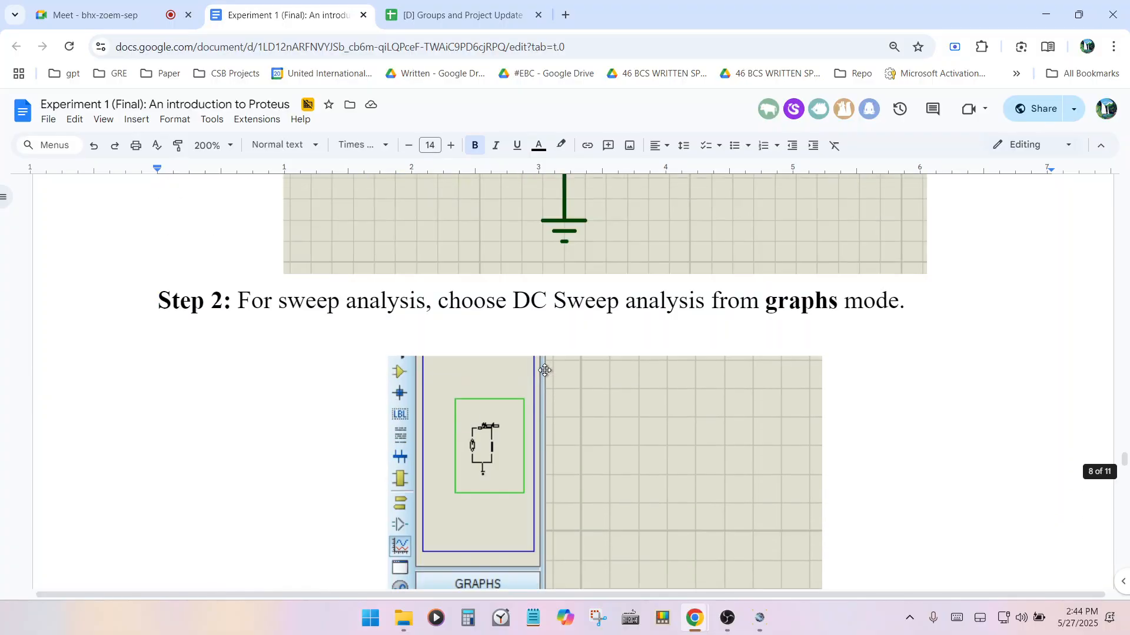
scroll(545, 370, "up", 14)
scroll(583, 377, "down", 2)
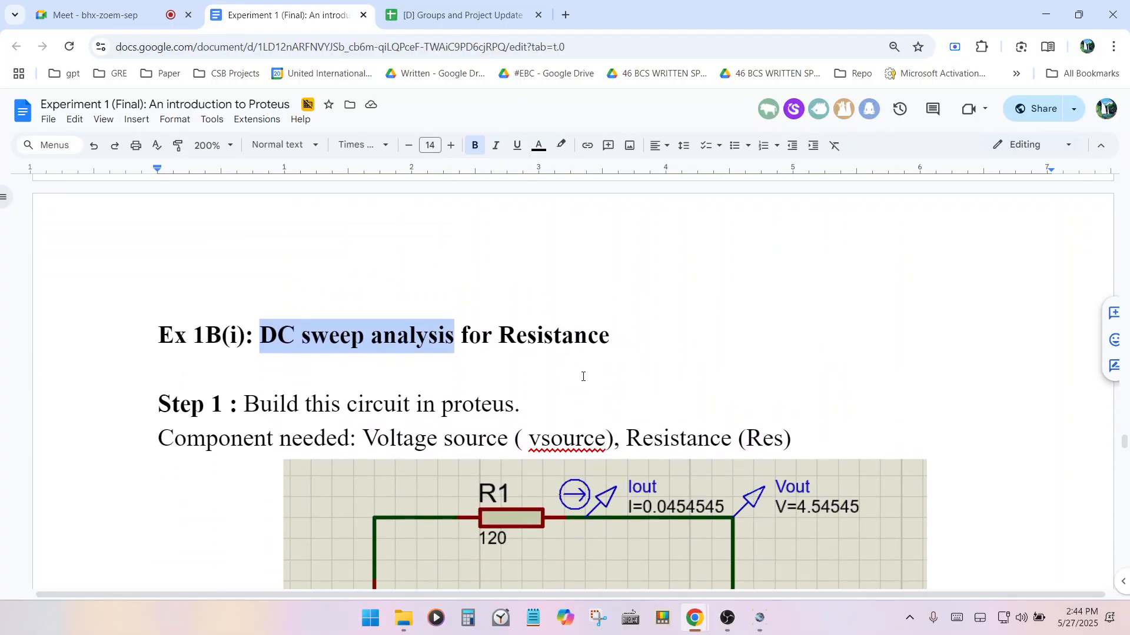
scroll(583, 377, "down", 2)
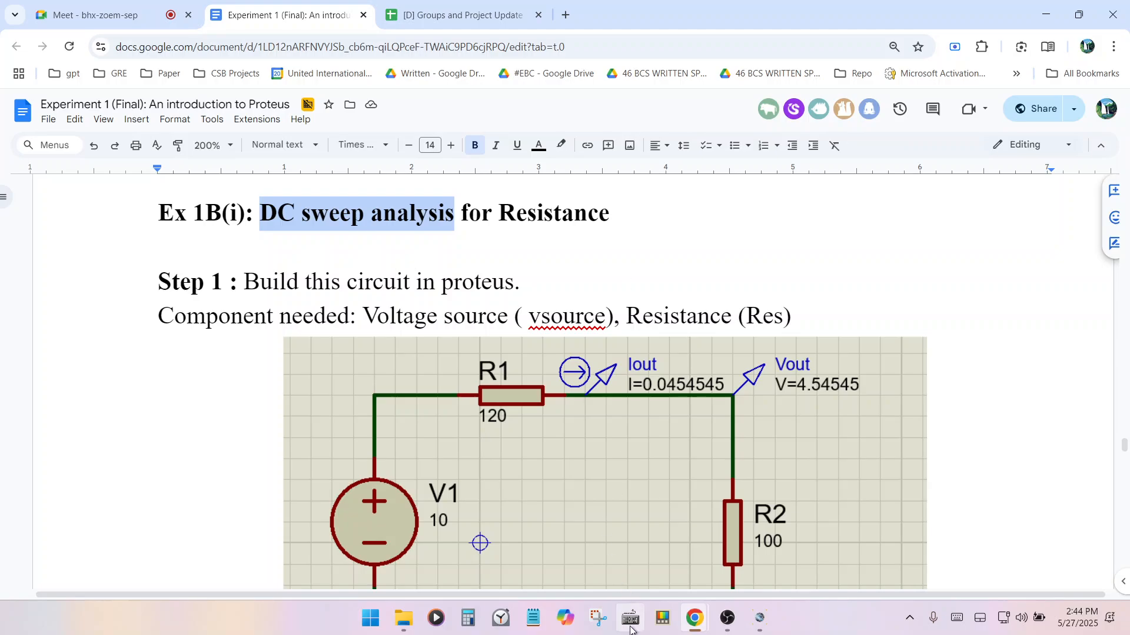
Step: Check the Google Meet call, return to the Experiment 1 document and hide the screen-sharing notice
mouse_move(694, 621)
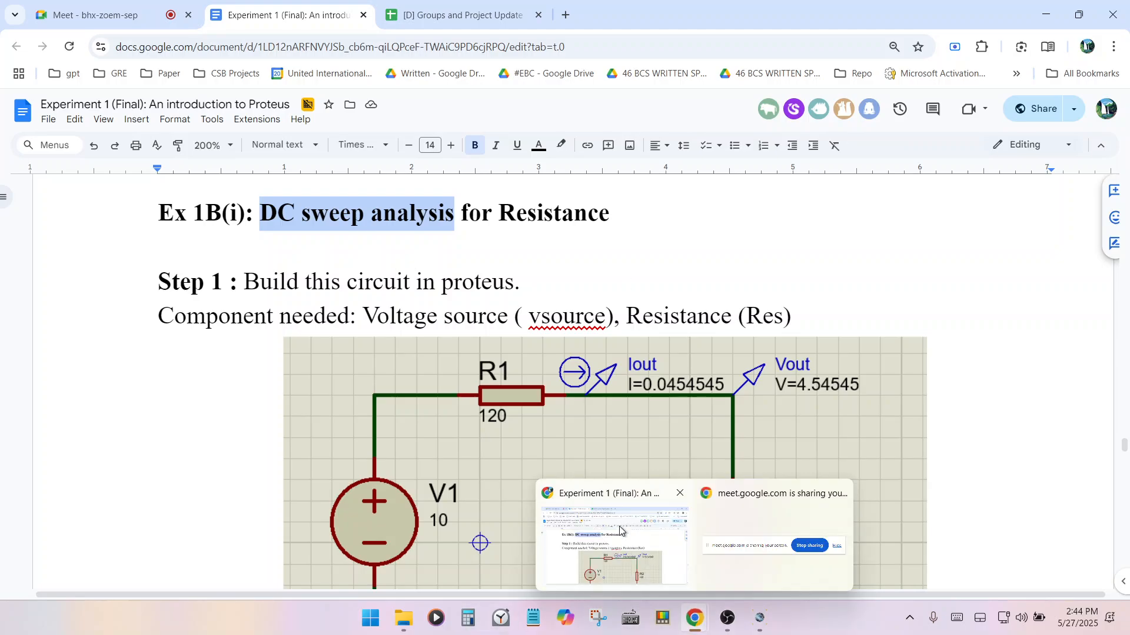
left_click(97, 14)
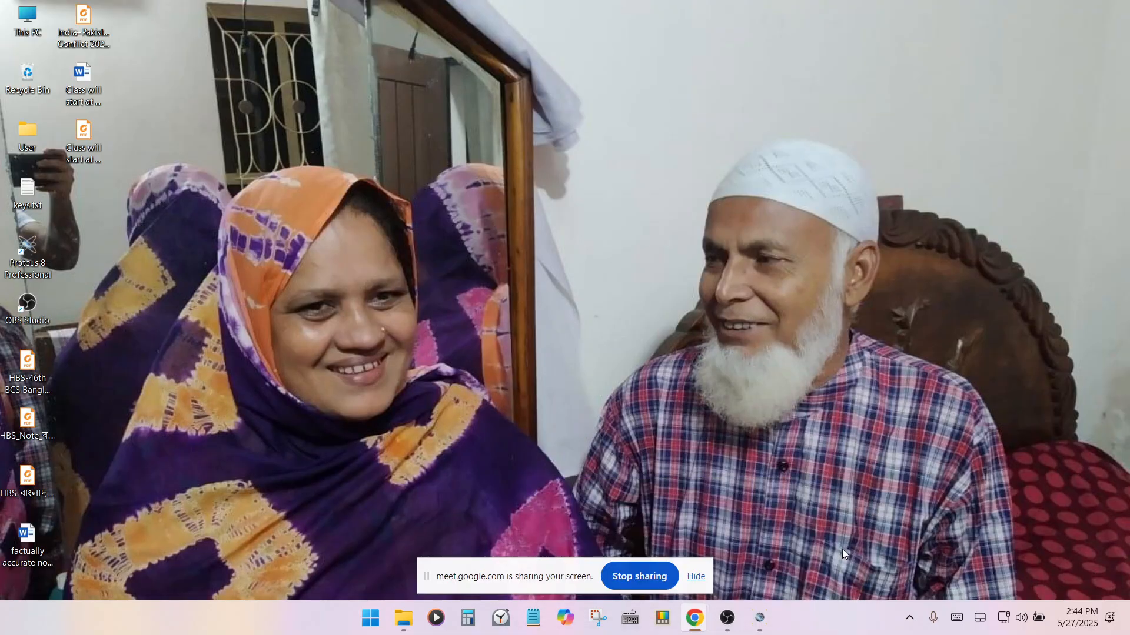
left_click(838, 549)
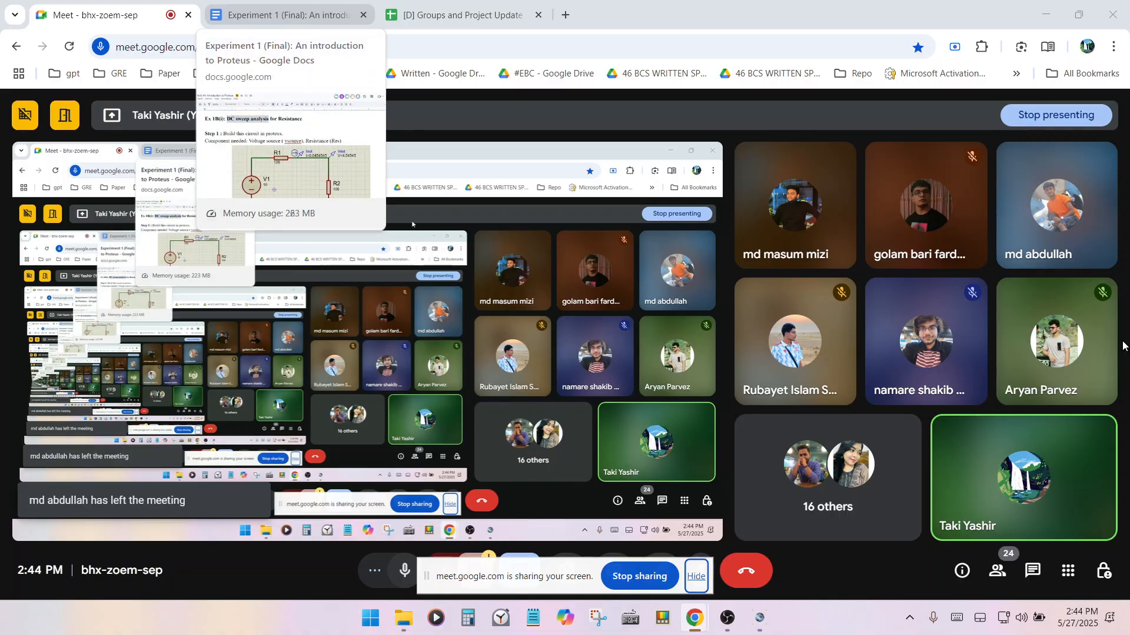
left_click(282, 15)
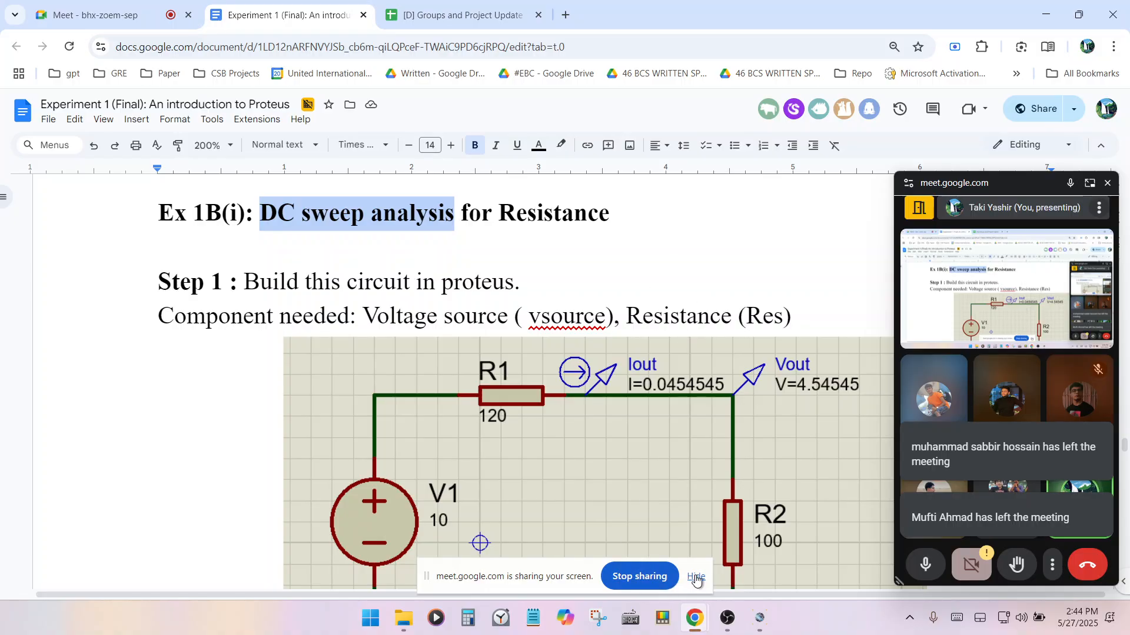
left_click(696, 578)
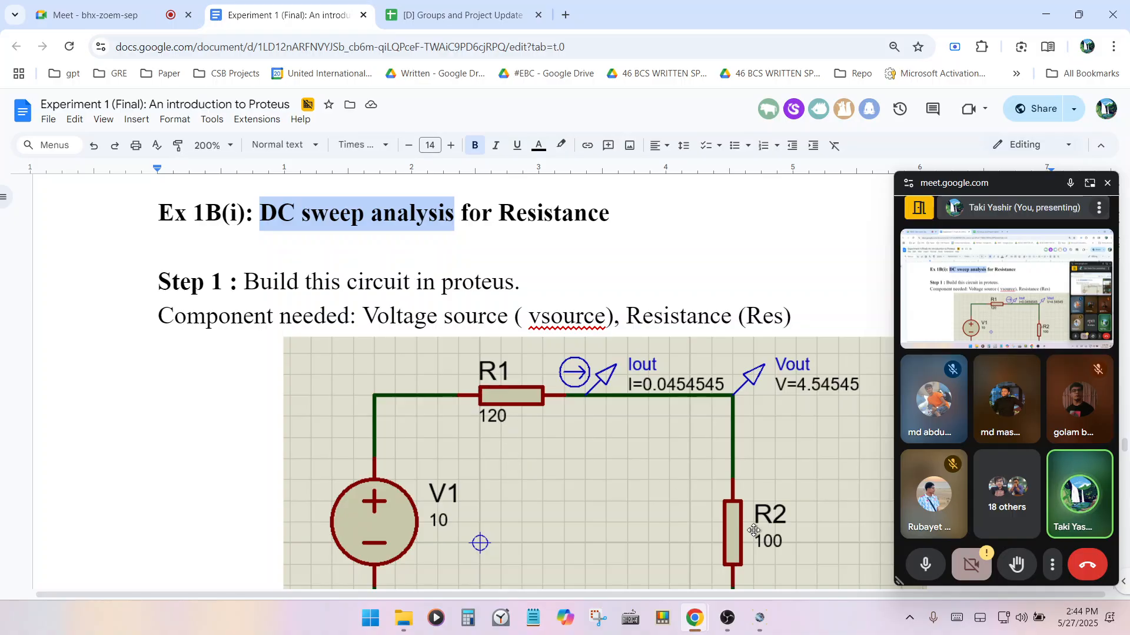
Step: Review the Step 1 circuit and the DC SWEEP choice in Step 2 of Ex 1B(i)
scroll(746, 502, "down", 4)
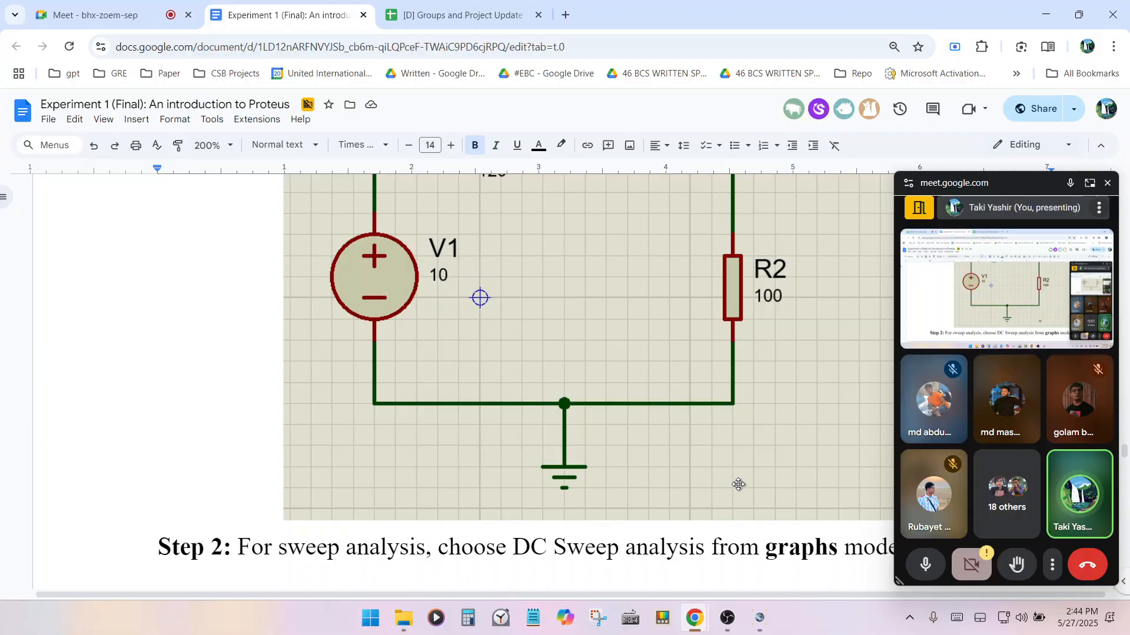
scroll(732, 484, "up", 4)
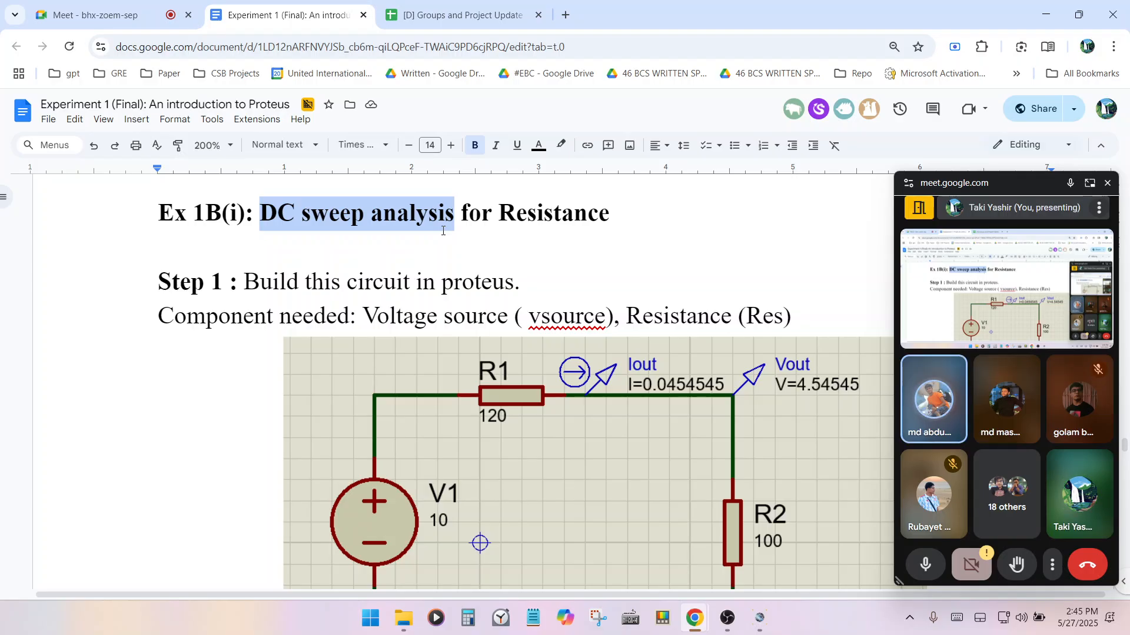
scroll(443, 231, "down", 4)
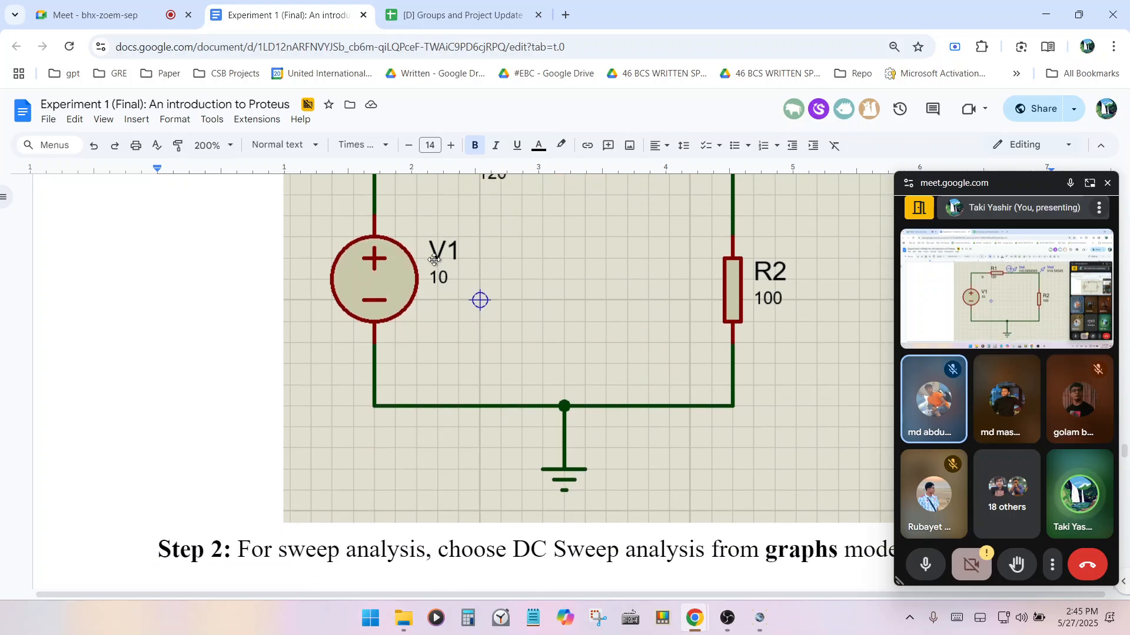
scroll(452, 321, "down", 10)
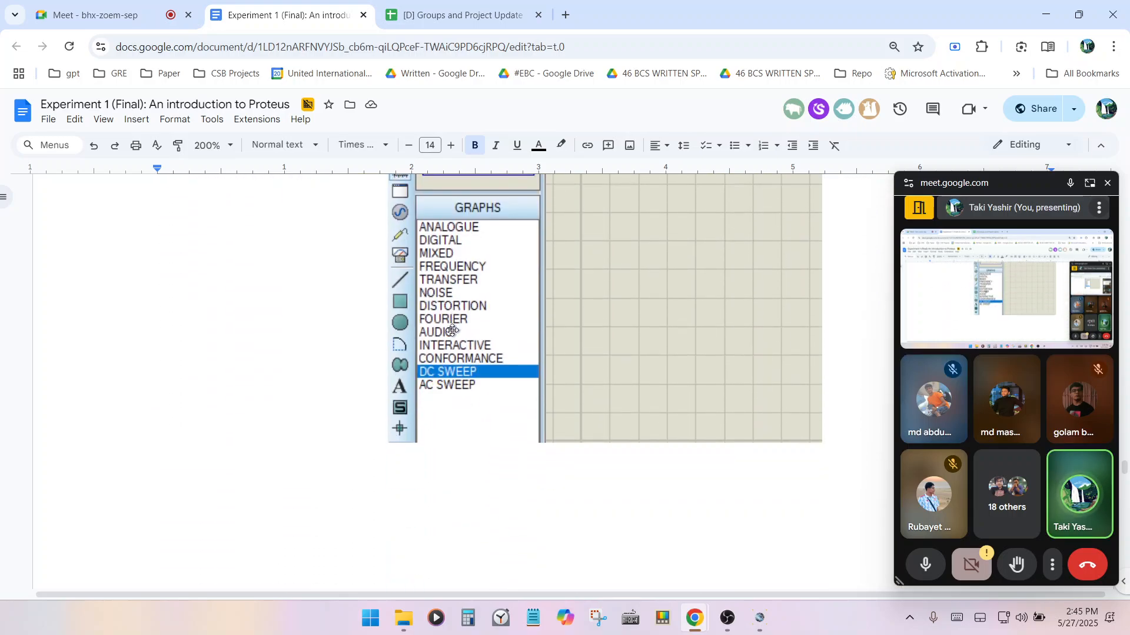
Step: Review the rest of Ex 1B(i), from the graph's sweep settings to the Step 4 circuit and Iout graph
scroll(452, 330, "down", 10)
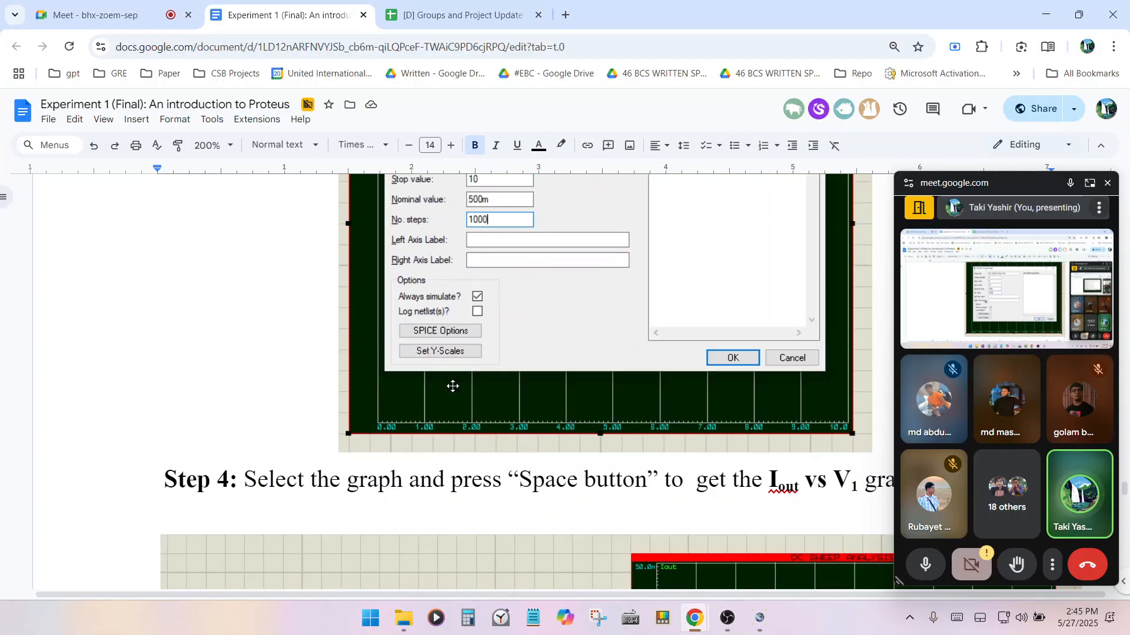
scroll(452, 387, "down", 4)
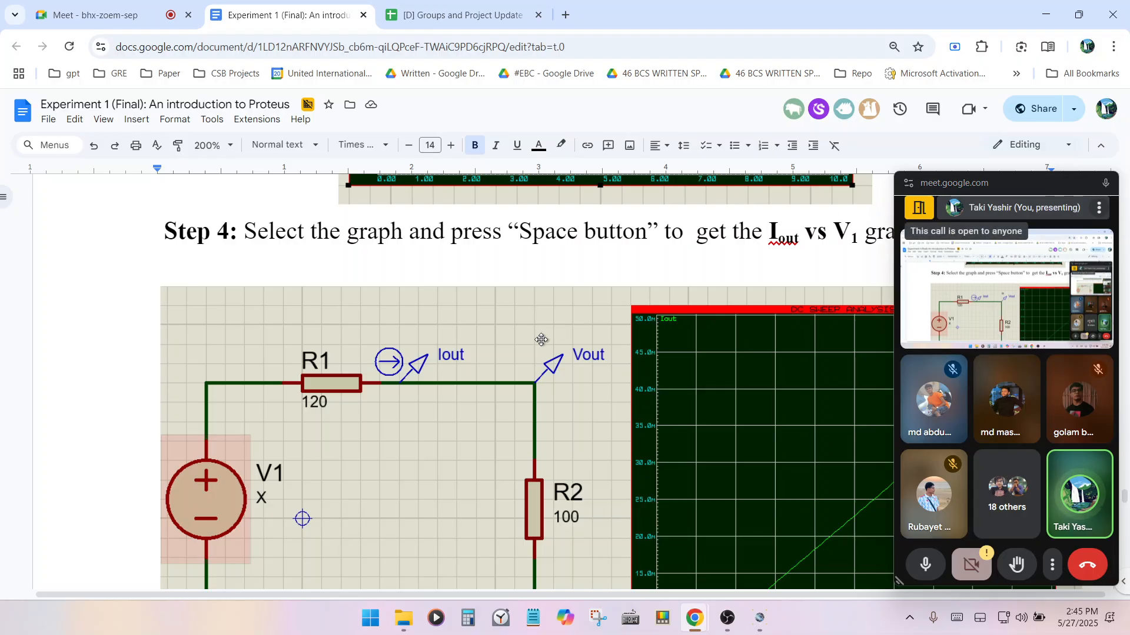
scroll(521, 334, "down", 2)
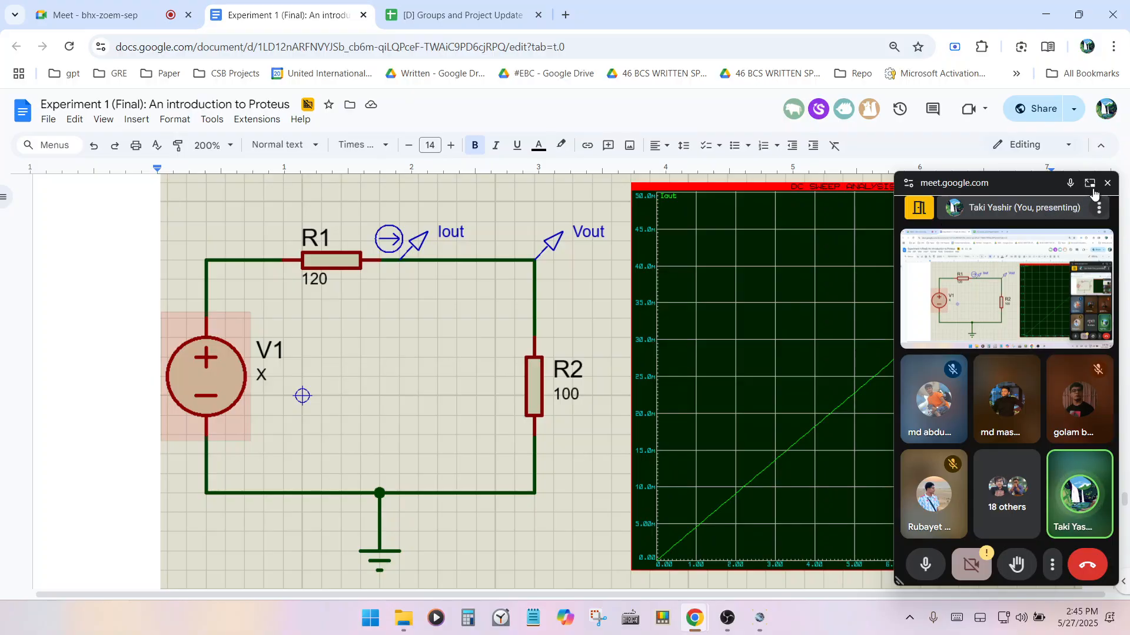
Step: Check the Google Meet call, return to the Experiment 1 document and close the floating call window
left_click(1090, 184)
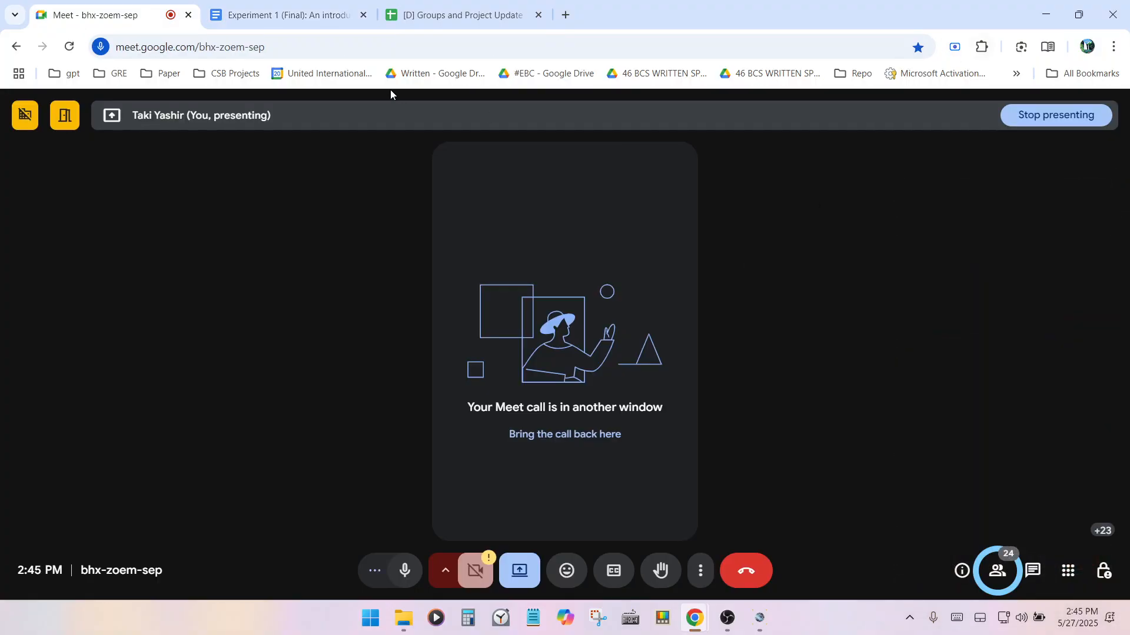
left_click(285, 14)
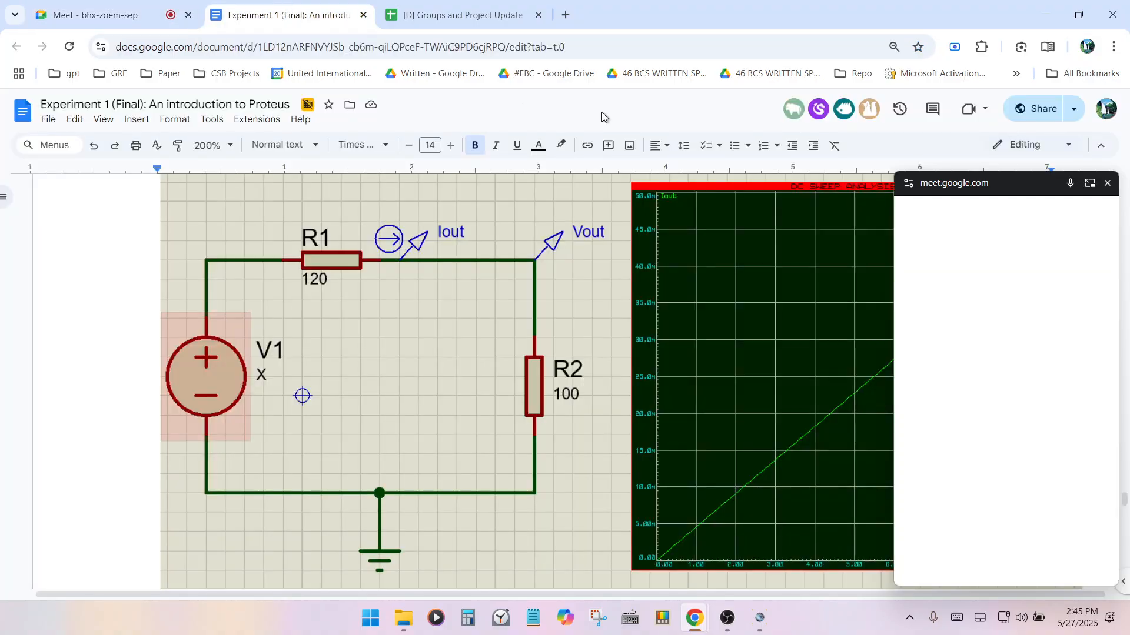
left_click(1107, 183)
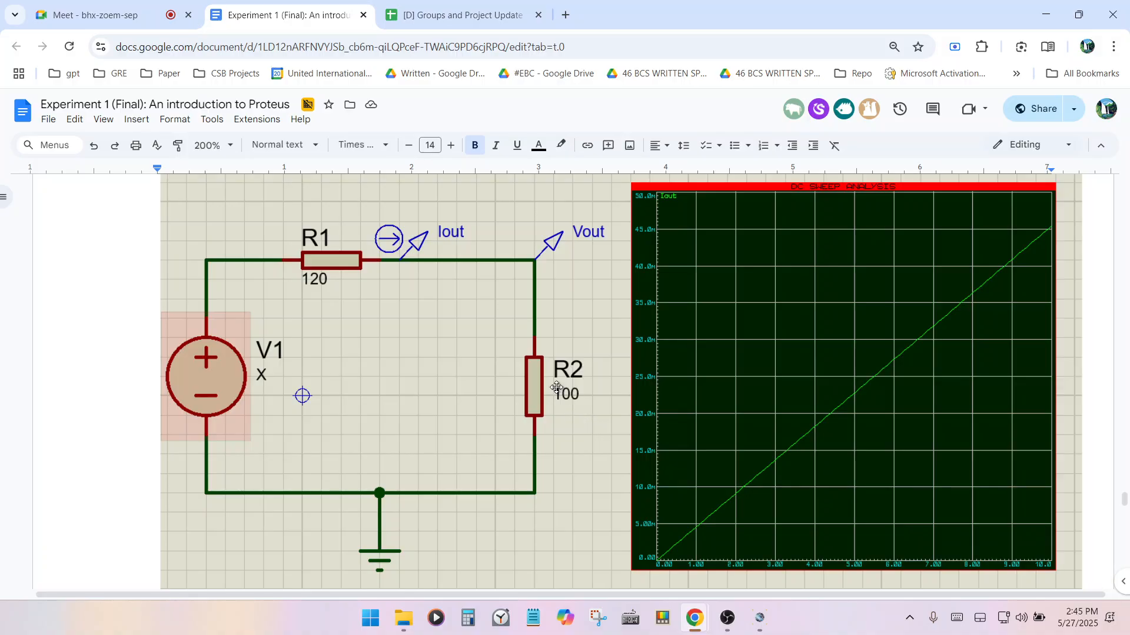
Step: Look ahead past the Iout graph to the diode circuit in the Experiment 1 document
scroll(564, 484, "down", 20)
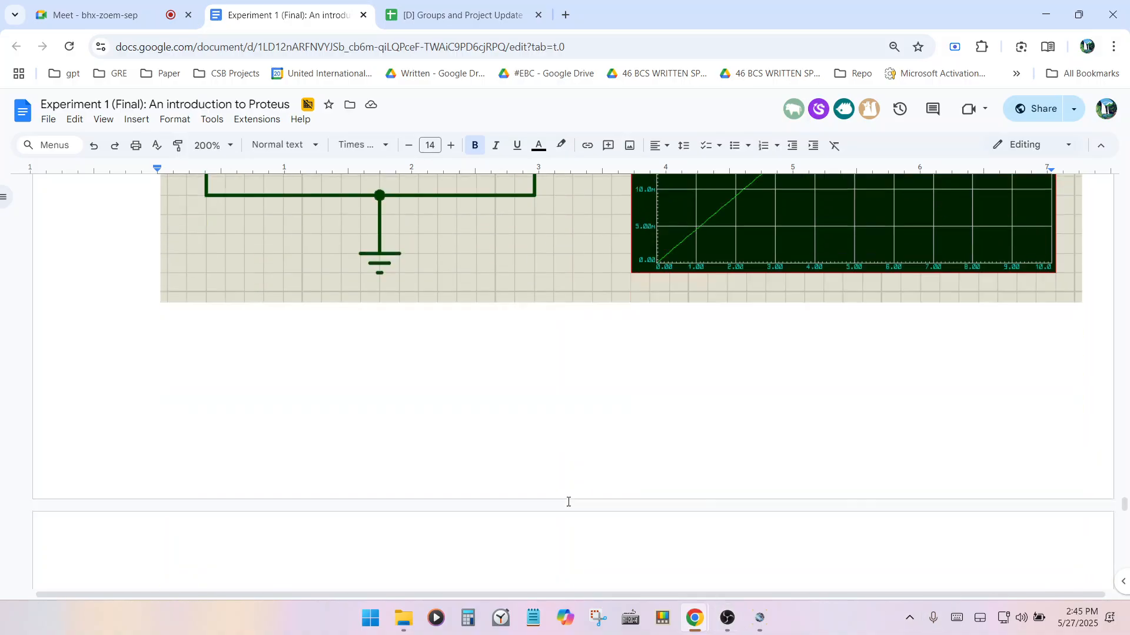
scroll(595, 500, "down", 5)
scroll(598, 479, "up", 10)
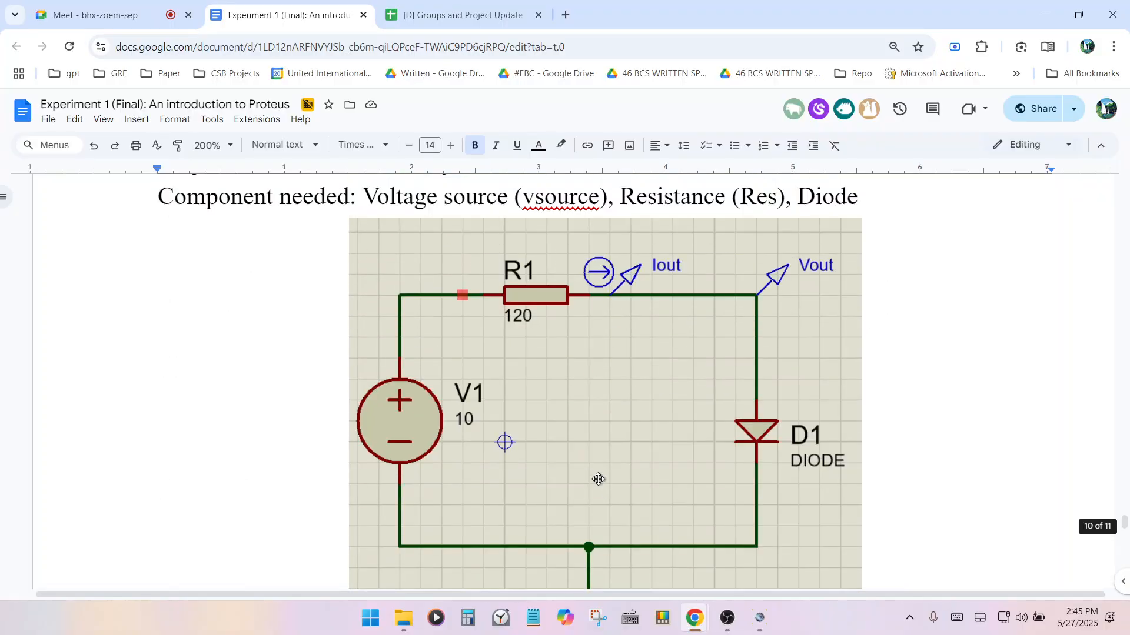
Step: Switch to Proteus and delete the whole battery, button and LED circuit with its probes from the schematic
left_click(759, 618)
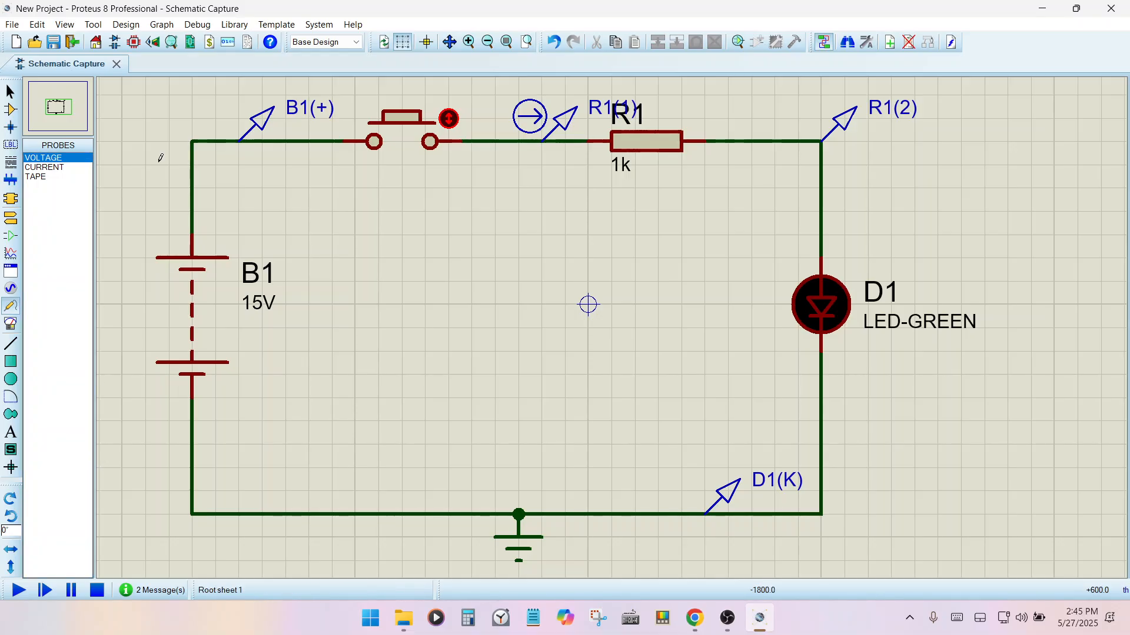
left_click(10, 91)
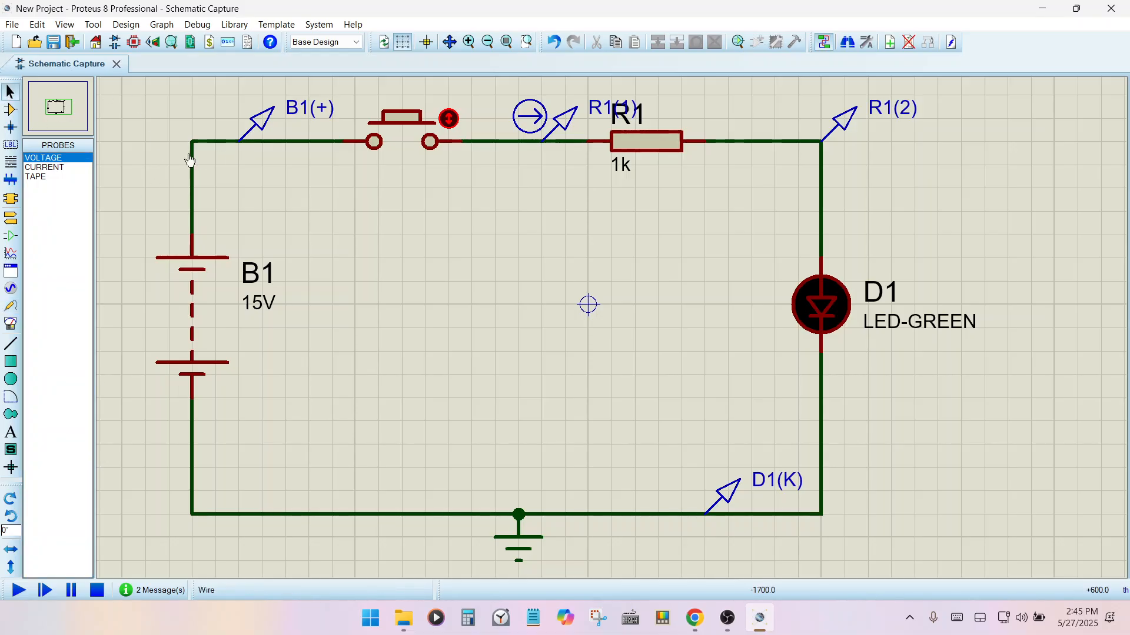
key("ctrl+a")
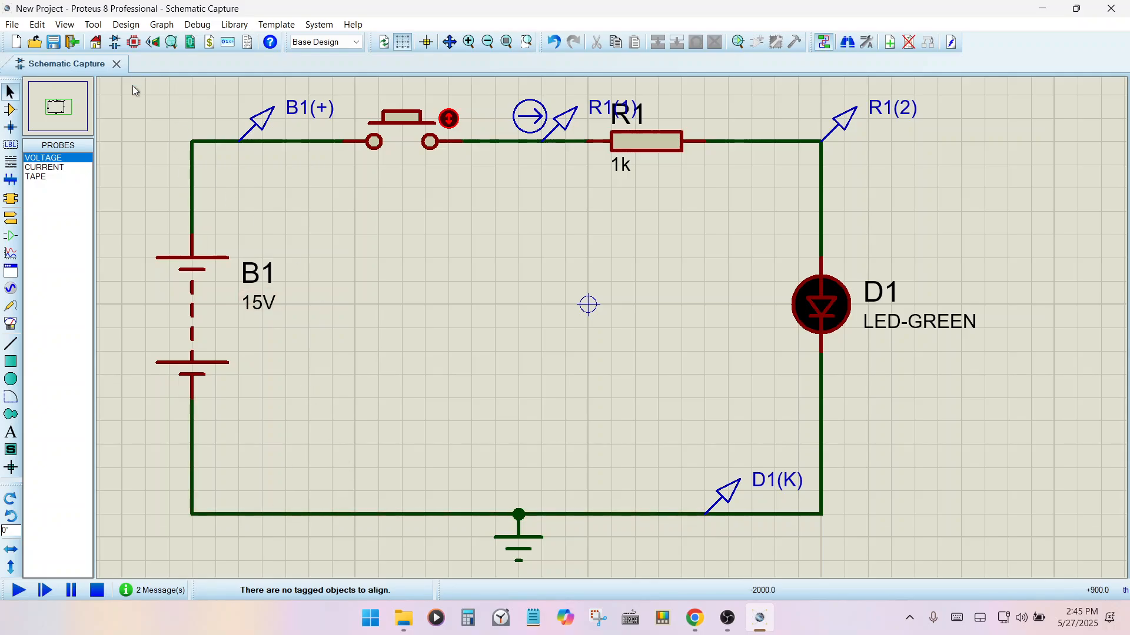
left_click_drag(122, 94, 983, 565)
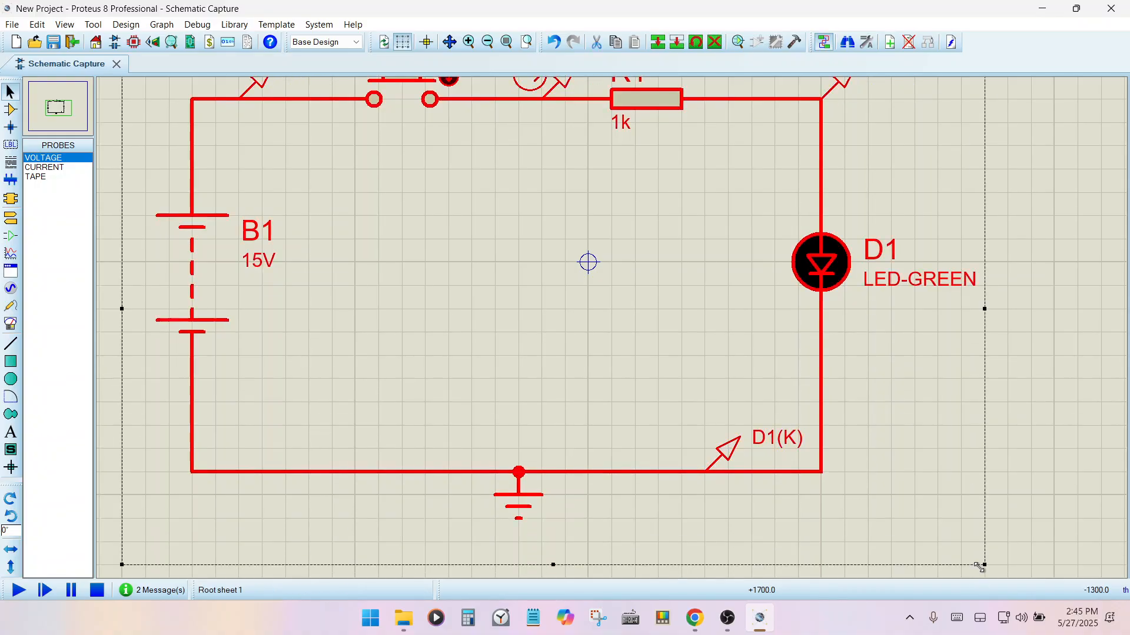
key("Delete")
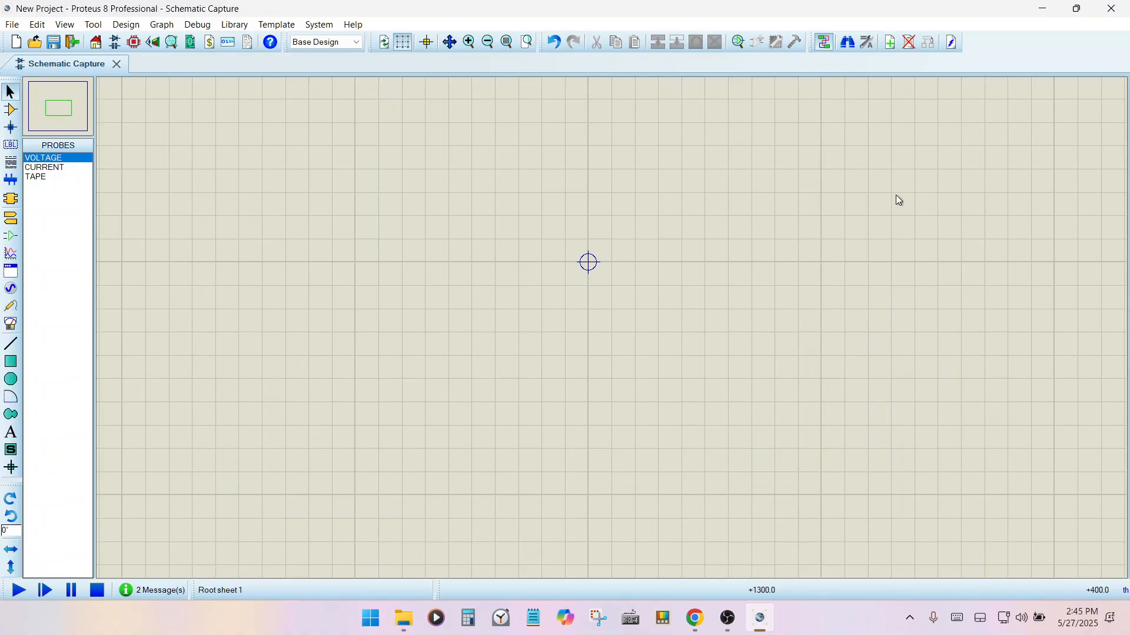
scroll(673, 302, "down", 1)
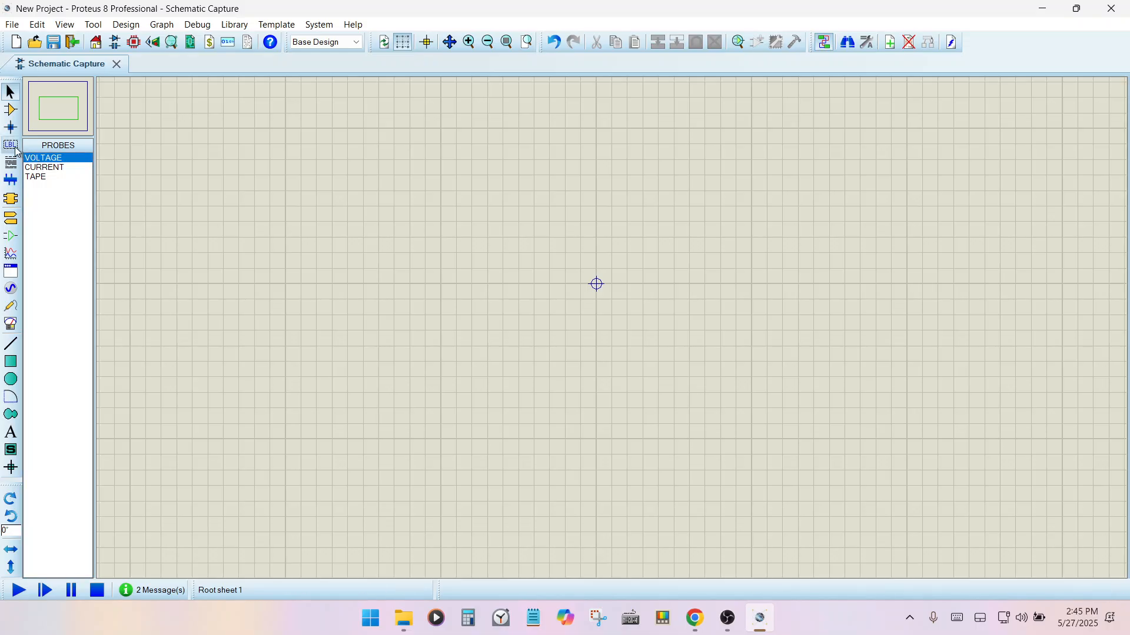
Step: Place two RES resistors side by side in a horizontal row on the empty schematic
left_click(10, 109)
left_click(43, 187)
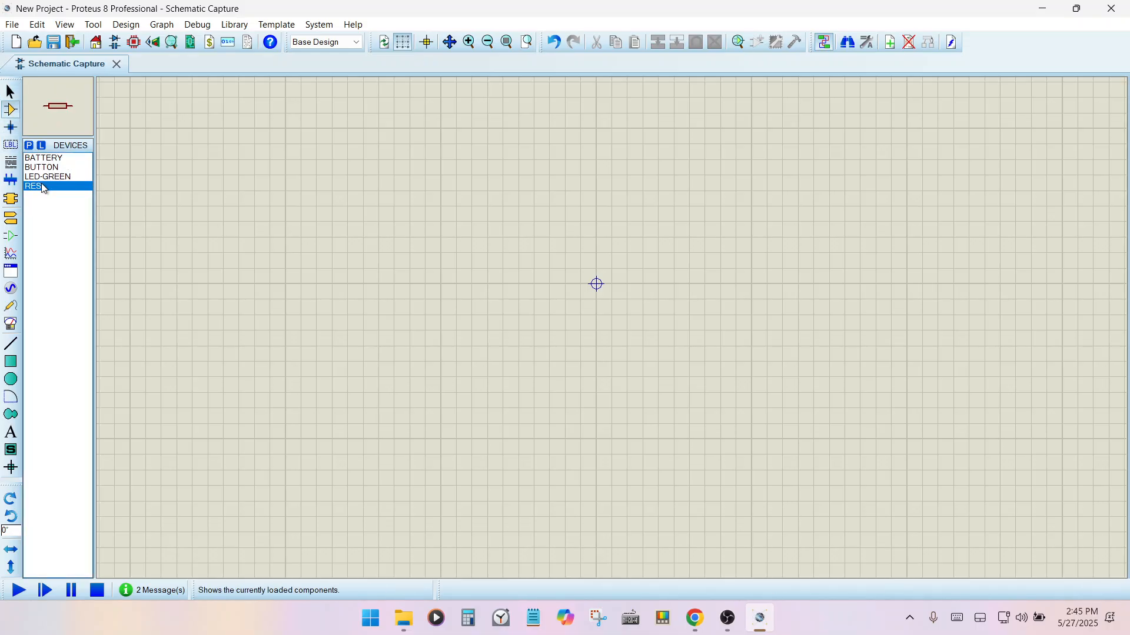
left_click(324, 217)
left_click(480, 206)
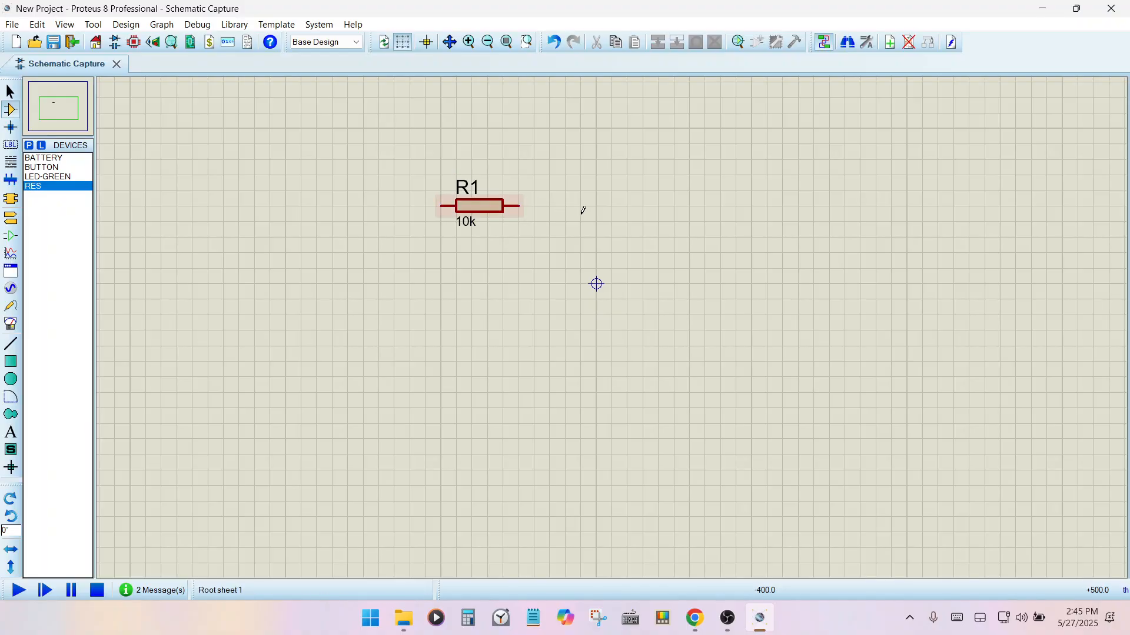
left_click(611, 215)
left_click(697, 206)
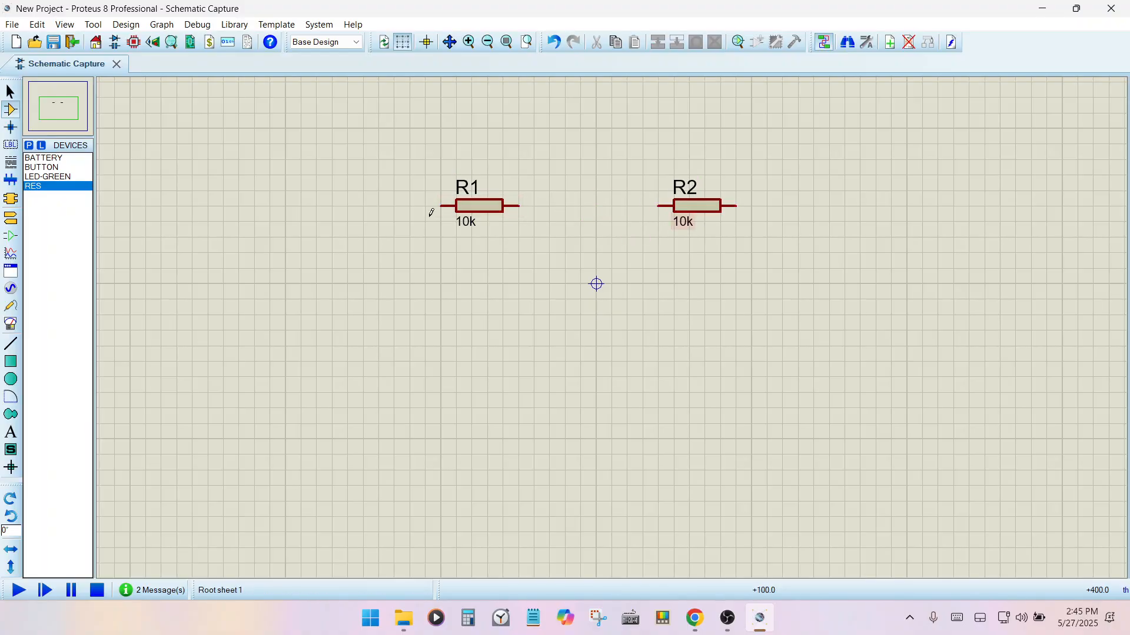
Step: Find the VSOURCE DC voltage source in the device library and place one below and left of R1
left_click(29, 146)
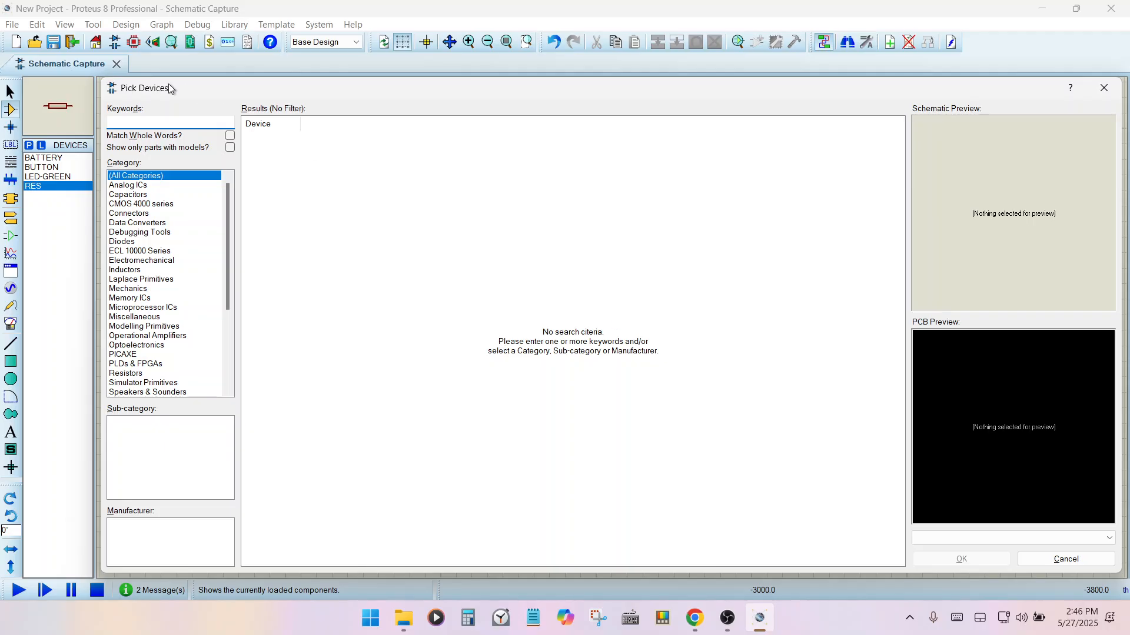
type("vsouce")
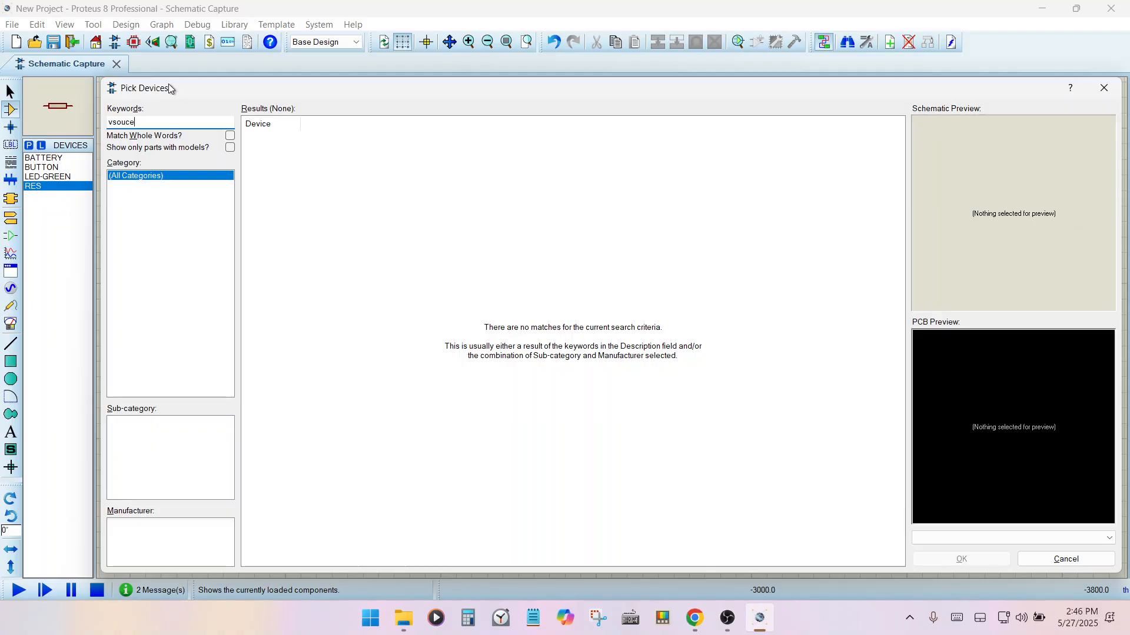
key("BackSpace")
key("BackSpace")
type("rce")
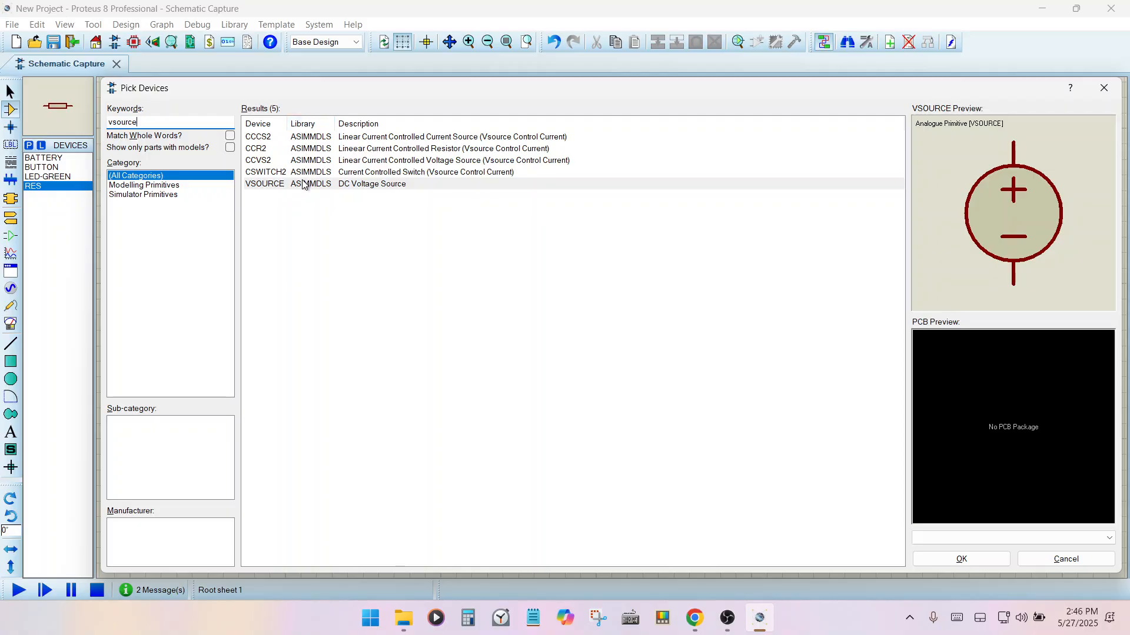
left_click(369, 185)
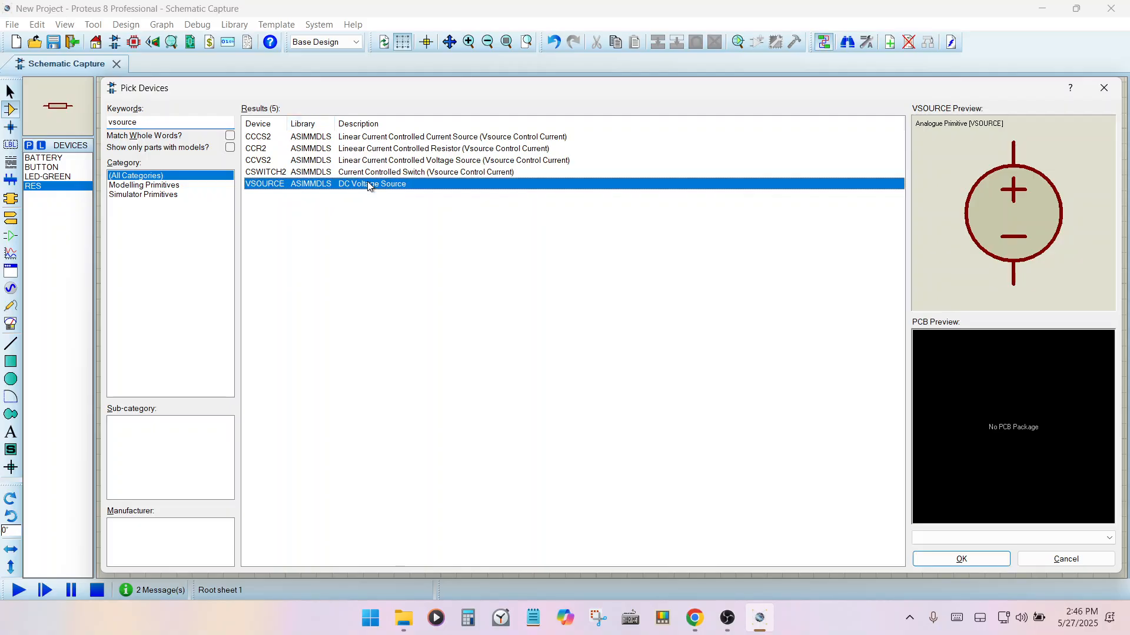
left_click(961, 559)
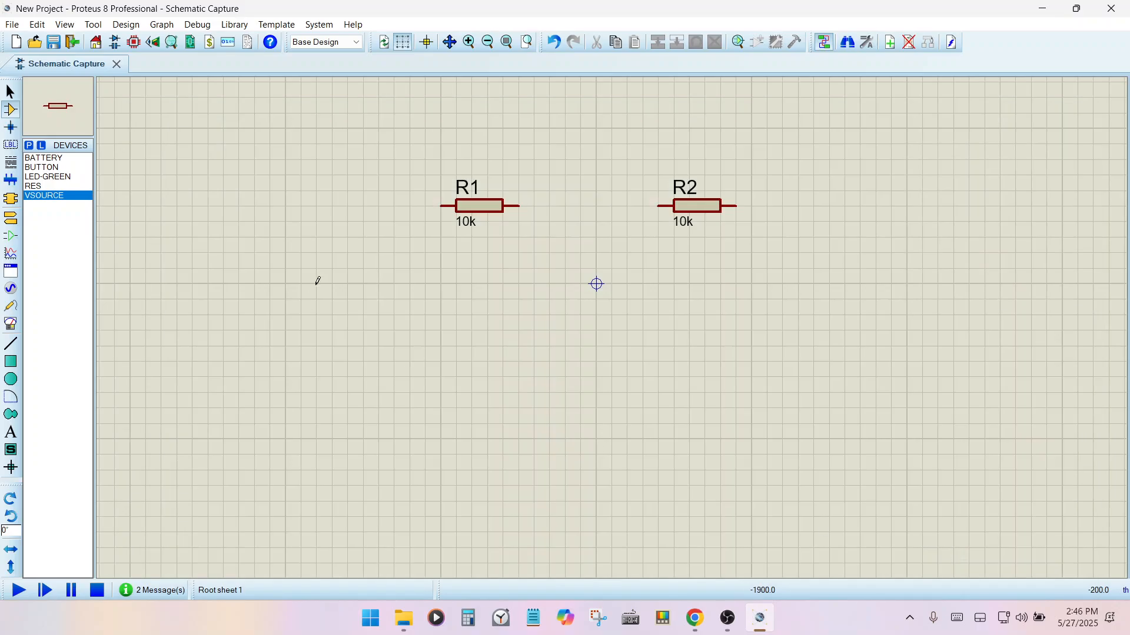
left_click(347, 299)
left_click(286, 299)
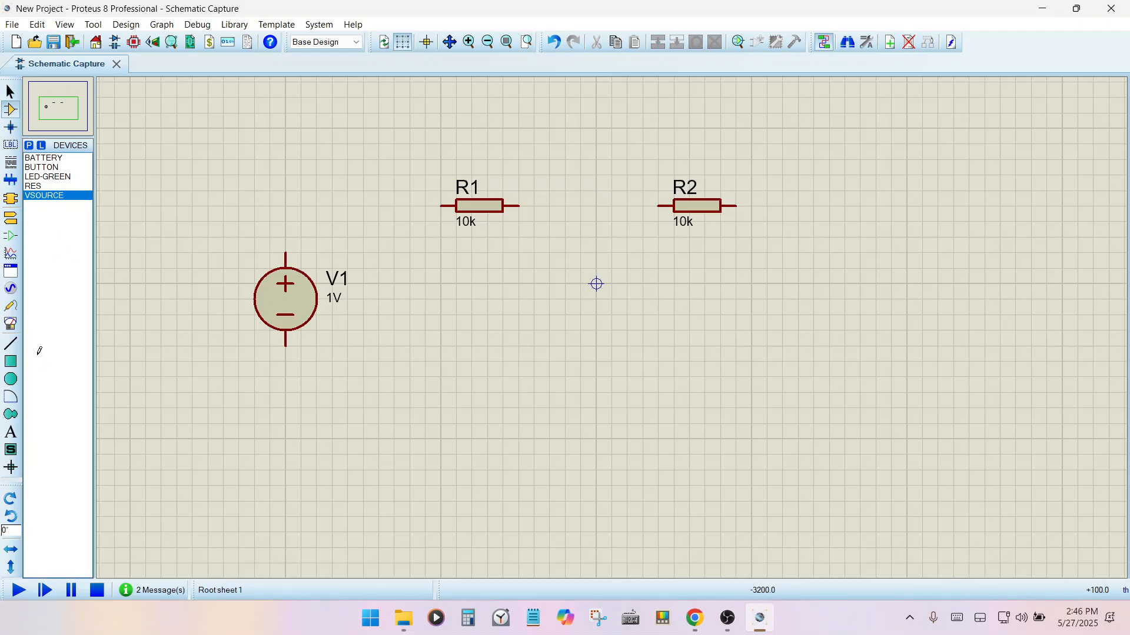
Step: Wire V1, R1 and R2 into a closed series loop and move V1 lower on its branch
left_click(286, 253)
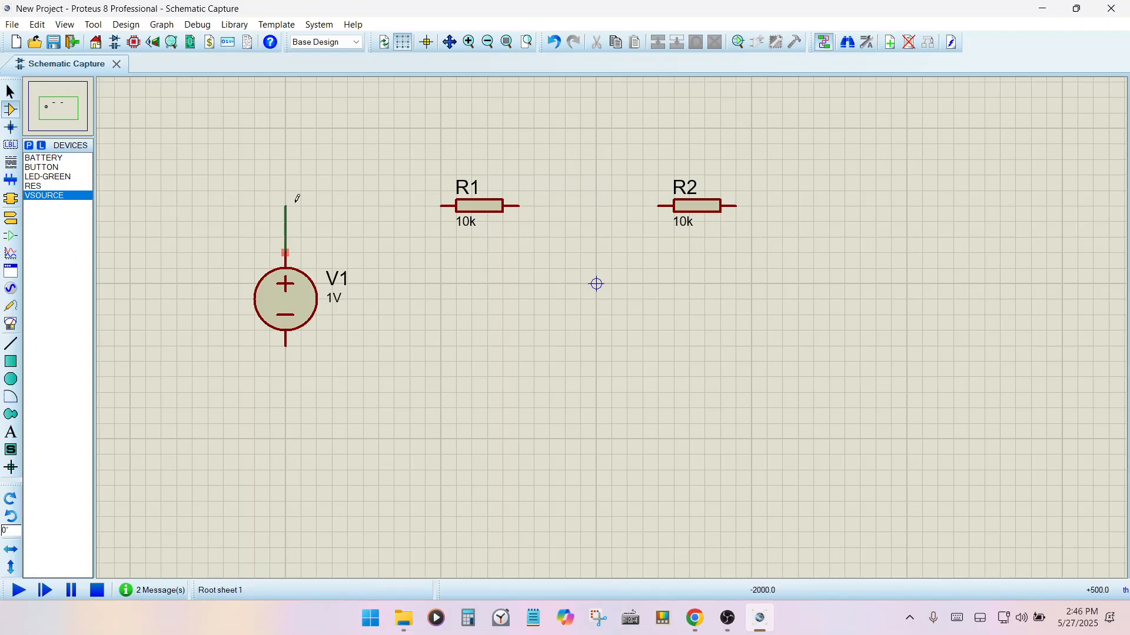
left_click(439, 204)
left_click(518, 205)
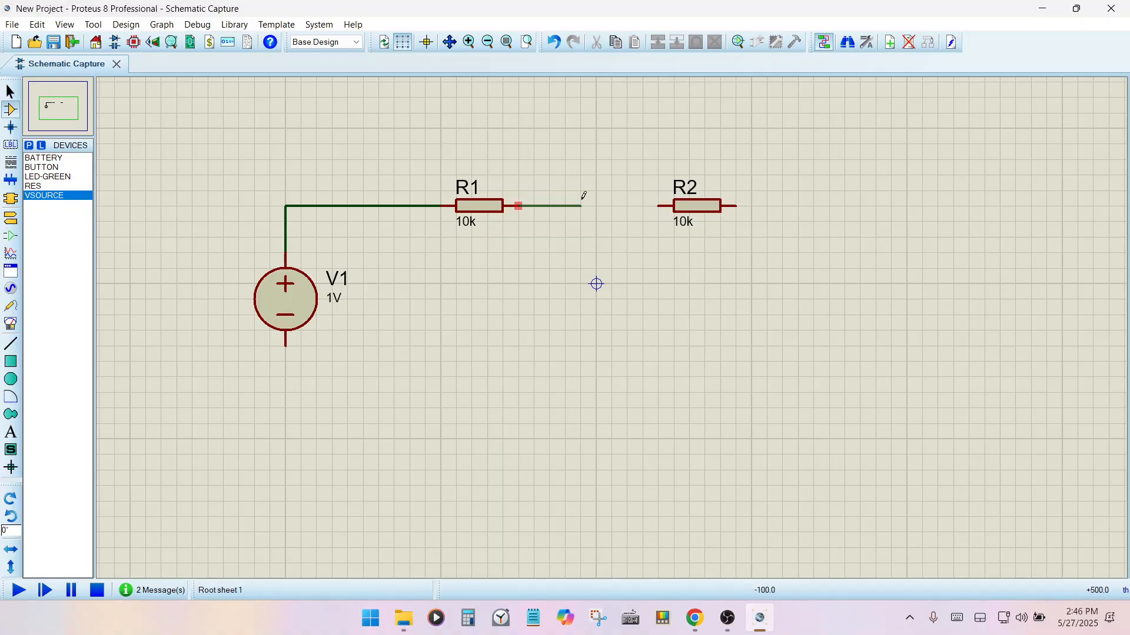
left_click(655, 204)
left_click(735, 206)
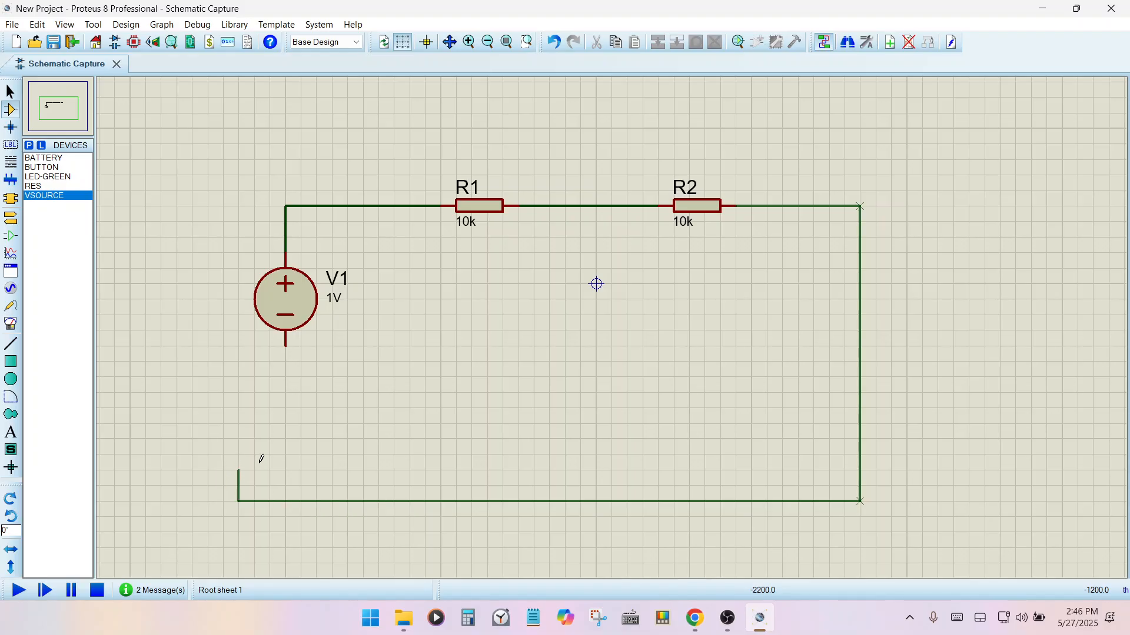
left_click(286, 344)
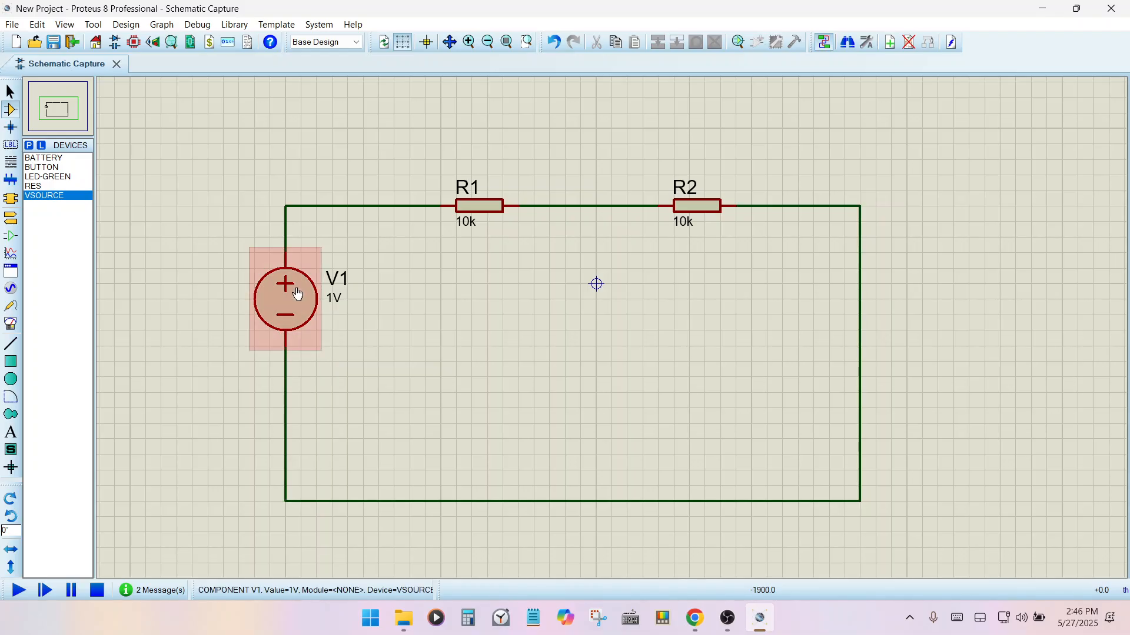
left_click_drag(294, 296, 301, 366)
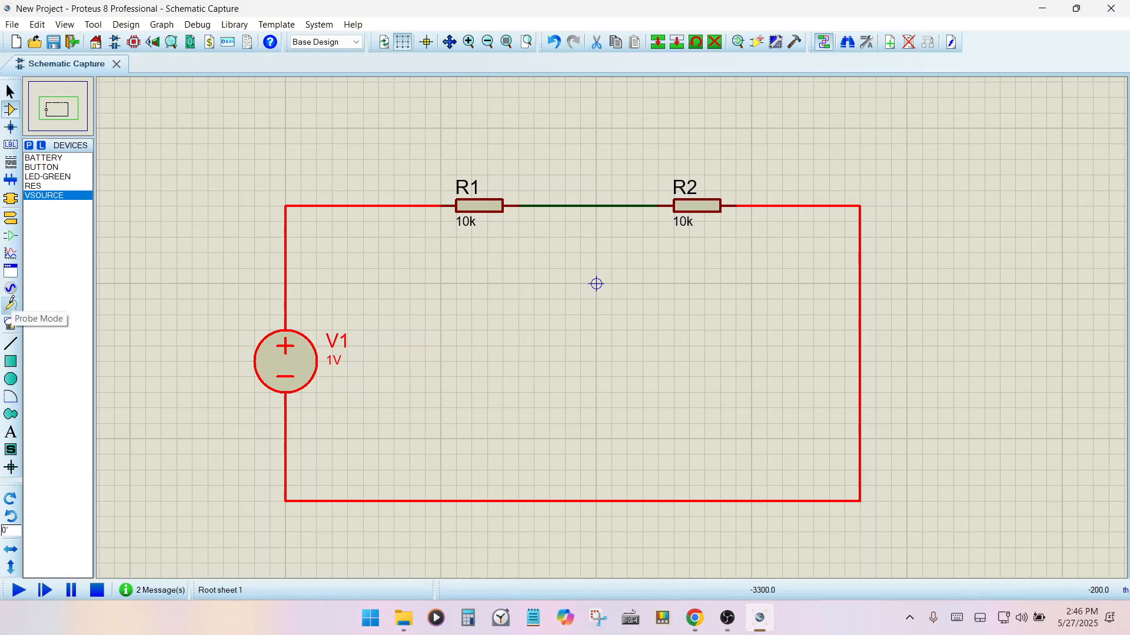
Step: Place a voltage probe on the wire between R1 and R2 and a current probe between V1 and R1
left_click(10, 305)
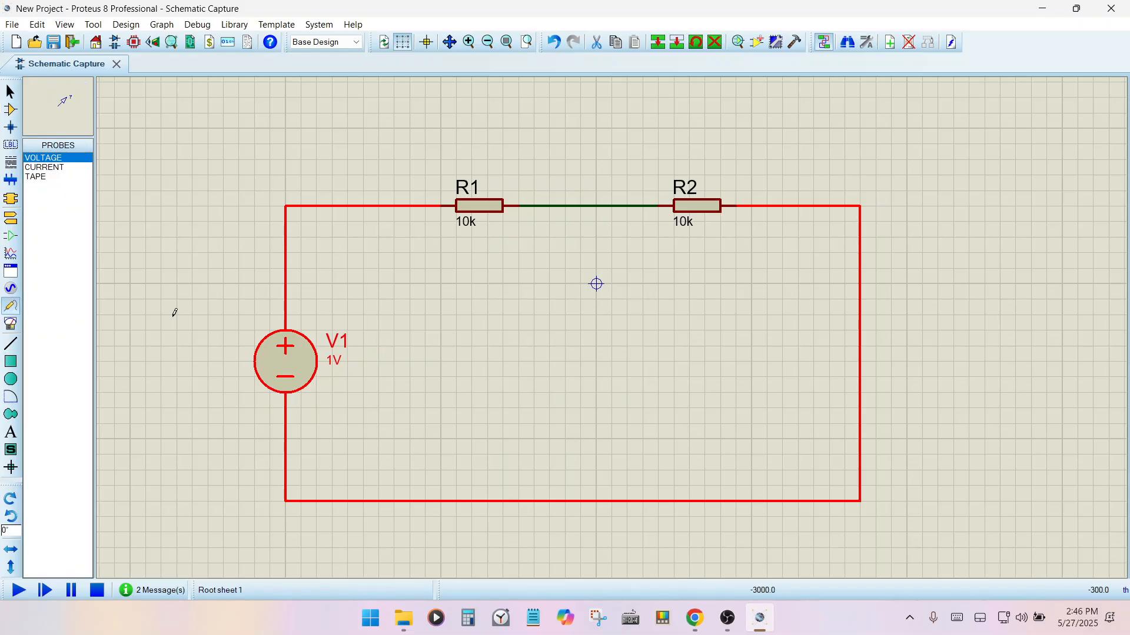
left_click(436, 313)
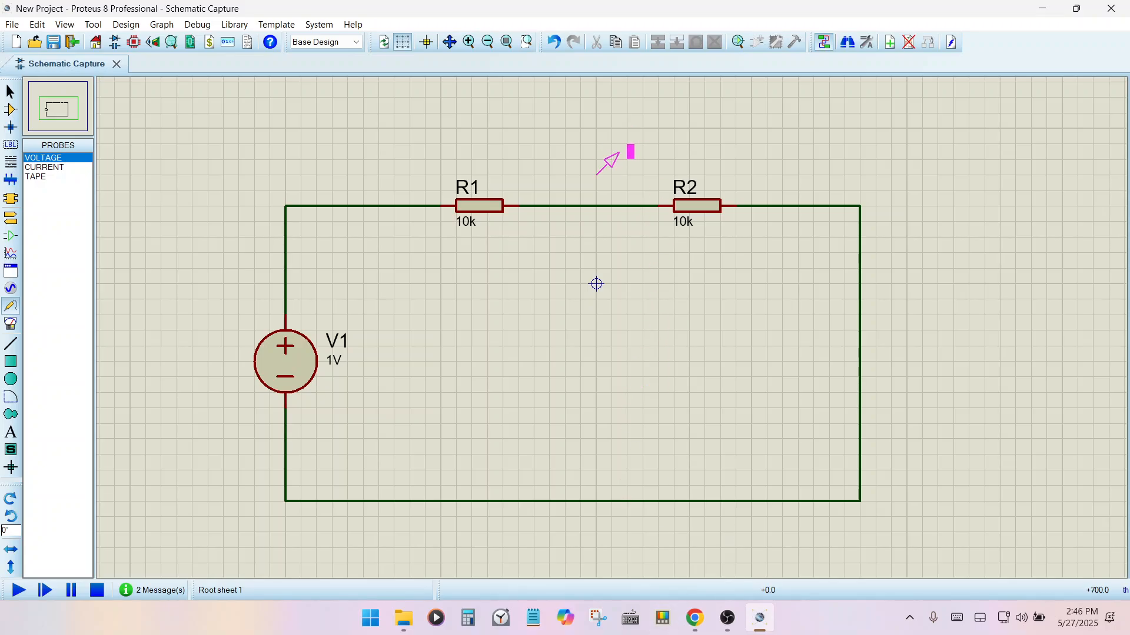
left_click(611, 206)
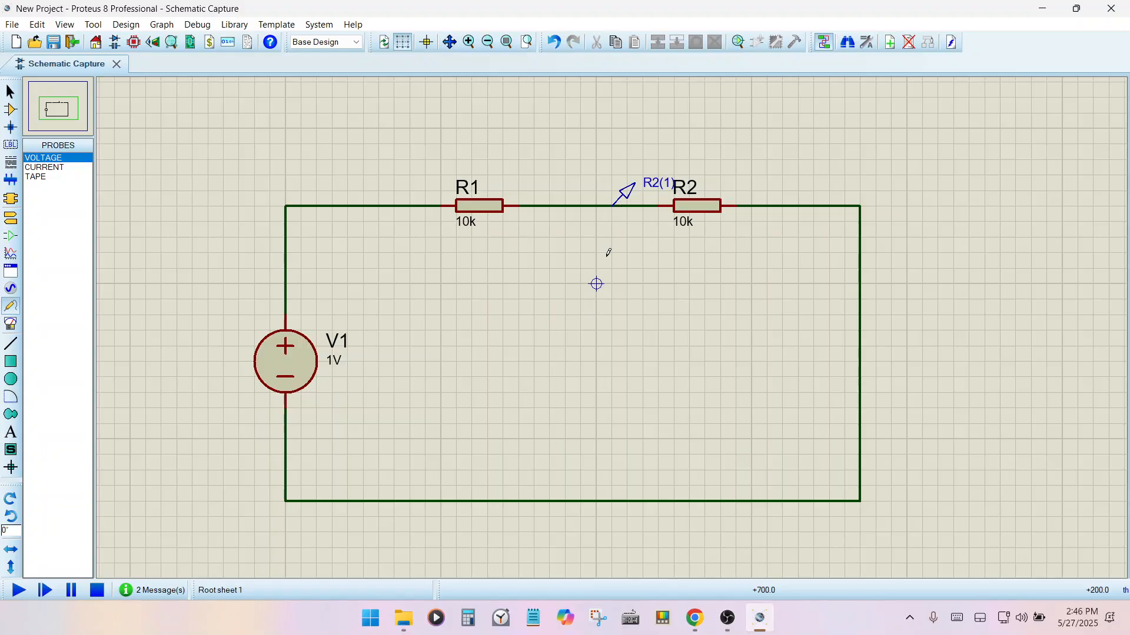
left_click(47, 167)
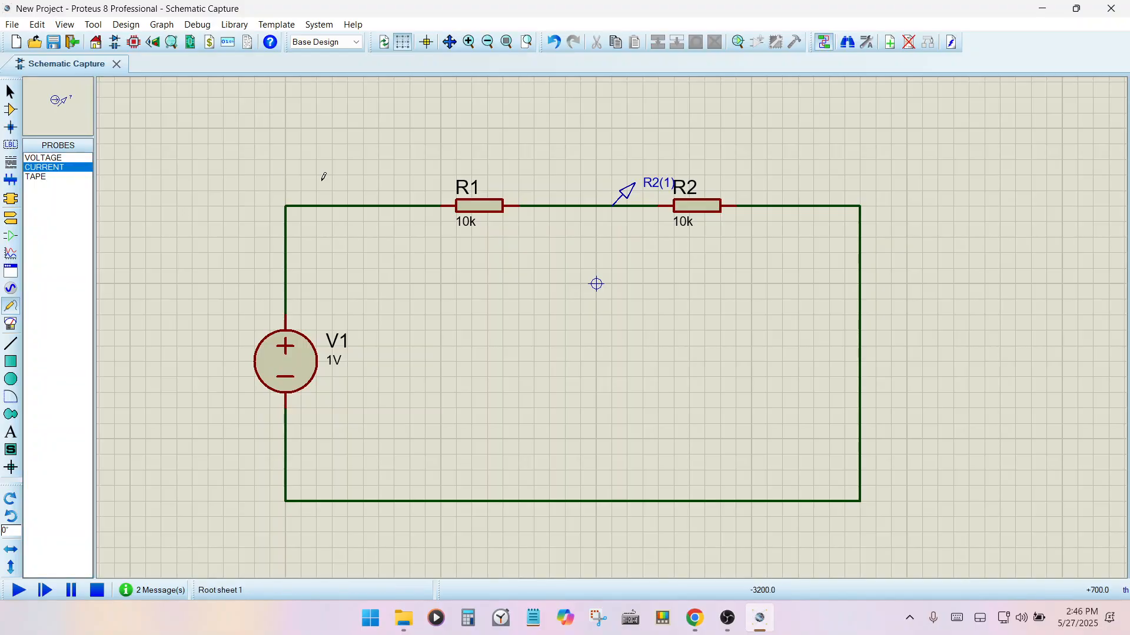
left_click(358, 201)
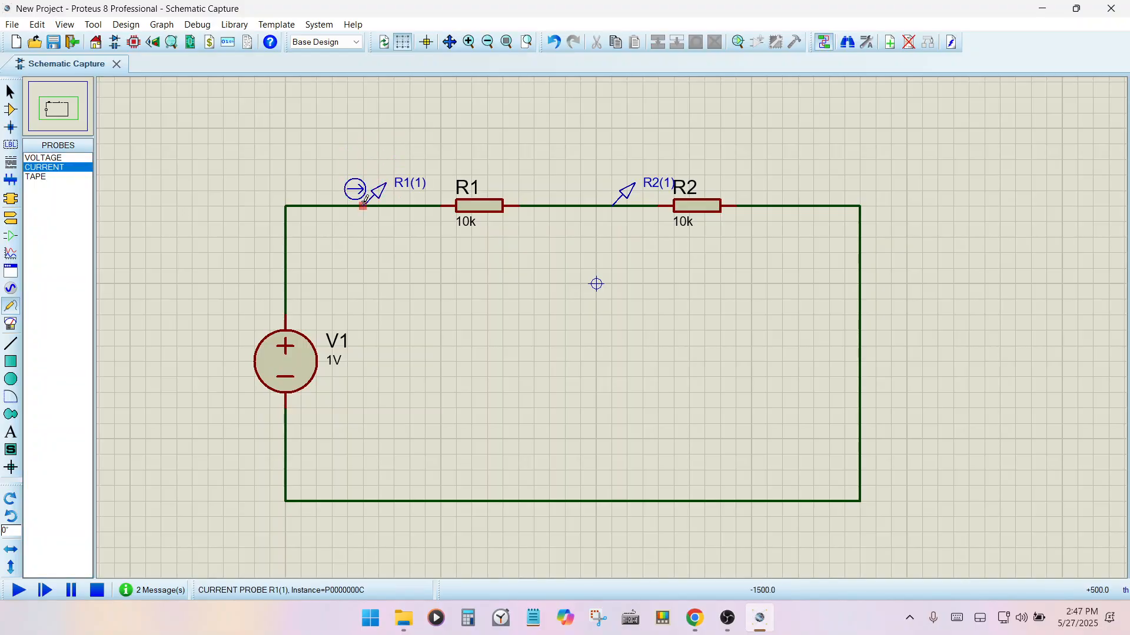
Step: Rename the current probe between V1 and R1 as I_R1(1)
double_click(410, 183)
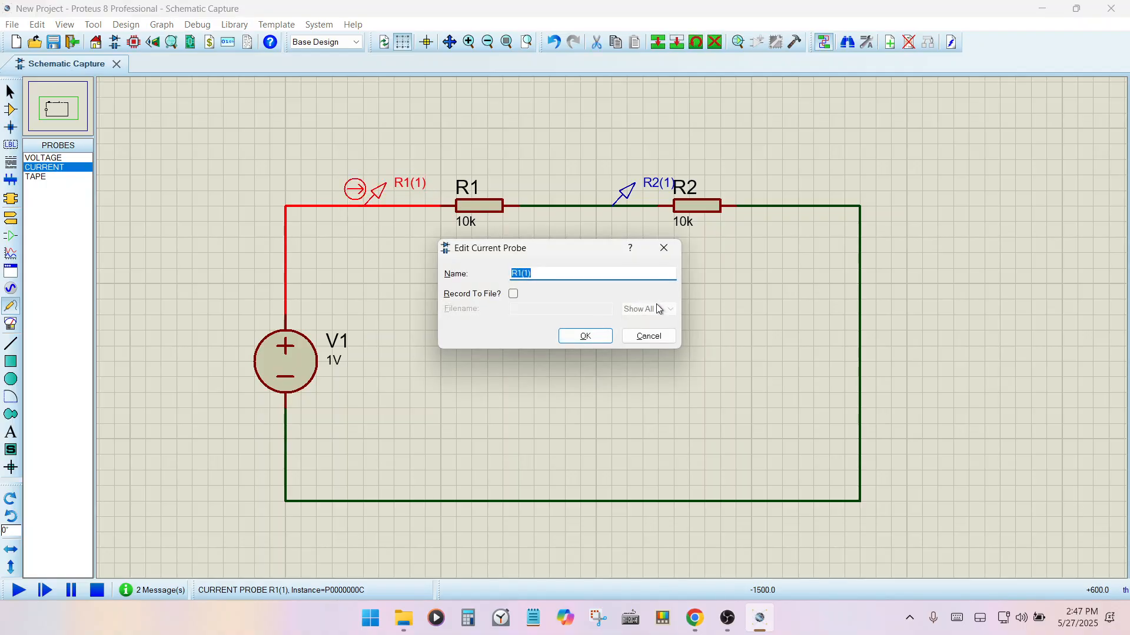
key("Home")
type("I_")
key("Return")
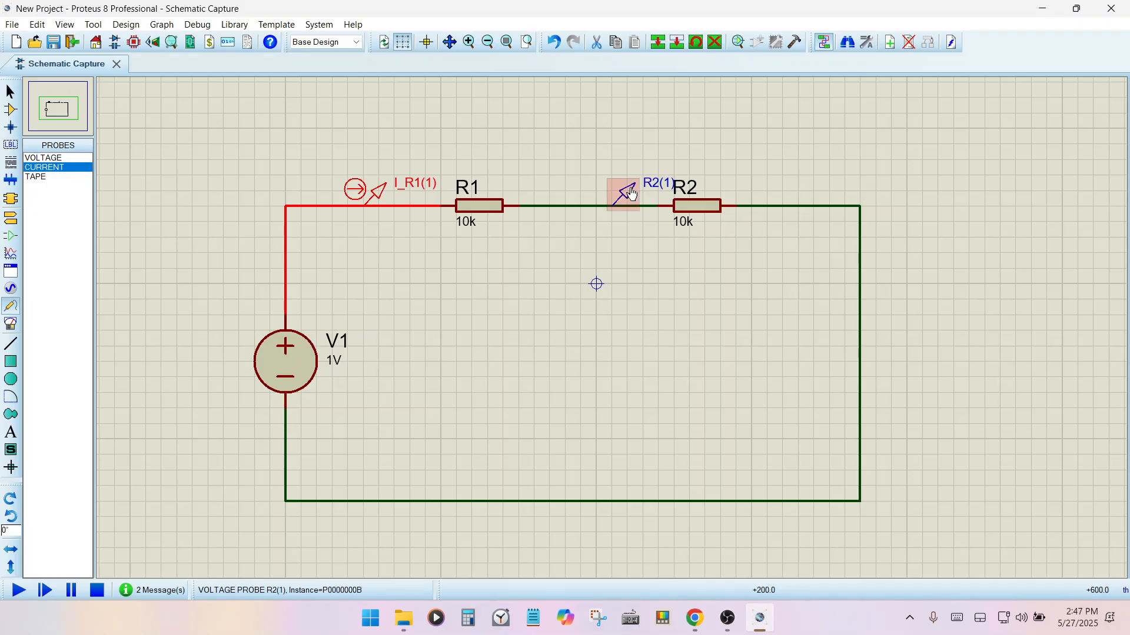
Step: Rename the voltage probe between R1 and R2 as V_R2(1)
double_click(627, 193)
left_click(516, 193)
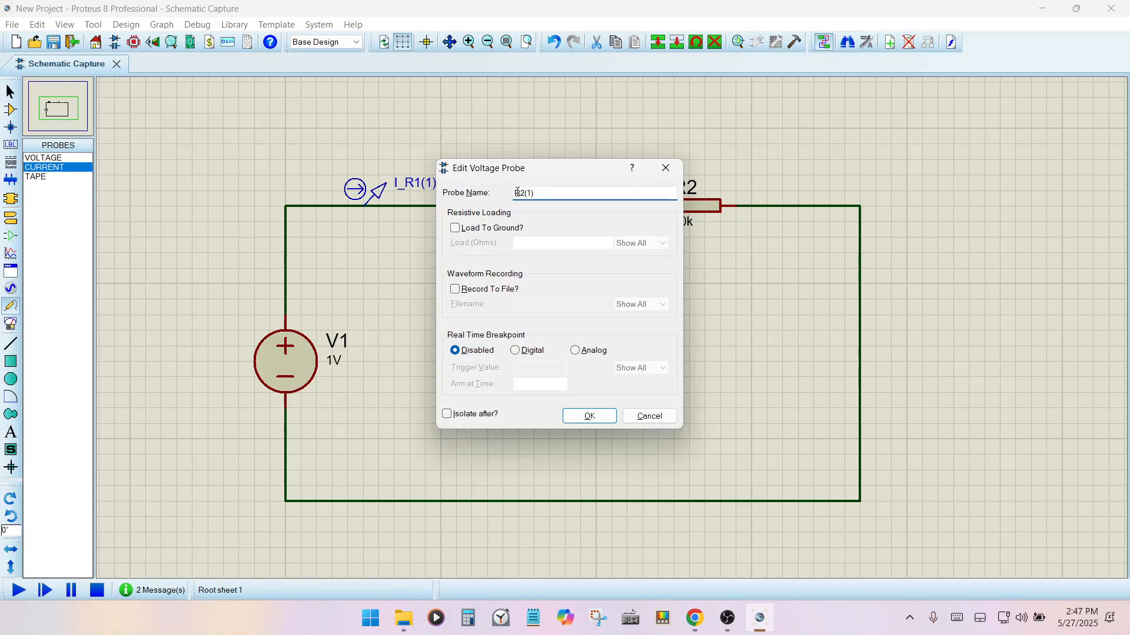
type("V_")
key("Return")
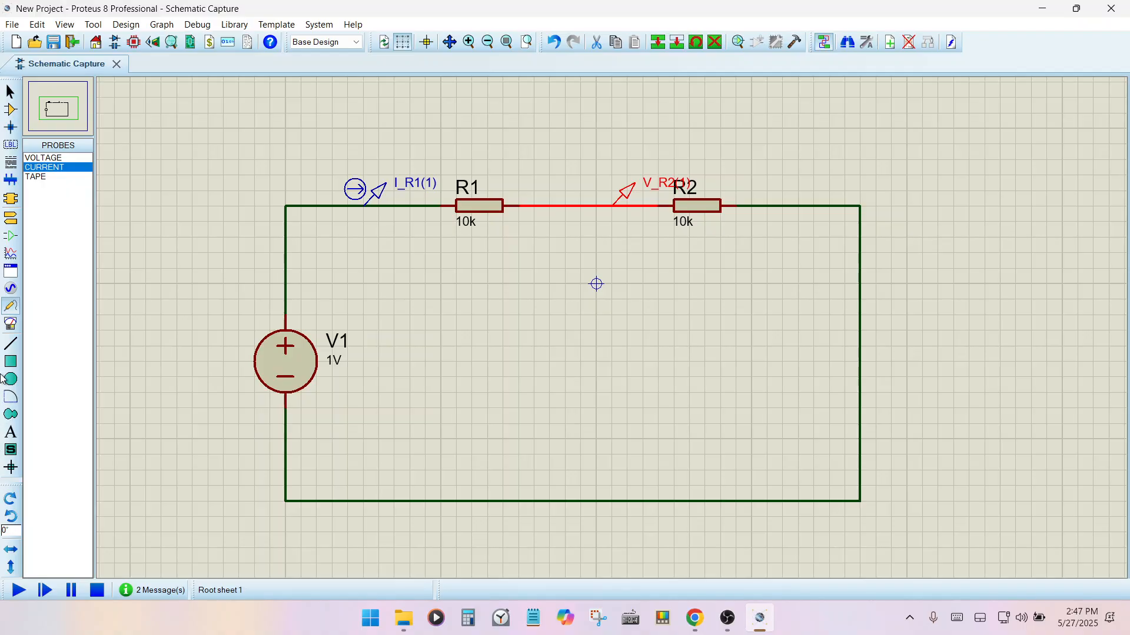
Step: Attach a ground terminal to the middle of the circuit's lower wire, and run and stop the simulation
left_click(11, 217)
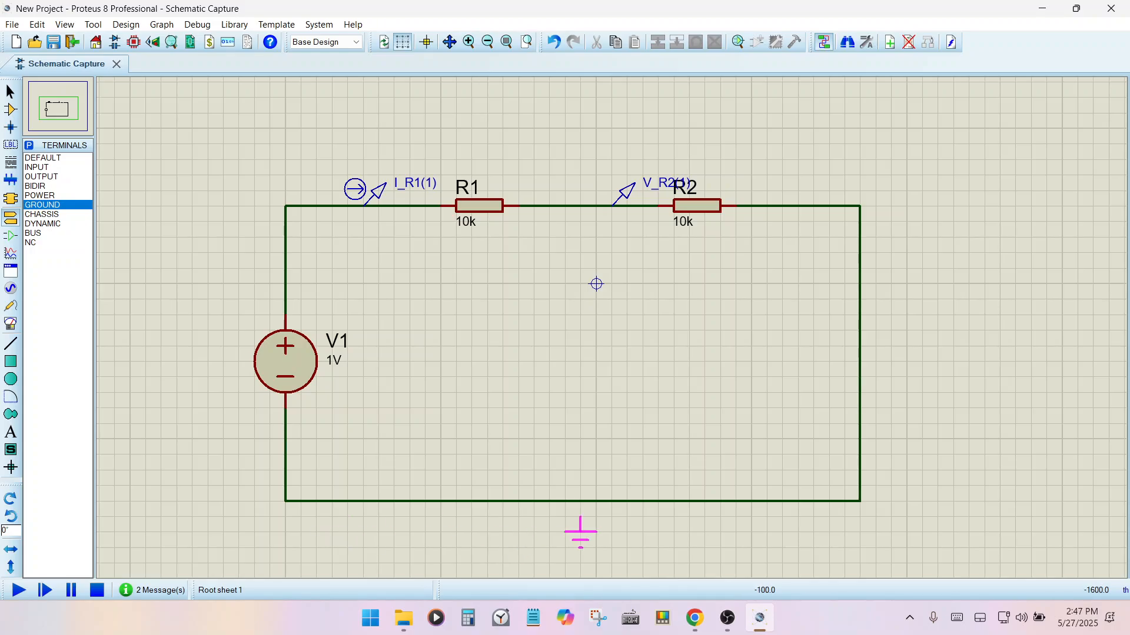
left_click(595, 520)
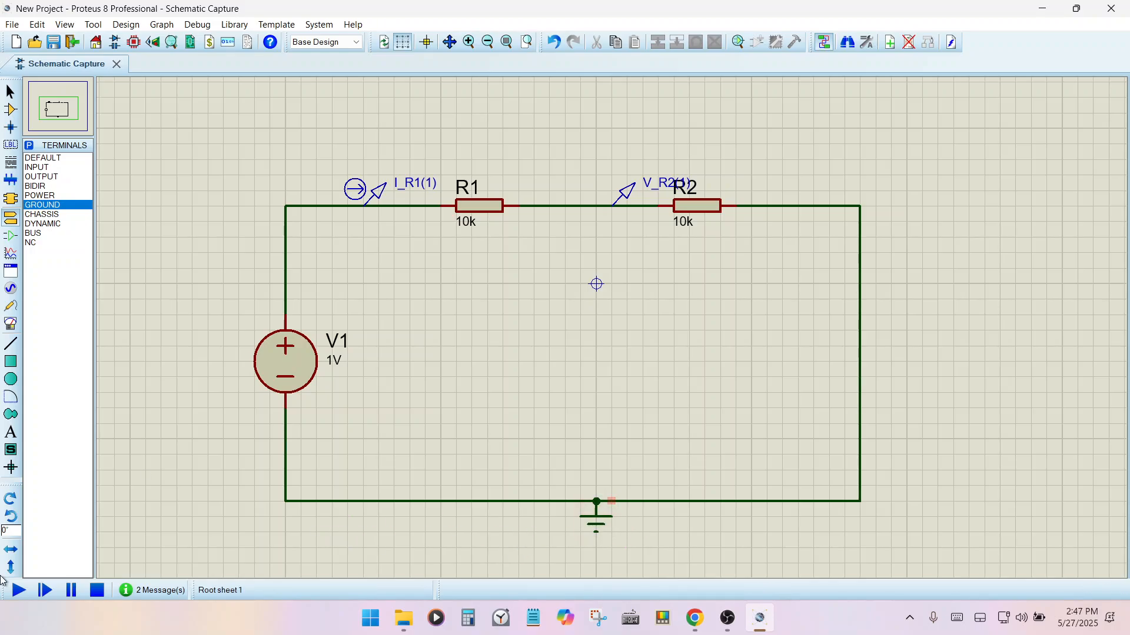
left_click(19, 590)
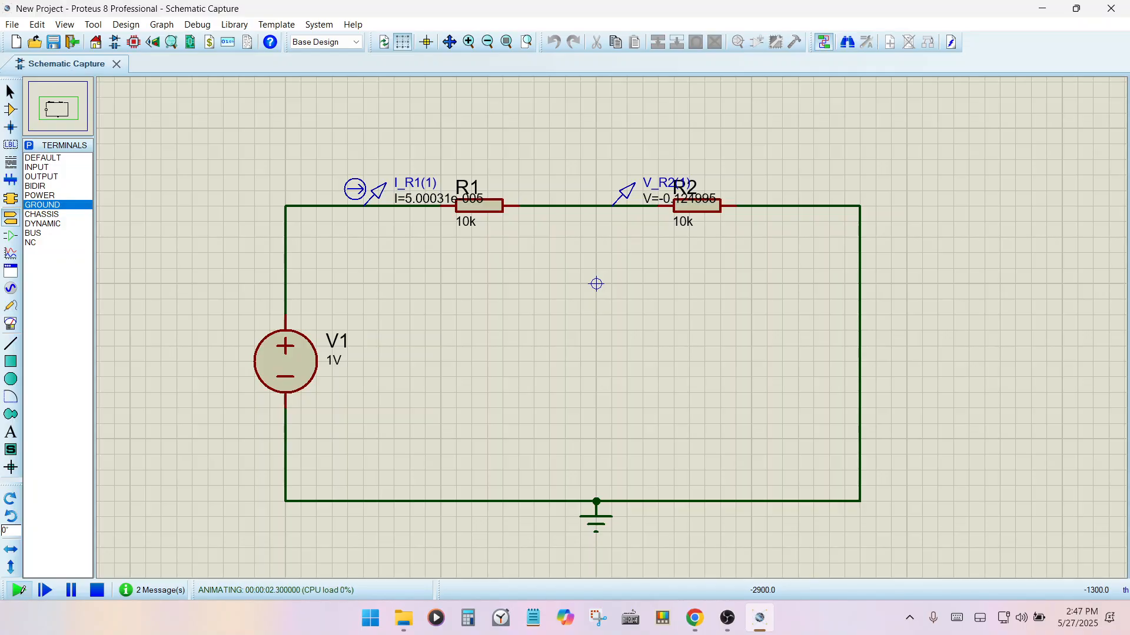
left_click(97, 590)
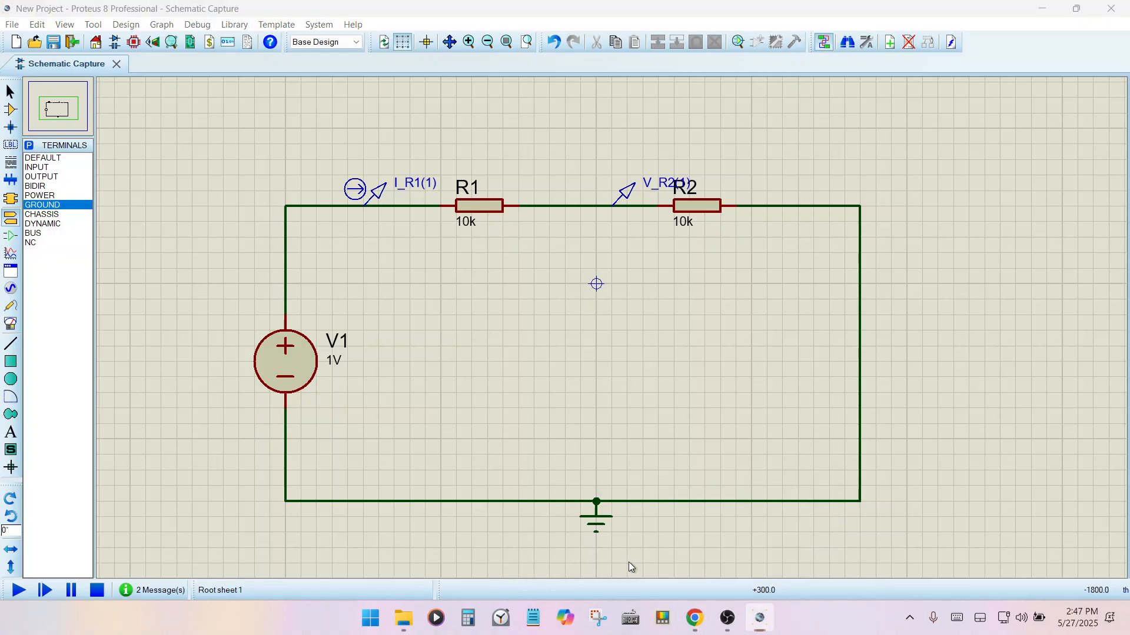
Step: Switch to the Experiment 1 document in Chrome and review the component lists and Ex 1B(i) Step 2 on choosing the DC Sweep graph
mouse_move(695, 618)
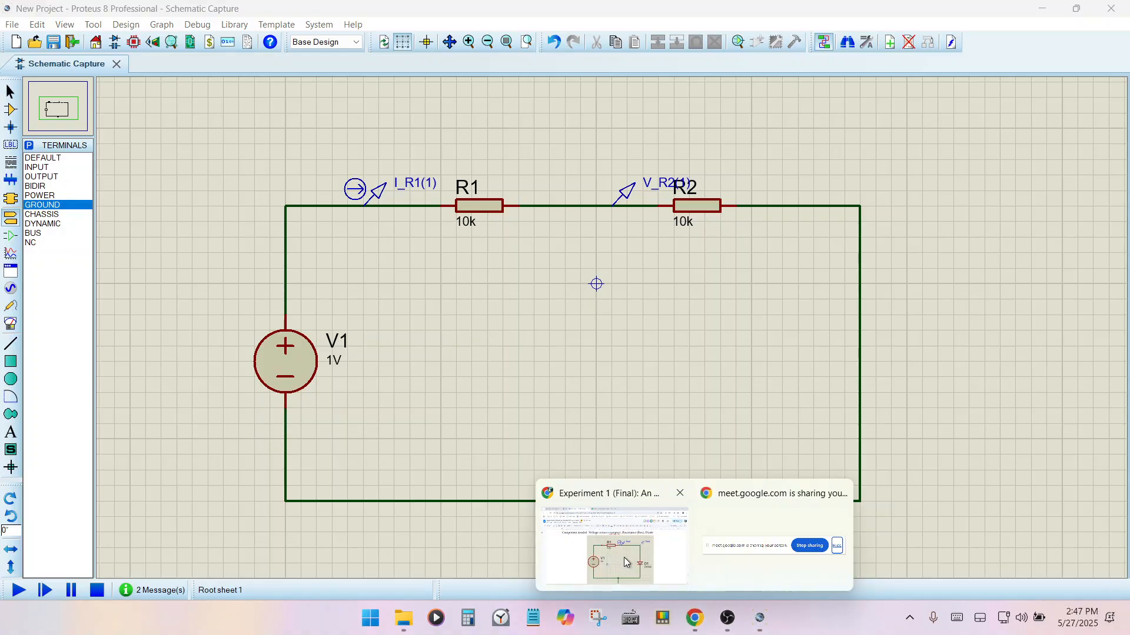
left_click(626, 562)
scroll(467, 340, "up", 2)
scroll(467, 355, "down", 2)
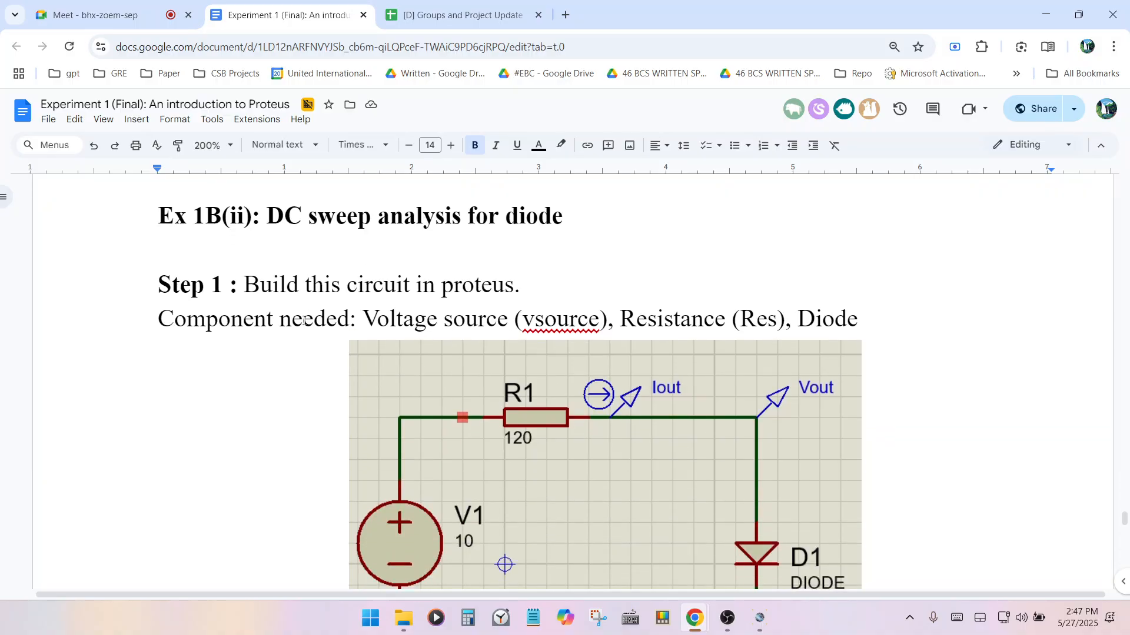
left_click_drag(364, 320, 777, 319)
scroll(688, 323, "up", 20)
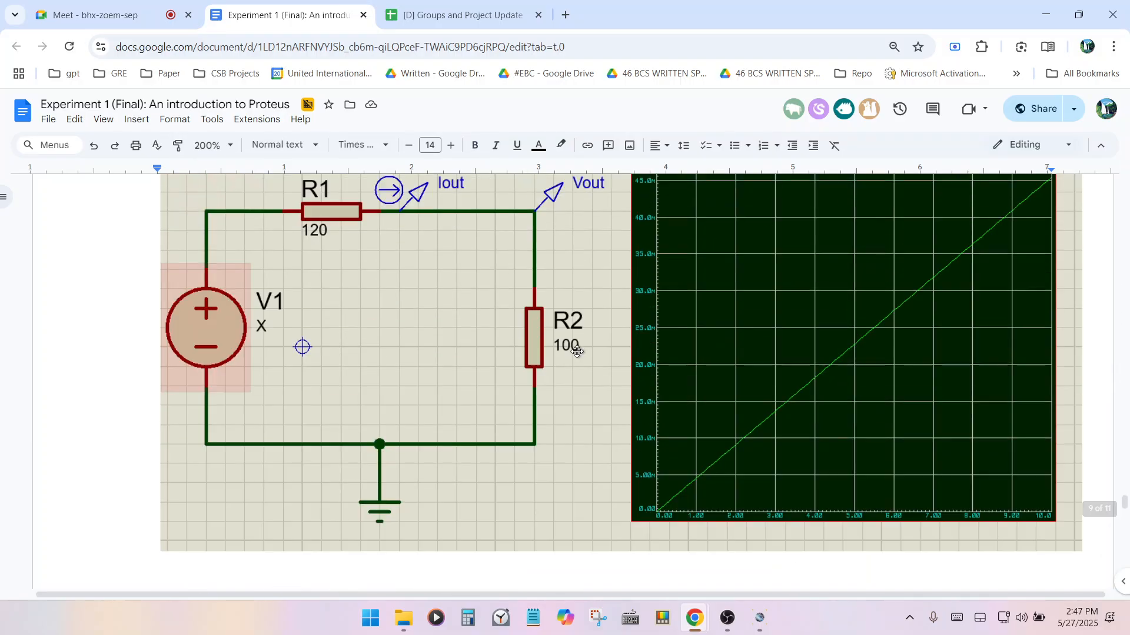
scroll(567, 353, "up", 15)
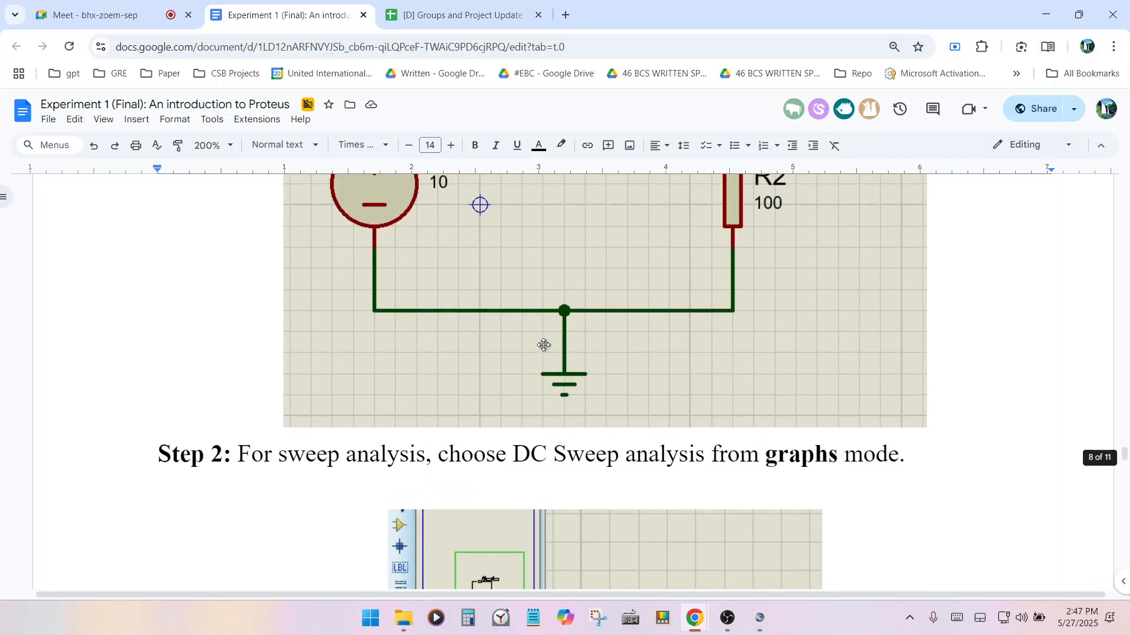
scroll(410, 318, "up", 2)
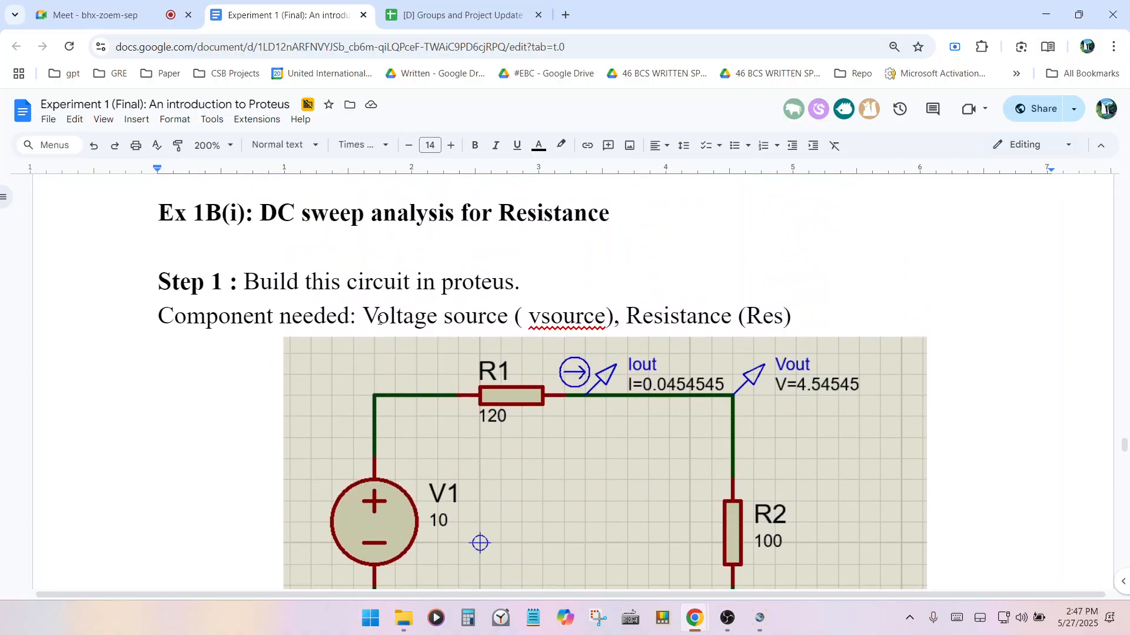
left_click_drag(380, 316, 806, 316)
scroll(723, 353, "down", 6)
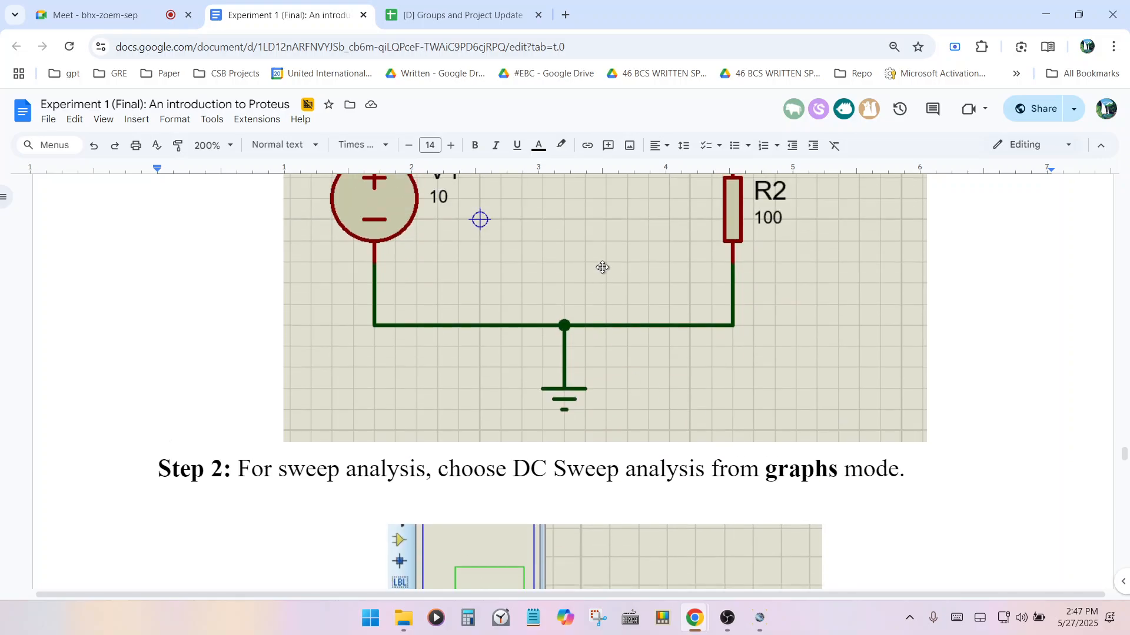
scroll(681, 356, "up", 4)
scroll(575, 373, "down", 6)
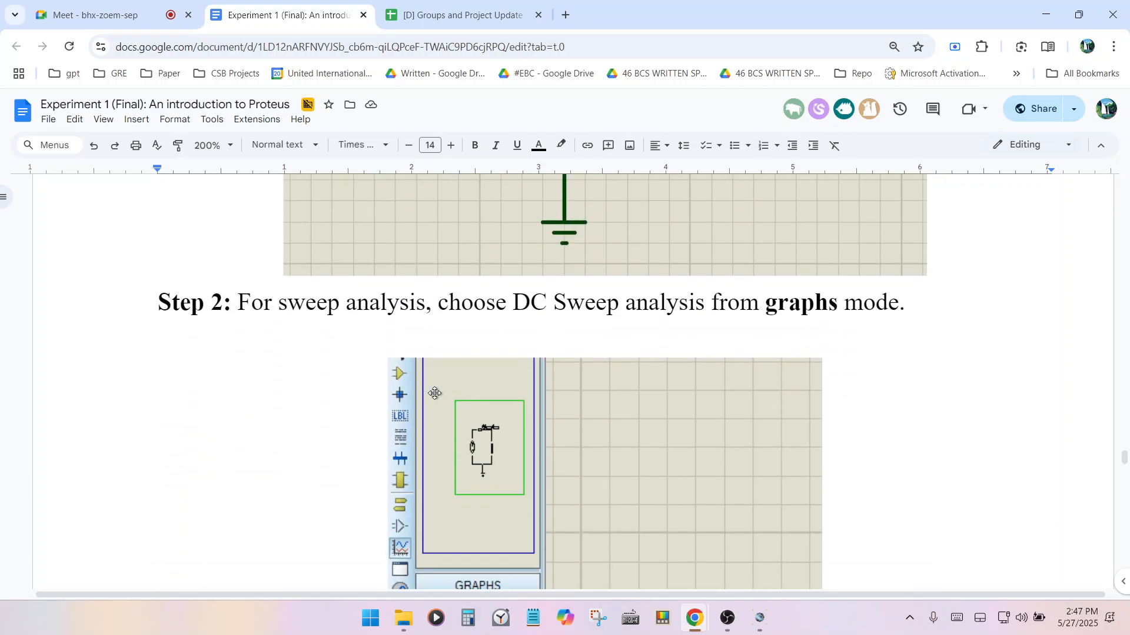
scroll(470, 325, "down", 4)
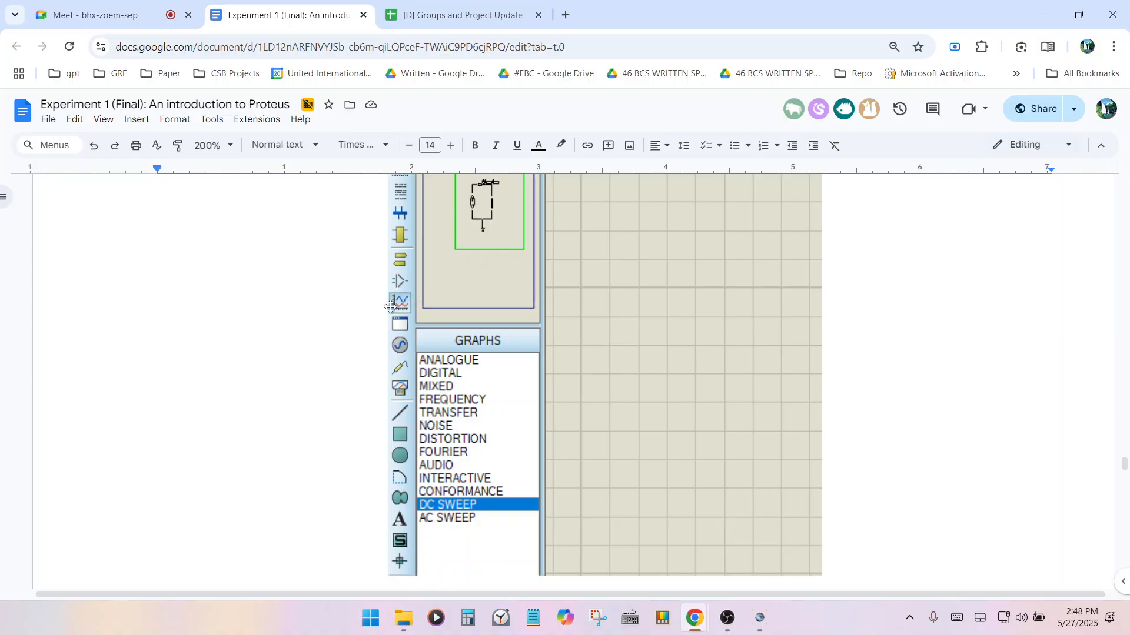
Step: Return to Proteus and choose DC SWEEP as the graph type for placement
left_click(760, 618)
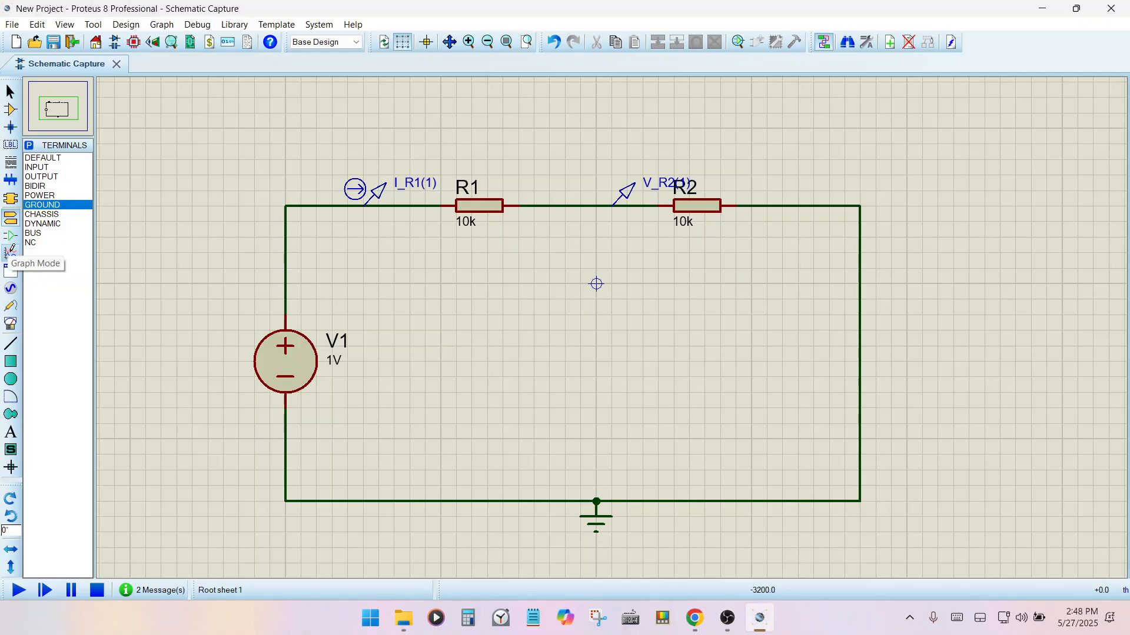
left_click(10, 252)
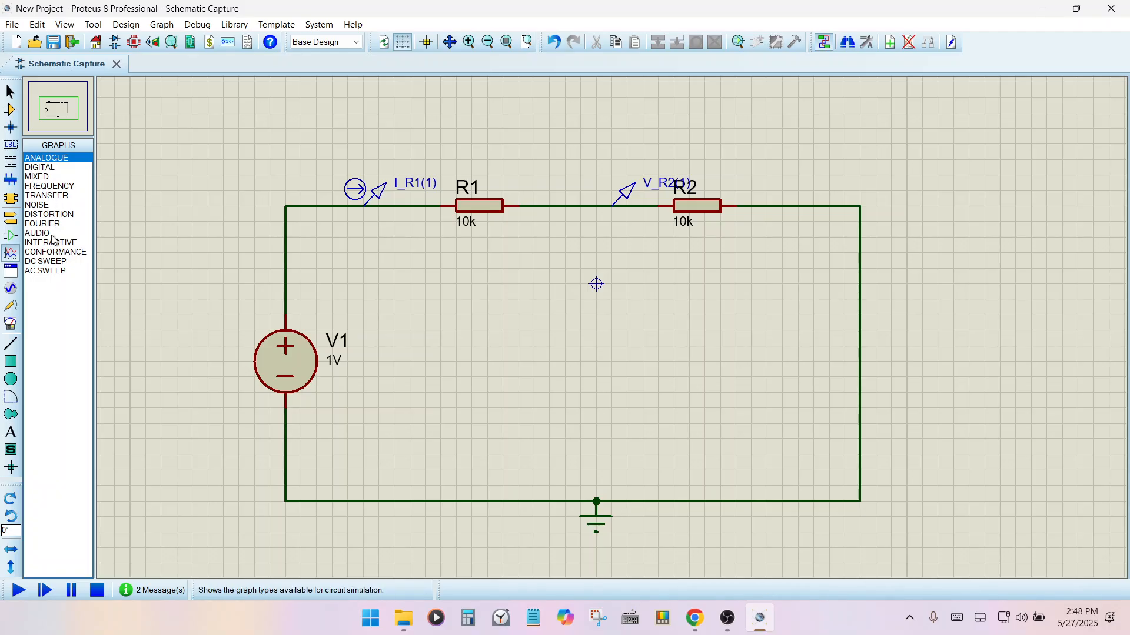
left_click(56, 262)
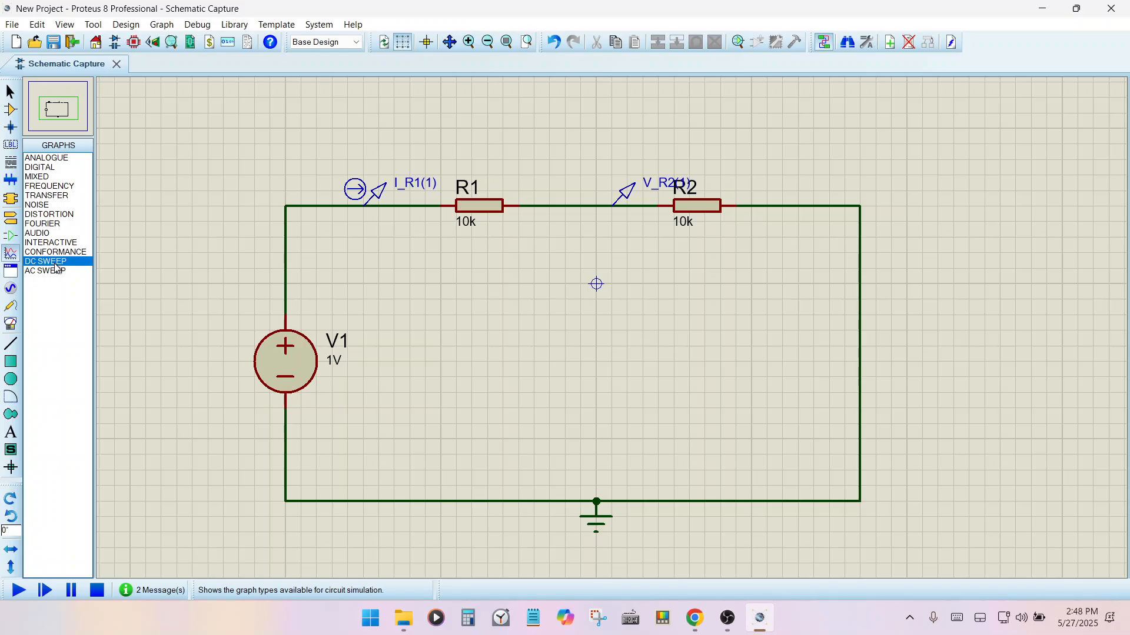
left_click(50, 158)
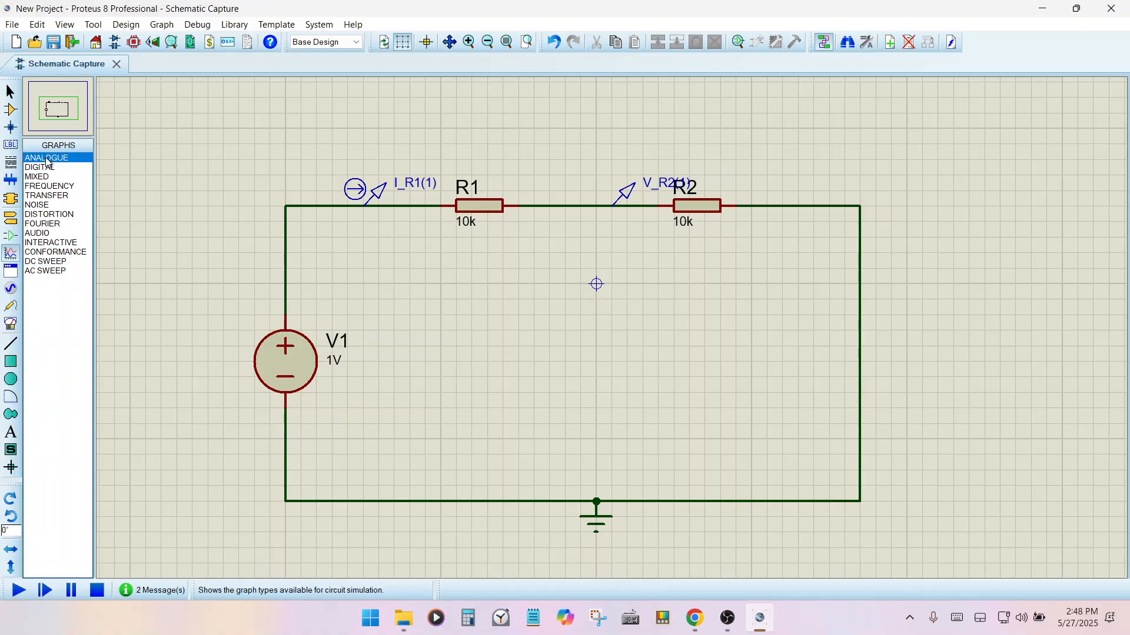
left_click(51, 263)
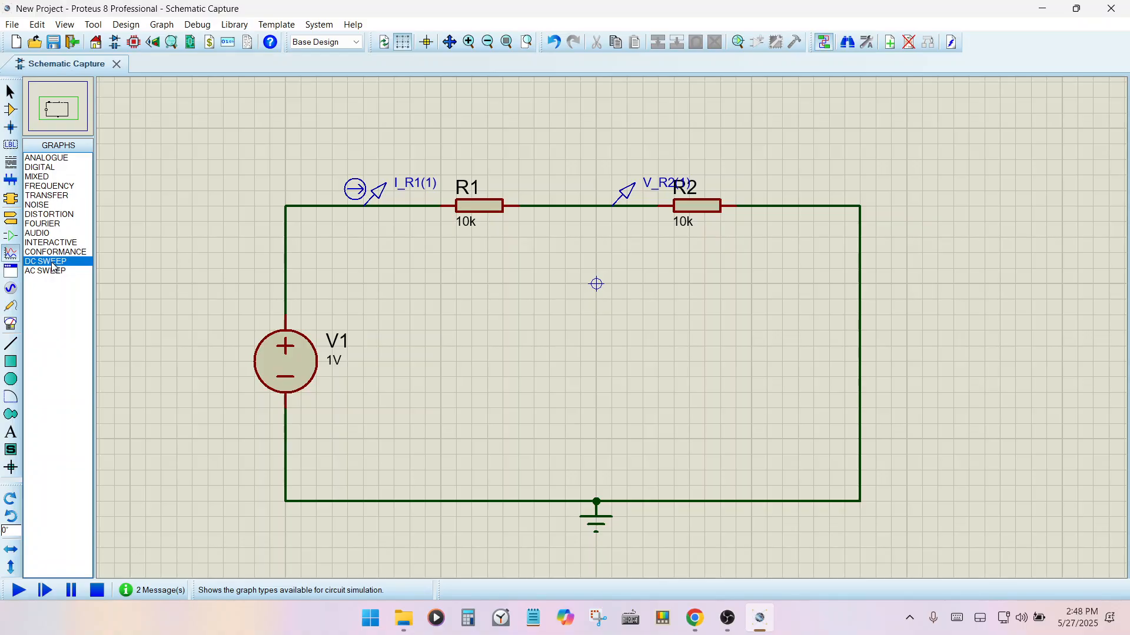
Step: Draw a trial DC Sweep graph about 2400 by 1900 th to the right of the circuit, and undo its placement
scroll(647, 294, "down", 2)
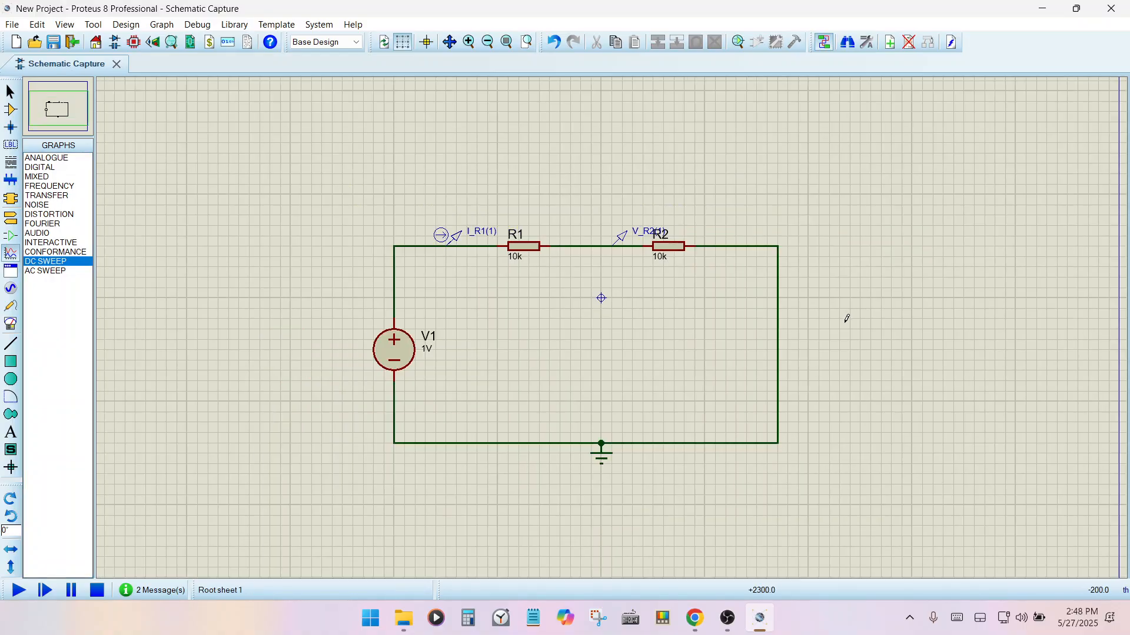
scroll(948, 333, "up", 1)
scroll(303, 287, "down", 1)
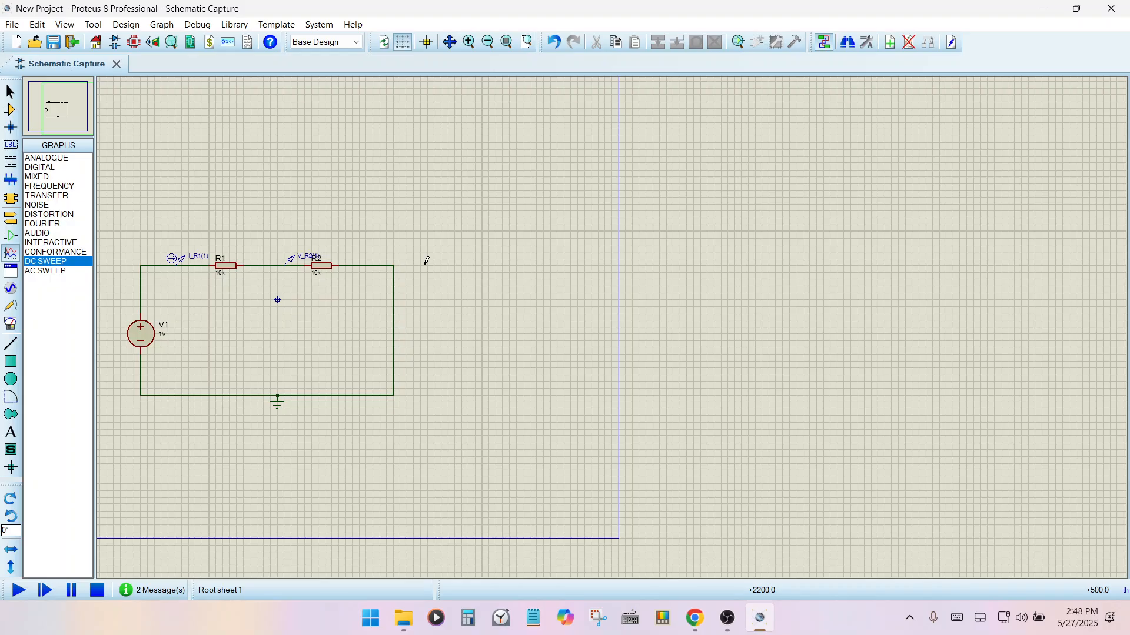
left_click_drag(427, 265, 594, 393)
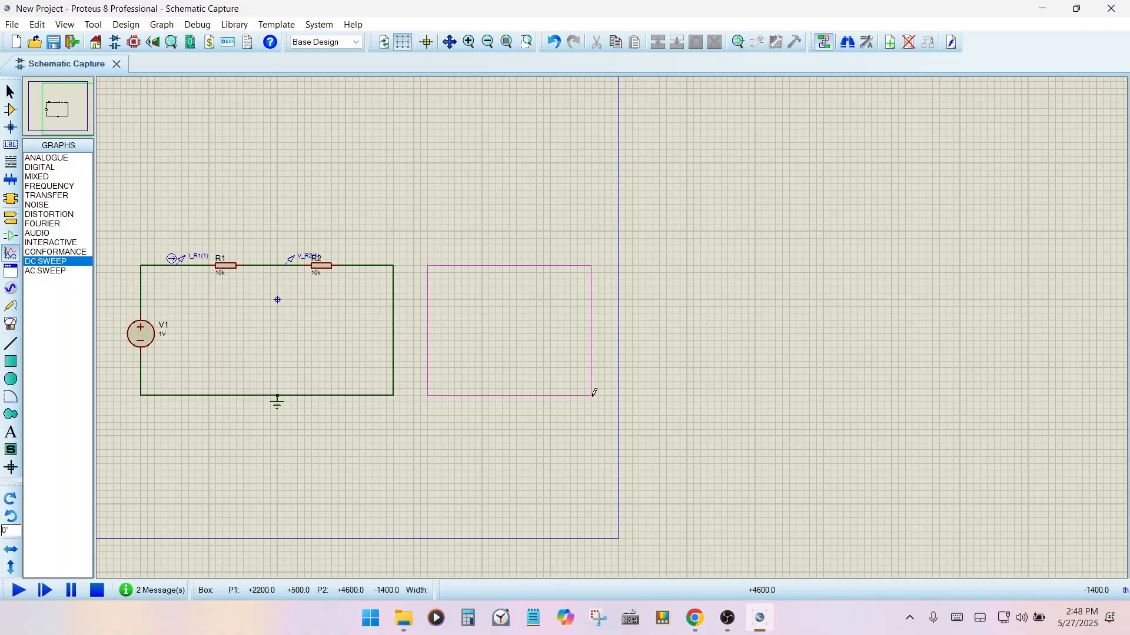
left_click_drag(595, 392, 594, 392)
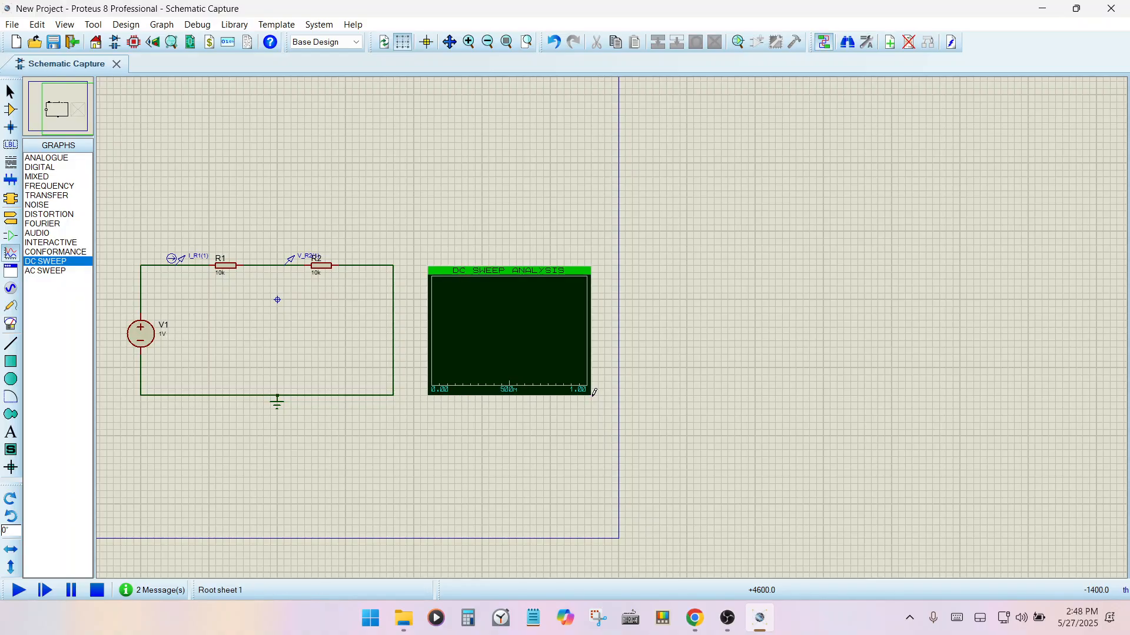
scroll(470, 382, "up", 1)
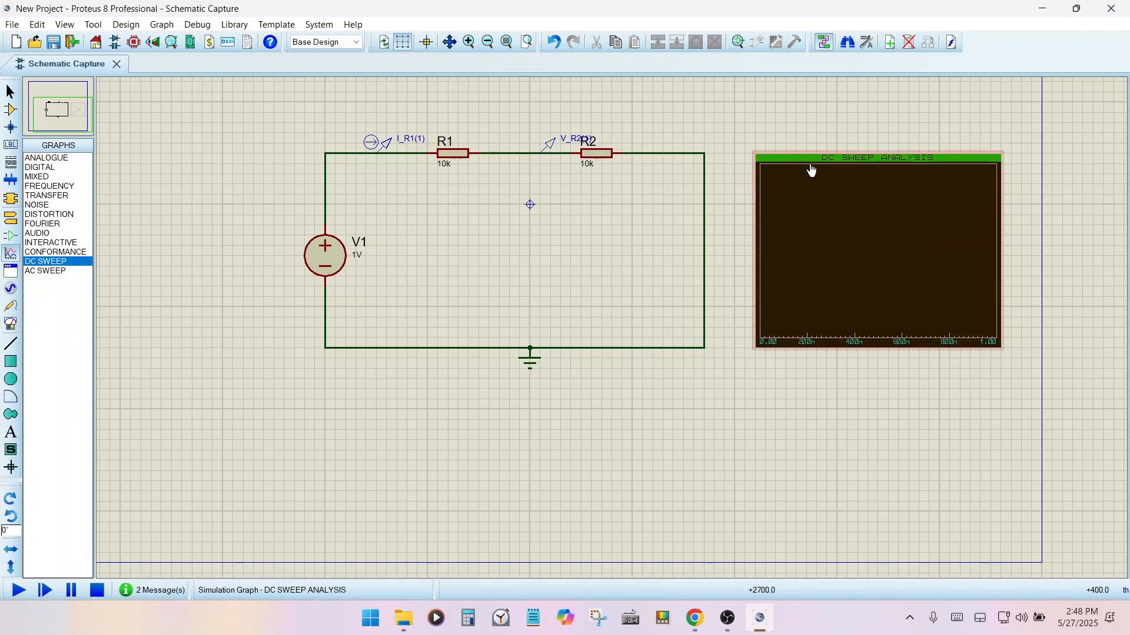
scroll(812, 170, "up", 1)
scroll(577, 537, "down", 1)
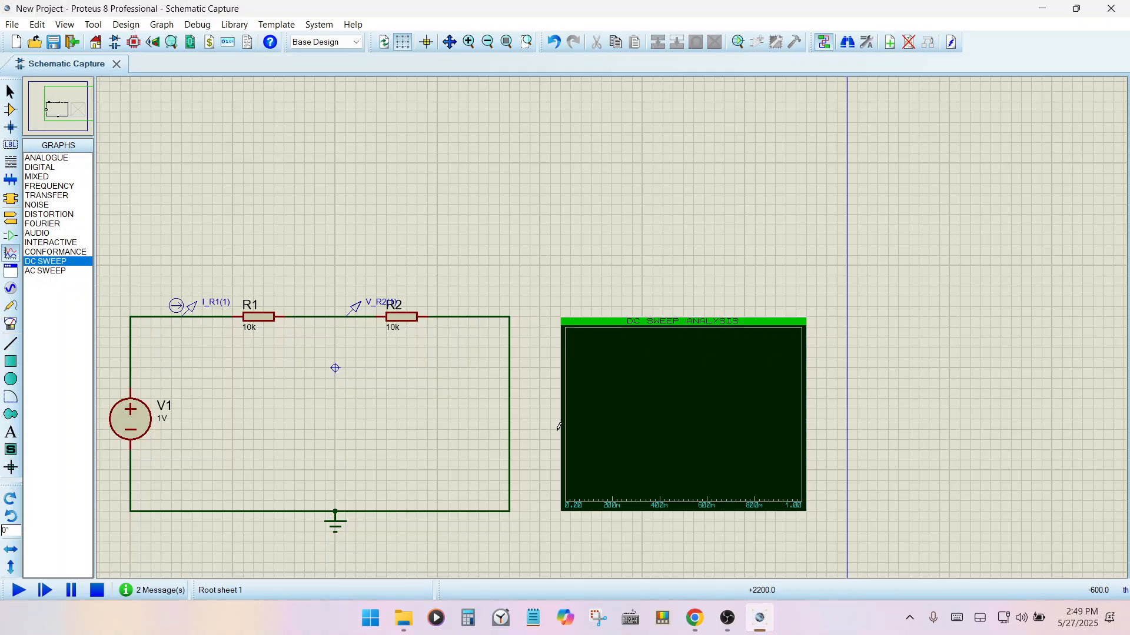
key("ctrl+z")
Step: Place a DC Sweep graph about 2300 by 1900 th to the right of the circuit, level with its upper and lower wires
left_click(9, 360)
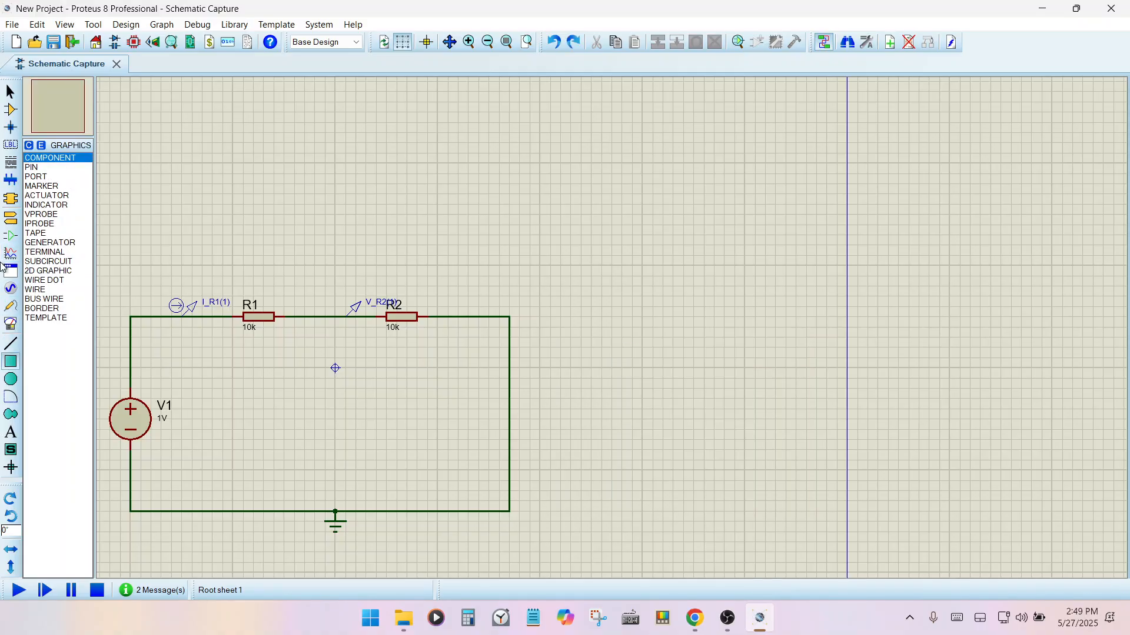
left_click(8, 93)
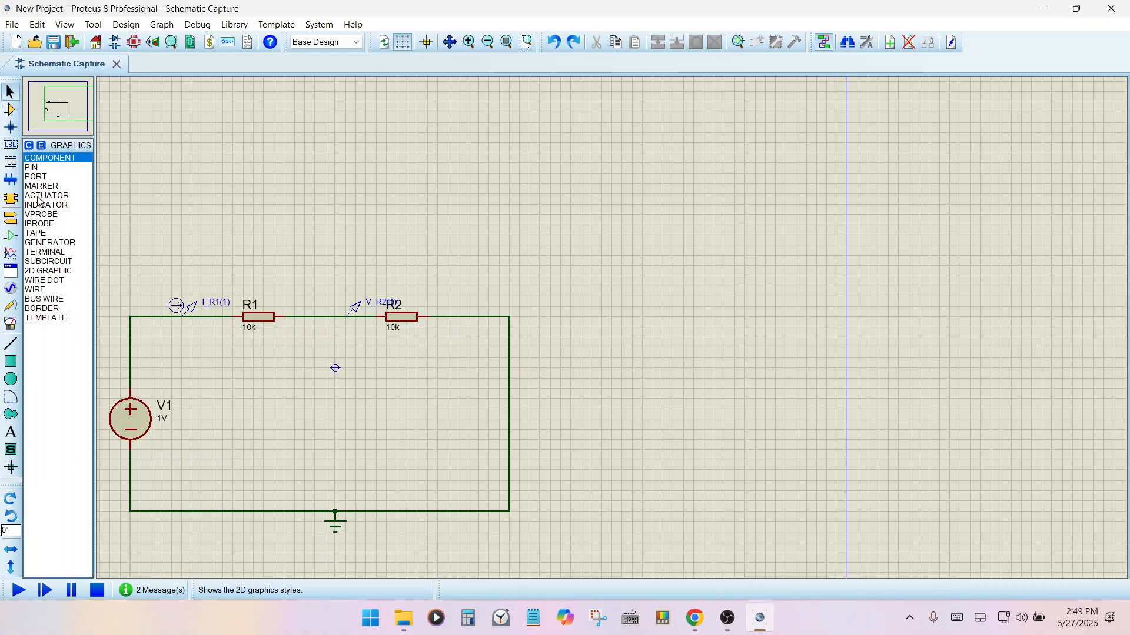
left_click(10, 258)
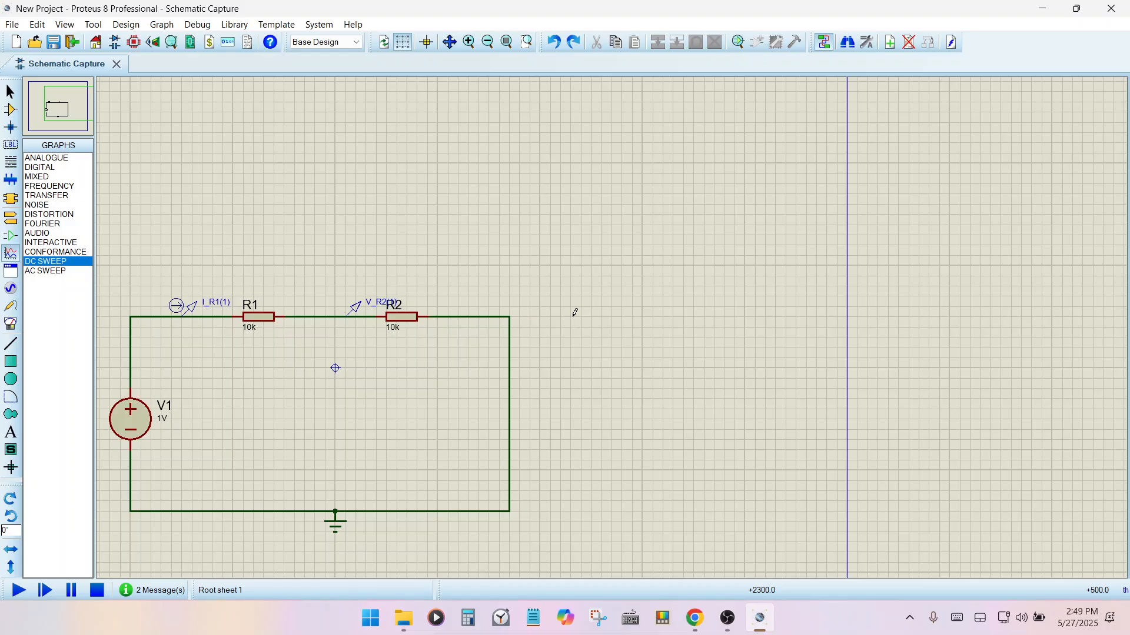
left_click_drag(575, 317, 803, 512)
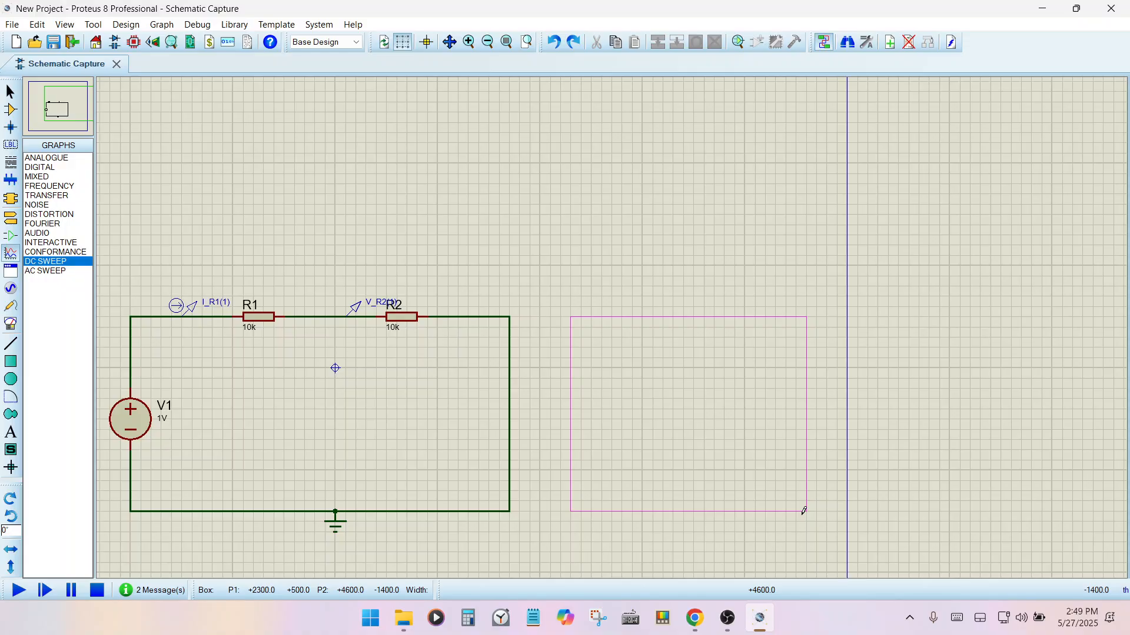
left_click_drag(803, 511, 803, 512)
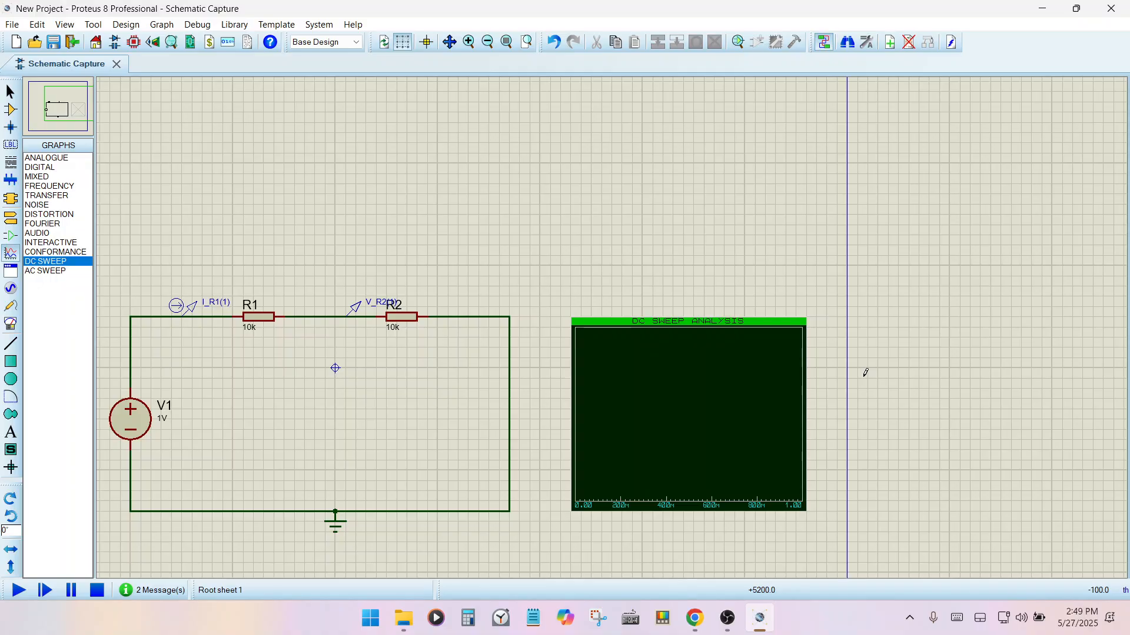
left_click(721, 454)
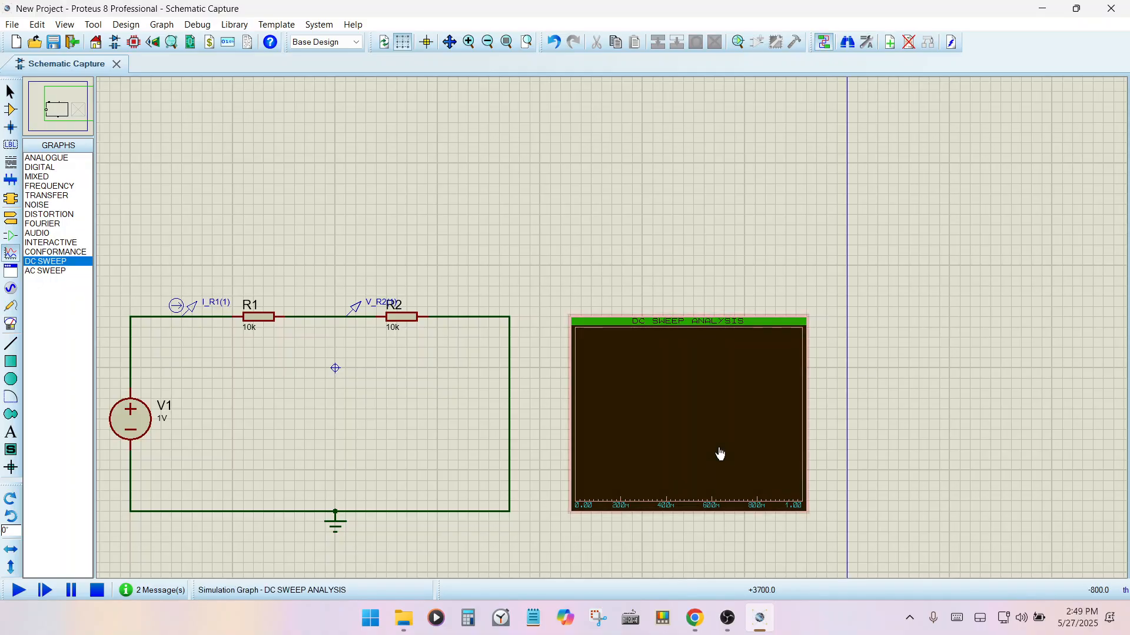
scroll(547, 467, "down", 1)
scroll(454, 406, "up", 1)
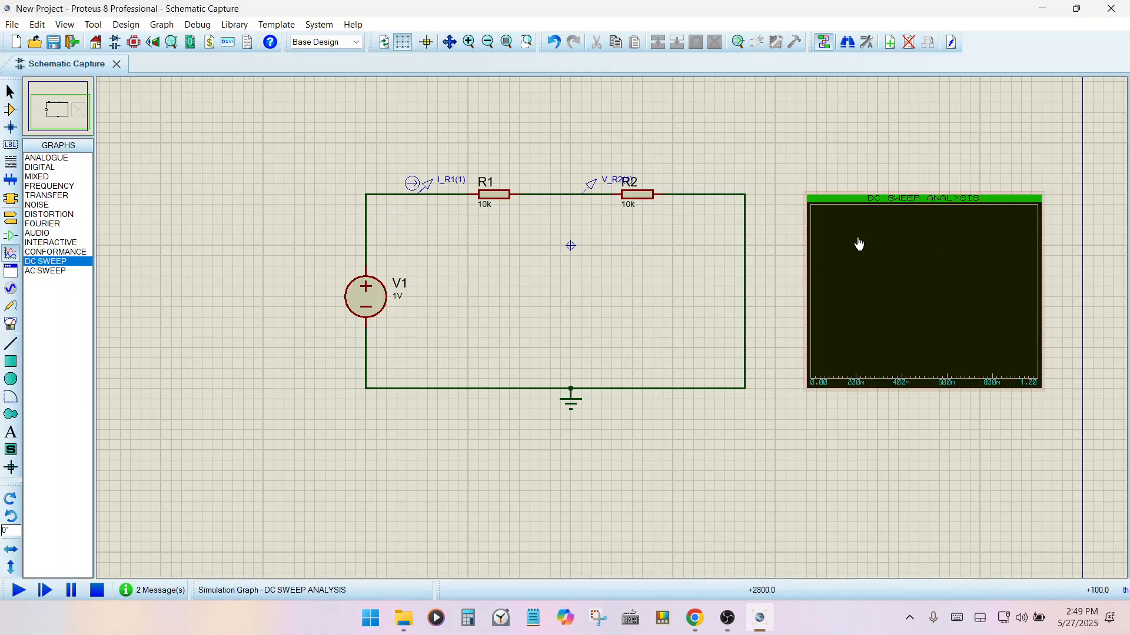
scroll(859, 244, "up", 1)
scroll(534, 515, "down", 1)
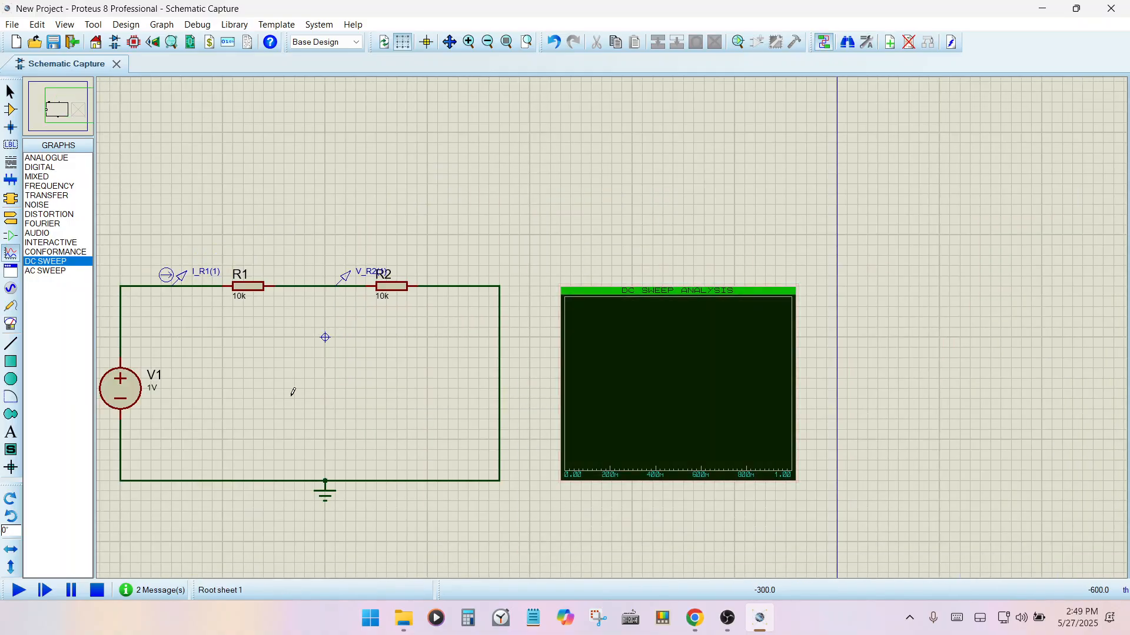
scroll(293, 392, "up", 1)
scroll(942, 336, "down", 1)
scroll(871, 324, "up", 1)
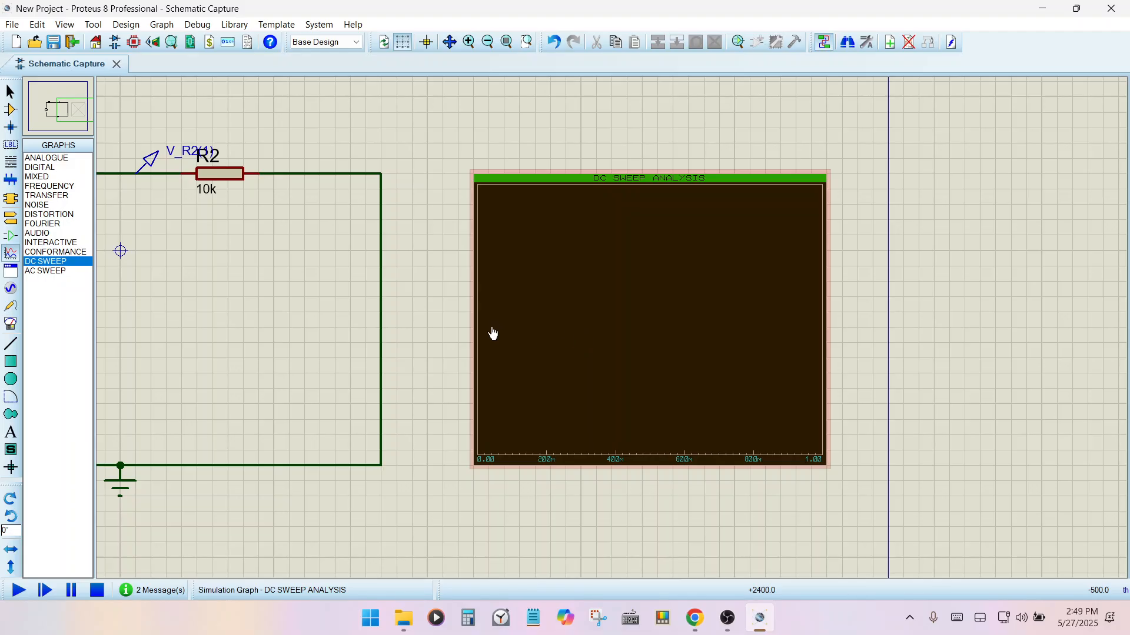
scroll(412, 315, "down", 1)
scroll(400, 313, "down", 1)
scroll(615, 320, "up", 1)
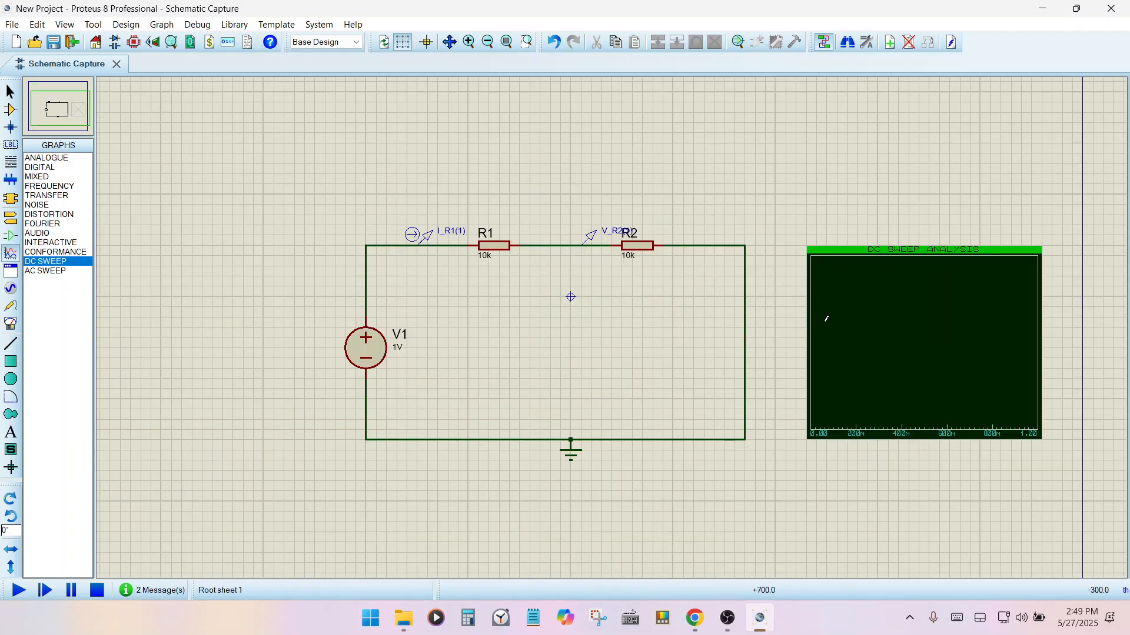
scroll(608, 334, "up", 1)
scroll(506, 327, "down", 2)
scroll(614, 323, "up", 1)
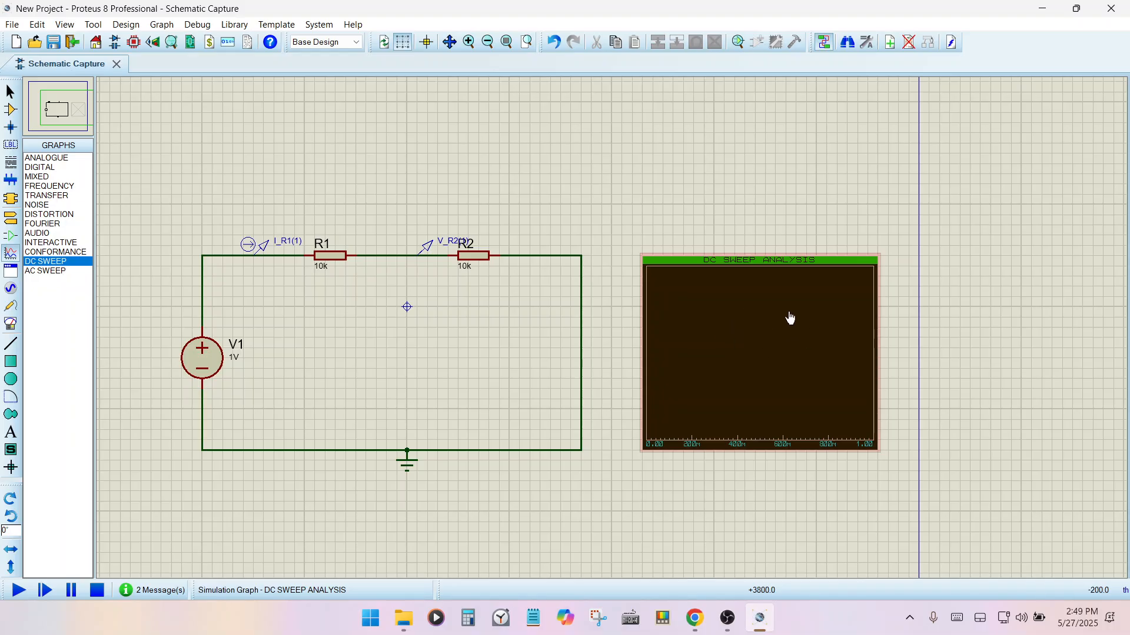
left_click(755, 340)
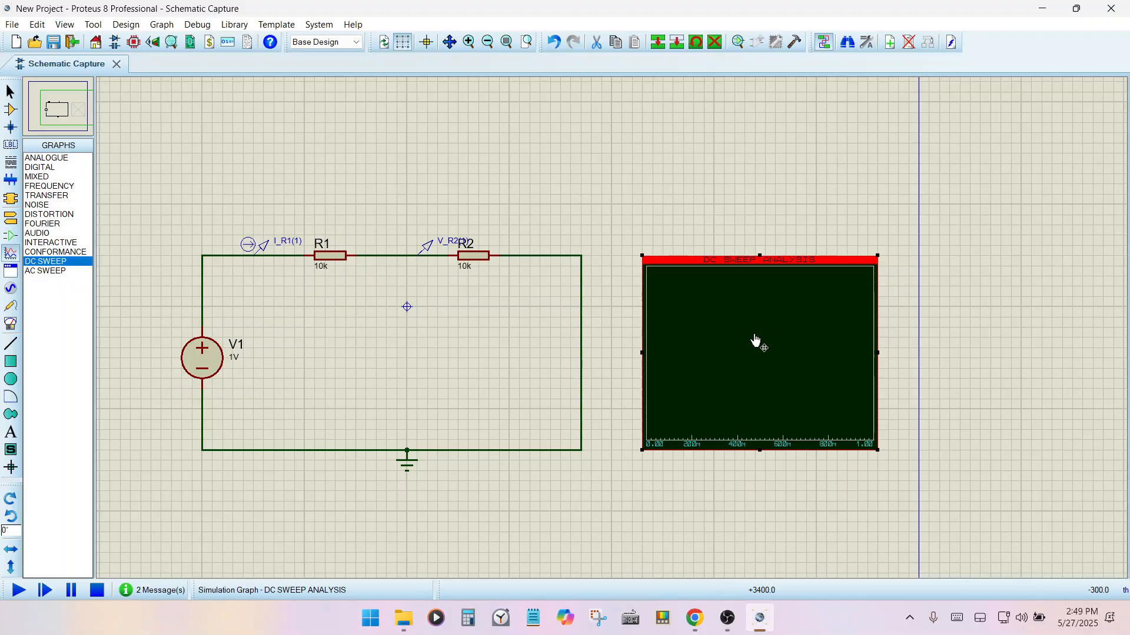
left_click(755, 341)
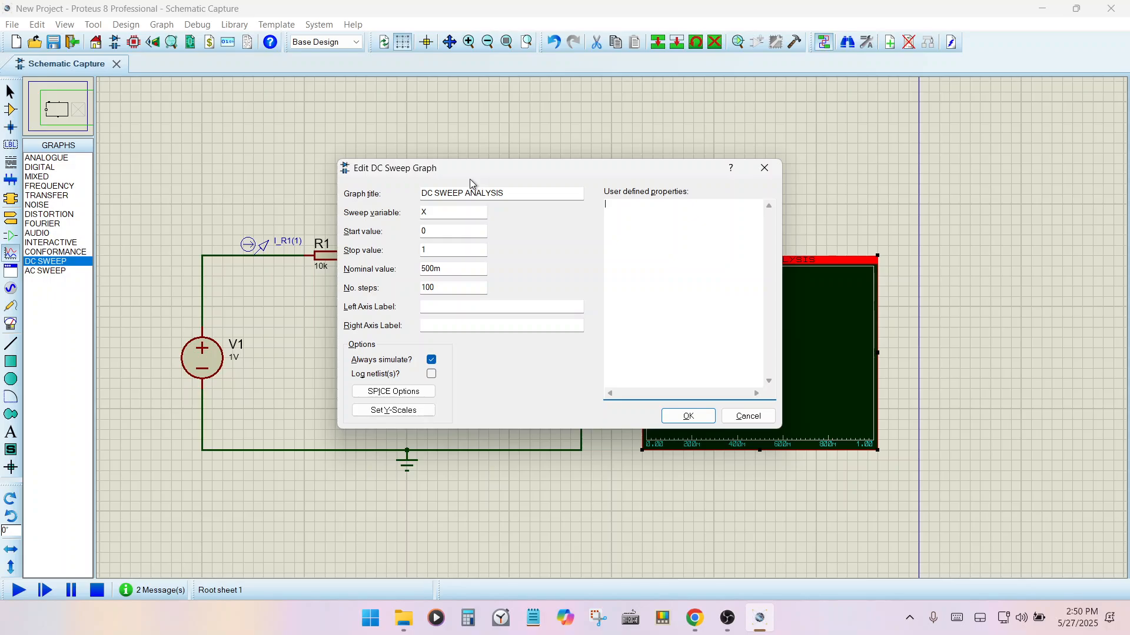
left_click(512, 191)
left_click_drag(511, 191, 419, 192)
key("BackSpace")
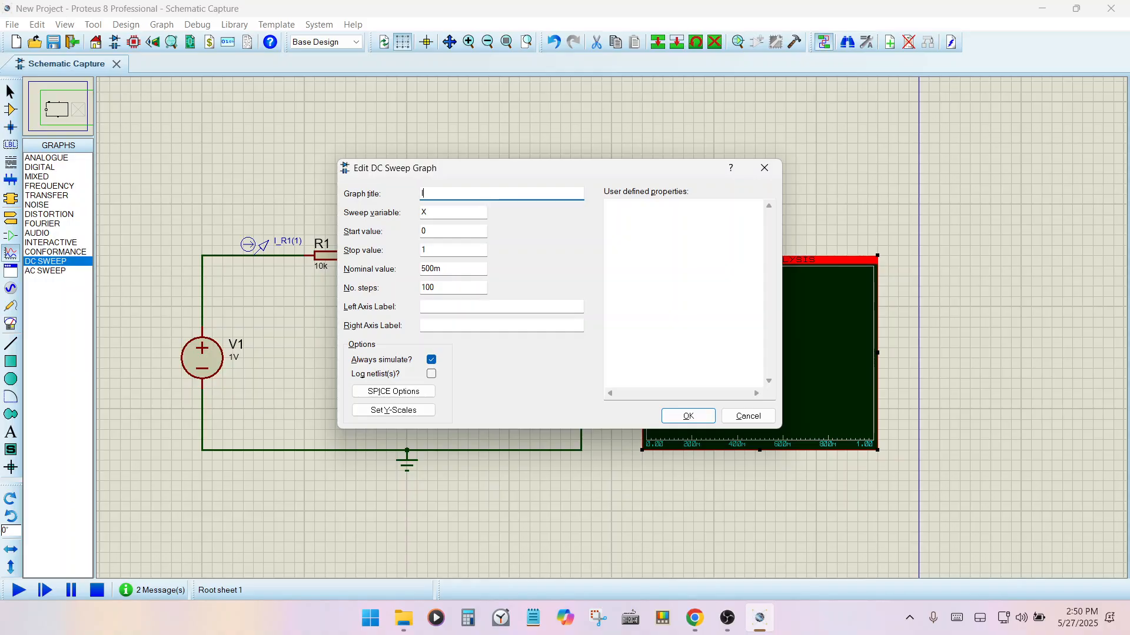
key("BackSpace")
type("-V Ciurve of res")
left_click_drag(478, 166, 556, 149)
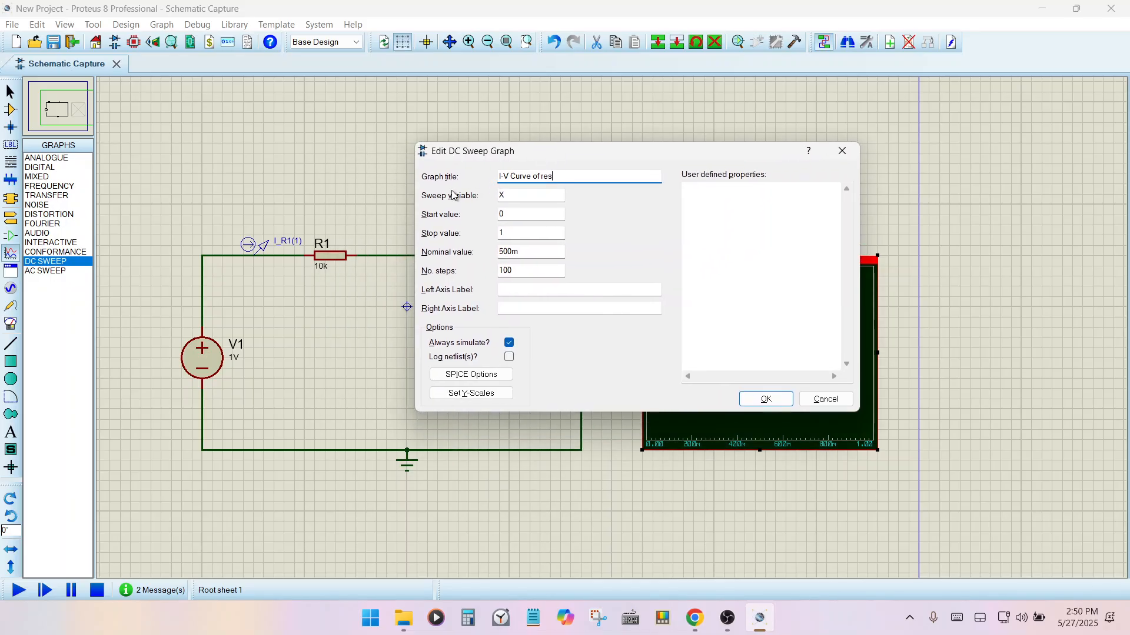
double_click(505, 194)
type("dsgwsehr")
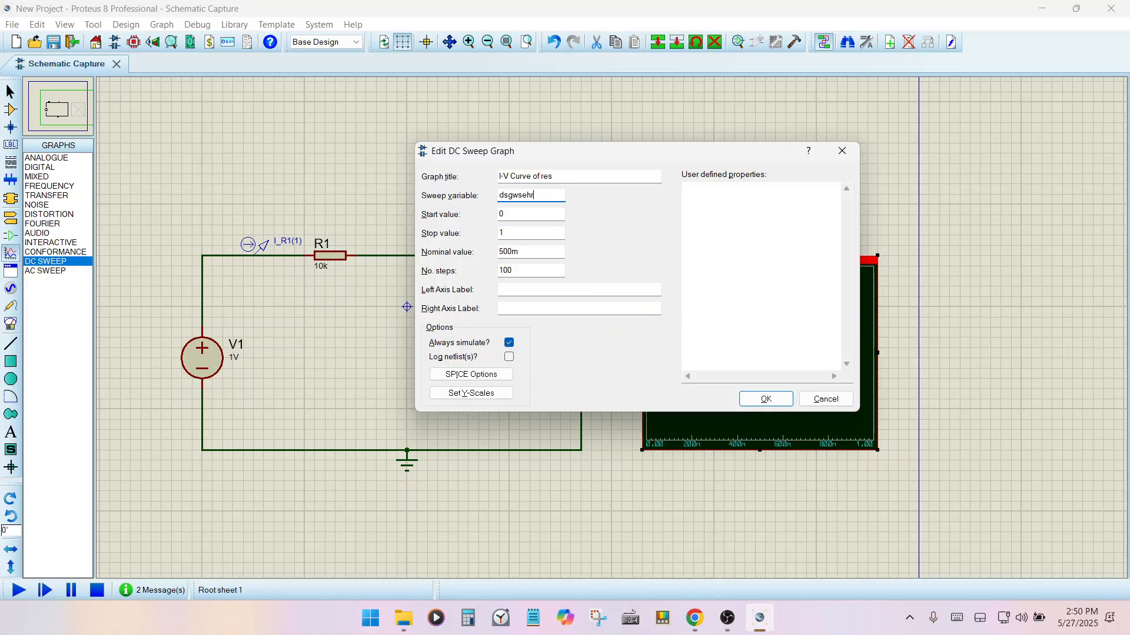
key("BackSpace")
key("BackSpace")
key("BackSpace")
key("BackSpace")
key("BackSpace")
key("BackSpace")
key("BackSpace")
type("X")
key("BackSpace")
key("BackSpace")
type("y")
left_click(510, 215)
left_click(513, 232)
type("0")
left_click(518, 270)
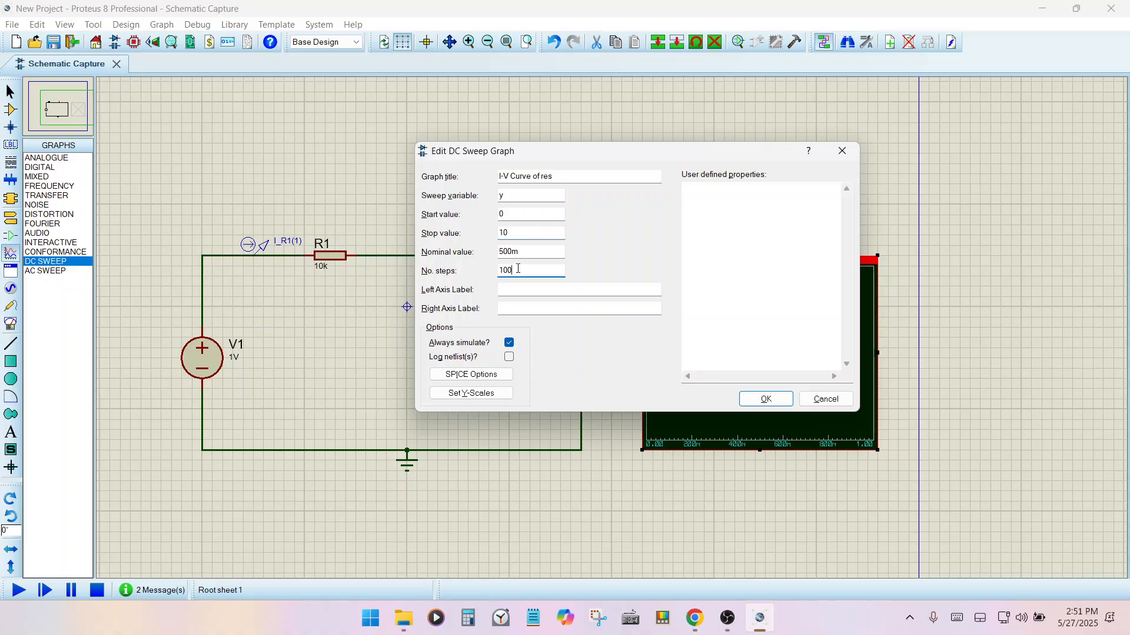
type("0")
left_click_drag(644, 158, 392, 162)
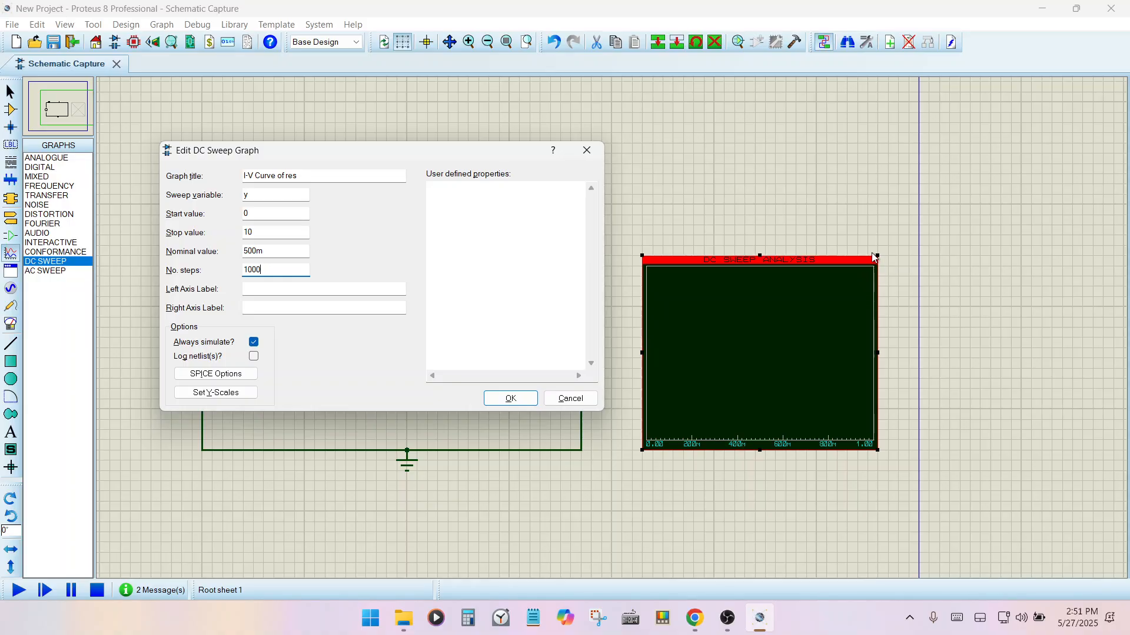
left_click(568, 398)
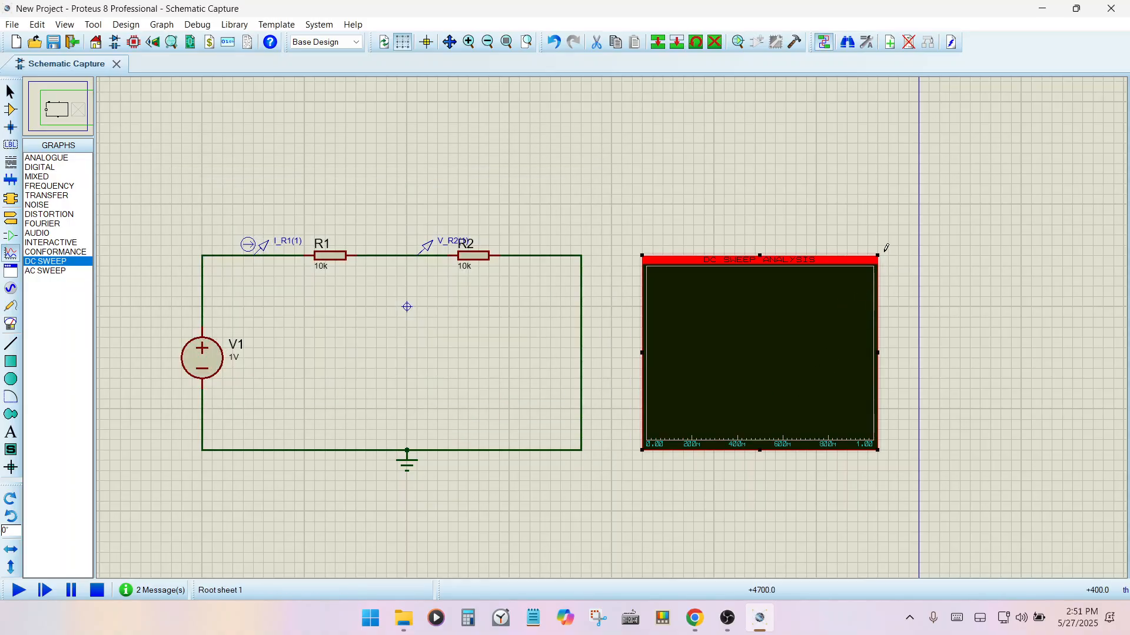
Step: Enlarge the DC Sweep graph up and to the right, to about 4000 by 2900 th
key("space")
left_click_drag(878, 254, 1052, 154)
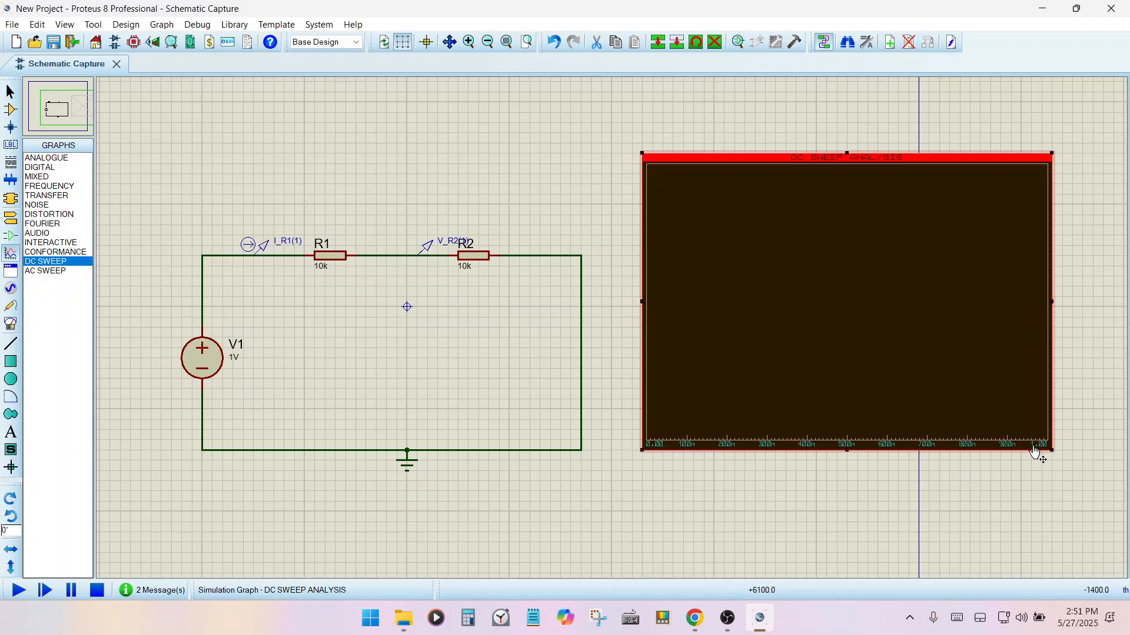
left_click(612, 214)
Step: Set the DC Sweep graph's stop value to 10 and its number of steps to 1000
left_click(779, 259)
left_click(778, 253)
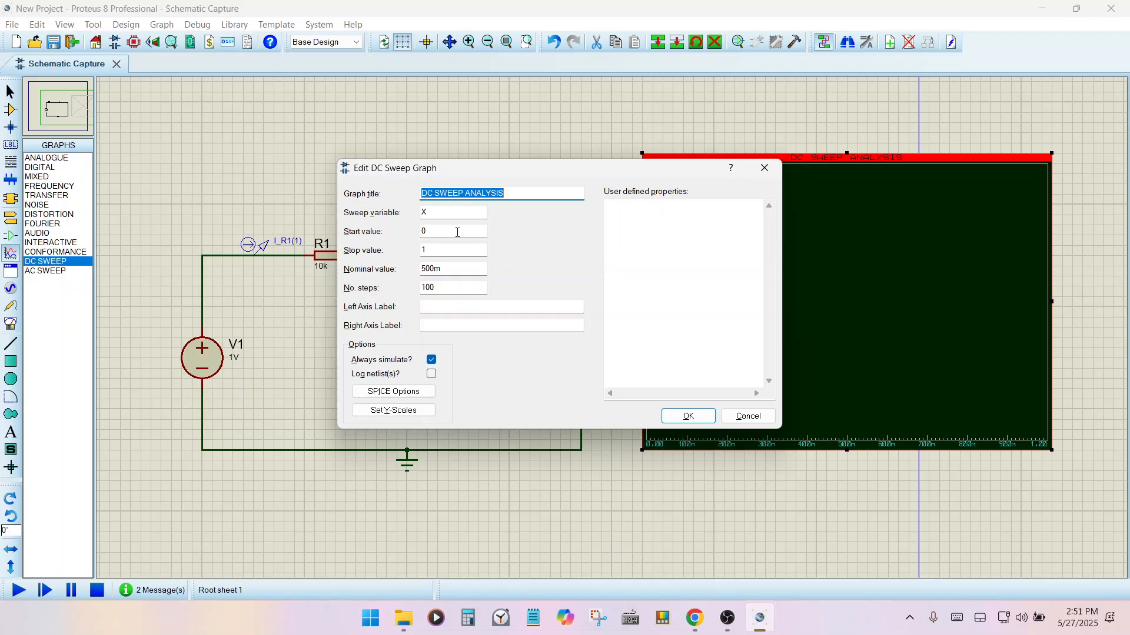
left_click(482, 245)
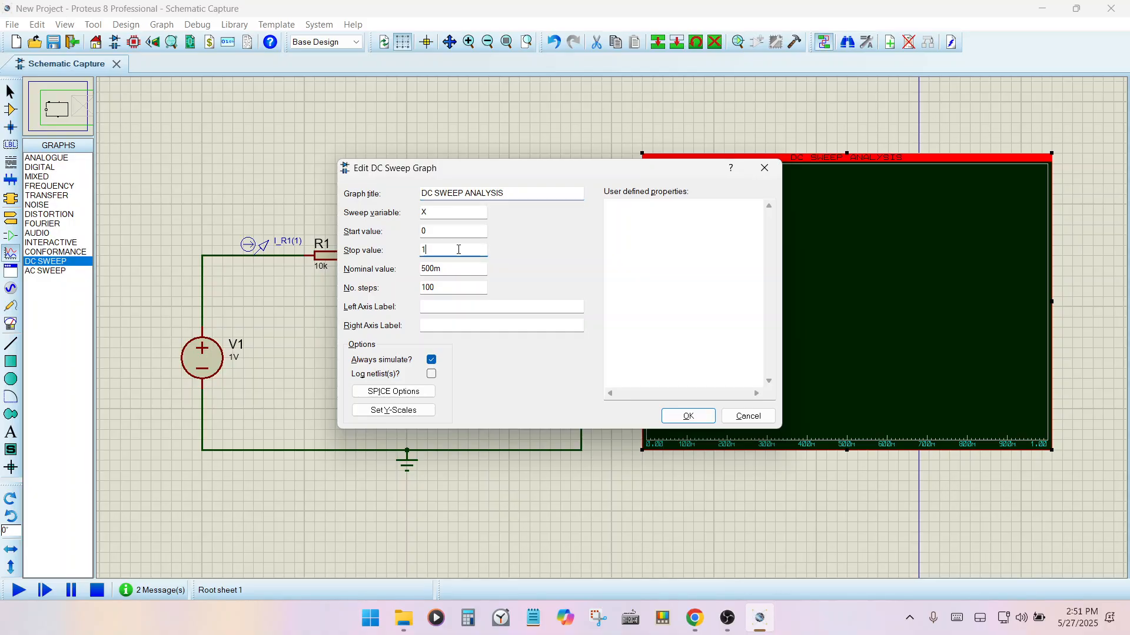
type("0")
left_click(452, 288)
type("0")
left_click_drag(483, 164, 293, 71)
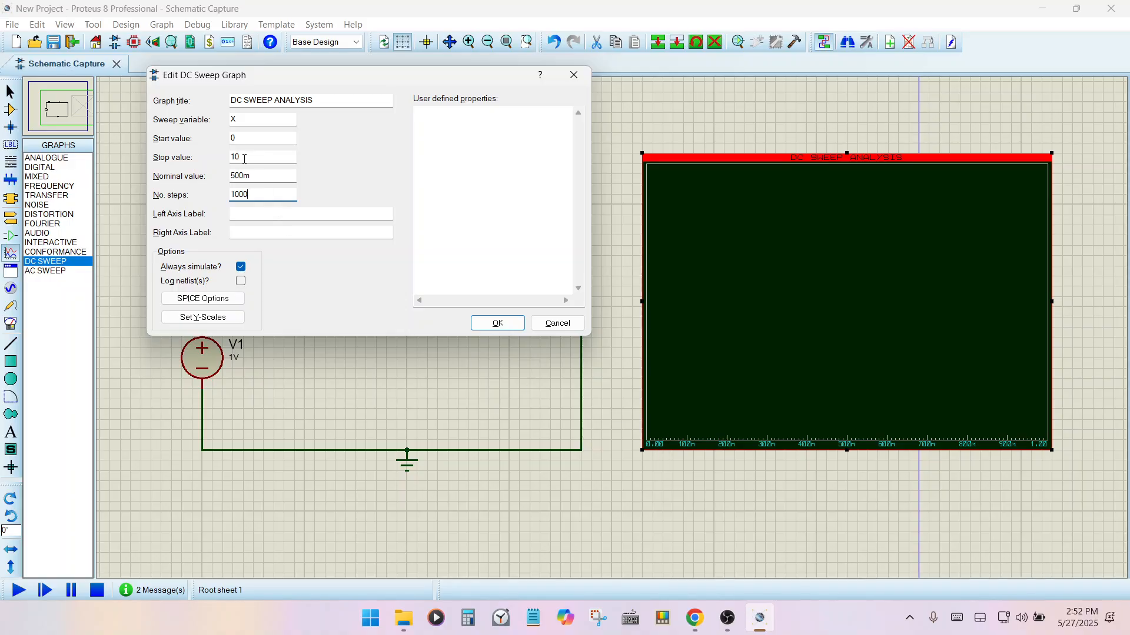
left_click(509, 324)
Step: Retitle the DC Sweep graph "I-V curve of res"
double_click(751, 346)
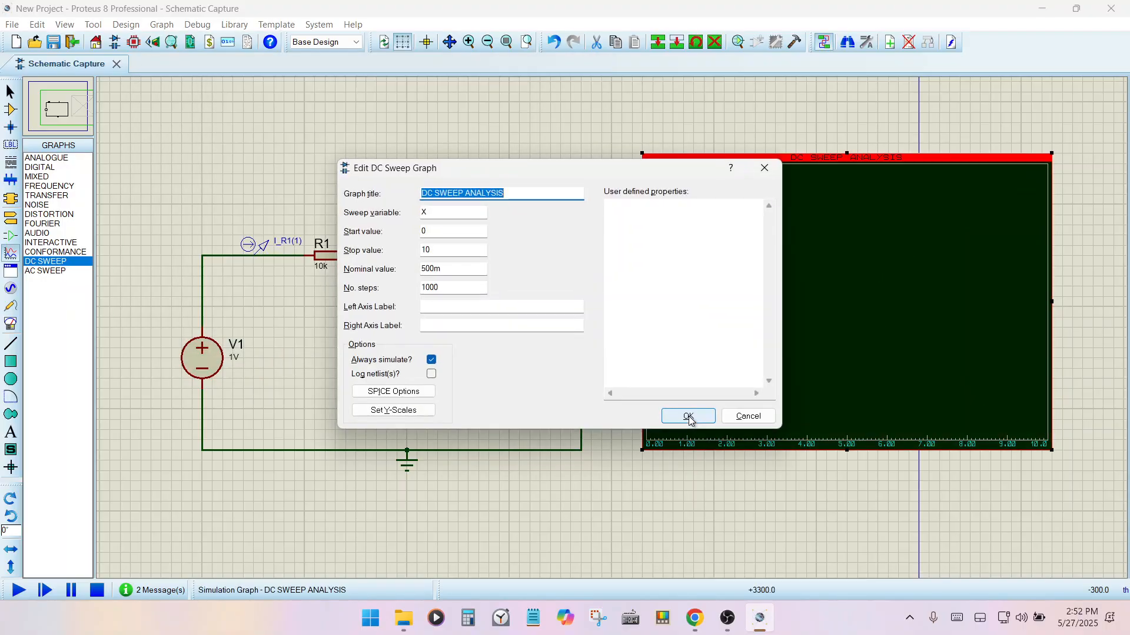
left_click_drag(579, 166, 336, 104)
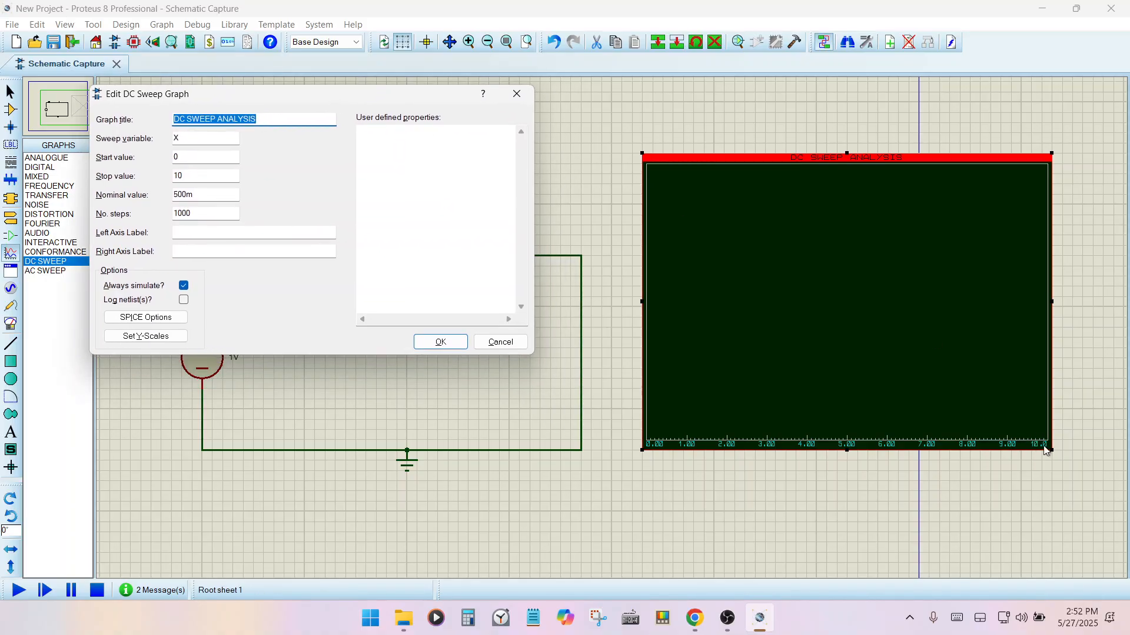
left_click(192, 179)
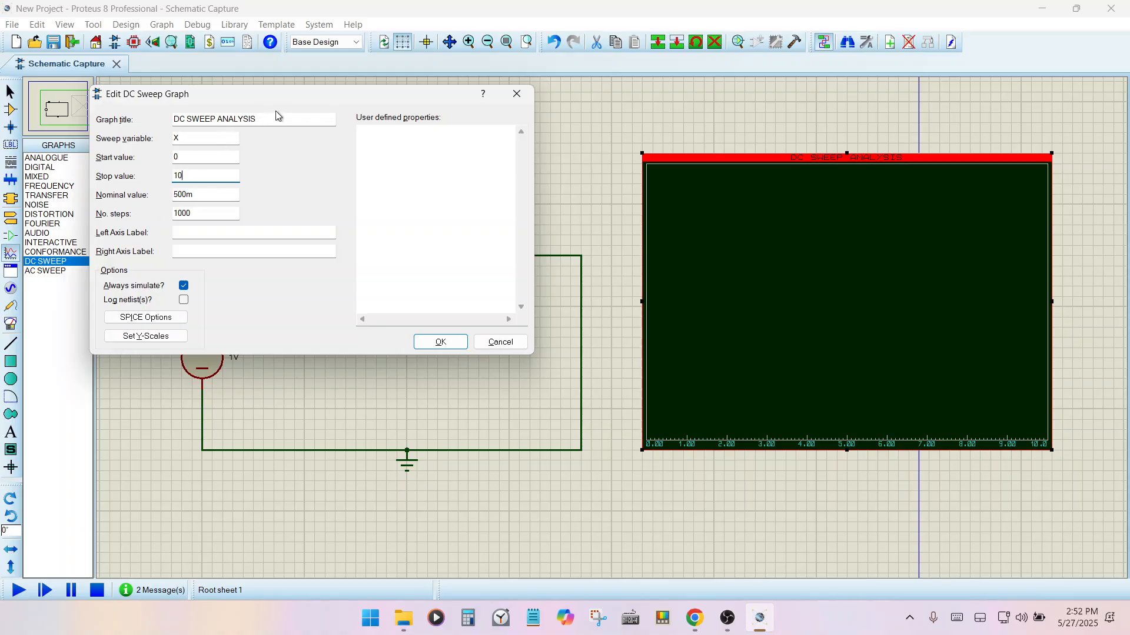
left_click_drag(279, 117, 149, 134)
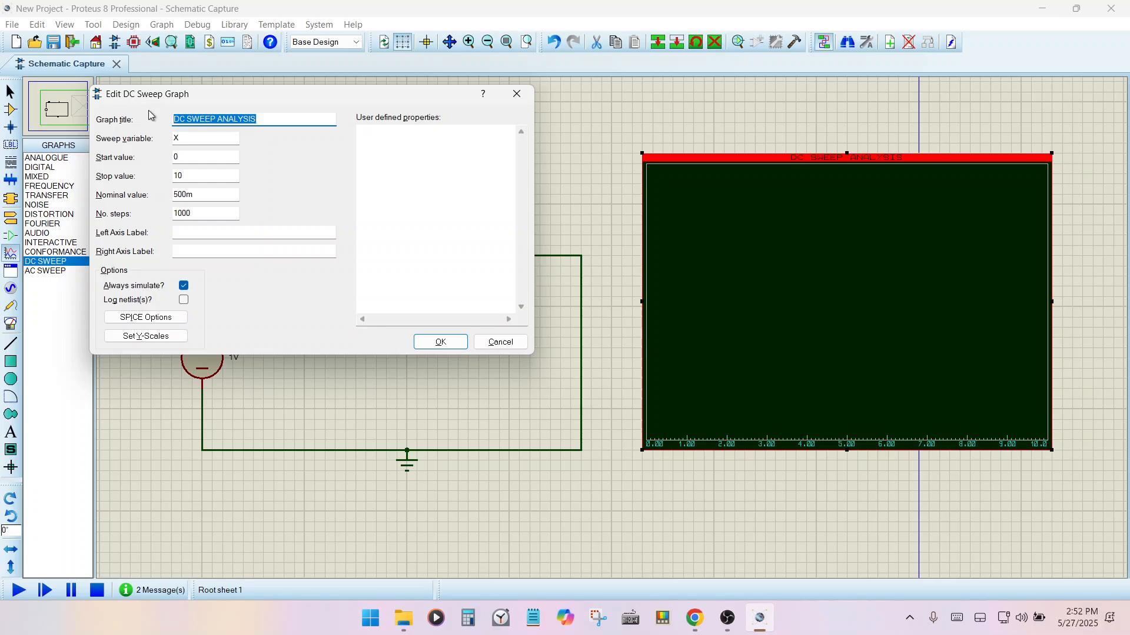
key("BackSpace")
type("I-V")
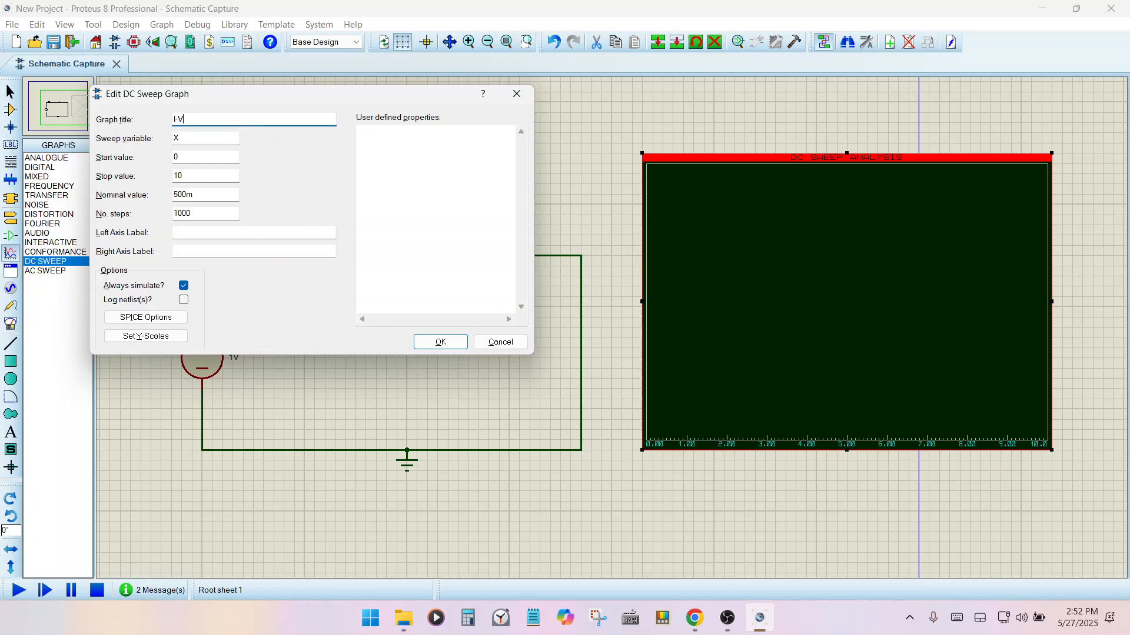
type(" curve of res")
key("Return")
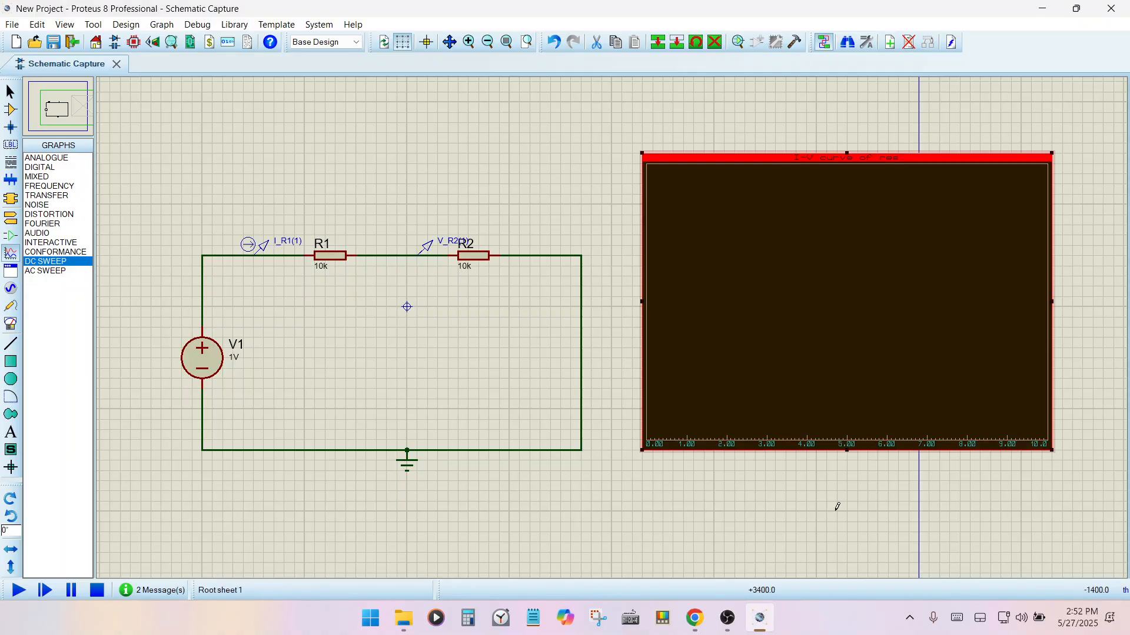
Step: Set the sweep variable of the DC sweep graph to y
double_click(888, 375)
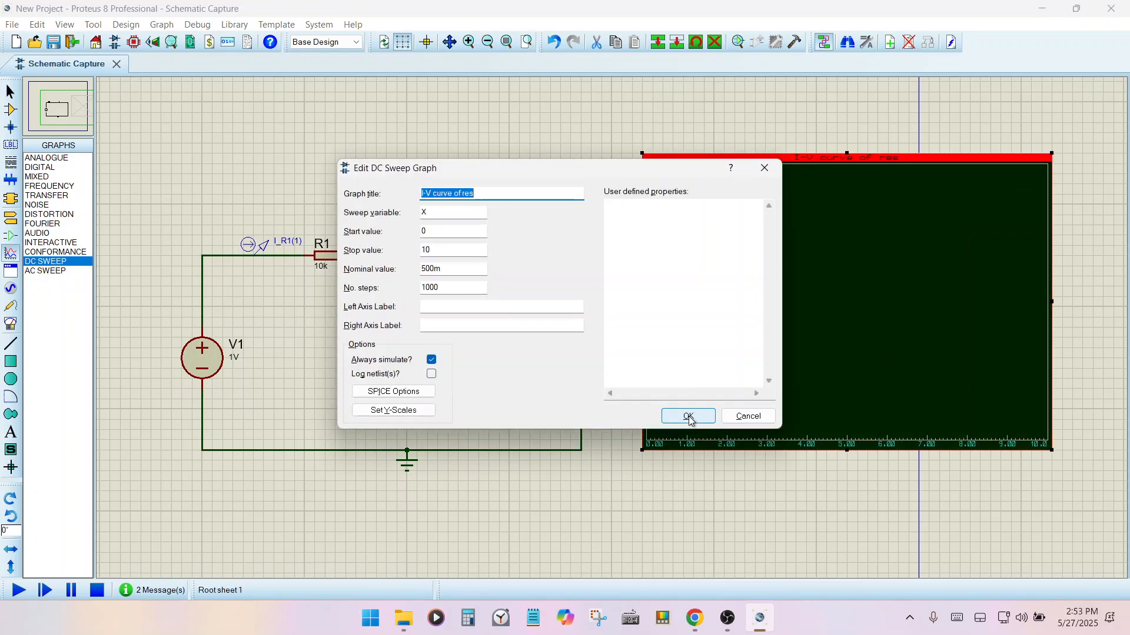
left_click_drag(552, 177, 843, 169)
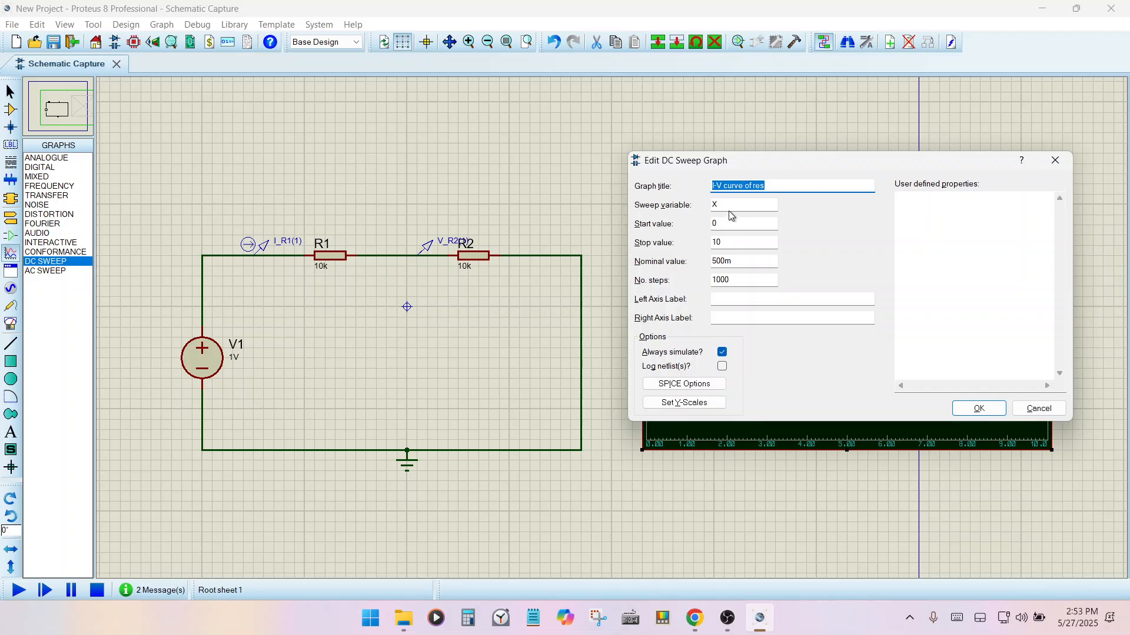
left_click(729, 204)
key("BackSpace")
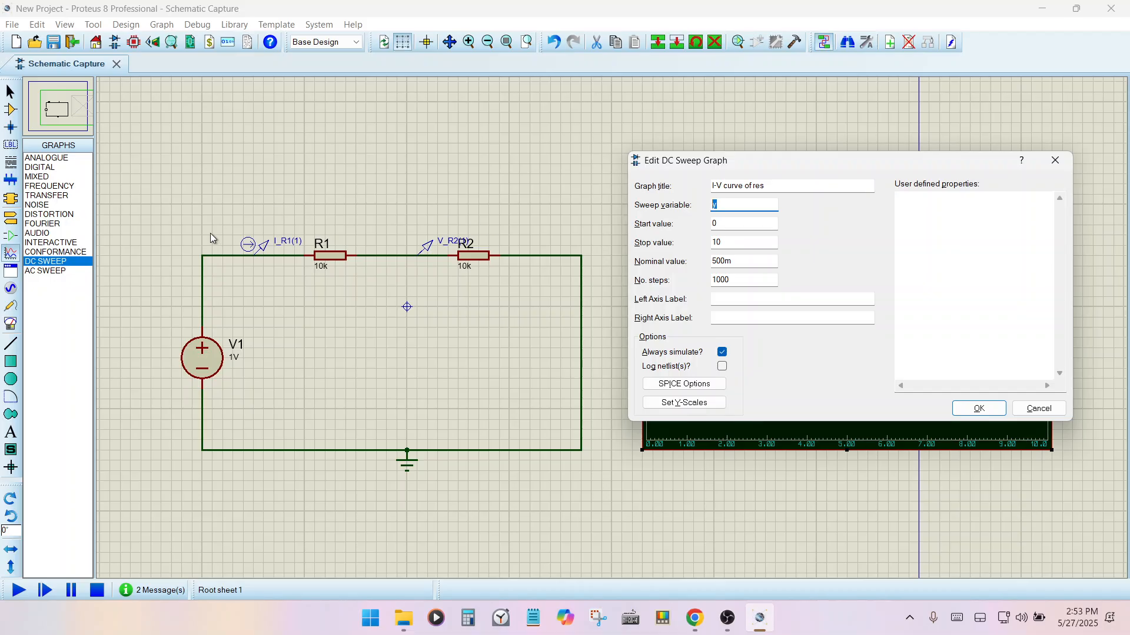
left_click(979, 409)
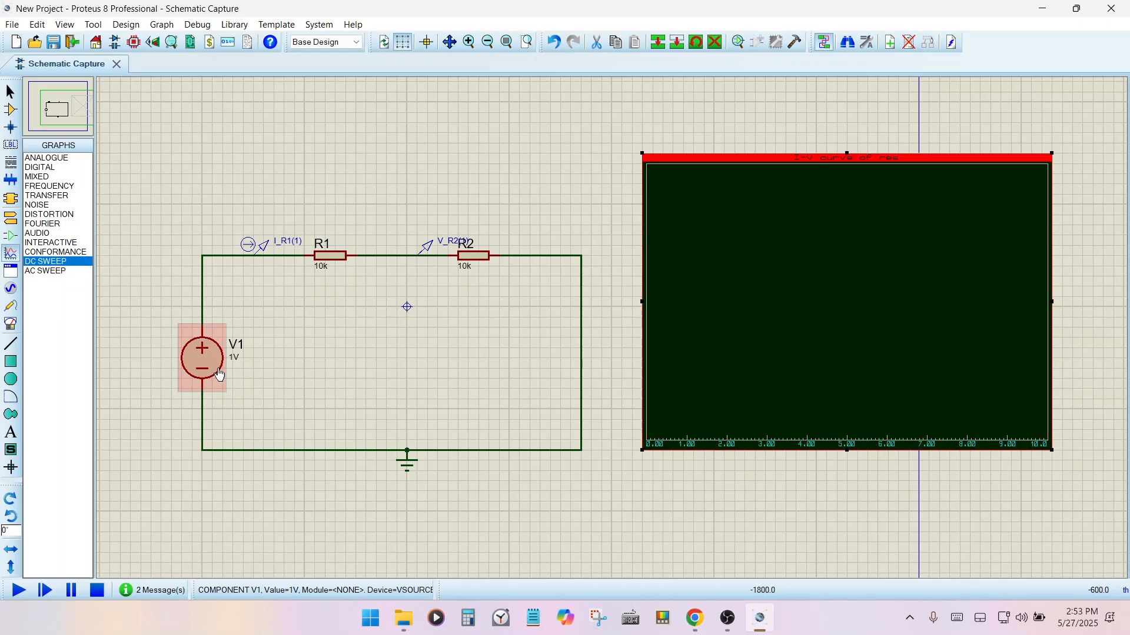
Step: Set the voltage of source V1 to the sweep variable y
double_click(202, 358)
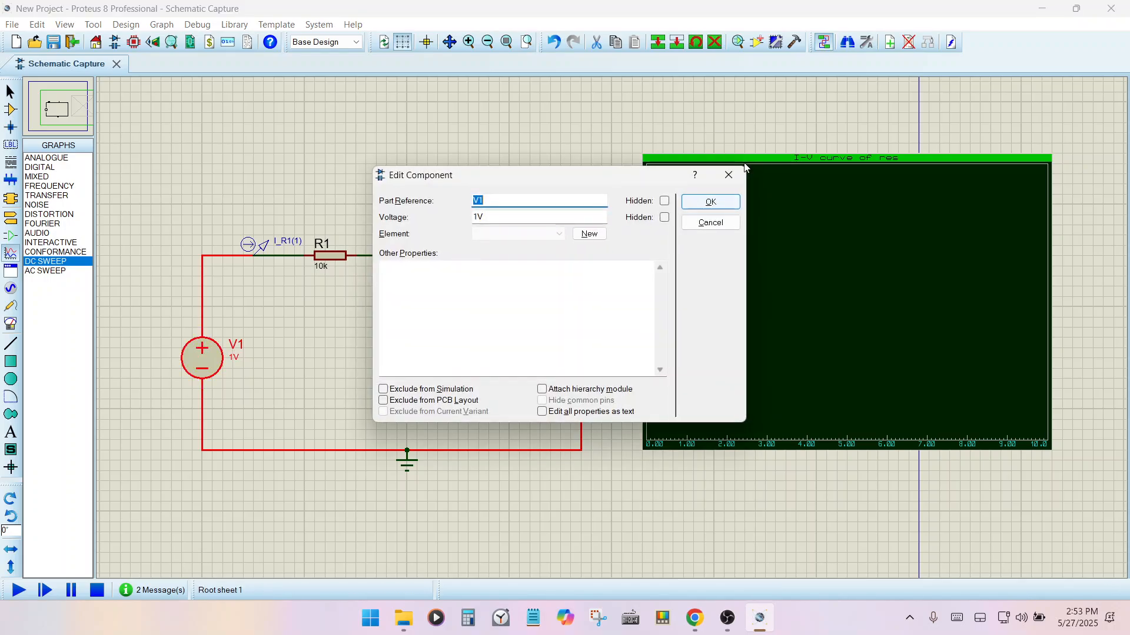
left_click(495, 214)
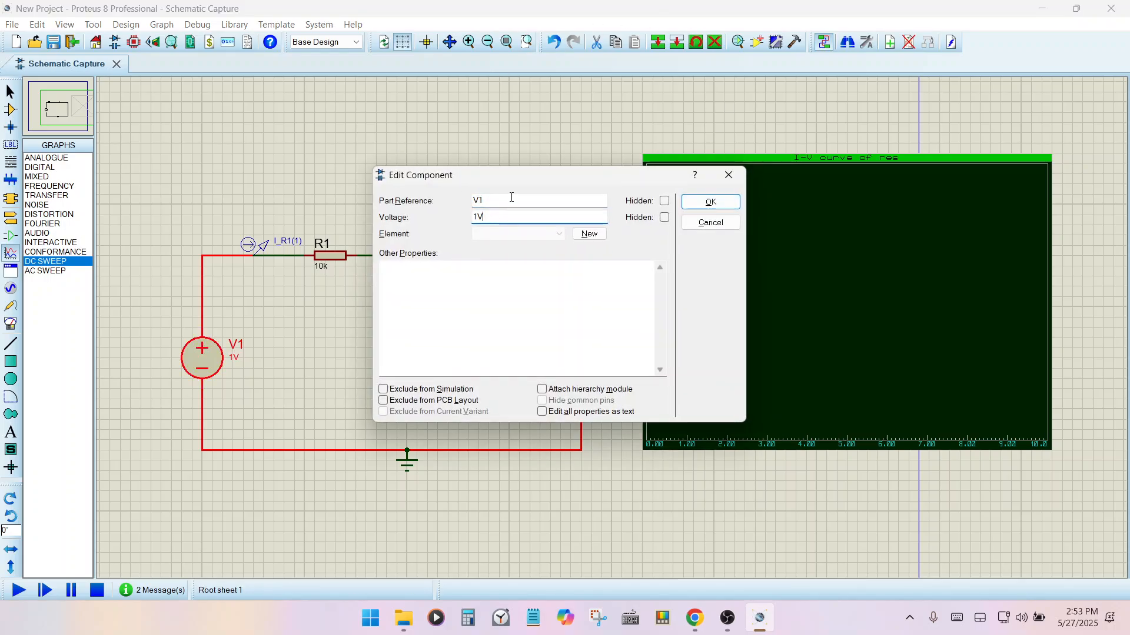
type("y")
left_click(699, 203)
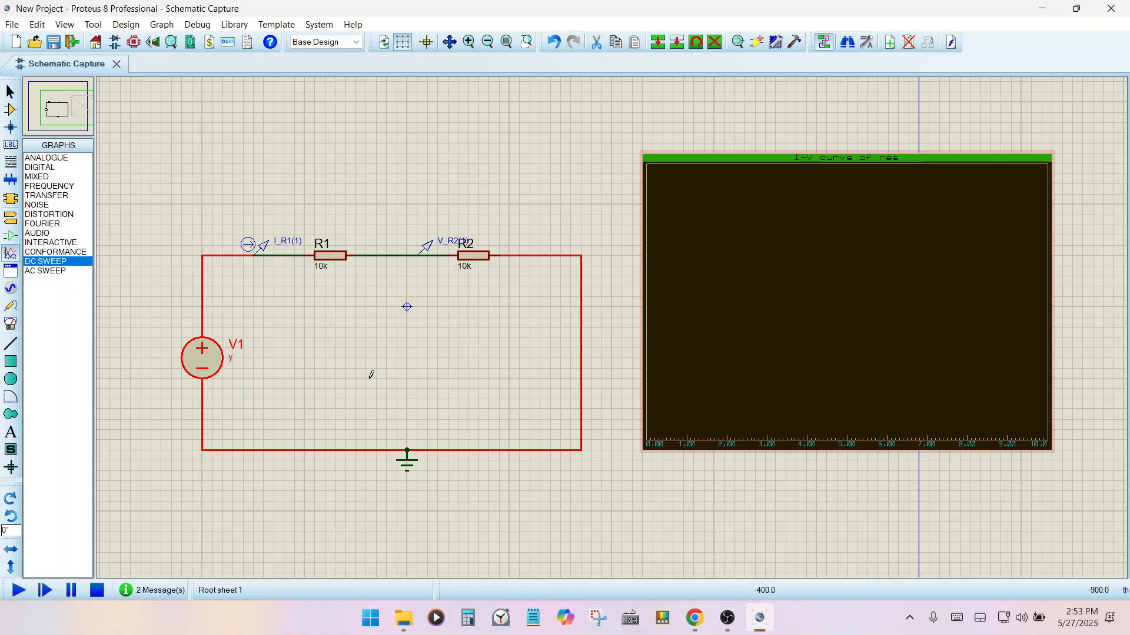
left_click(358, 160)
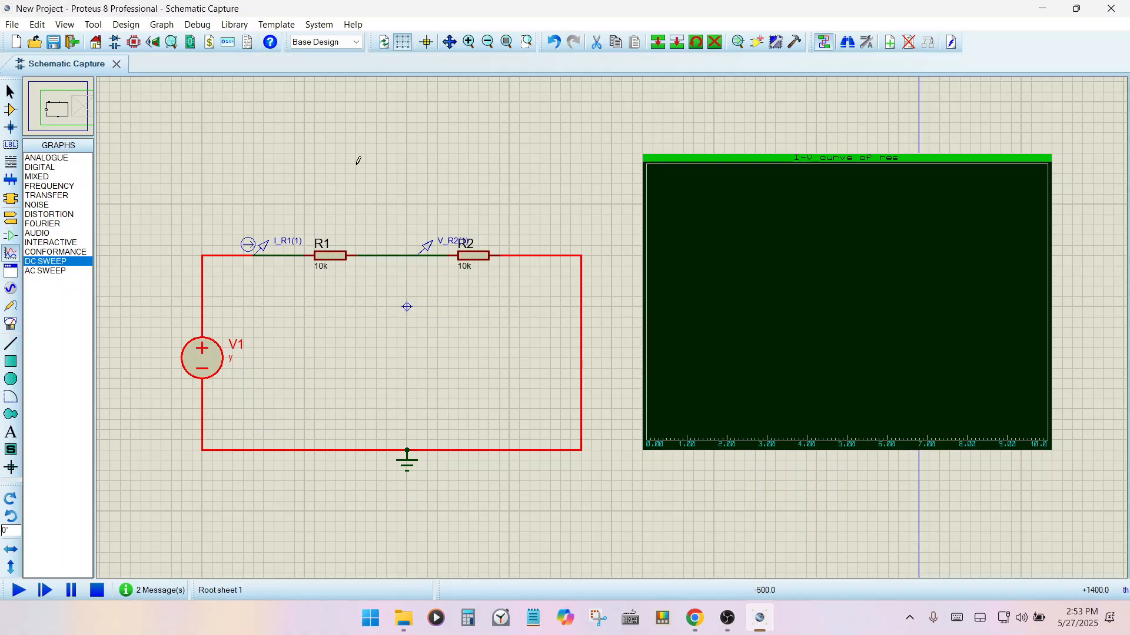
Step: Try to add the I_R1(1) current probe to the DC sweep graph as a trace, and undo the recent changes
left_click(746, 426)
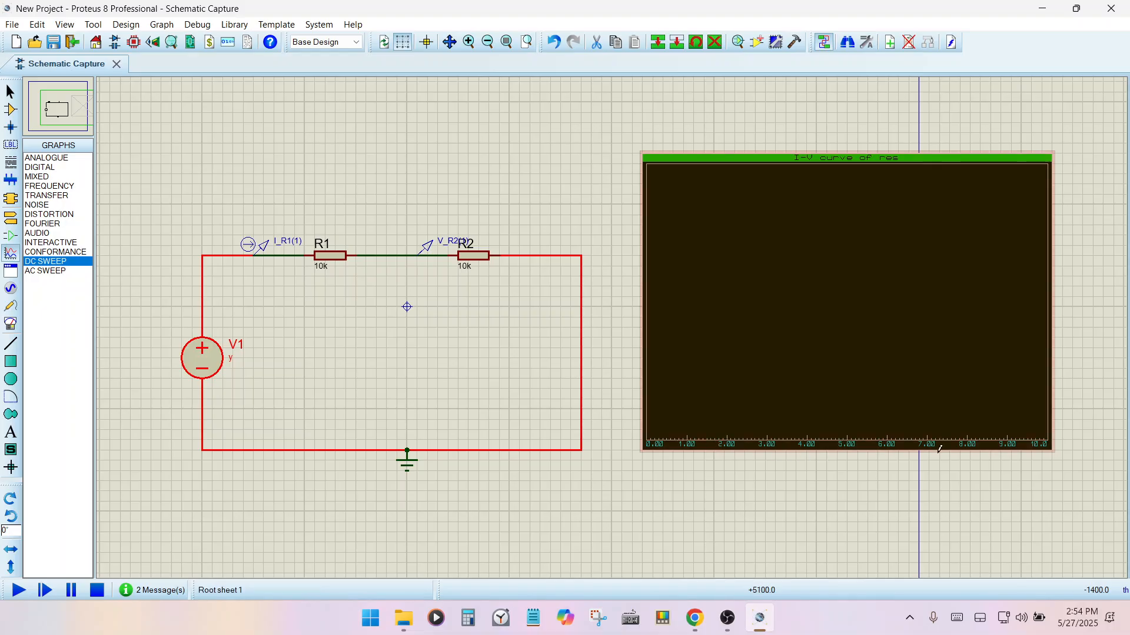
left_click(1013, 452)
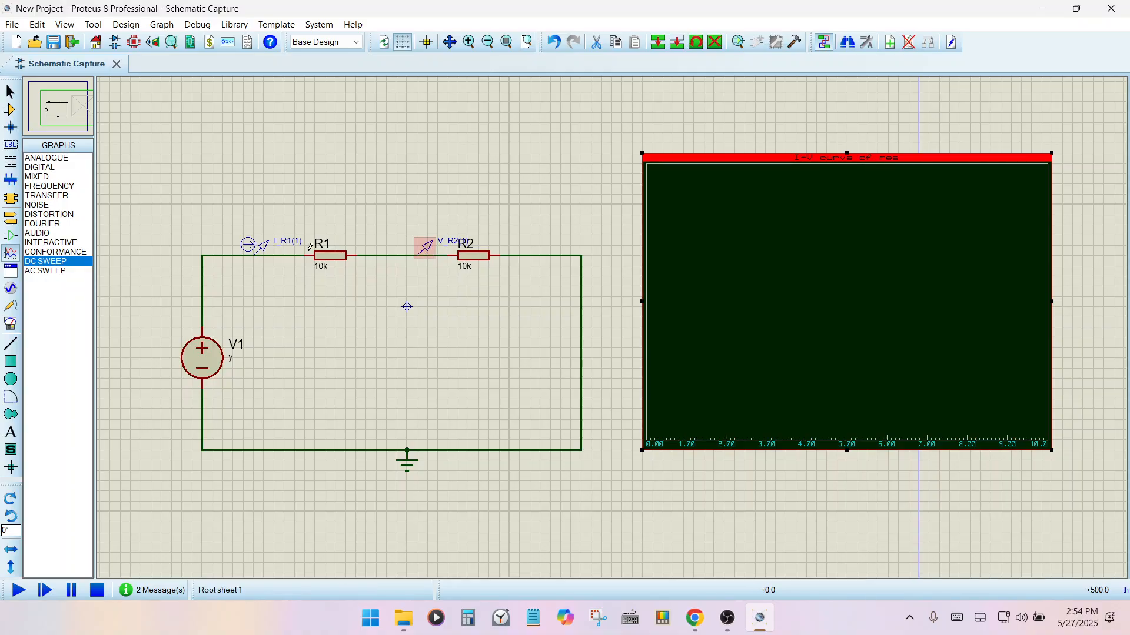
left_click(255, 247)
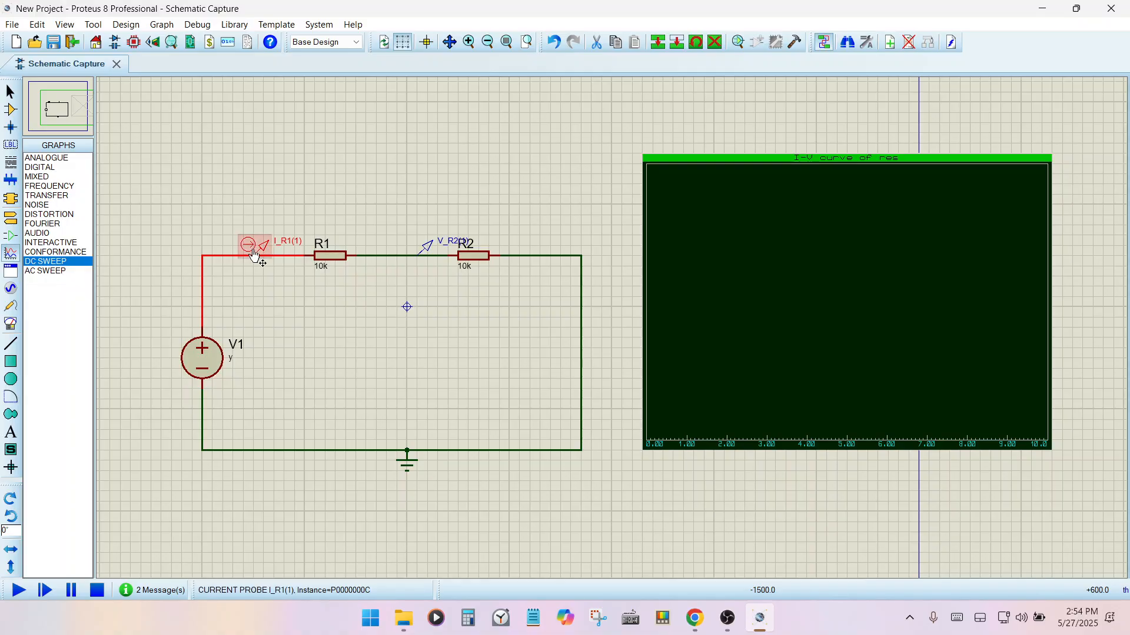
left_click_drag(254, 247, 669, 194)
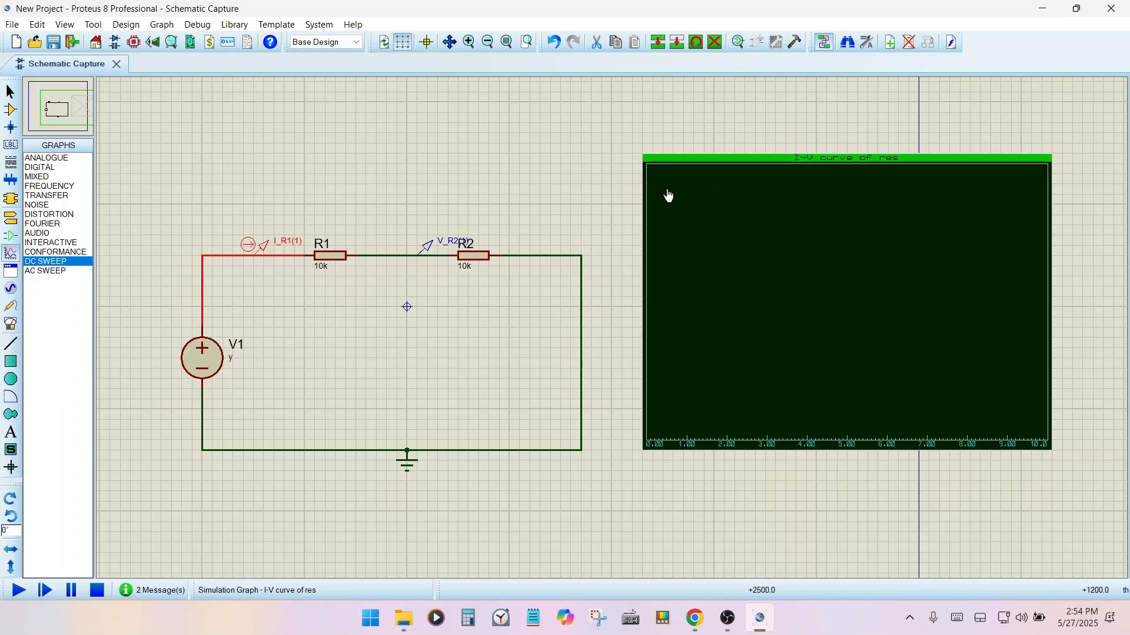
left_click(774, 299)
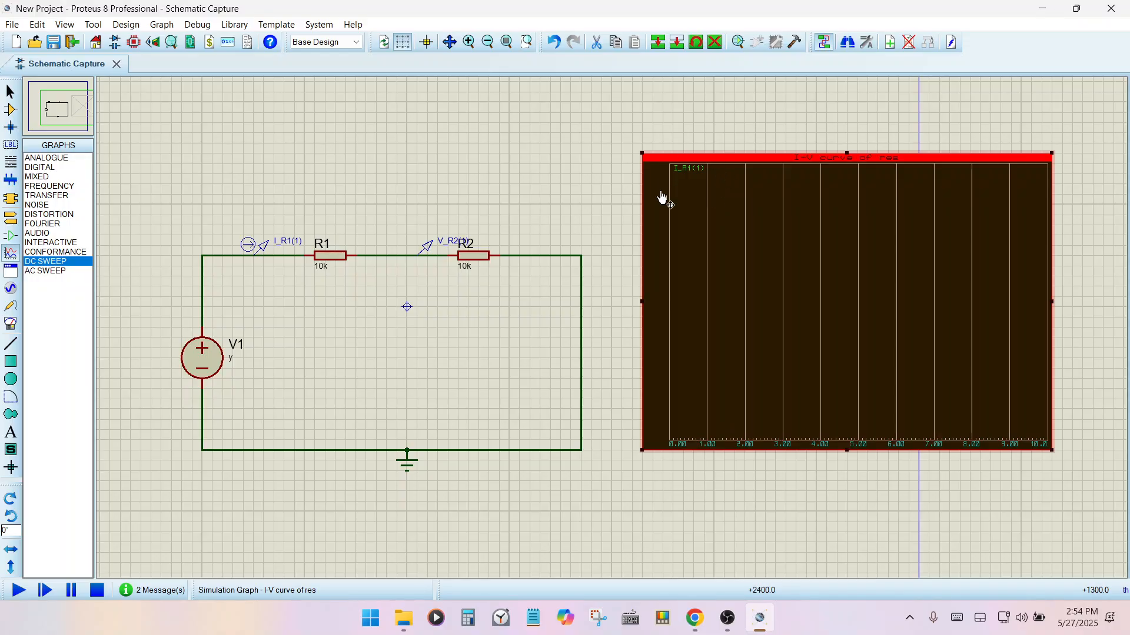
key("ctrl+z")
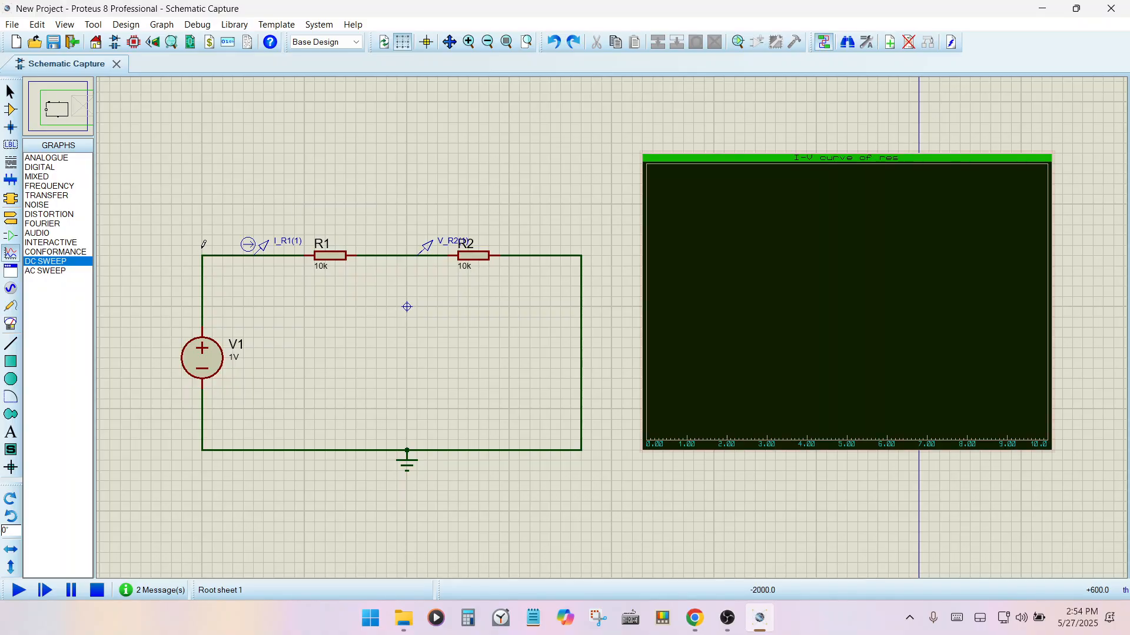
Step: Add the I_R1(1) current probe to the I-V curve graph as a trace
scroll(305, 266, "up", 1)
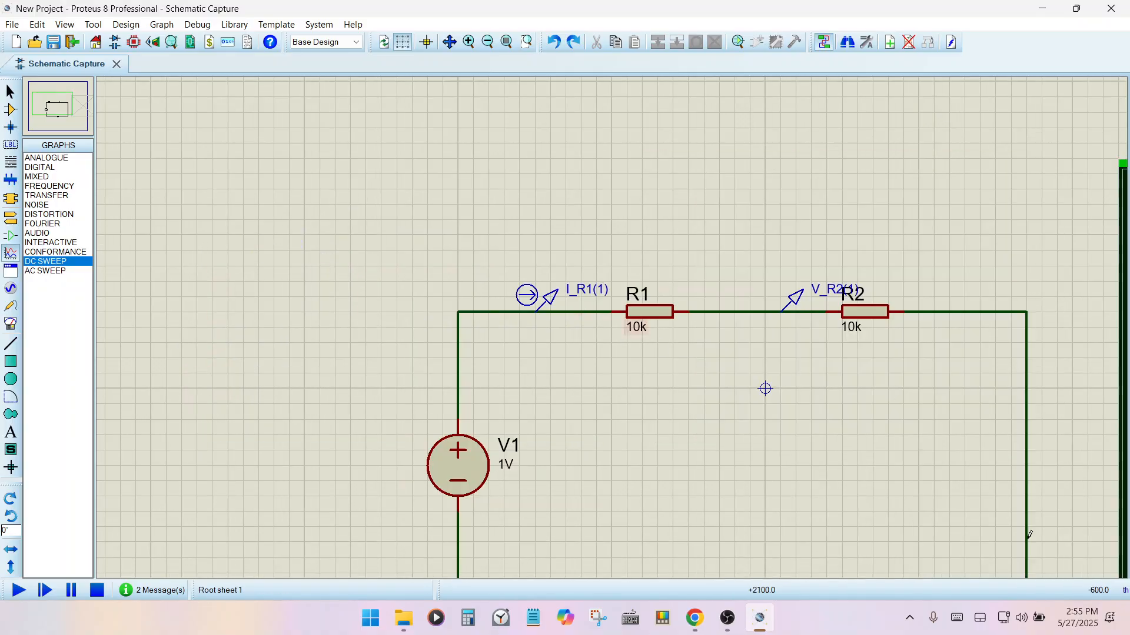
scroll(847, 389, "down", 1)
scroll(953, 366, "up", 1)
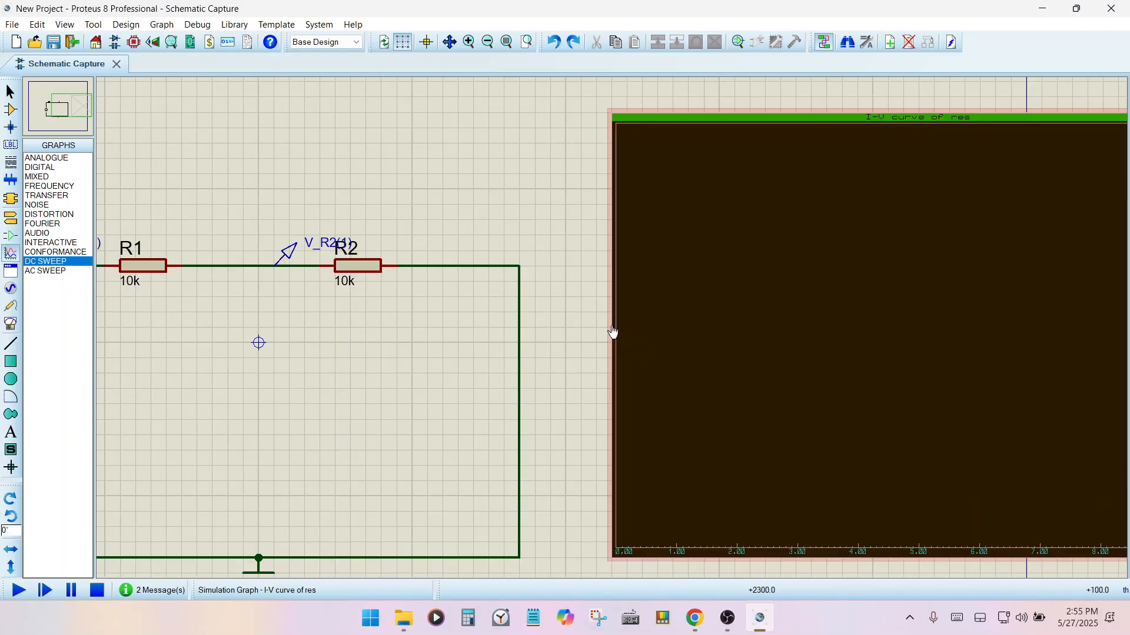
scroll(610, 327, "down", 1)
scroll(519, 327, "up", 1)
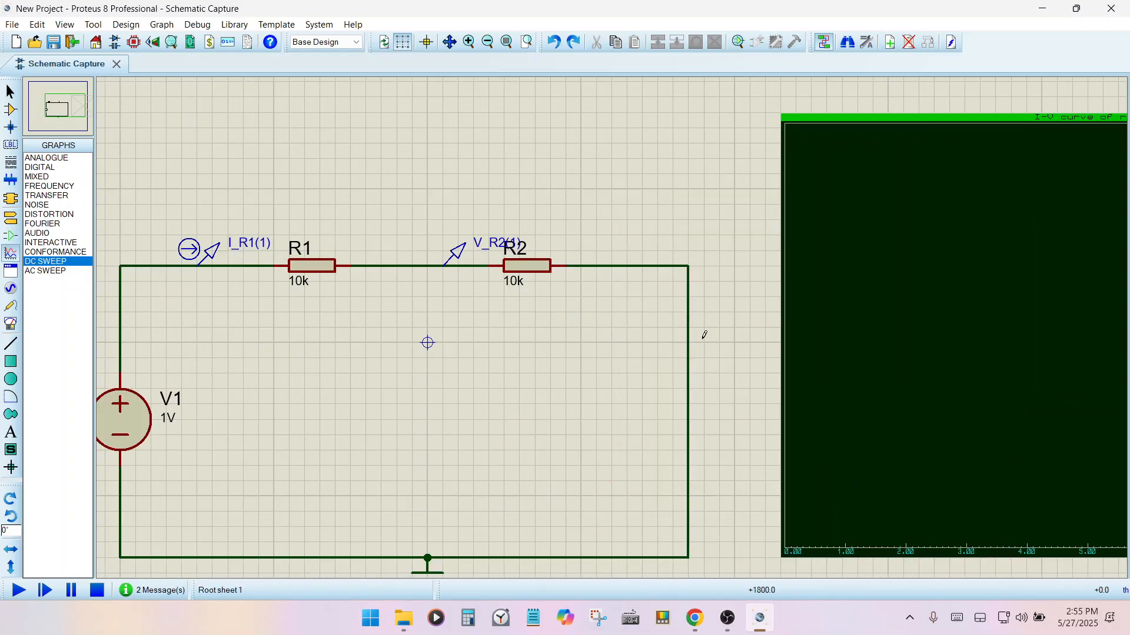
left_click(205, 248)
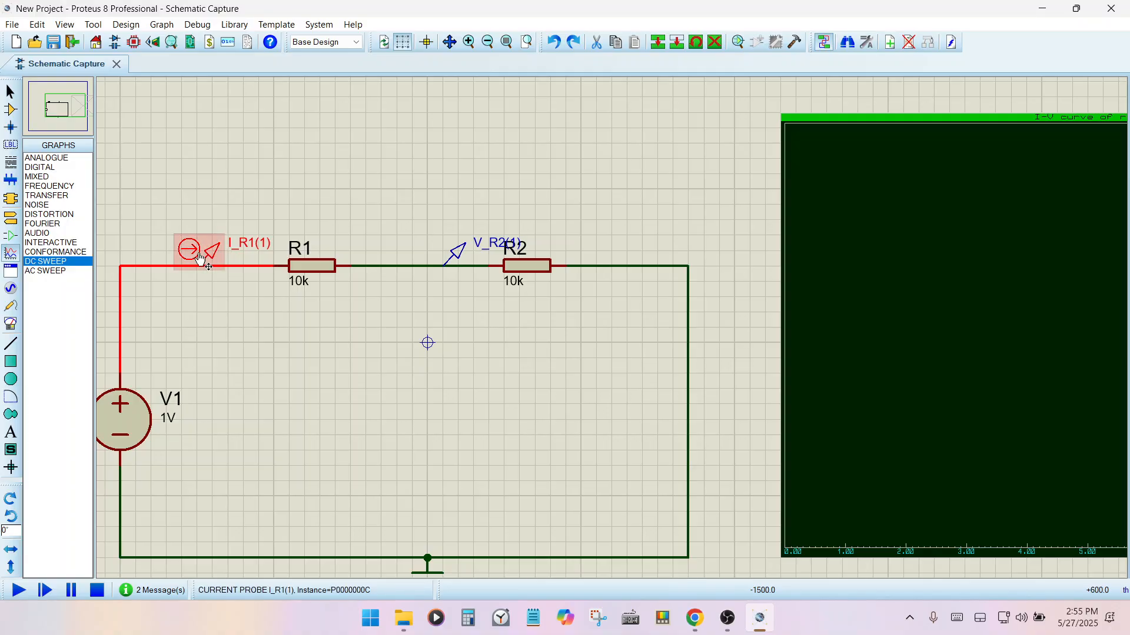
left_click_drag(199, 254, 813, 177)
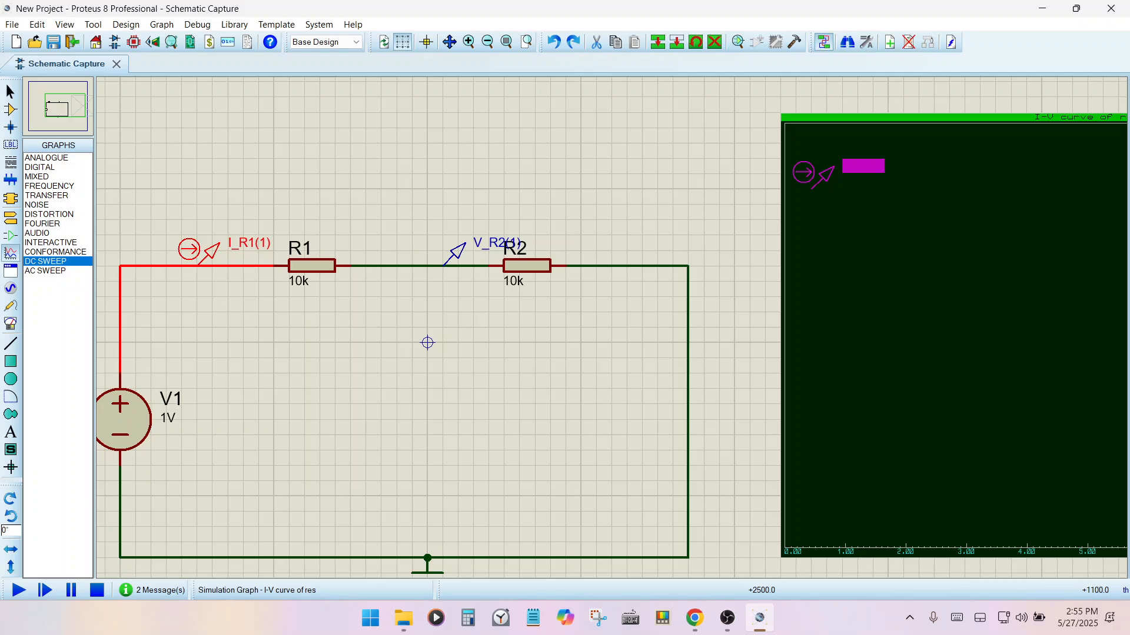
left_click_drag(814, 177, 815, 187)
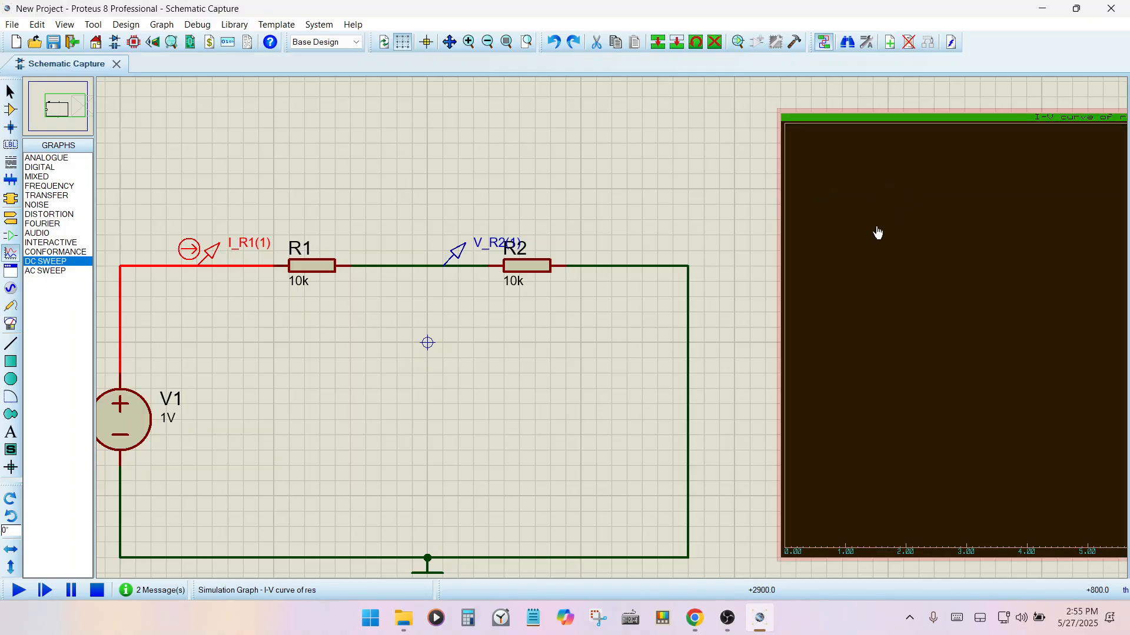
left_click(921, 227)
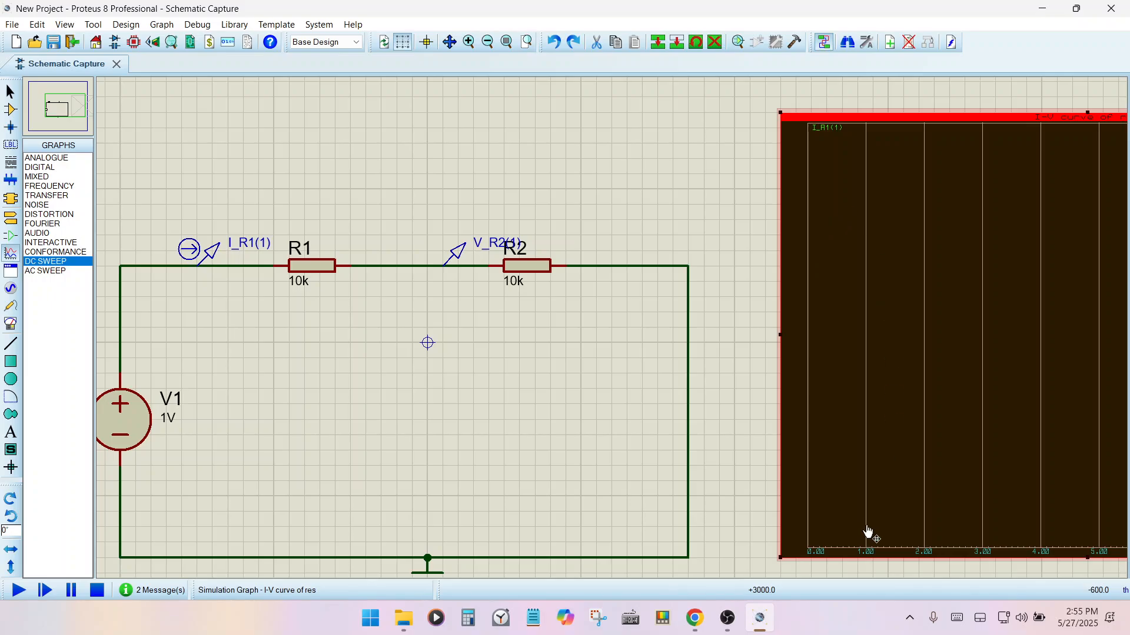
Step: Simulate the I-V curve graph with the I_R1(1) trace
scroll(900, 423, "down", 1)
scroll(644, 332, "up", 1)
scroll(670, 329, "down", 1)
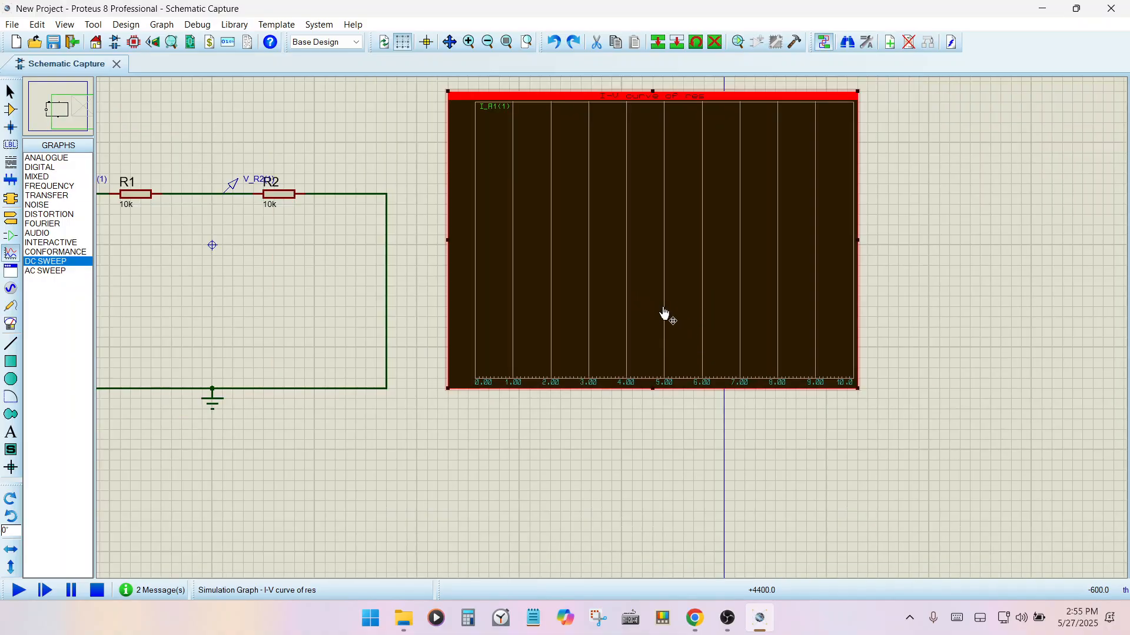
scroll(630, 318, "up", 1)
scroll(553, 256, "down", 1)
scroll(588, 295, "up", 1)
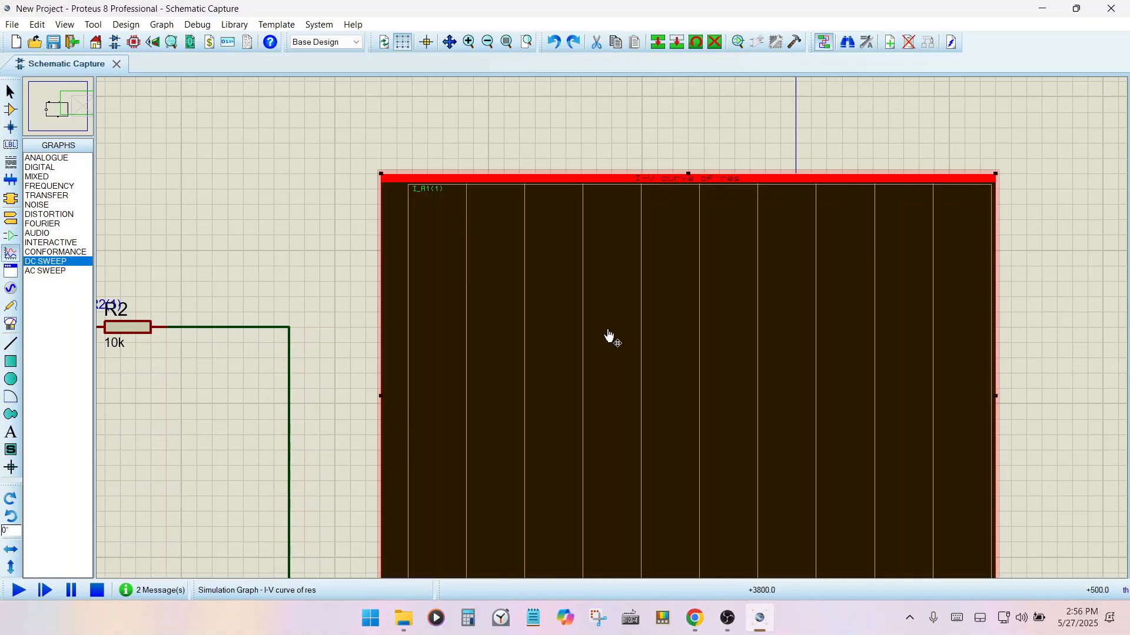
right_click(597, 271)
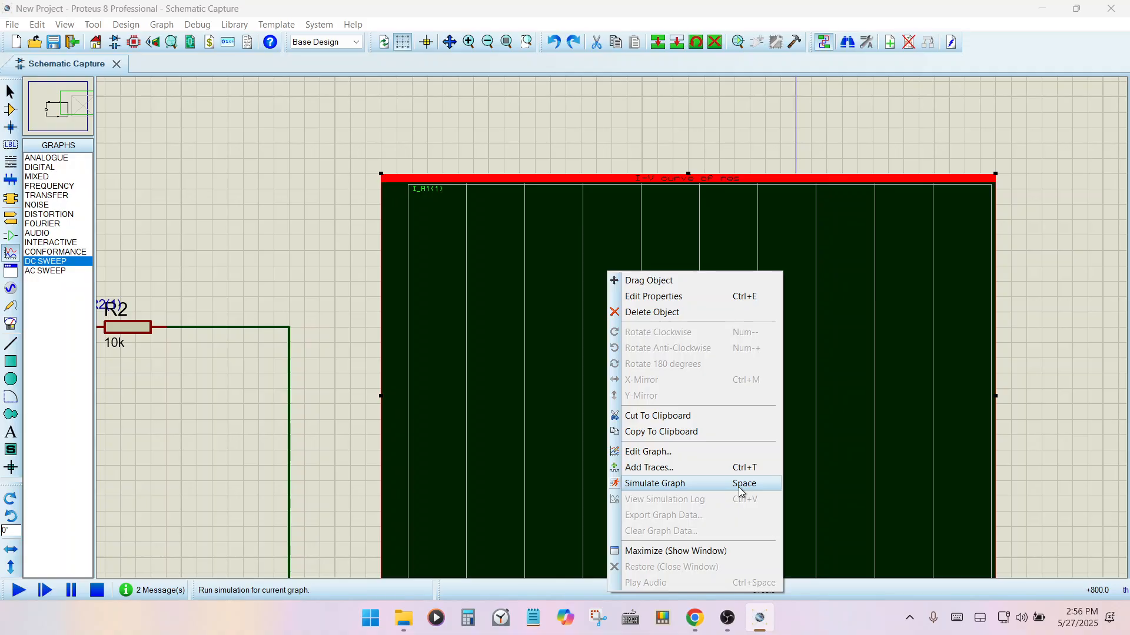
left_click(659, 488)
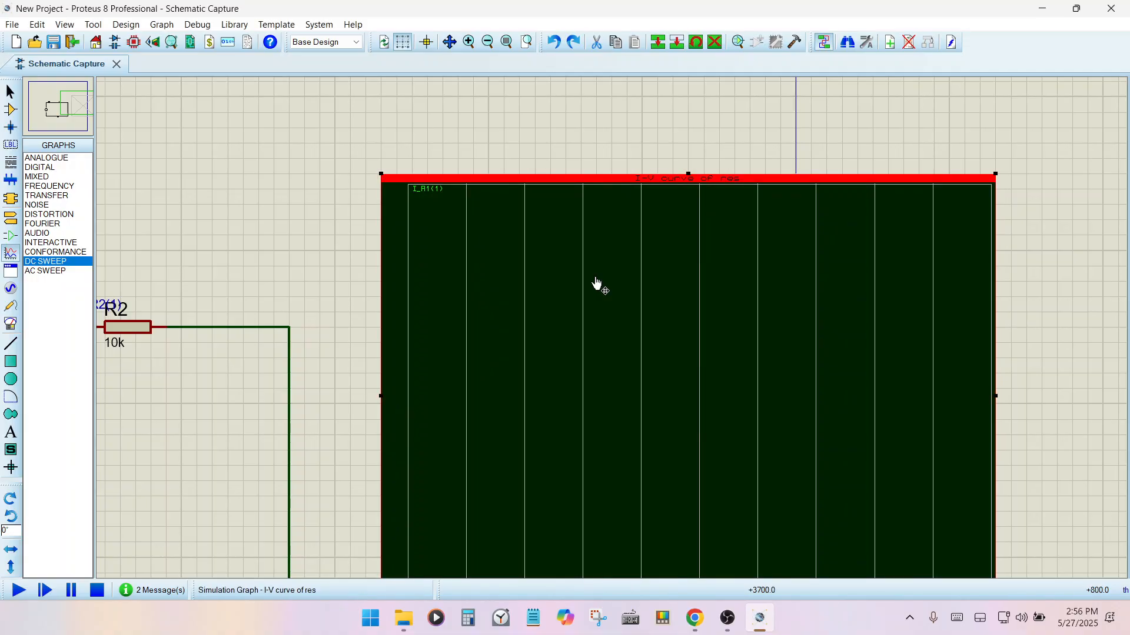
double_click(596, 284)
left_click(748, 416)
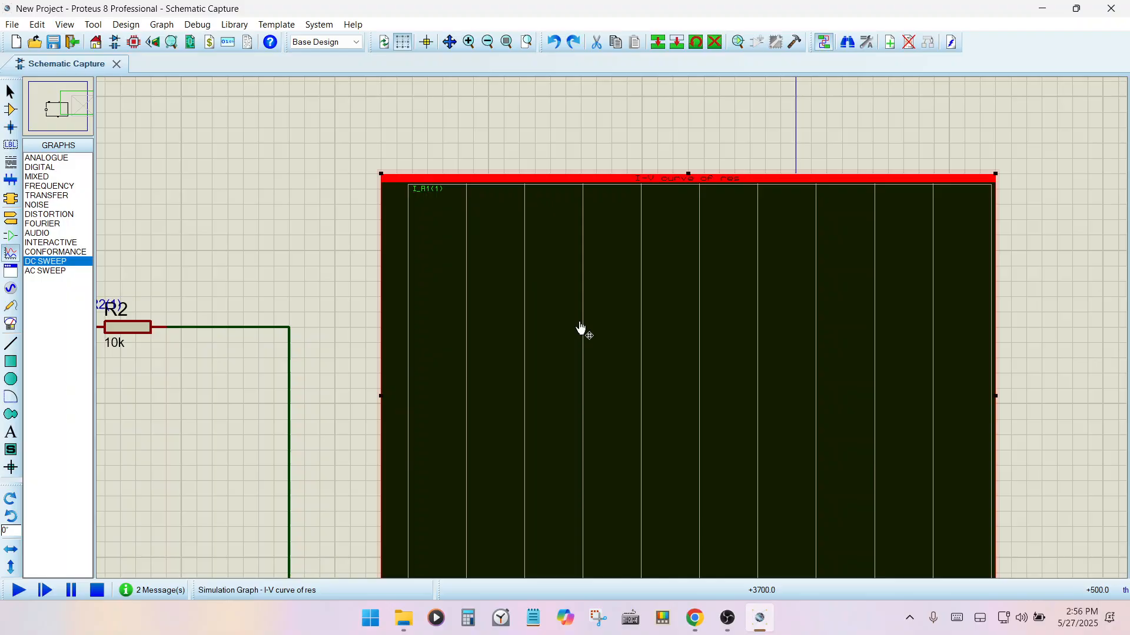
right_click(500, 301)
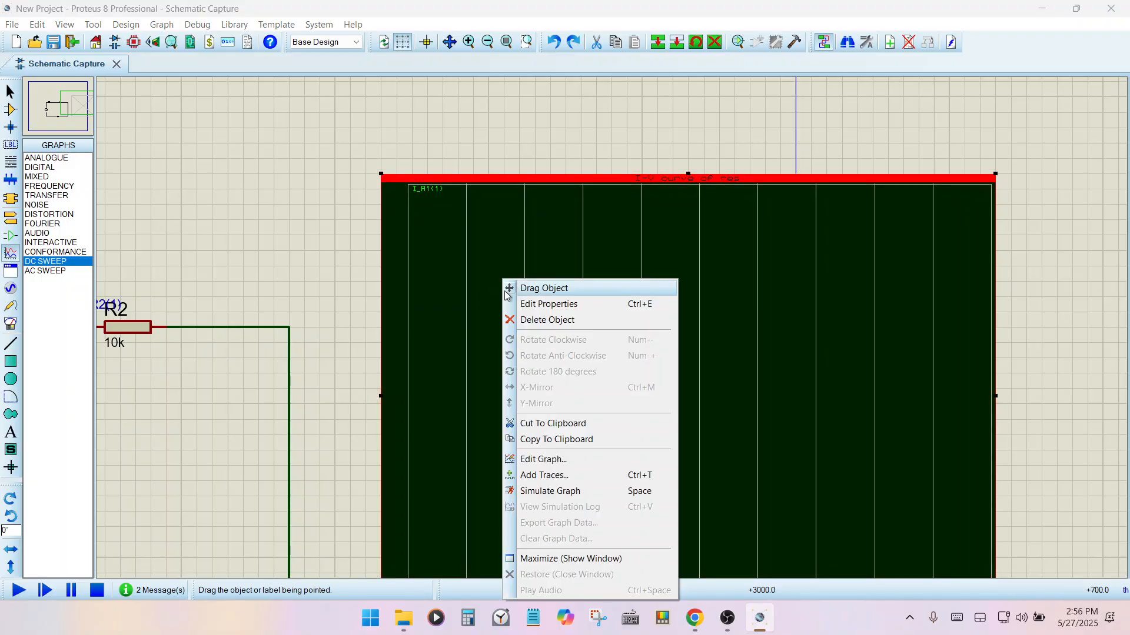
left_click(553, 492)
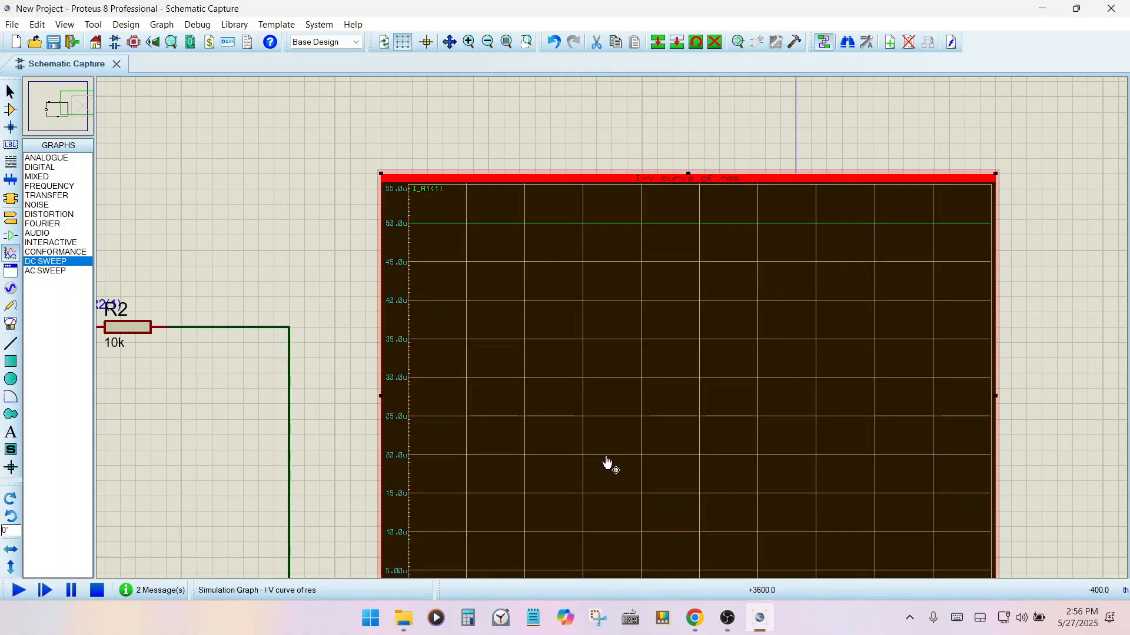
Step: Replace the fixed voltage of source V1 with the sweep variable y
scroll(636, 450, "down", 1)
scroll(606, 386, "up", 1)
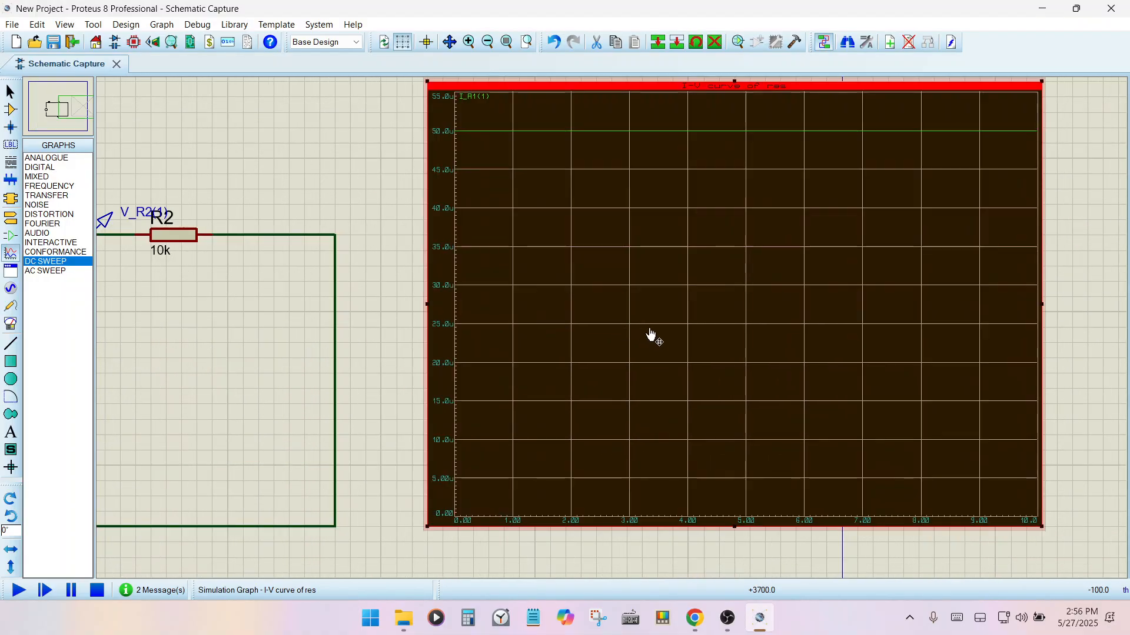
scroll(632, 347, "down", 1)
scroll(623, 343, "up", 1)
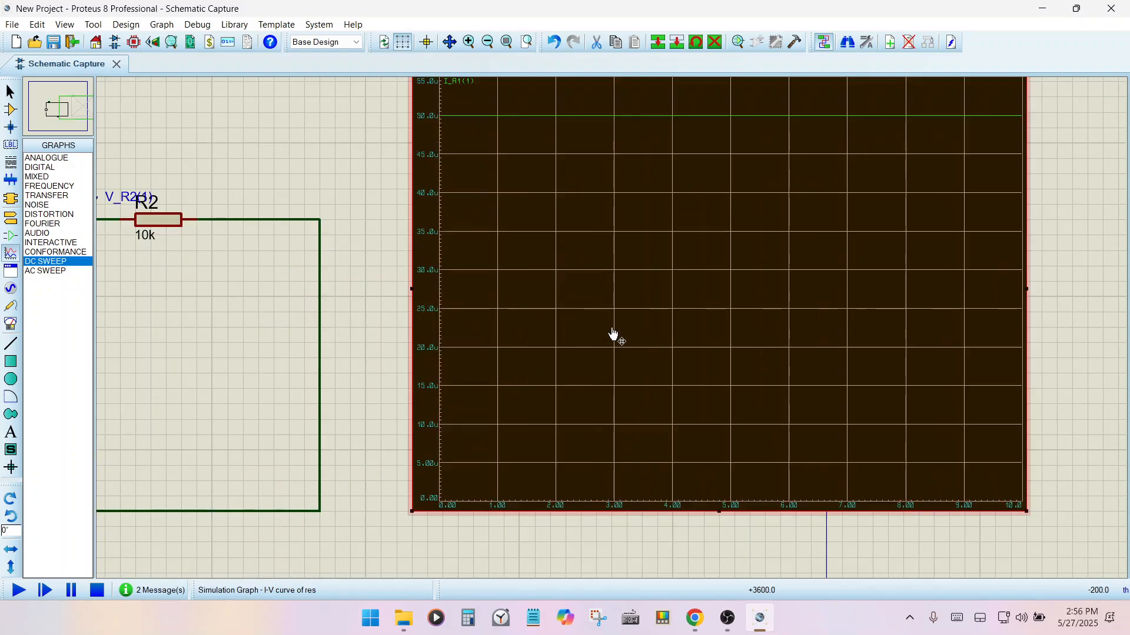
scroll(616, 332, "up", 1)
scroll(612, 333, "down", 2)
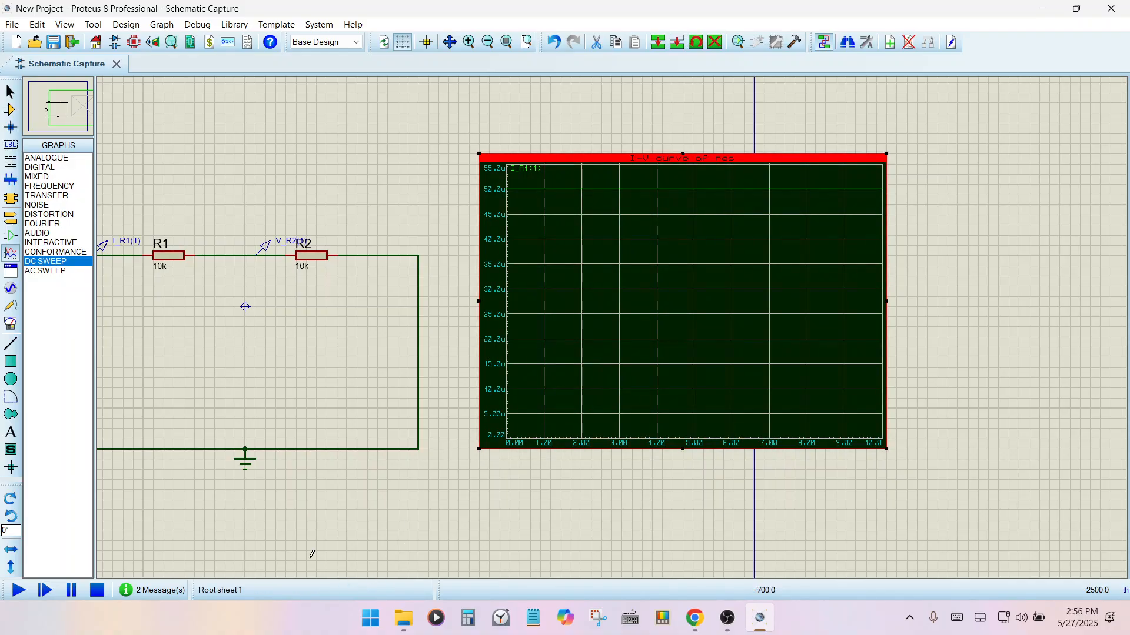
scroll(404, 381, "down", 1)
scroll(404, 381, "up", 1)
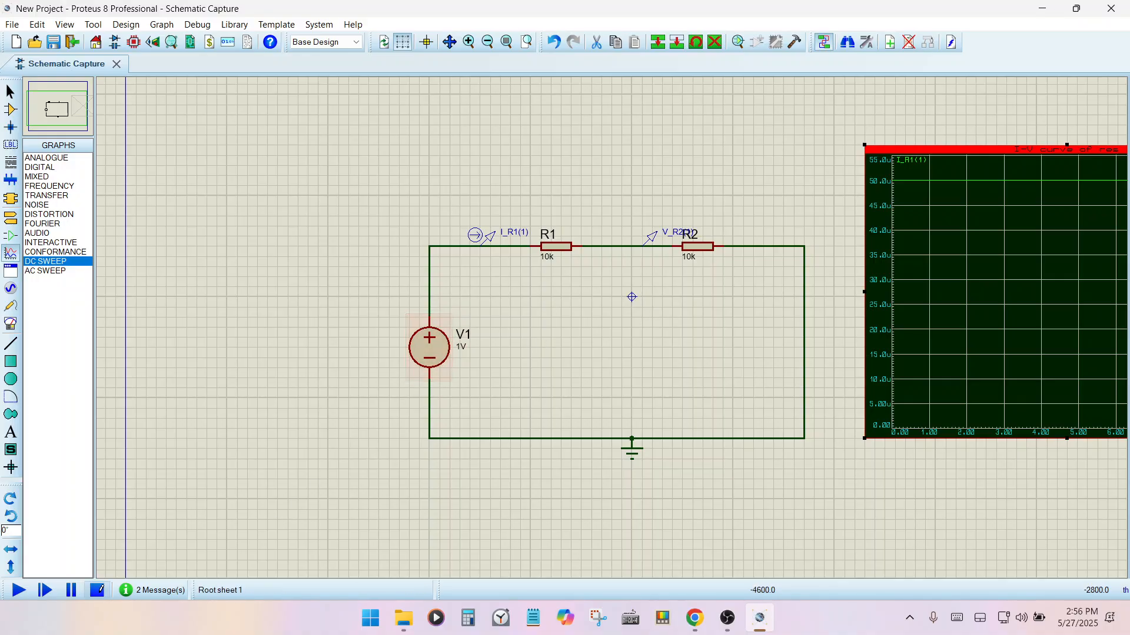
double_click(440, 357)
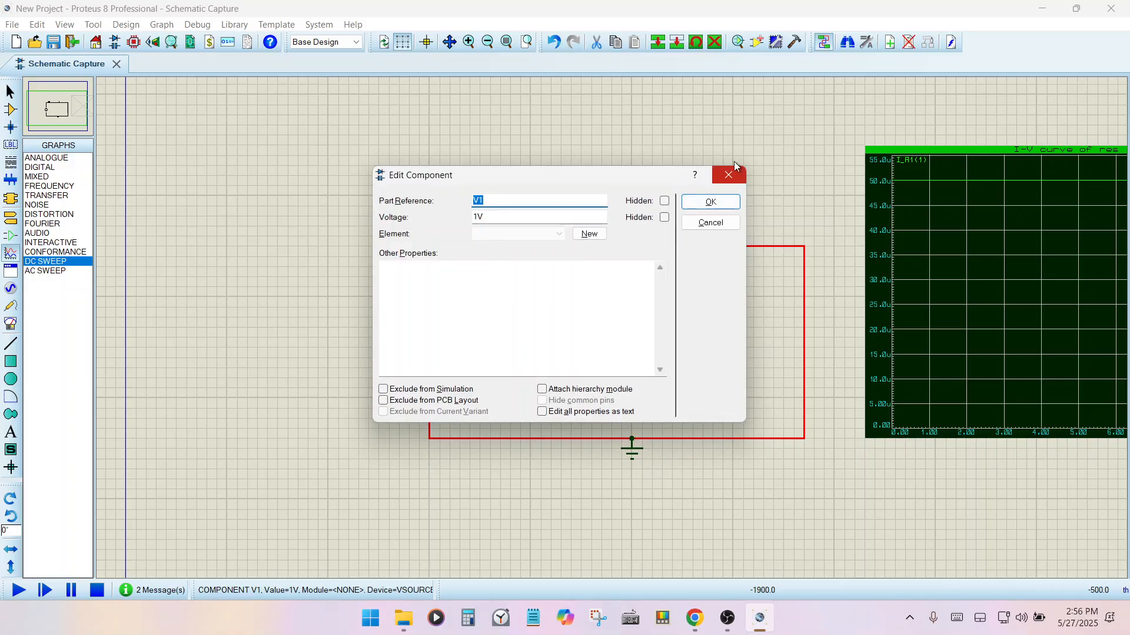
left_click(492, 217)
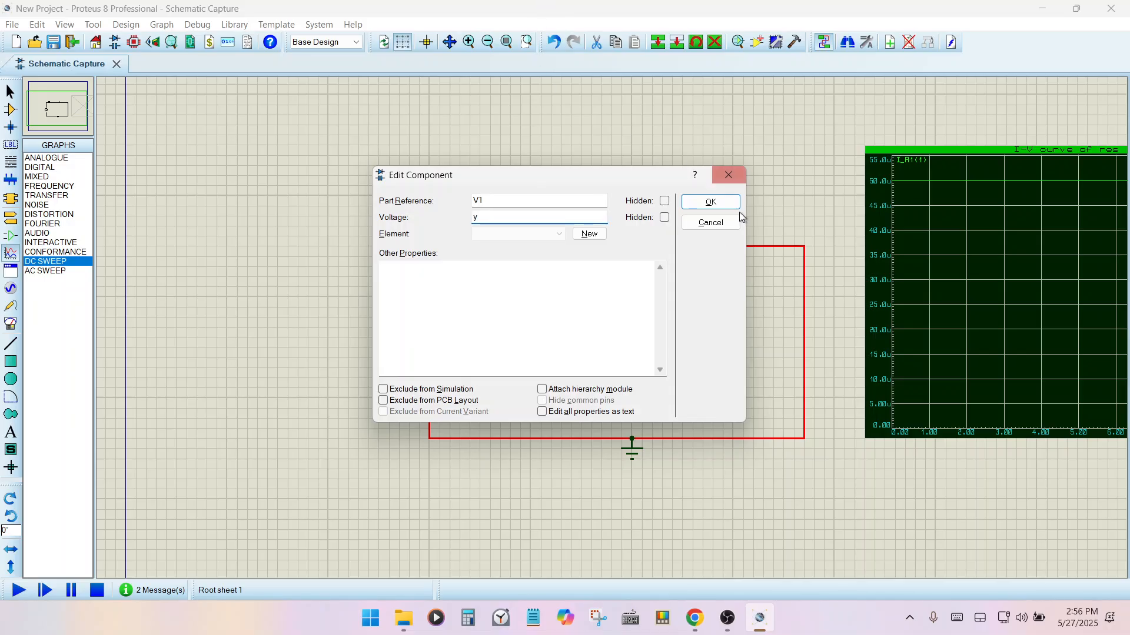
left_click(715, 198)
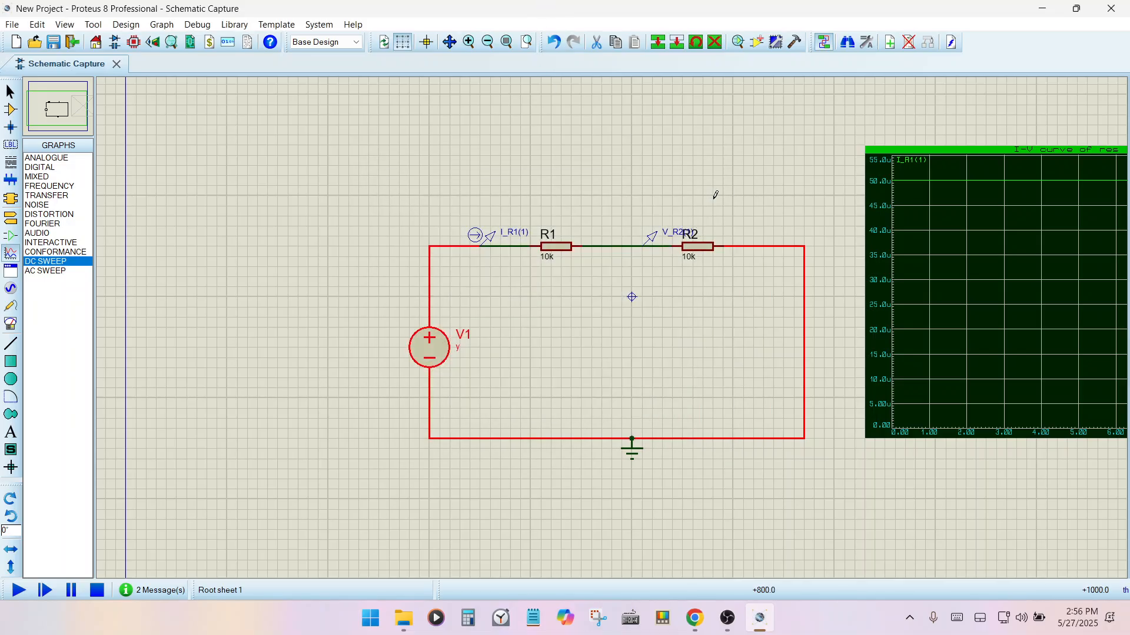
Step: Check the sweep settings of the I-V curve graph and delete the graph from the schematic
left_click(975, 320)
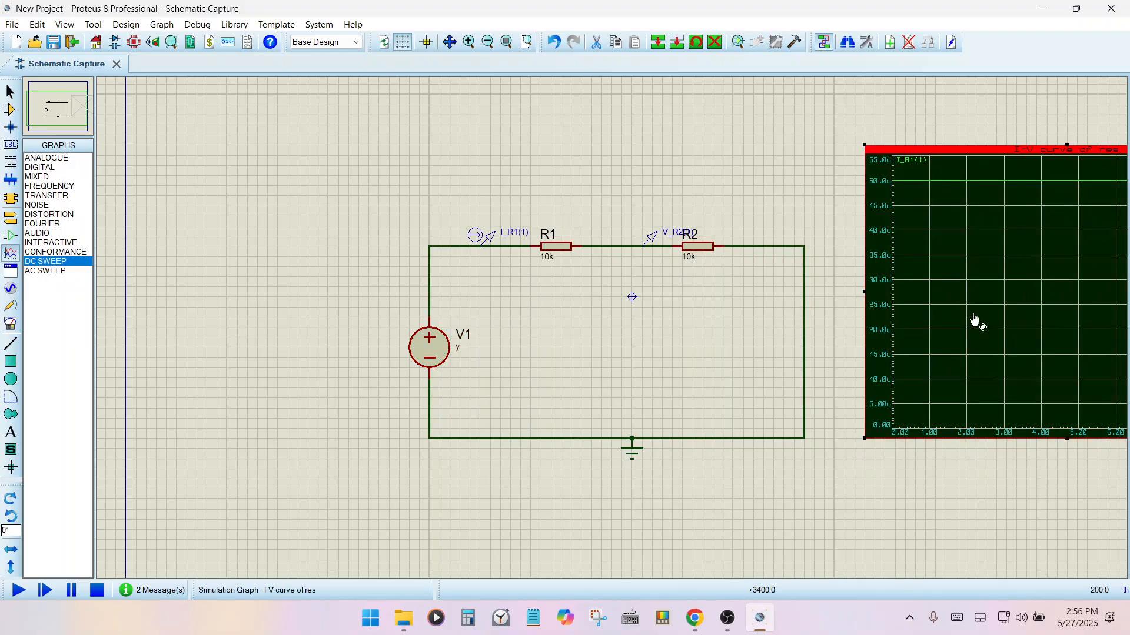
left_click(951, 312)
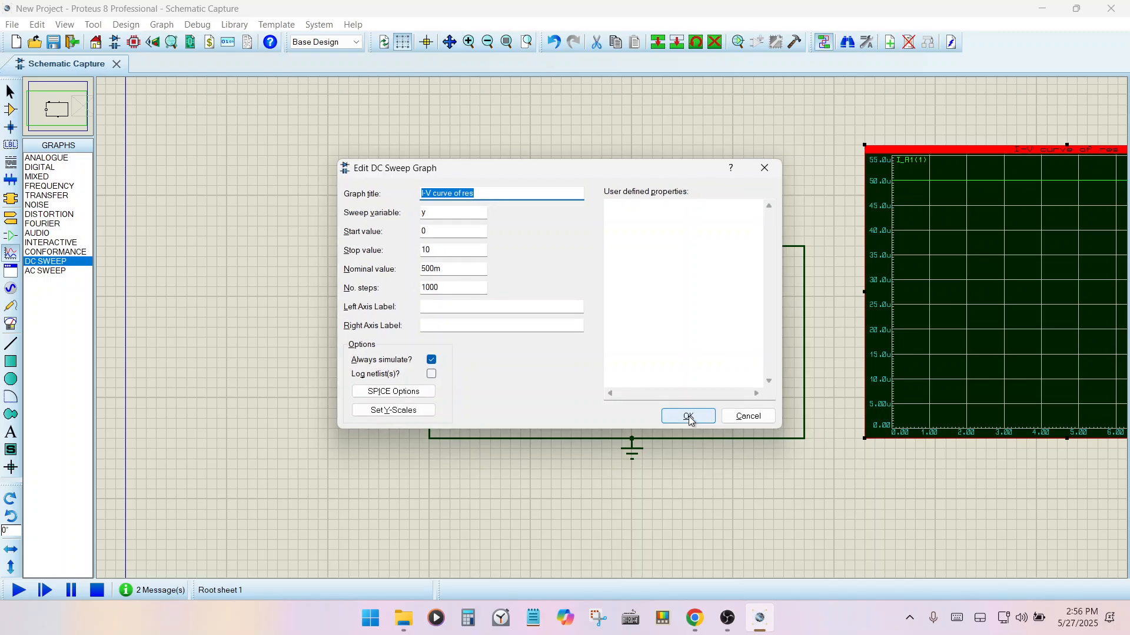
left_click(703, 416)
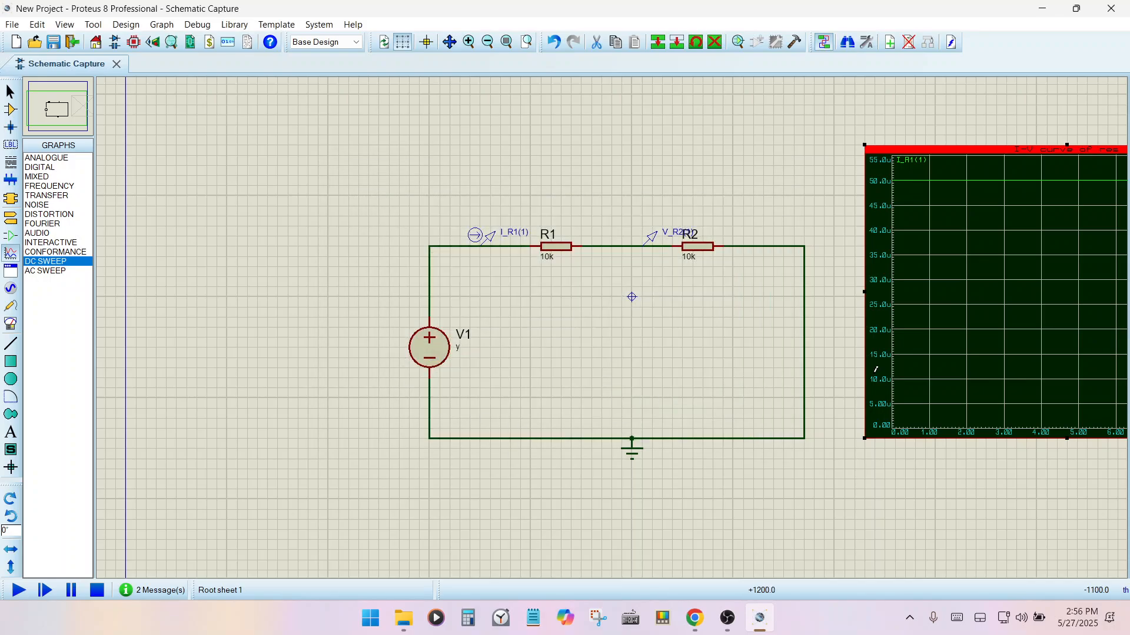
left_click(978, 343)
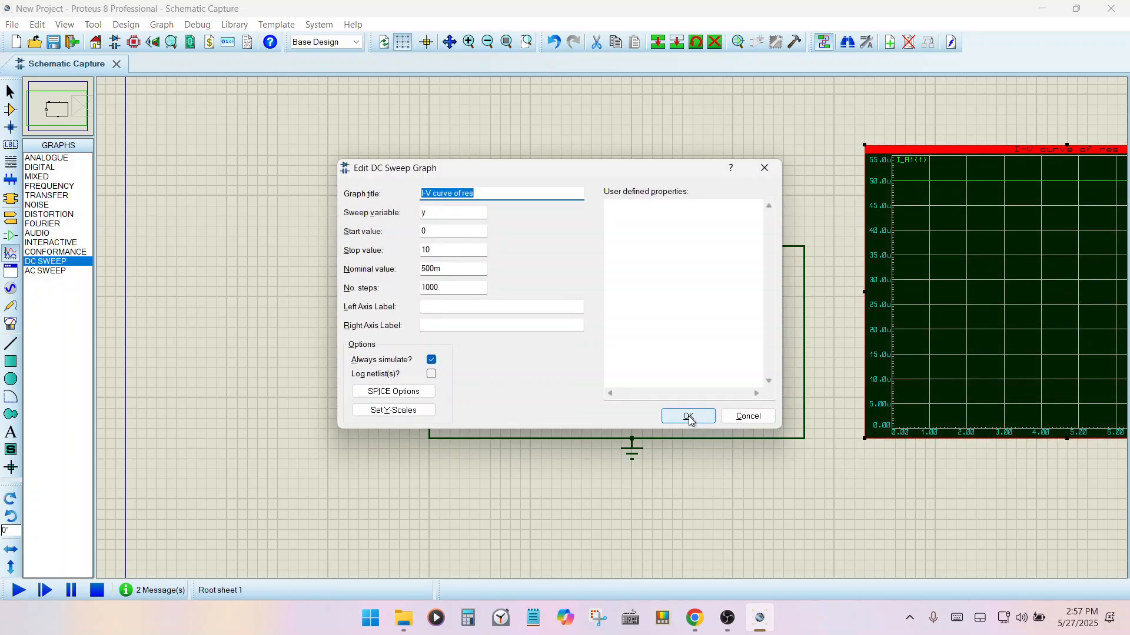
left_click(748, 416)
key("Delete")
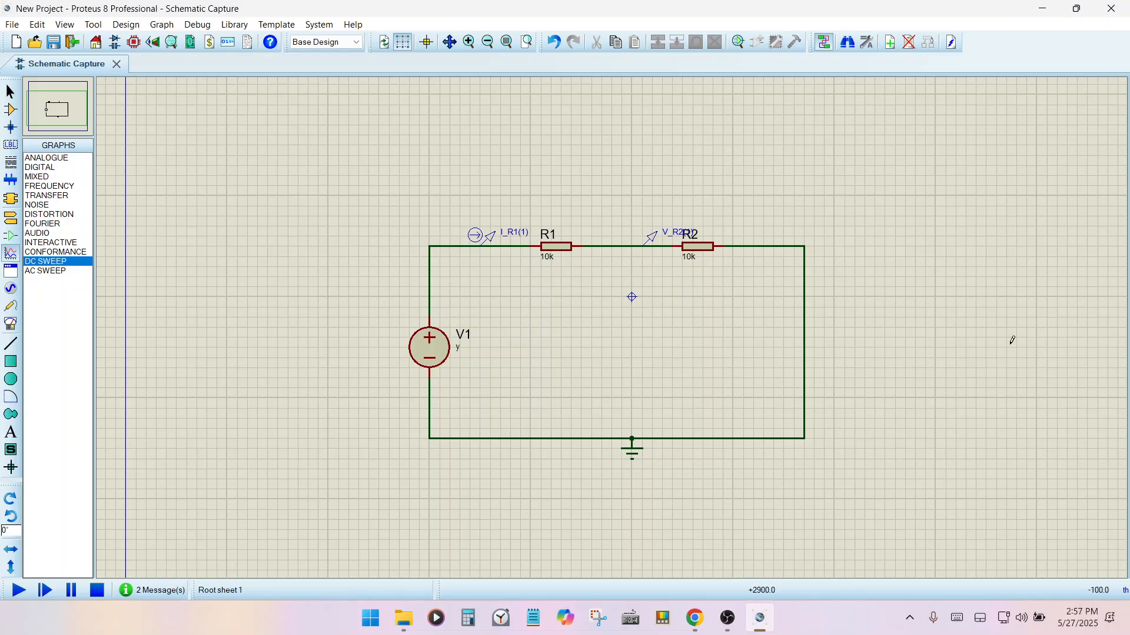
Step: Draw a new DC sweep graph in the empty area beside the circuit, to the right of R2
scroll(814, 323, "down", 1)
scroll(434, 307, "up", 1)
scroll(498, 323, "down", 1)
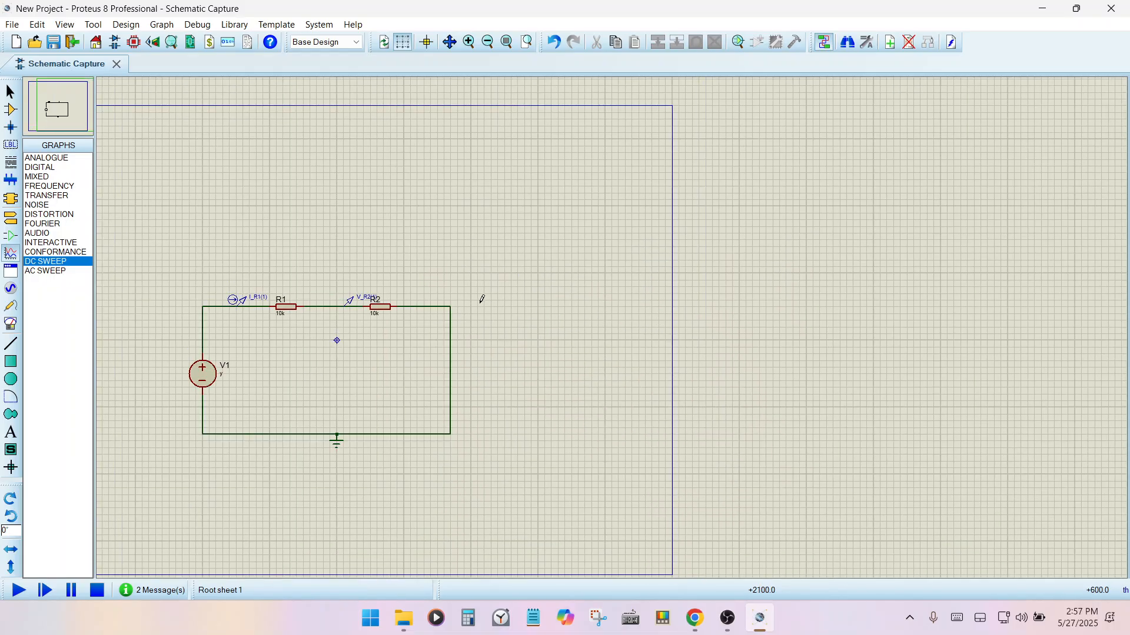
left_click_drag(478, 300, 681, 463)
Step: Configure the new DC sweep graph with sweep variable y, stop value 10 and 1000 steps
right_click(596, 369)
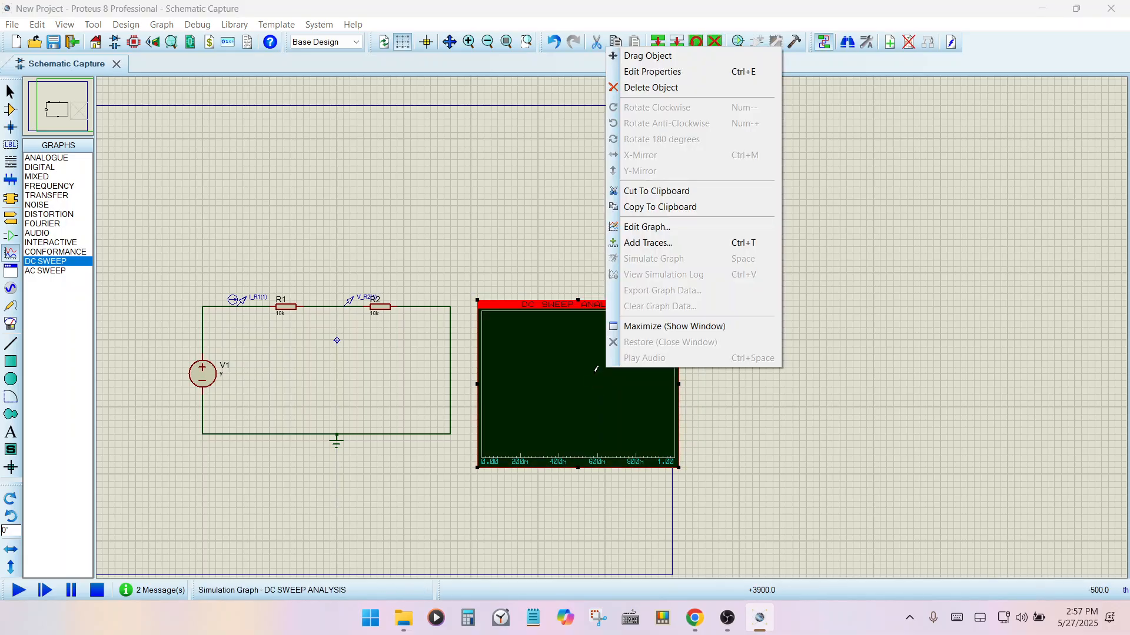
left_click(647, 226)
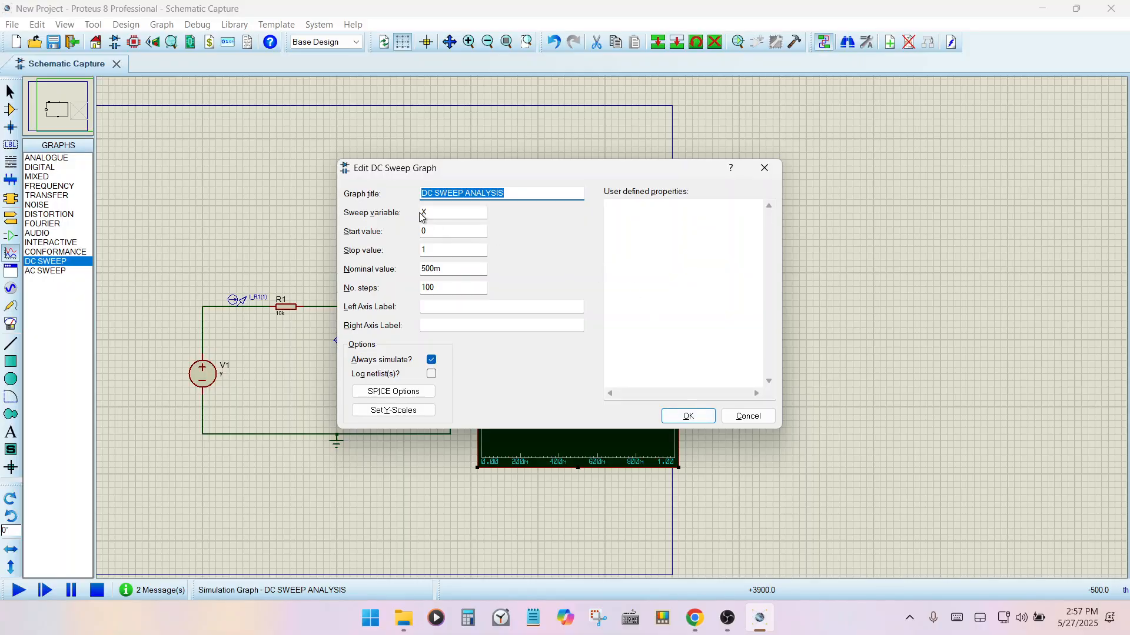
left_click(437, 216)
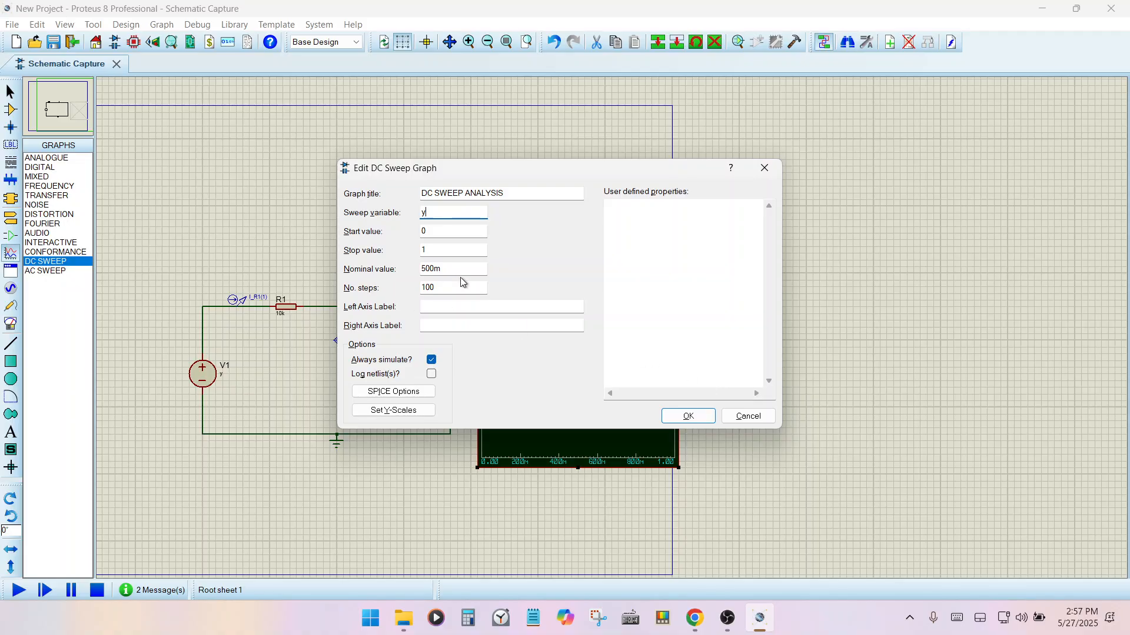
left_click(438, 251)
type("0")
left_click(460, 286)
left_click(688, 416)
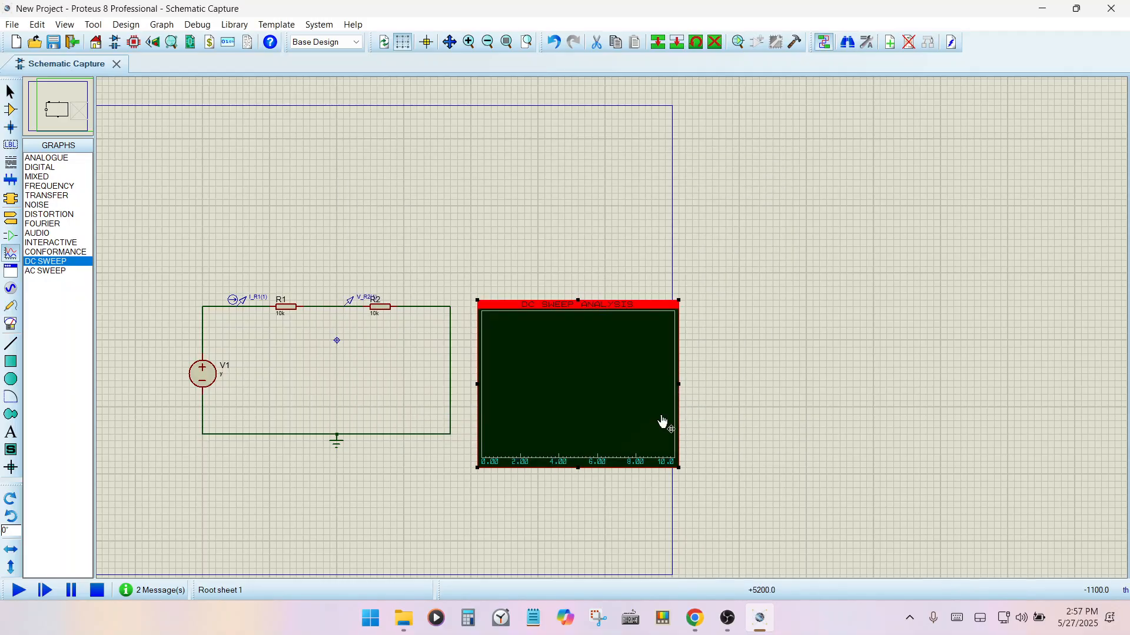
Step: Add the I_R1(1) current probe to the new DC sweep graph as a trace and simulate the graph
left_click_drag(237, 303, 499, 330)
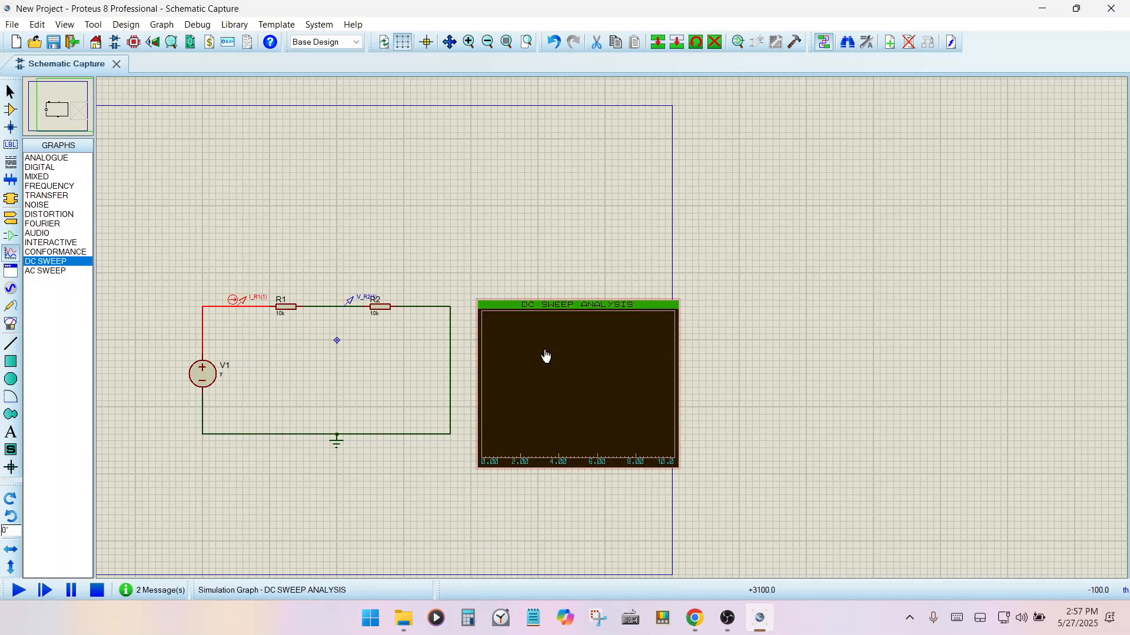
left_click(548, 364)
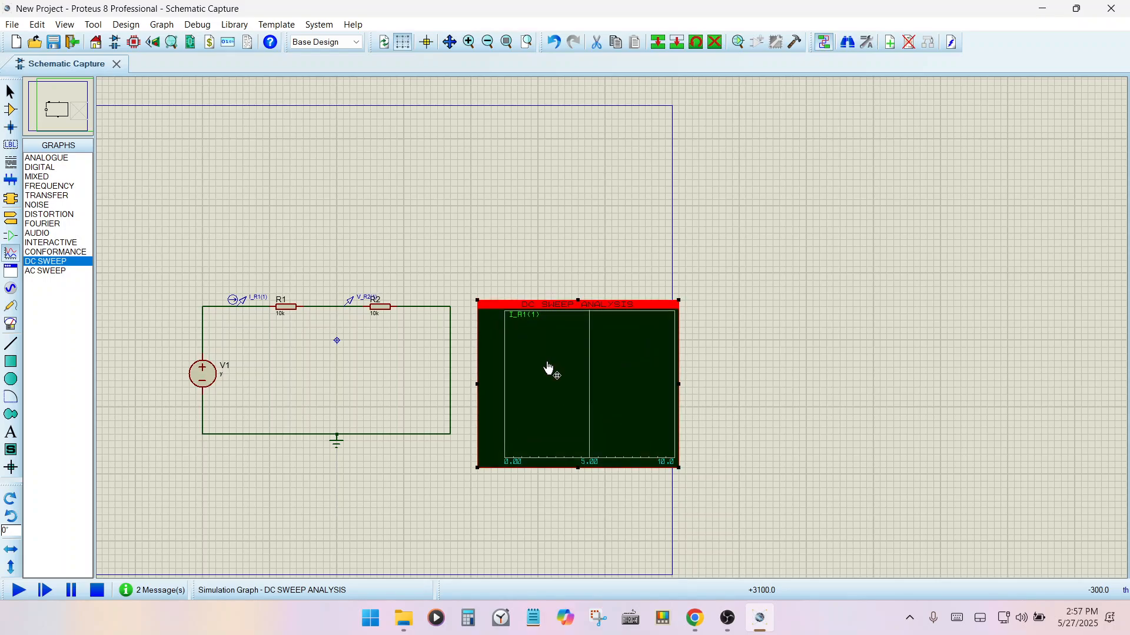
double_click(548, 366)
left_click(688, 417)
key("space")
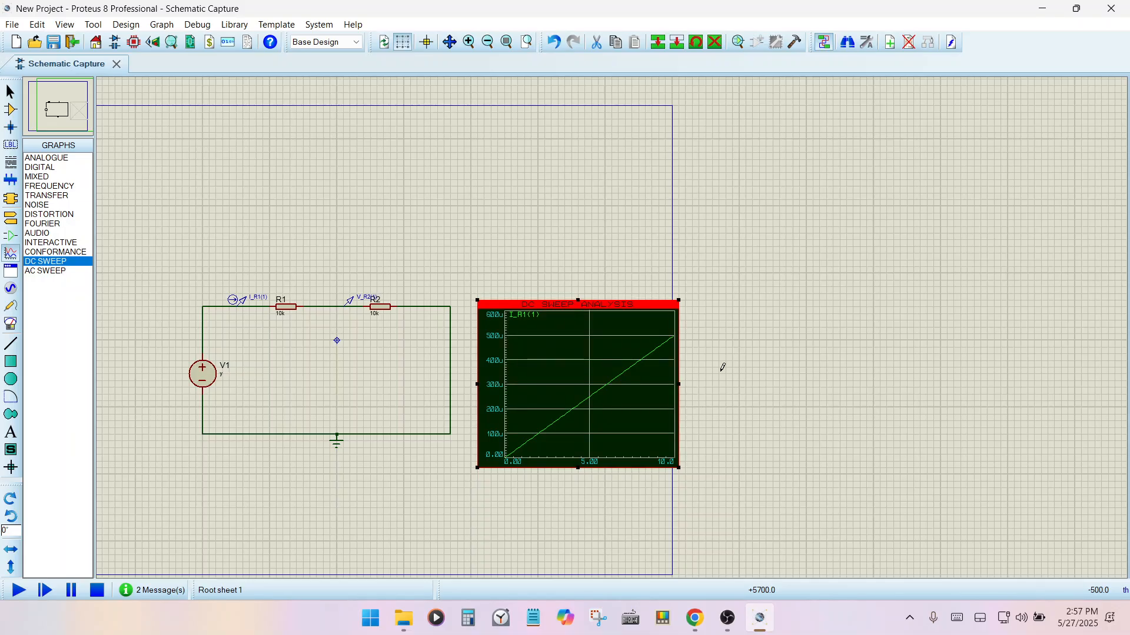
Step: Run the interactive simulation of the circuit to view the probe readings, and stop it
scroll(575, 396, "up", 2)
scroll(613, 330, "down", 2)
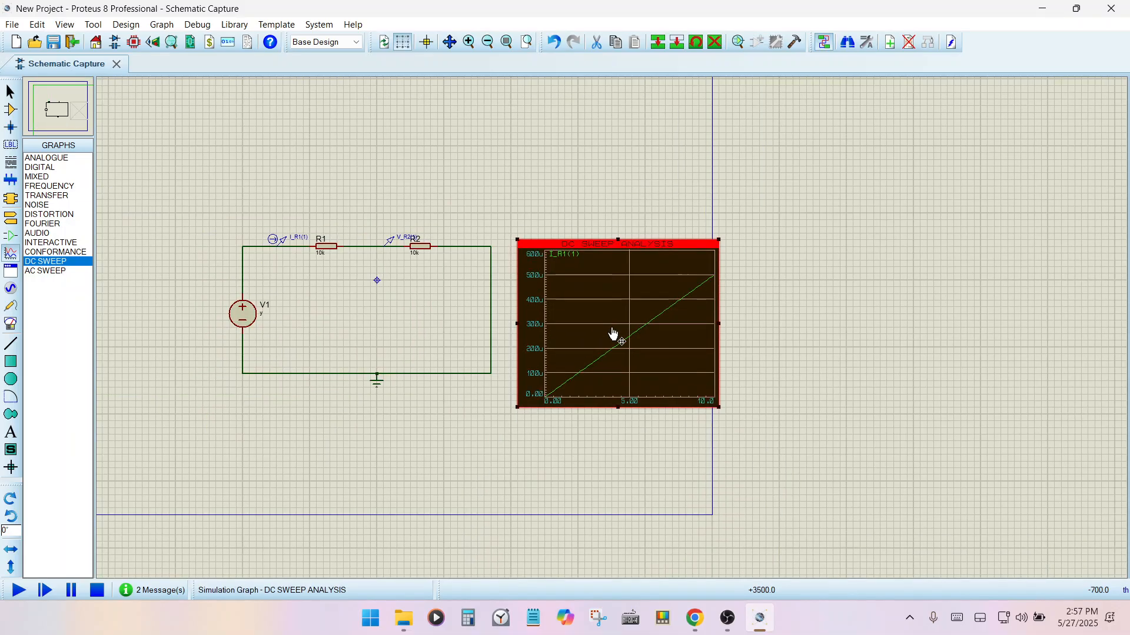
scroll(612, 294, "up", 1)
scroll(614, 337, "down", 1)
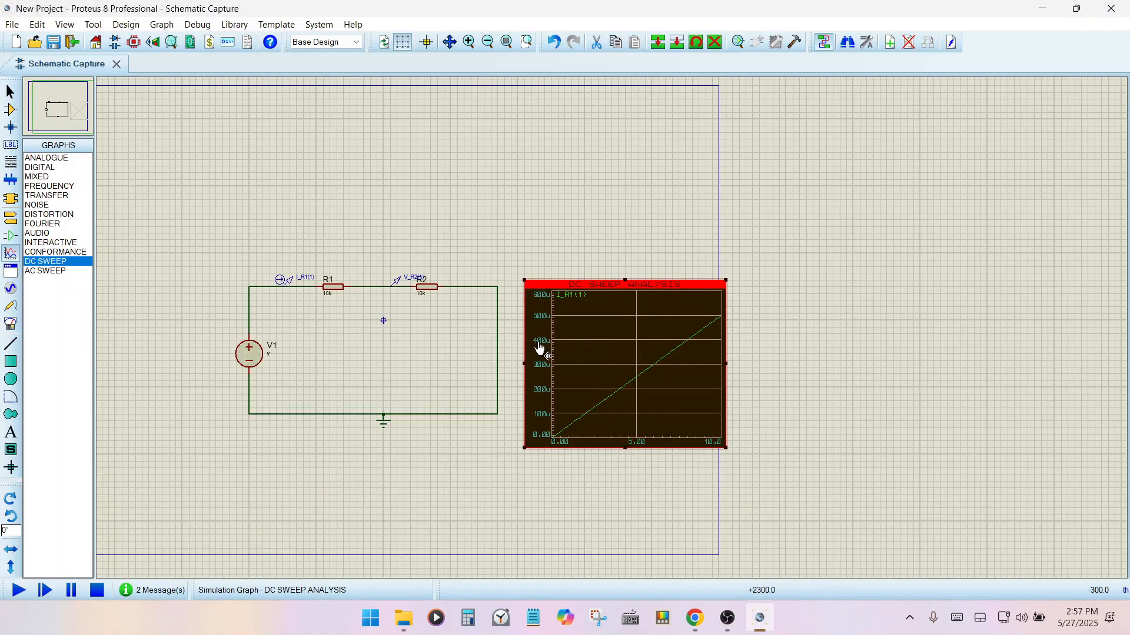
scroll(542, 341, "up", 1)
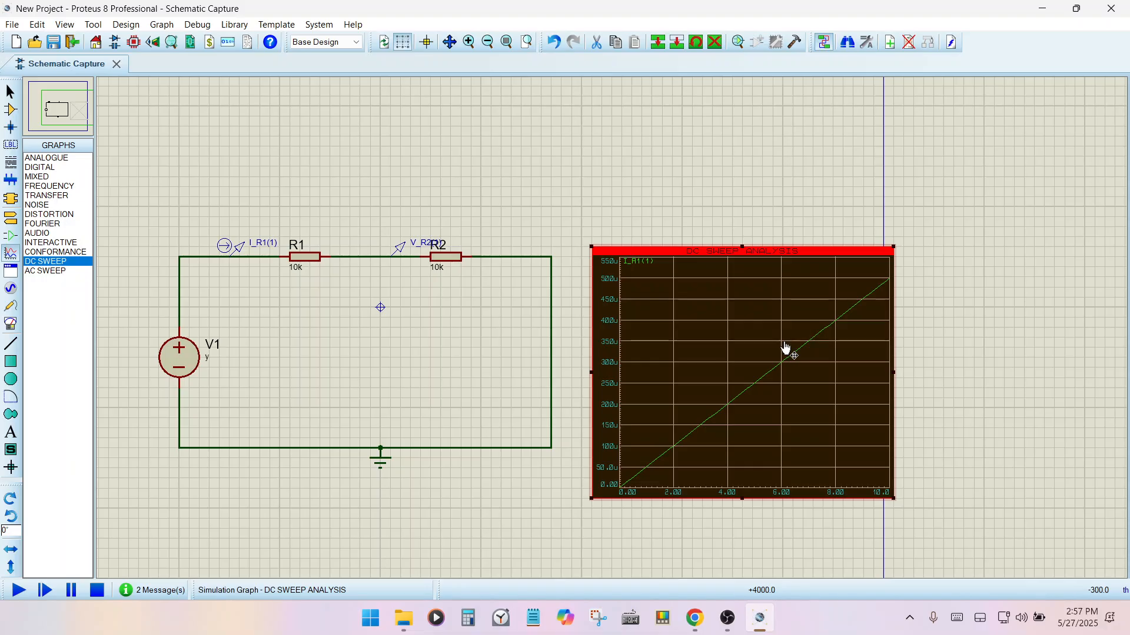
left_click(18, 590)
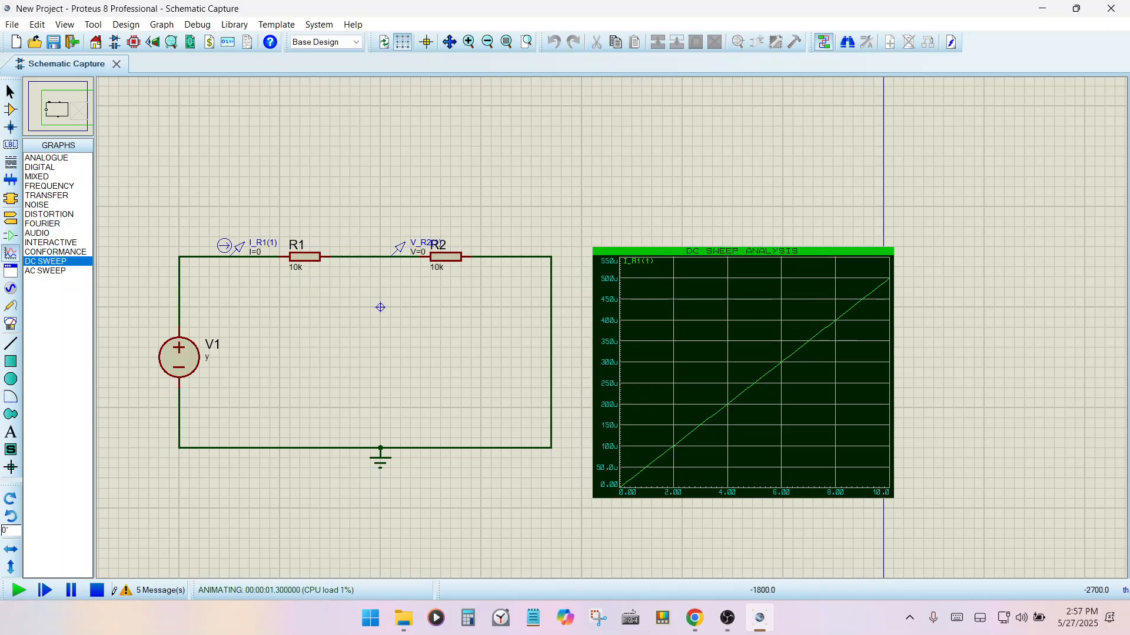
left_click(97, 590)
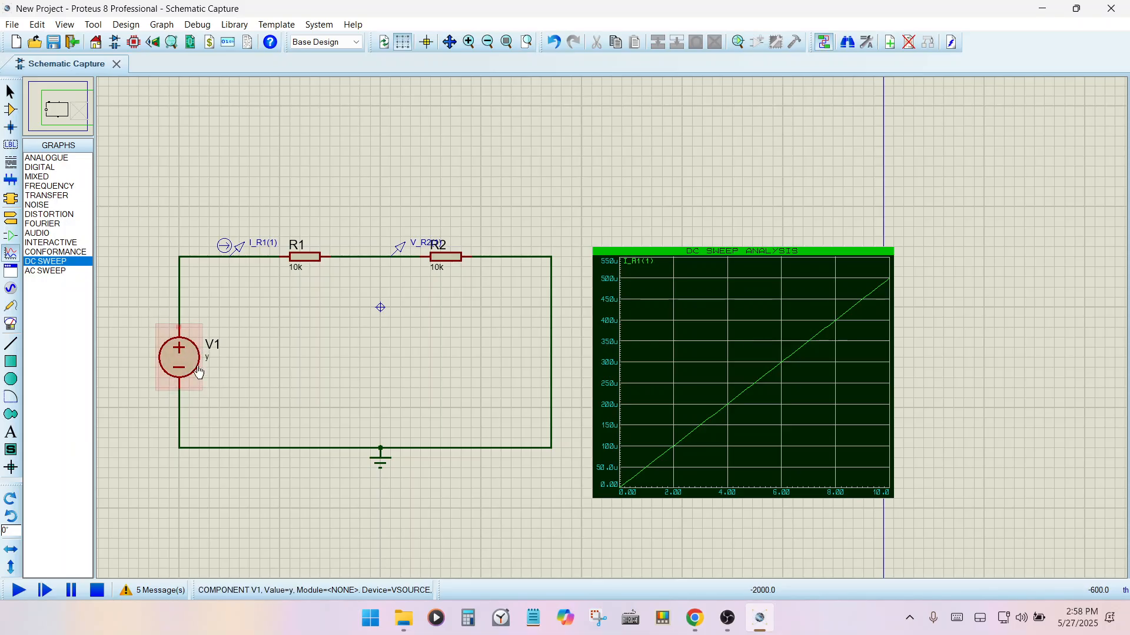
Step: Set the voltage of source V1 to 20
double_click(194, 368)
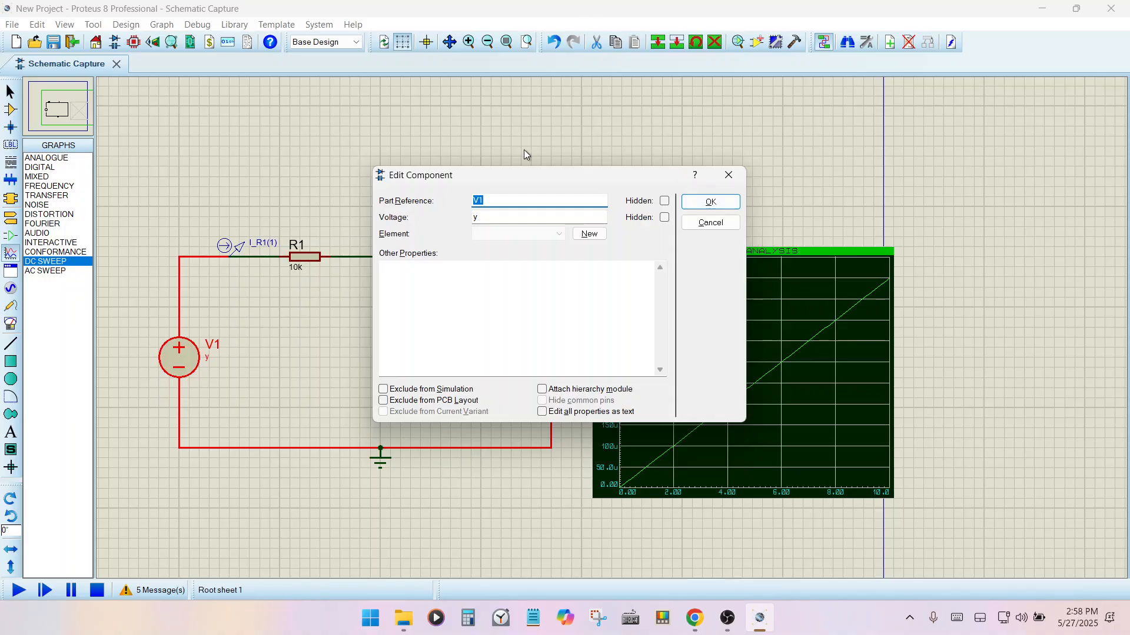
left_click(510, 218)
type("20")
key("Return")
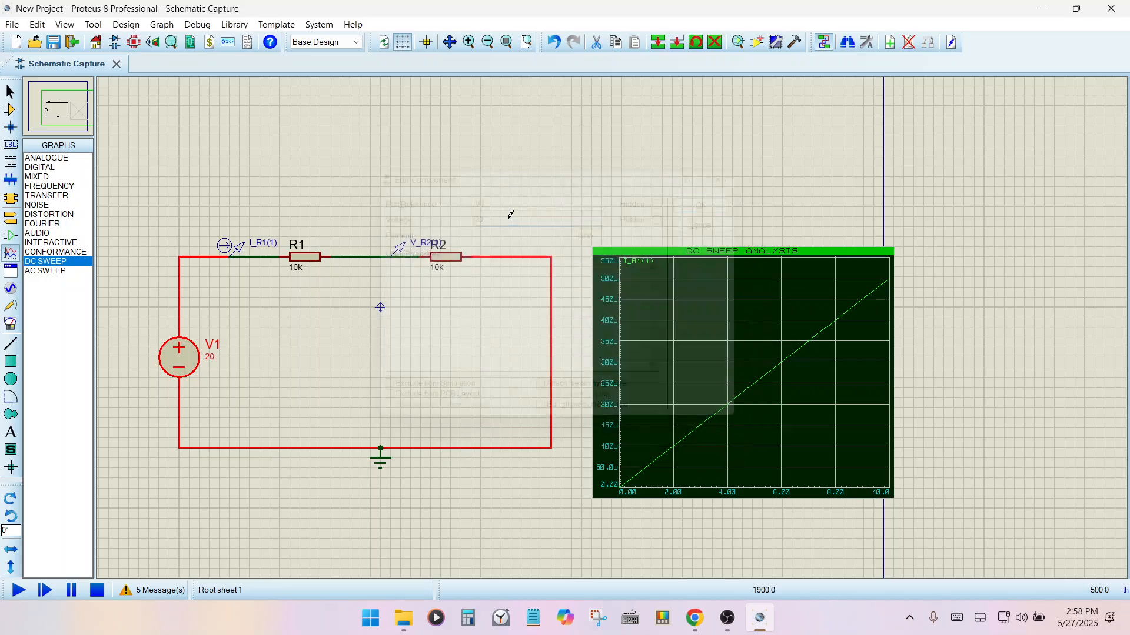
Step: Replace the resistance of R1 with the sweep variable y
left_click(306, 262)
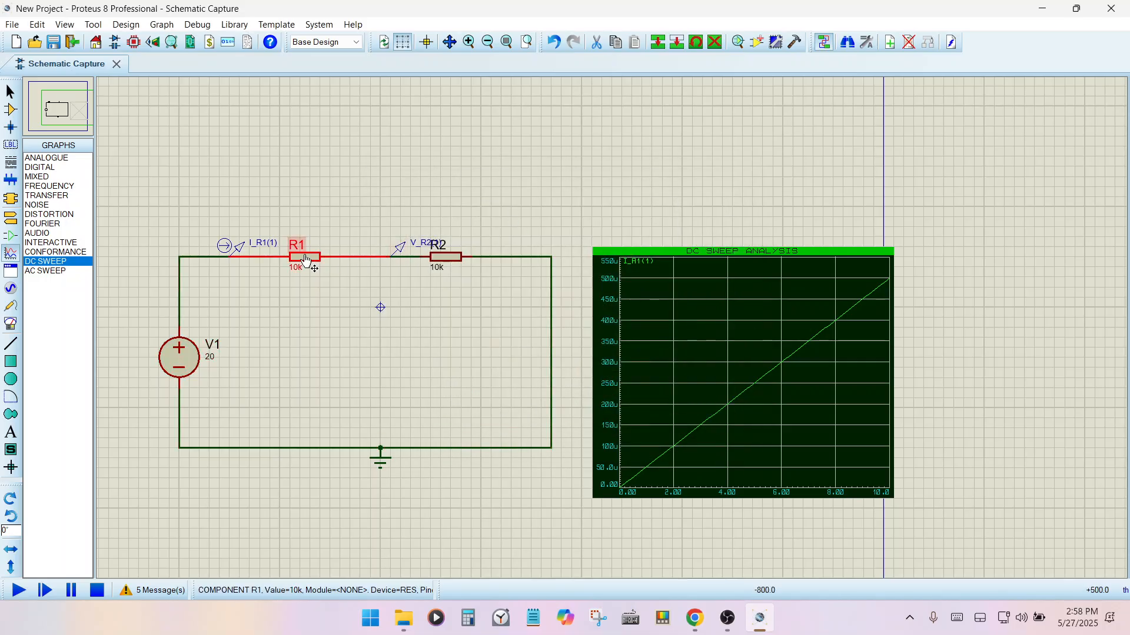
left_click(304, 257)
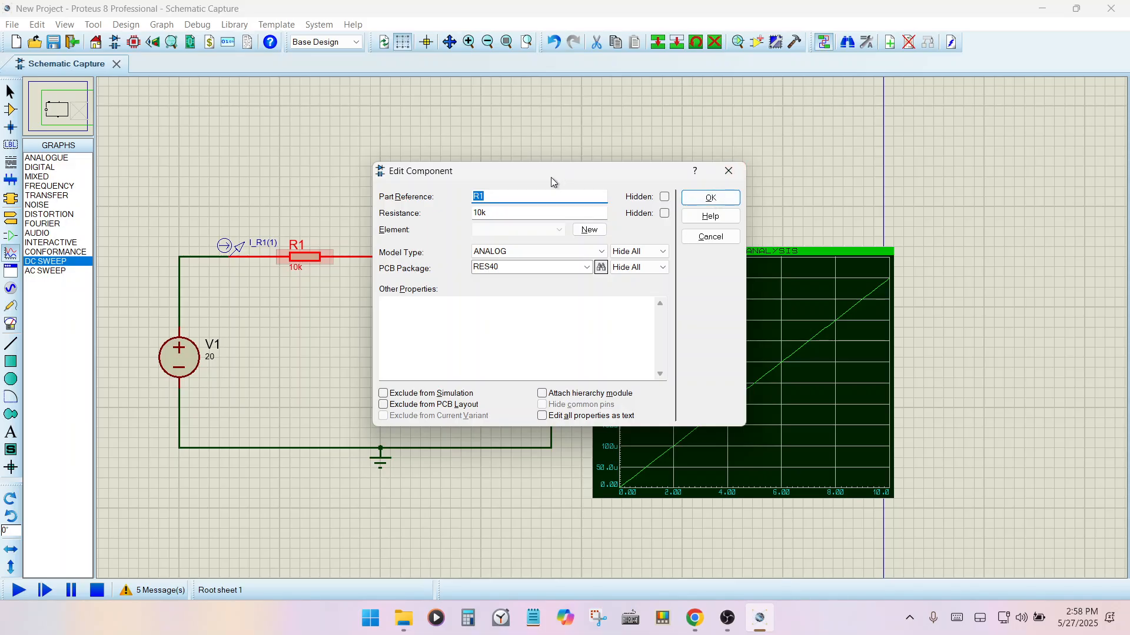
left_click(503, 213)
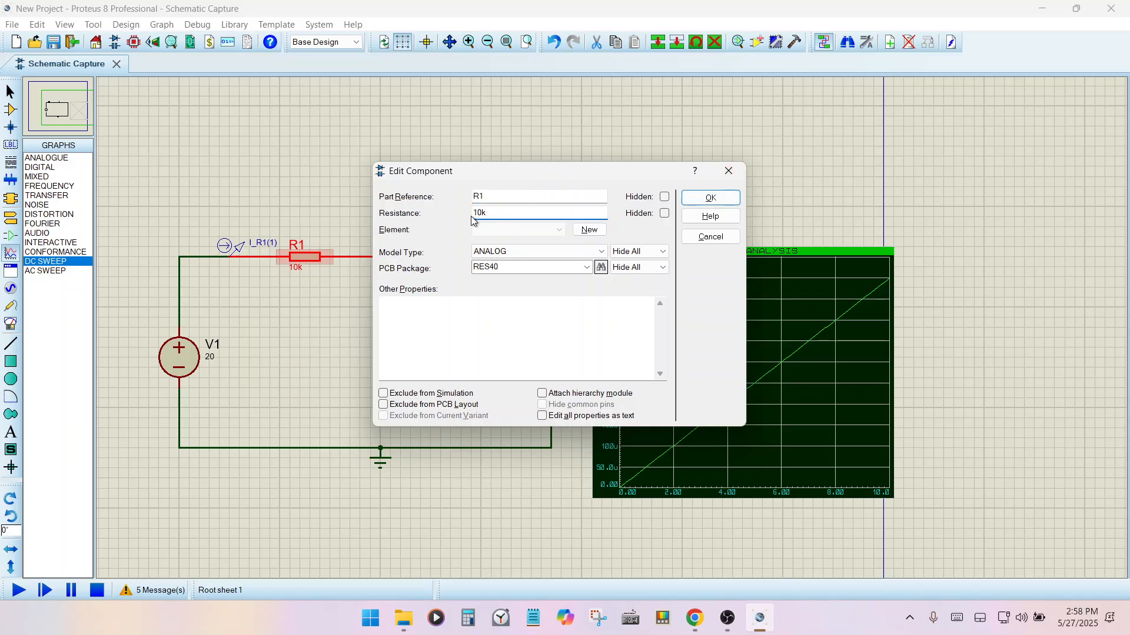
type("y")
left_click(711, 198)
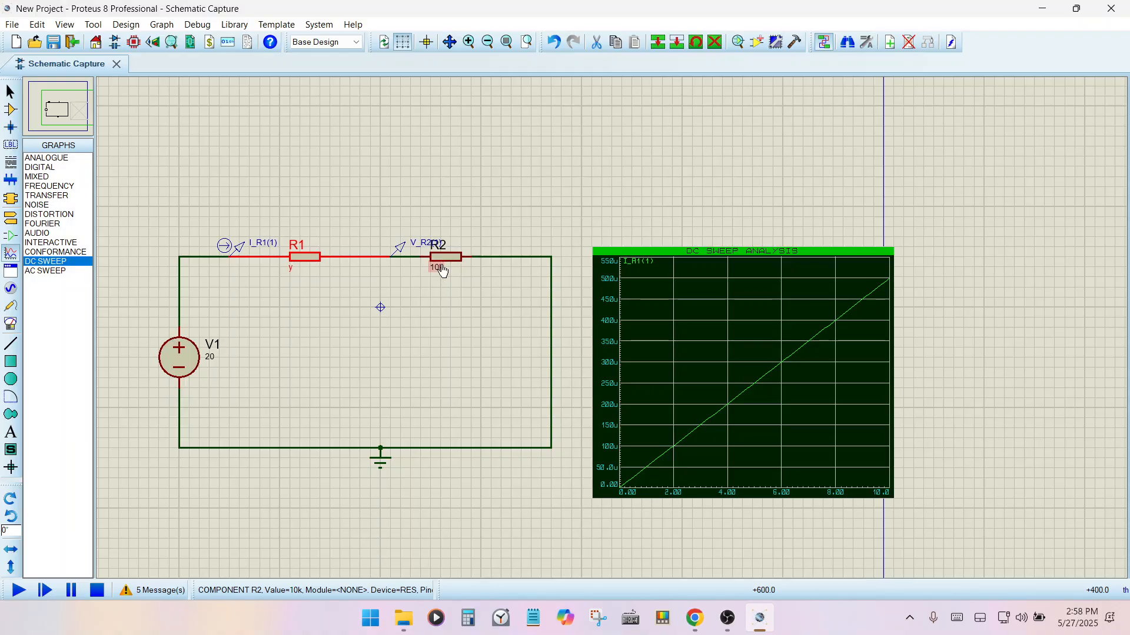
Step: Set the value of resistor R2 to 100
double_click(436, 270)
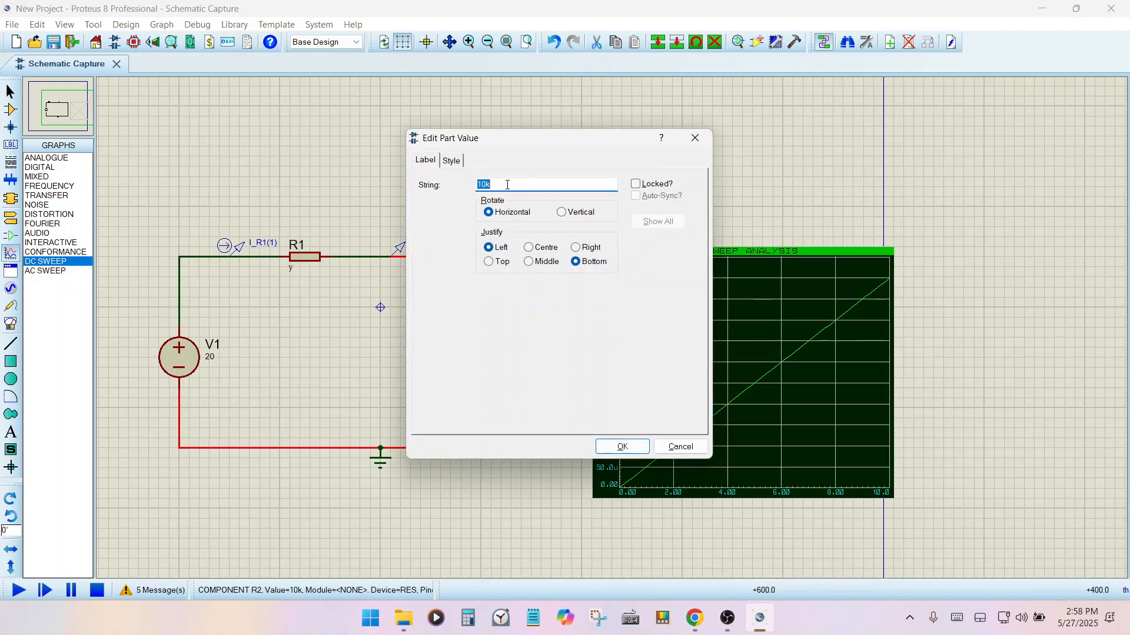
type("100")
key("Return")
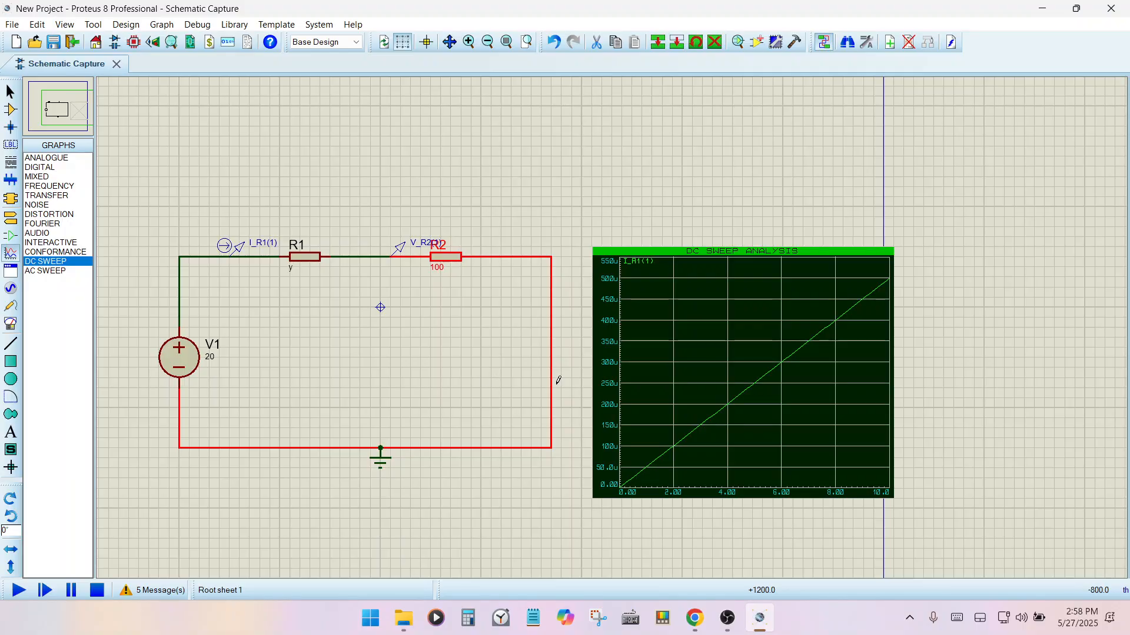
Step: Set the DC sweep graph's start value to 50, stop value to 150 and nominal value to 5
double_click(688, 415)
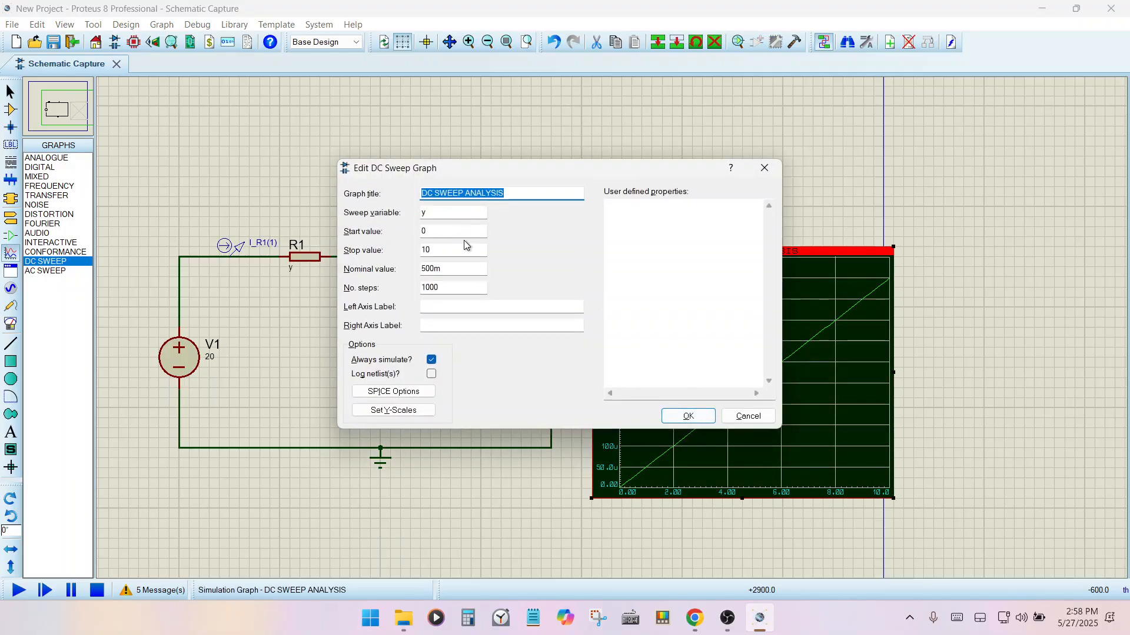
left_click(451, 230)
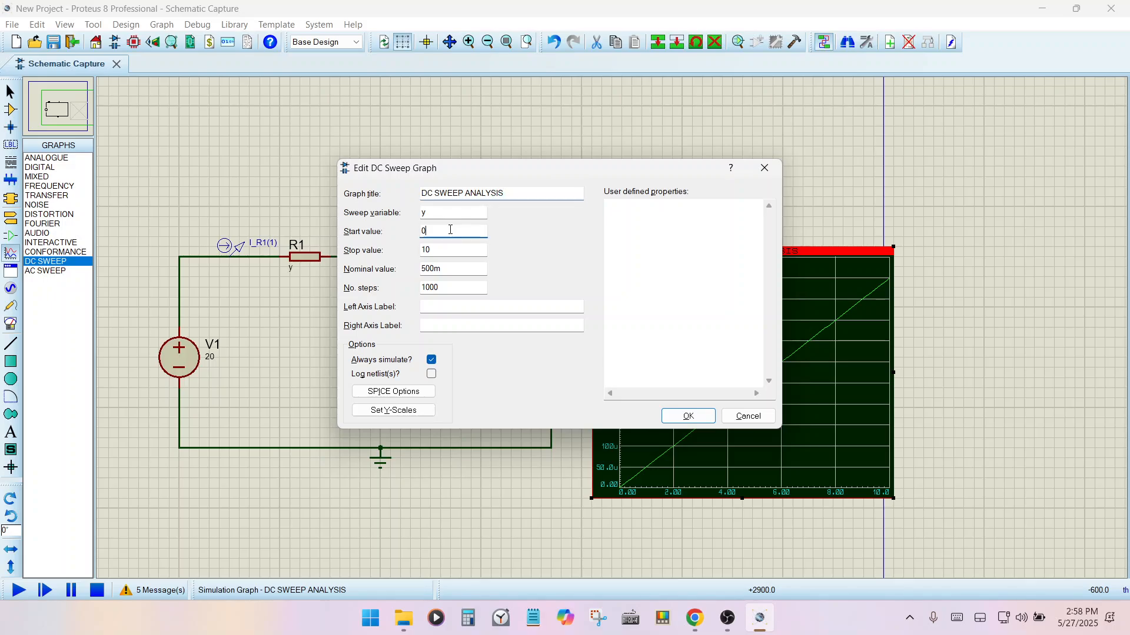
key("BackSpace")
left_click(438, 250)
key("BackSpace")
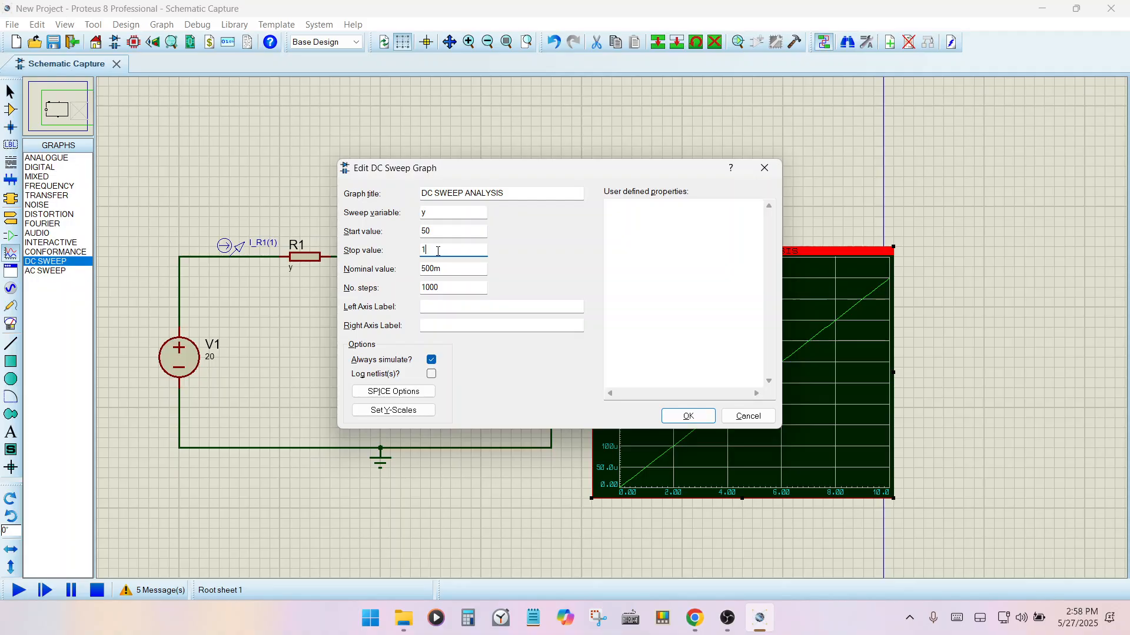
type("50")
key("Tab")
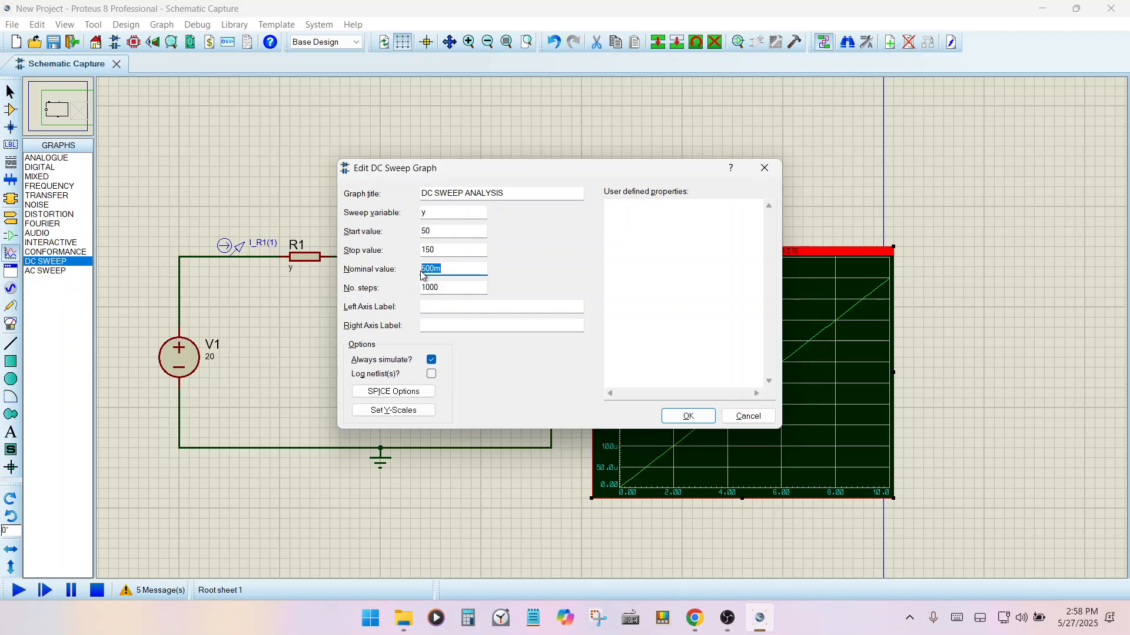
type("5")
left_click(688, 416)
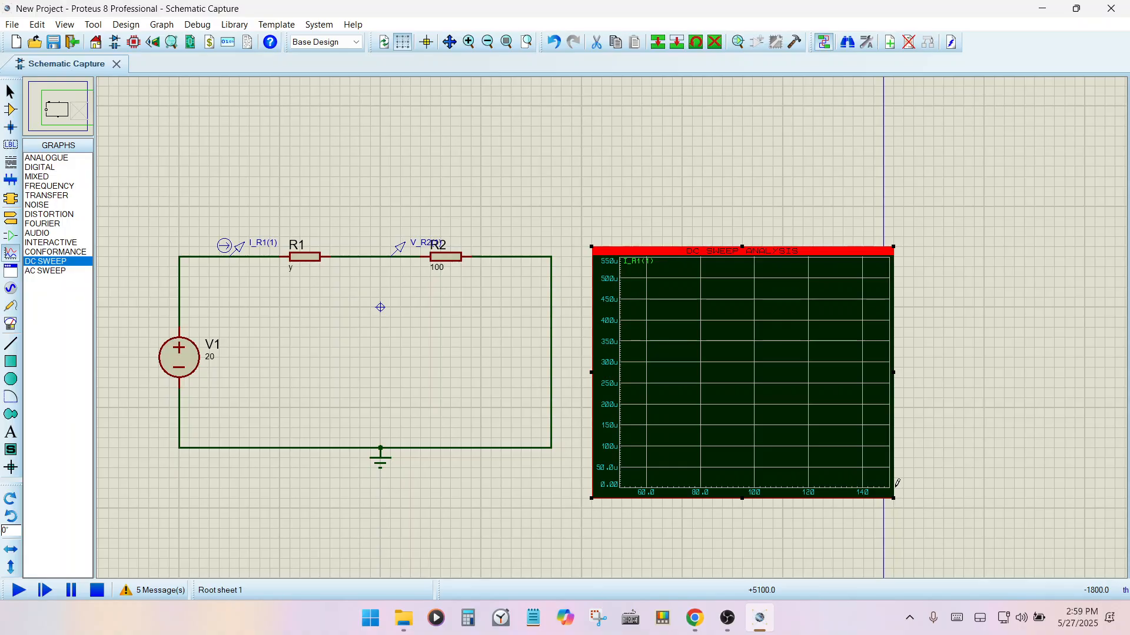
Step: Simulate the DC sweep graph for the swept R1 and enlarge it from its lower-left and upper-right corners
right_click(746, 384)
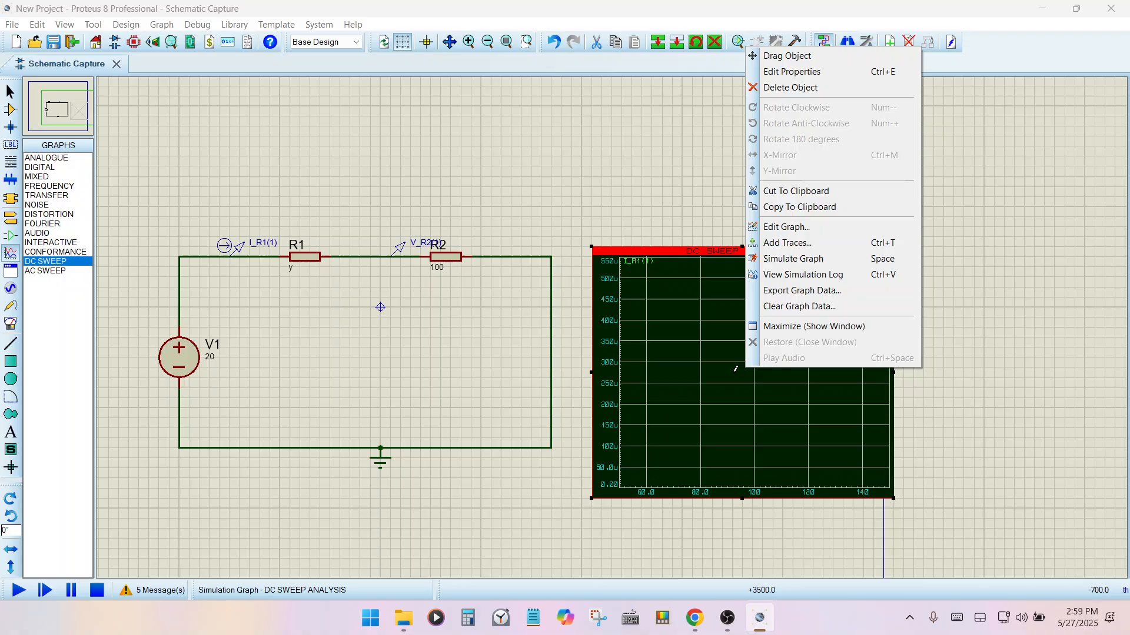
left_click(777, 259)
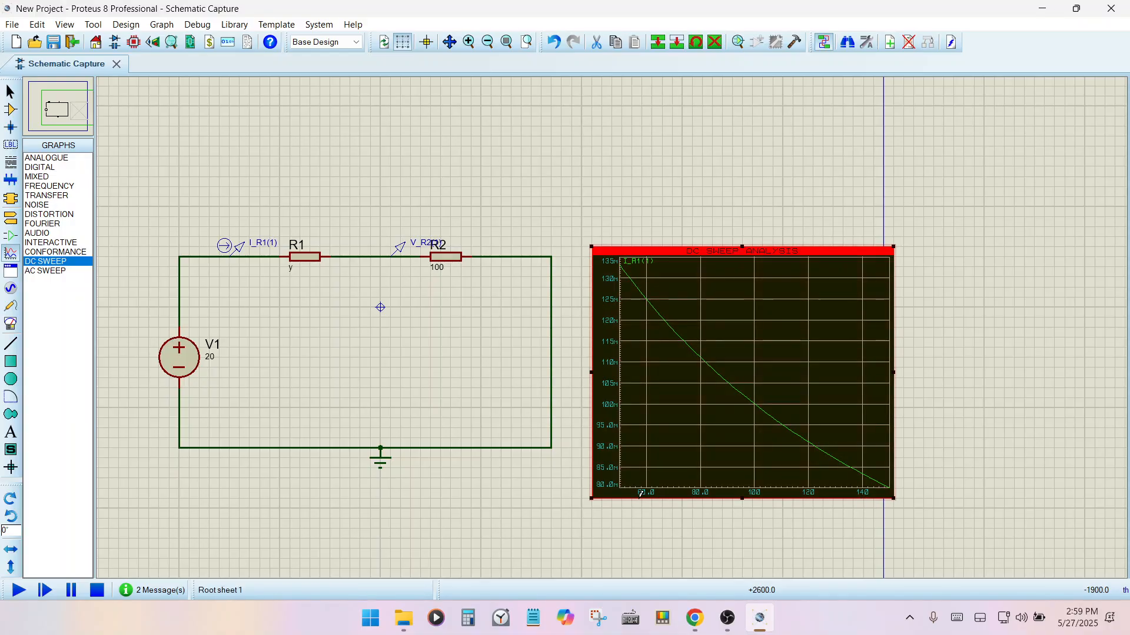
left_click_drag(591, 498, 501, 537)
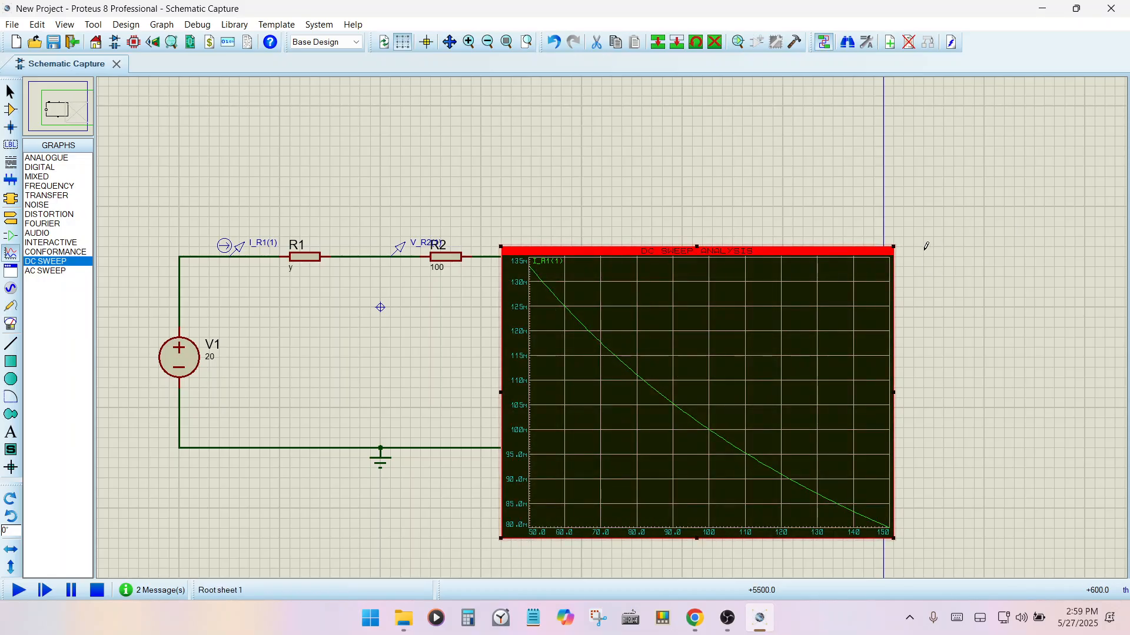
left_click_drag(893, 247, 953, 207)
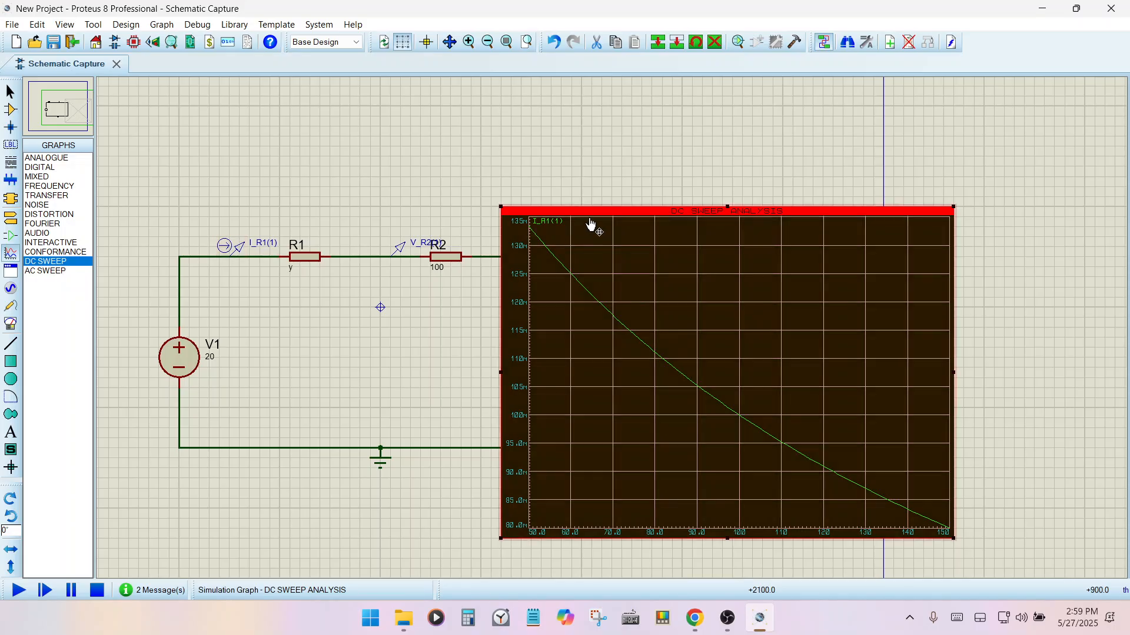
Step: Move the DC sweep graph clear of the circuit, beyond its far vertical wire
left_click_drag(590, 223, 661, 214)
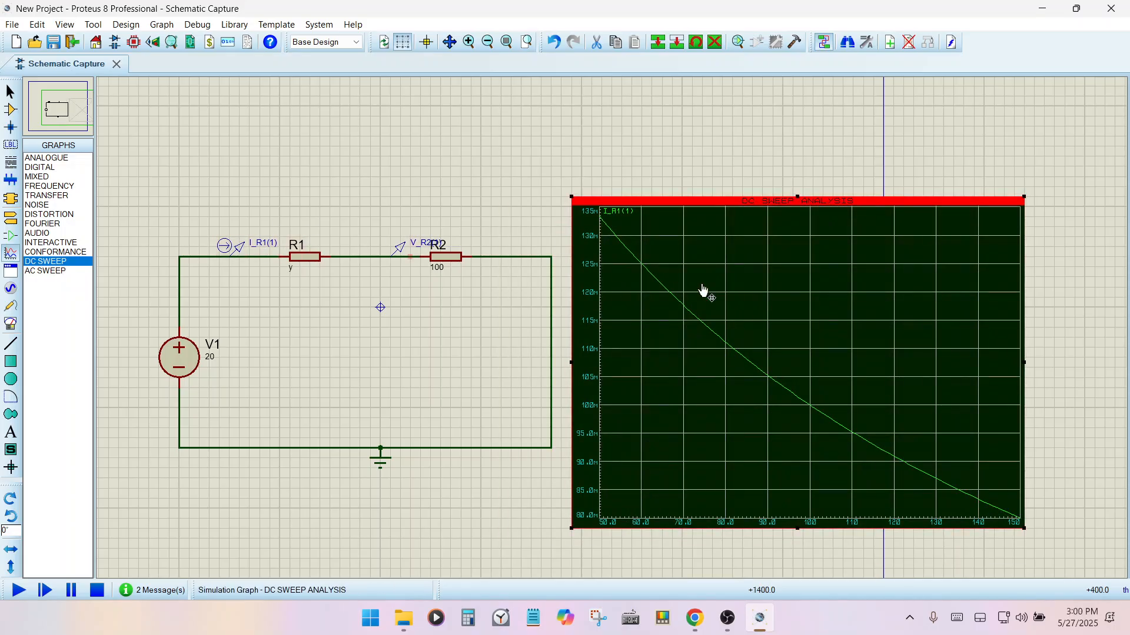
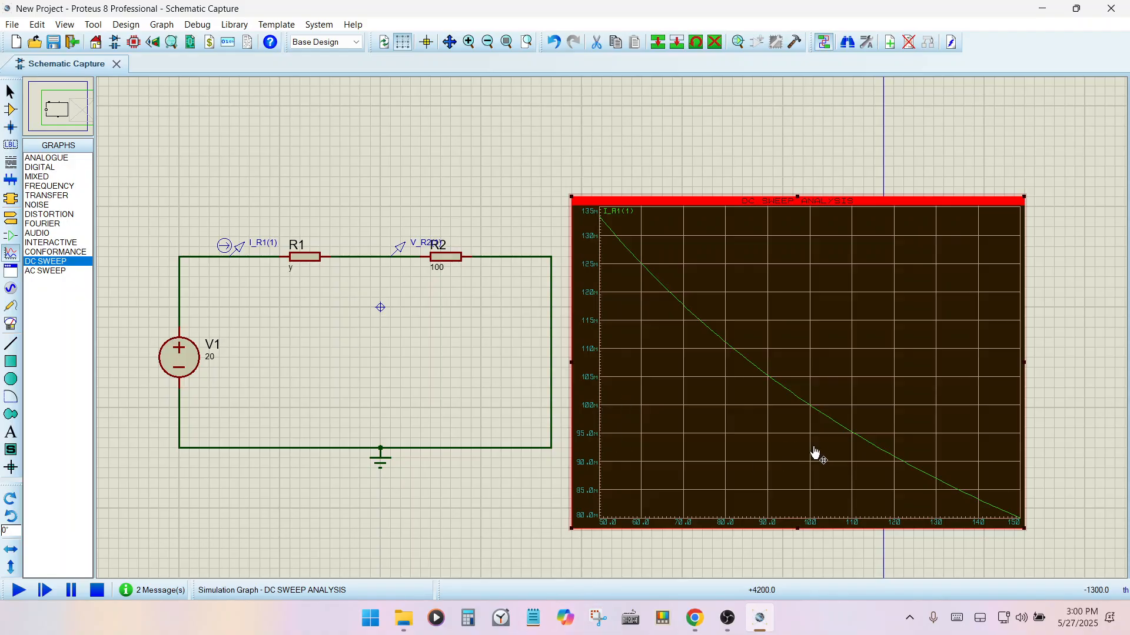
left_click(729, 625)
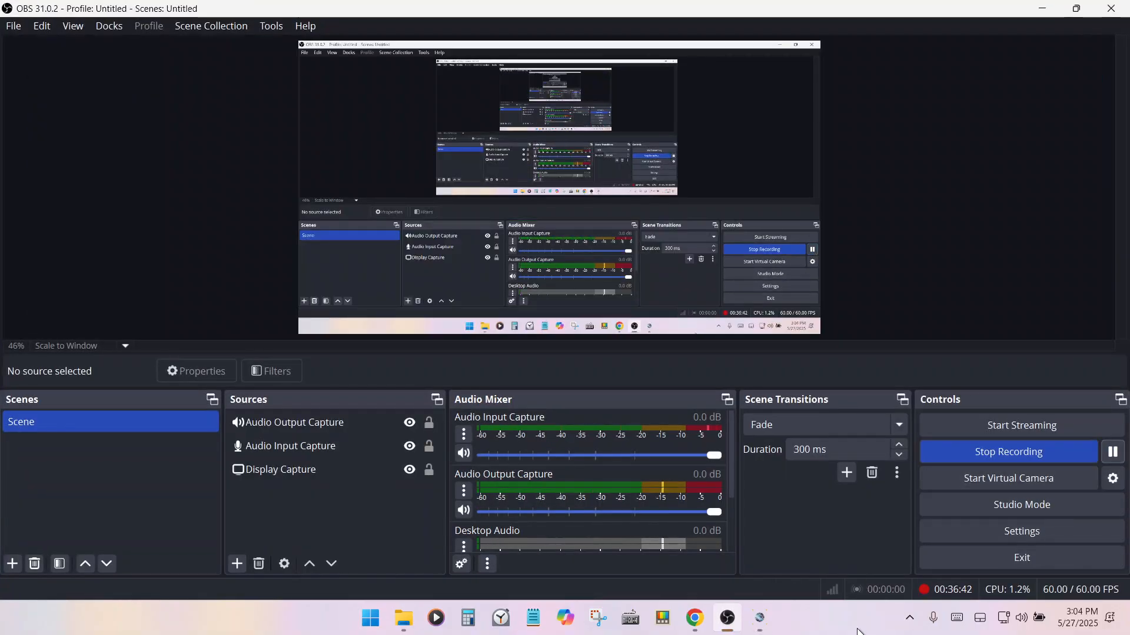
left_click(766, 624)
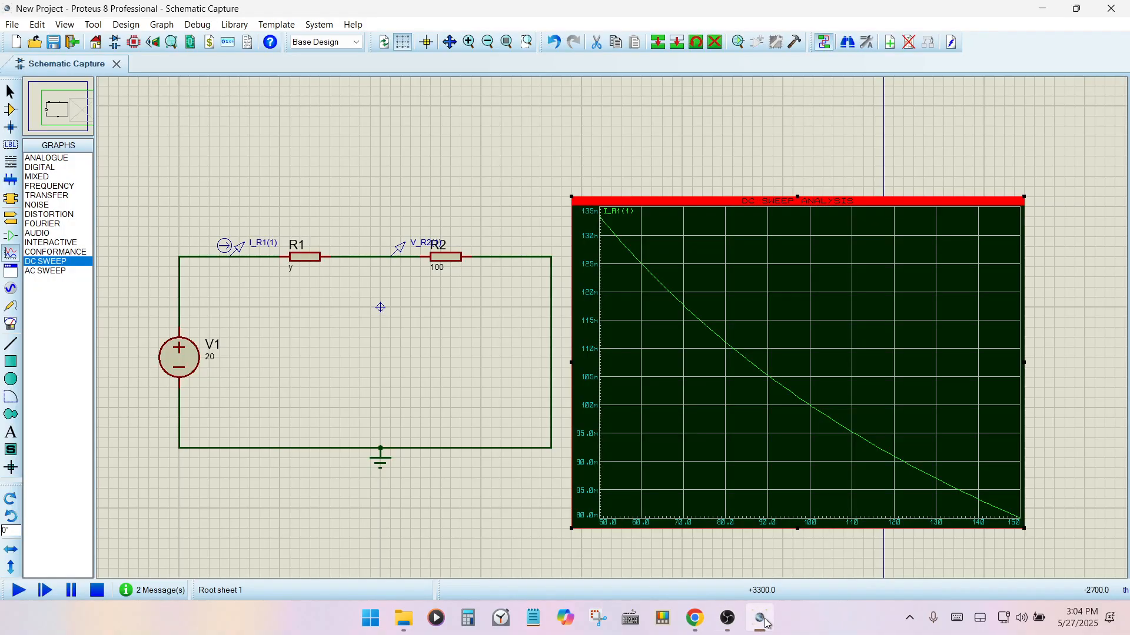
double_click(793, 349)
key("BackSpace")
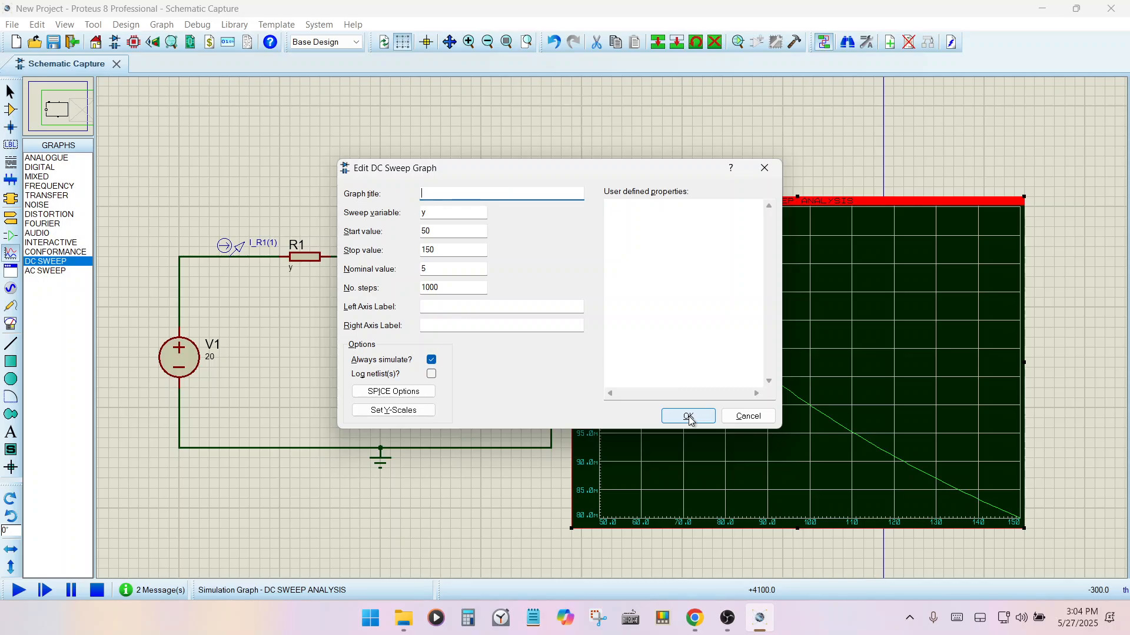
left_click(757, 421)
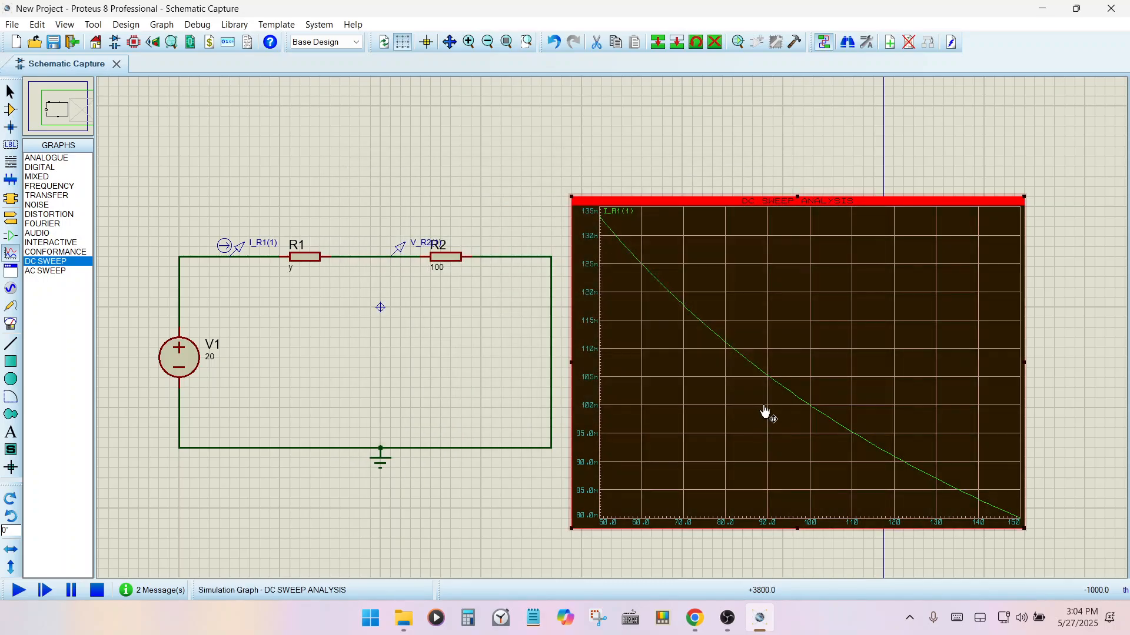
Step: Delete the DC sweep graph and resistor R2 from the schematic
right_click(766, 402)
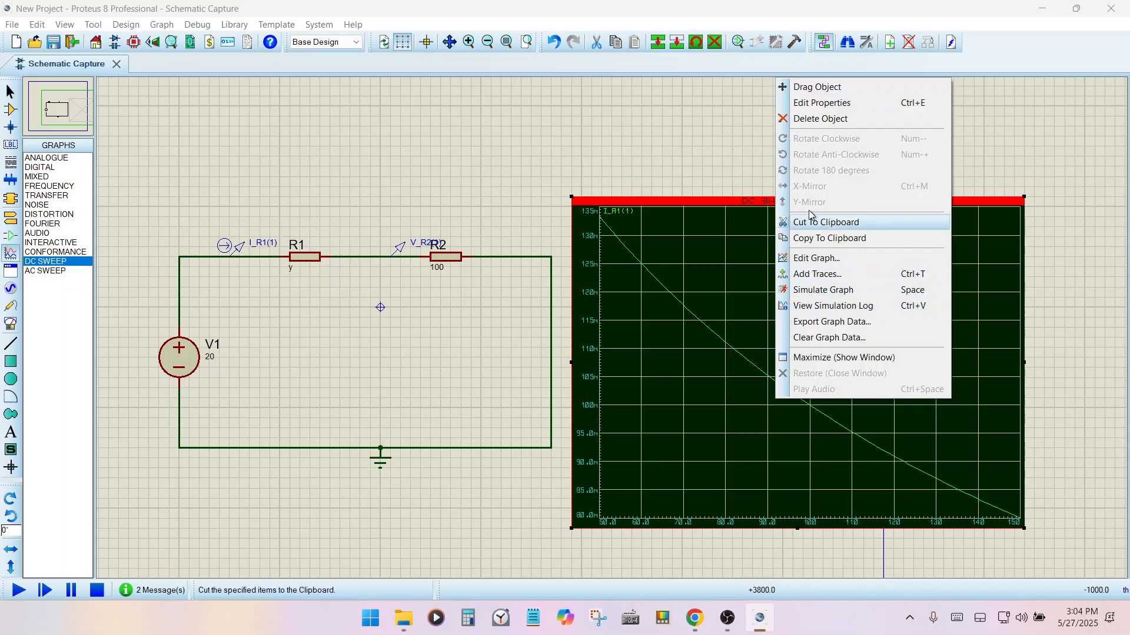
left_click(807, 118)
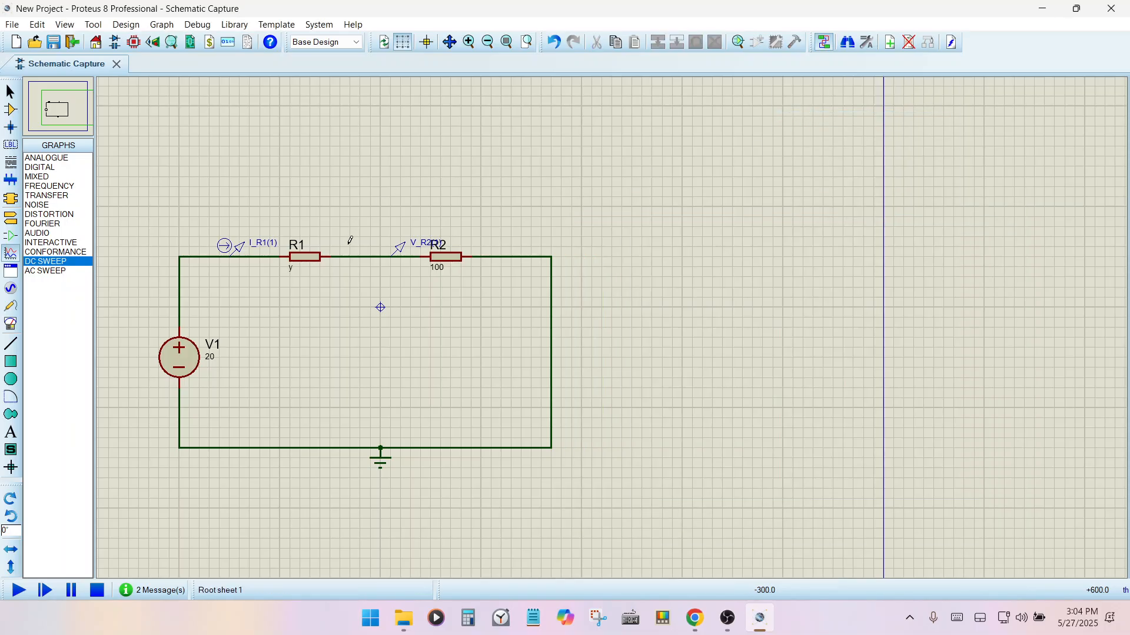
left_click(449, 259)
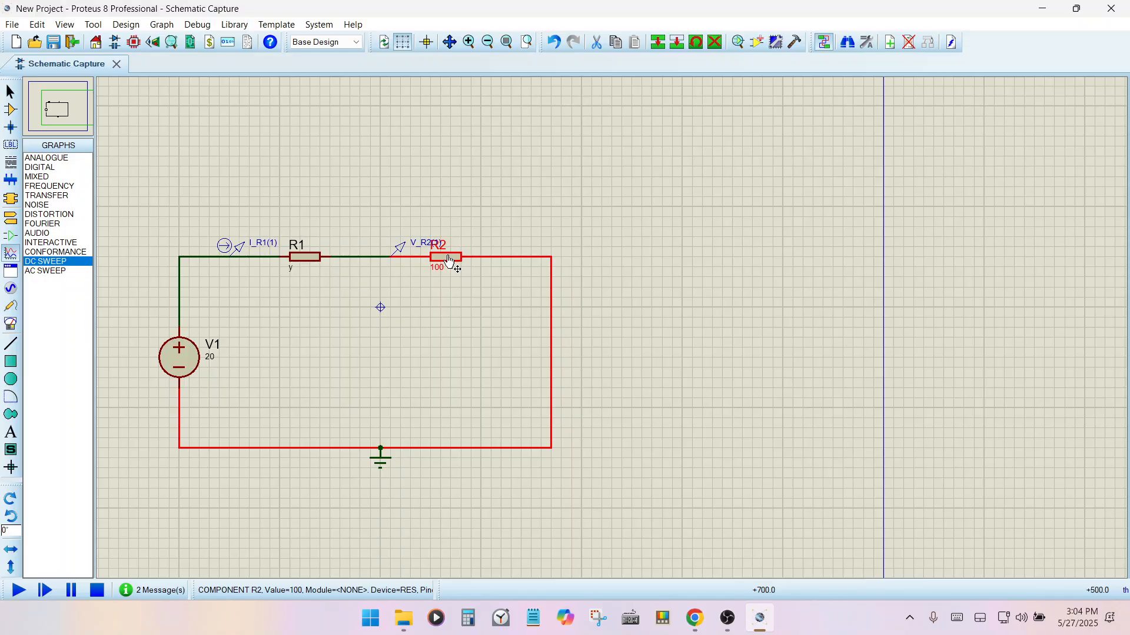
key("Delete")
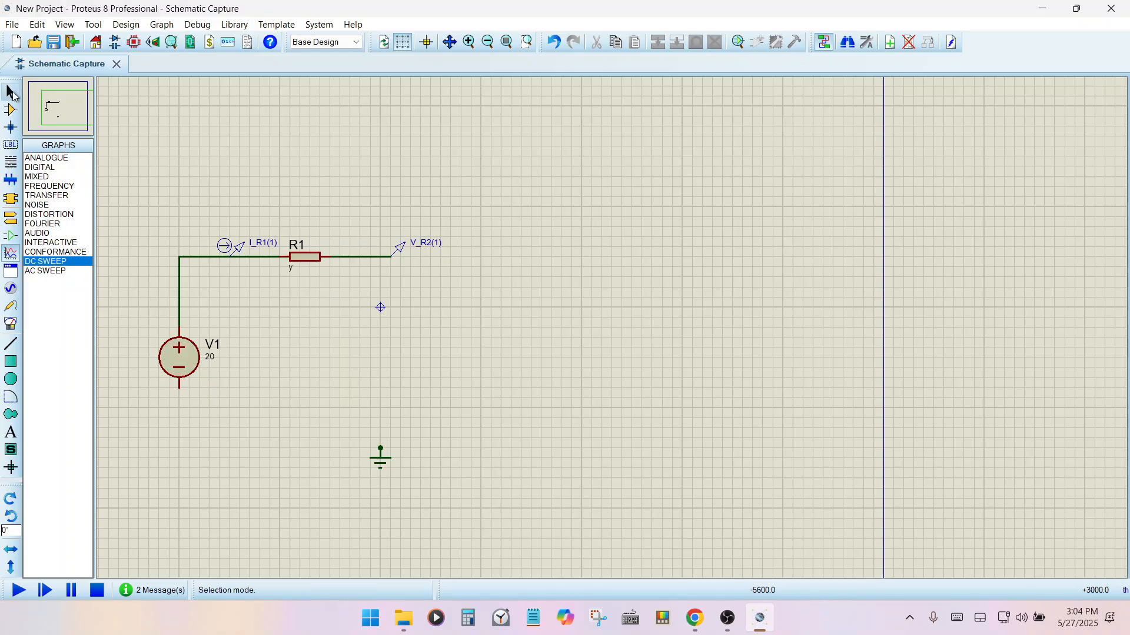
Step: Search the component library for "diode" and add the generic DIODE from the DEVICE library to the project's devices
left_click(12, 110)
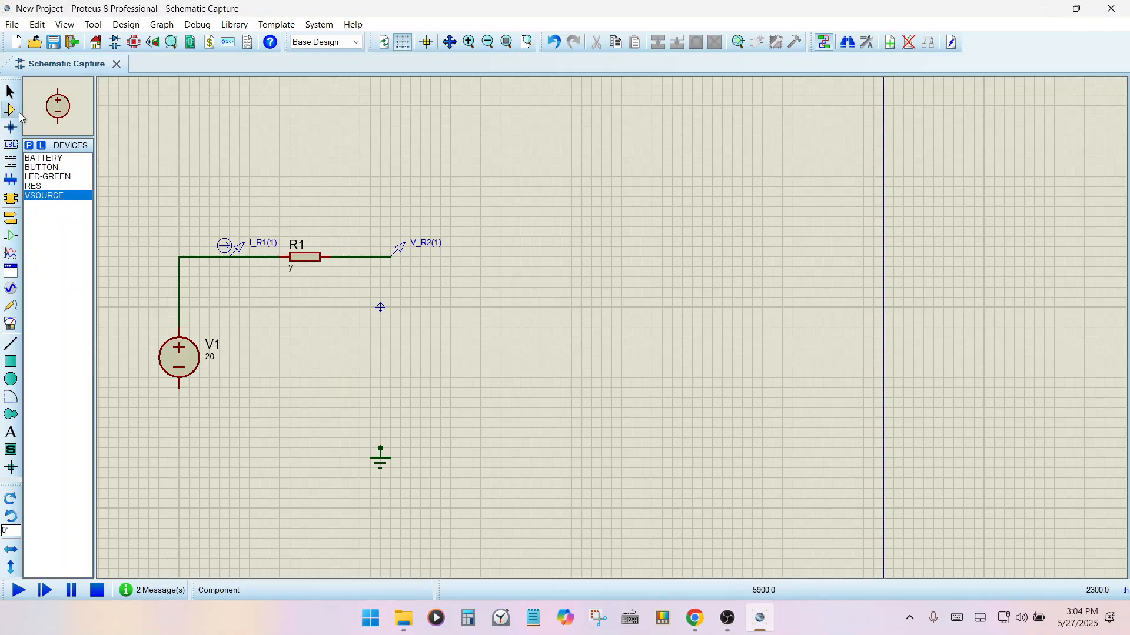
left_click(28, 145)
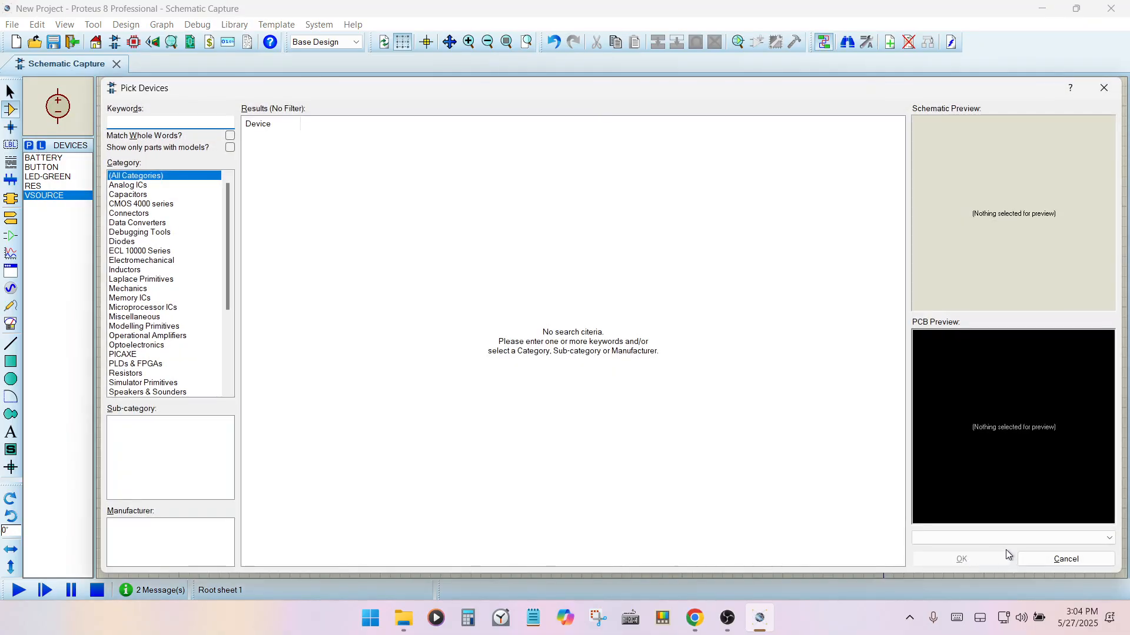
type("diode")
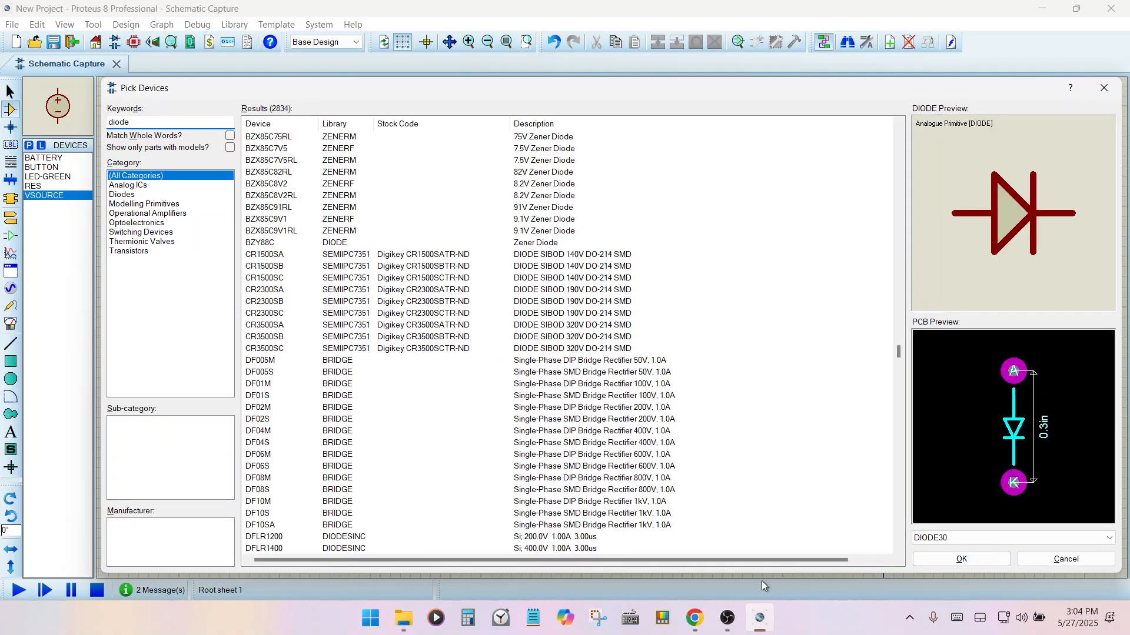
scroll(590, 453, "down", 3)
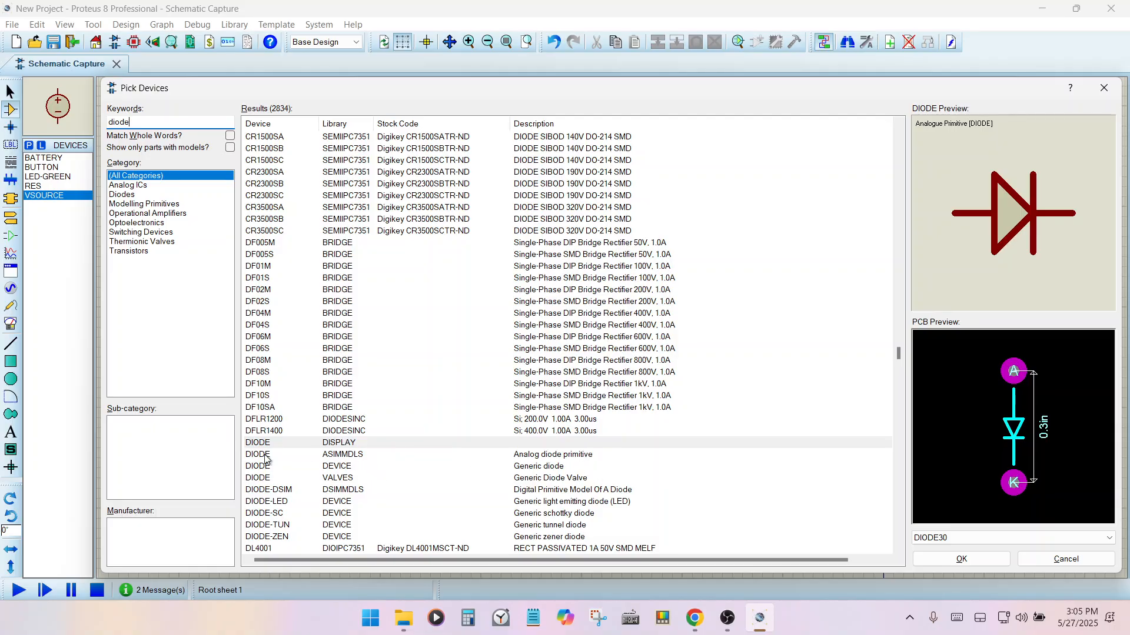
double_click(288, 467)
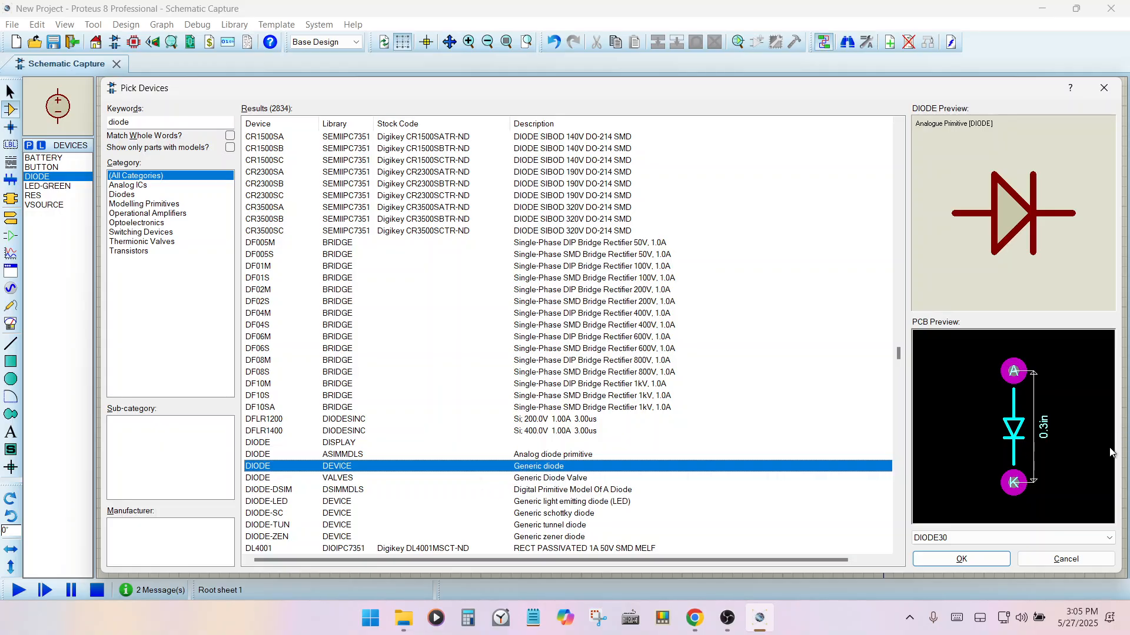
left_click(962, 558)
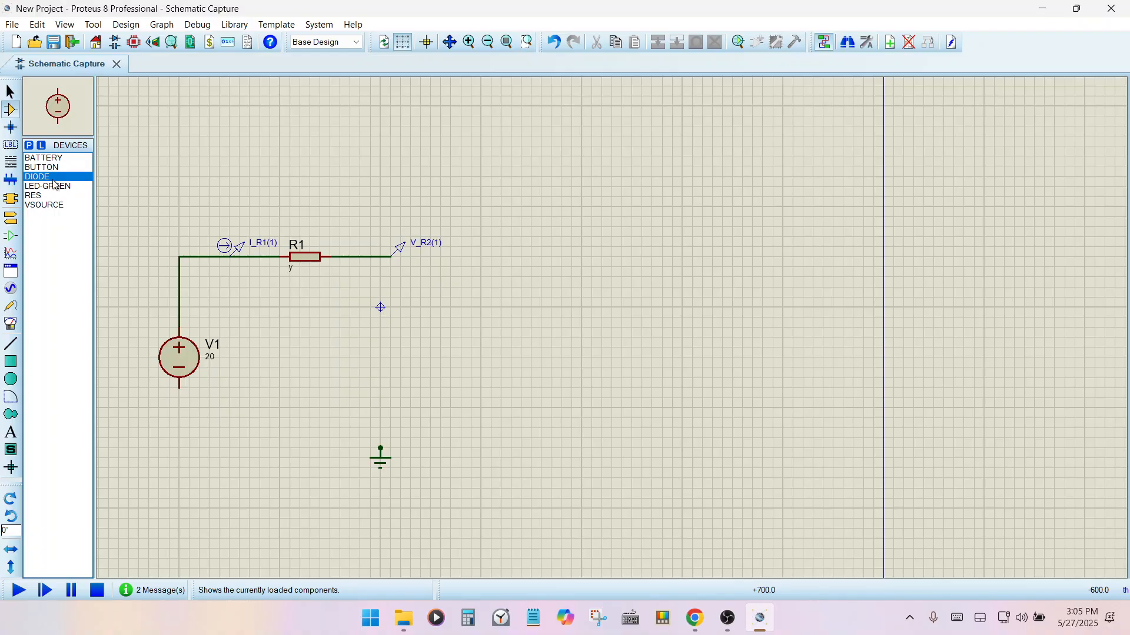
Step: Place the DIODE in line with R1, past the voltage probe, with its anode facing R1
left_click(48, 177)
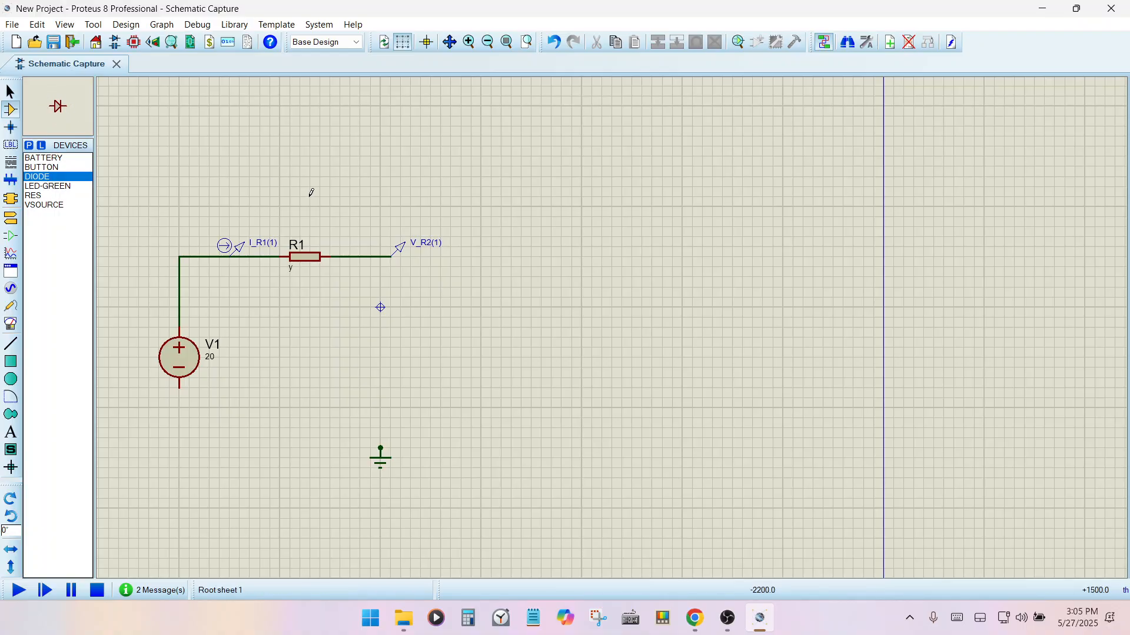
left_click(517, 253)
left_click(508, 256)
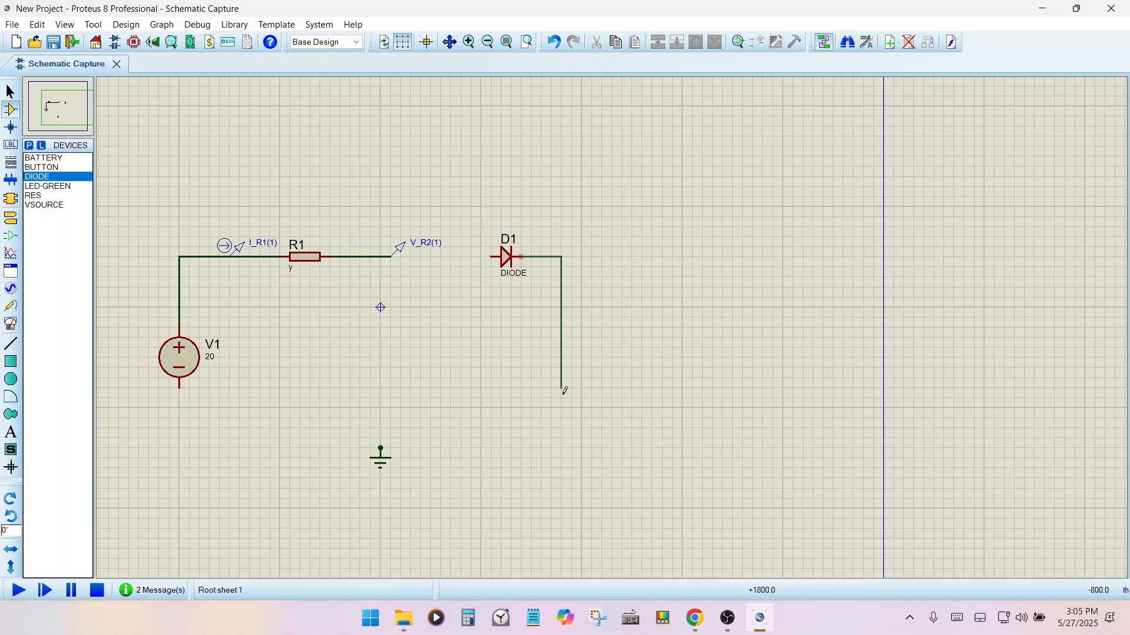
Step: Wire the diode's cathode to ground, ground to V1's negative terminal, and R1's open wire to the diode's anode
left_click(382, 446)
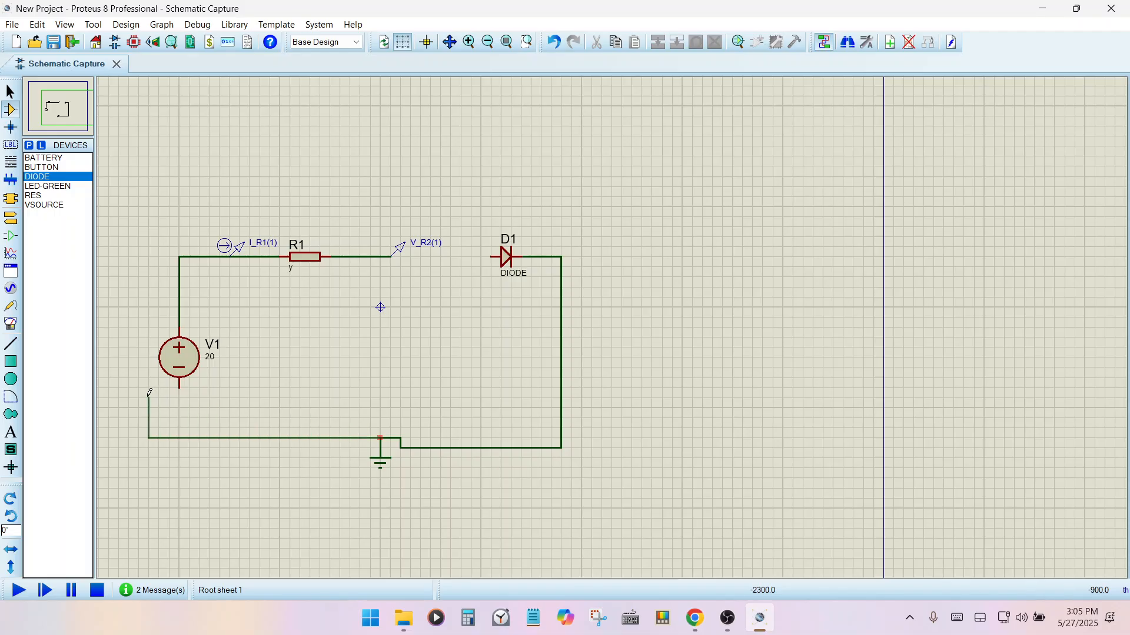
left_click(178, 387)
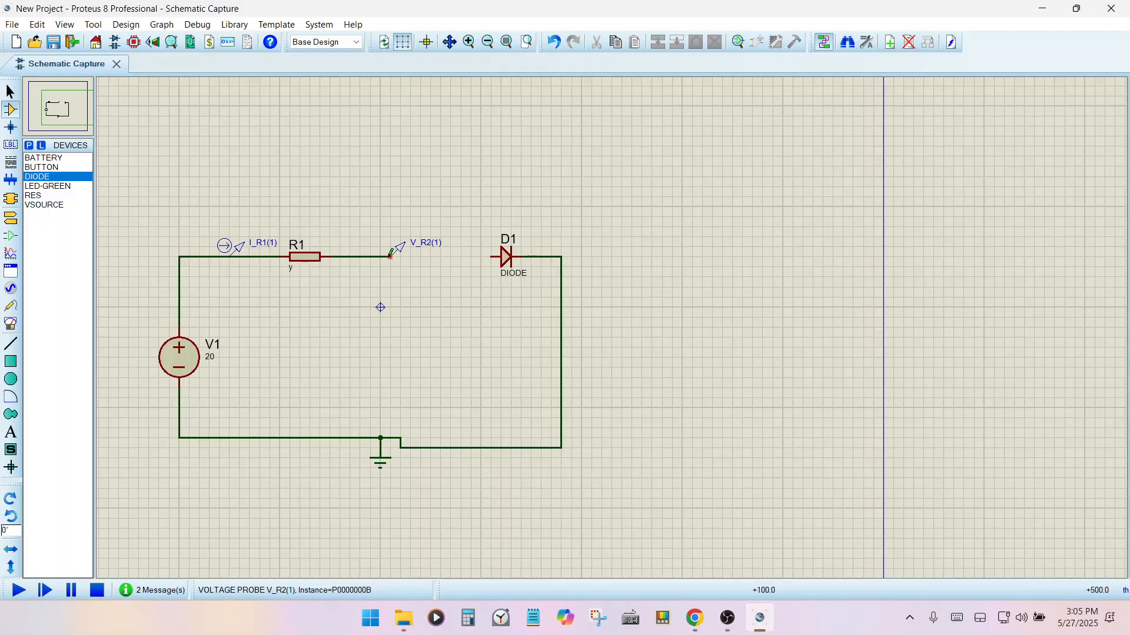
left_click(491, 256)
left_click(412, 253)
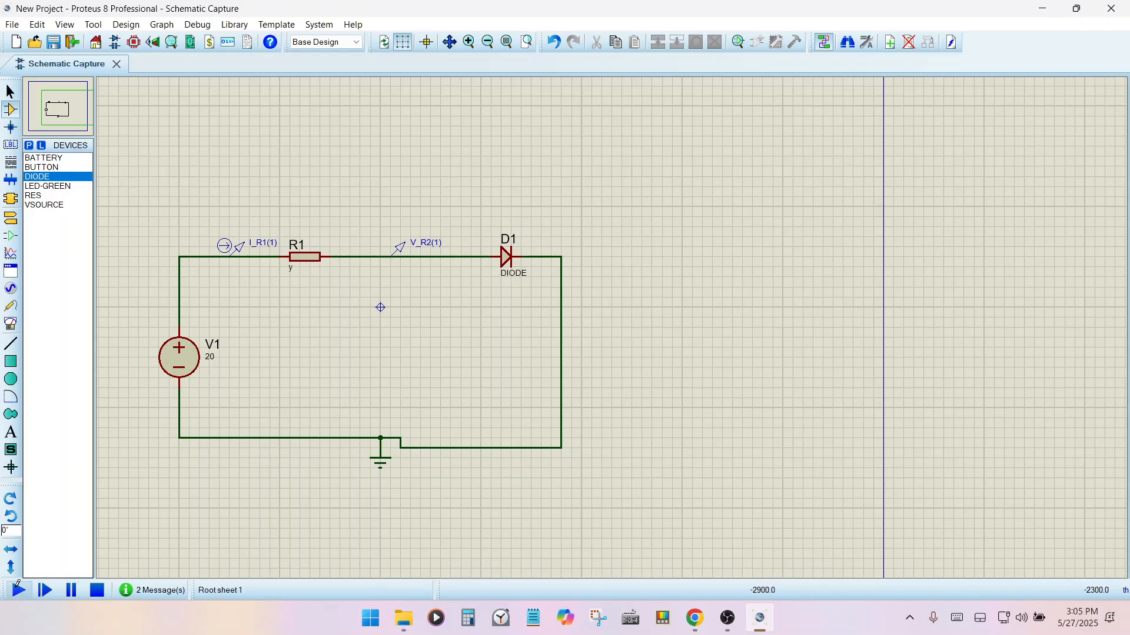
Step: Run the circuit simulation to read the current and voltage probes of the diode circuit
left_click(18, 588)
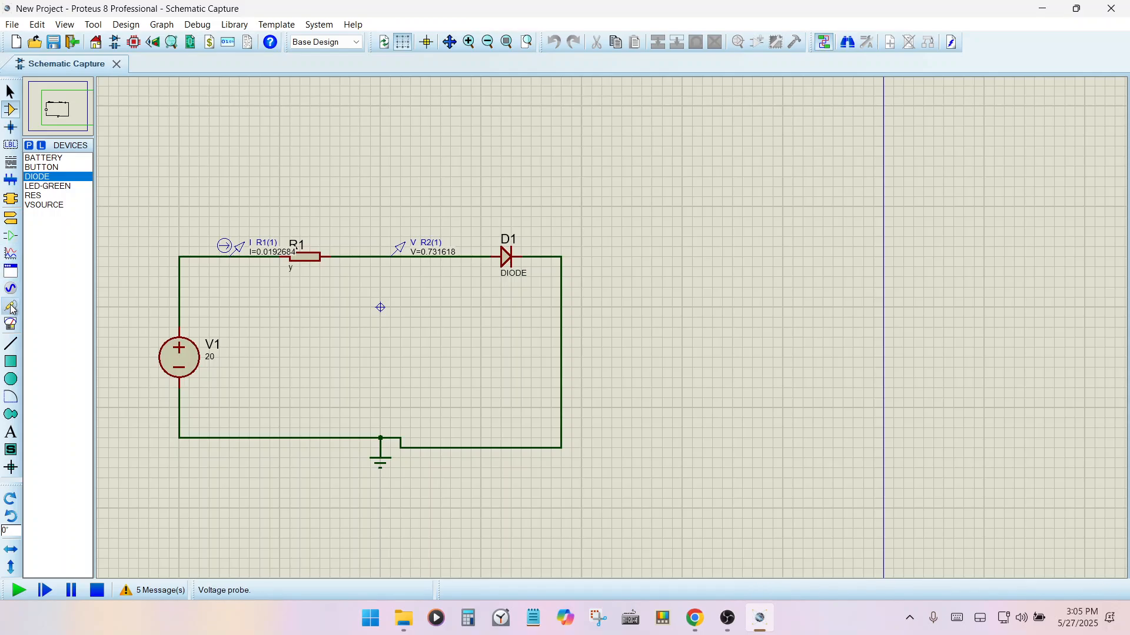
Step: Stop the simulation and draw a new DC sweep graph in the empty area beside the diode circuit
left_click(12, 255)
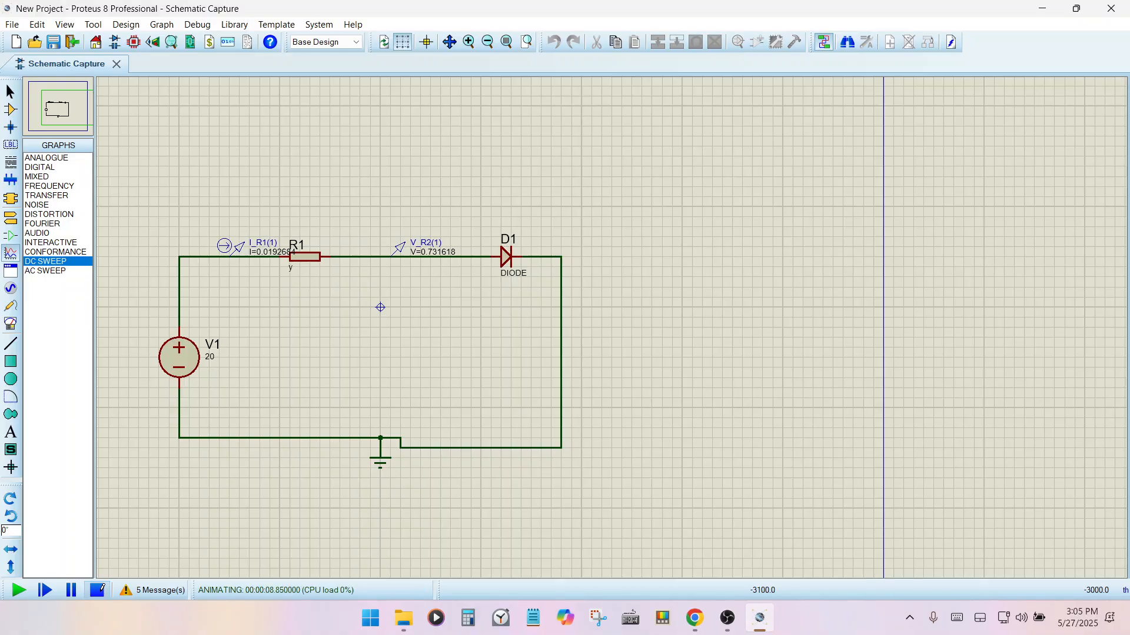
left_click(97, 590)
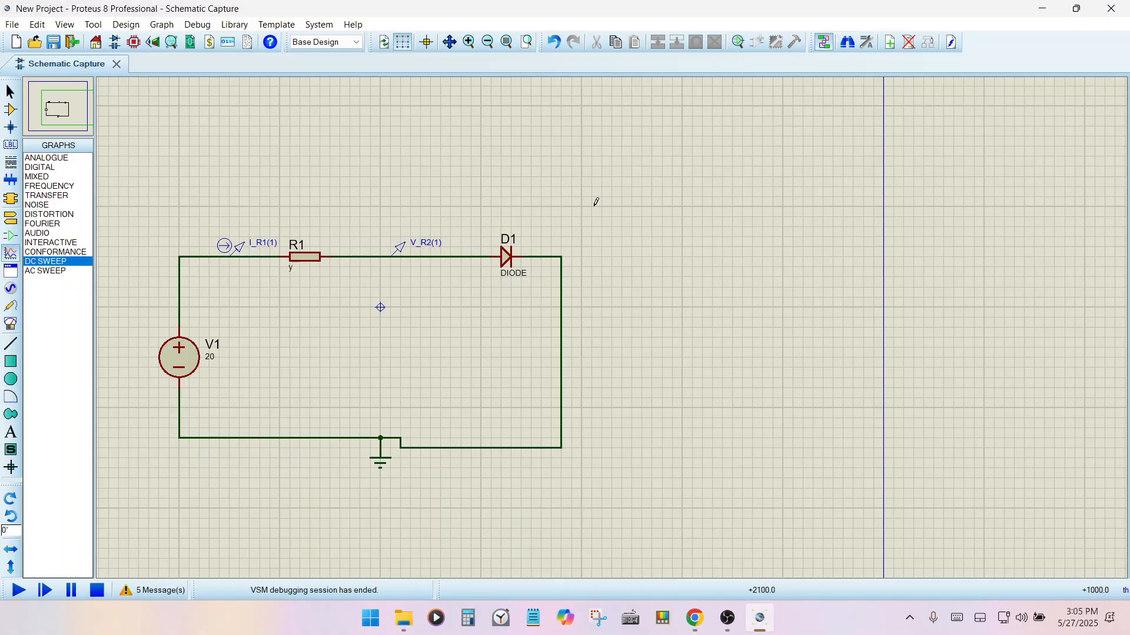
left_click_drag(596, 202, 892, 488)
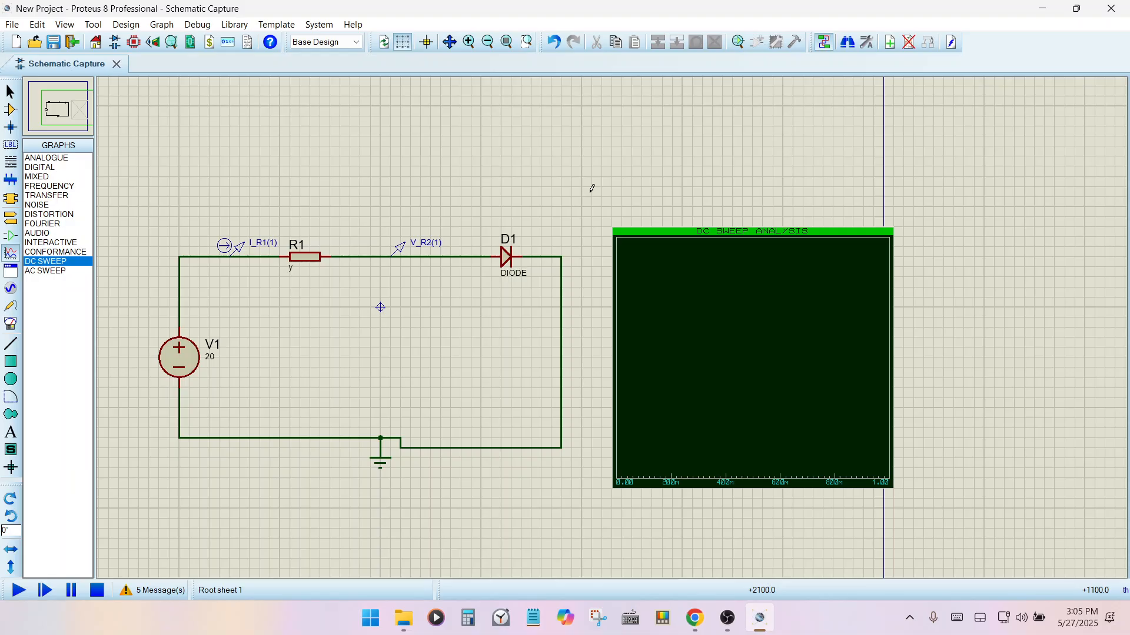
Step: Replace the voltage of source V1 with the sweep variable a
double_click(173, 357)
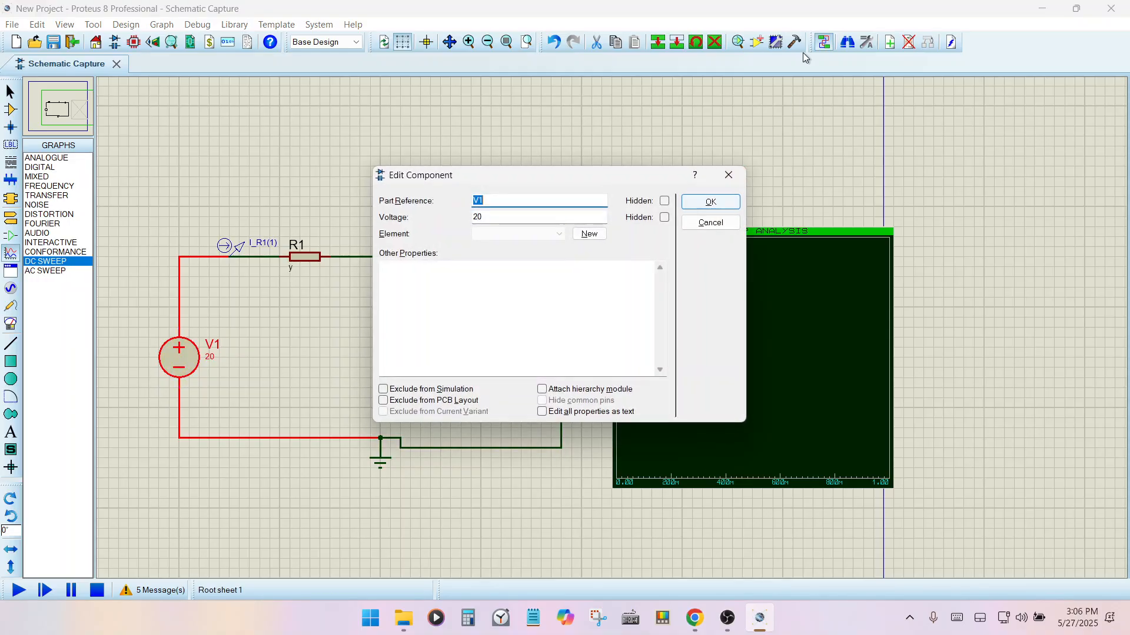
left_click(495, 218)
type("a")
key("Return")
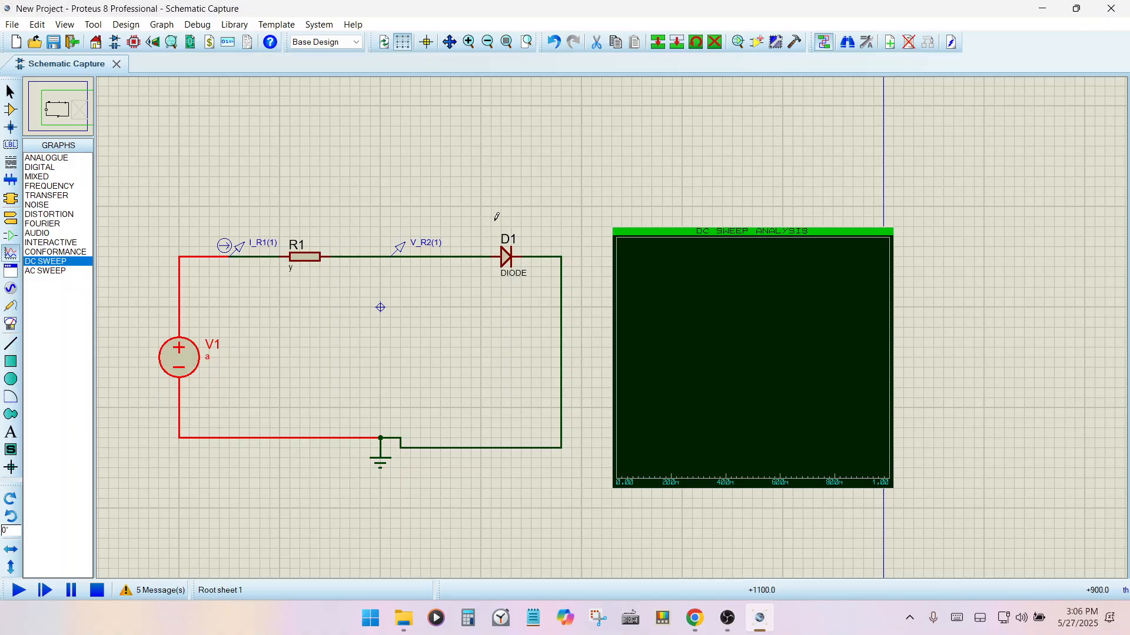
Step: Set the new DC sweep graph's sweep variable to a, stop value to 20 and number of steps to 1000
double_click(726, 351)
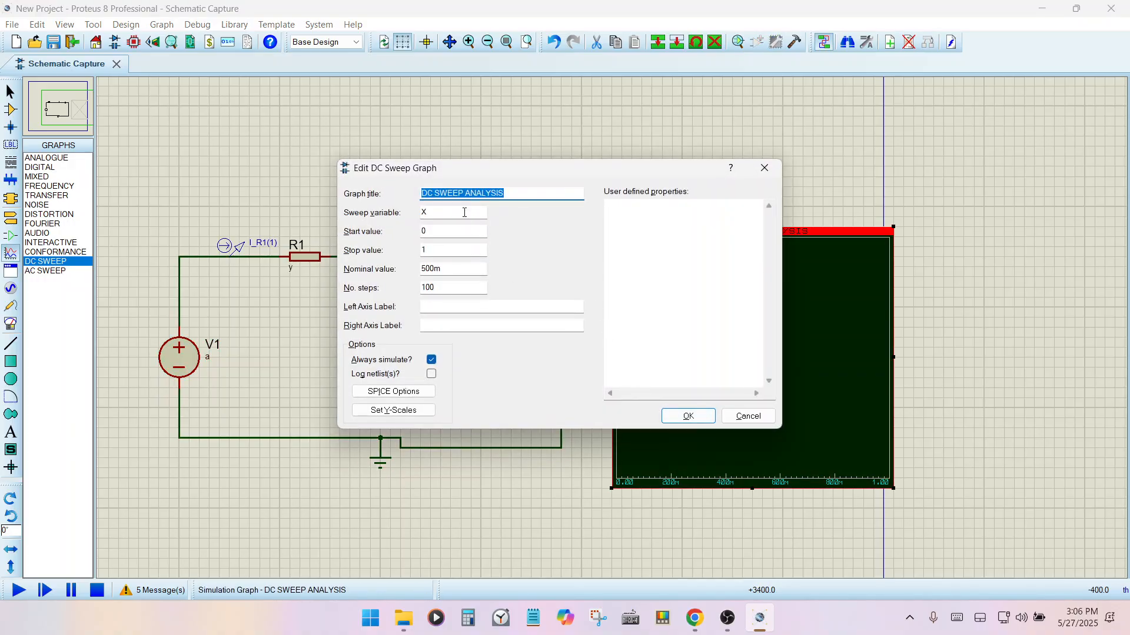
left_click(464, 212)
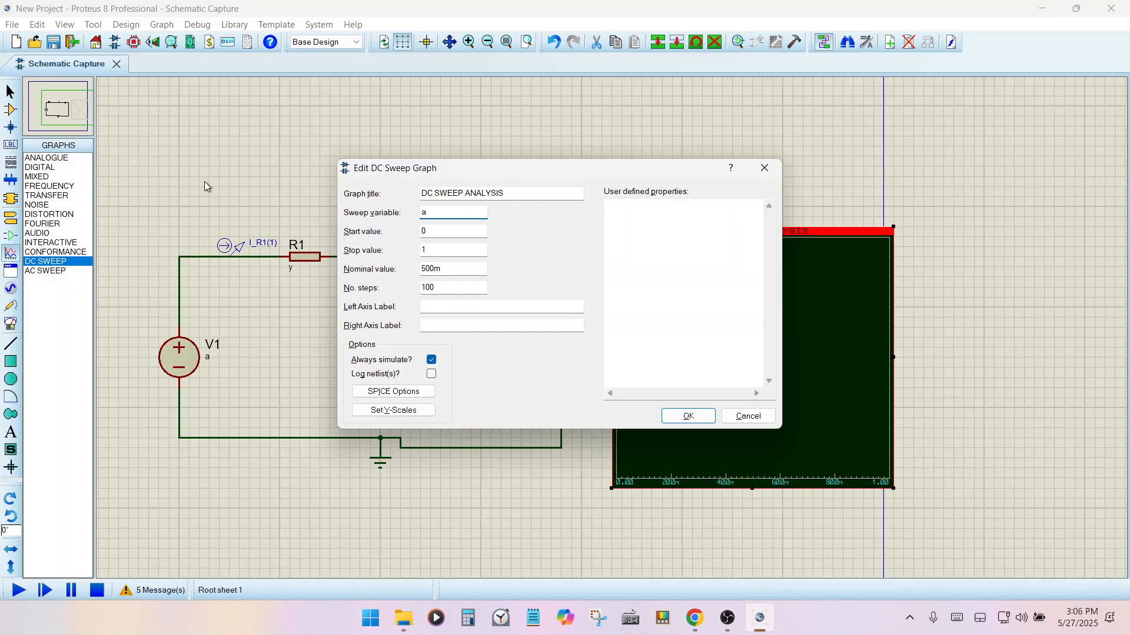
key("Tab")
left_click(428, 248)
type("20")
key("BackSpace")
left_click(454, 290)
type("0")
Step: Title the DC sweep graph "i-v vurve of a diode" and apply its settings
left_click_drag(518, 193, 384, 178)
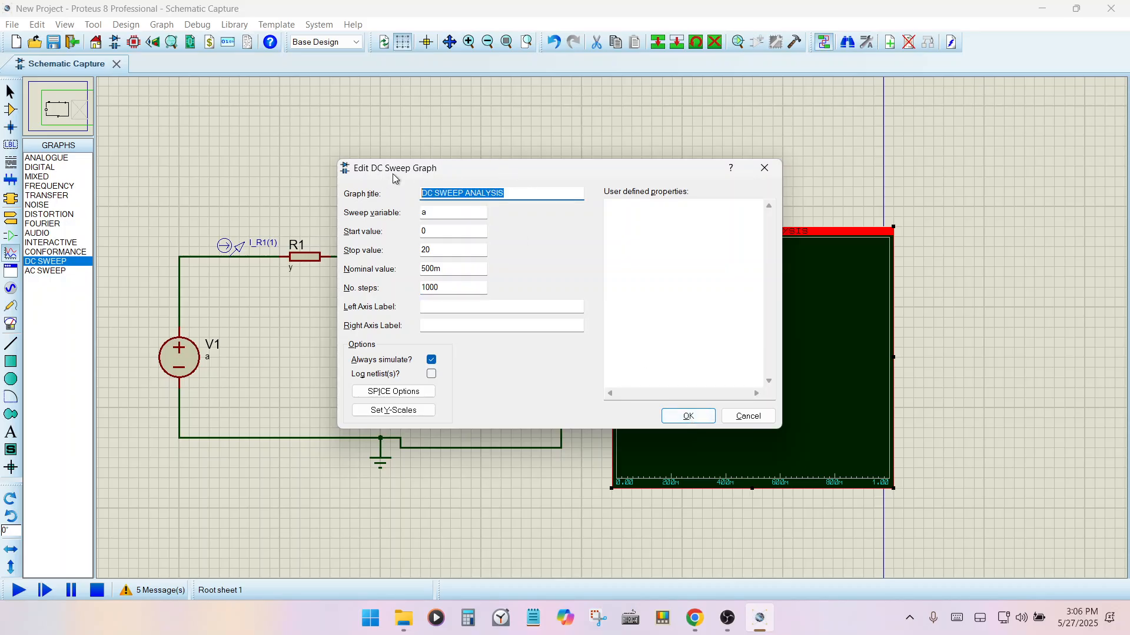
type("i-V")
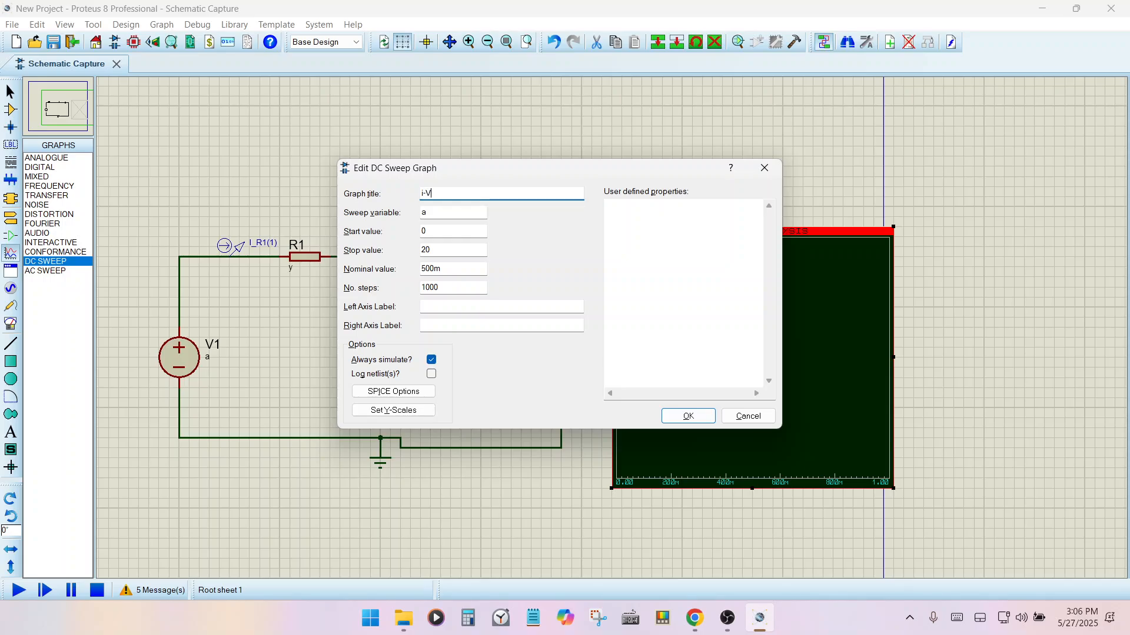
type("v vurve of a diode")
key("Return")
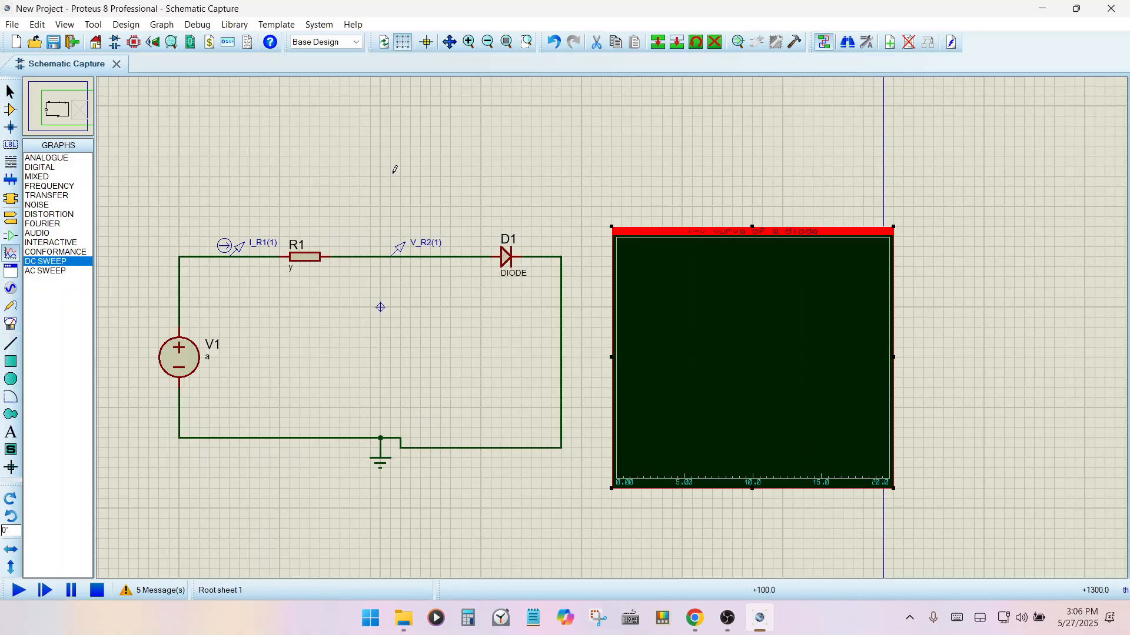
Step: Add the I_R1(1) current probe to the DC sweep graph as a trace and simulate the graph
left_click(238, 248)
mouse_move(238, 248)
left_mouse_down()
mouse_move(542, 230)
mouse_move(684, 260)
mouse_move(671, 256)
left_mouse_up()
left_click(719, 318)
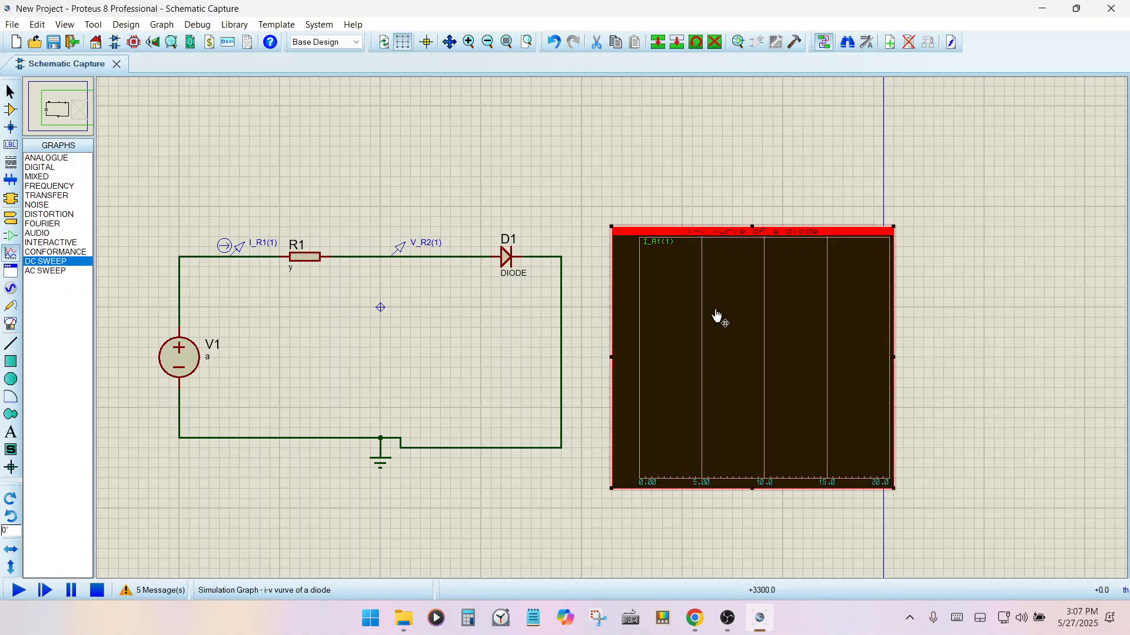
right_click(717, 304)
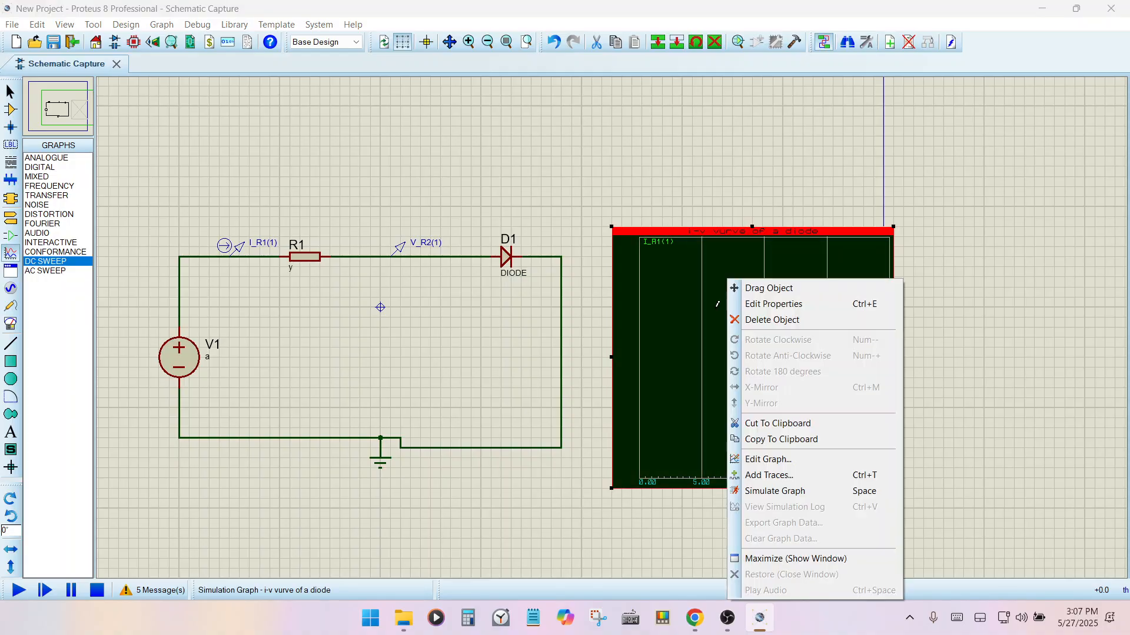
left_click(788, 491)
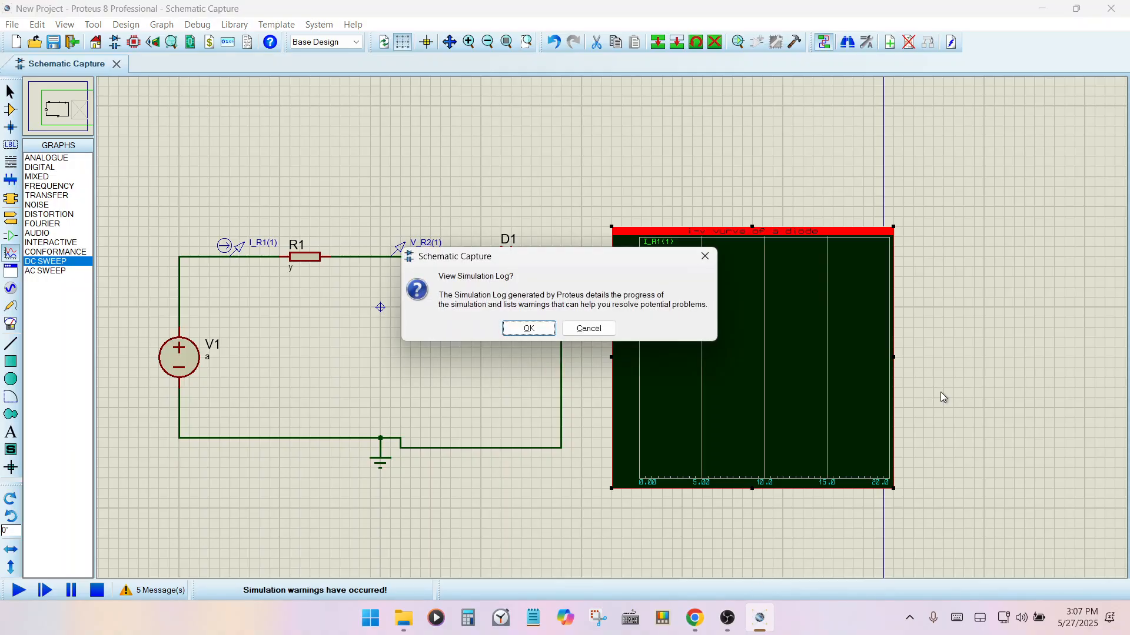
Step: Dismiss the simulation log prompt, review the log's messages about resistor R1 and return to the schematic
left_click(576, 336)
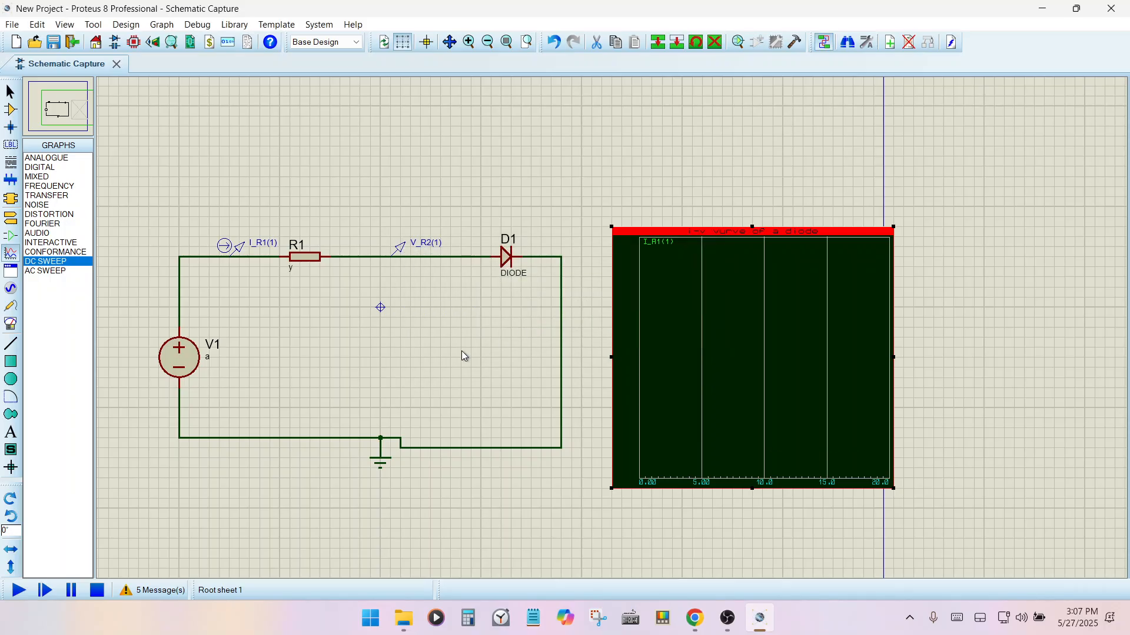
left_click(155, 594)
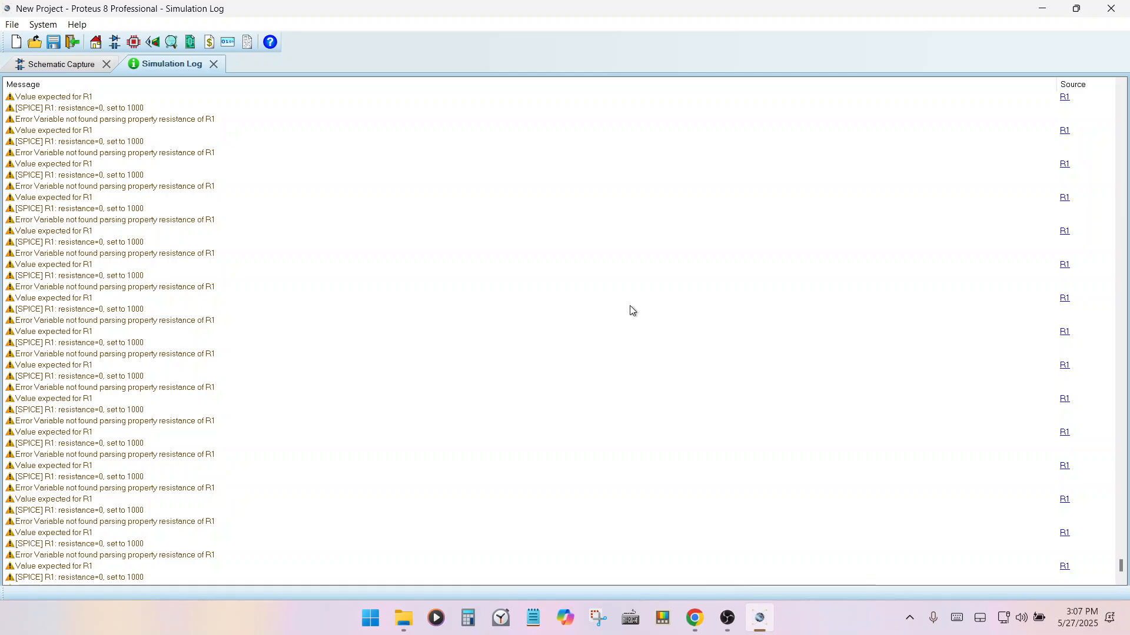
left_click(61, 67)
Step: Set the resistance of resistor R1 to 500
left_click(314, 262)
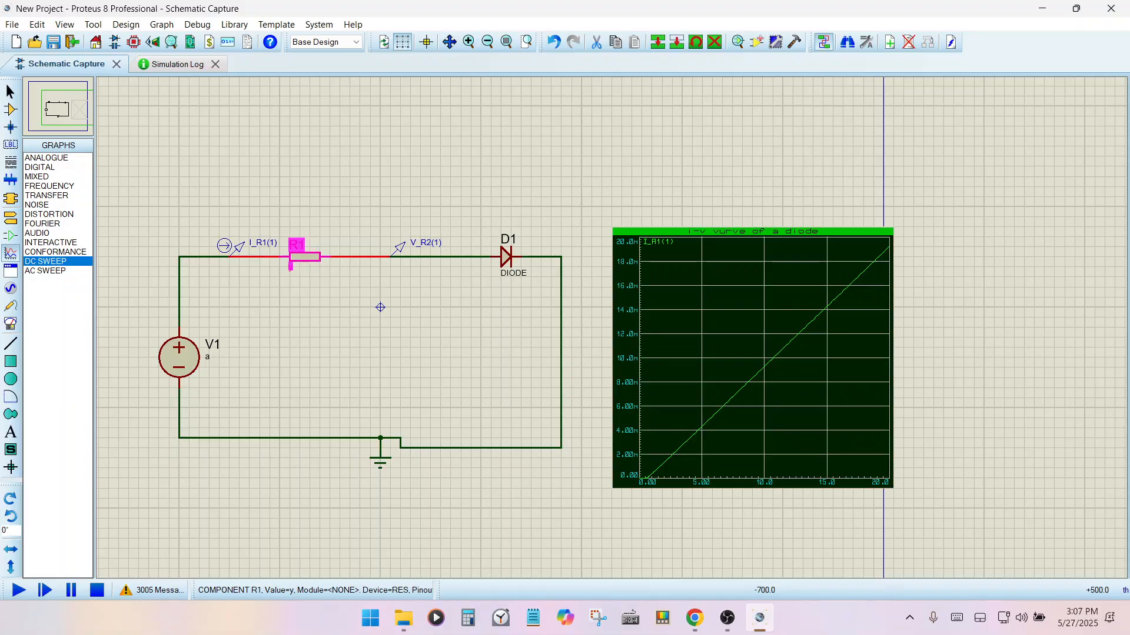
left_click(314, 262)
left_click(533, 215)
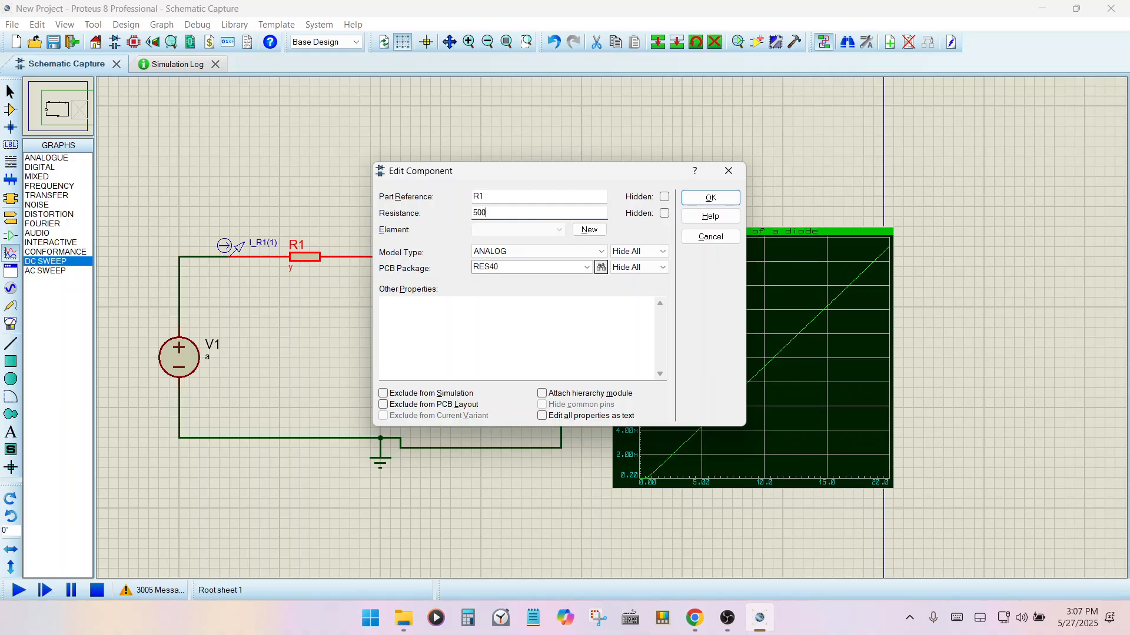
key("Return")
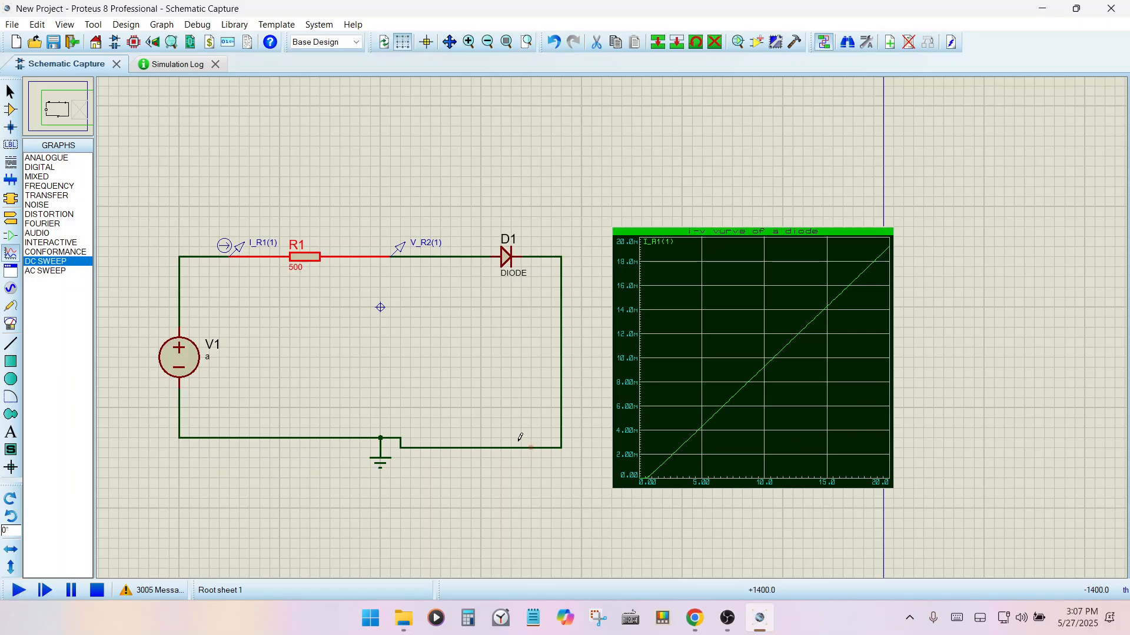
Step: Simulate the existing diode graph again with the new R1 value
left_click(698, 369)
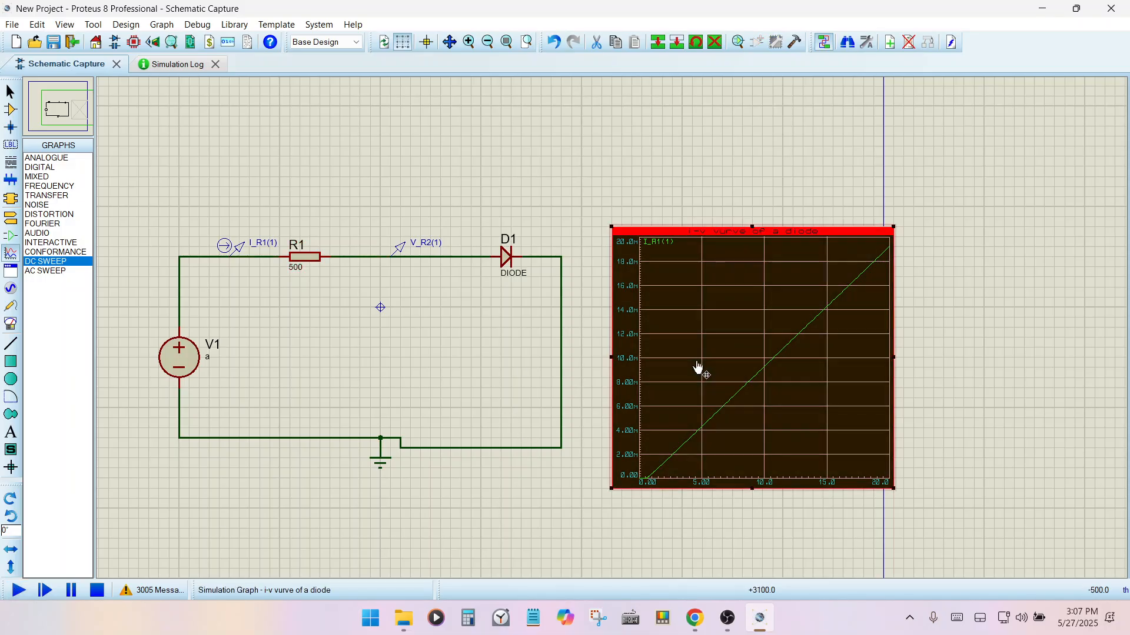
right_click(807, 346)
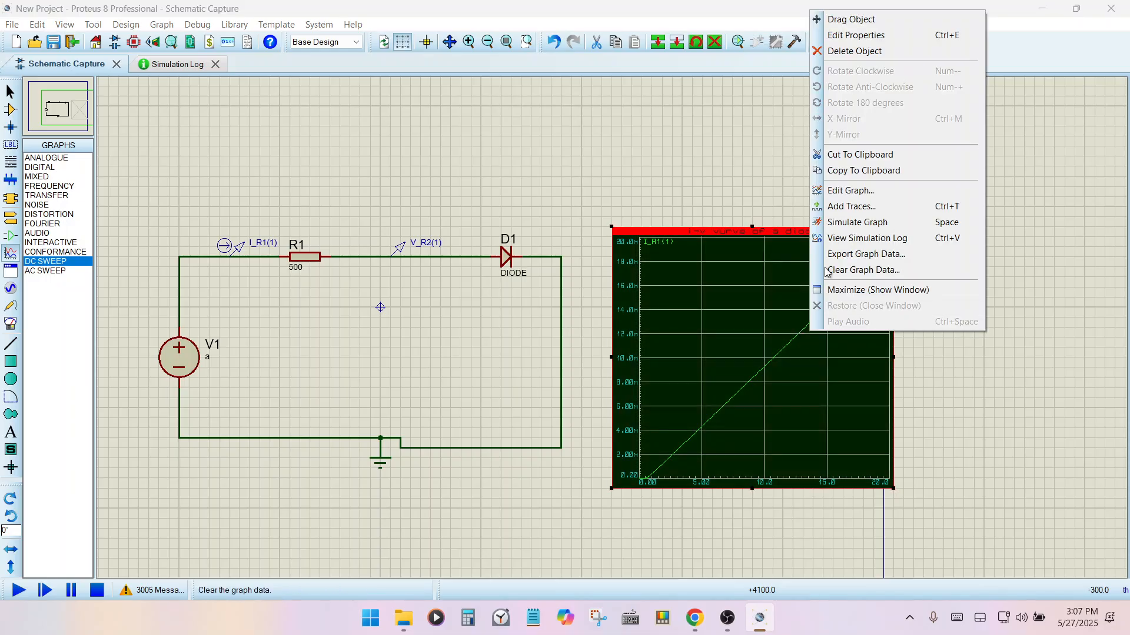
left_click(850, 222)
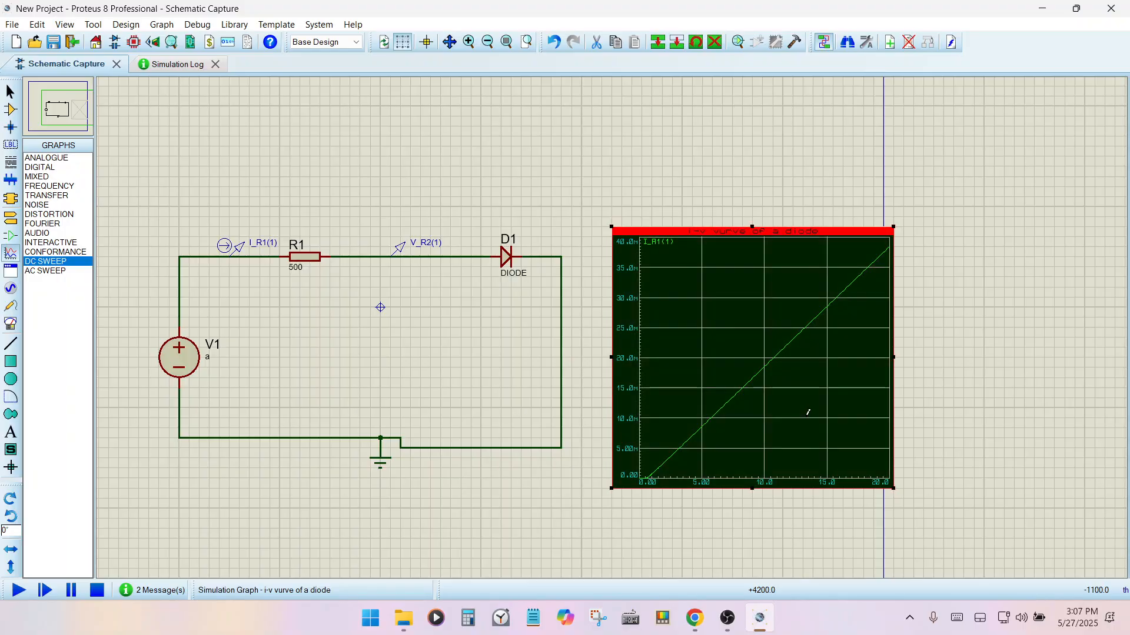
Step: Delete the misspelled diode graph and draw a new, enlarged DC sweep graph beside the circuit
double_click(741, 359)
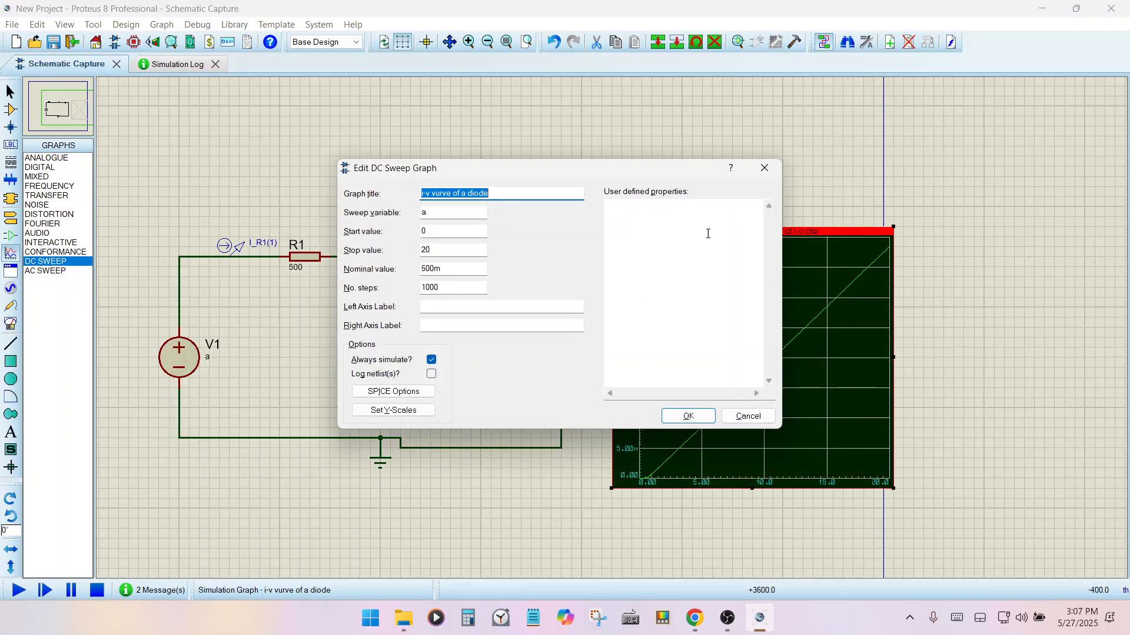
left_click(770, 174)
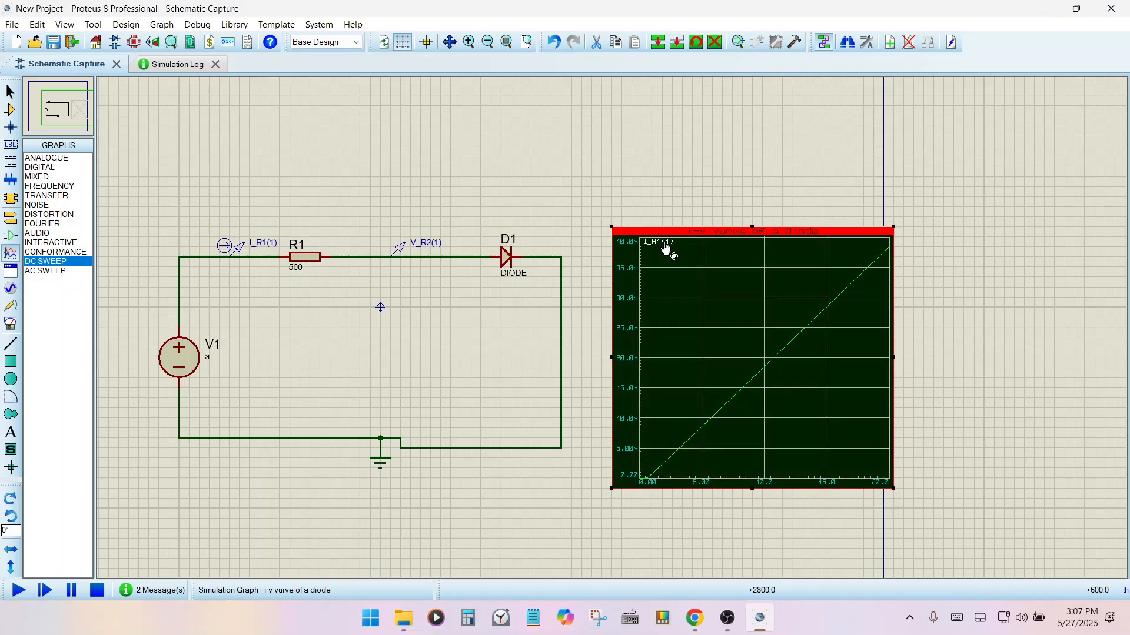
key("Delete")
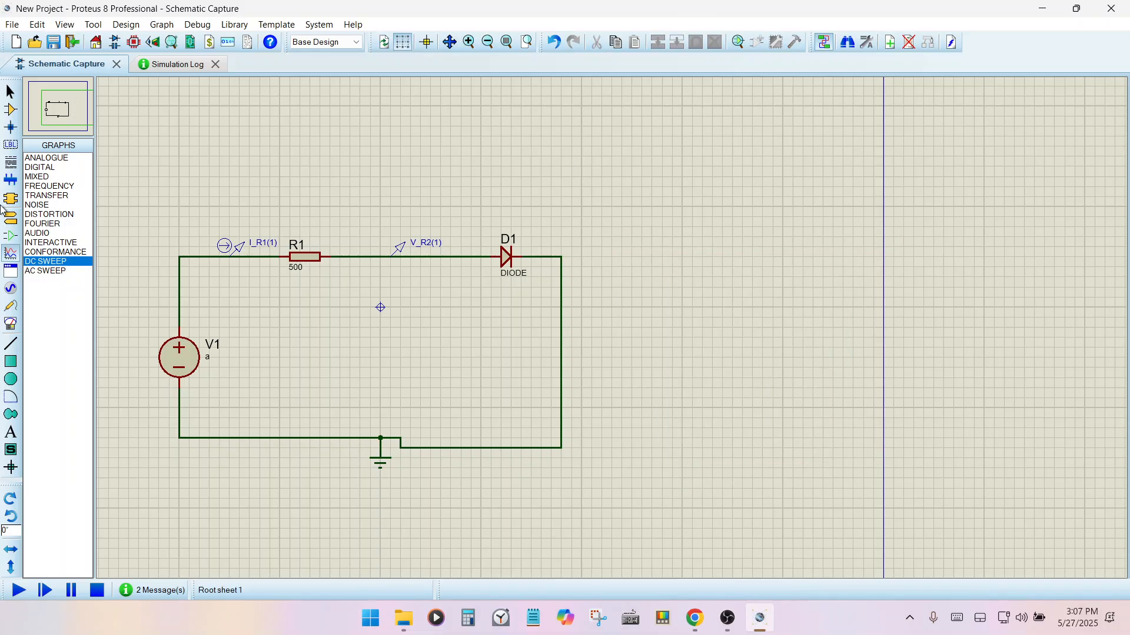
left_click(50, 254)
left_click(47, 263)
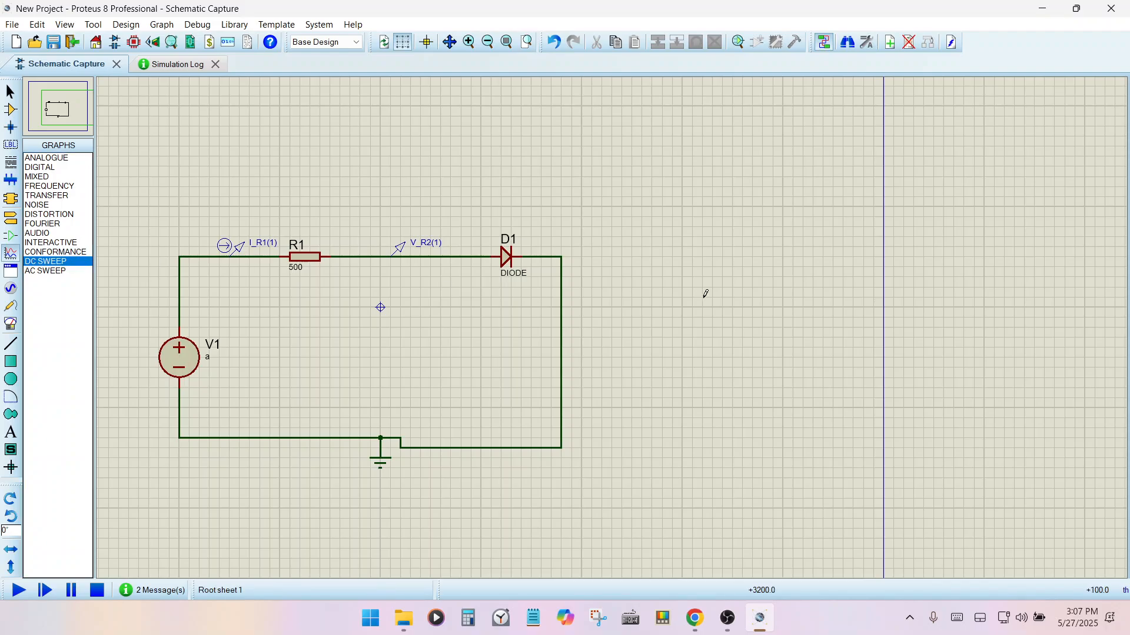
left_click_drag(701, 297, 623, 176)
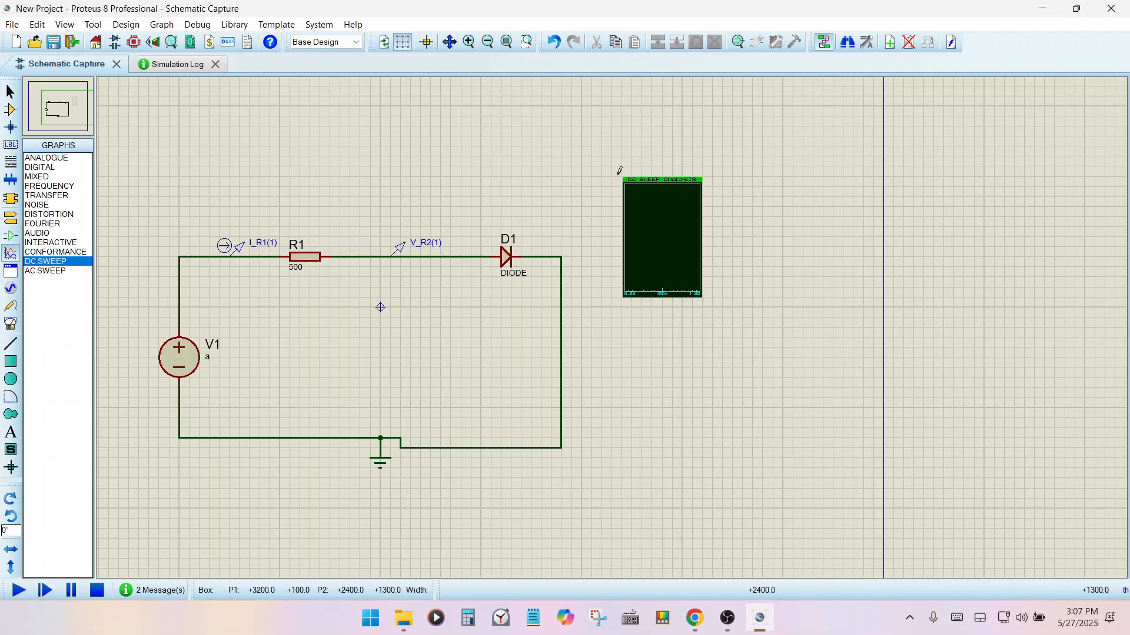
left_click(700, 298)
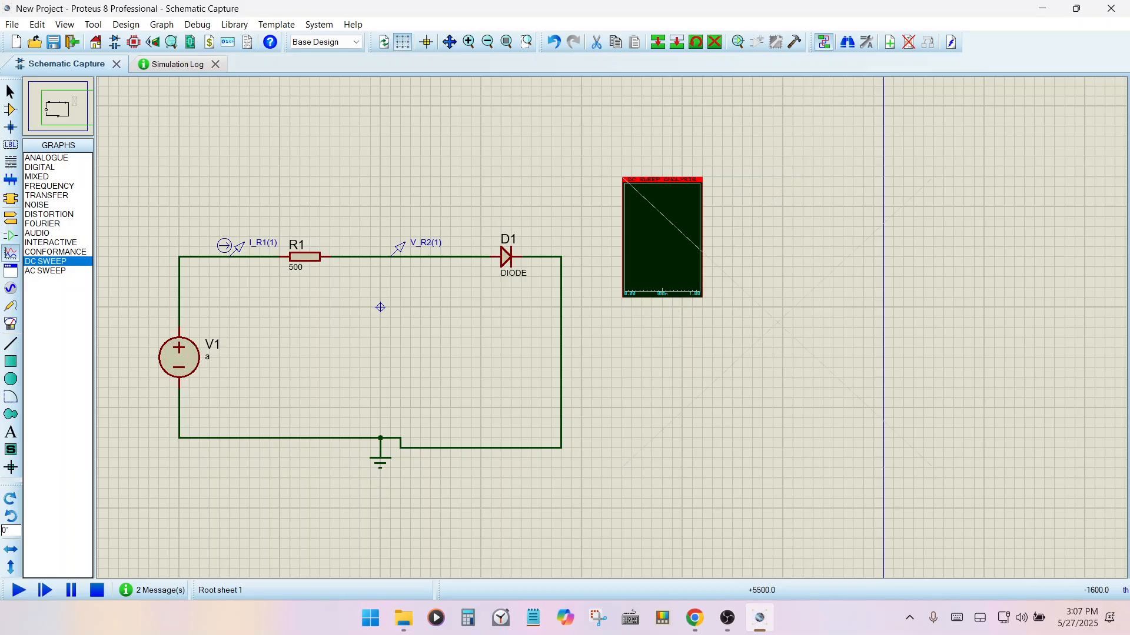
left_click_drag(792, 378, 932, 466)
Step: Title the new DC sweep graph "i-v curve of a diode", with sweep variable a, stop value 20 and 1000 steps
double_click(697, 274)
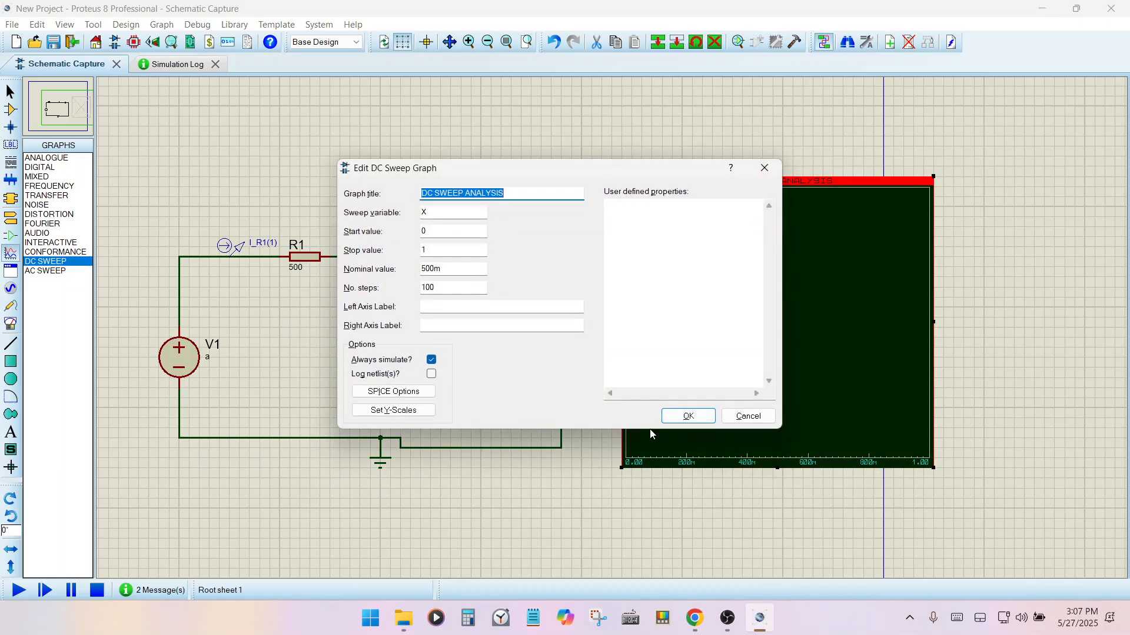
type("I")
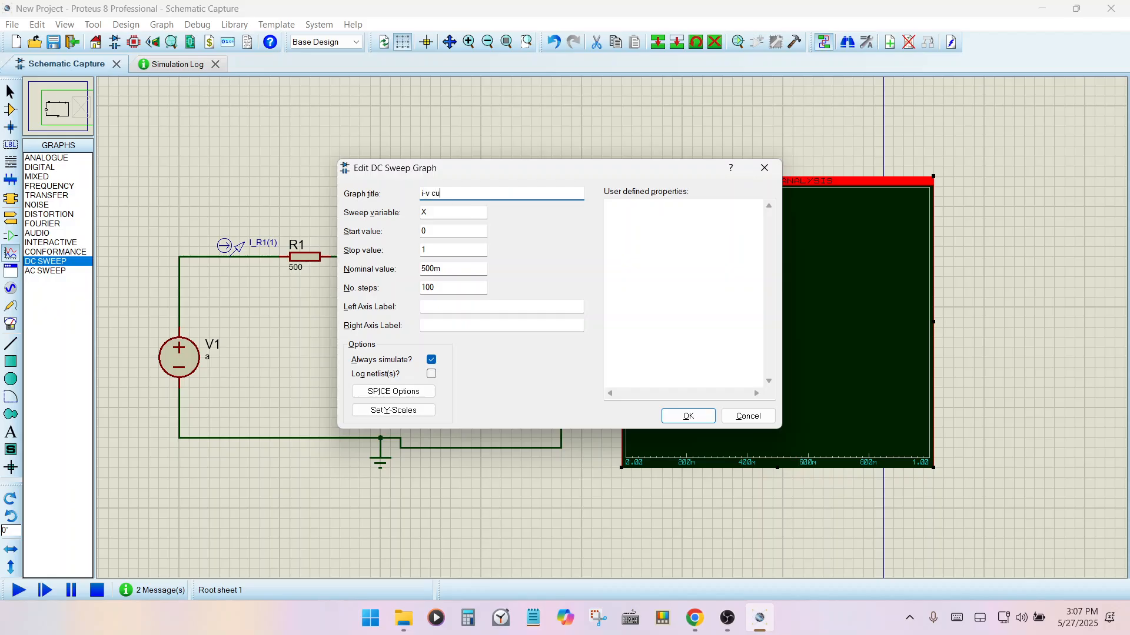
type("-v curve of a diode")
left_click(428, 211)
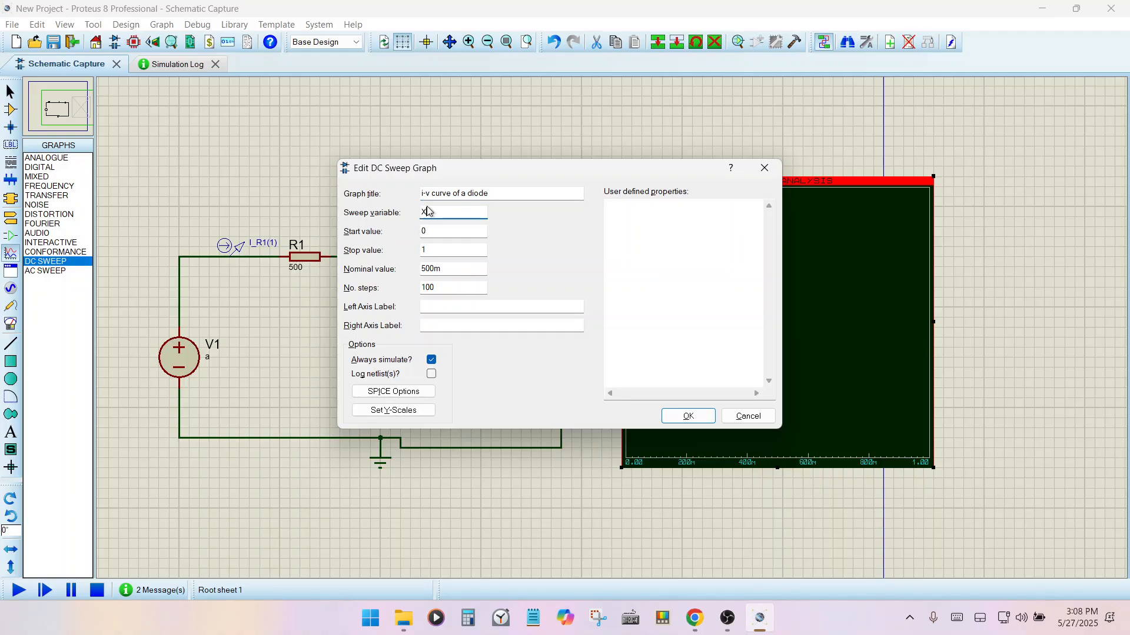
left_click(438, 248)
left_click(466, 287)
Step: Label the graph's left axis i_diode and its right axis v_source, and apply the settings
left_click(435, 302)
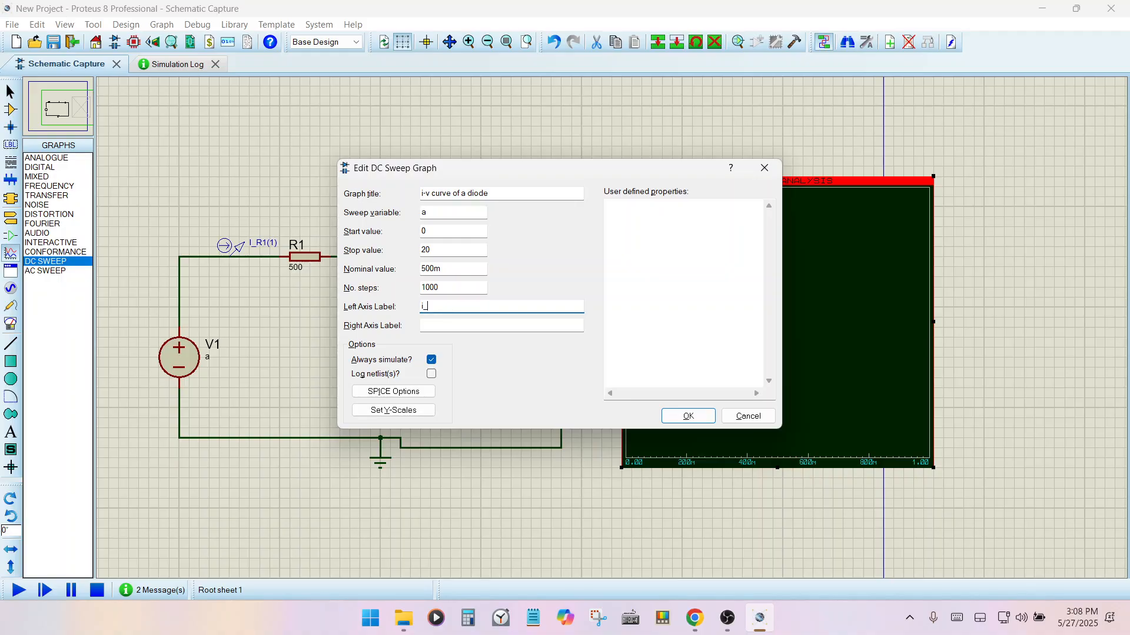
left_click(450, 328)
type("v_source")
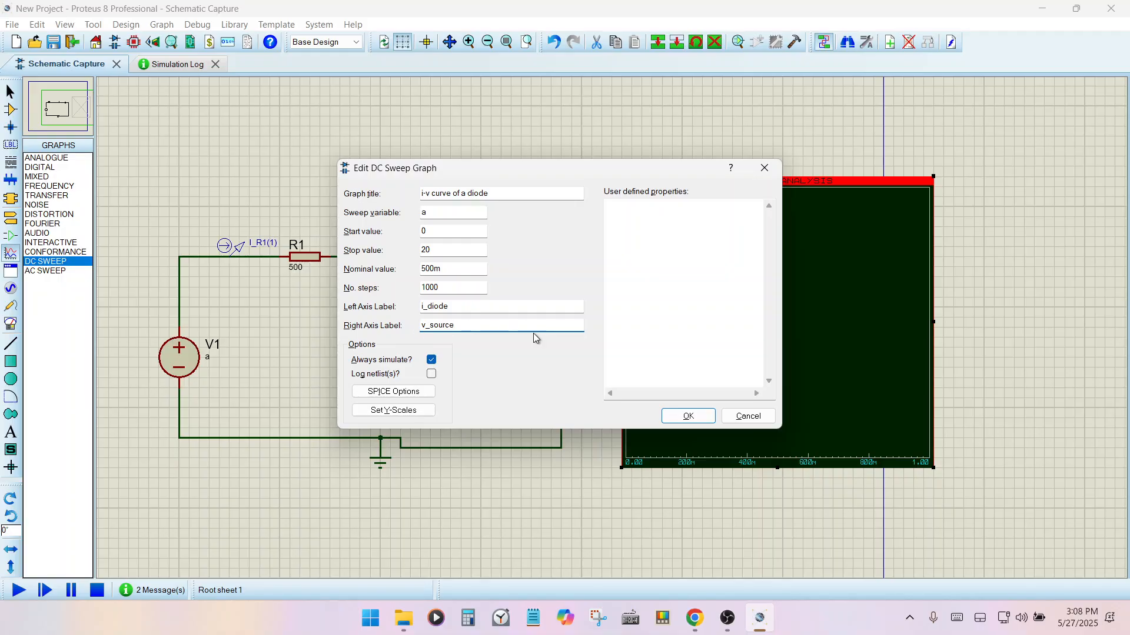
left_click(688, 416)
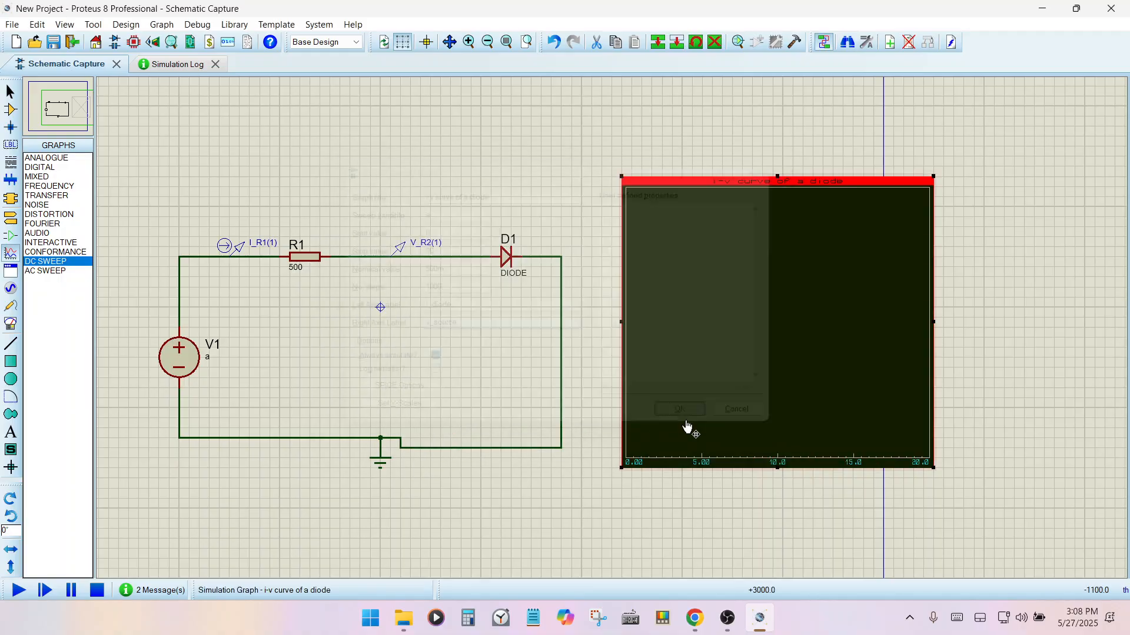
Step: Add the I_R1(1) current probe to the new graph as a trace, simulate it and inspect the curve near the origin
left_click(230, 250)
left_click_drag(231, 250, 668, 219)
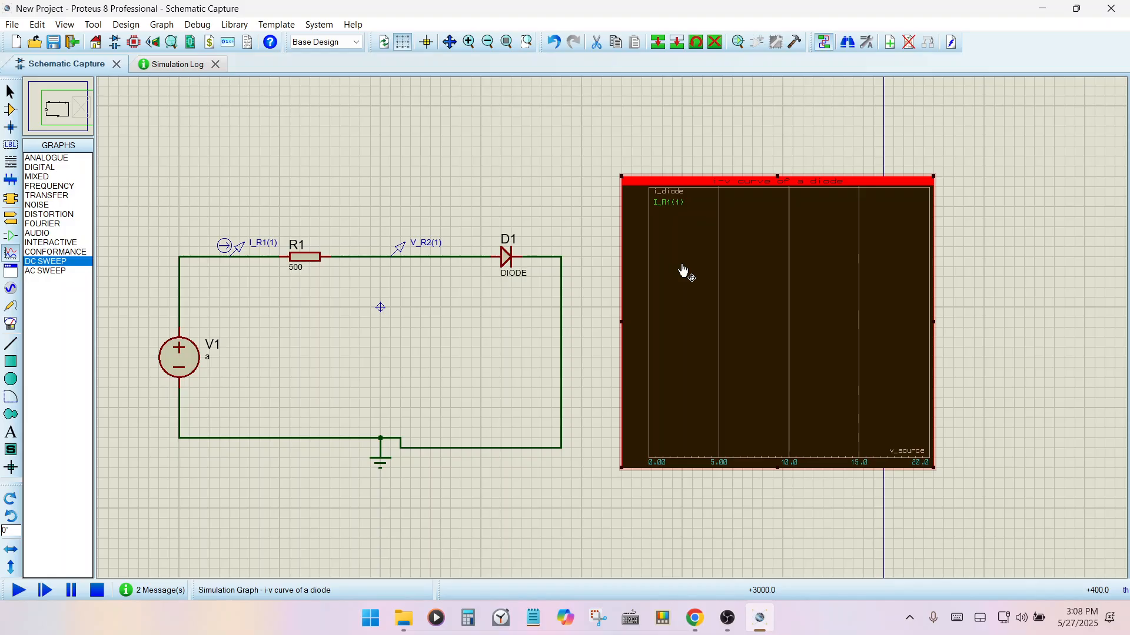
right_click(694, 258)
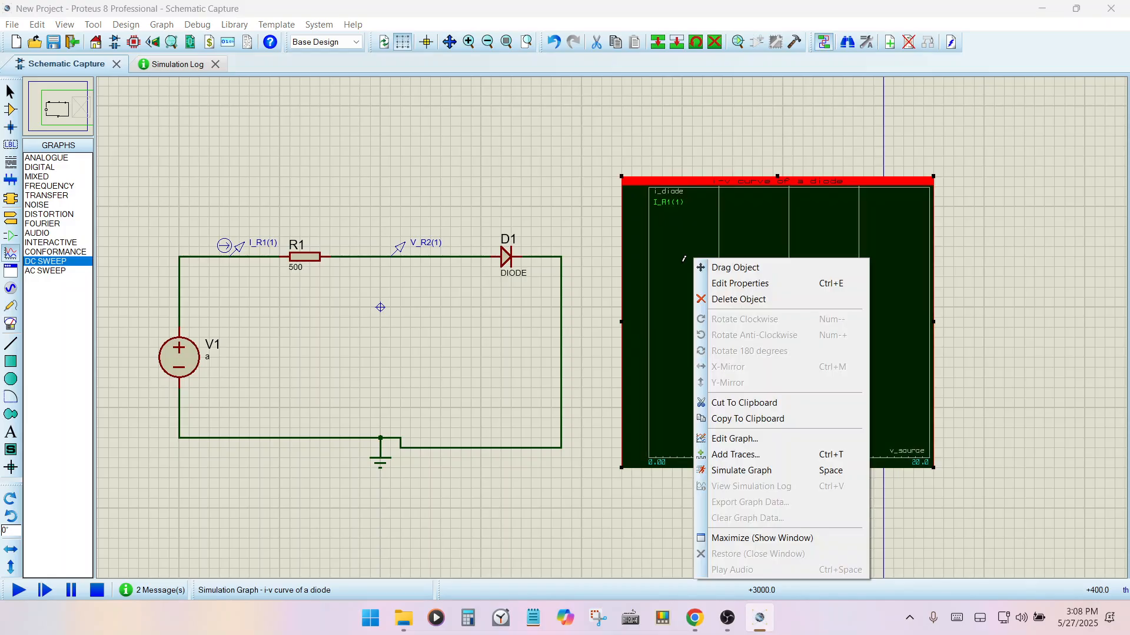
left_click(740, 470)
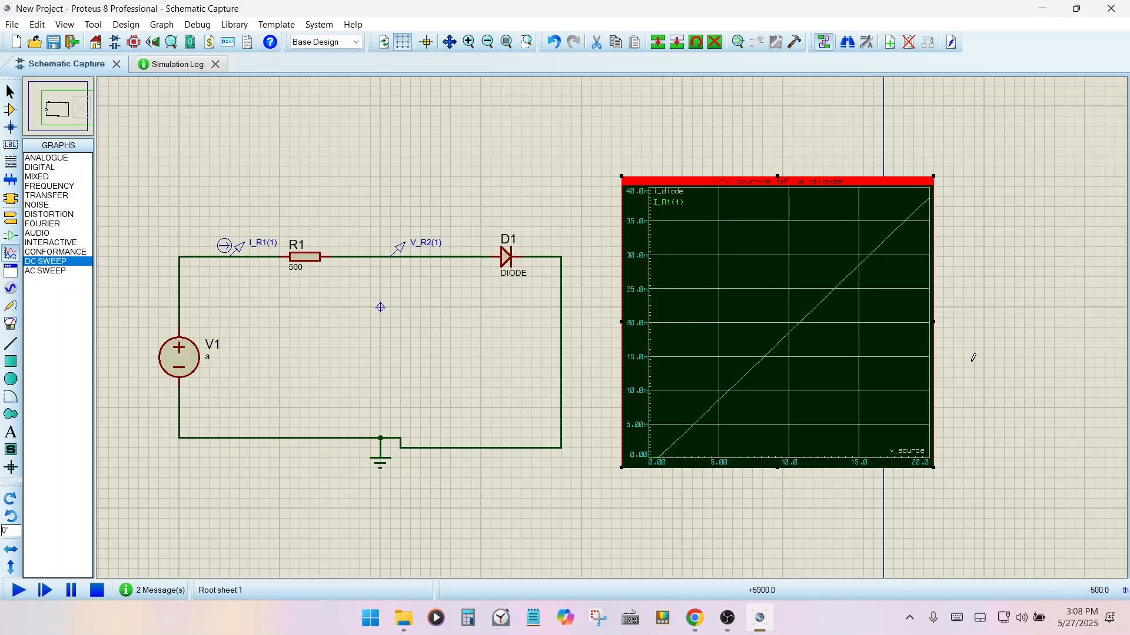
scroll(673, 489, "up", 3)
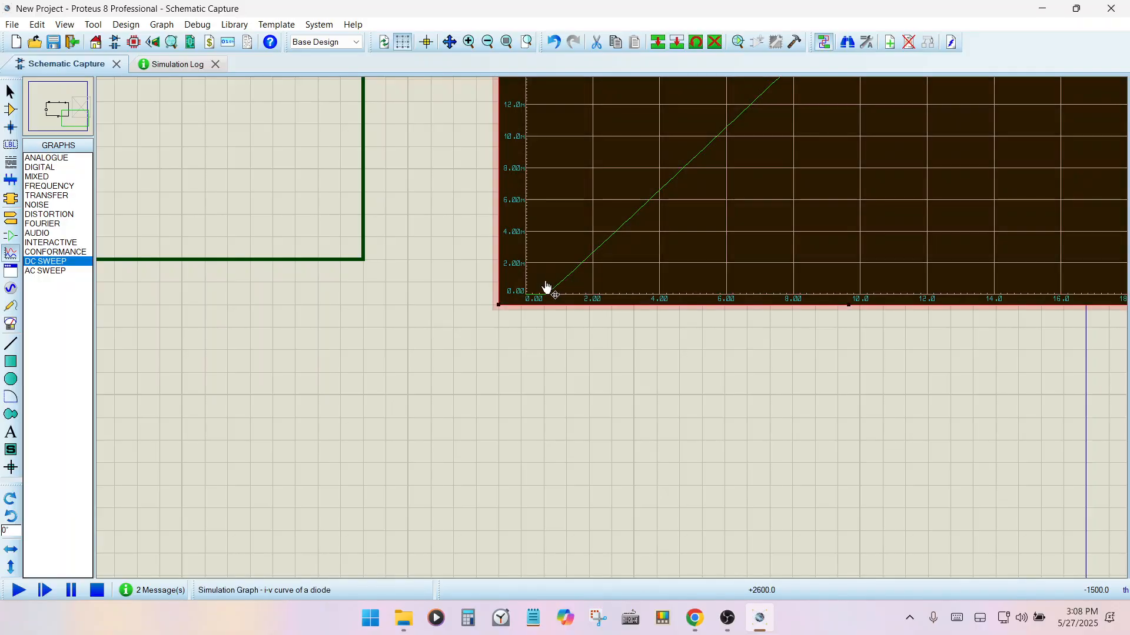
scroll(546, 286, "down", 3)
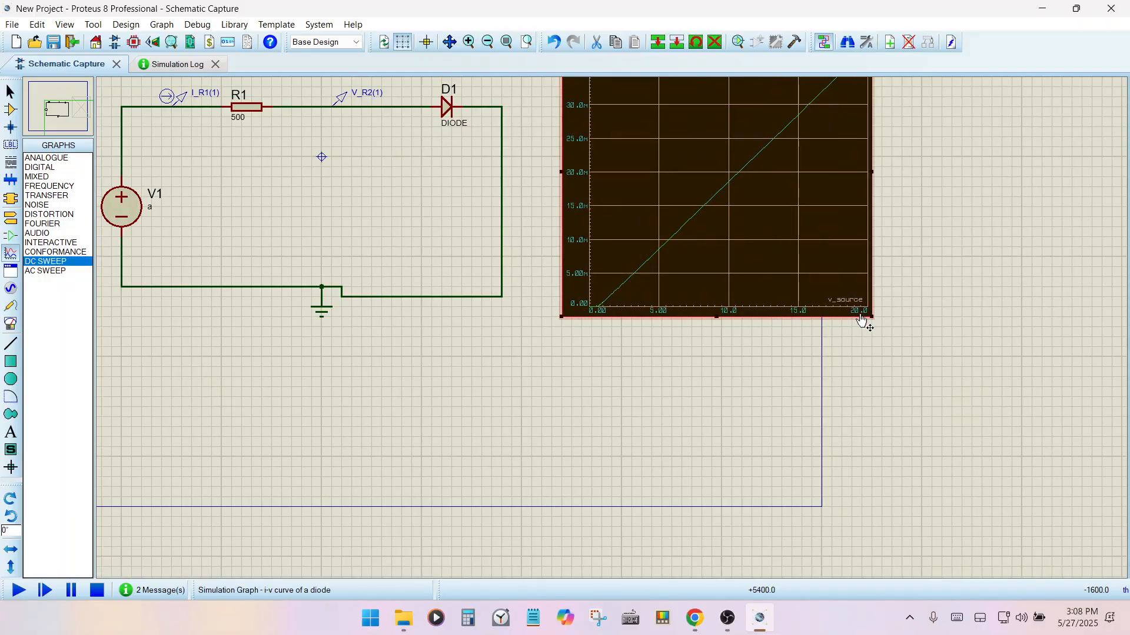
Step: Switch to the Experiment 1 document in Google Docs and check the DC sweep range prescribed in Step 3
mouse_move(706, 624)
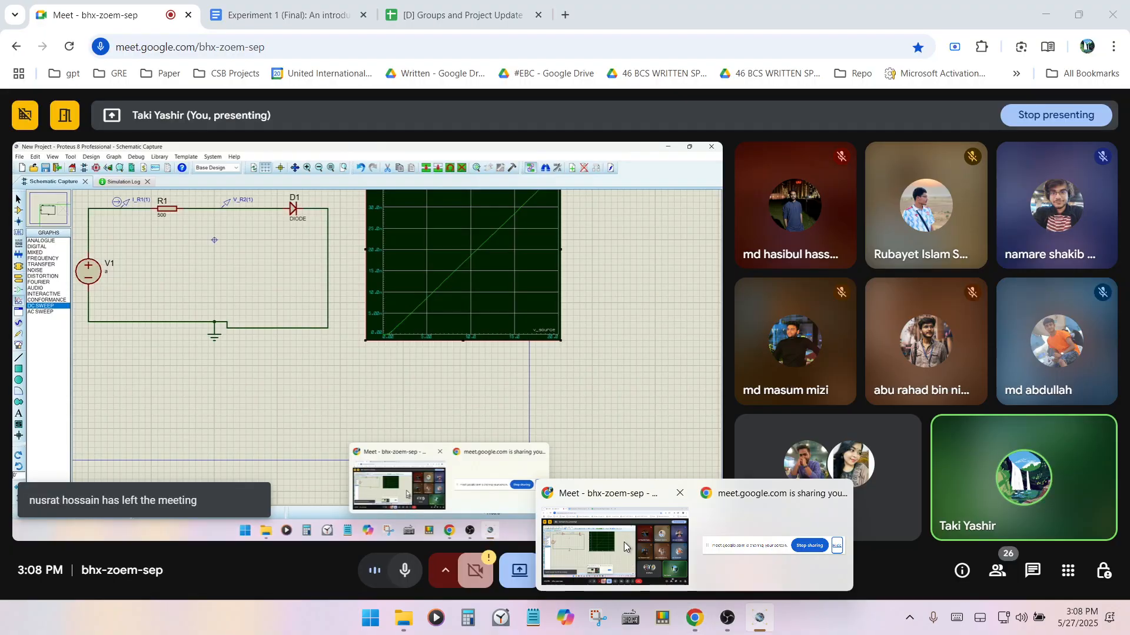
left_click(624, 542)
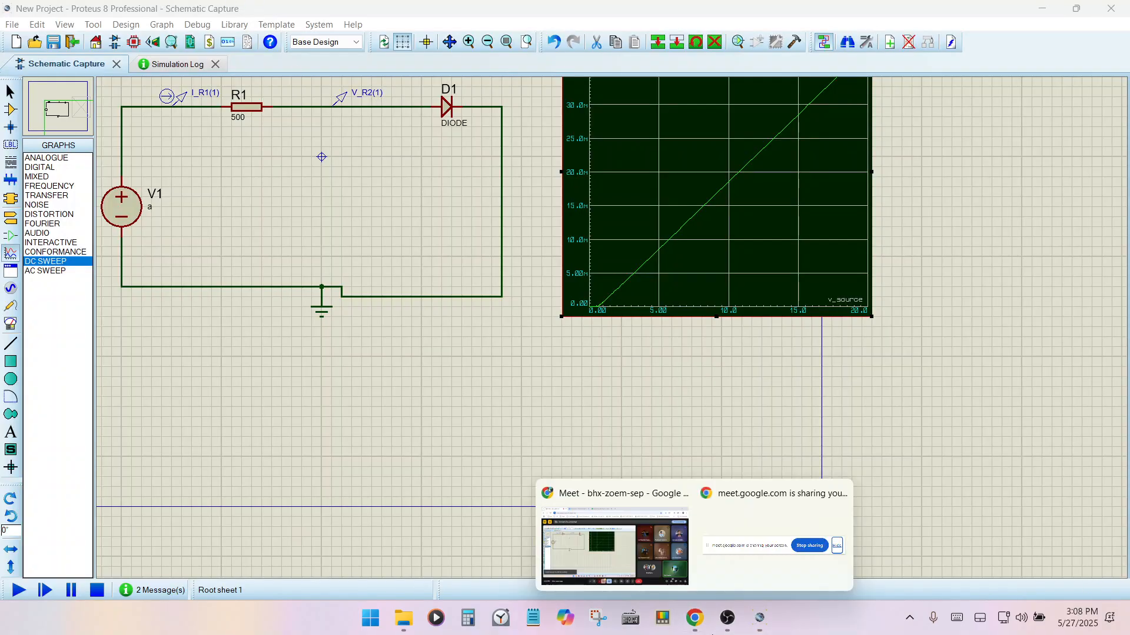
left_click(728, 618)
mouse_move(687, 622)
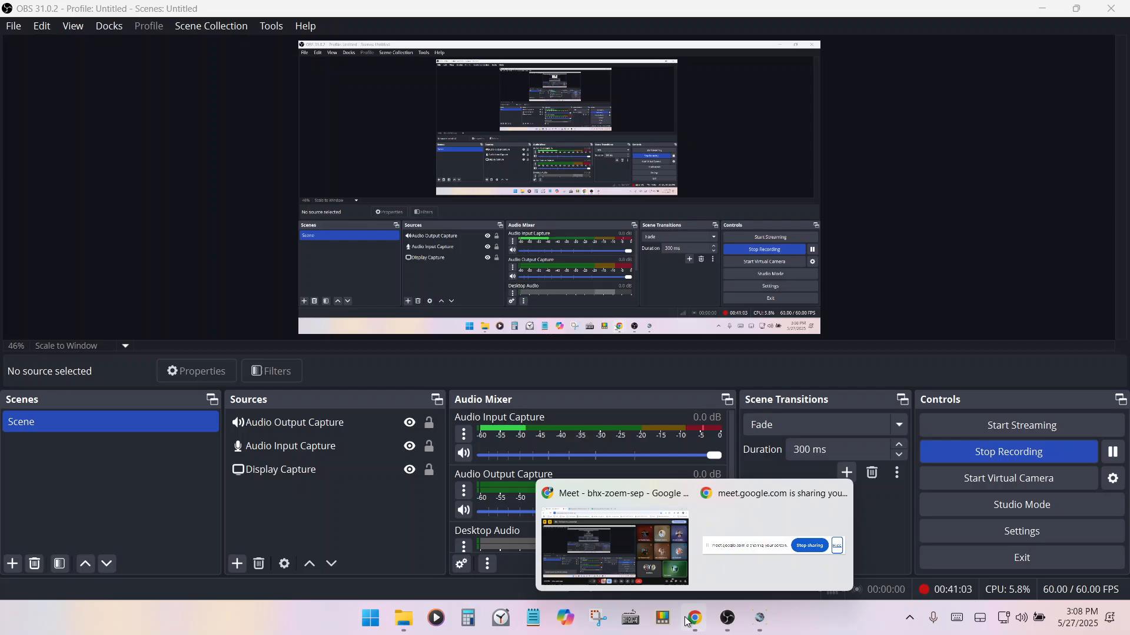
left_click(613, 541)
left_click(289, 3)
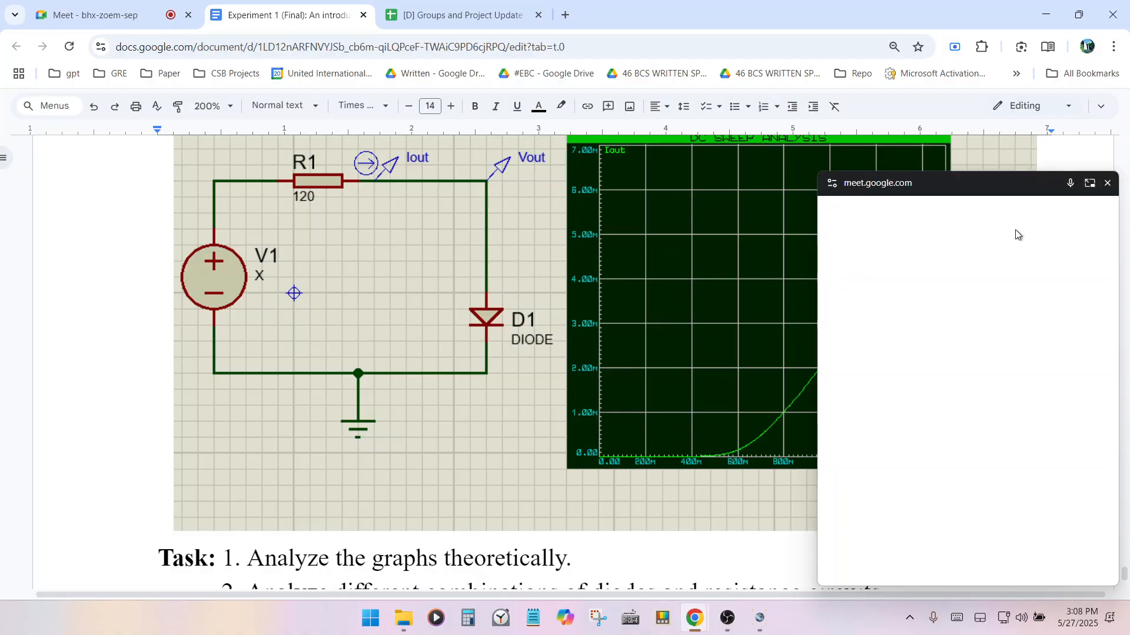
scroll(608, 340, "up", 12)
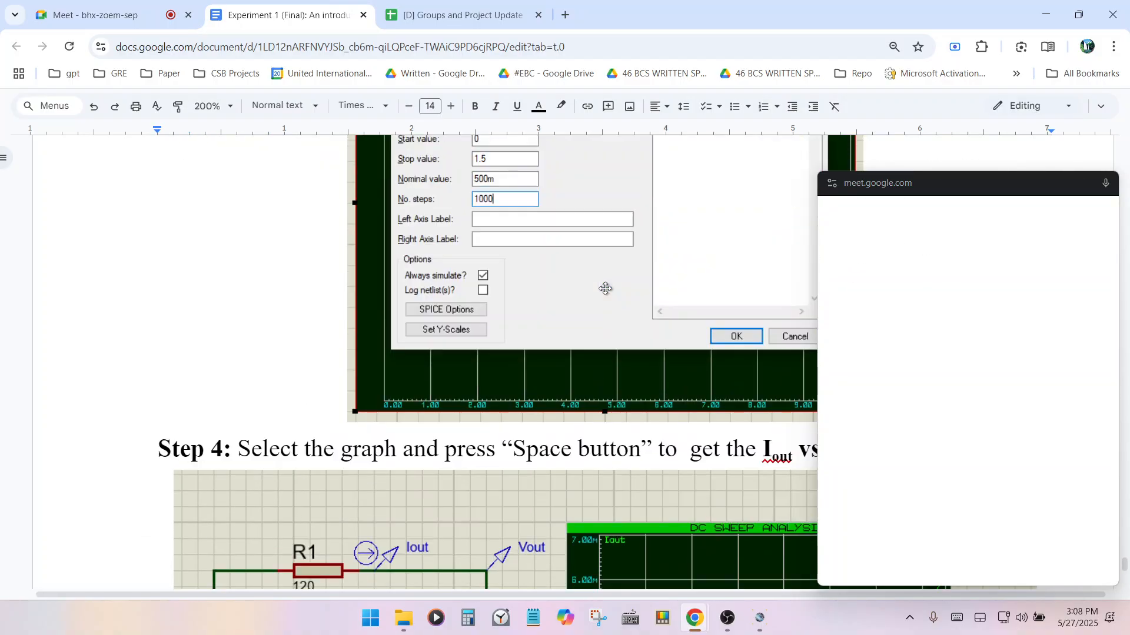
scroll(605, 283, "up", 1)
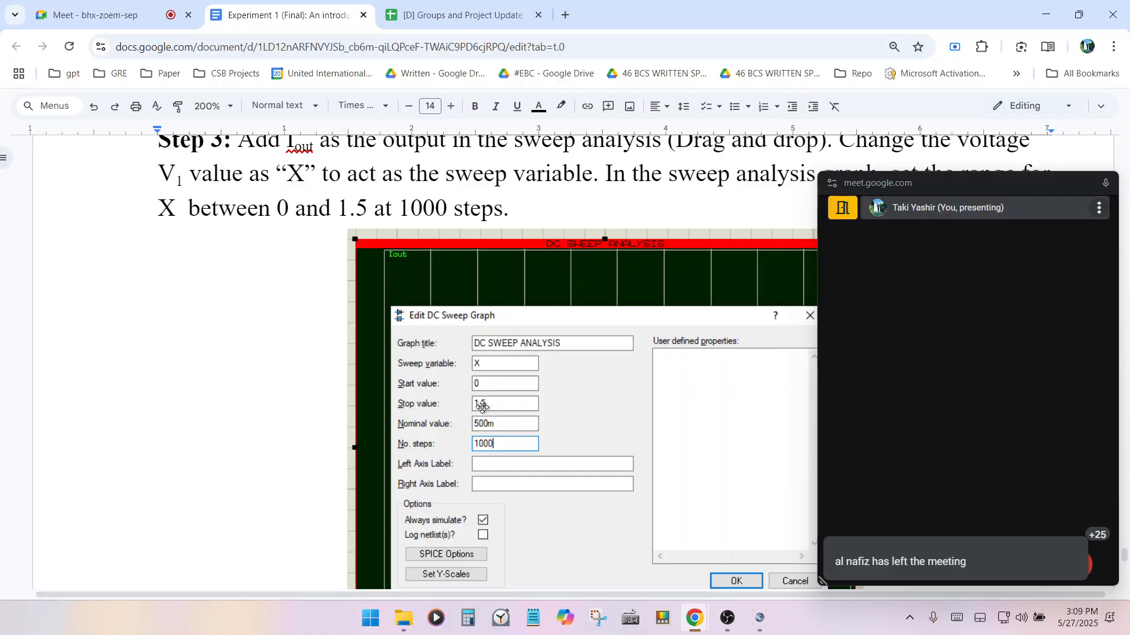
Step: Switch back to Proteus and set the stop value of the "i-v curve of a diode" graph to 1.5
left_click(759, 618)
left_click(759, 618)
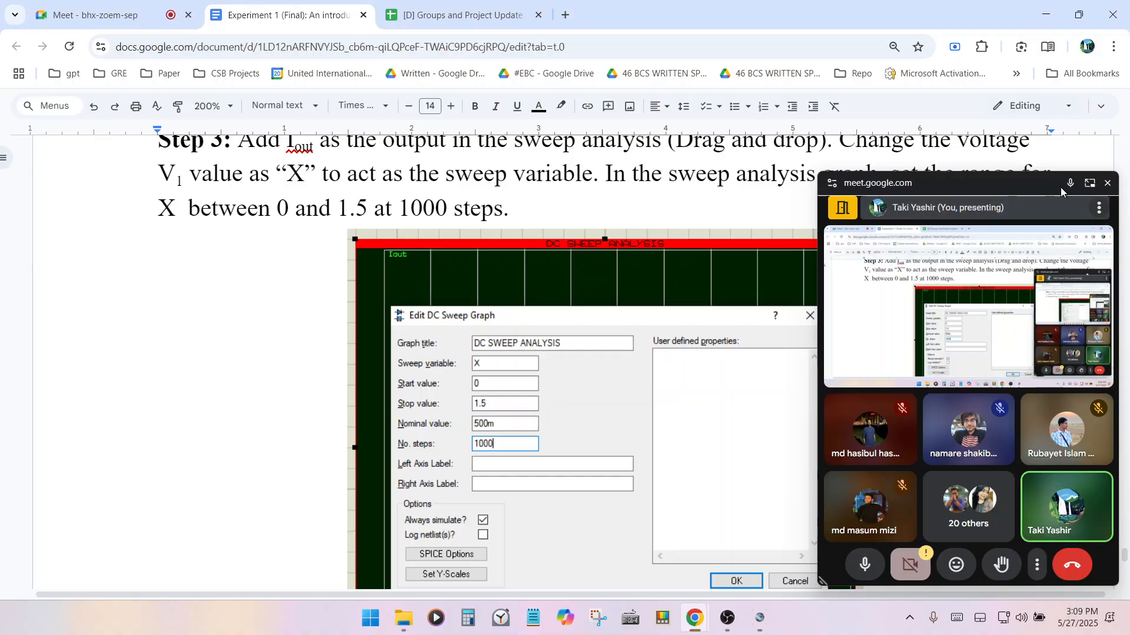
left_click(1107, 183)
left_click(772, 626)
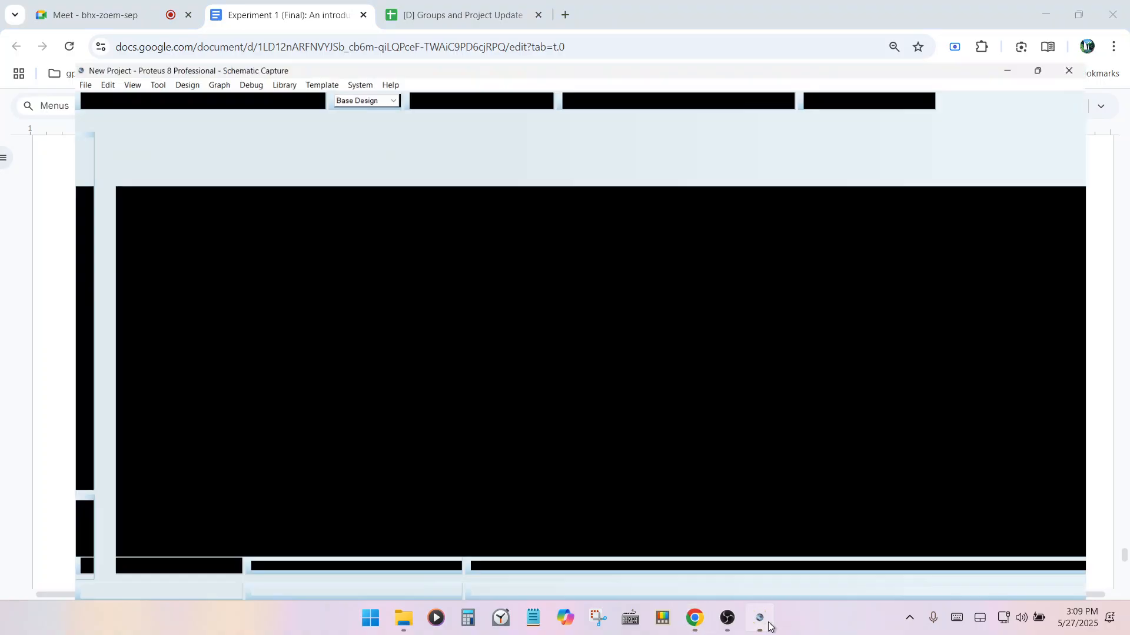
scroll(938, 423, "up", 2)
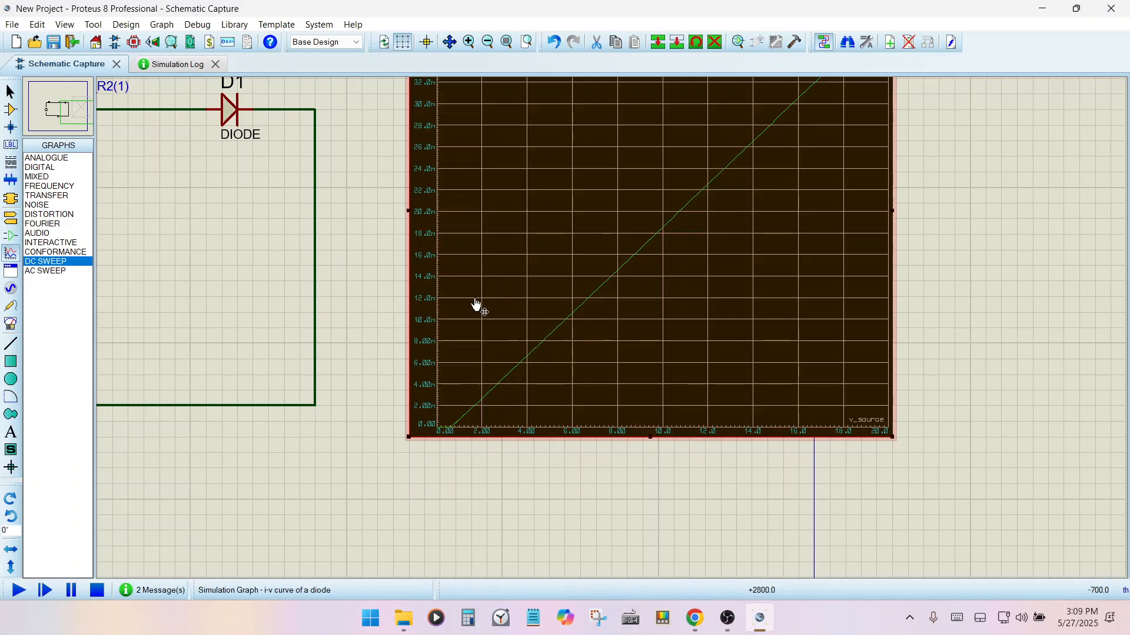
double_click(535, 290)
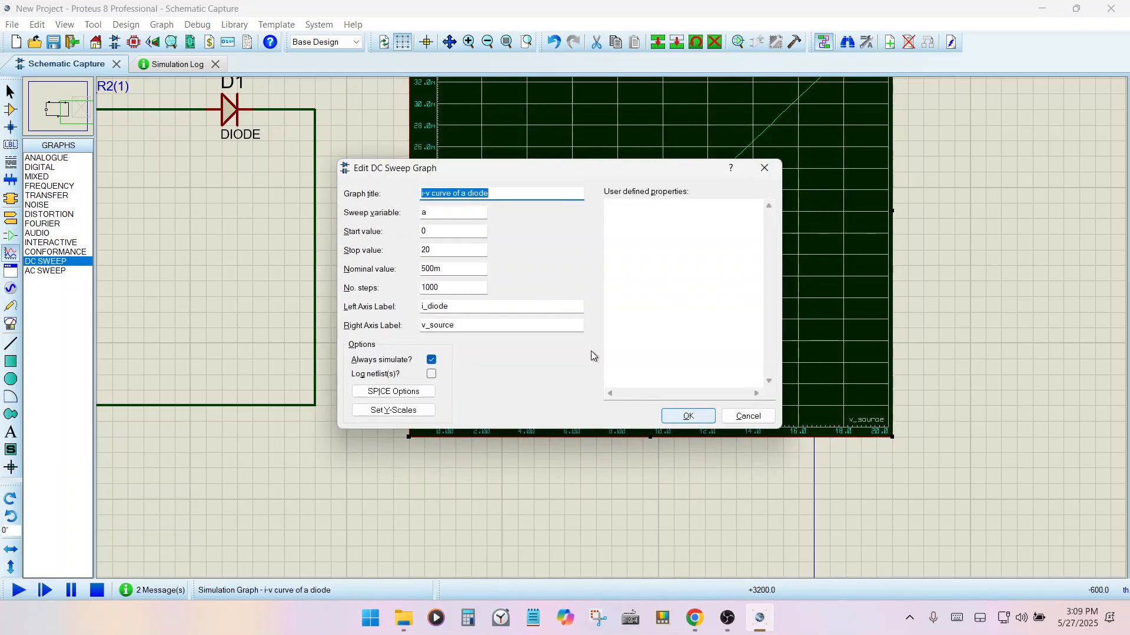
left_click(439, 246)
key("BackSpace")
key("BackSpace")
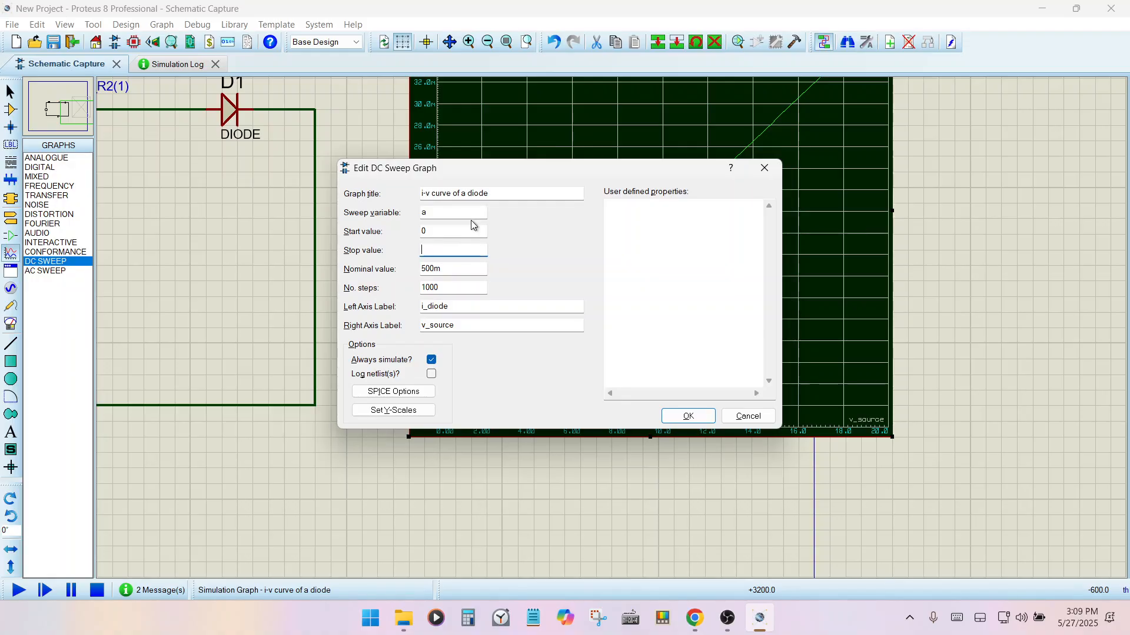
type("1.5")
left_click(683, 416)
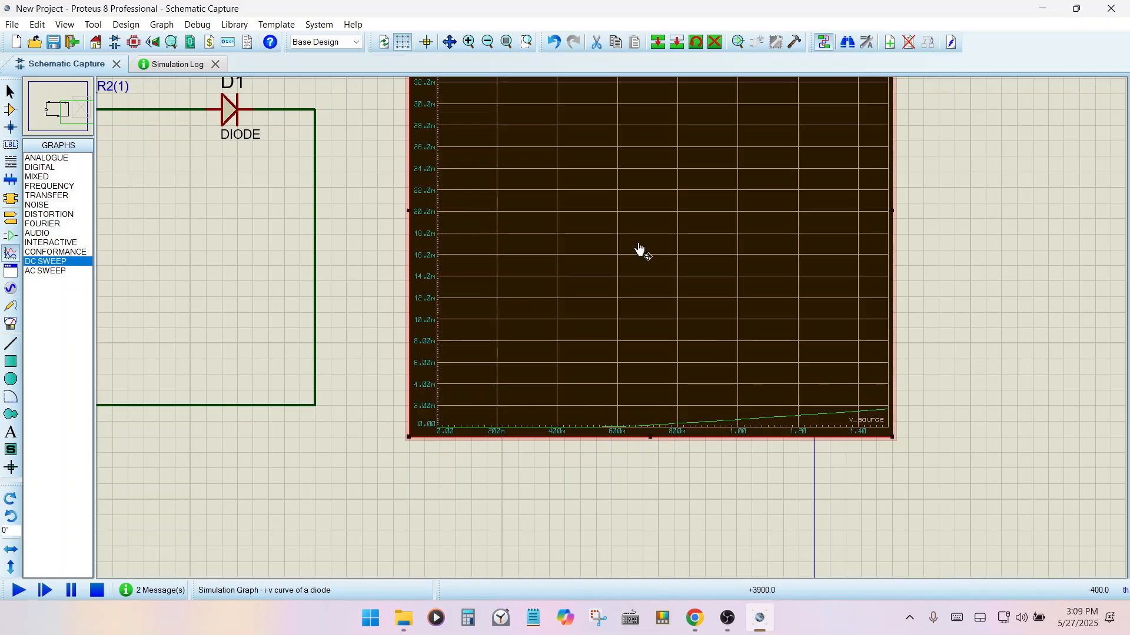
scroll(603, 287, "down", 1)
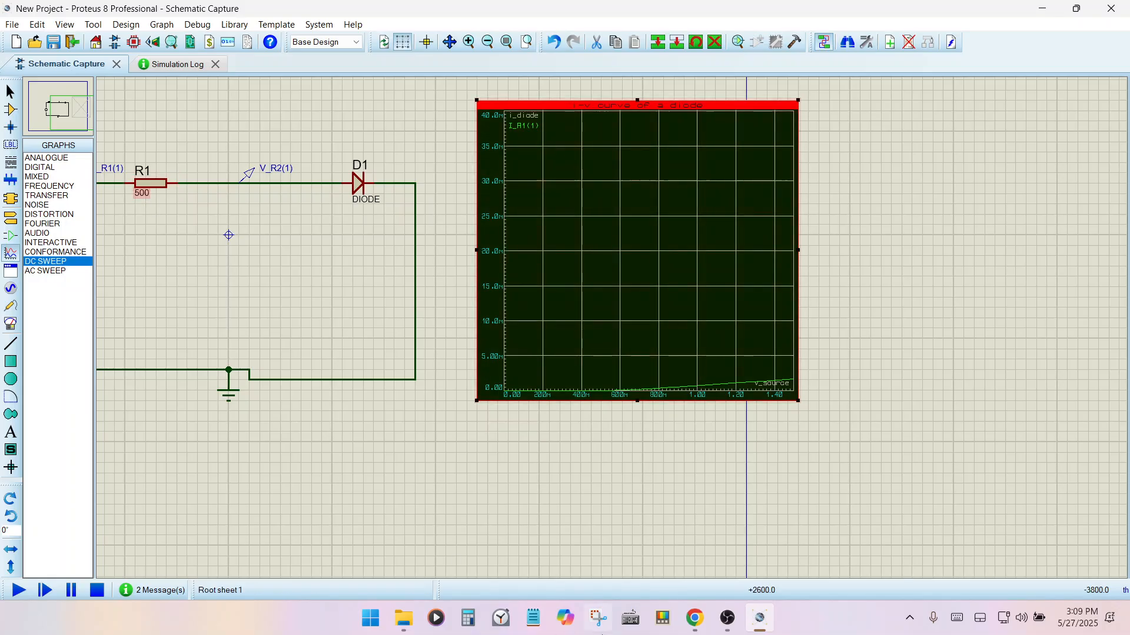
Step: Switch to the Experiment 1 document and check Step 4's diode circuit and its Iout vs V1 graph
mouse_move(690, 620)
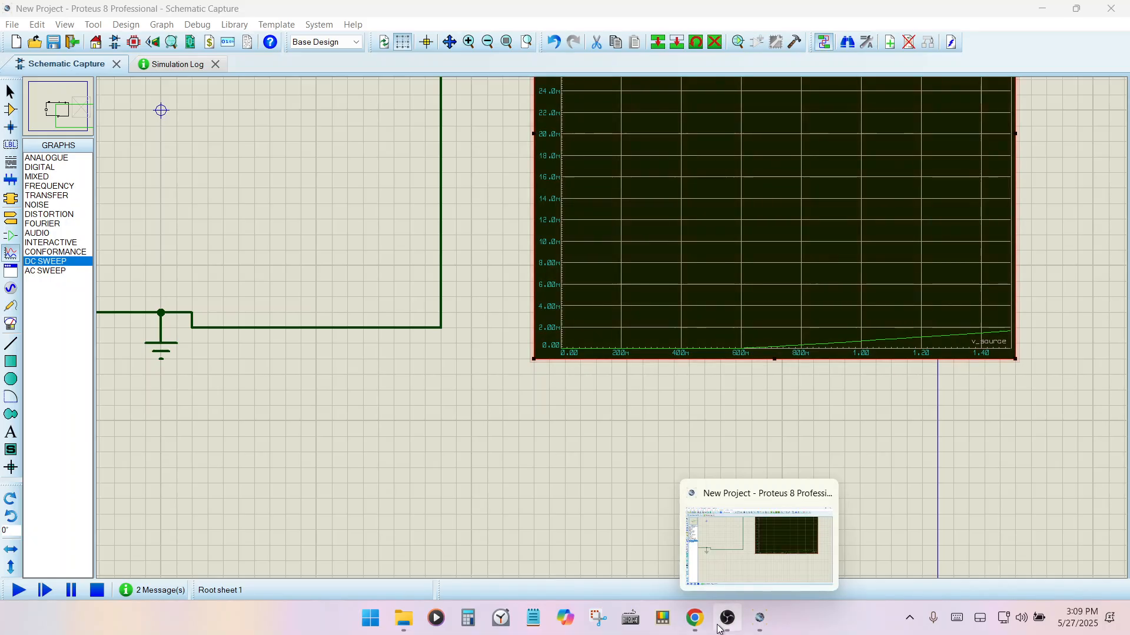
left_click(670, 562)
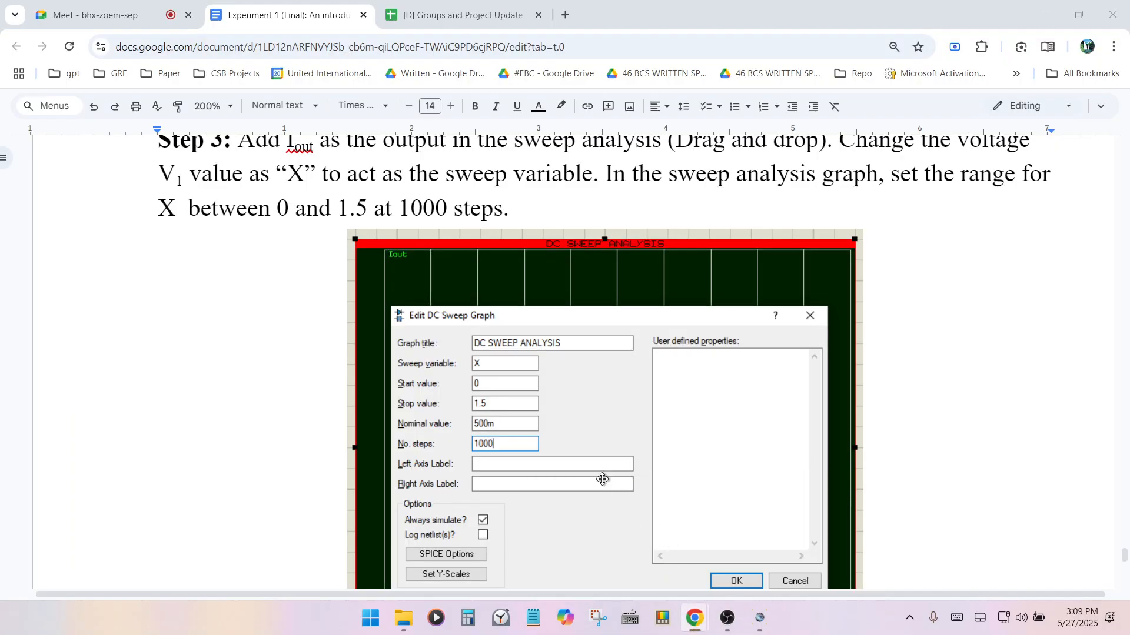
scroll(600, 408, "up", 2)
scroll(600, 408, "down", 8)
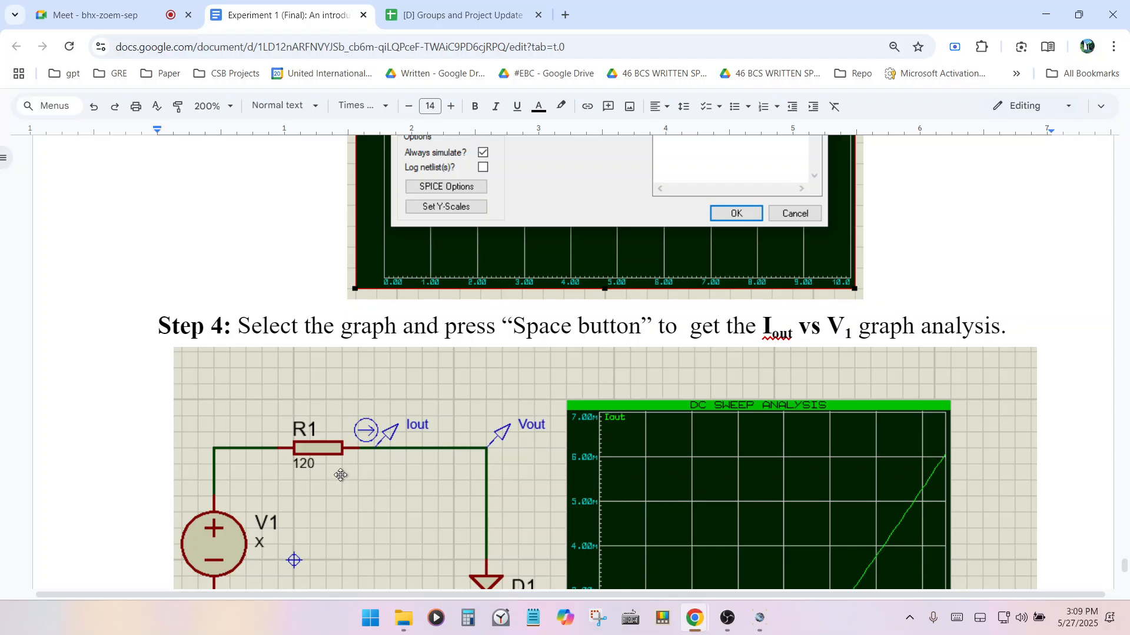
scroll(875, 478, "down", 2)
left_click(1045, 15)
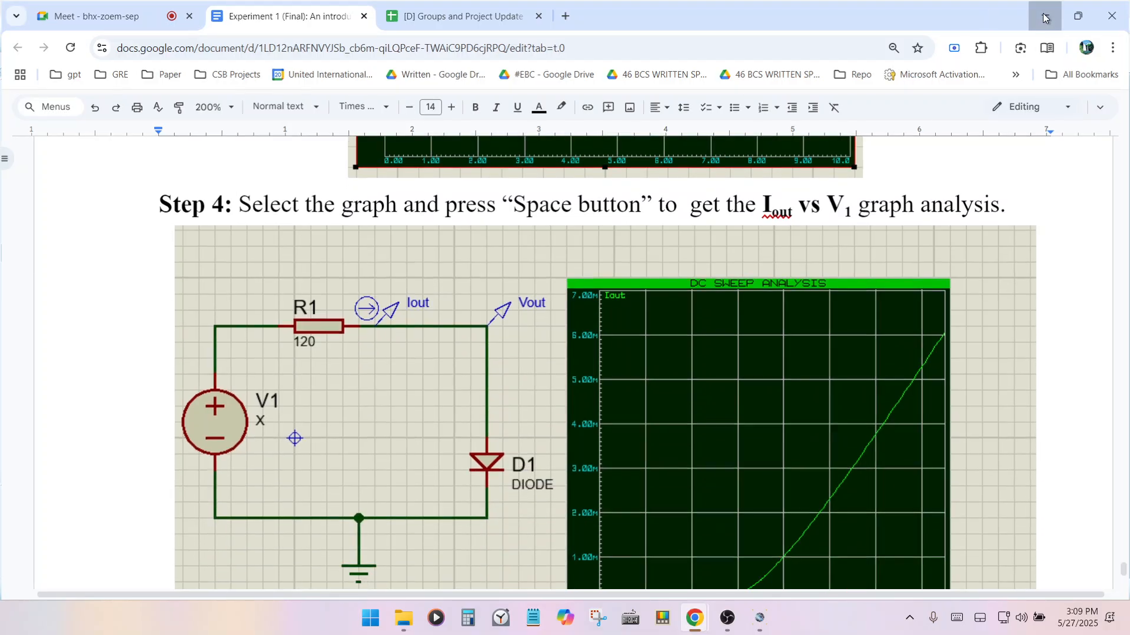
Step: Return to the Proteus schematic and extend the diode graph's DC sweep to a stop value of 3
scroll(606, 207, "down", 3)
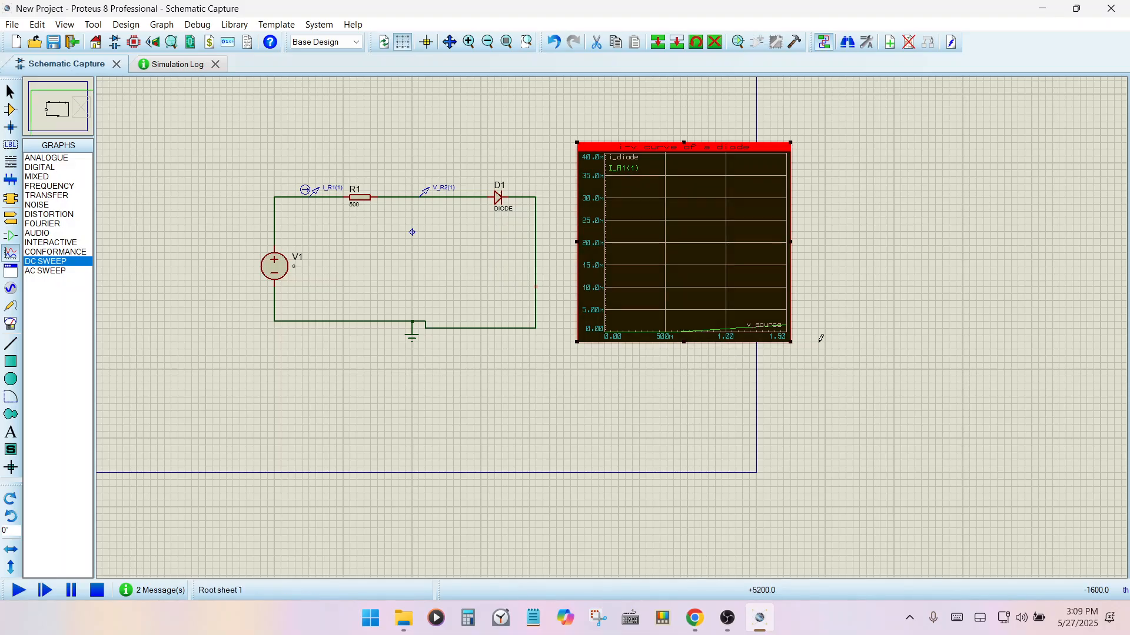
scroll(822, 336, "up", 2)
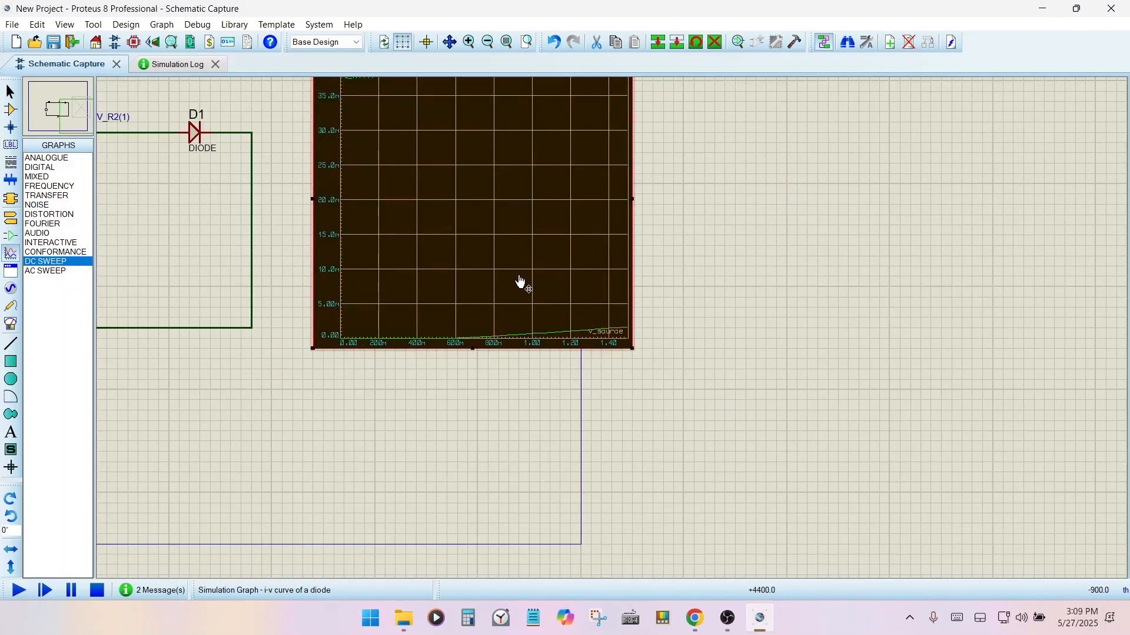
left_click(498, 226)
double_click(499, 220)
left_click(451, 249)
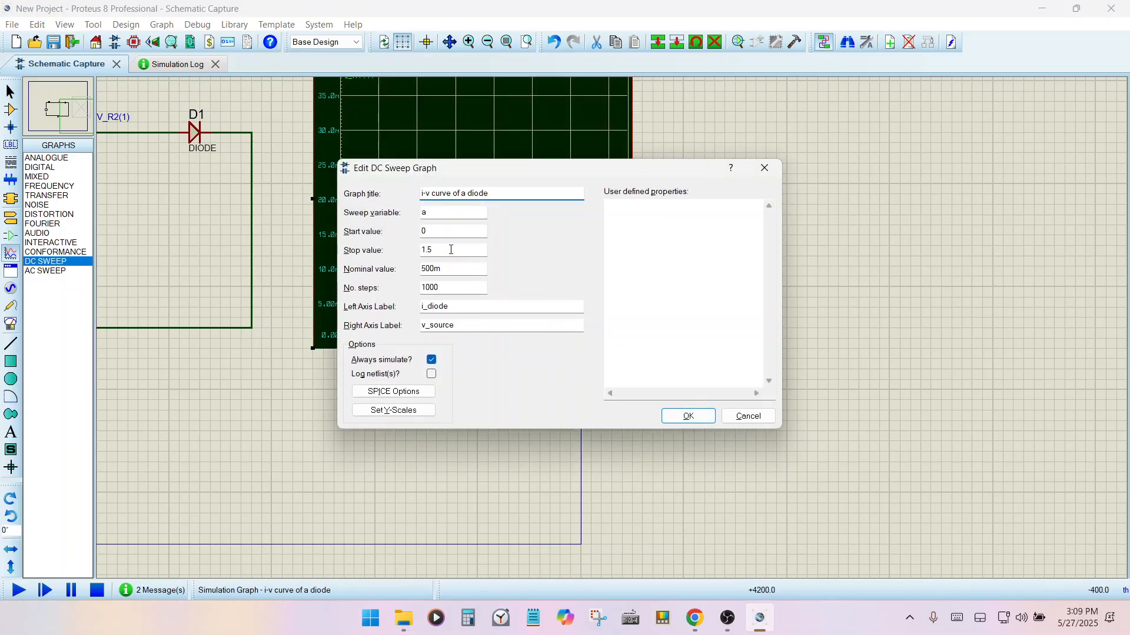
left_click(684, 414)
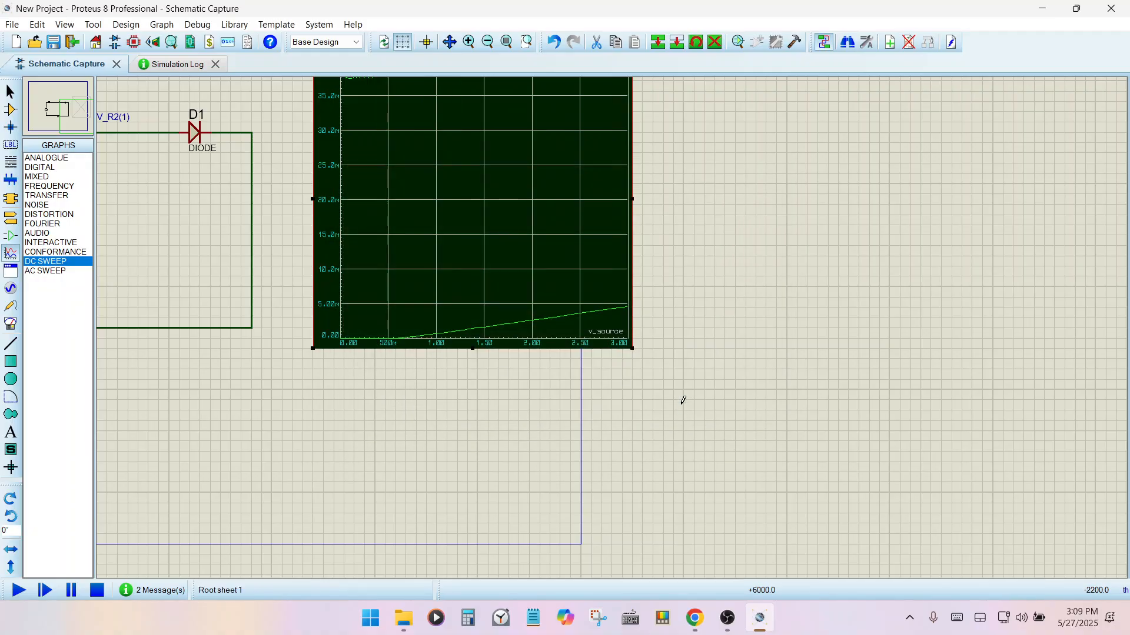
Step: Raise the diode graph's sweep stop value to 8 and view the curve beside the circuit
right_click(552, 253)
left_click(594, 433)
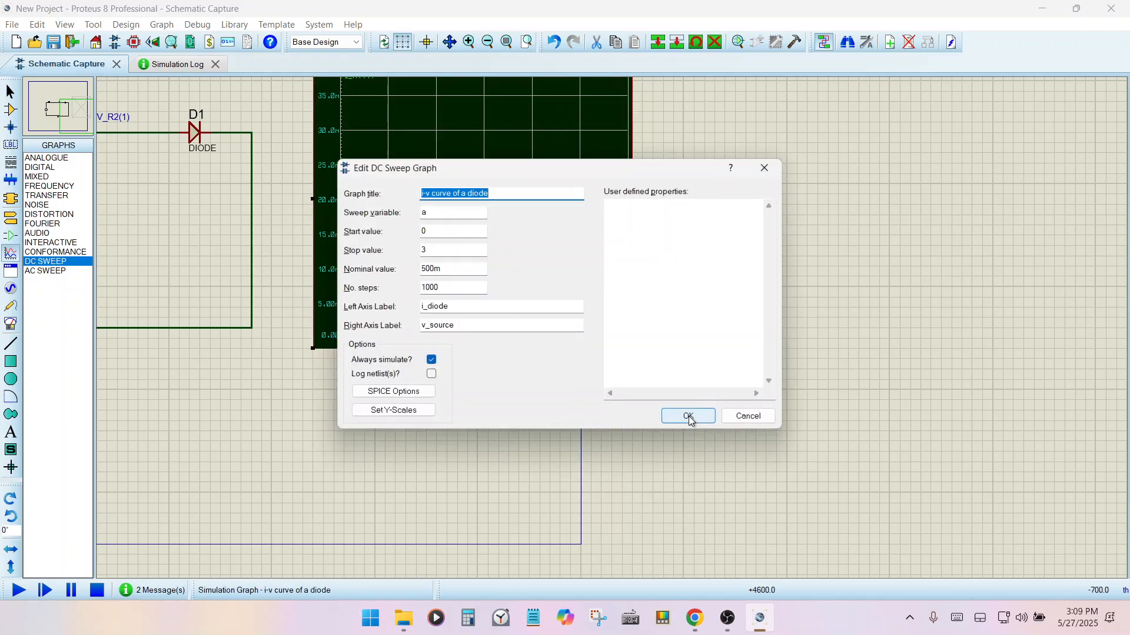
left_click(445, 254)
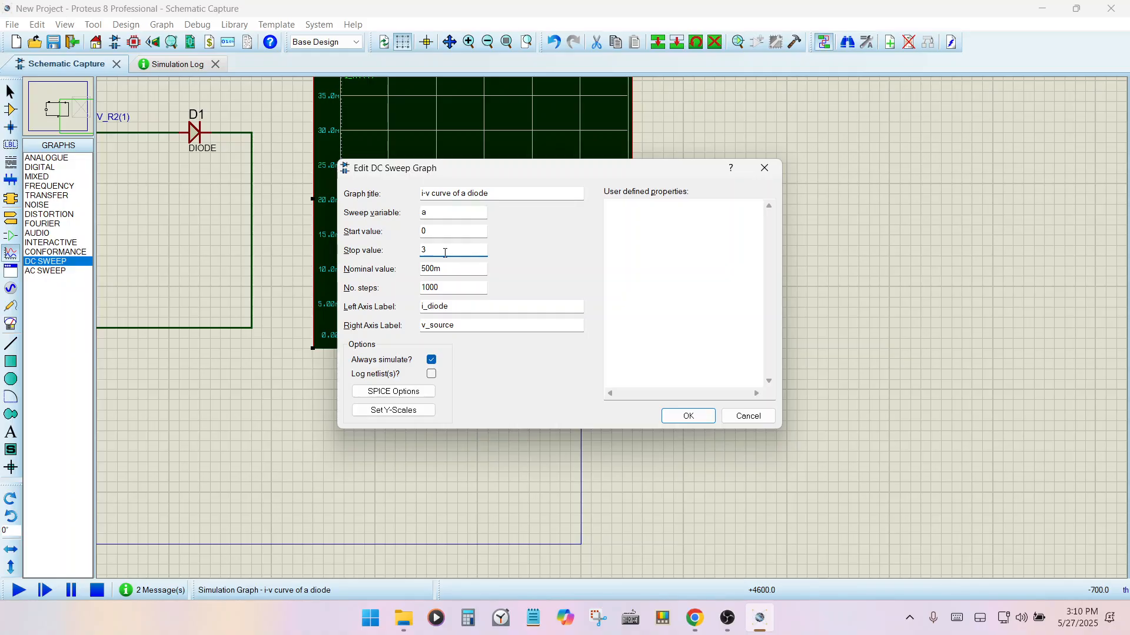
type("8")
key("Return")
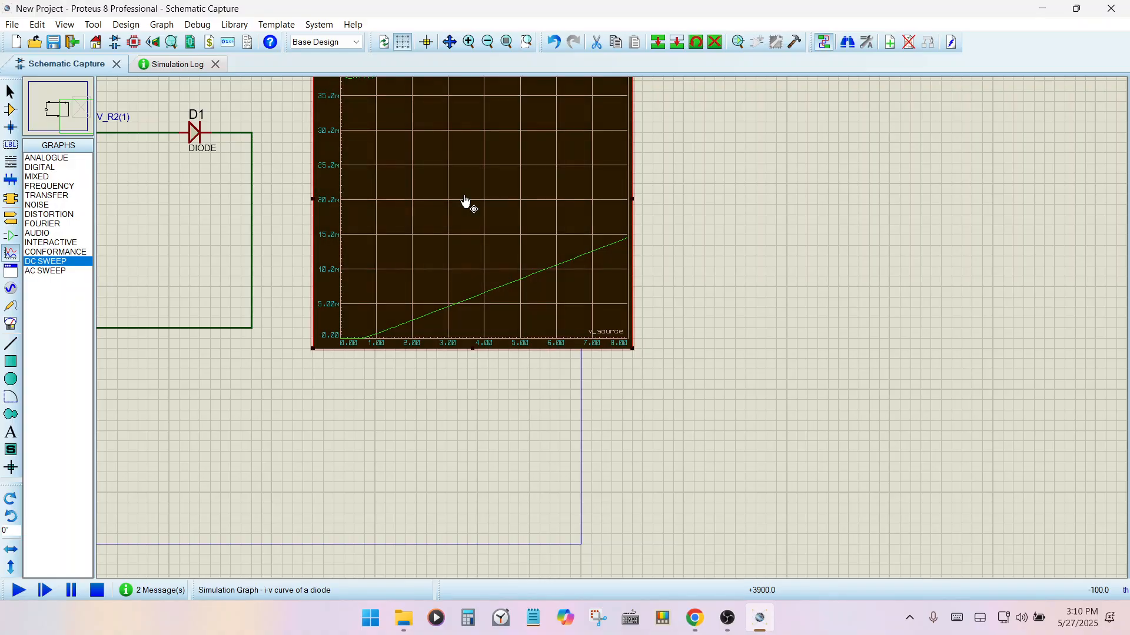
scroll(330, 351, "down", 1)
scroll(226, 166, "up", 1)
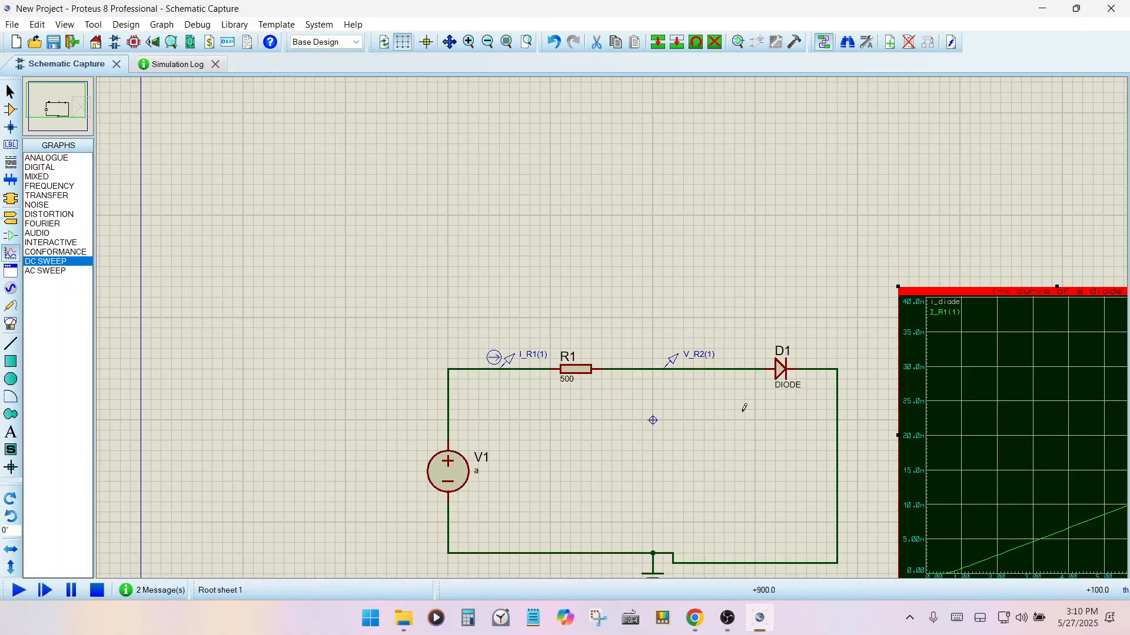
Step: Change the resistance of R1 to 120
double_click(566, 379)
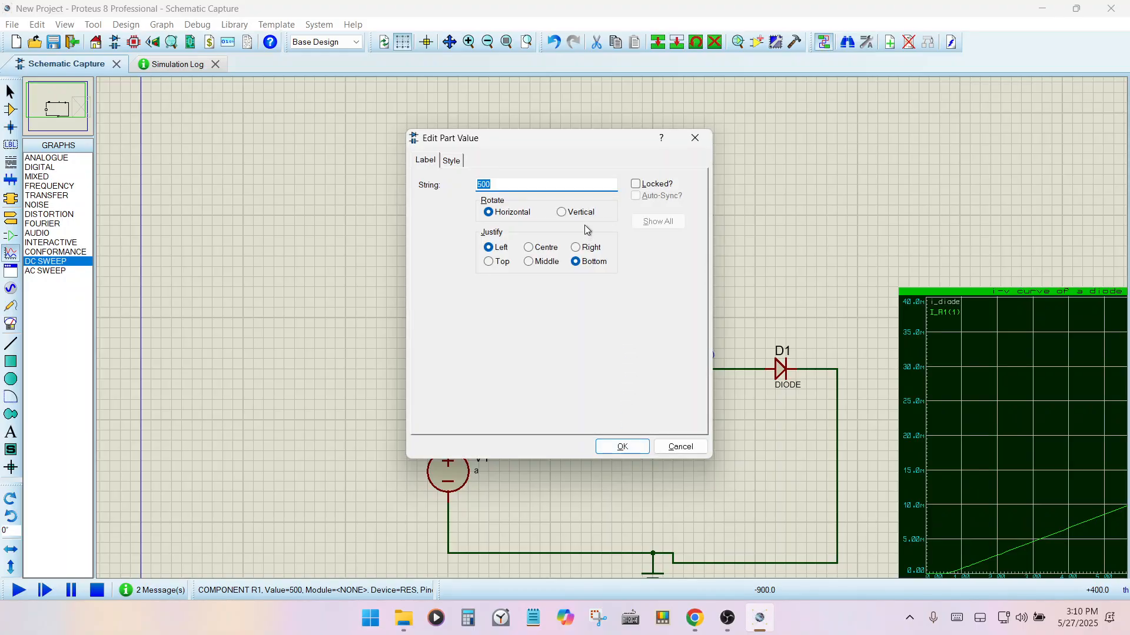
type("120")
key("Return")
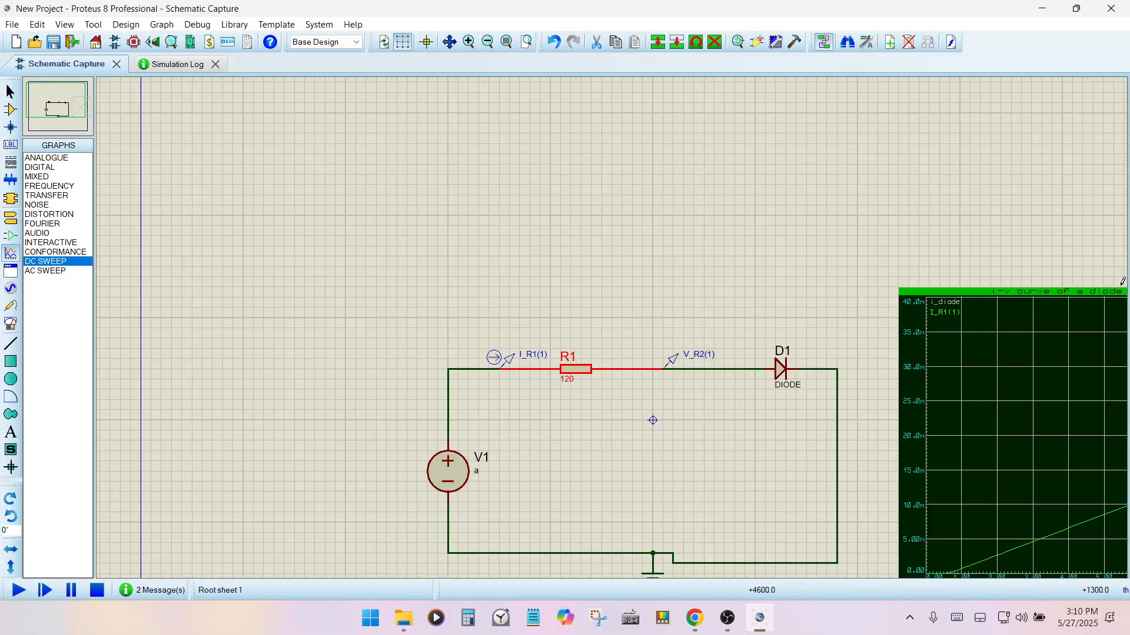
Step: Set the diode graph's sweep stop value to 1.5 and inspect the curve
double_click(1009, 461)
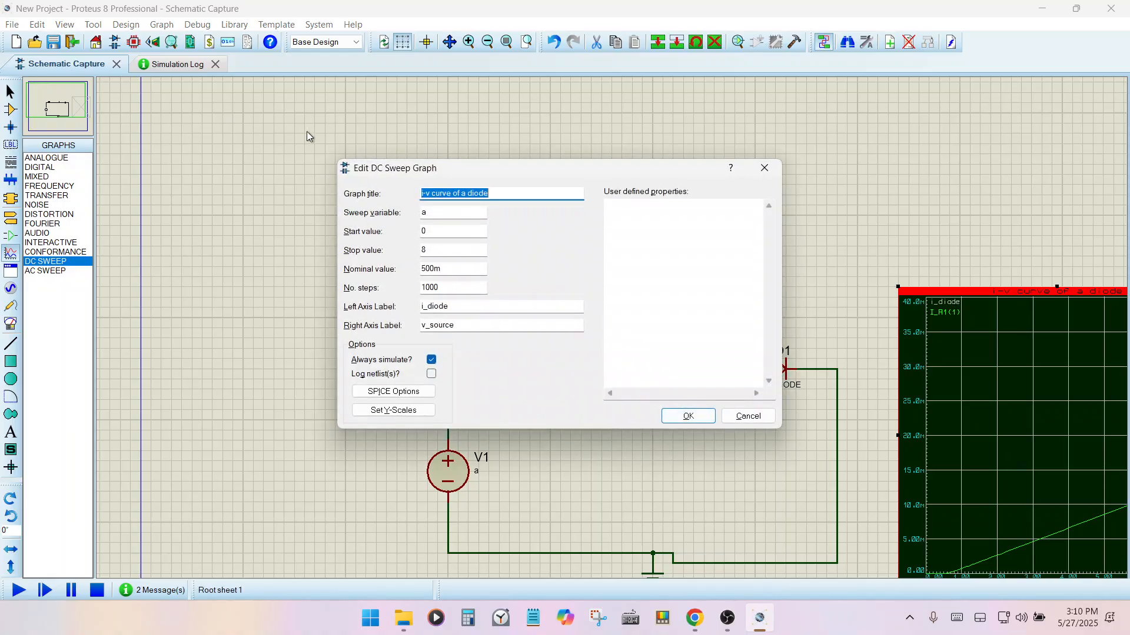
left_click(445, 250)
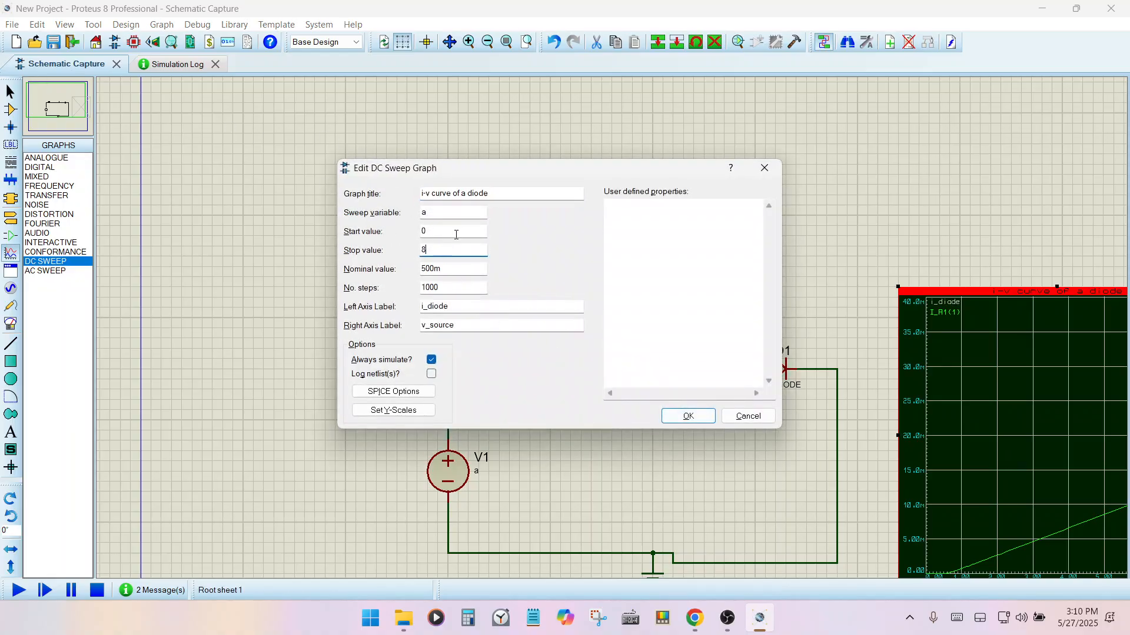
type("1.5")
key("Return")
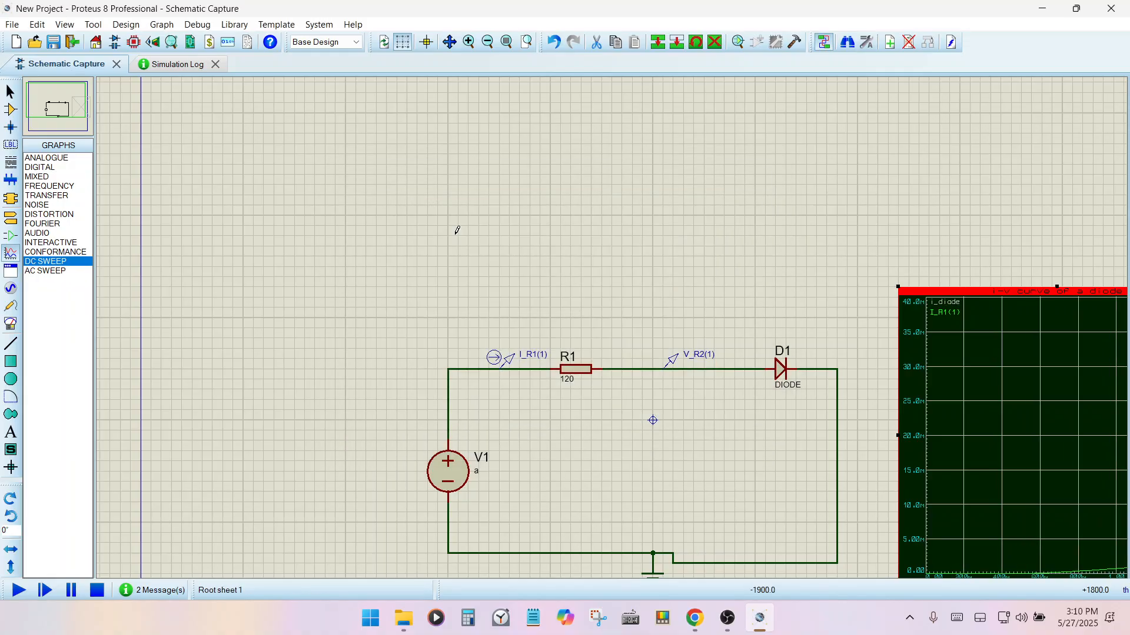
scroll(824, 235, "down", 2)
scroll(871, 366, "up", 3)
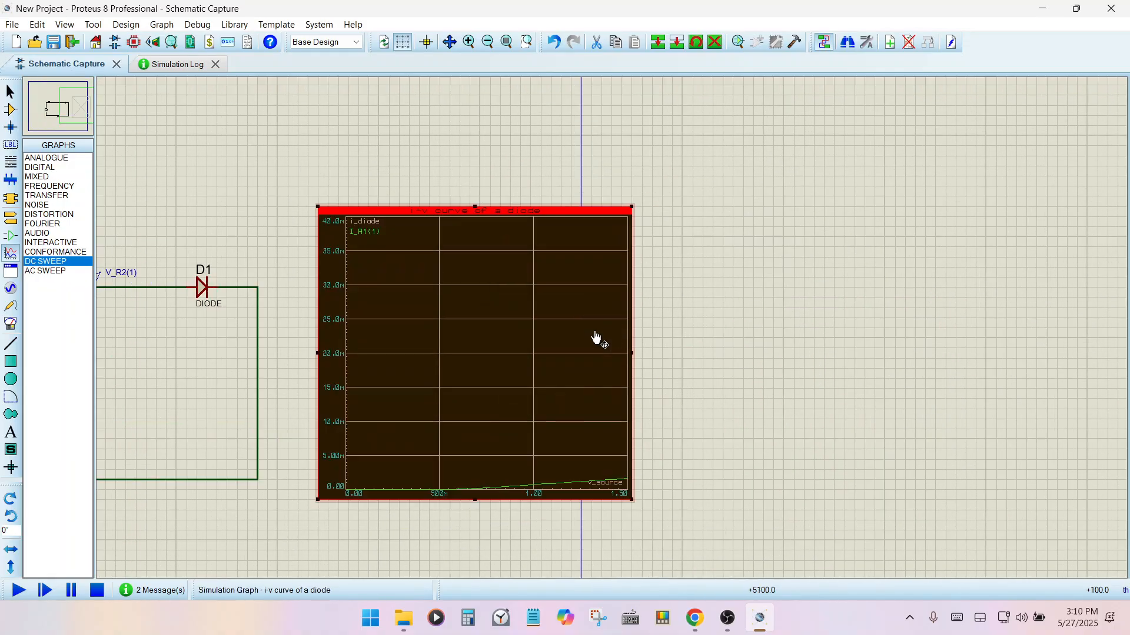
scroll(613, 334, "down", 2)
scroll(612, 334, "up", 1)
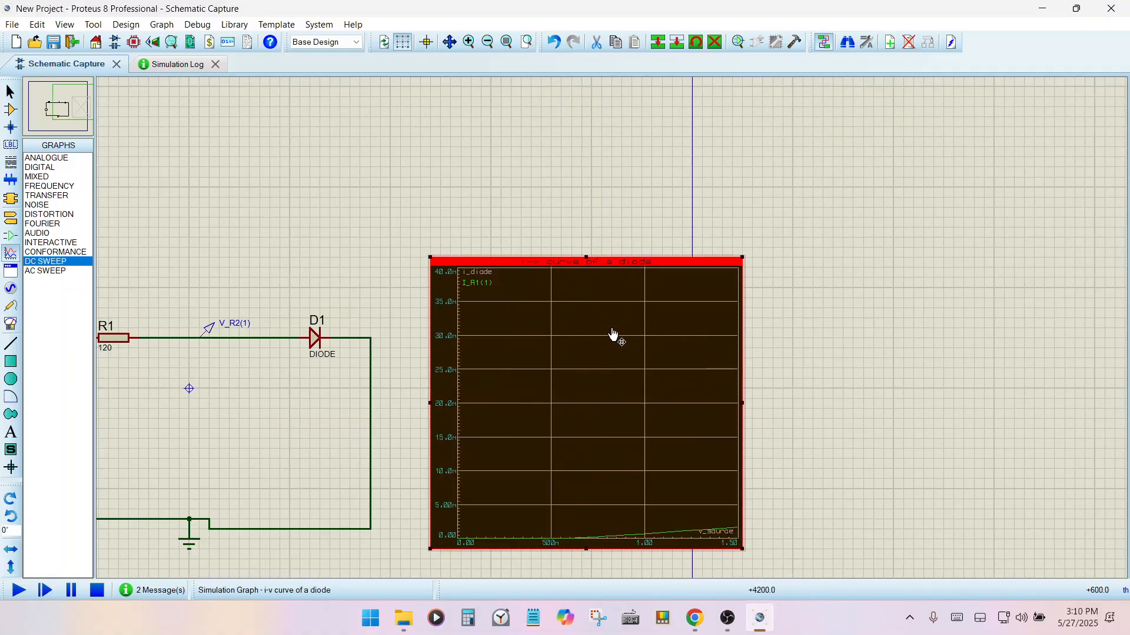
scroll(614, 330, "down", 1)
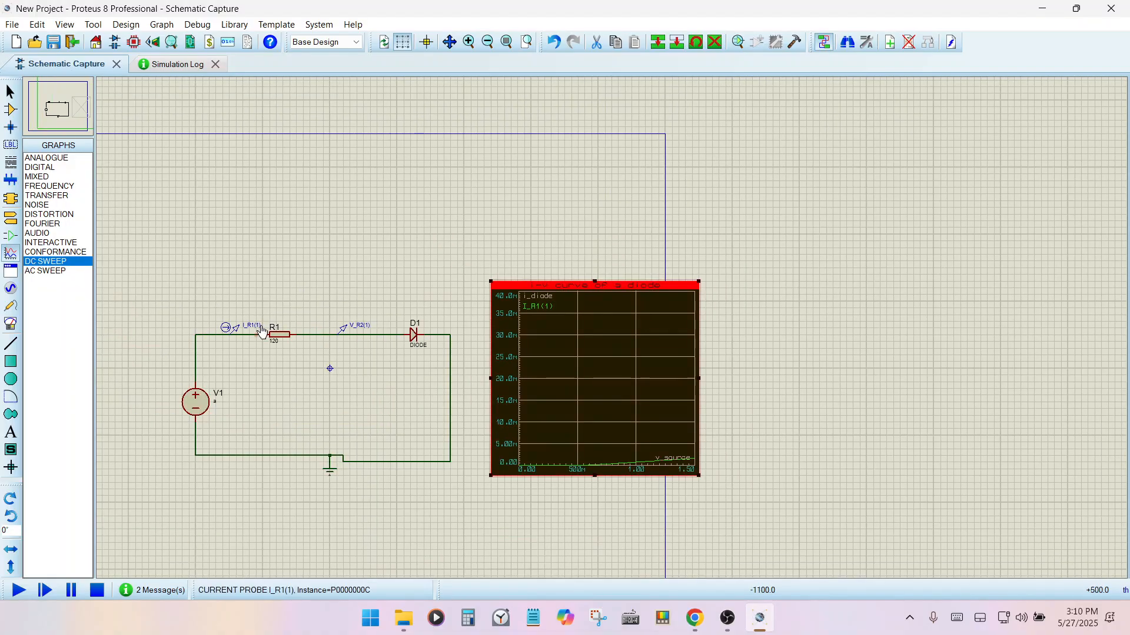
double_click(582, 414)
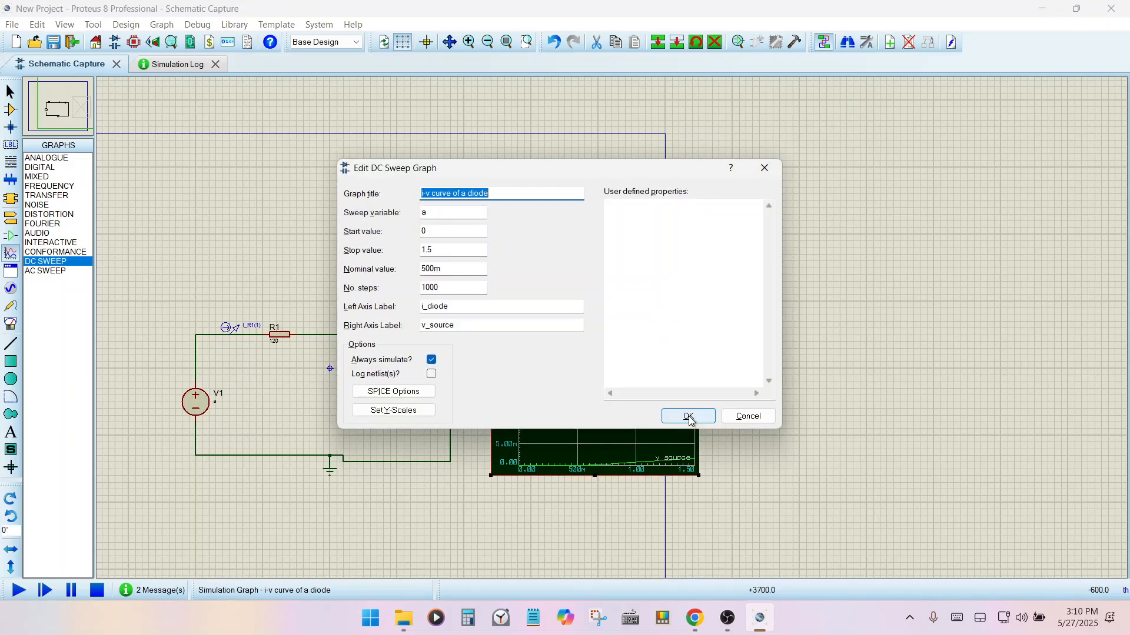
key("BackSpace")
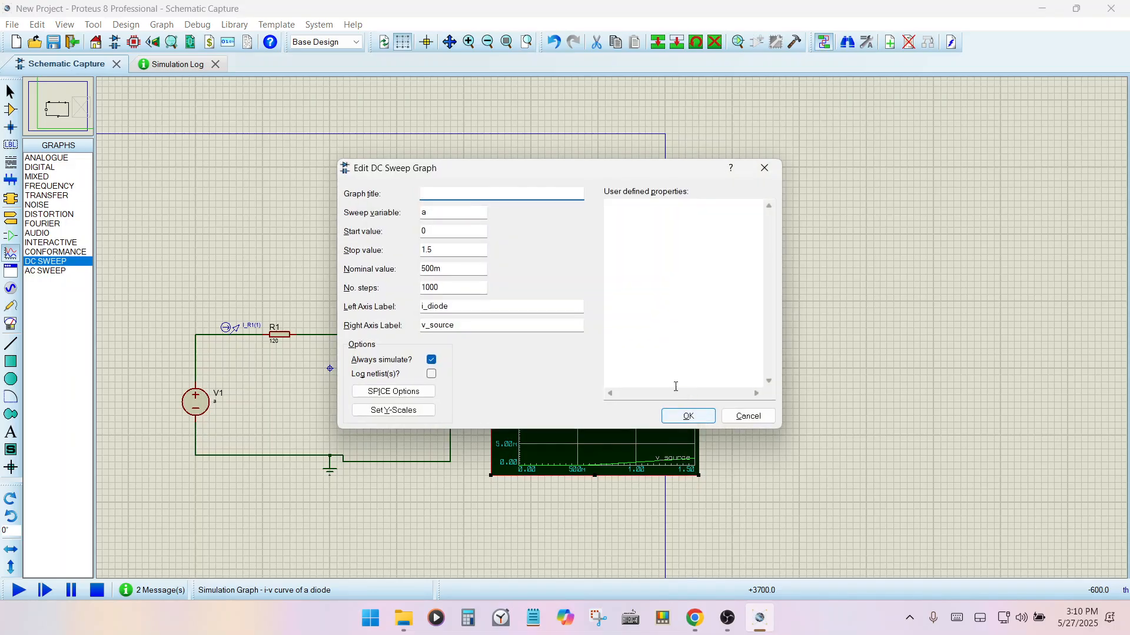
left_click(747, 415)
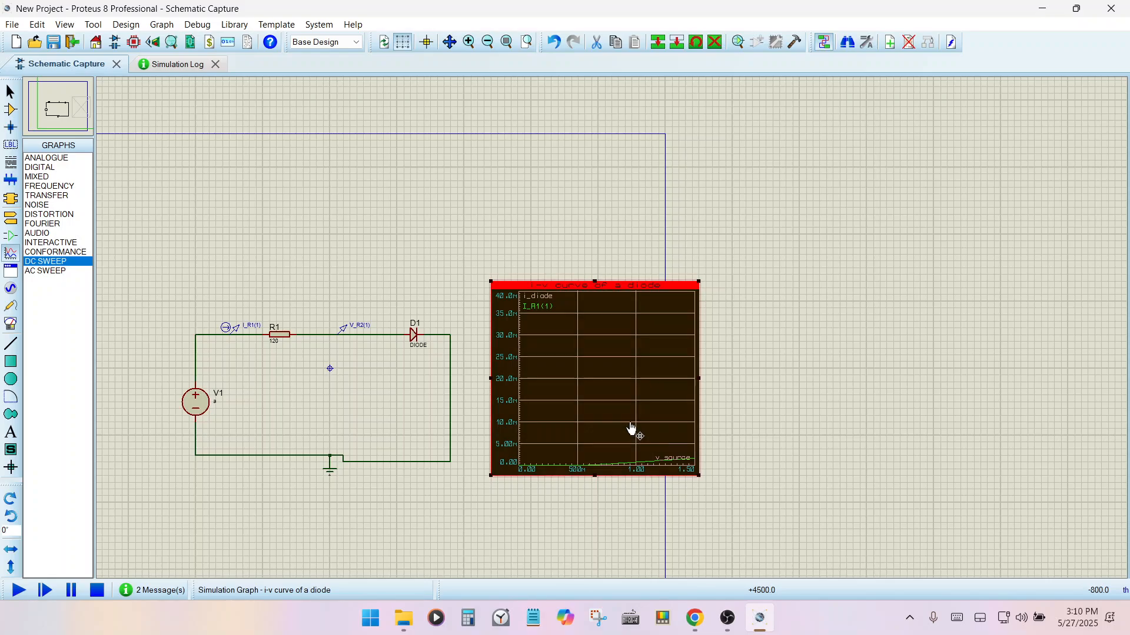
Step: Delete the i-v curve graph and the stray DC sweep graph drawn over the circuit
key("Delete")
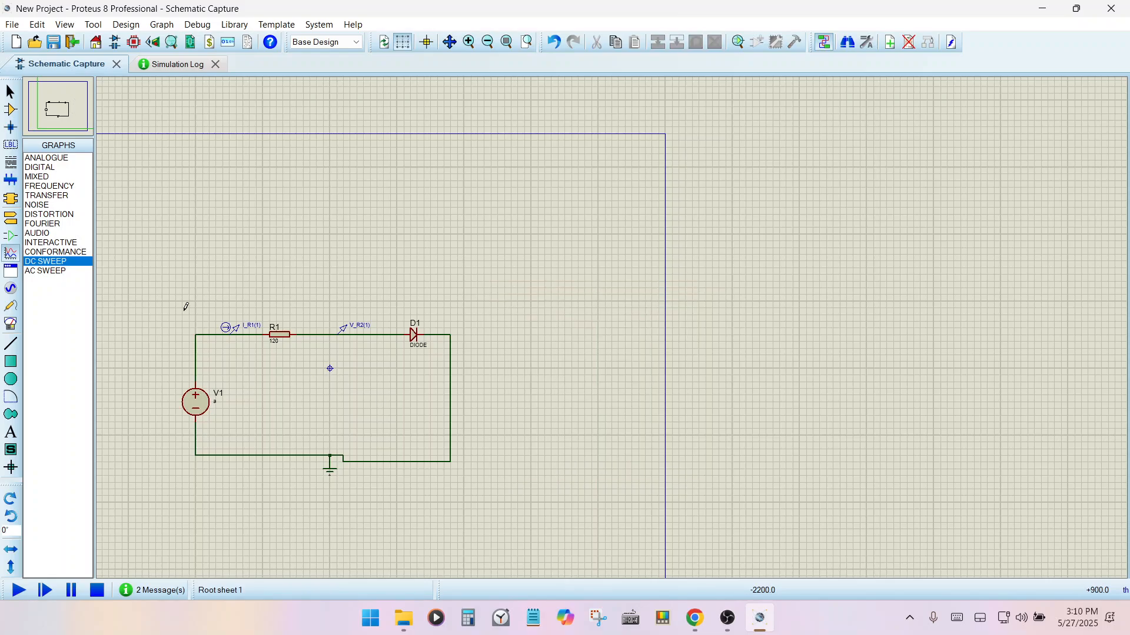
left_click_drag(184, 309, 493, 473)
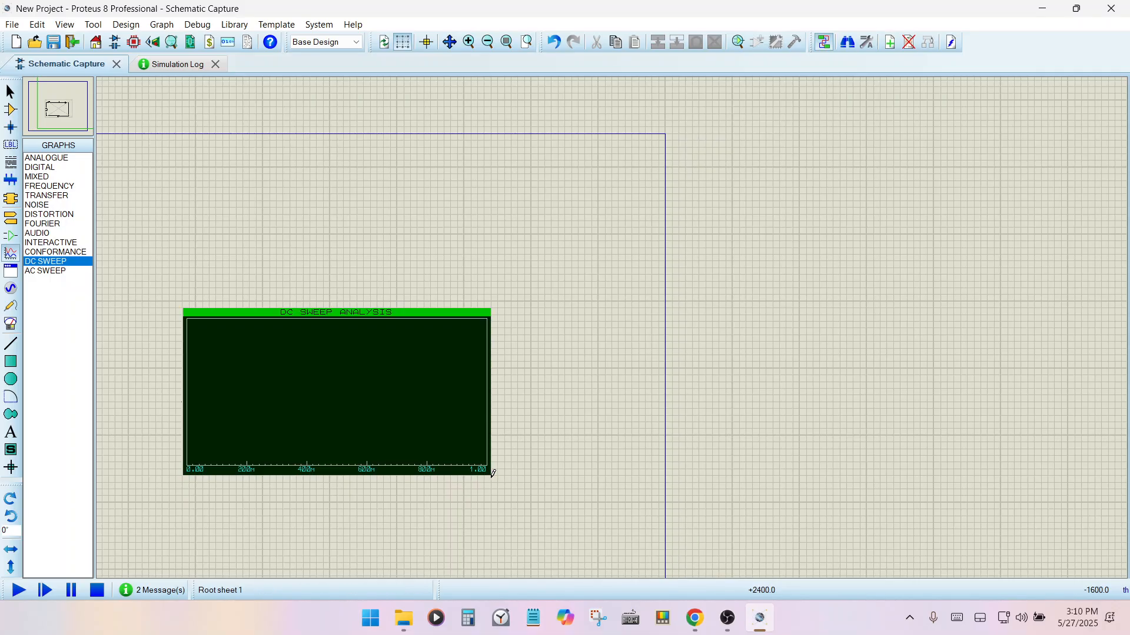
key("Delete")
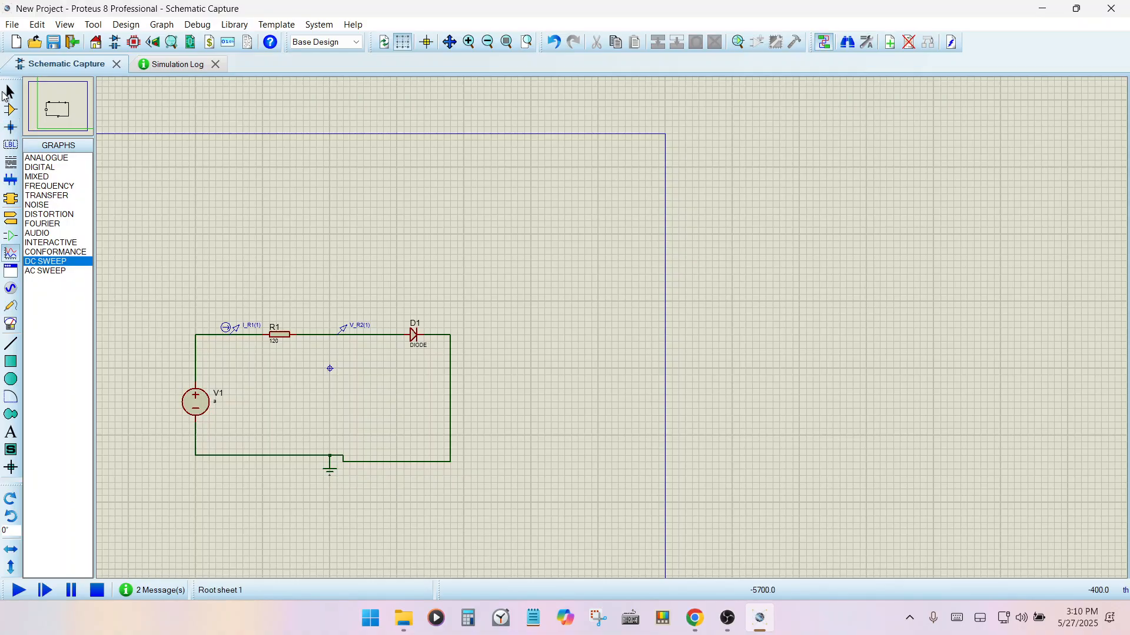
Step: Select the whole diode circuit, including its probes and ground, and delete it from the sheet
left_click(10, 91)
left_click_drag(155, 294, 498, 495)
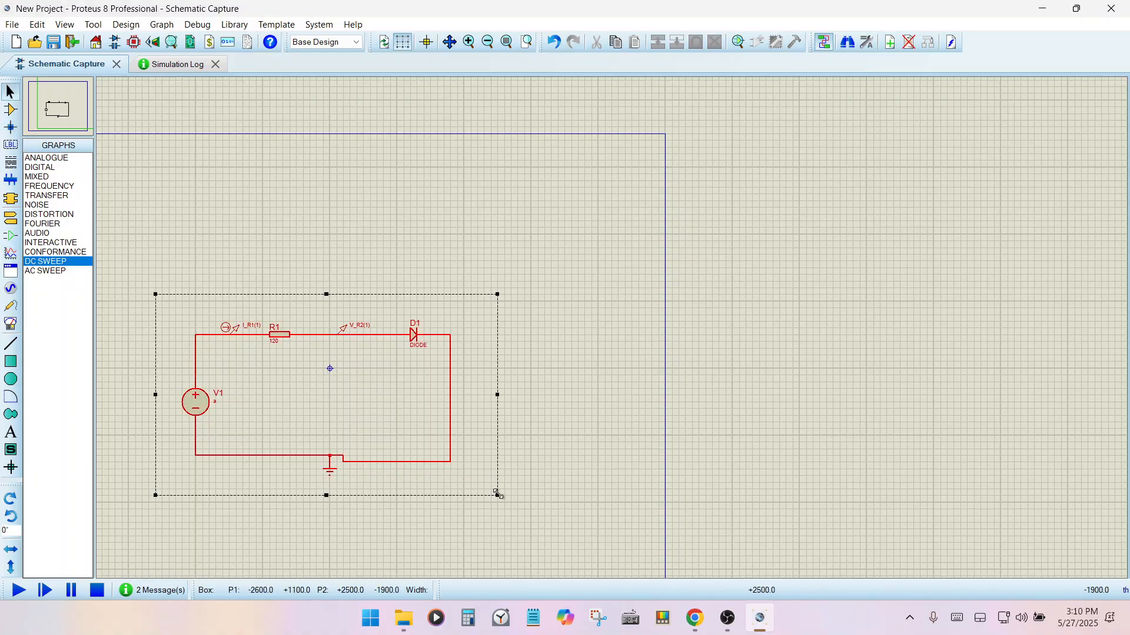
key("Delete")
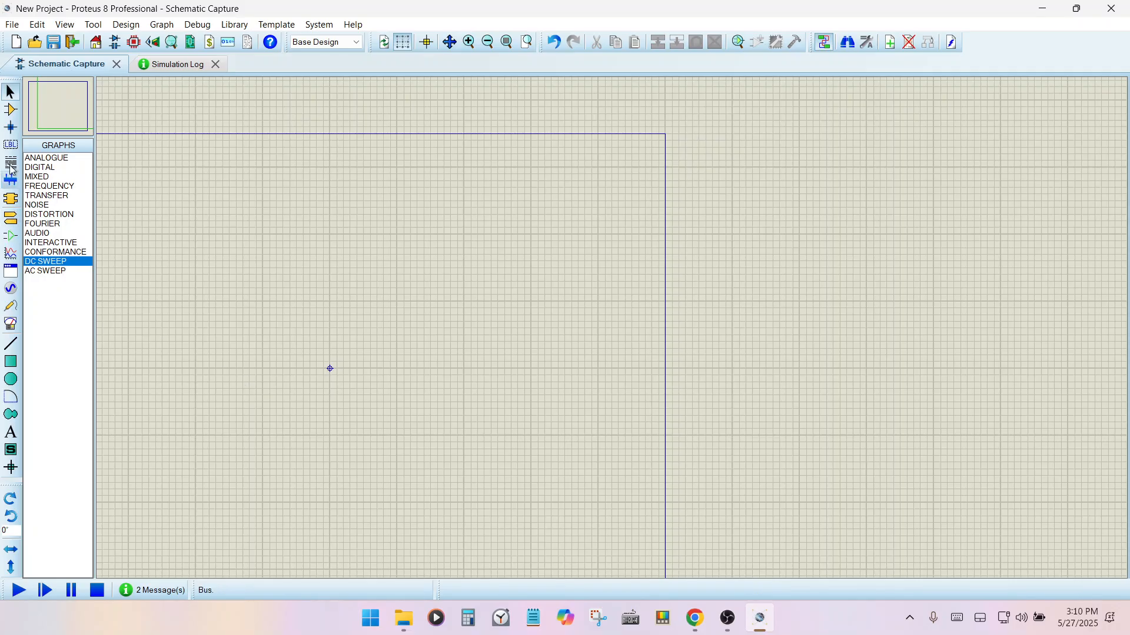
Step: Place a VSOURCE voltage source and, to its right, a DIODE rotated to -90° on the empty sheet
left_click(11, 113)
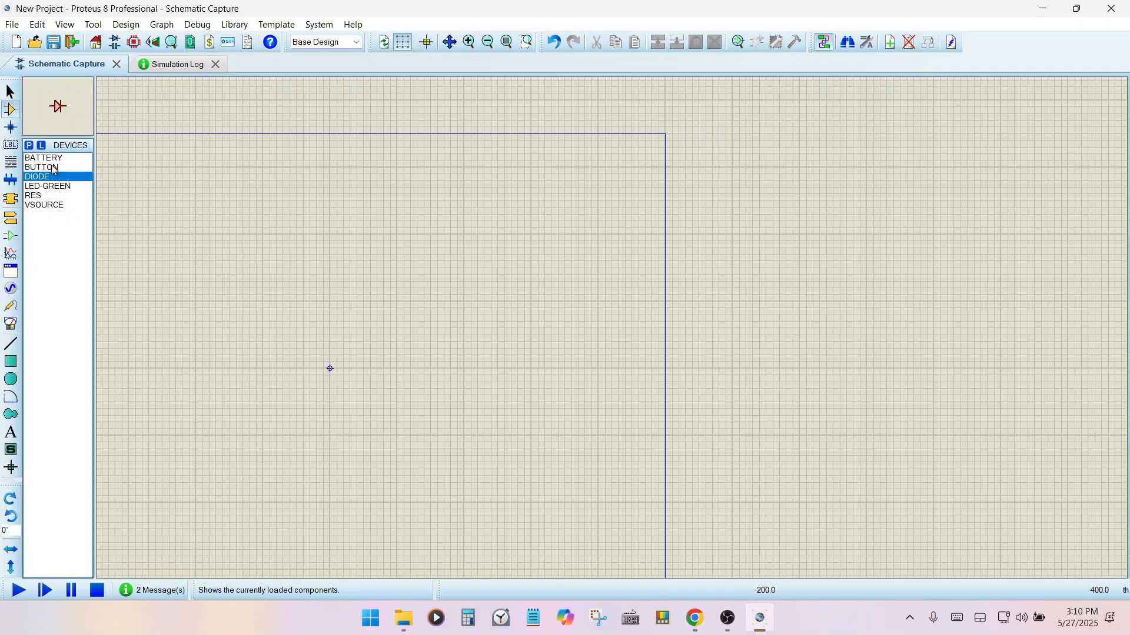
left_click(44, 204)
left_click(243, 355)
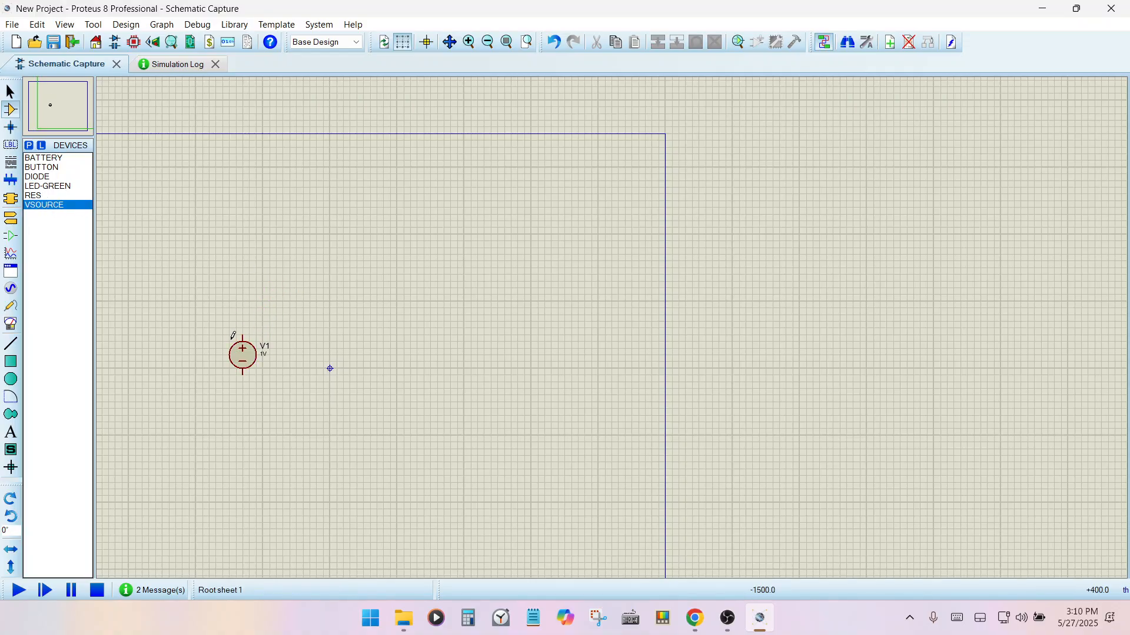
left_click(39, 177)
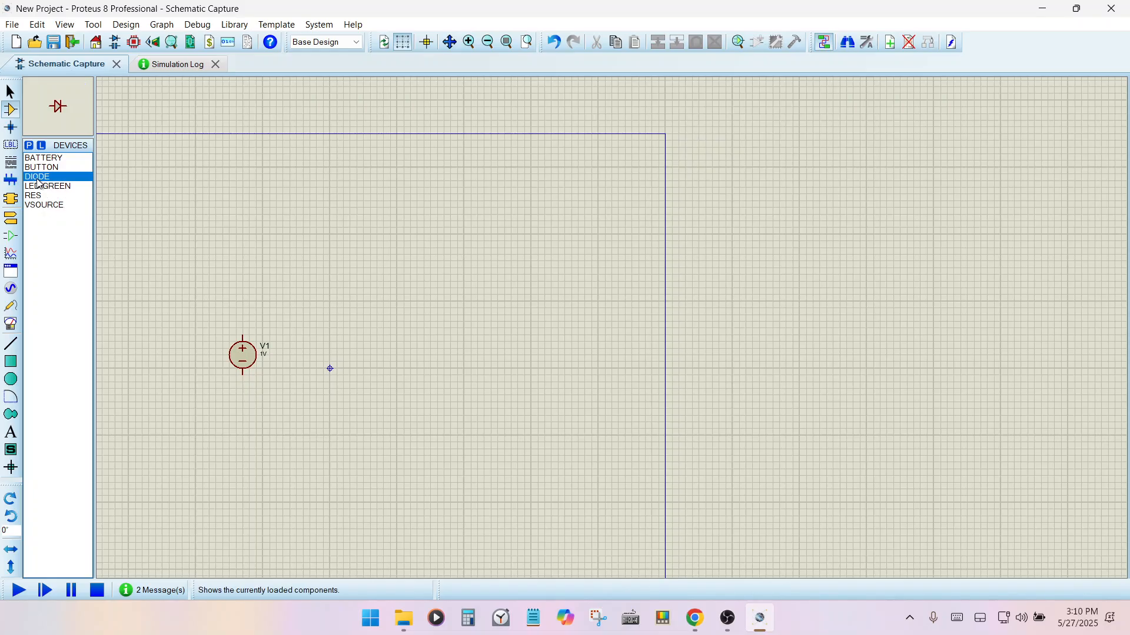
left_click(10, 499)
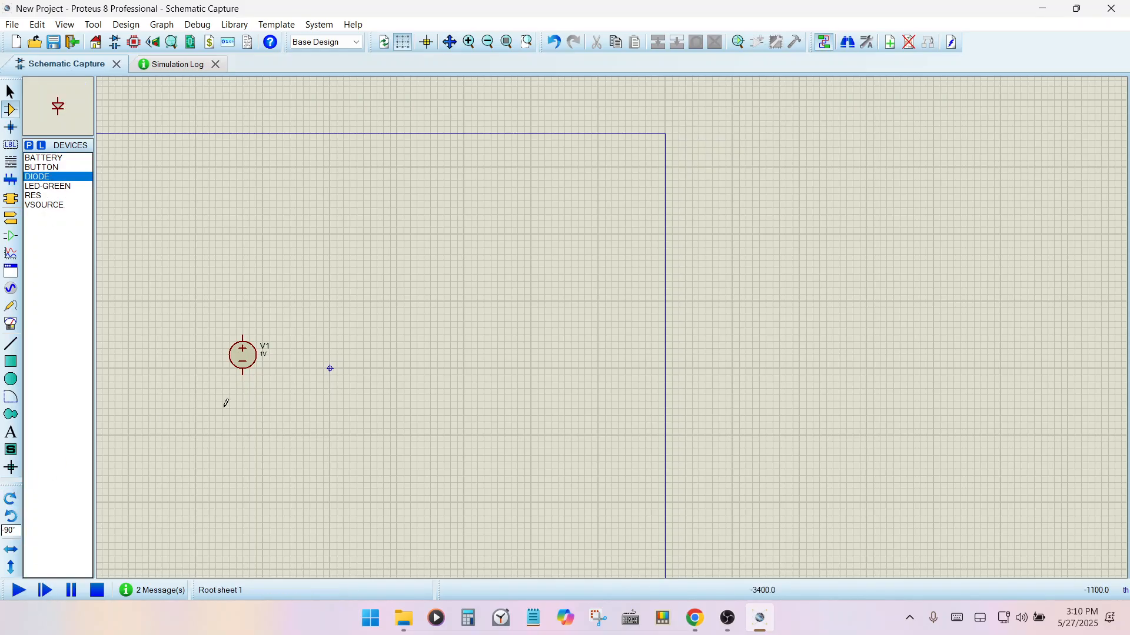
left_click(445, 347)
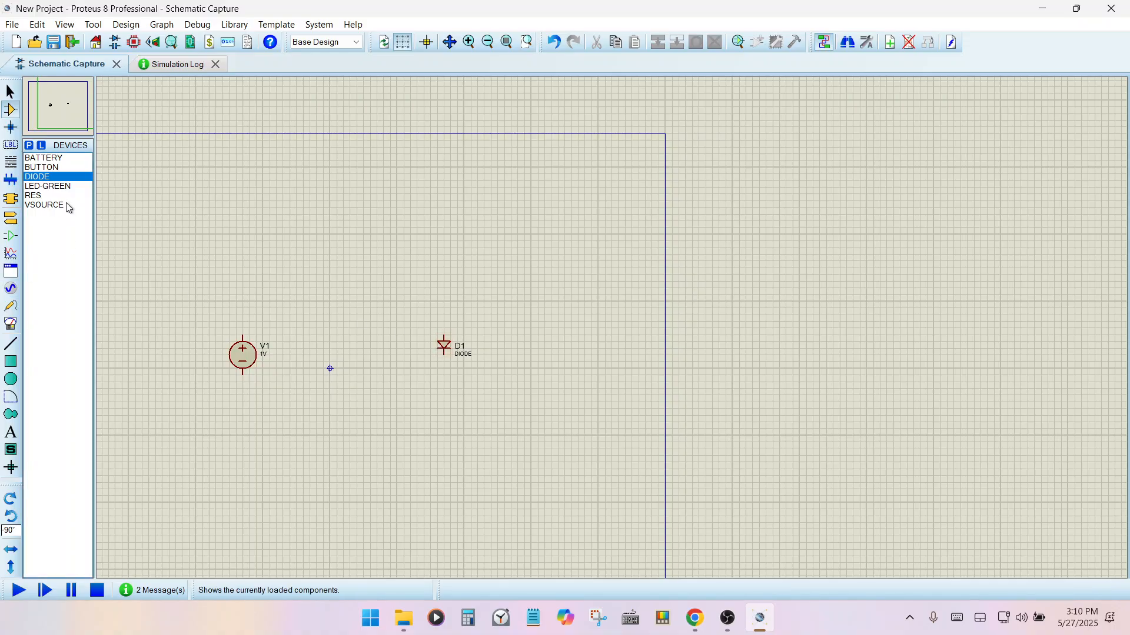
Step: Place a horizontal RES resistor above and between the voltage source and the diode
left_click(36, 196)
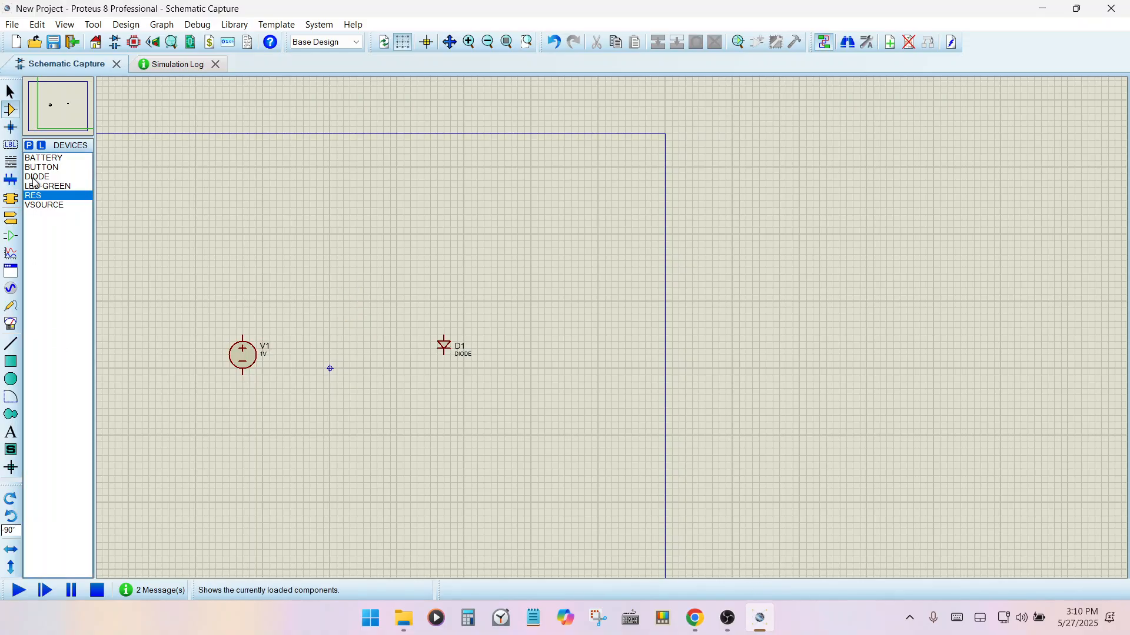
left_click(34, 197)
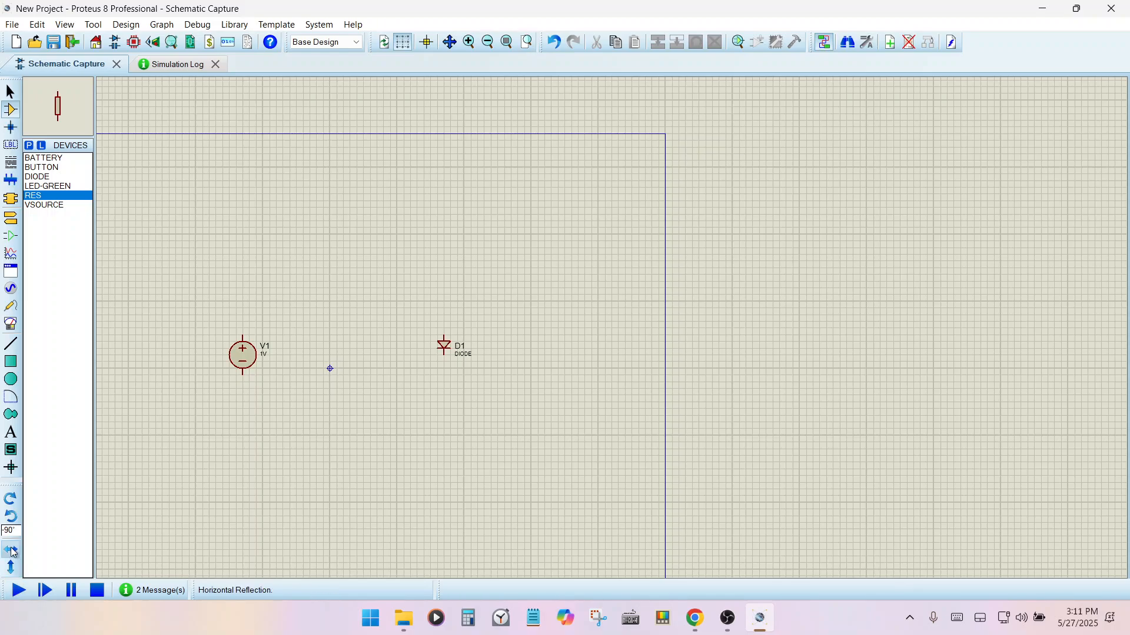
left_click(10, 516)
left_click(369, 300)
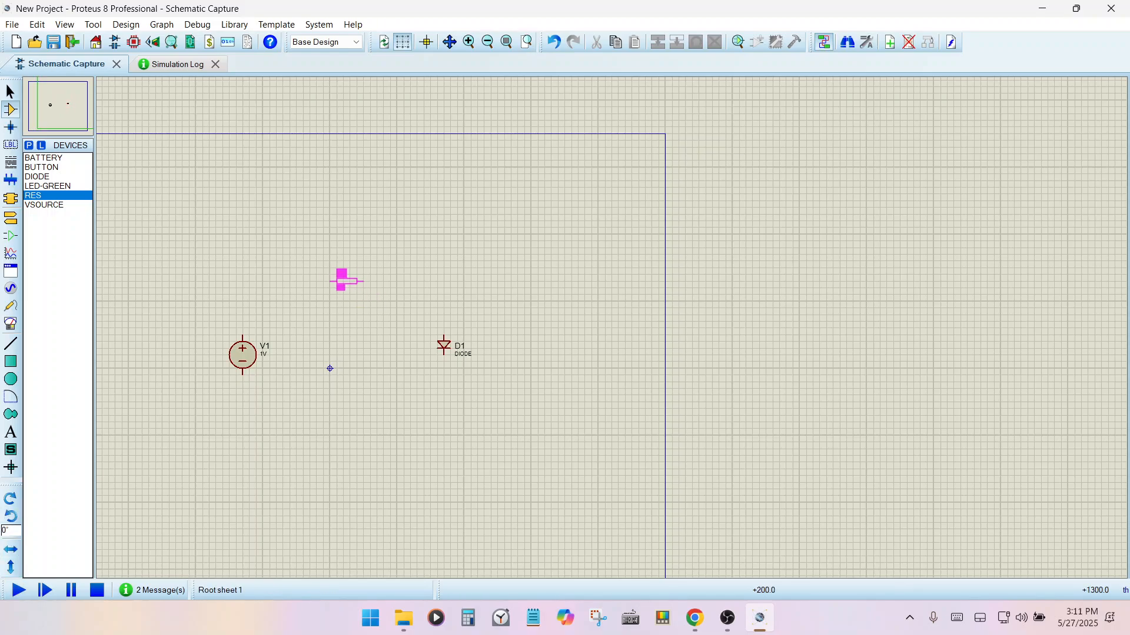
left_click(353, 280)
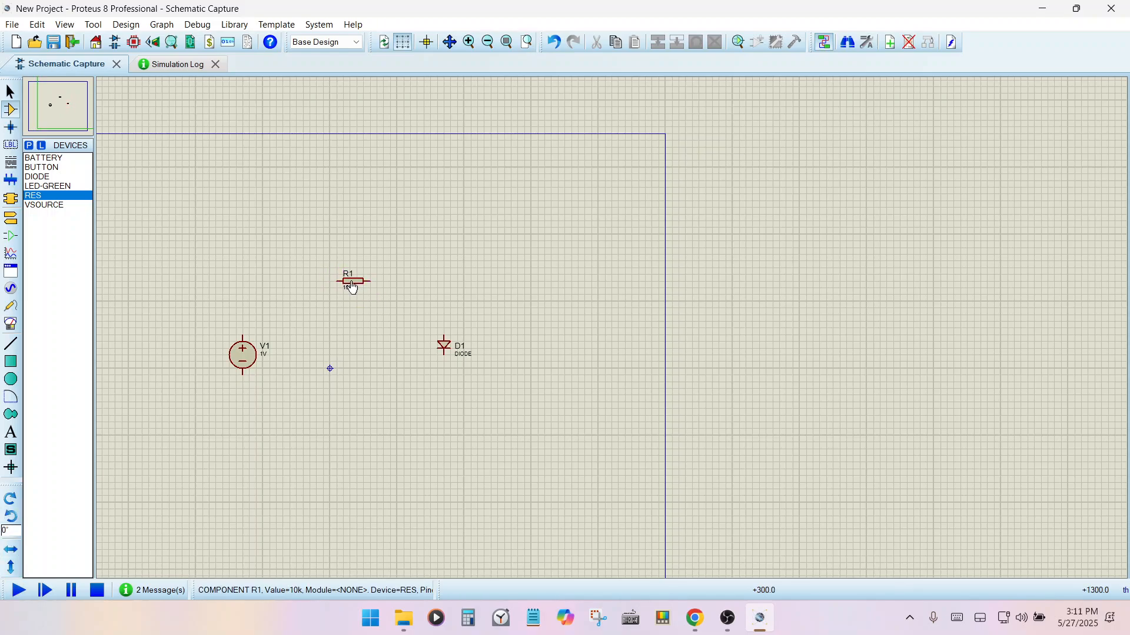
Step: Wire V1, R1 and D1 into a closed series loop, with R1 feeding the diode's anode
left_click(243, 336)
left_click(339, 281)
double_click(370, 281)
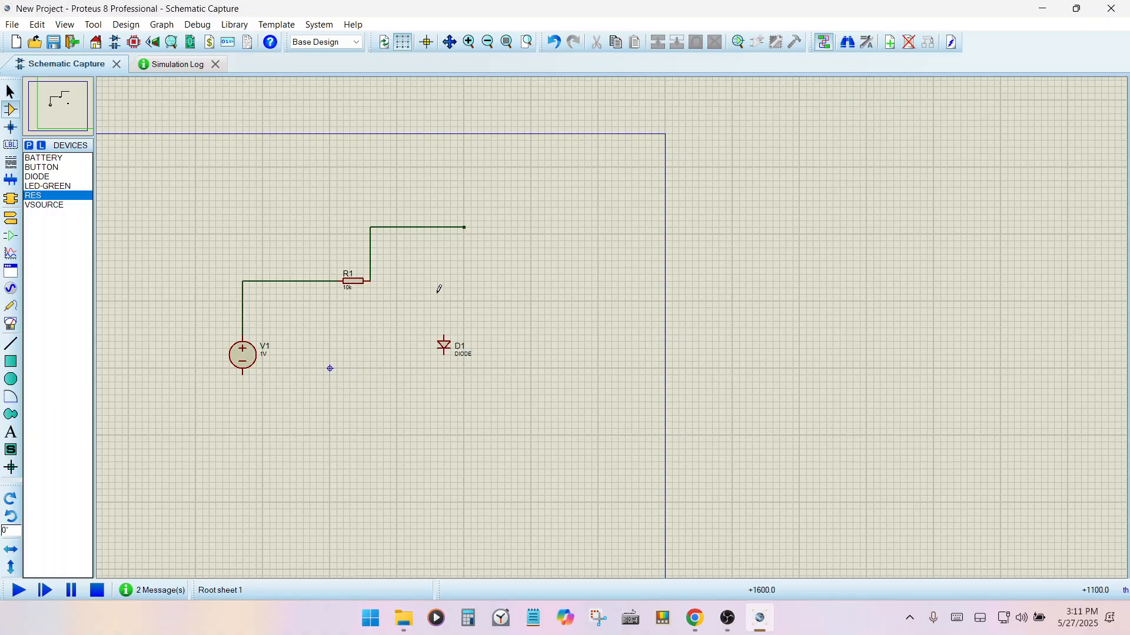
key("ctrl+z")
key("F6")
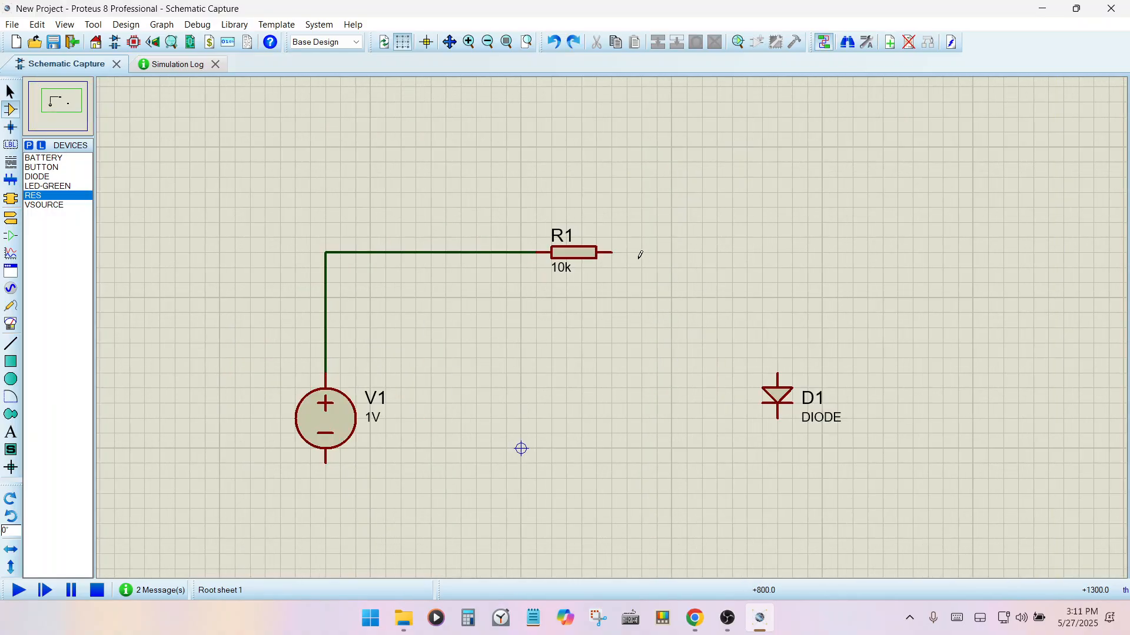
left_click(611, 252)
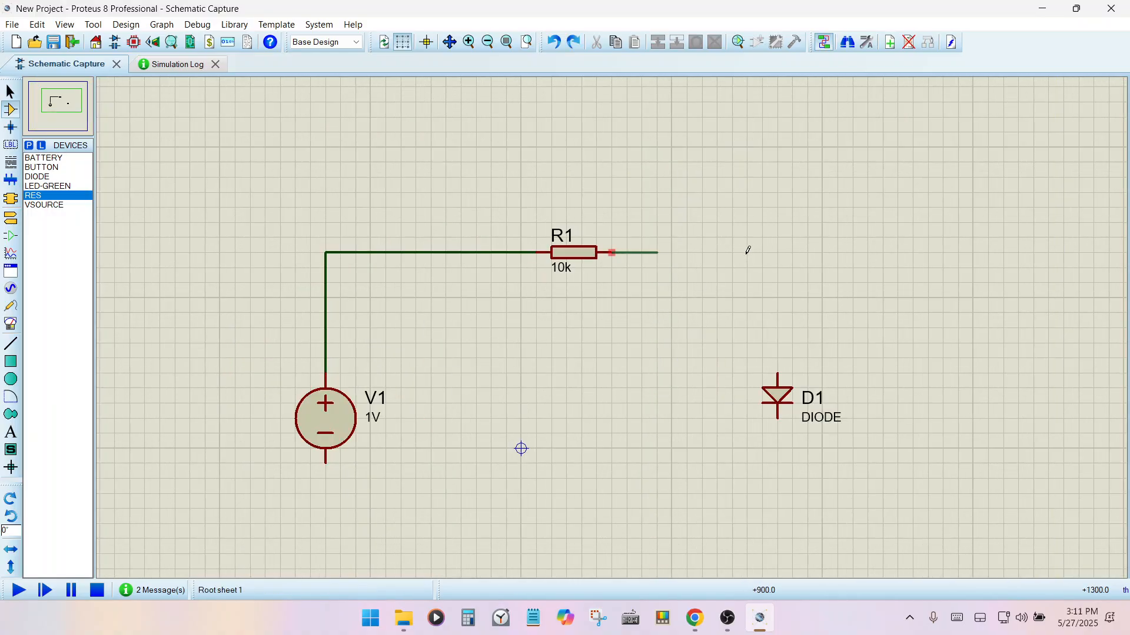
left_click(778, 371)
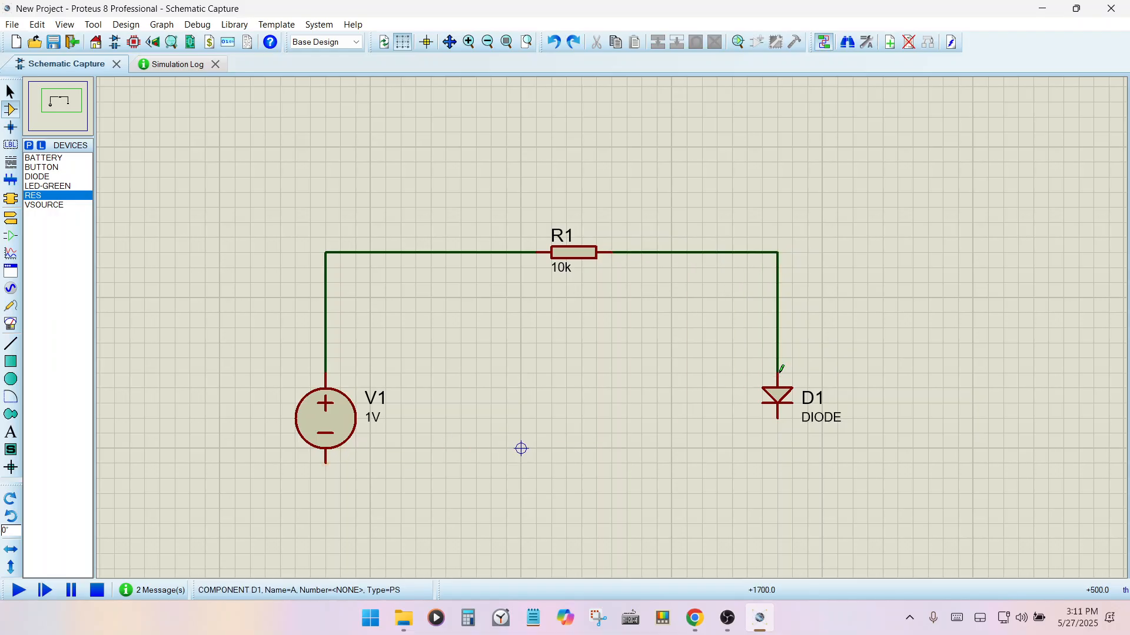
left_click(778, 418)
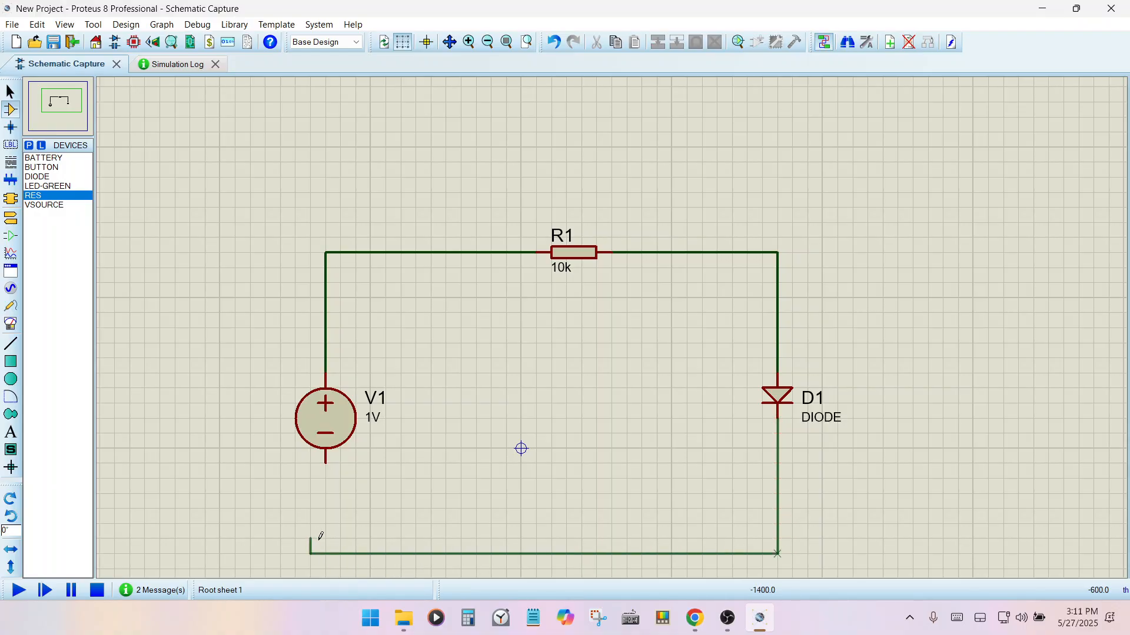
left_click(326, 464)
Step: Switch to Chrome and examine the reference diode circuit and sweep graph under Step 4 of the lab document
mouse_move(694, 618)
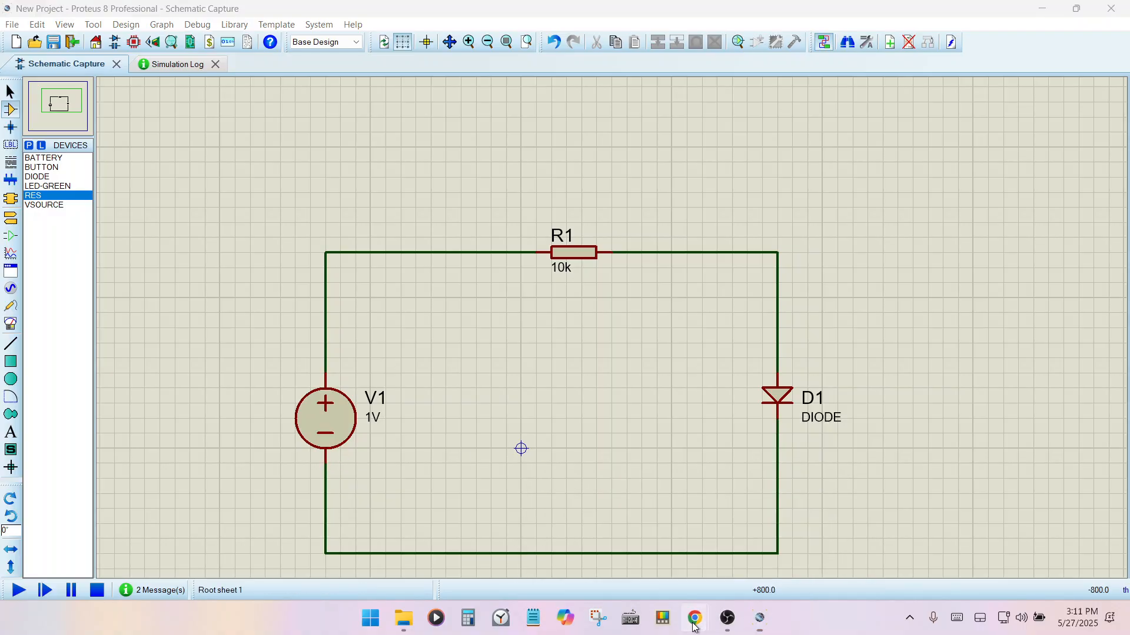
left_click(613, 538)
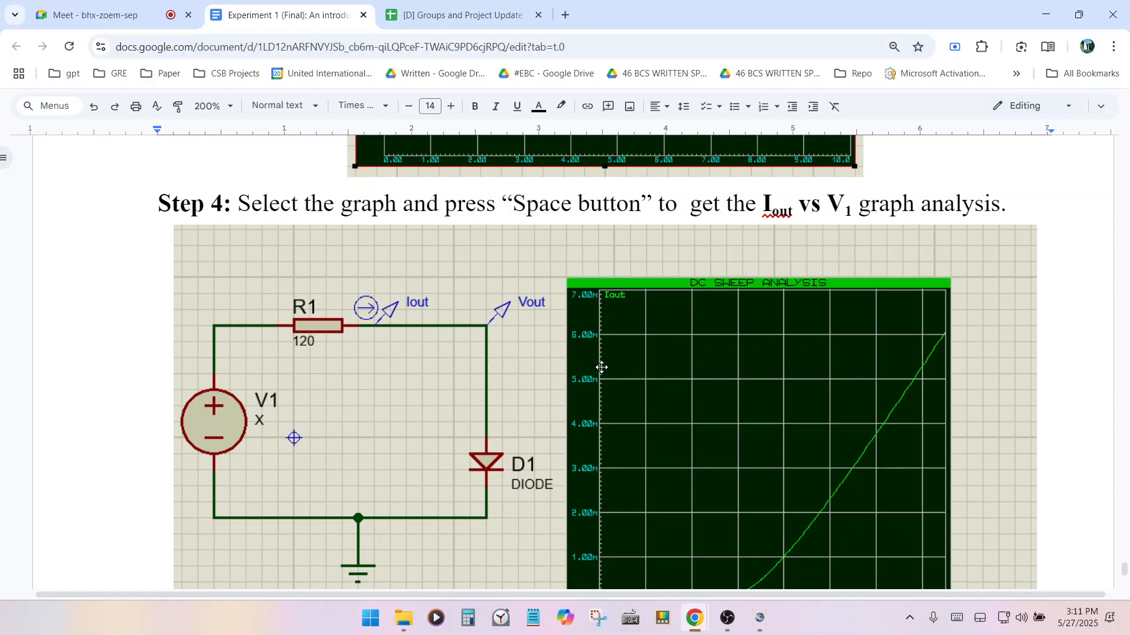
scroll(601, 367, "down", 2)
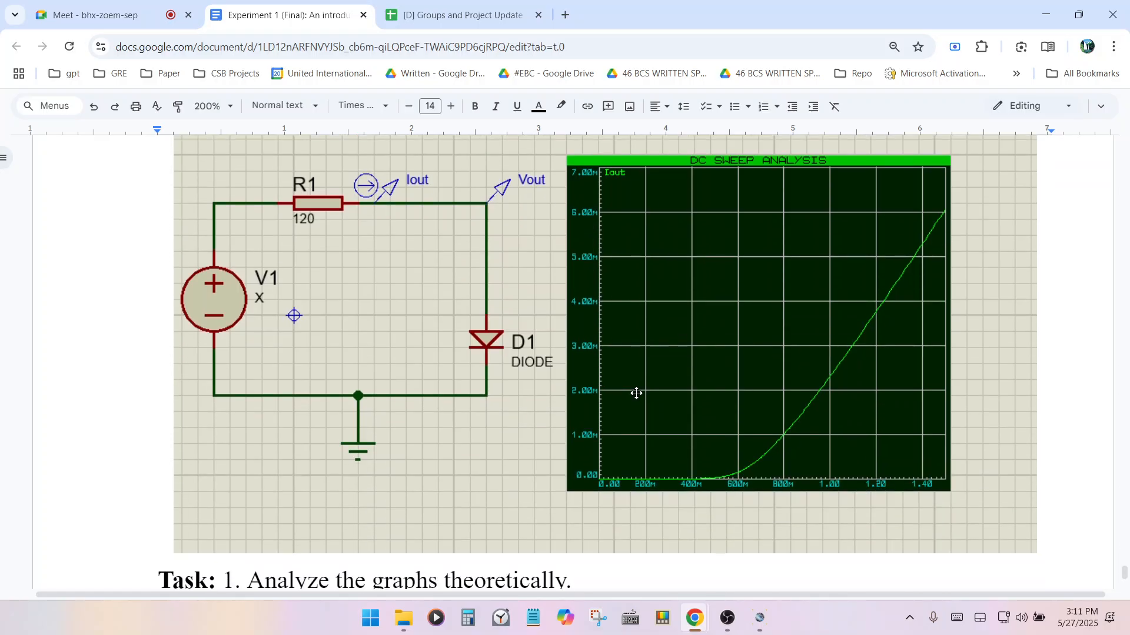
Step: Switch back to Proteus and set the resistance of R1 to 120
left_click(759, 623)
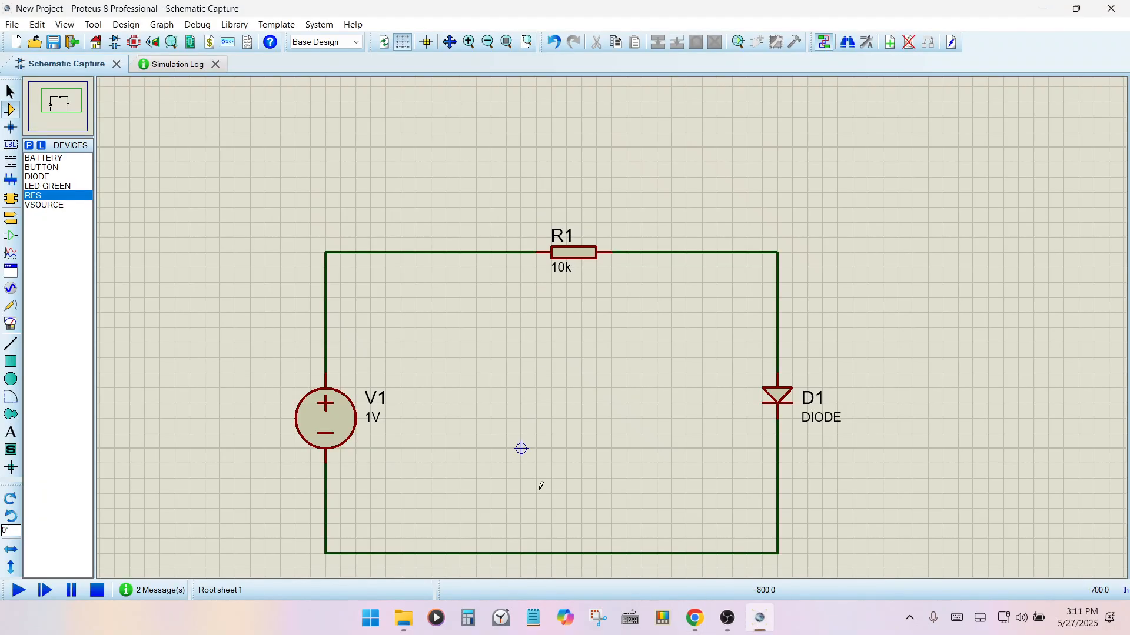
left_click(563, 252)
left_click(562, 251)
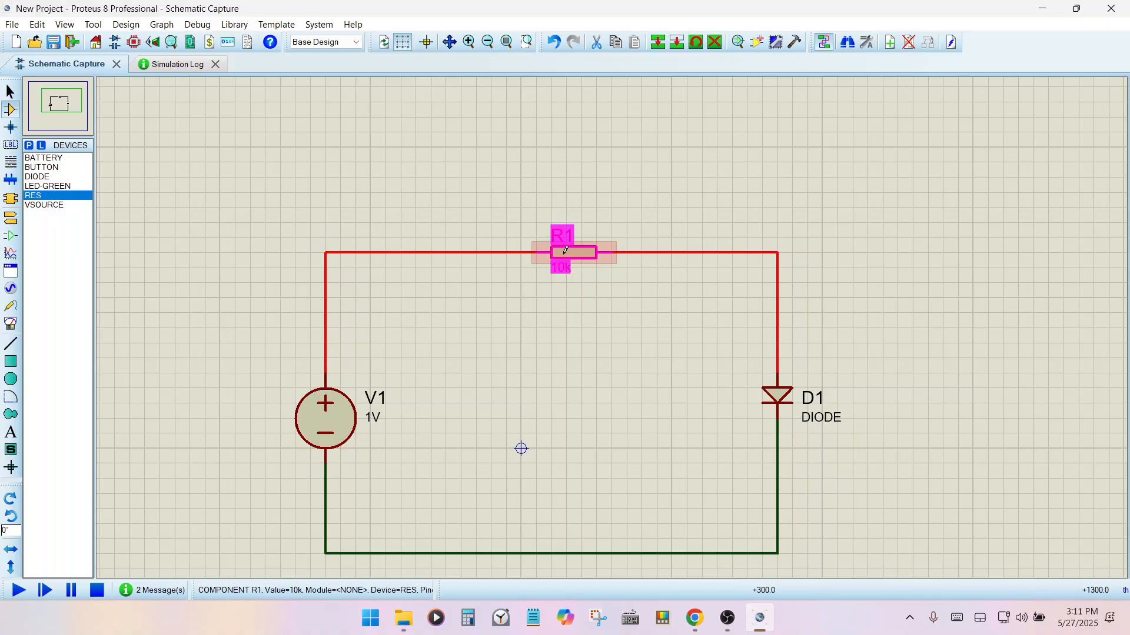
left_click(530, 211)
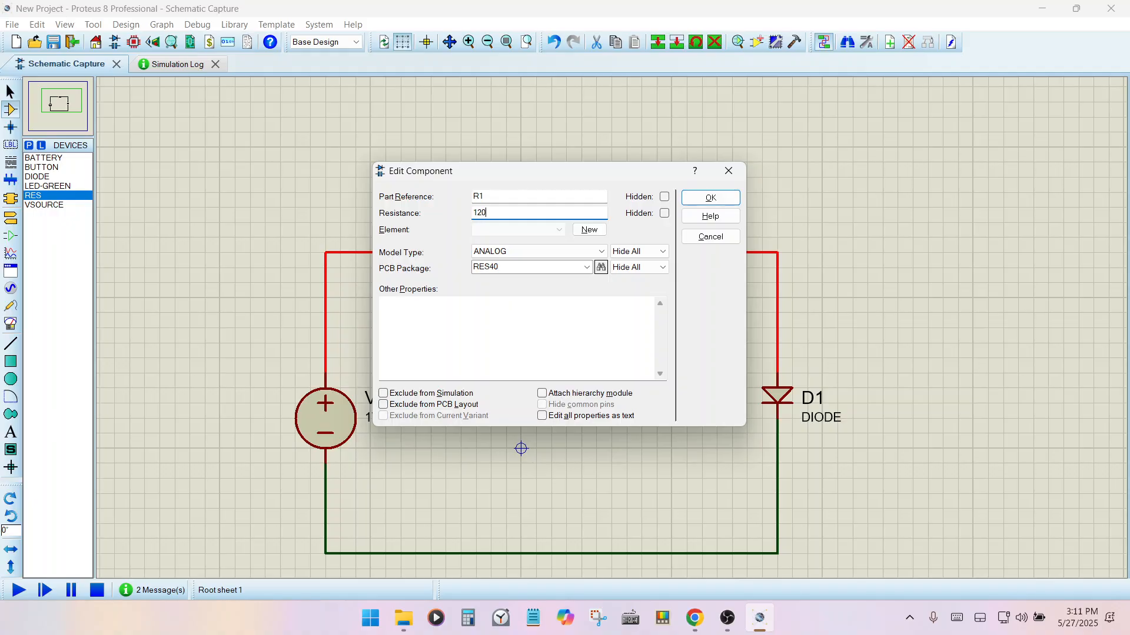
left_click(708, 199)
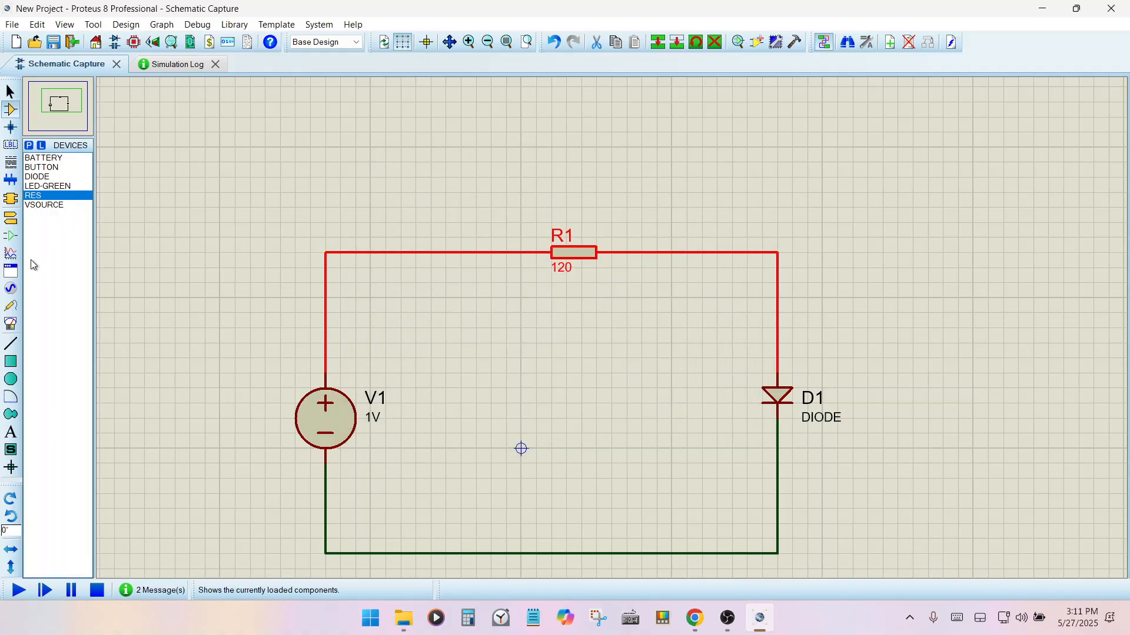
Step: Attach a voltage probe at the wire corner above D1 and a current probe on the wire just after R1
left_click(10, 306)
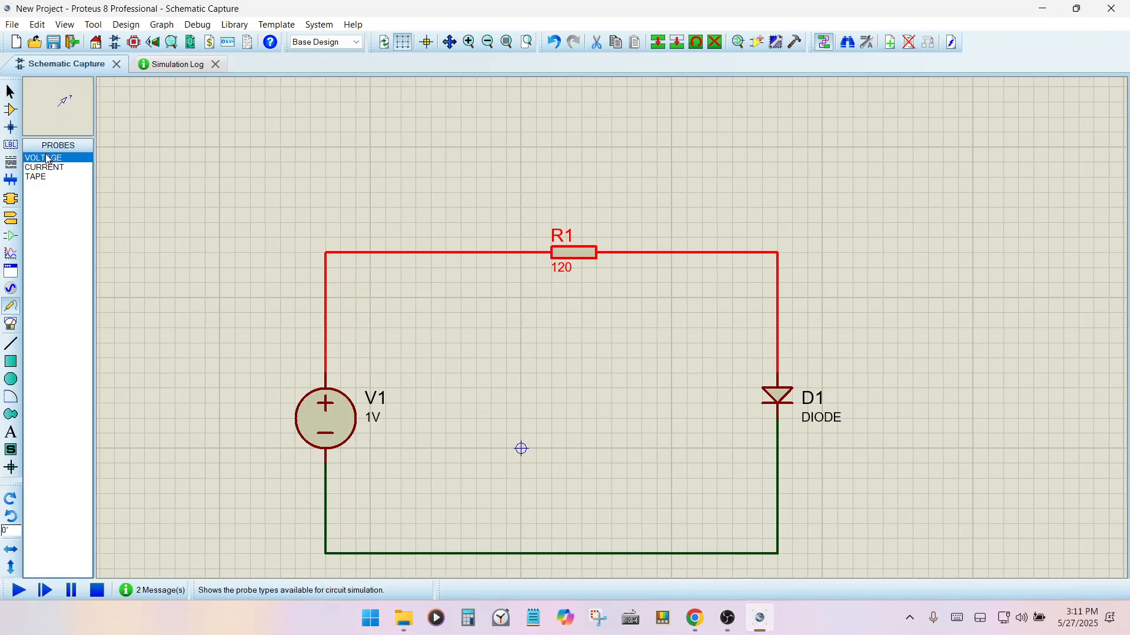
left_click(396, 200)
left_click(395, 200)
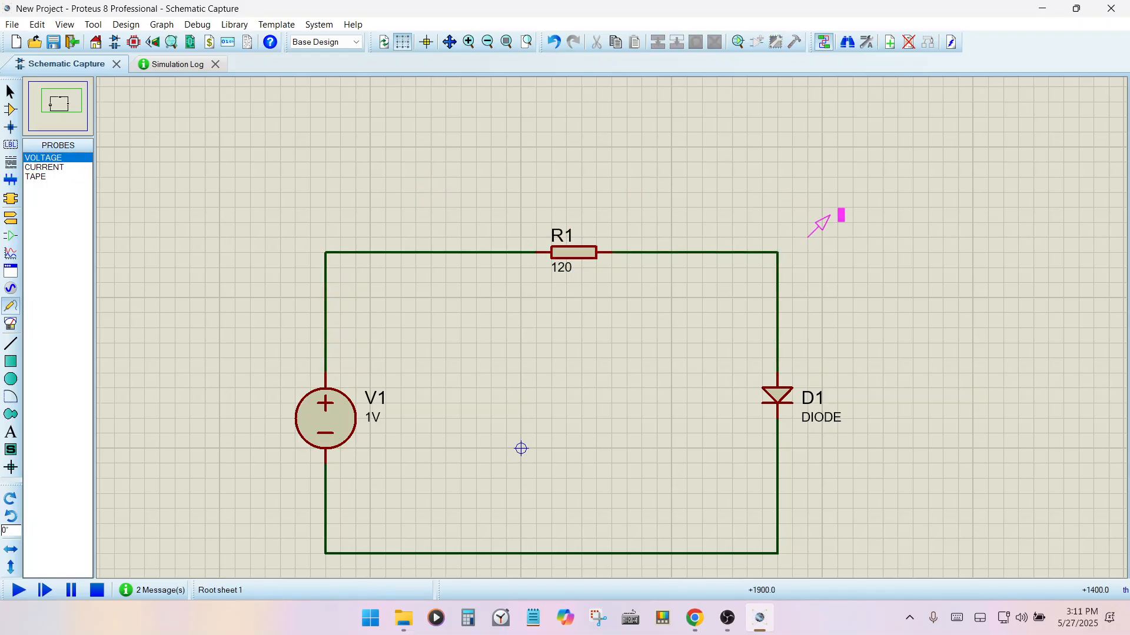
left_click(777, 252)
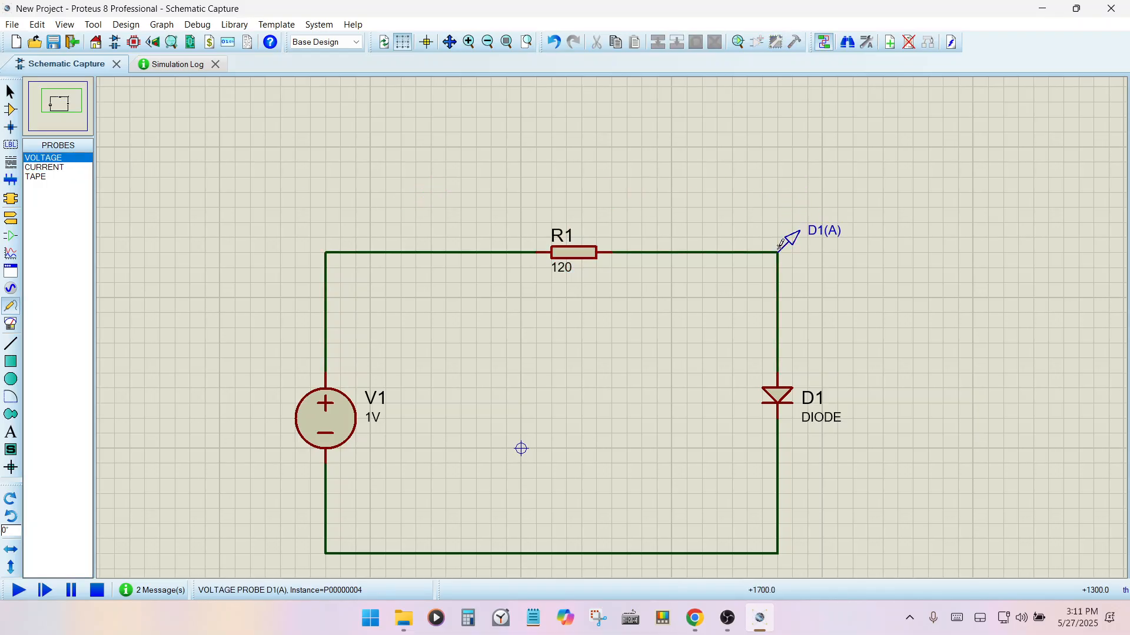
left_click(46, 168)
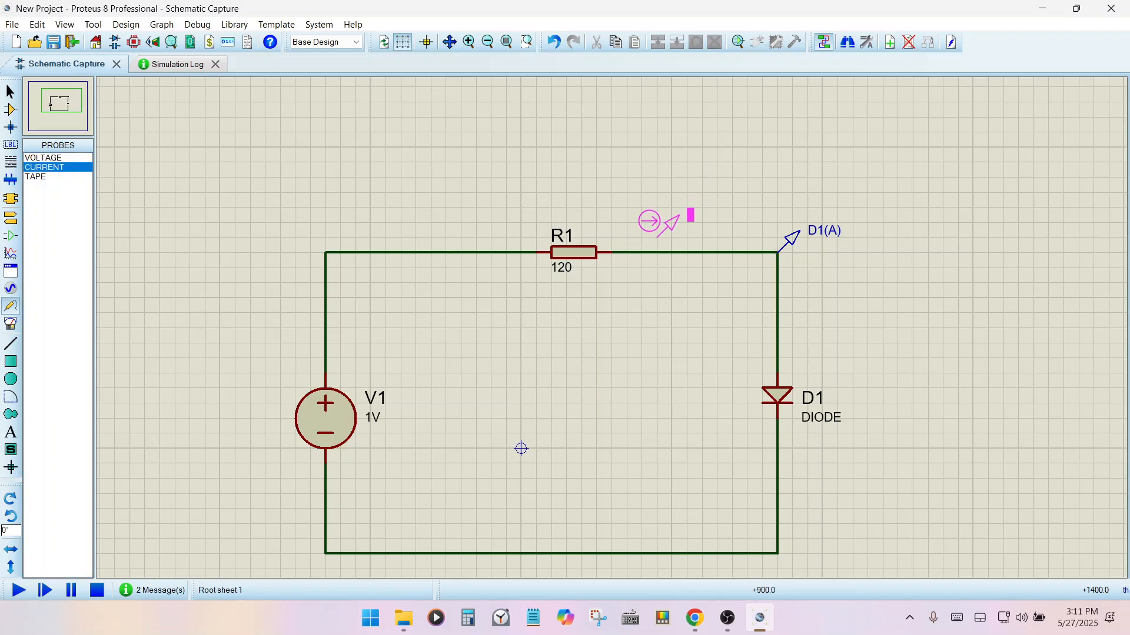
left_click(656, 253)
Step: Rename the current probe to I_out
left_click(669, 242)
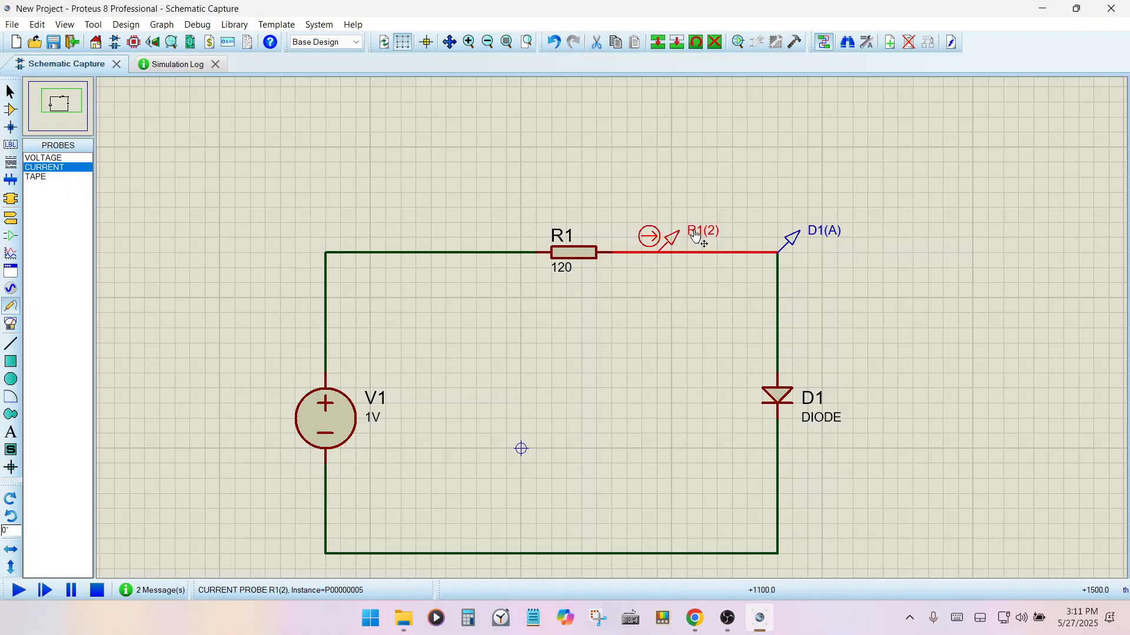
left_click(669, 243)
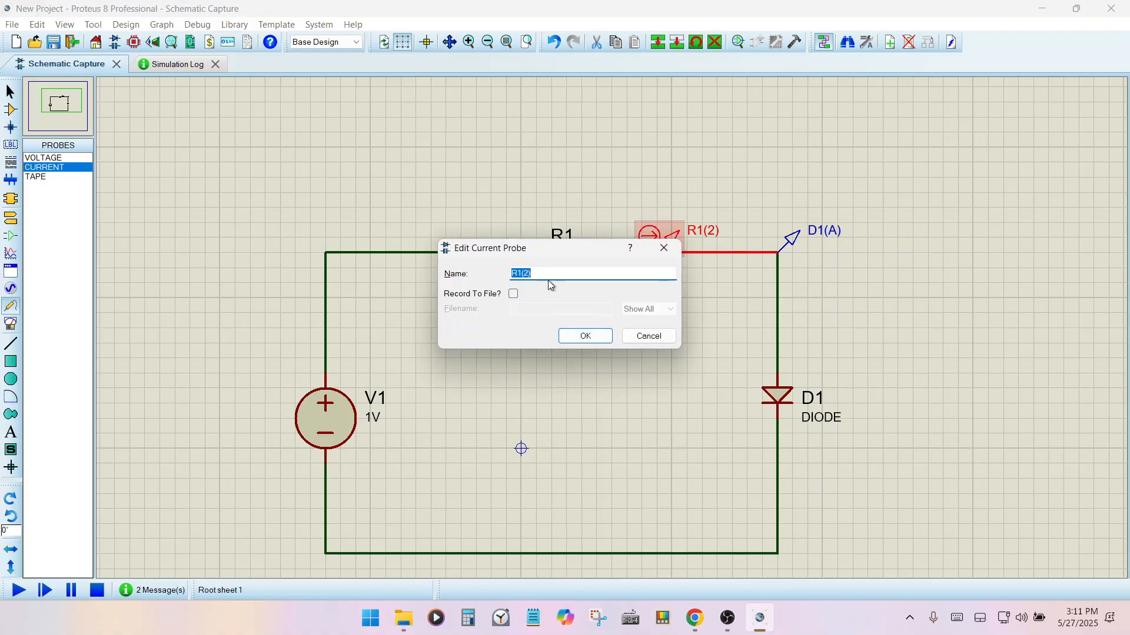
left_click(648, 333)
left_click(703, 231)
key("BackSpace")
type("I_out")
key("Return")
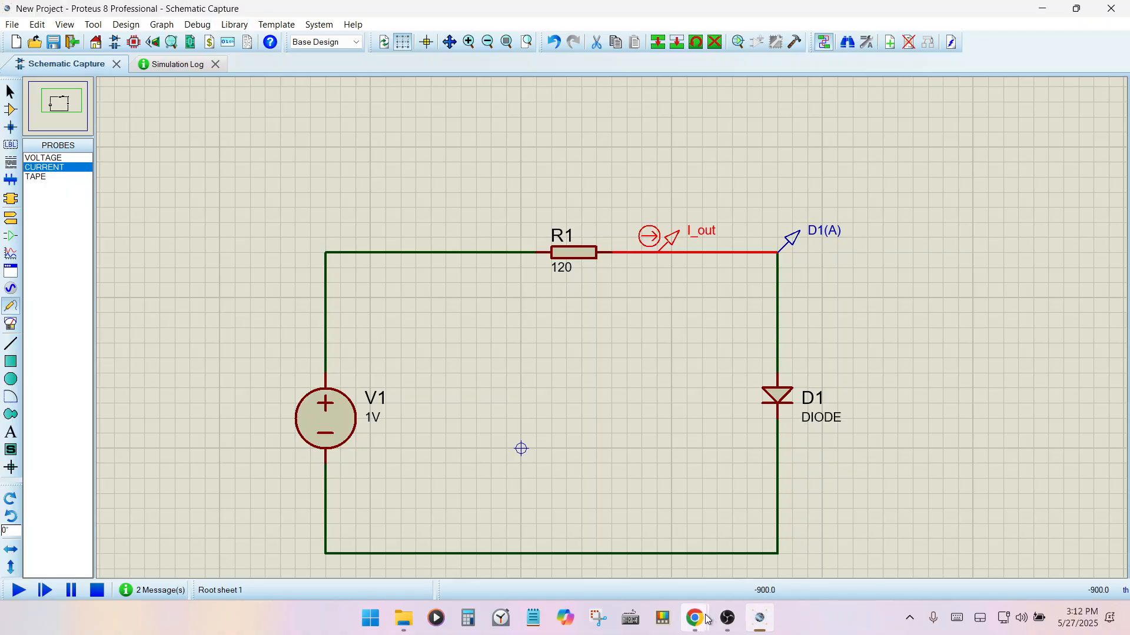
Step: Attach a GROUND terminal to the middle of the loop's lower wire
mouse_move(696, 616)
scroll(522, 400, "down", 1)
scroll(521, 516, "up", 1)
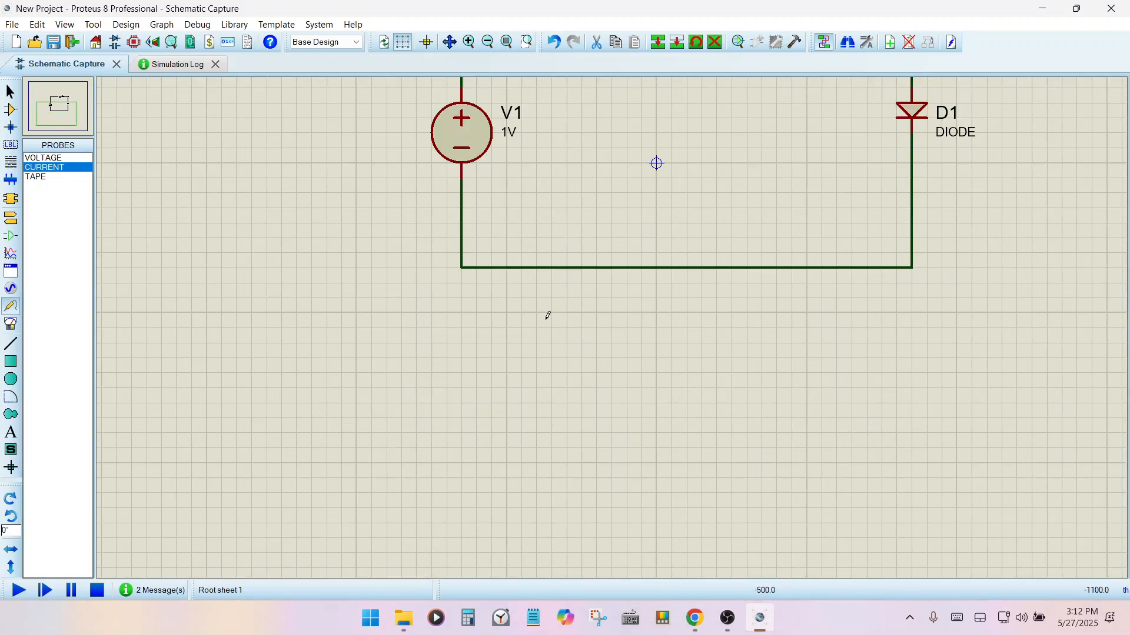
left_click(11, 217)
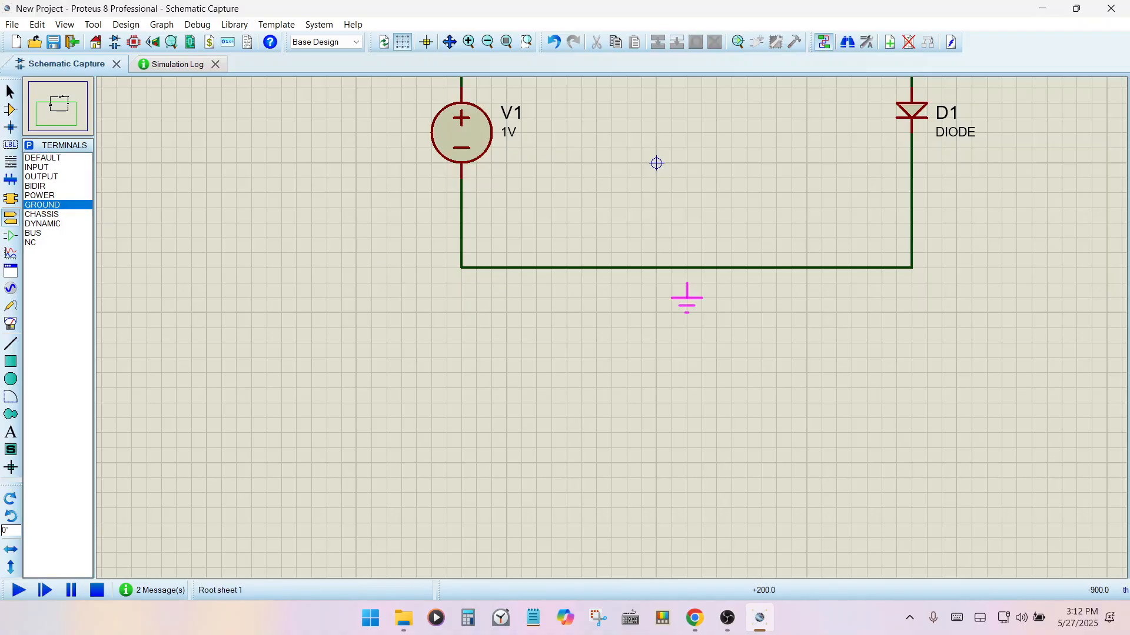
left_click(683, 268)
Step: Draw a DC SWEEP graph on the sheet to the right of the diode circuit
scroll(683, 271, "down", 1)
scroll(615, 320, "up", 1)
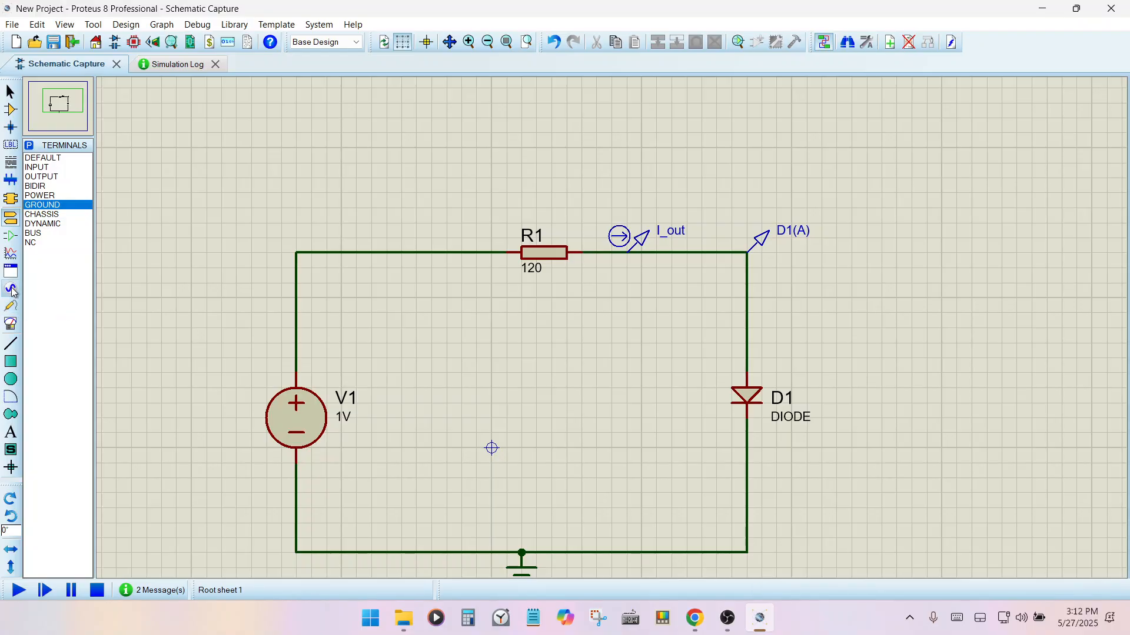
left_click(11, 235)
left_click(10, 252)
left_click(57, 261)
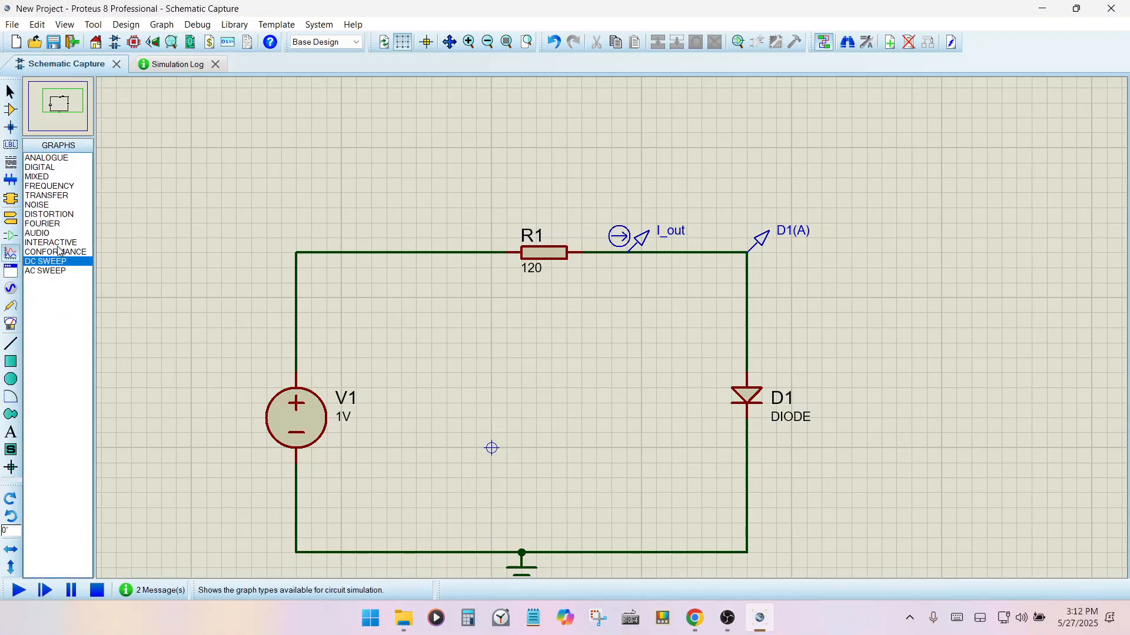
scroll(827, 277, "down", 2)
scroll(827, 323, "up", 1)
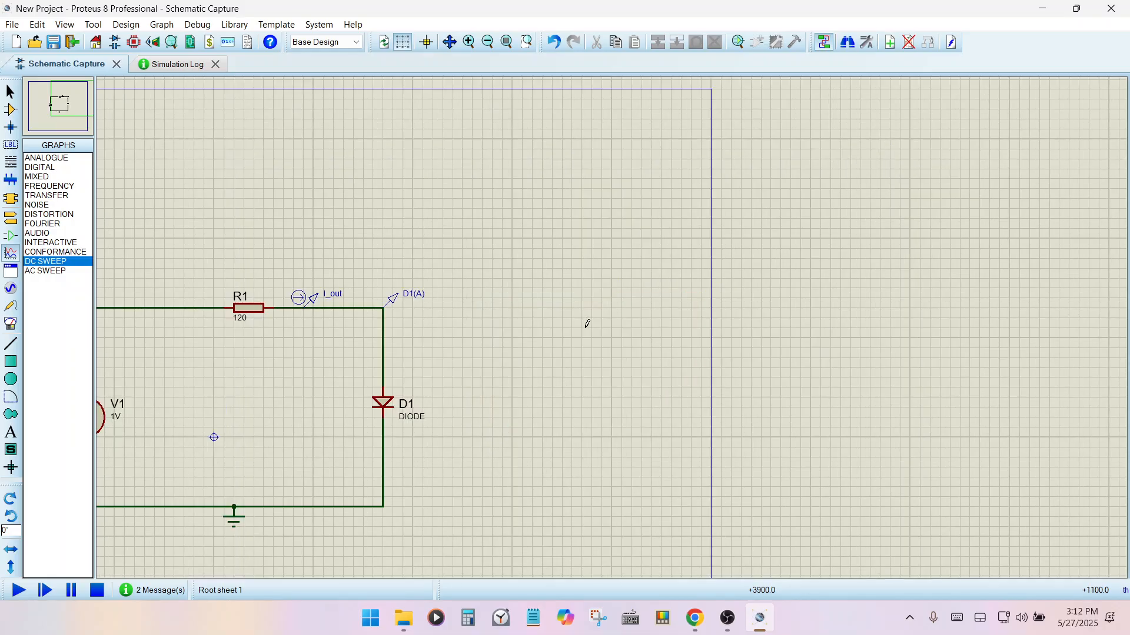
left_click_drag(470, 292, 780, 525)
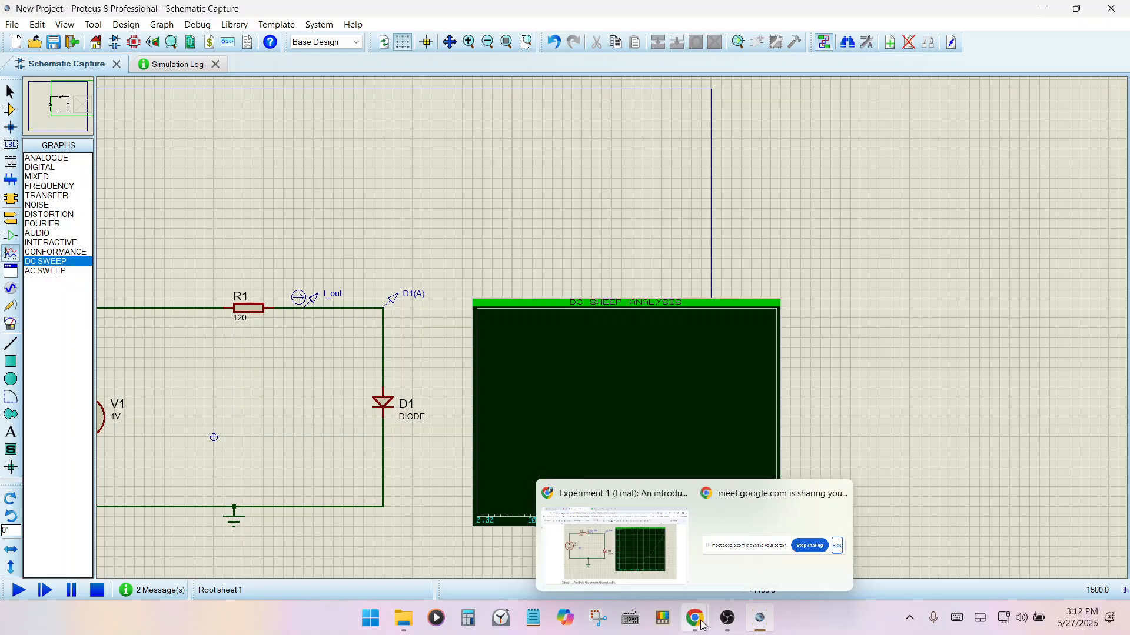
mouse_move(695, 618)
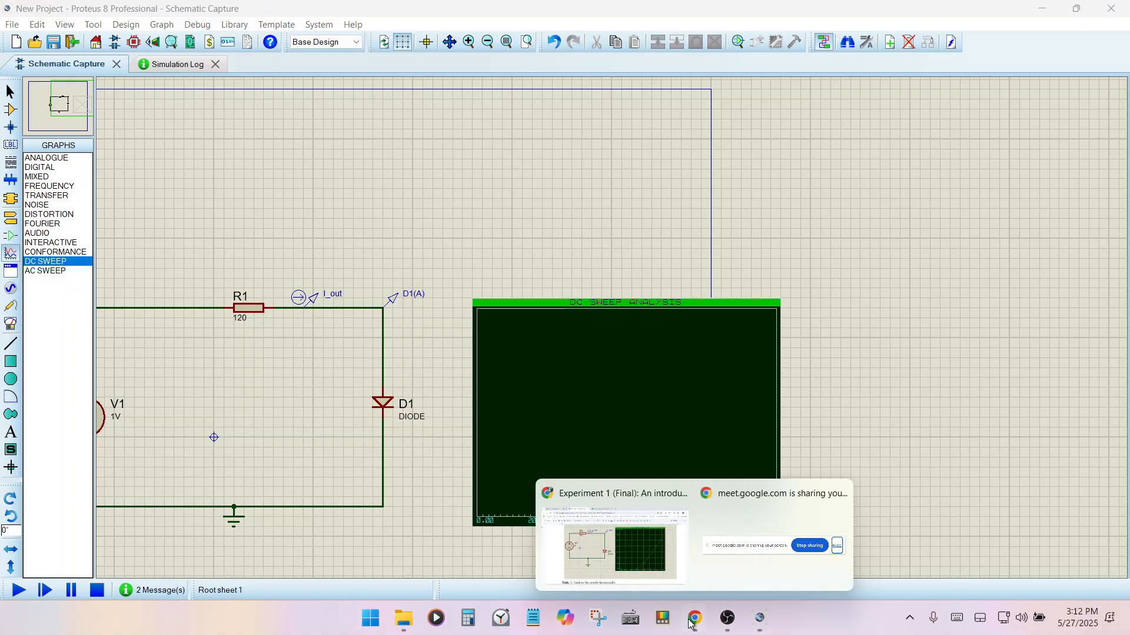
Step: Check the sweep settings in the lab document and set the DC sweep graph's stop value to 1.5 in Proteus
left_click(633, 541)
scroll(603, 433, "up", 9)
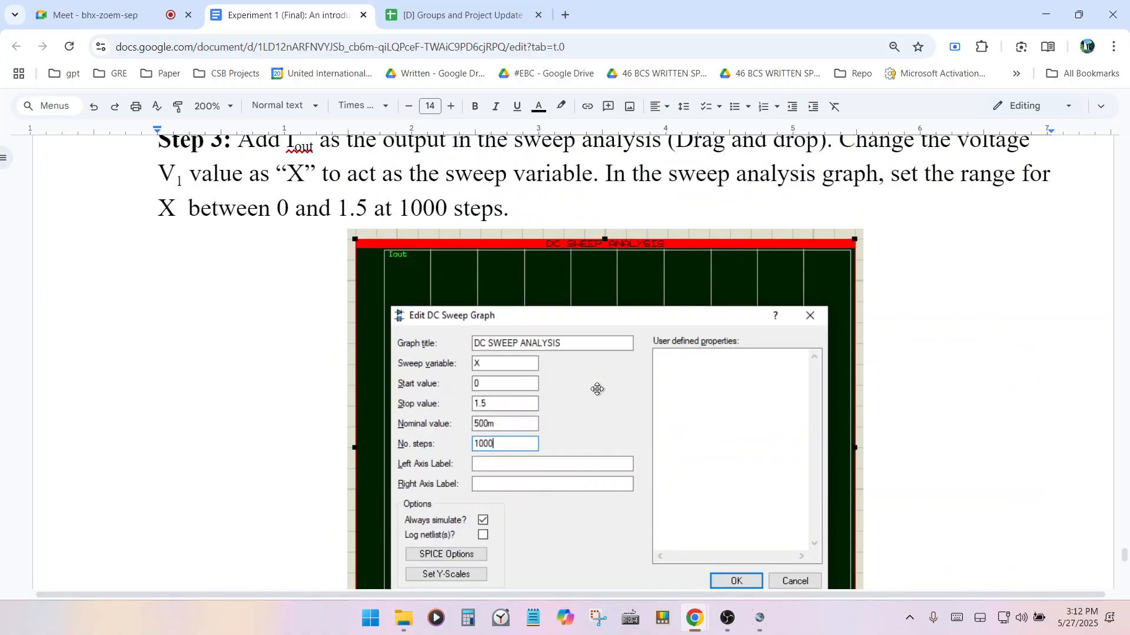
scroll(489, 269, "down", 2)
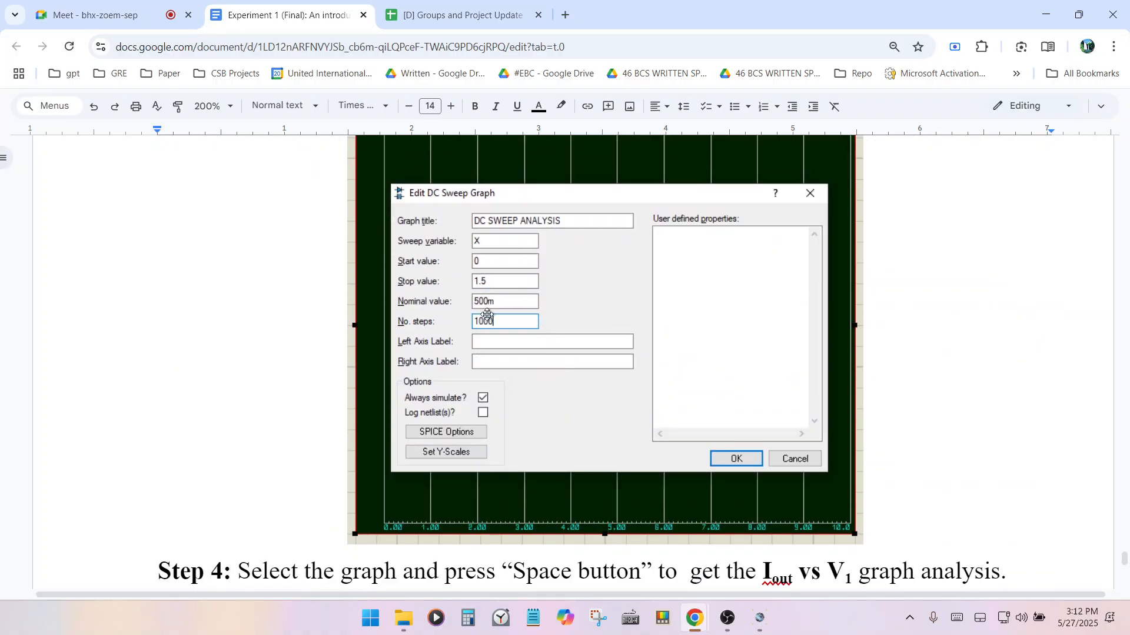
left_click(756, 626)
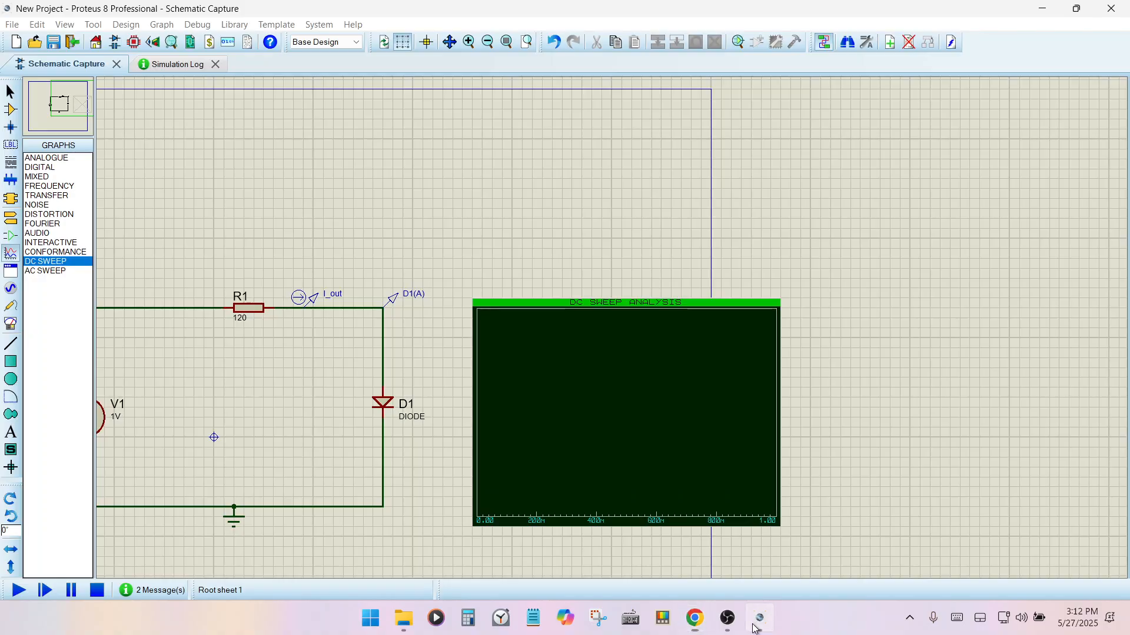
double_click(581, 386)
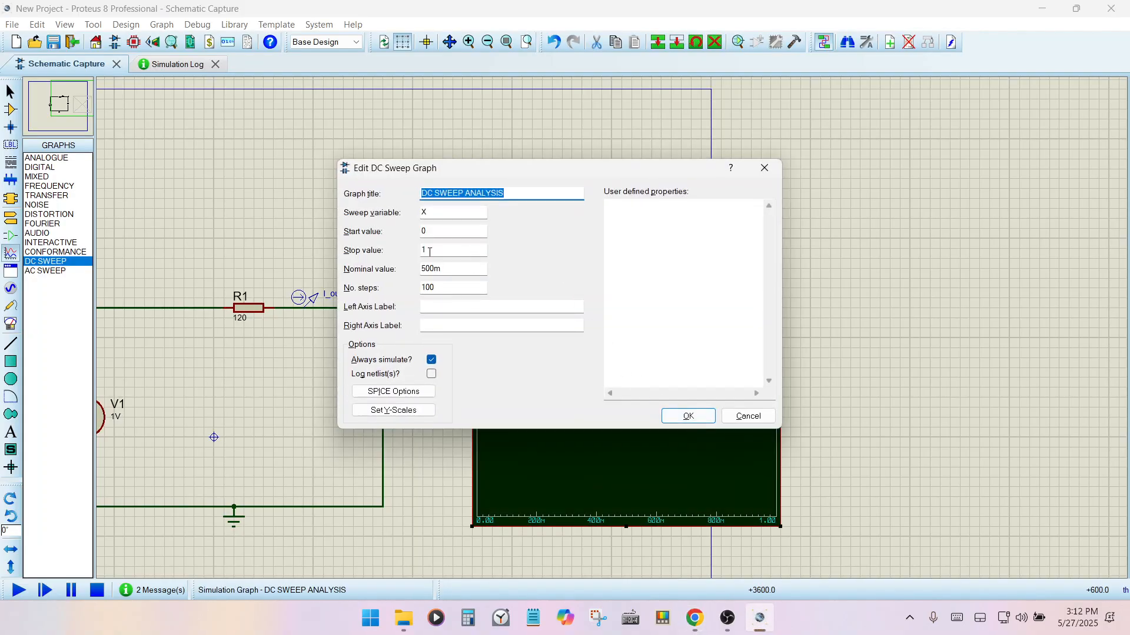
left_click(439, 250)
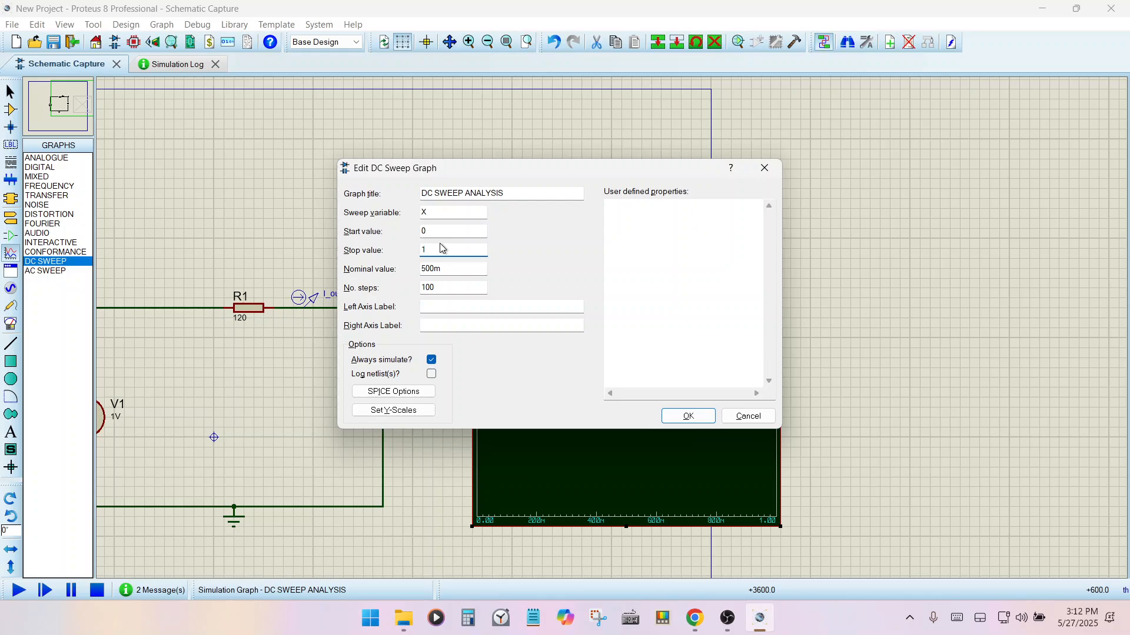
left_click(687, 416)
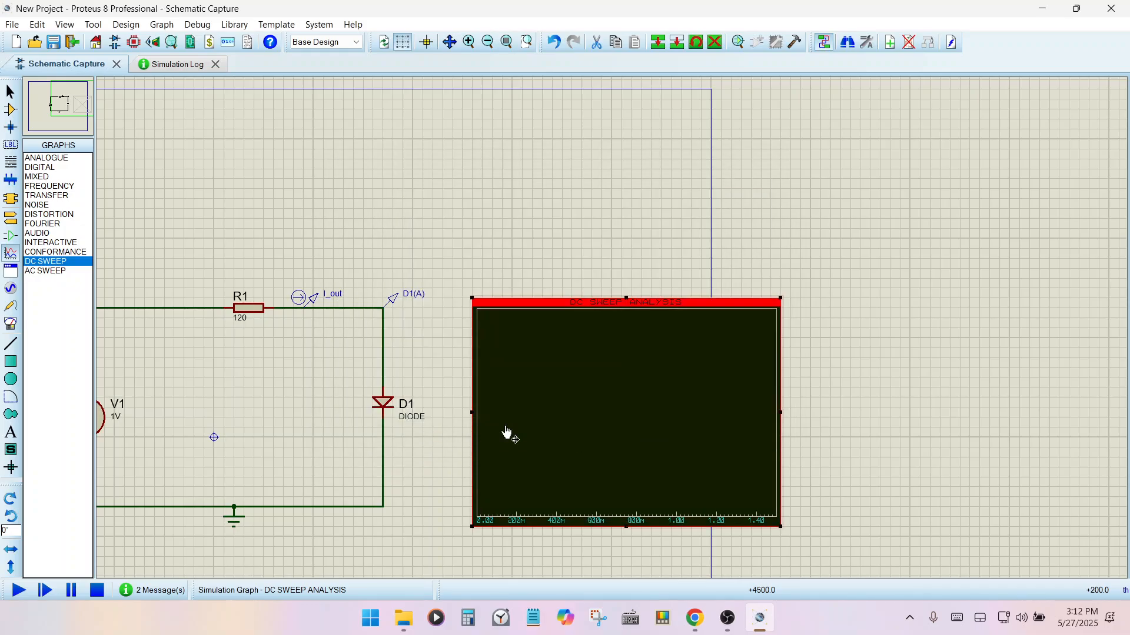
Step: Set the voltage of source V1 to the sweep variable X
double_click(108, 422)
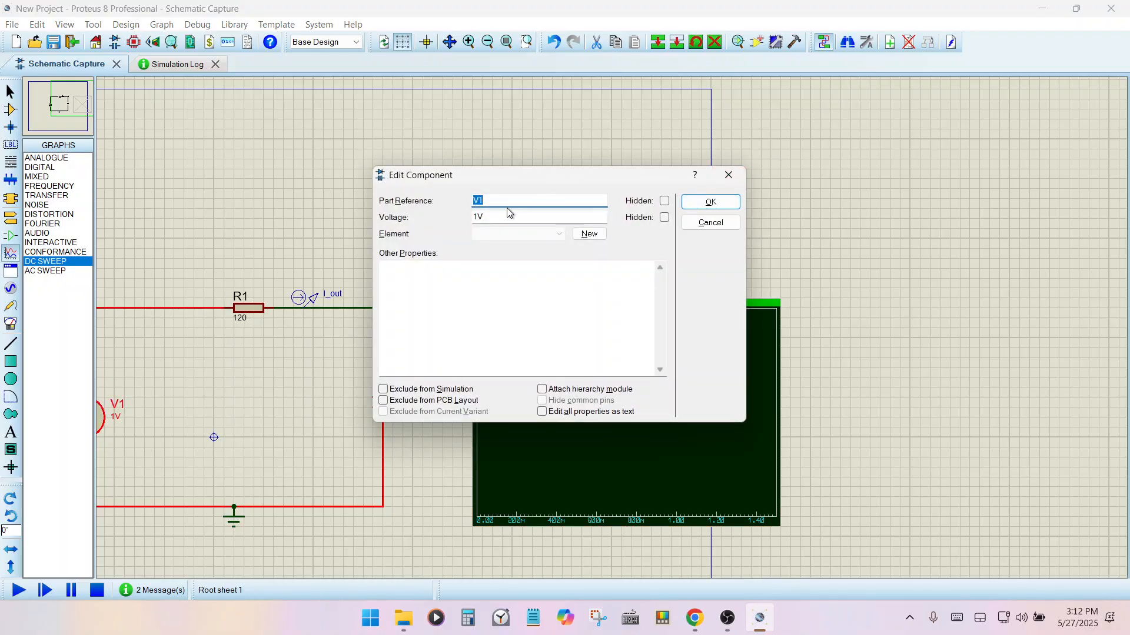
key("Tab")
type("x")
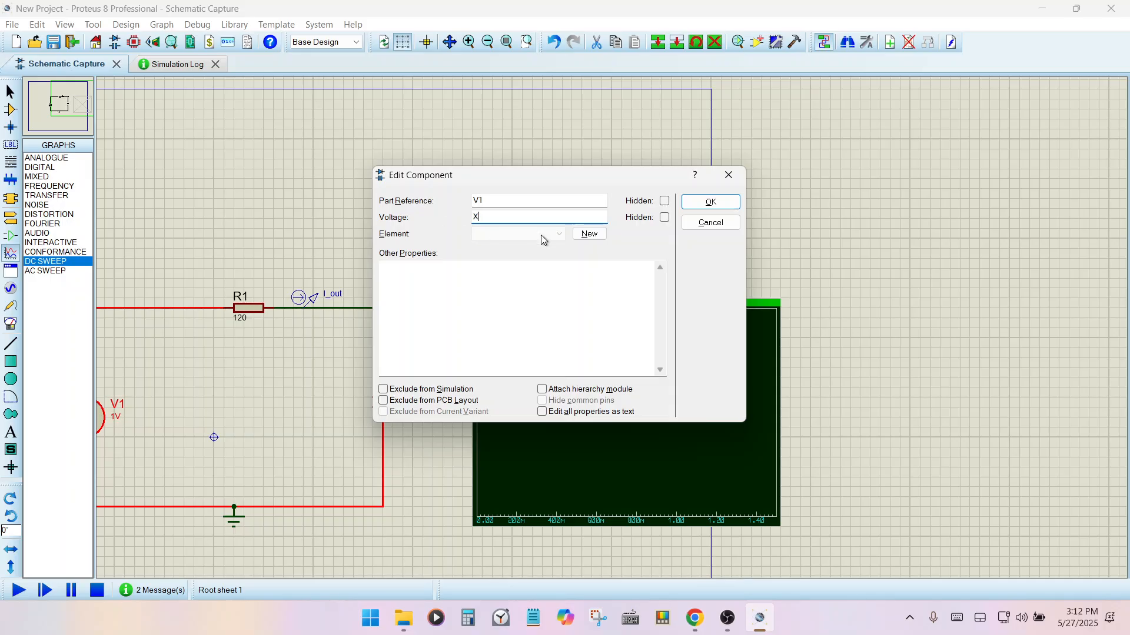
left_click(710, 202)
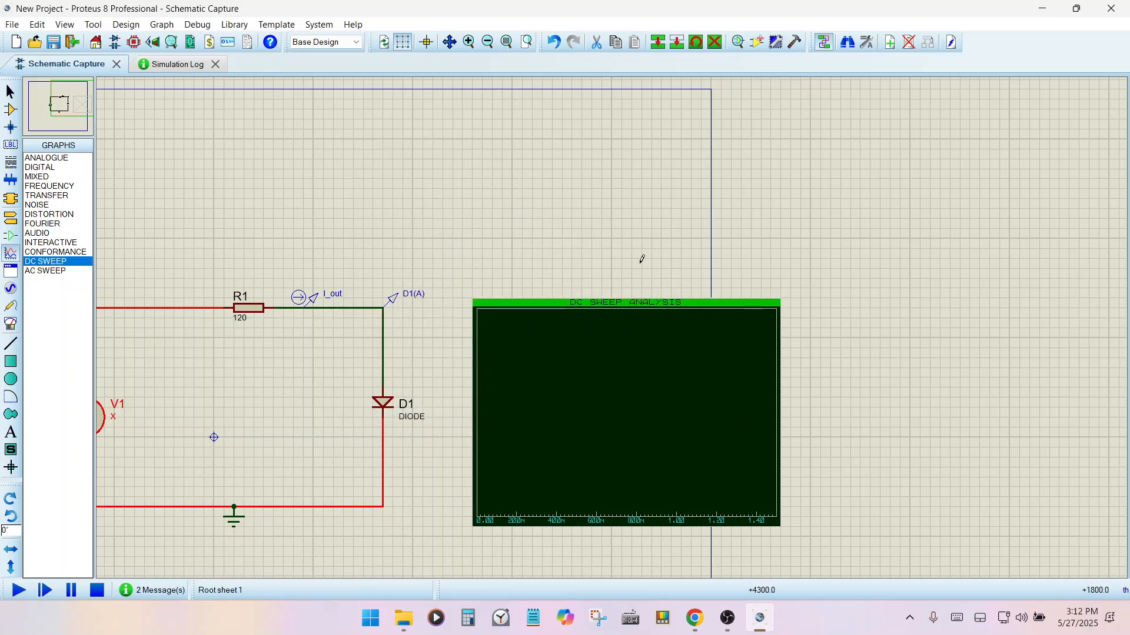
Step: Add the I_out current probe as a trace on the DC sweep graph
right_click(608, 368)
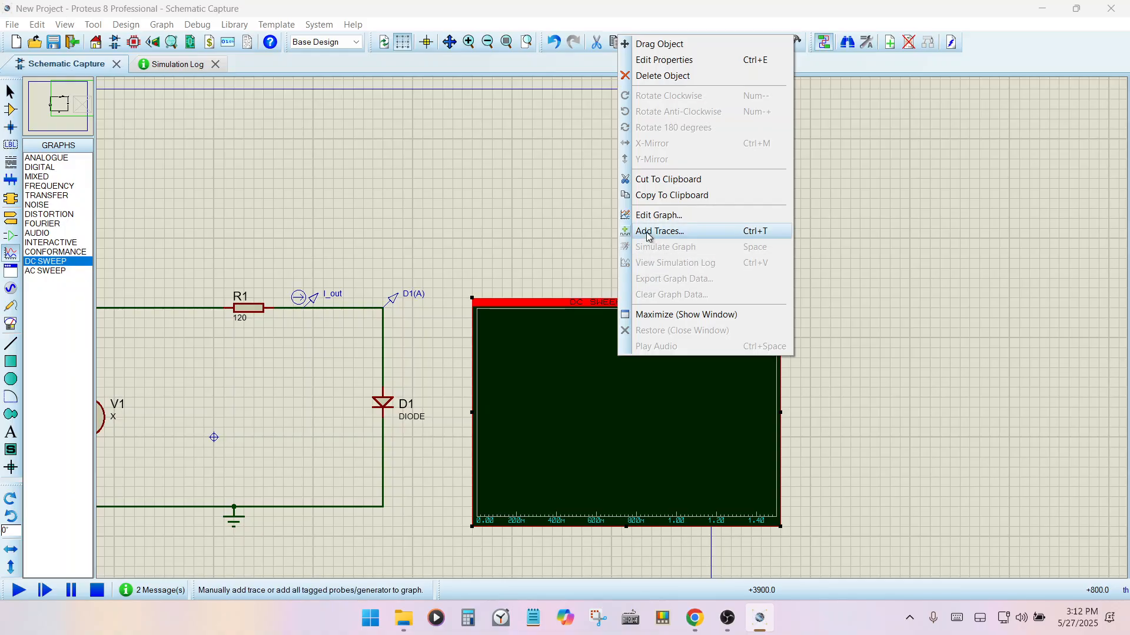
left_click(312, 306)
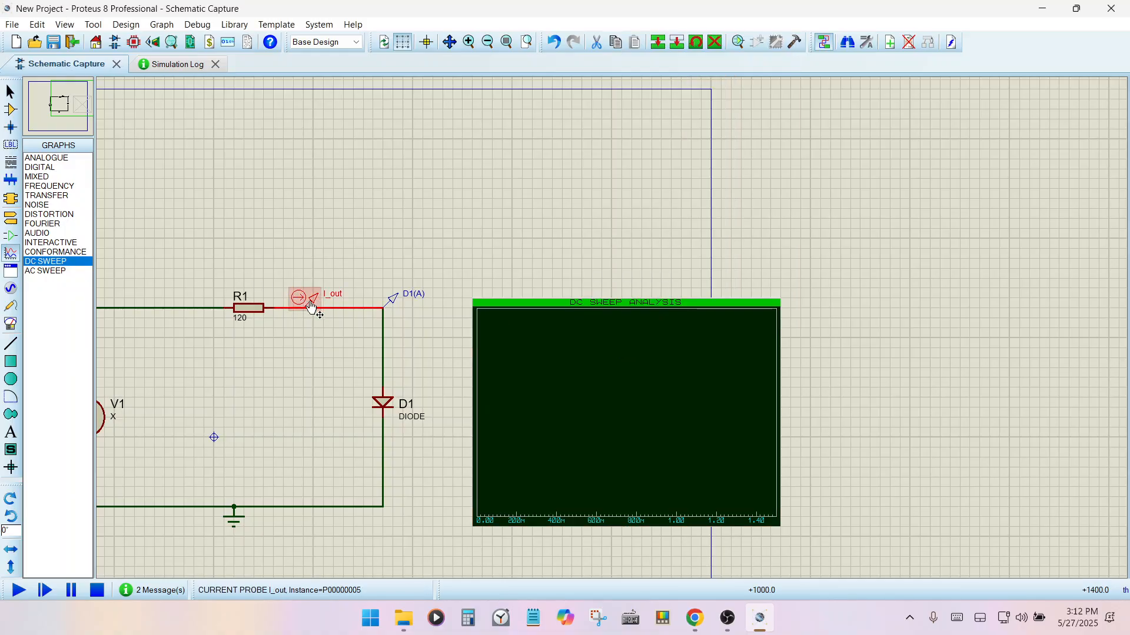
mouse_move(311, 301)
left_mouse_down()
mouse_move(412, 291)
mouse_move(506, 315)
mouse_move(494, 325)
left_mouse_up()
Step: Simulate the DC sweep graph and enlarge it by extending its upper-right corner
right_click(585, 385)
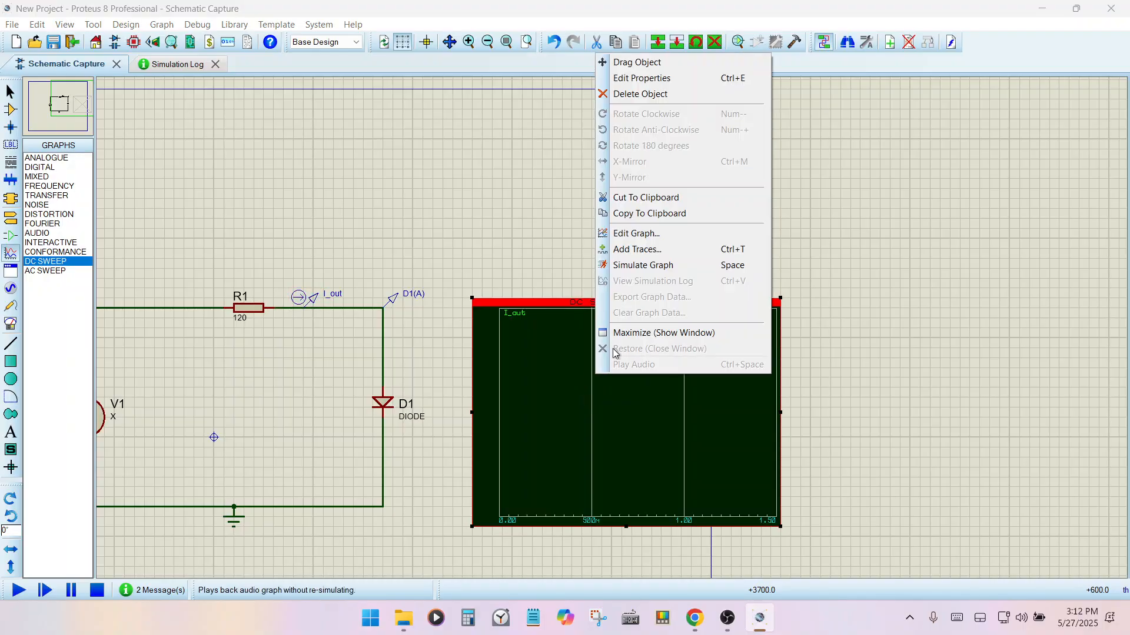
left_click(658, 265)
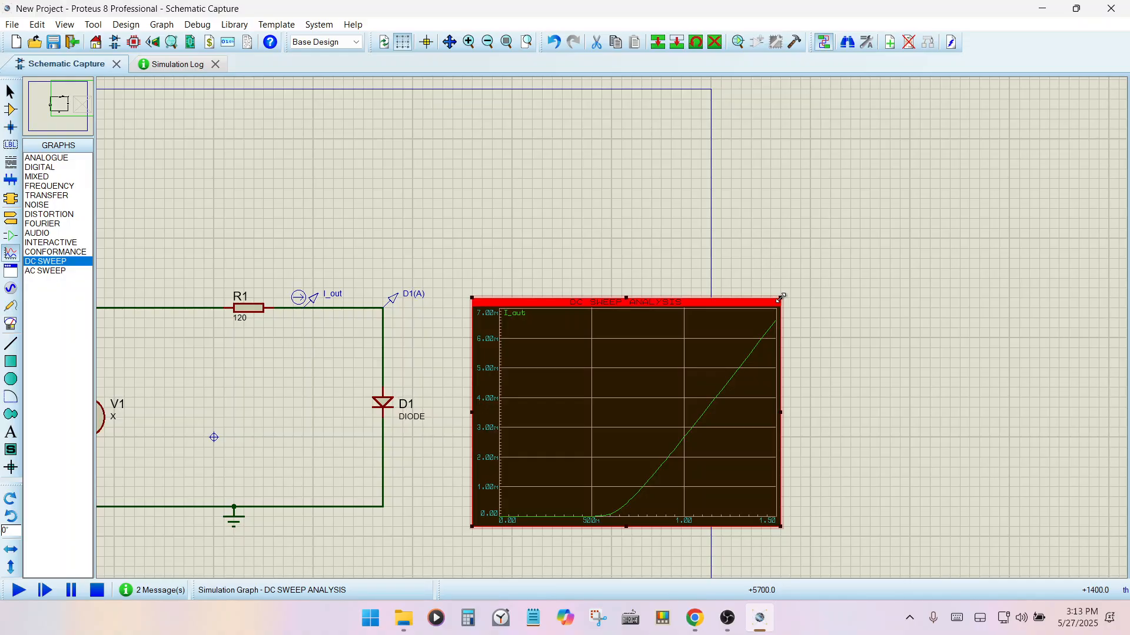
left_click_drag(780, 298, 930, 189)
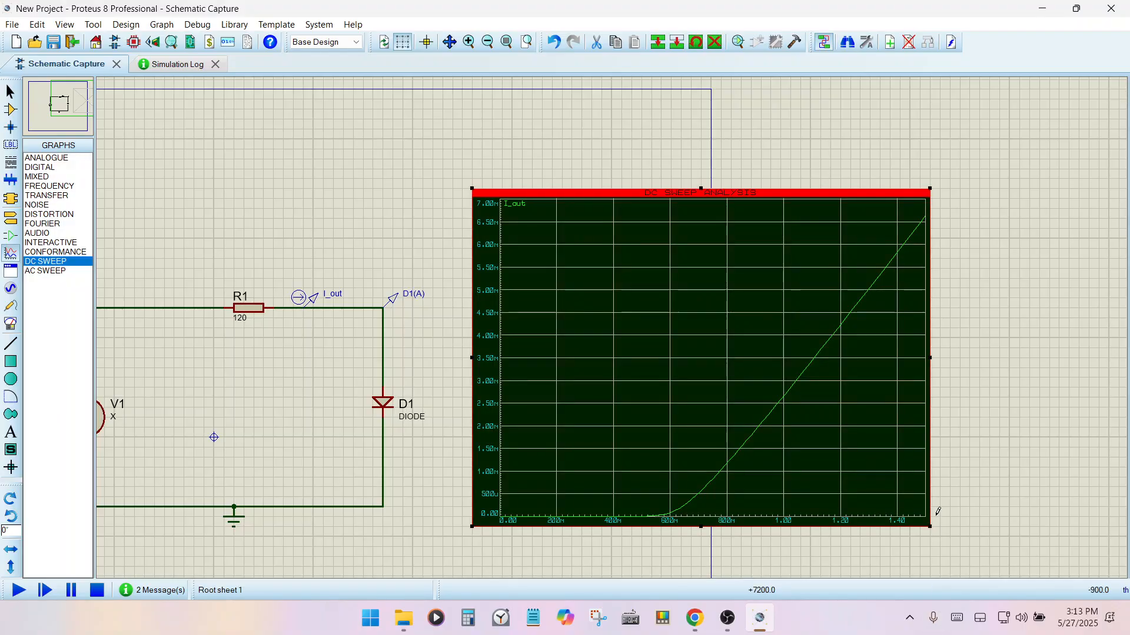
Step: Set the DC sweep graph's stop value to 15
double_click(786, 436)
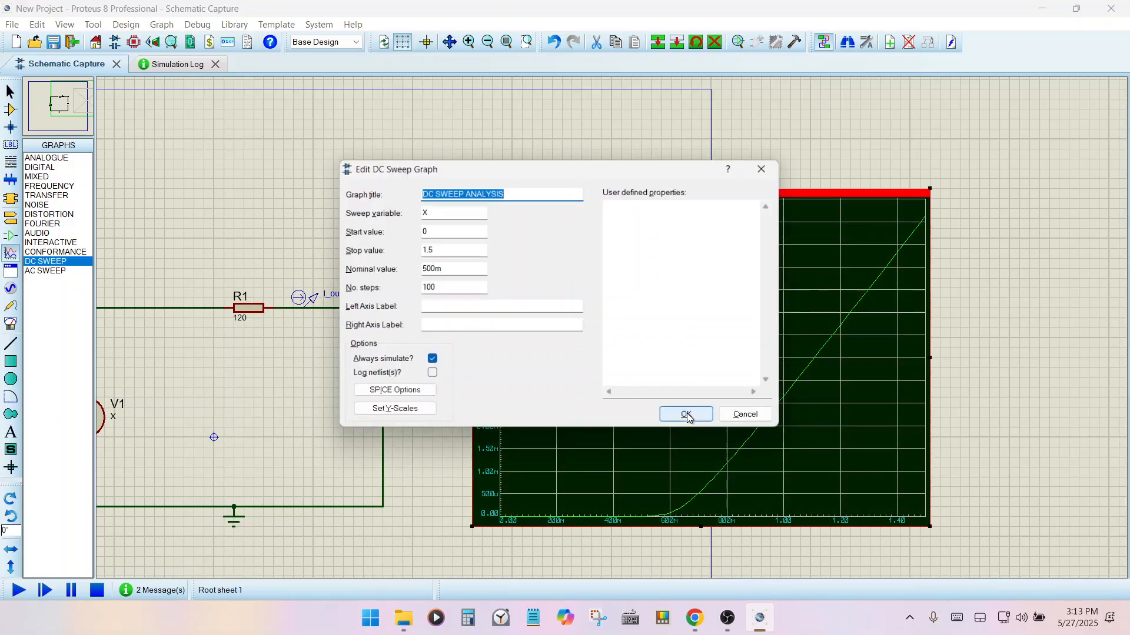
left_click(443, 249)
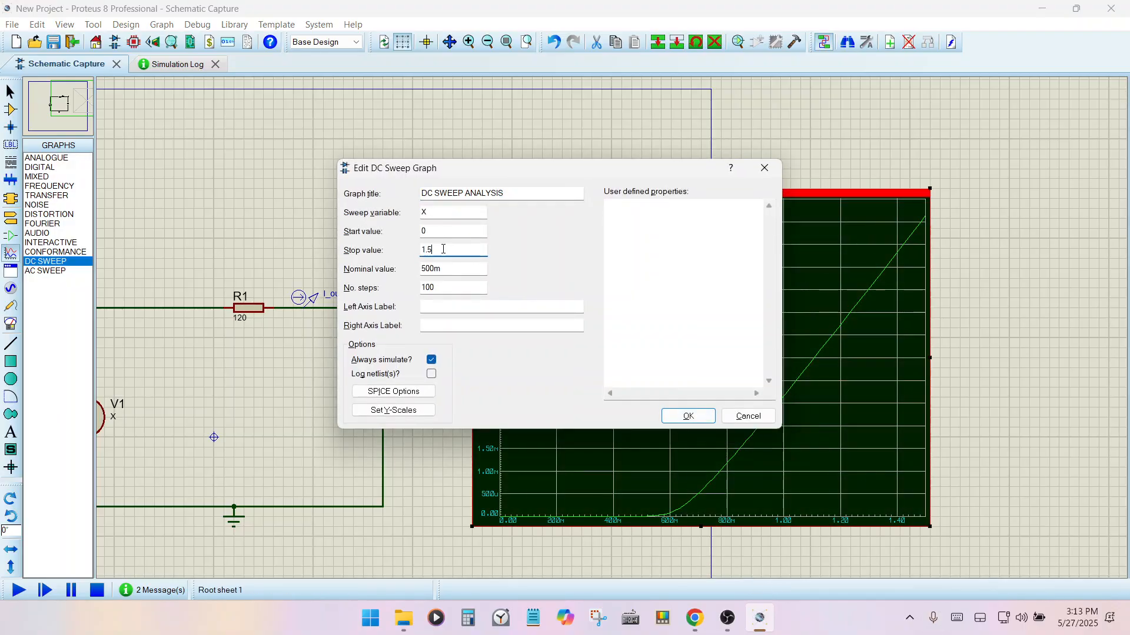
left_click(687, 416)
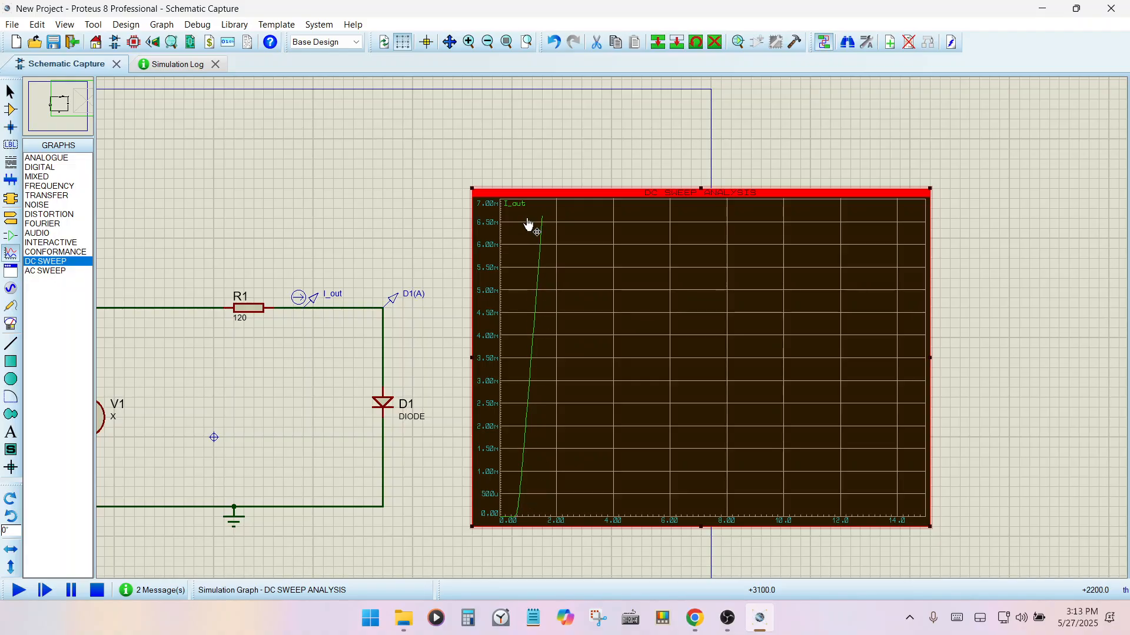
Step: Return the DC sweep graph's stop value to 1.5
double_click(574, 321)
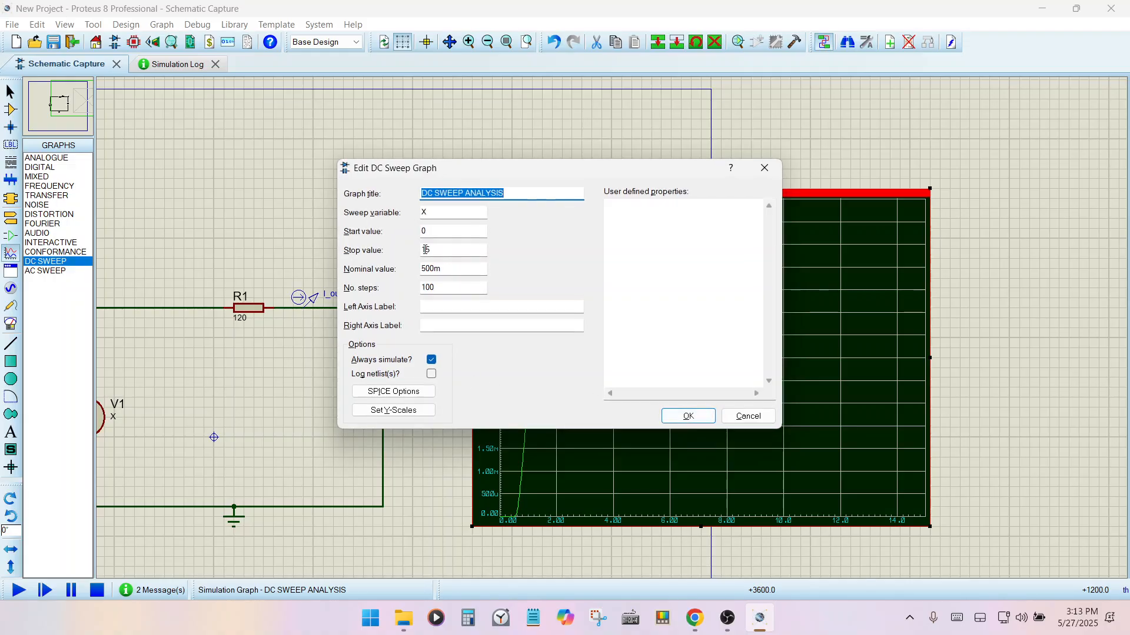
left_click(426, 249)
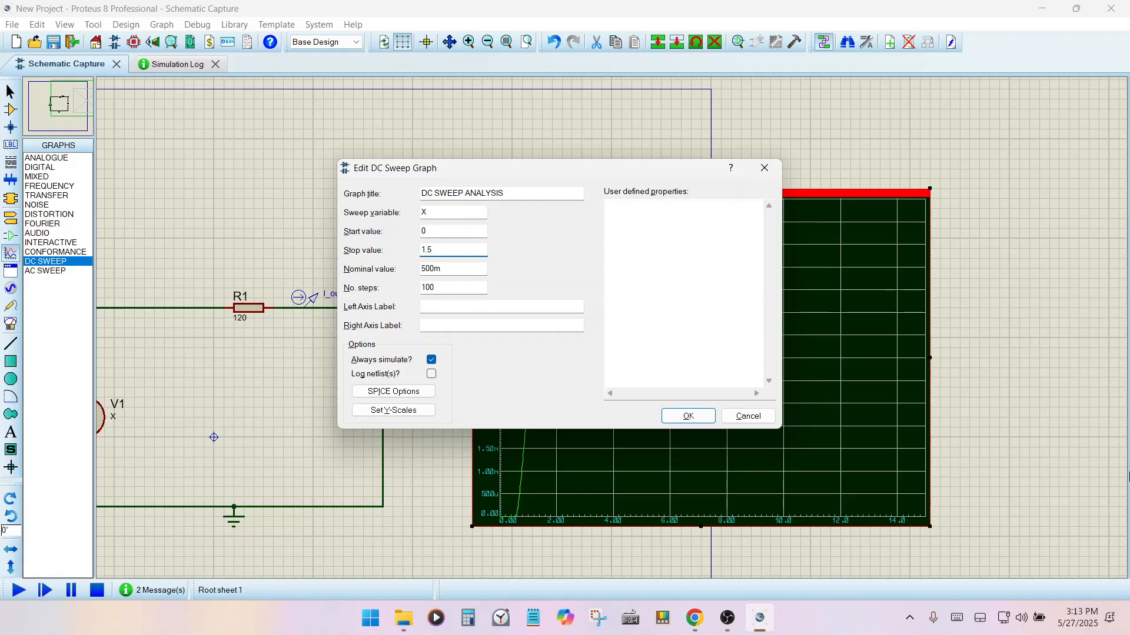
left_click(682, 416)
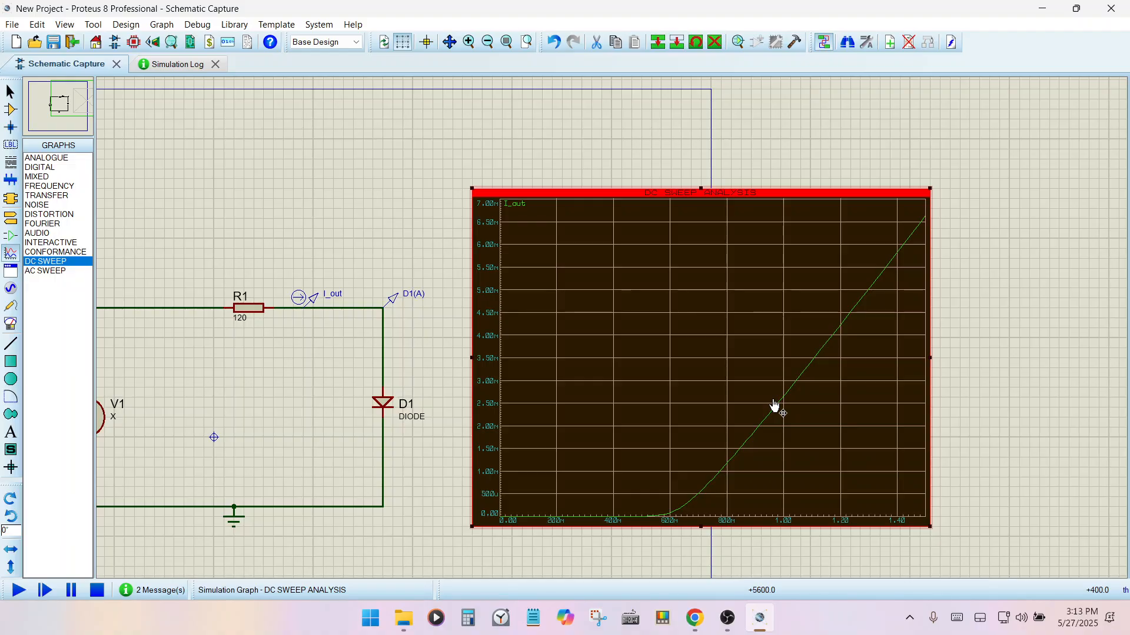
right_click(671, 333)
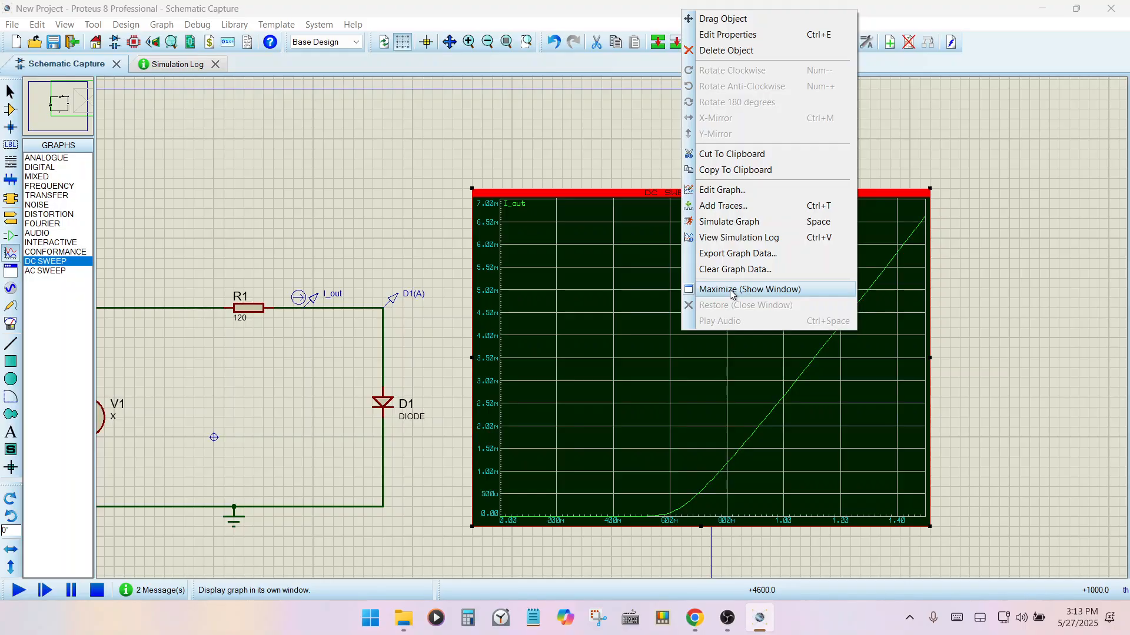
left_click(1024, 353)
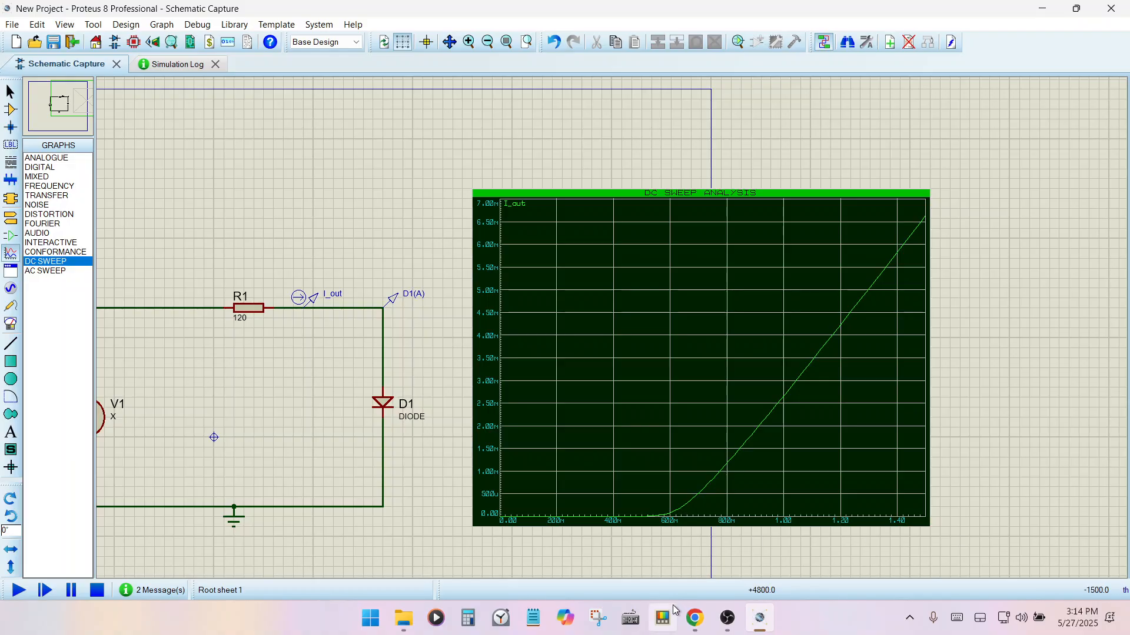
mouse_move(693, 618)
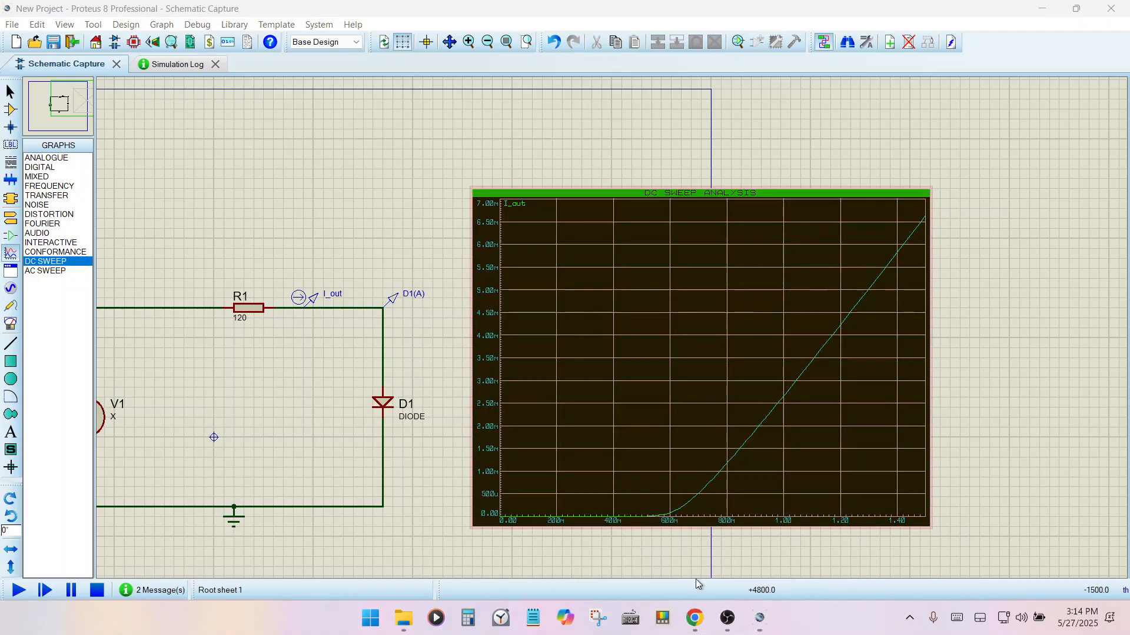
left_click(617, 545)
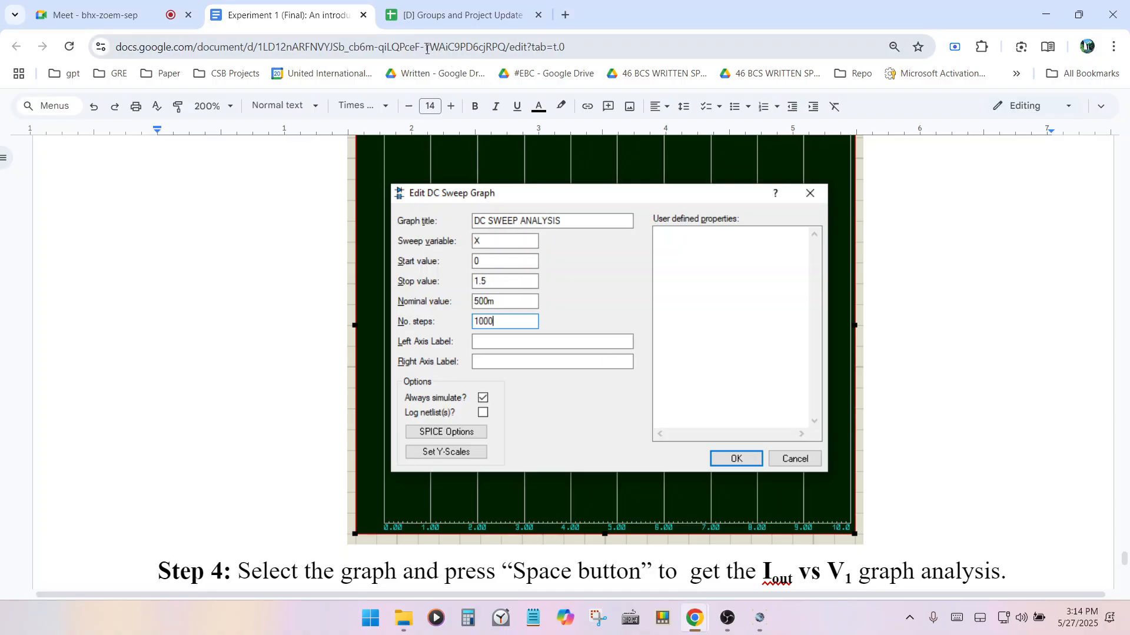
left_click(93, 6)
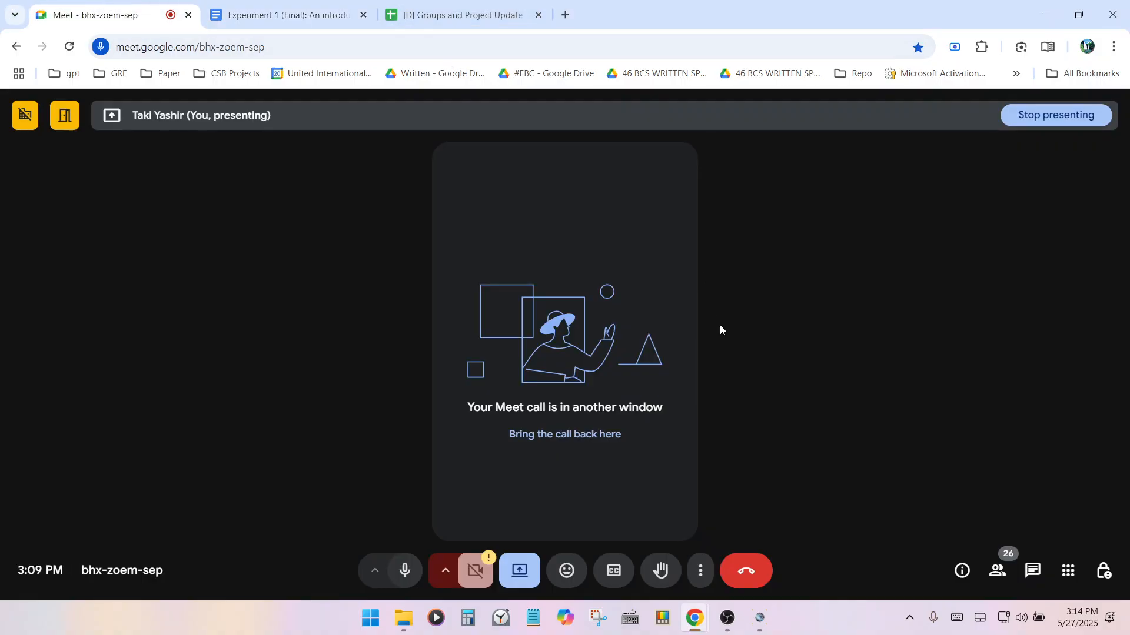
left_click(1041, 14)
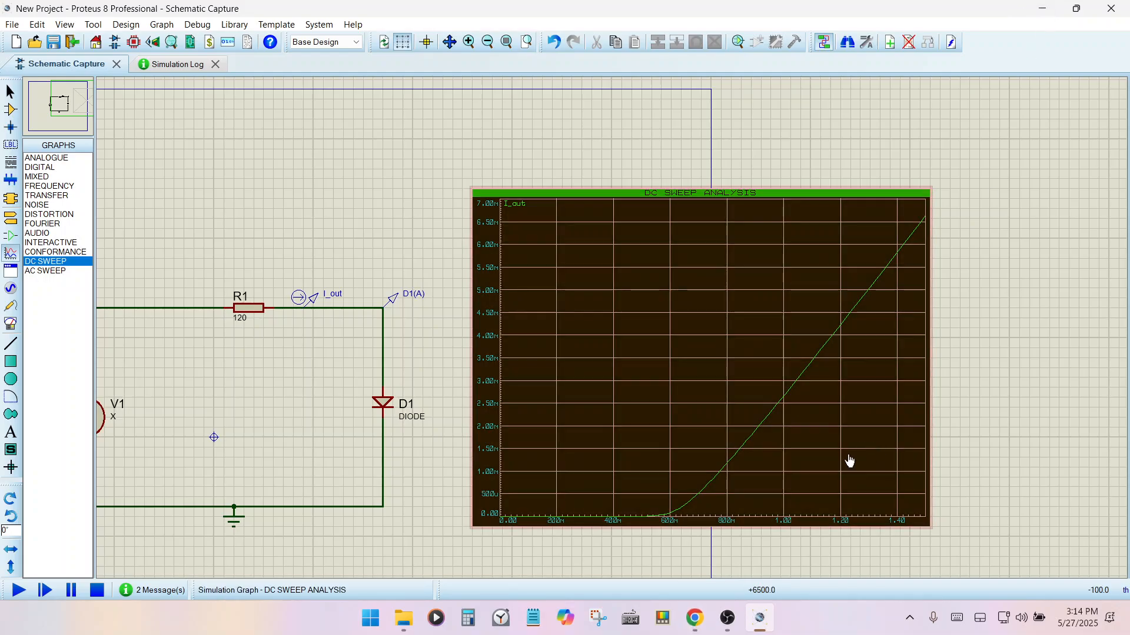
left_click(773, 522)
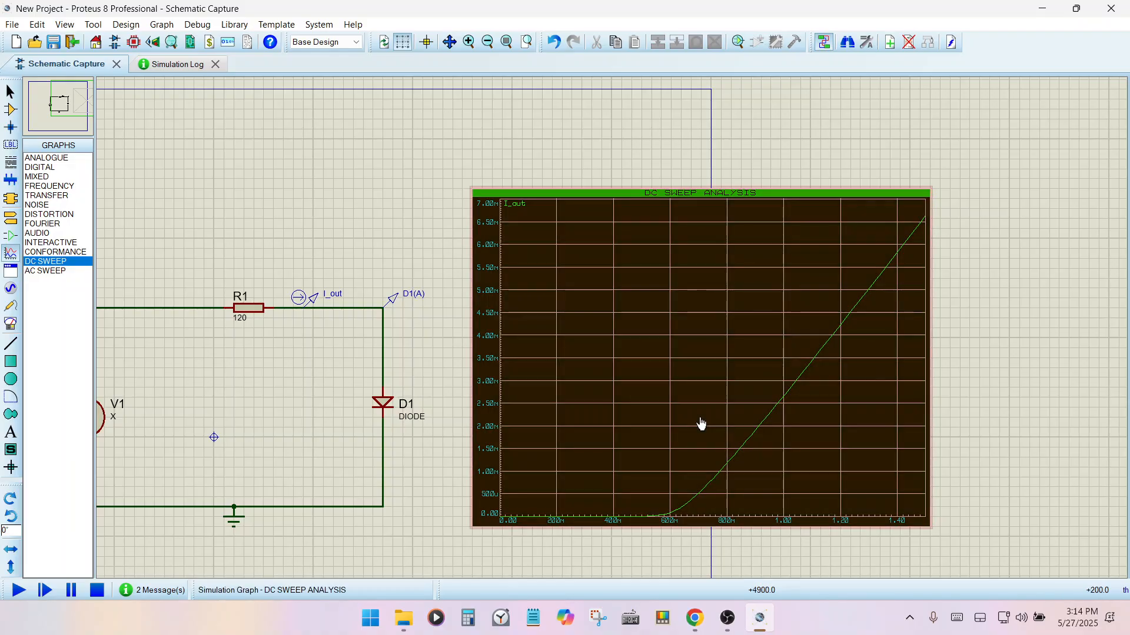
Step: Maximize the DC sweep graph into its own window and place the cursor on the I_out curve at X = 1.40
right_click(648, 347)
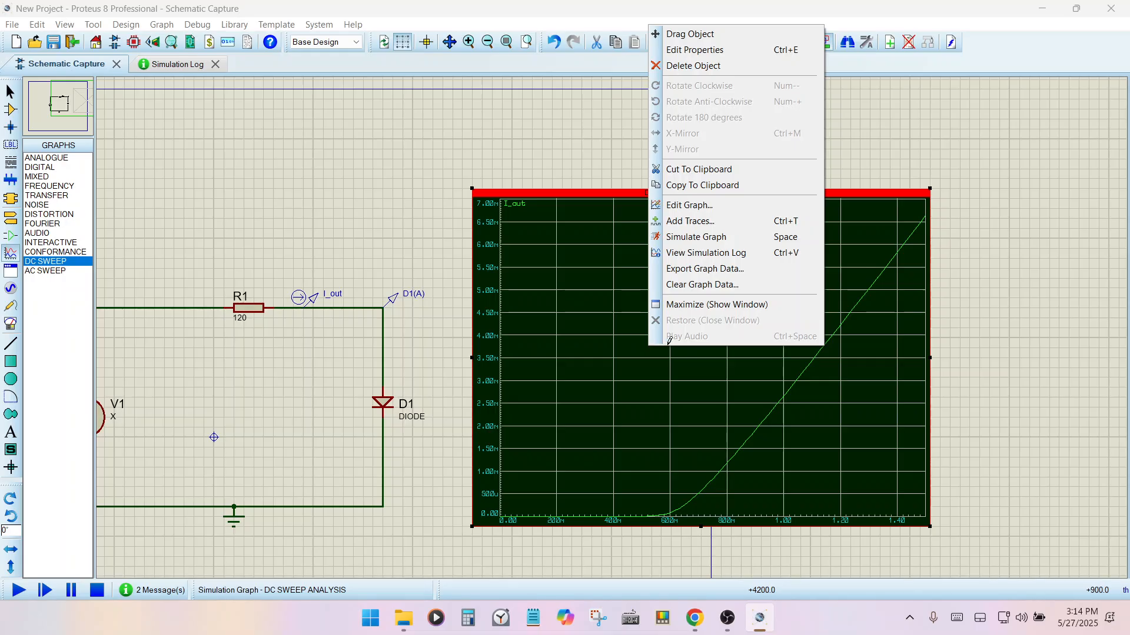
left_click(707, 311)
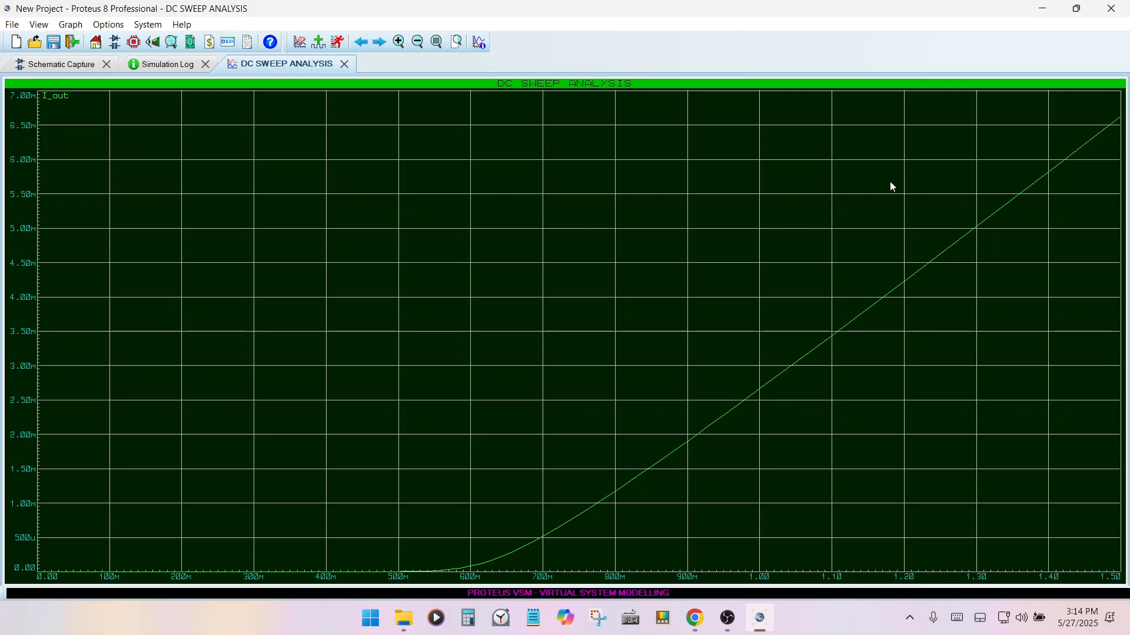
left_click(1048, 172)
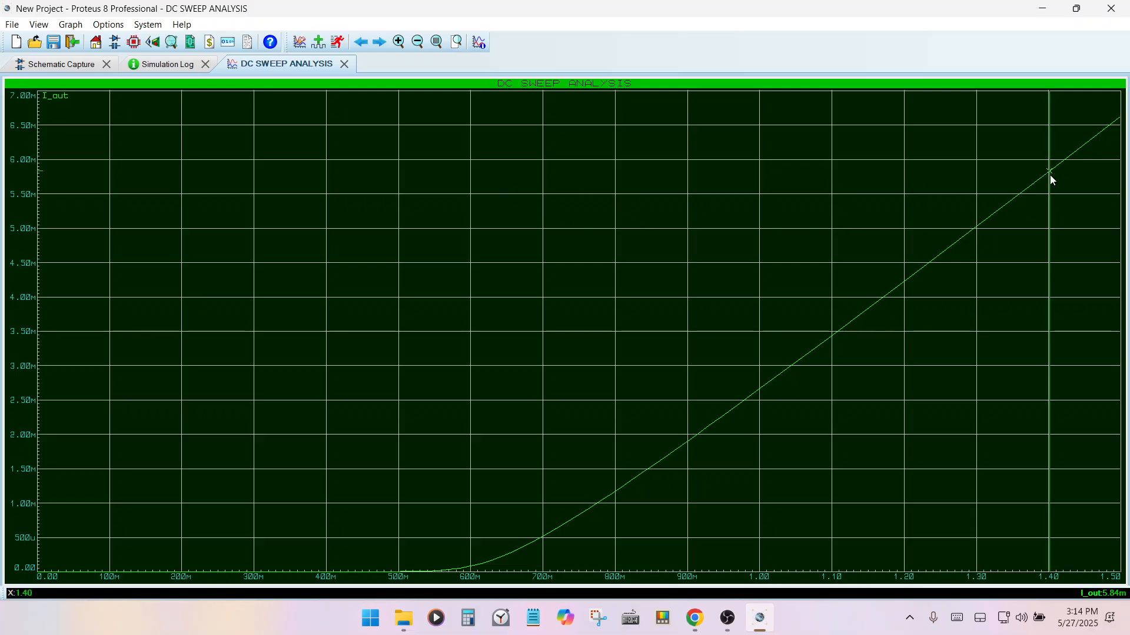
left_click(1048, 172)
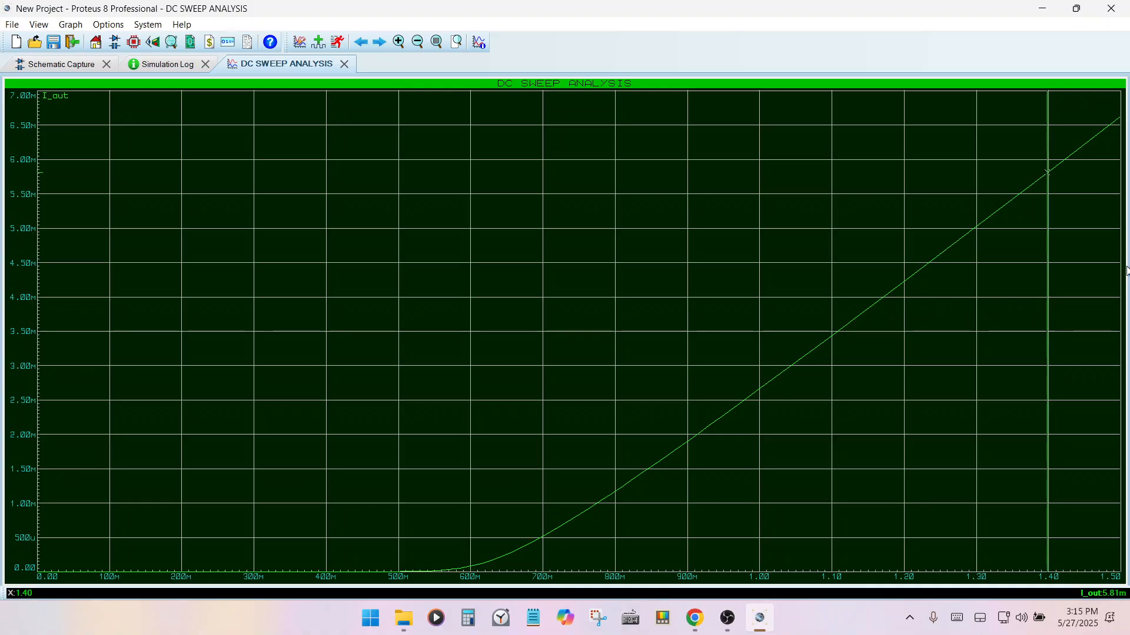
Step: Move the cursor along the I_out curve between X = 1.28 and 1.40 to read the current at each sweep voltage
key("Right")
key("Left")
key("Left")
key("Left")
key("Left")
key("Left")
key("Left")
key("Left")
key("Left")
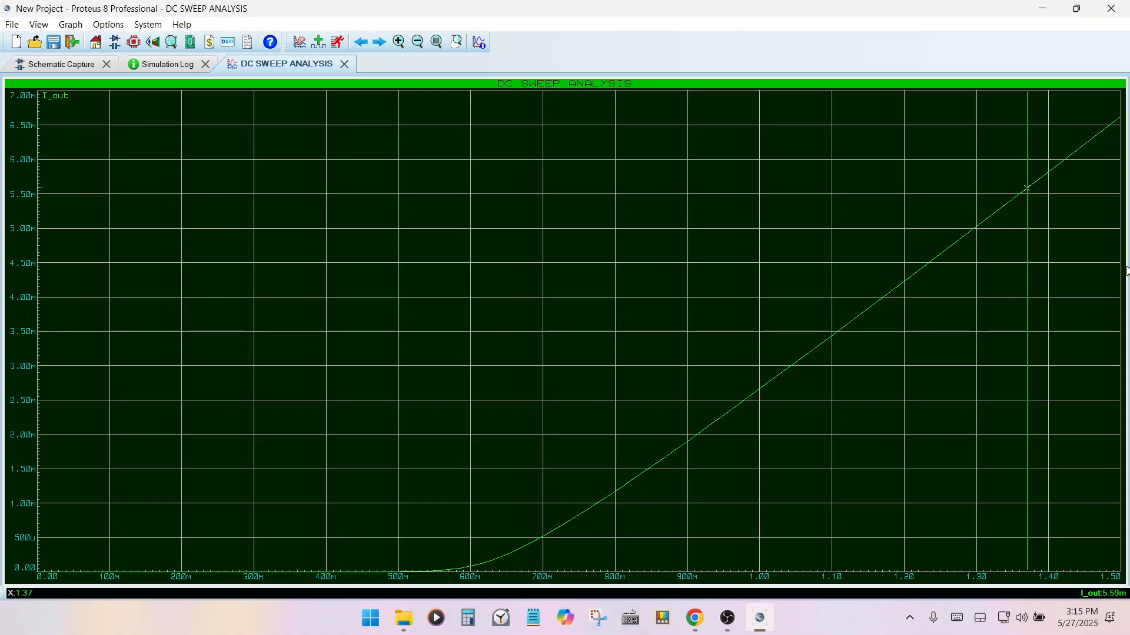
key("Left")
key("Left")
key("Left")
key("Left")
key("Left")
key("Left")
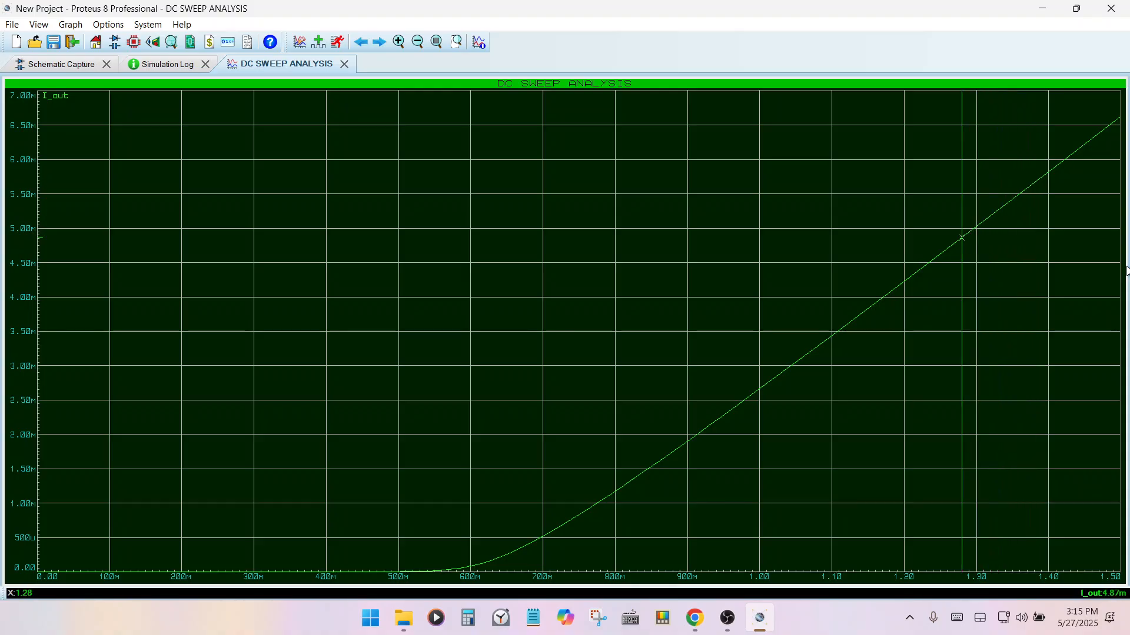
key("Right")
key("Right")
key("Right")
key("Right")
key("Right")
key("Right")
key("Right")
key("Right")
key("Right")
key("Right")
key("Right")
key("Right")
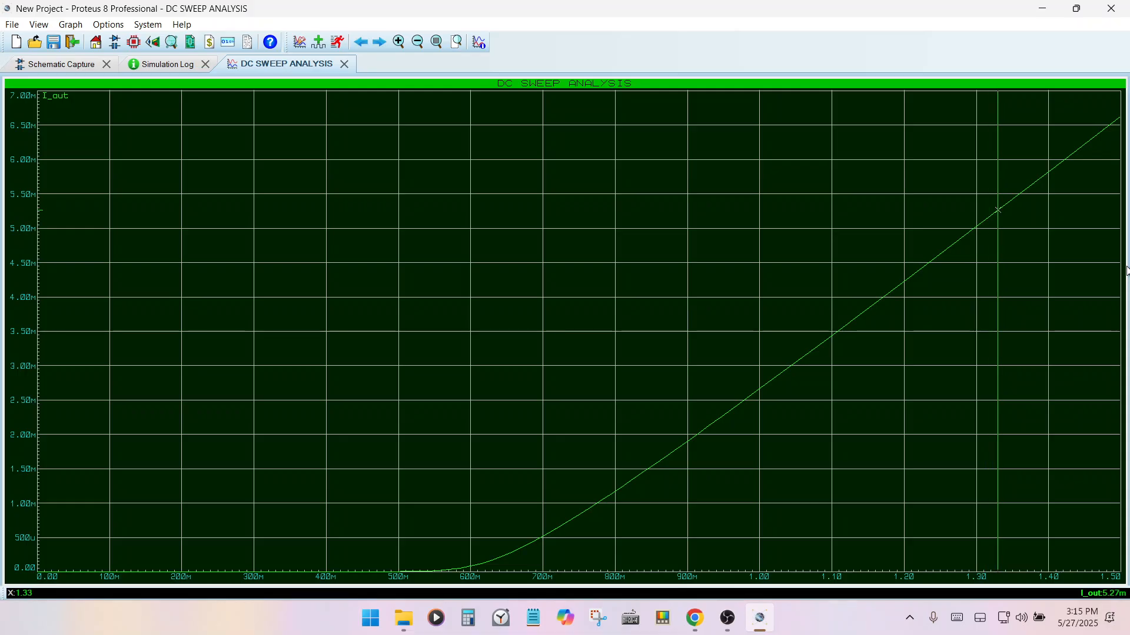
key("Right")
key("Right")
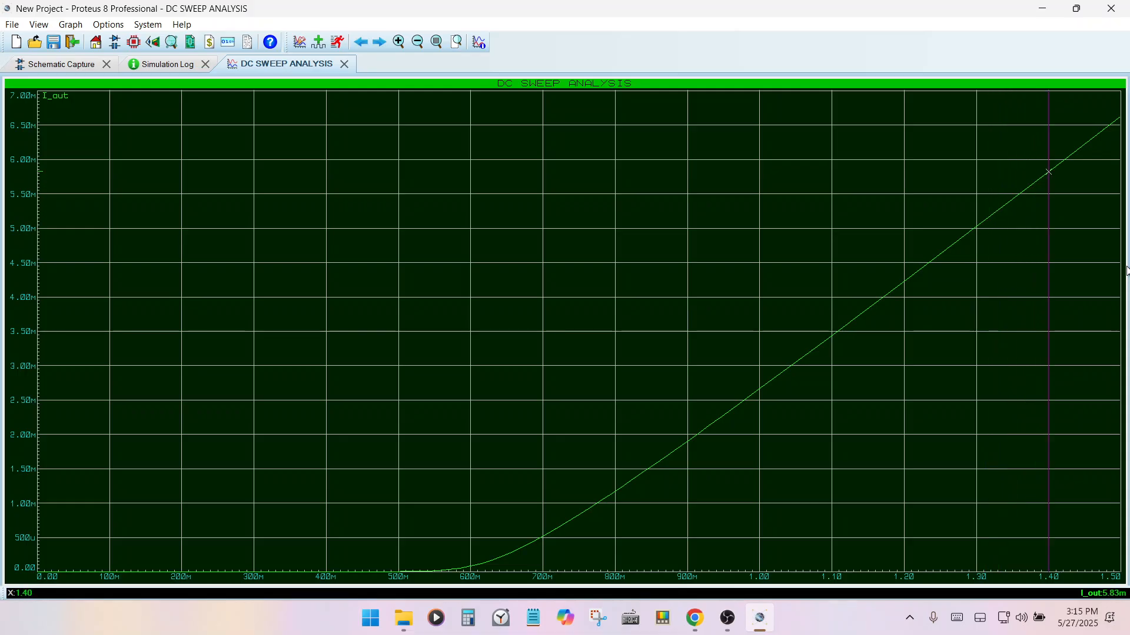
Step: Place the cursor on the I_out curve at X = 1.40 and X = 1.15 to read the current at each voltage
left_click(1039, 184)
left_click(1047, 174)
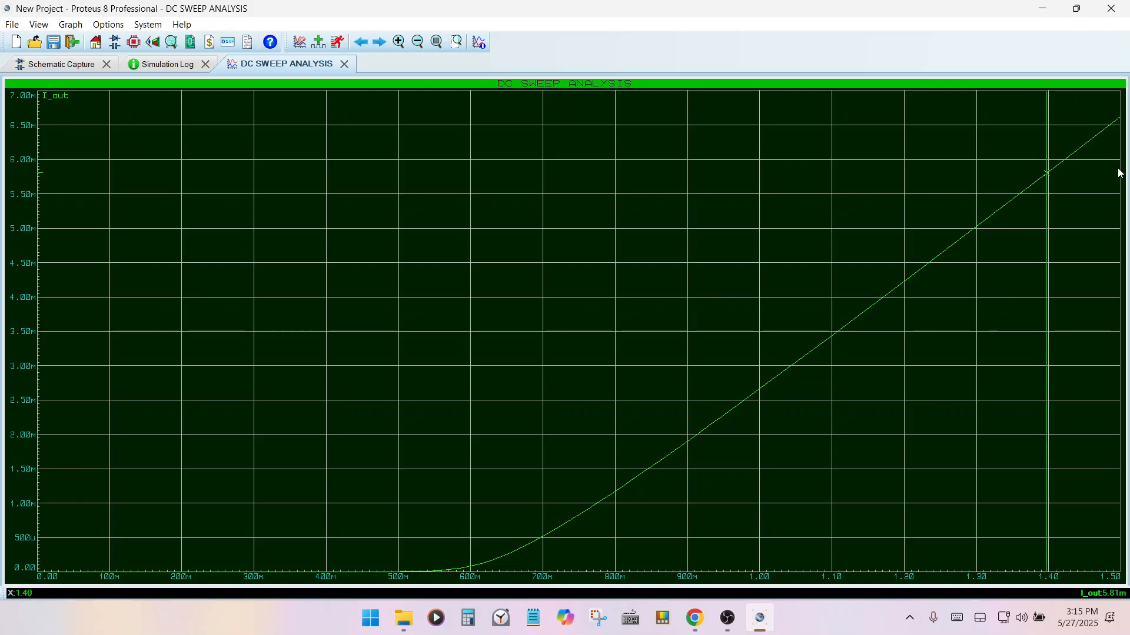
key("Right")
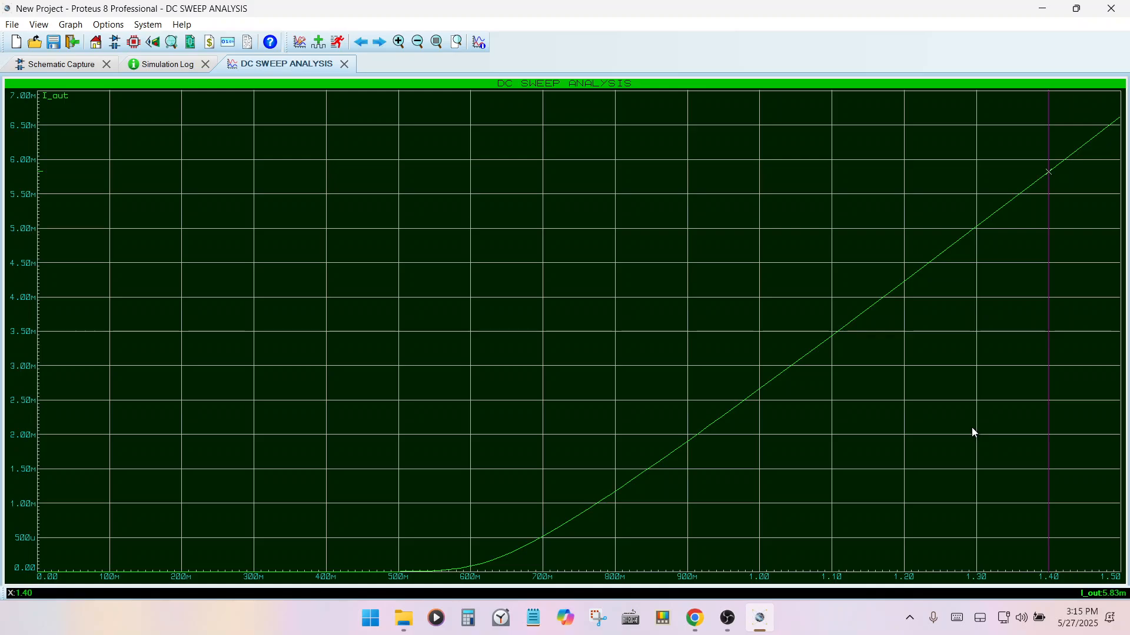
left_click(868, 312)
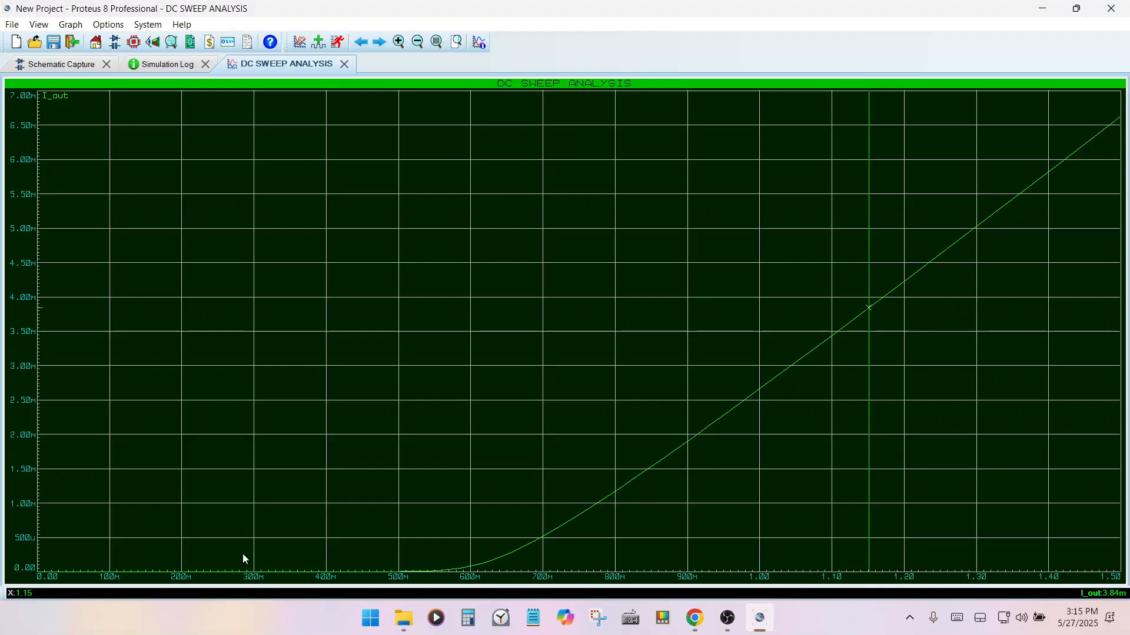
left_click(861, 317)
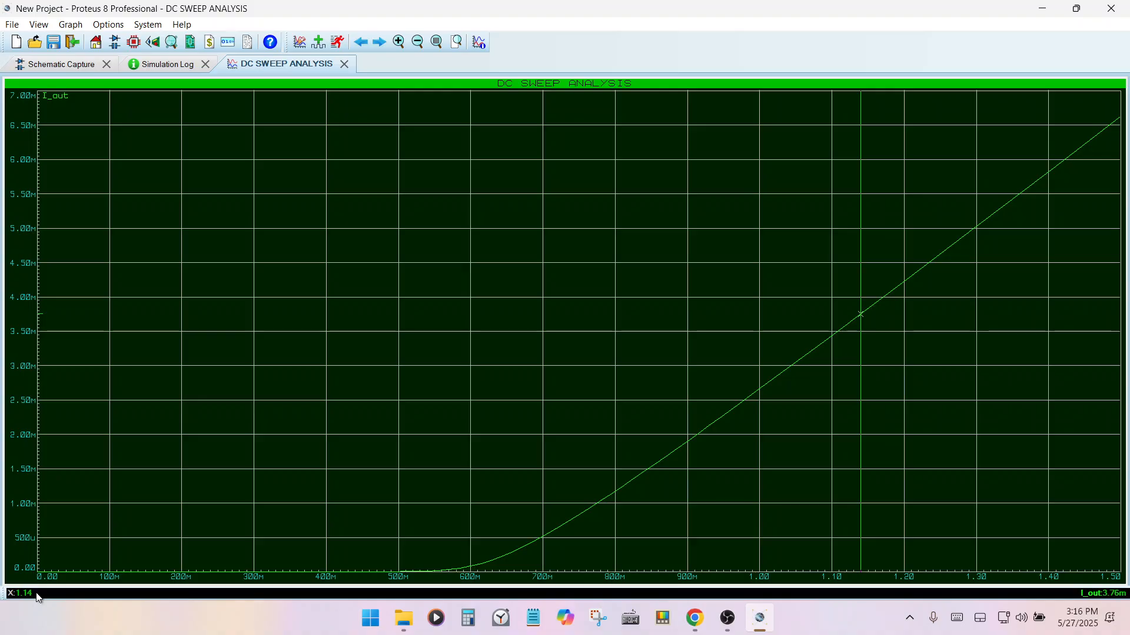
key("Right")
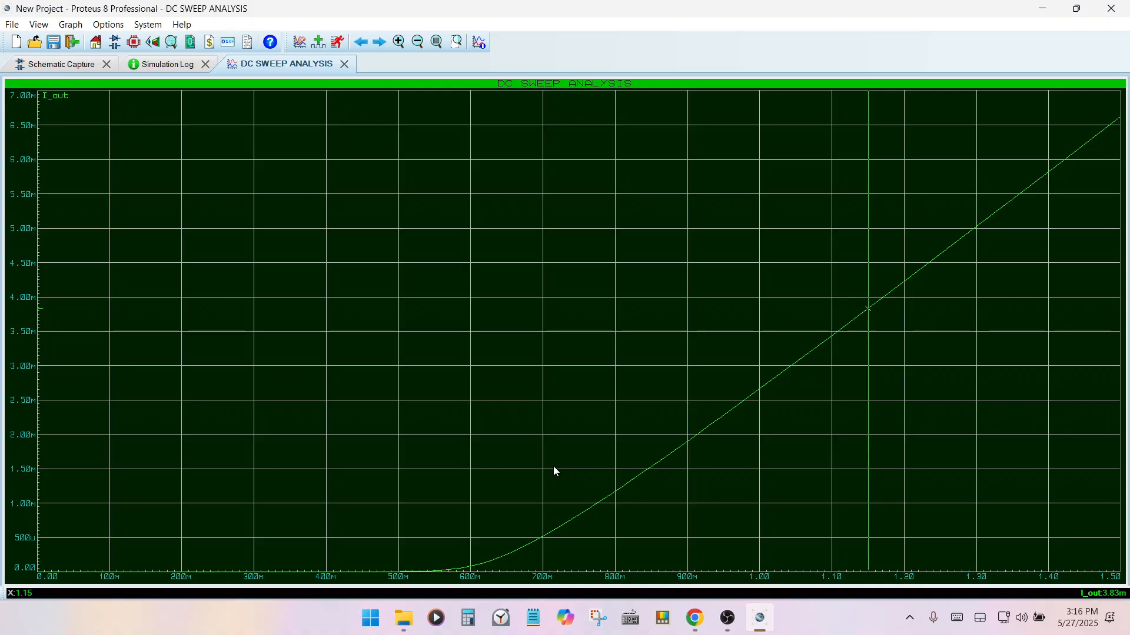
Step: View the simulation log, return to the DC sweep graph and look through its available menu commands
left_click(483, 43)
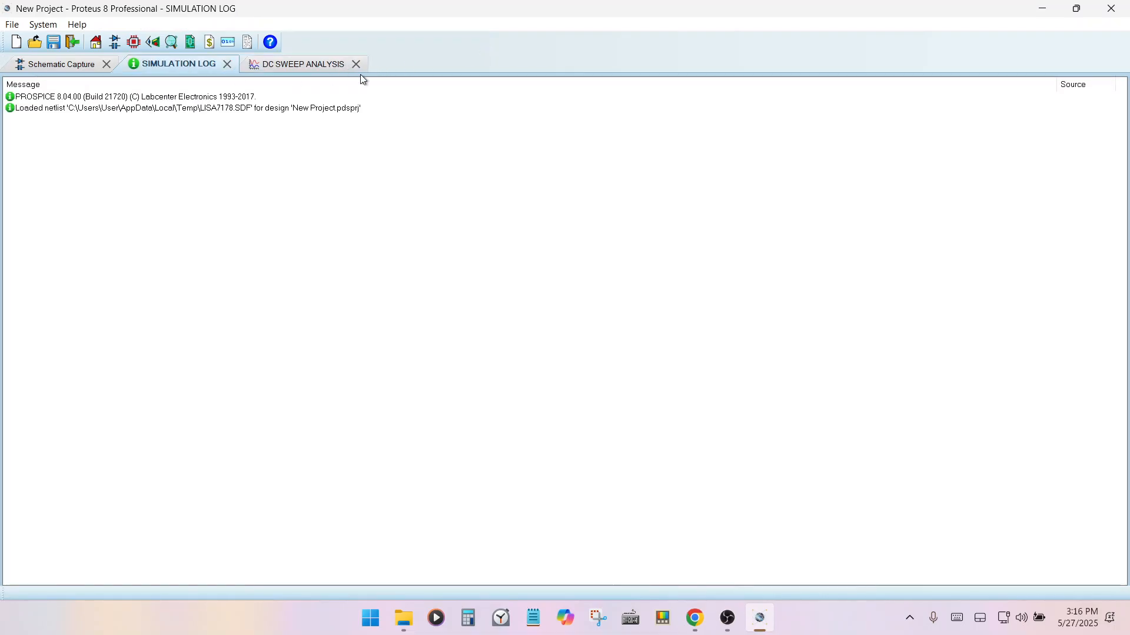
left_click(298, 64)
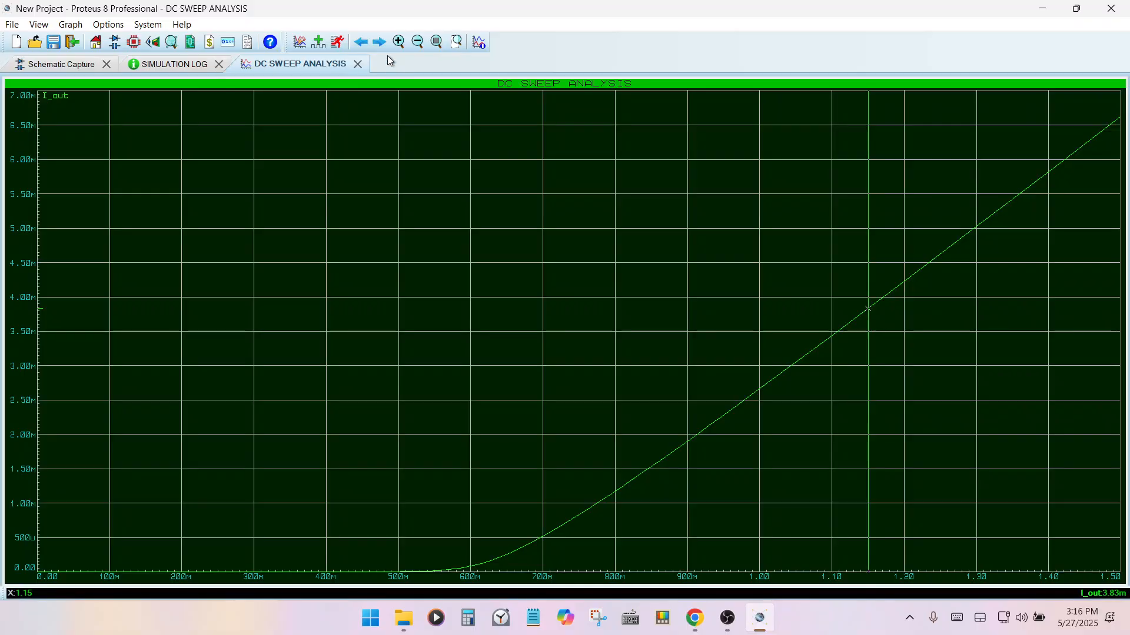
left_click(75, 26)
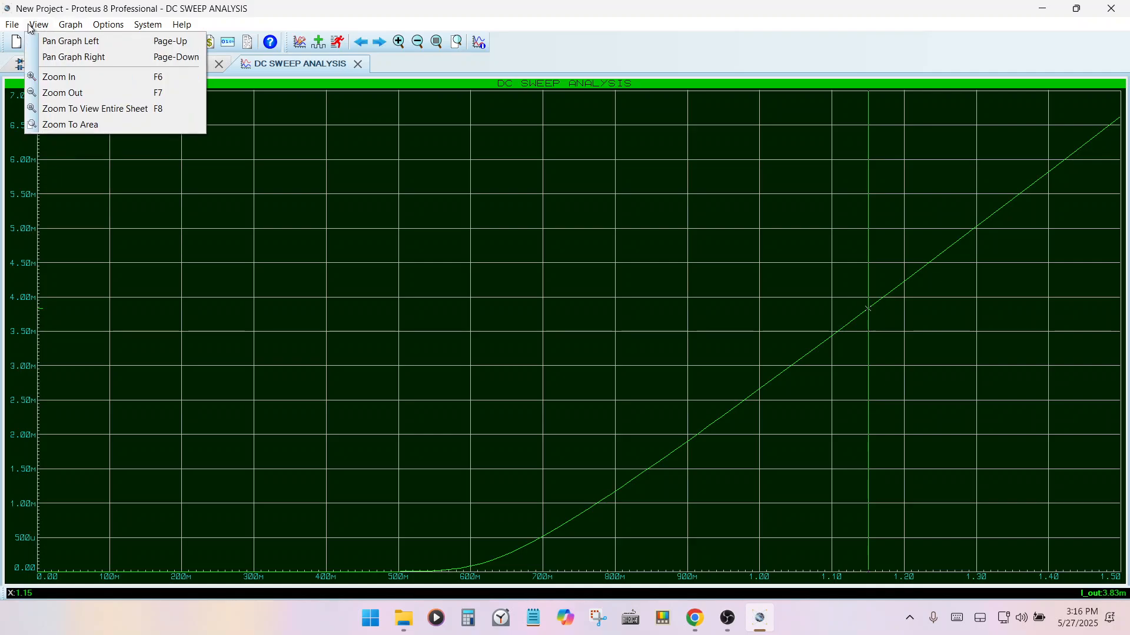
mouse_move(15, 29)
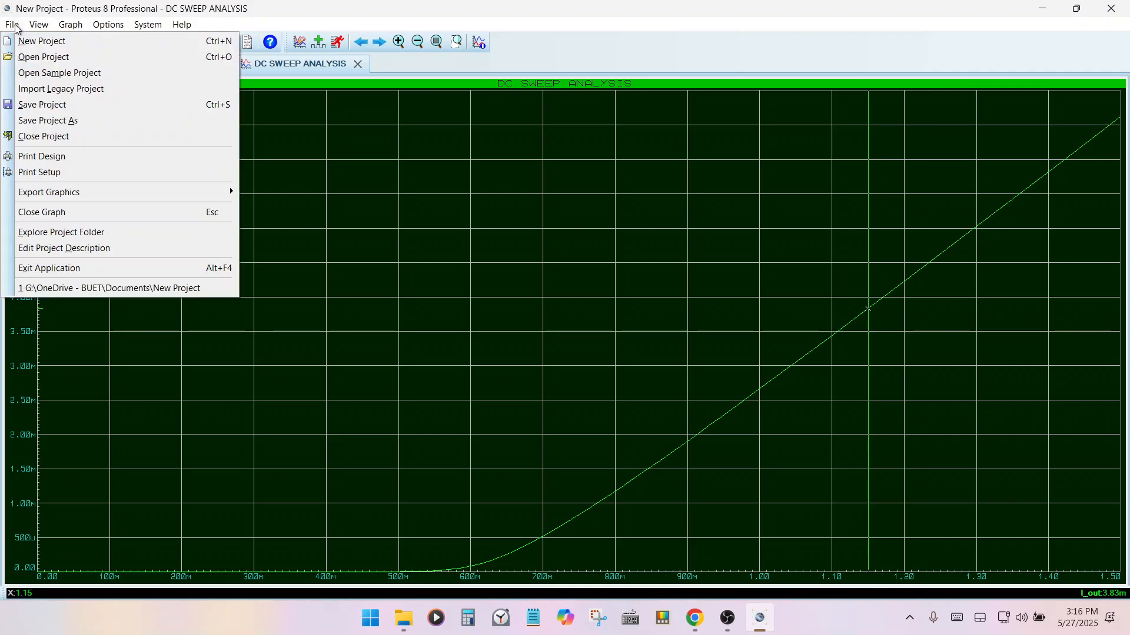
left_click(296, 68)
Step: Close the maximized DC sweep graph window and delete the graph from the schematic
left_click(80, 66)
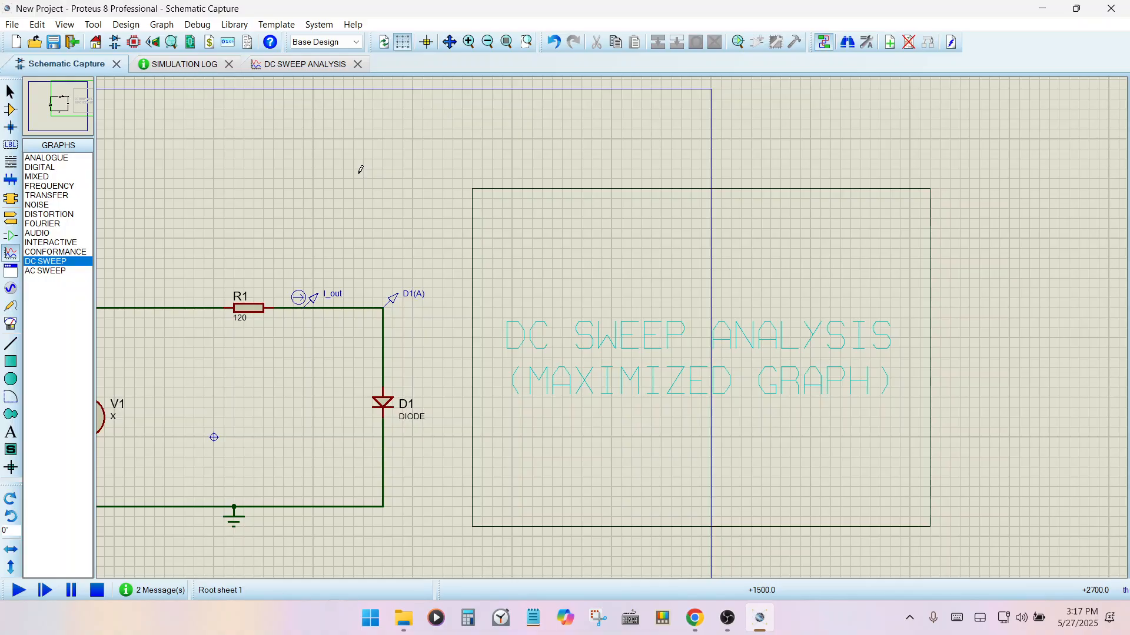
scroll(548, 347, "down", 2)
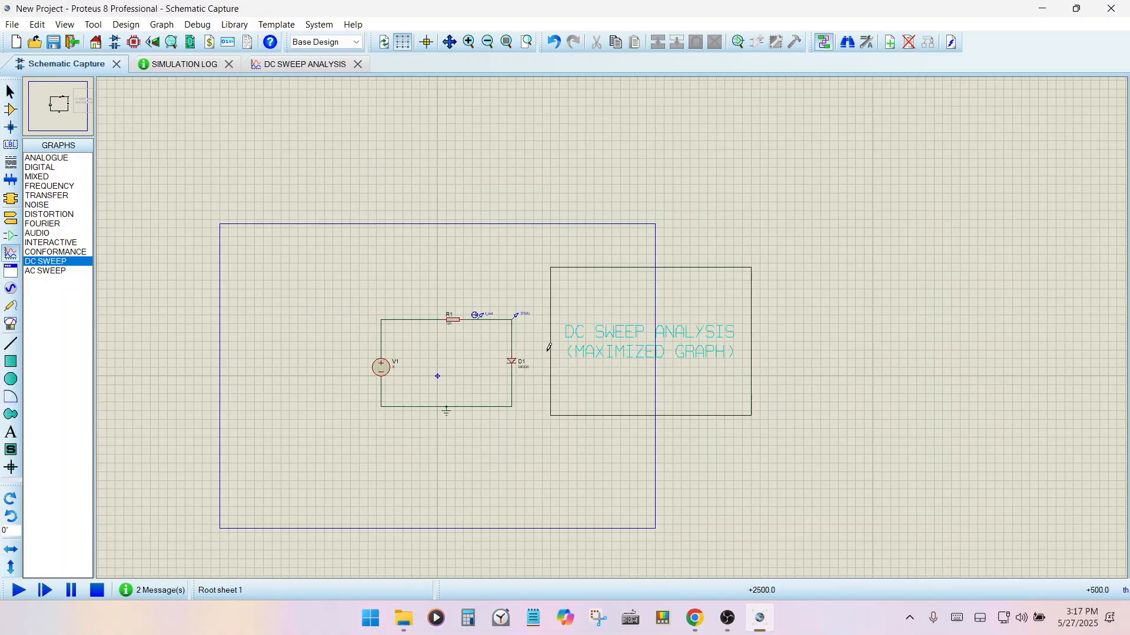
scroll(550, 346, "up", 1)
left_click(357, 63)
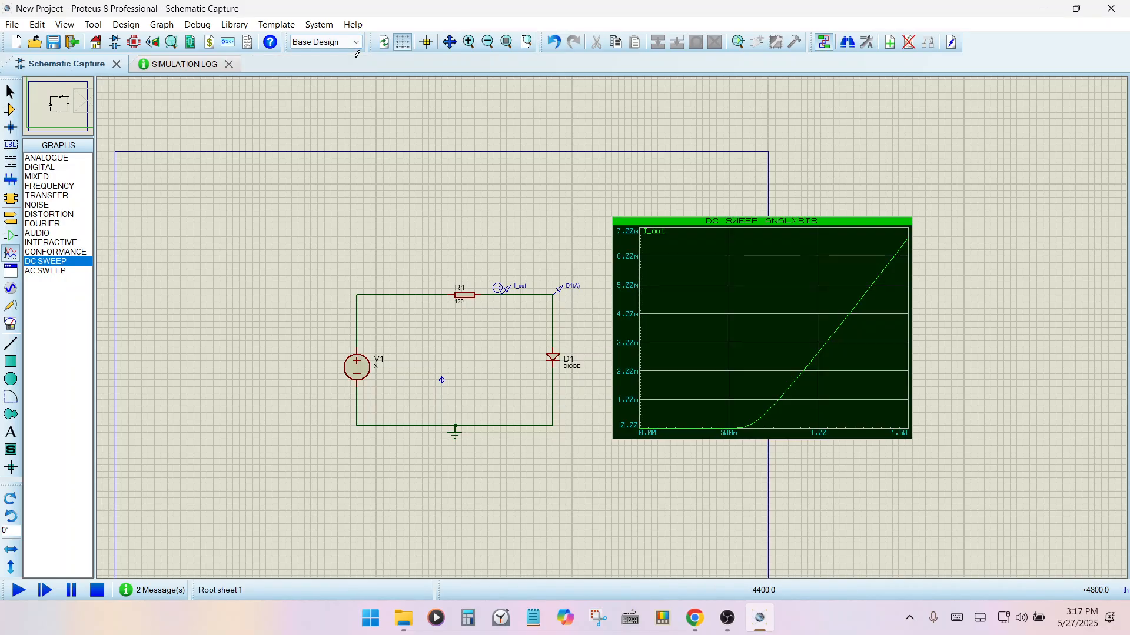
left_click(752, 345)
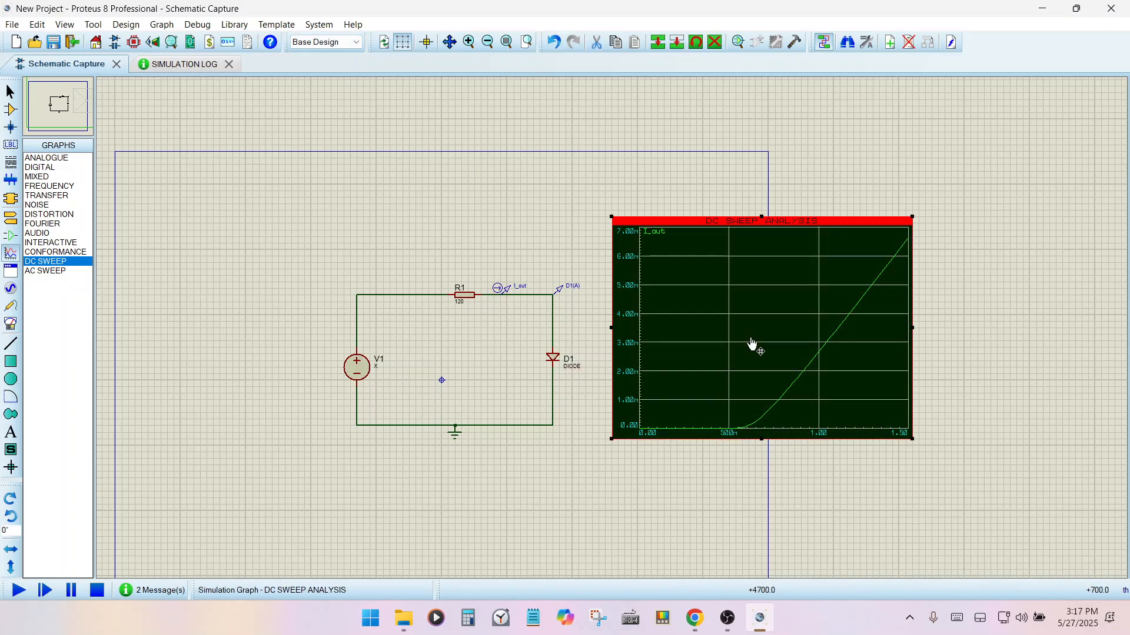
key("Delete")
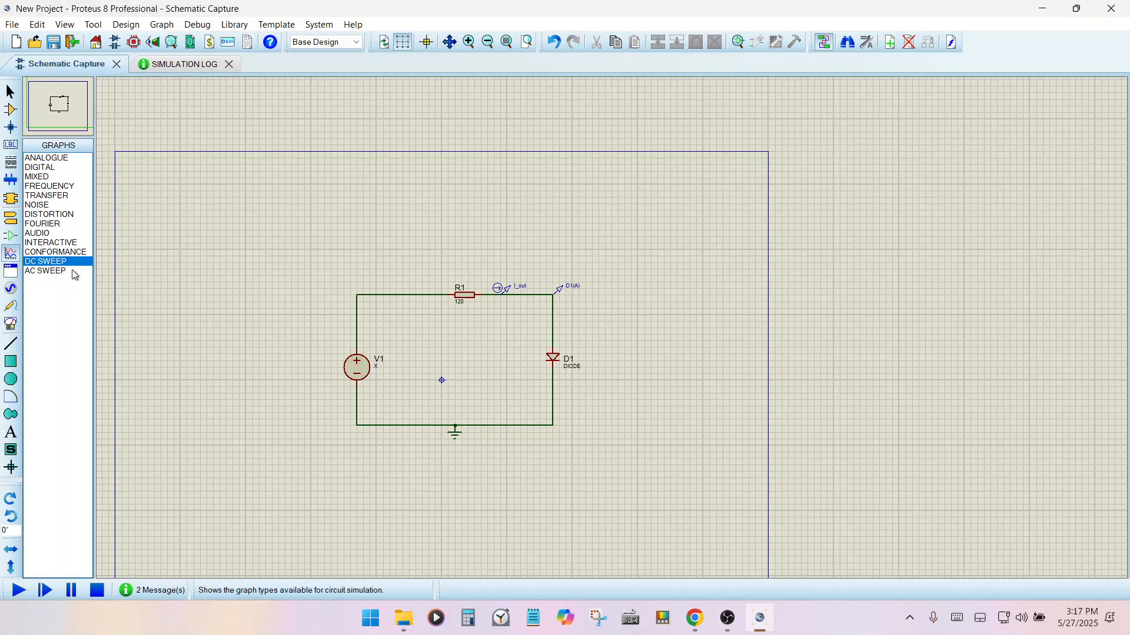
Step: Place a new DC sweep graph beside the diode circuit with stop value 1.5, nominal value 1 and 10 steps
left_click_drag(618, 250, 855, 459)
double_click(781, 399)
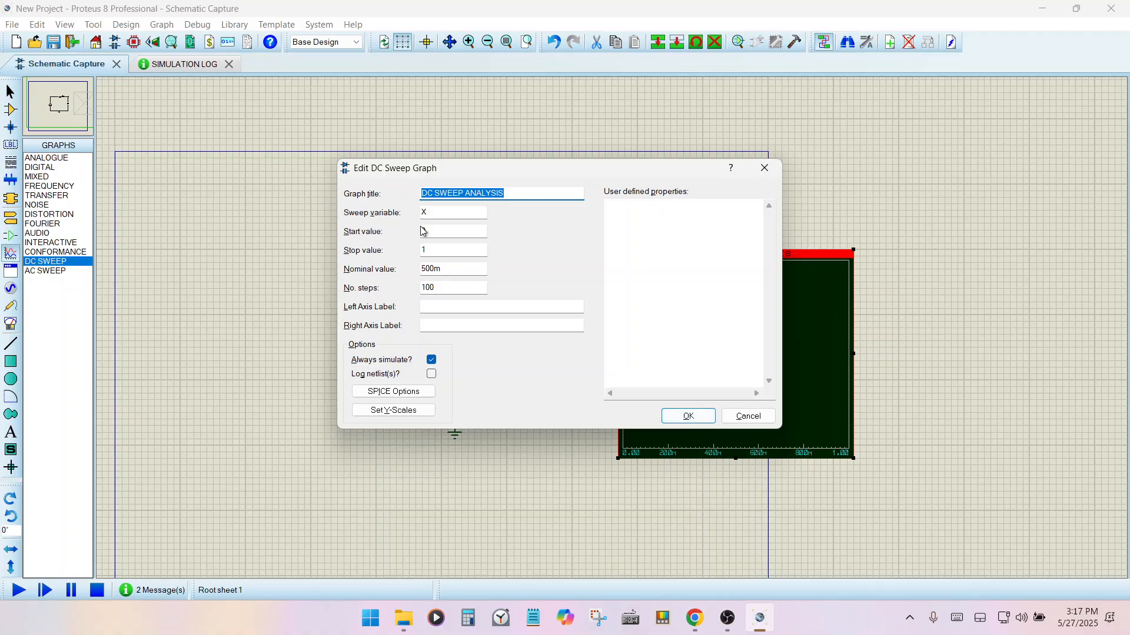
left_click(438, 251)
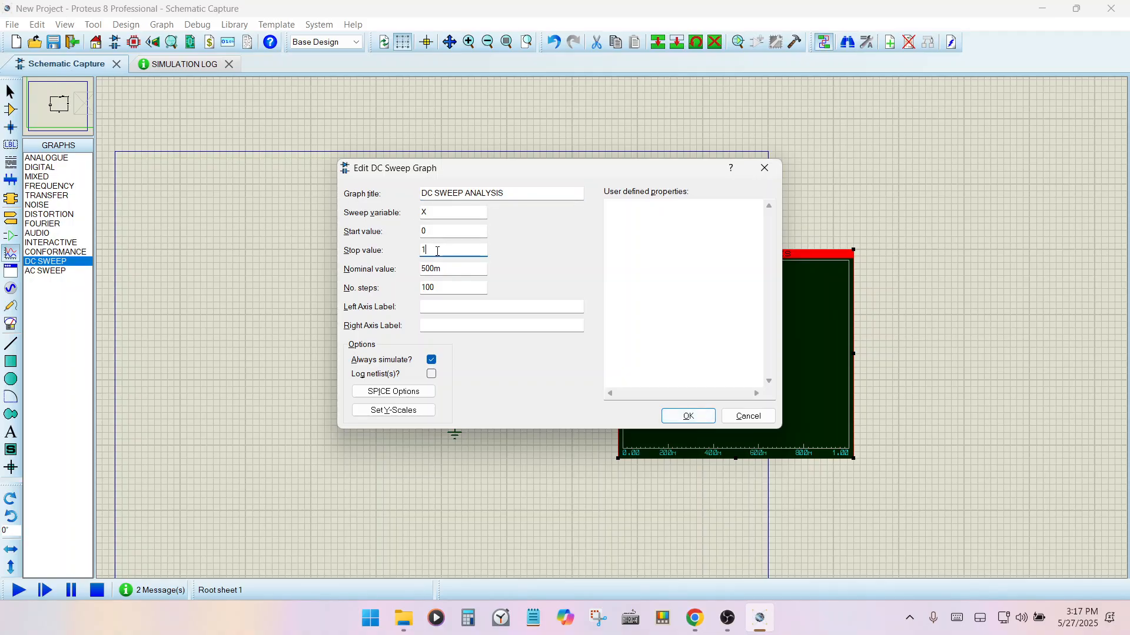
type(".5")
left_click_drag(459, 268, 417, 274)
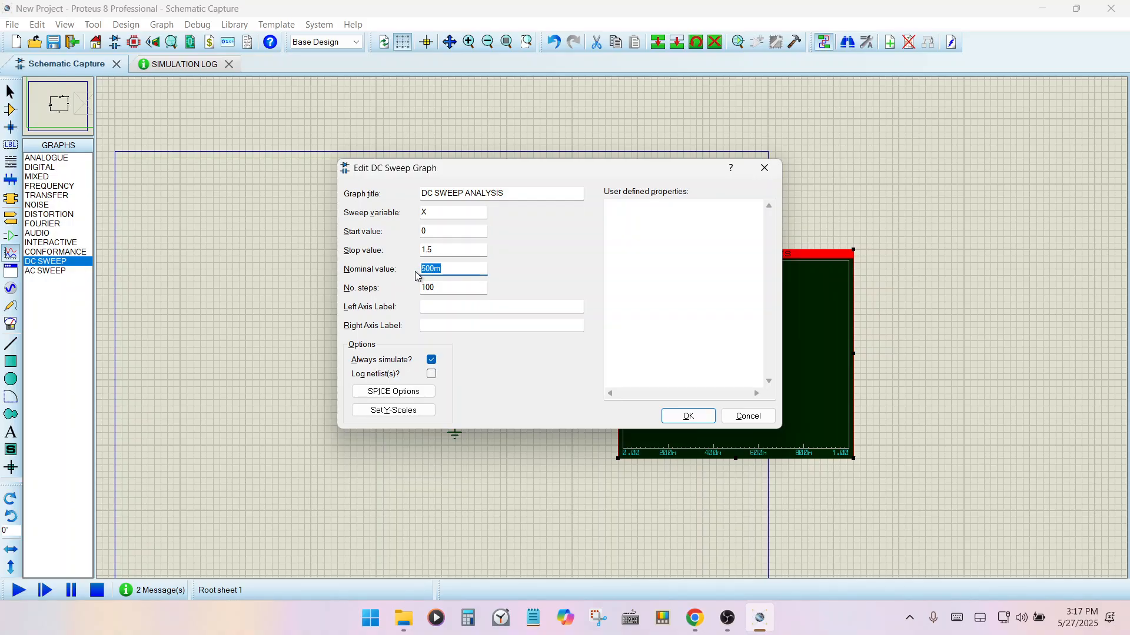
type("1")
left_click(446, 288)
left_click(688, 415)
double_click(692, 419)
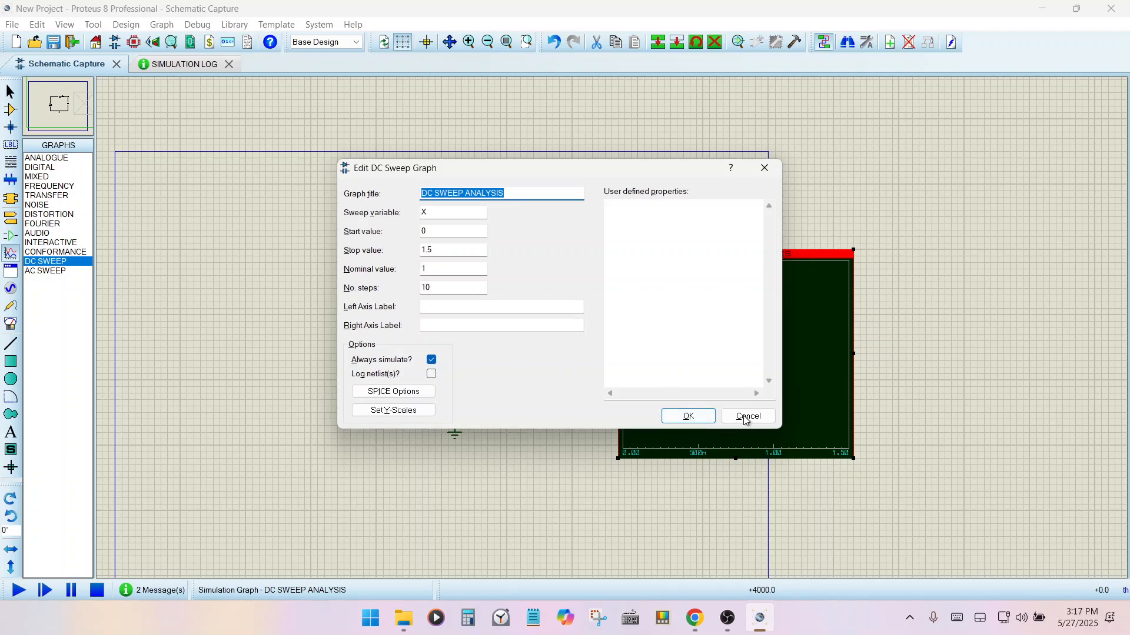
left_click(689, 416)
Step: Add the I_out current probe to the new DC sweep graph and simulate it
mouse_move(506, 292)
left_mouse_down()
mouse_move(655, 285)
mouse_move(645, 293)
left_mouse_up()
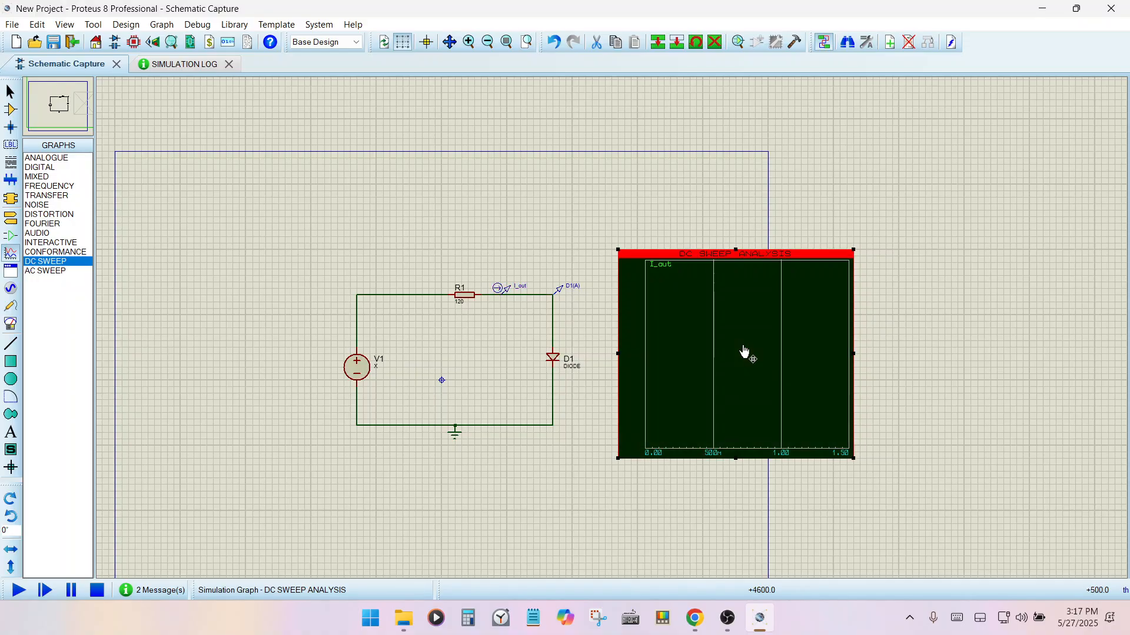
key("space")
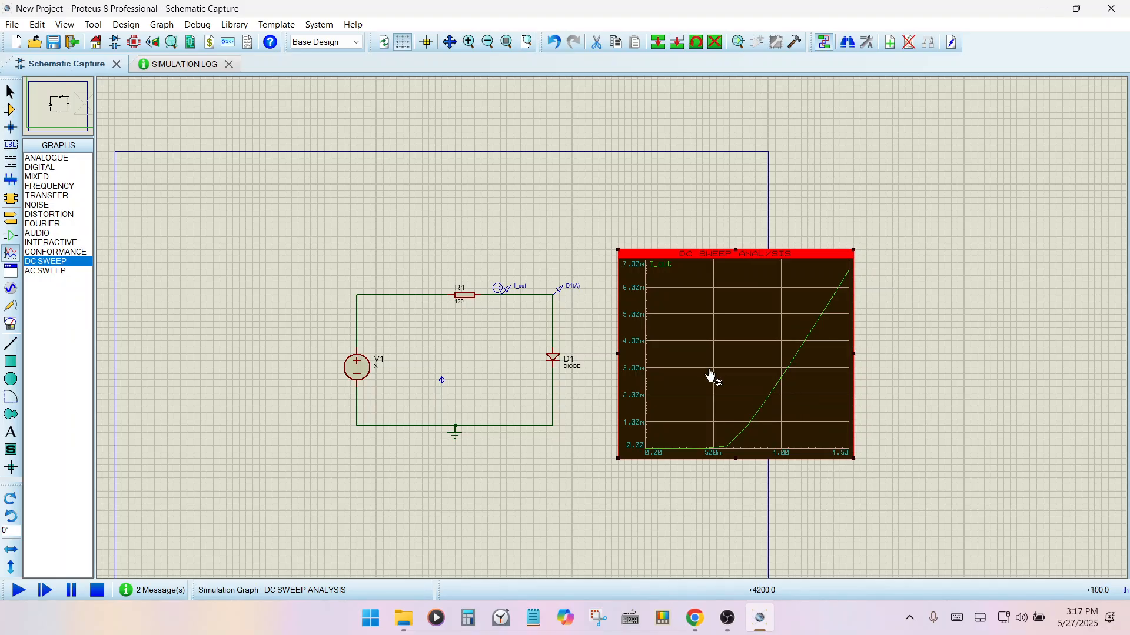
Step: Maximize the DC sweep graph to examine the shape of the 10-step I_out curve, and close its window again
right_click(718, 353)
left_click(783, 319)
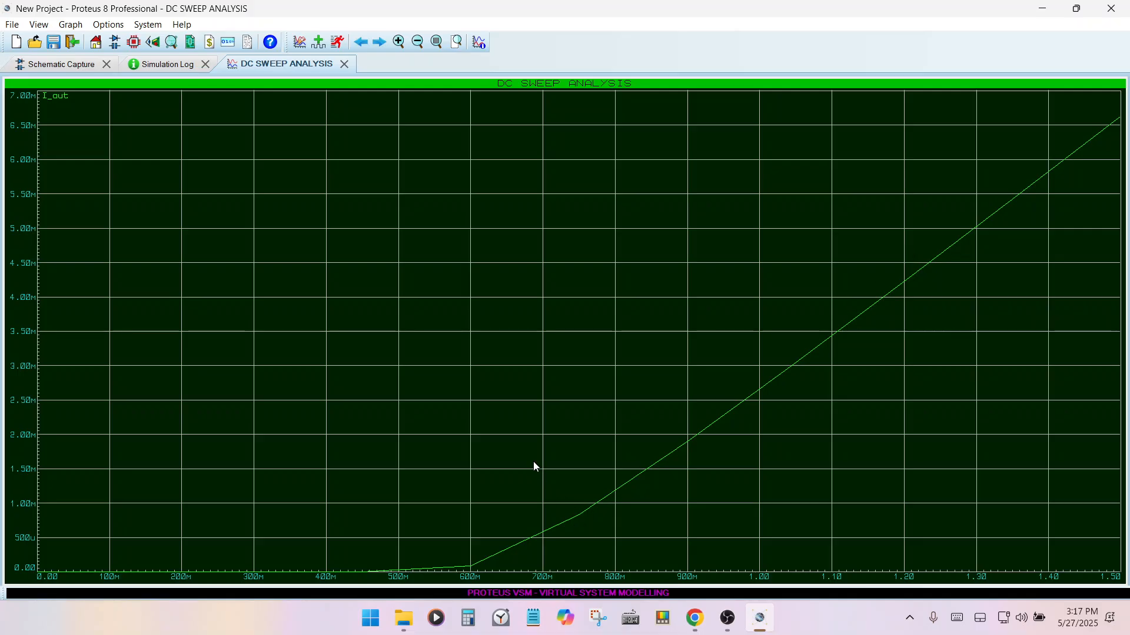
left_click(72, 68)
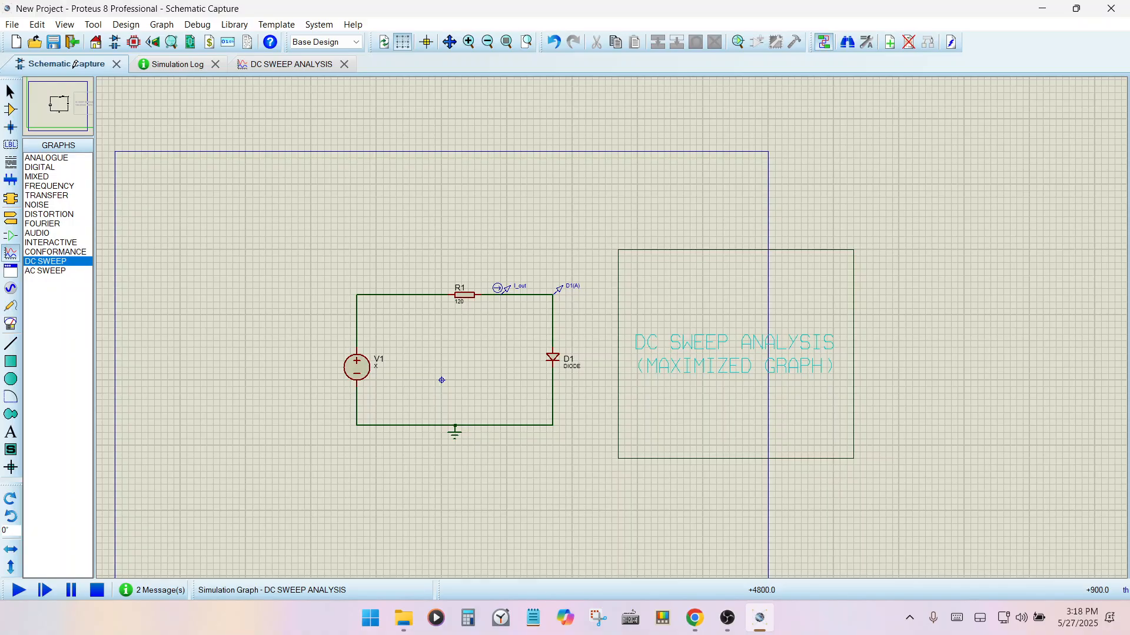
left_click(269, 66)
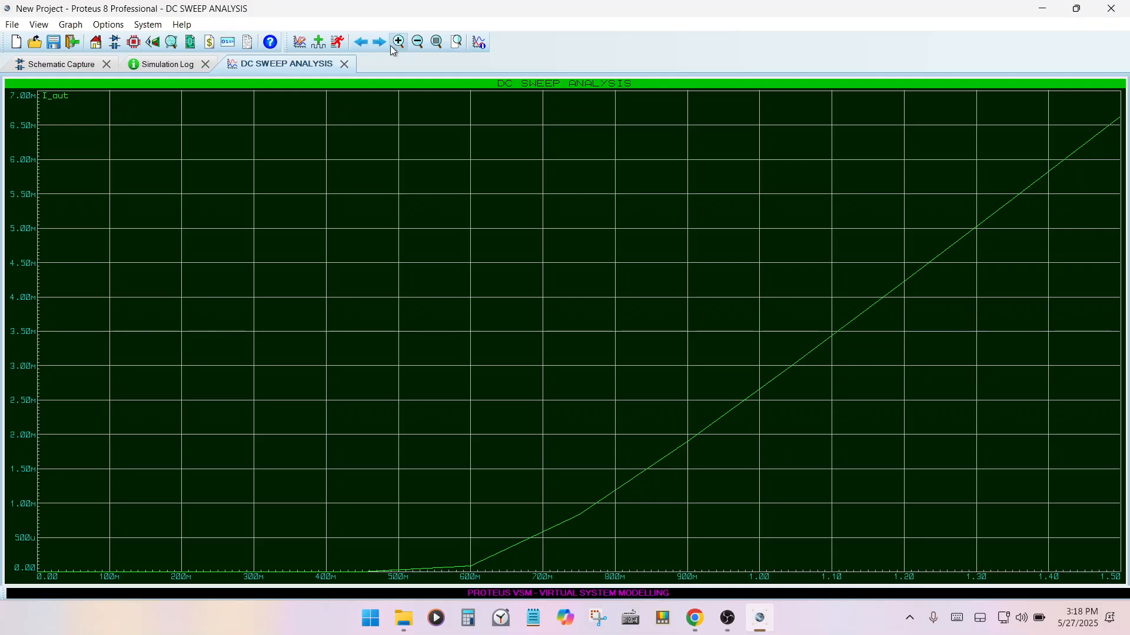
left_click(344, 63)
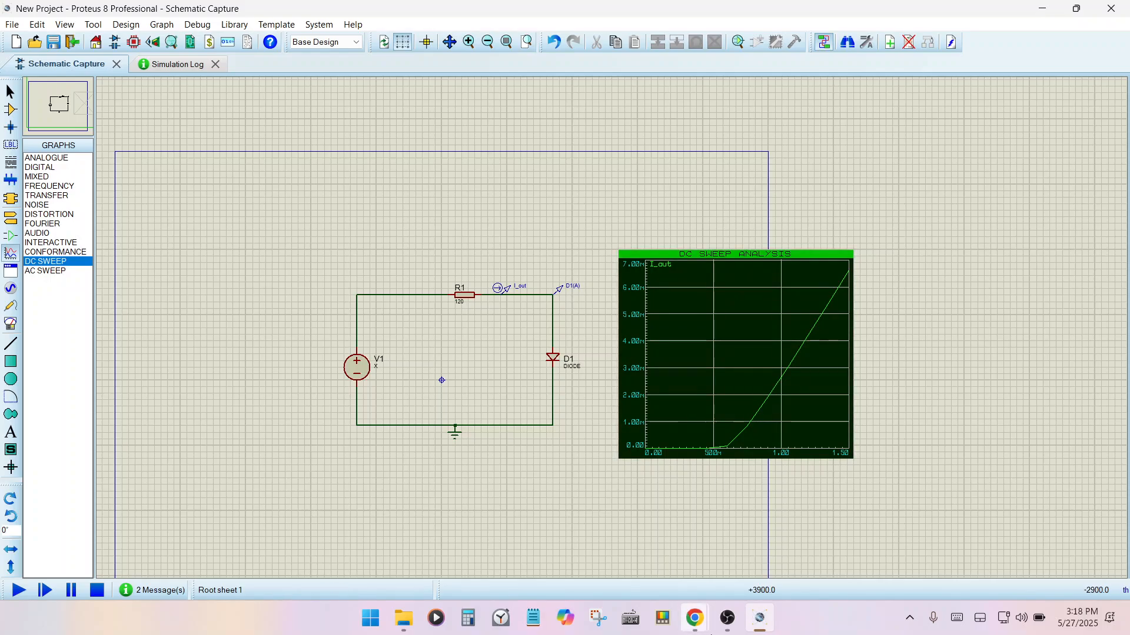